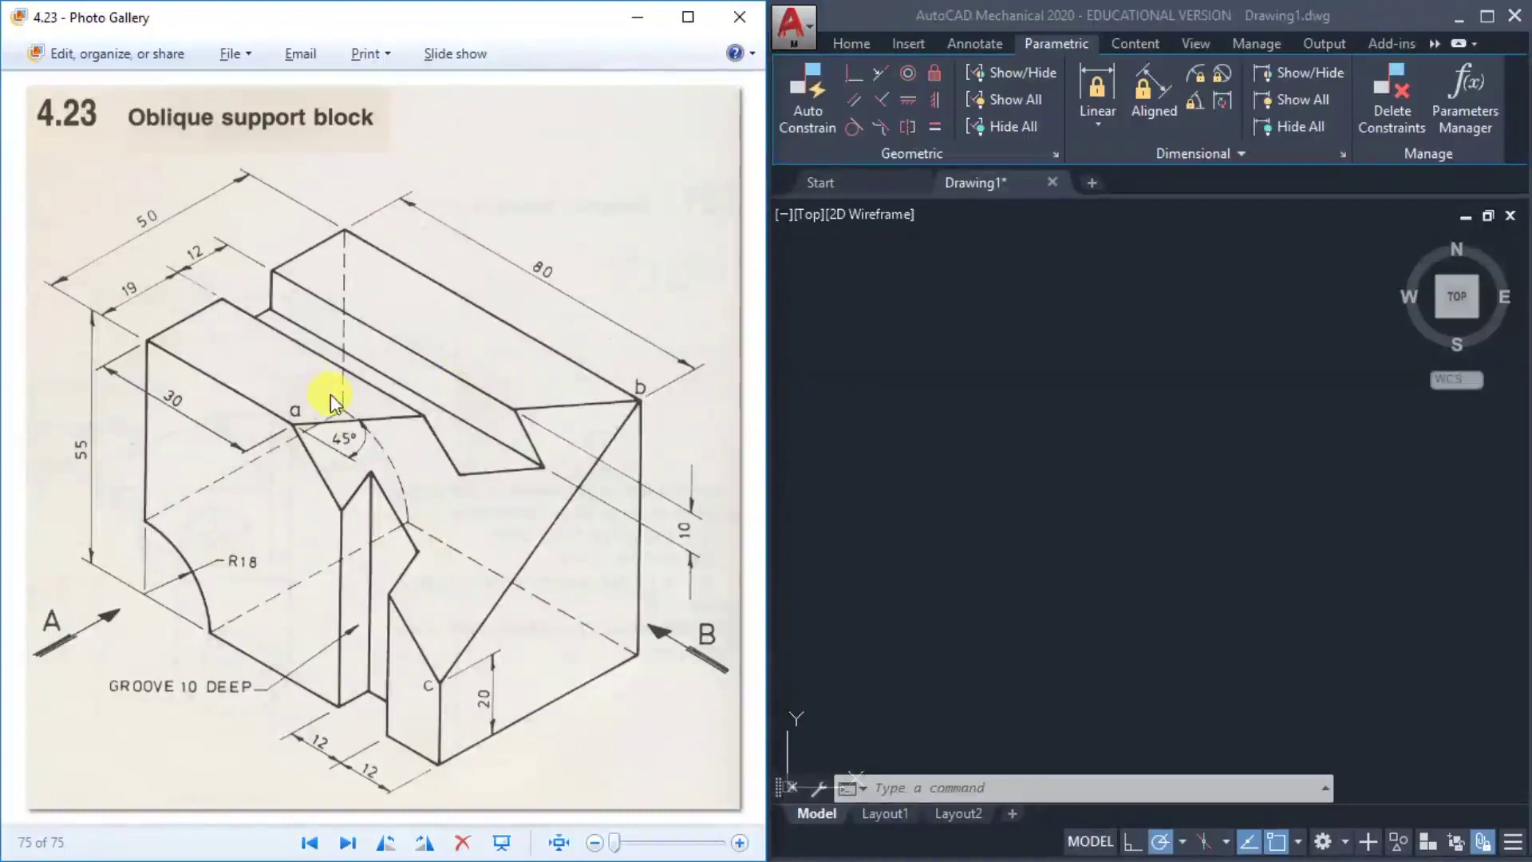
Try the SW Isometric preset view on the empty drawing and return to the Top view
{"action": "left_click", "coordinate": [896, 291]}
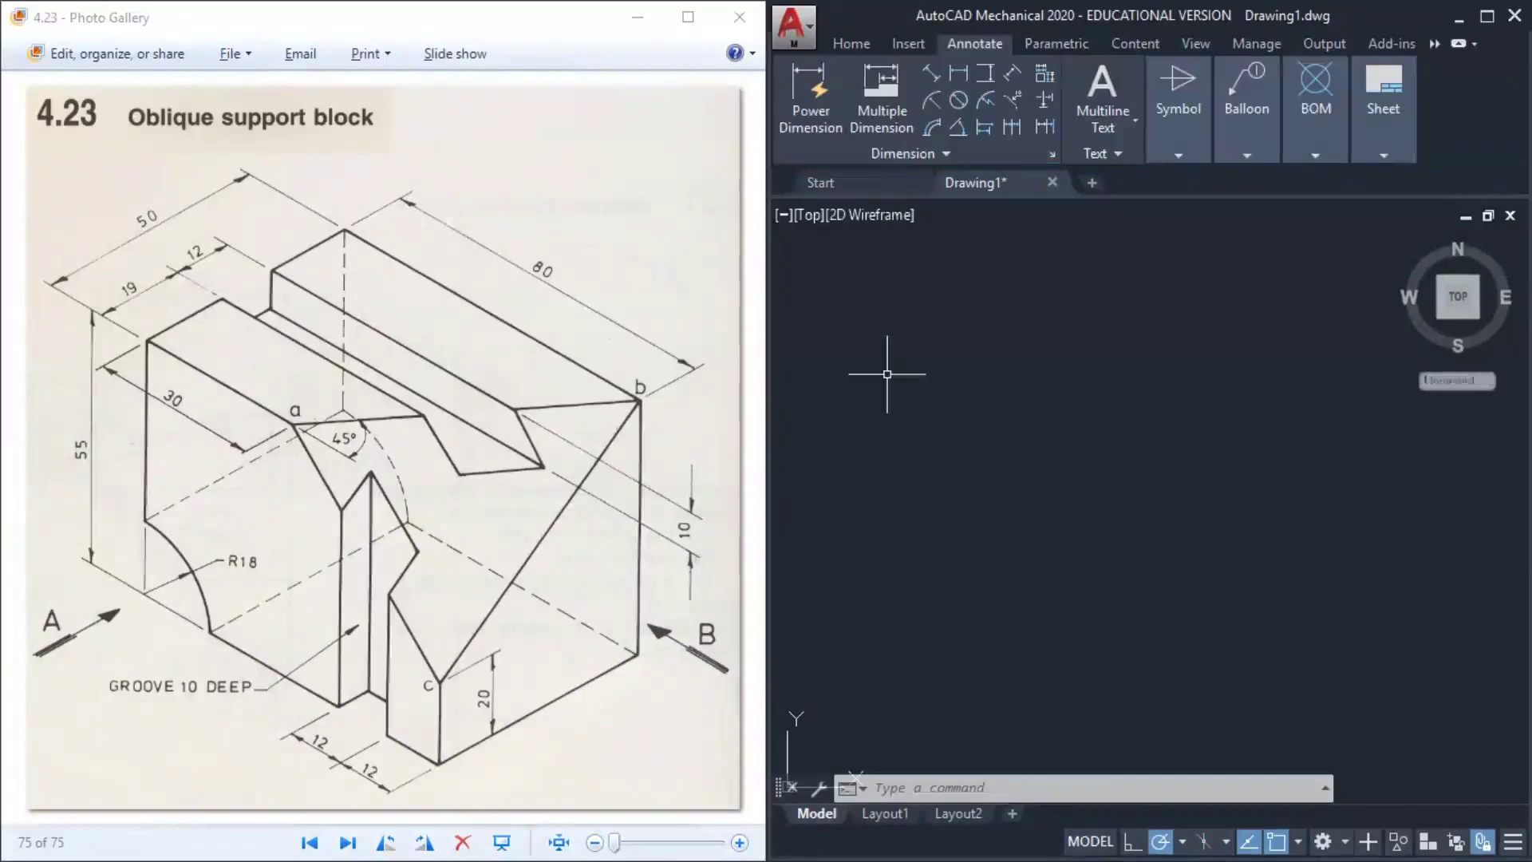
{"action": "left_click", "coordinate": [808, 218]}
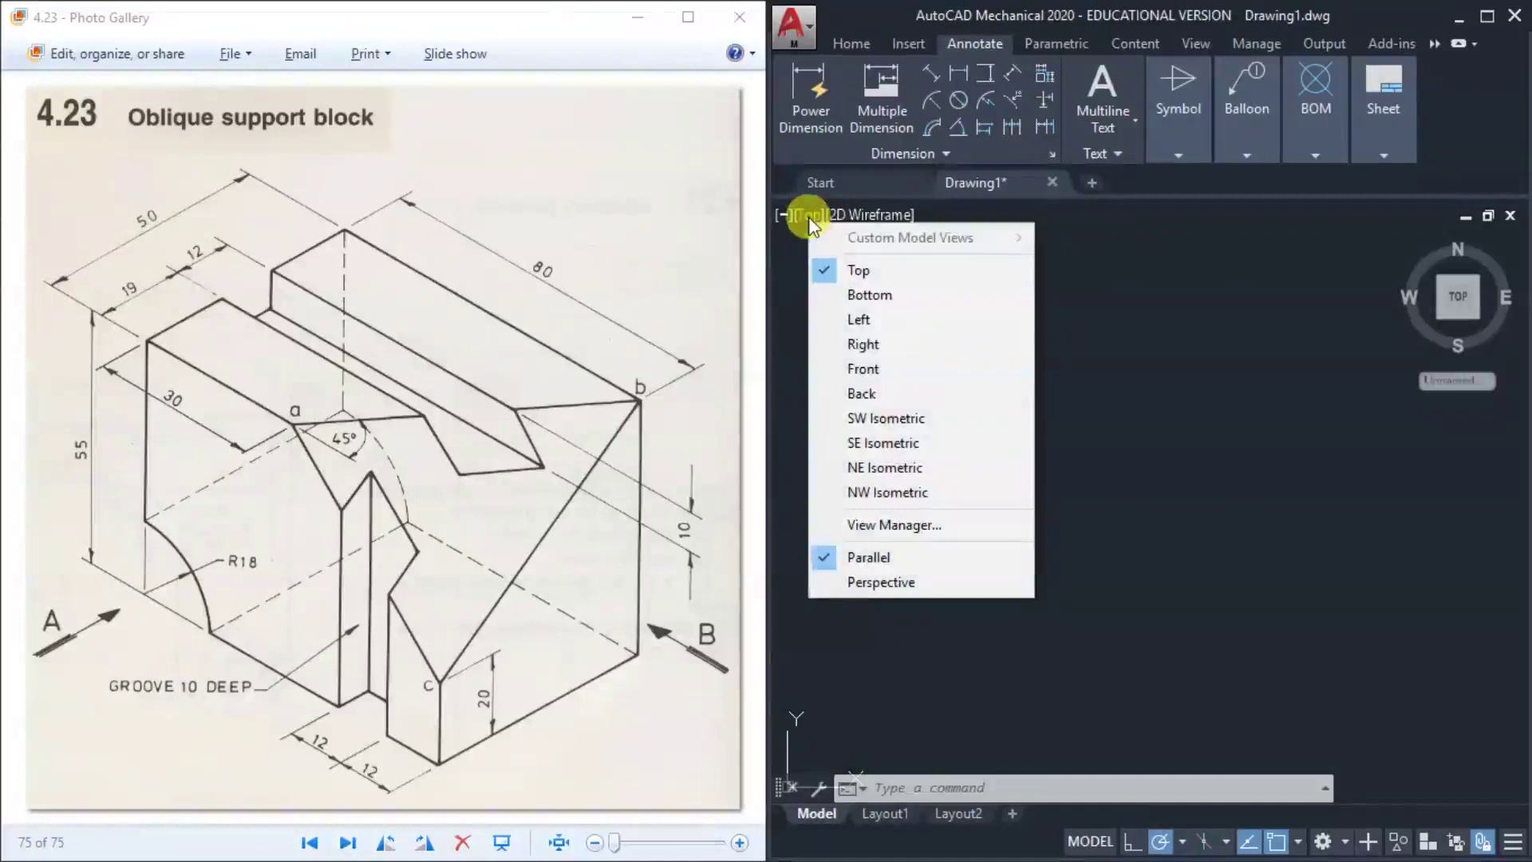
{"action": "left_click", "coordinate": [885, 418]}
{"action": "left_click", "coordinate": [1218, 444]}
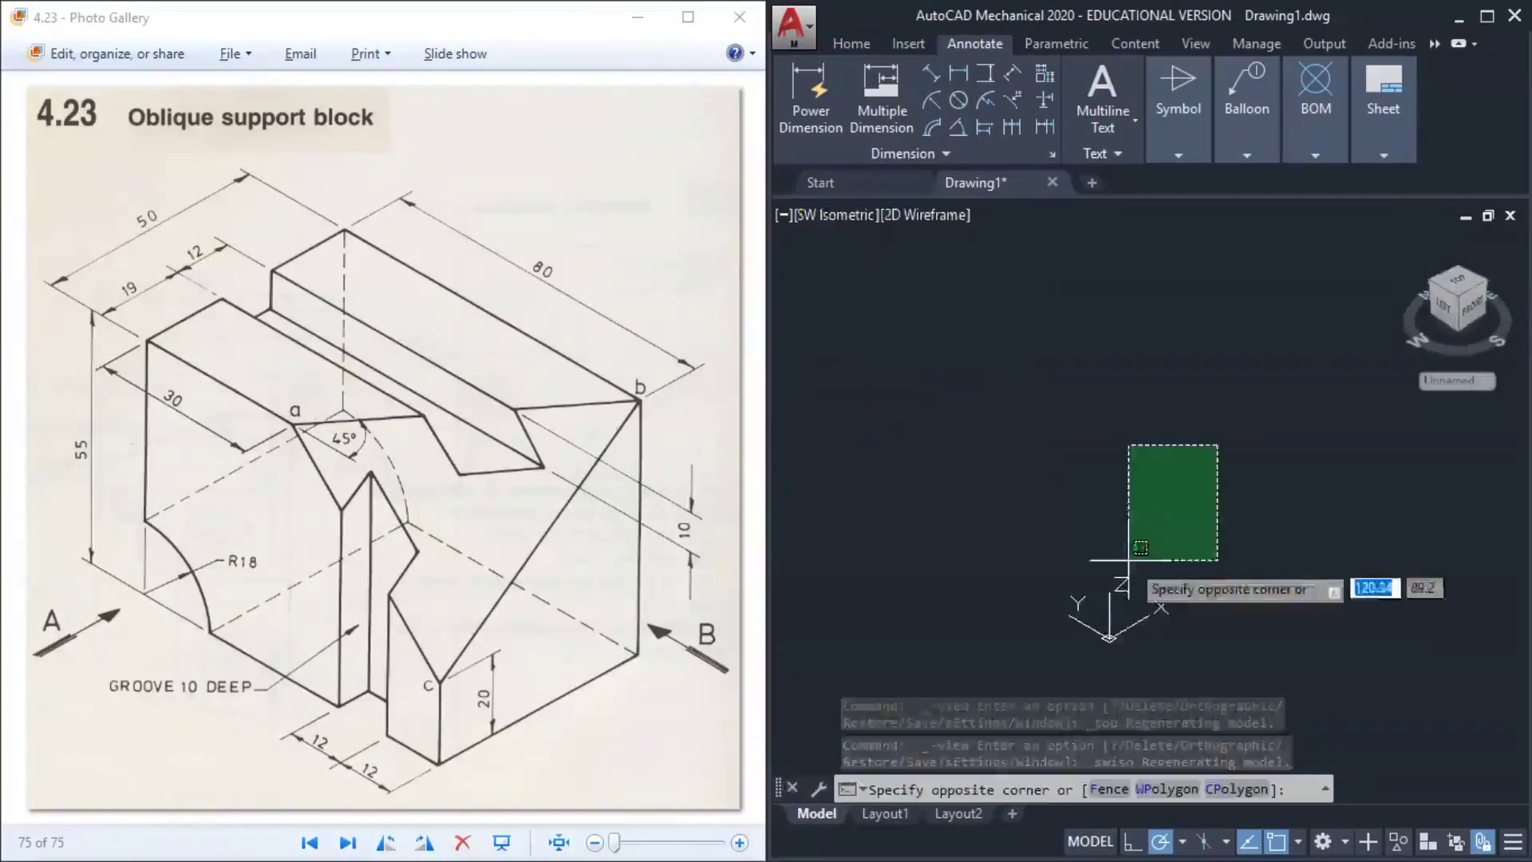
{"action": "left_click", "coordinate": [1067, 641]}
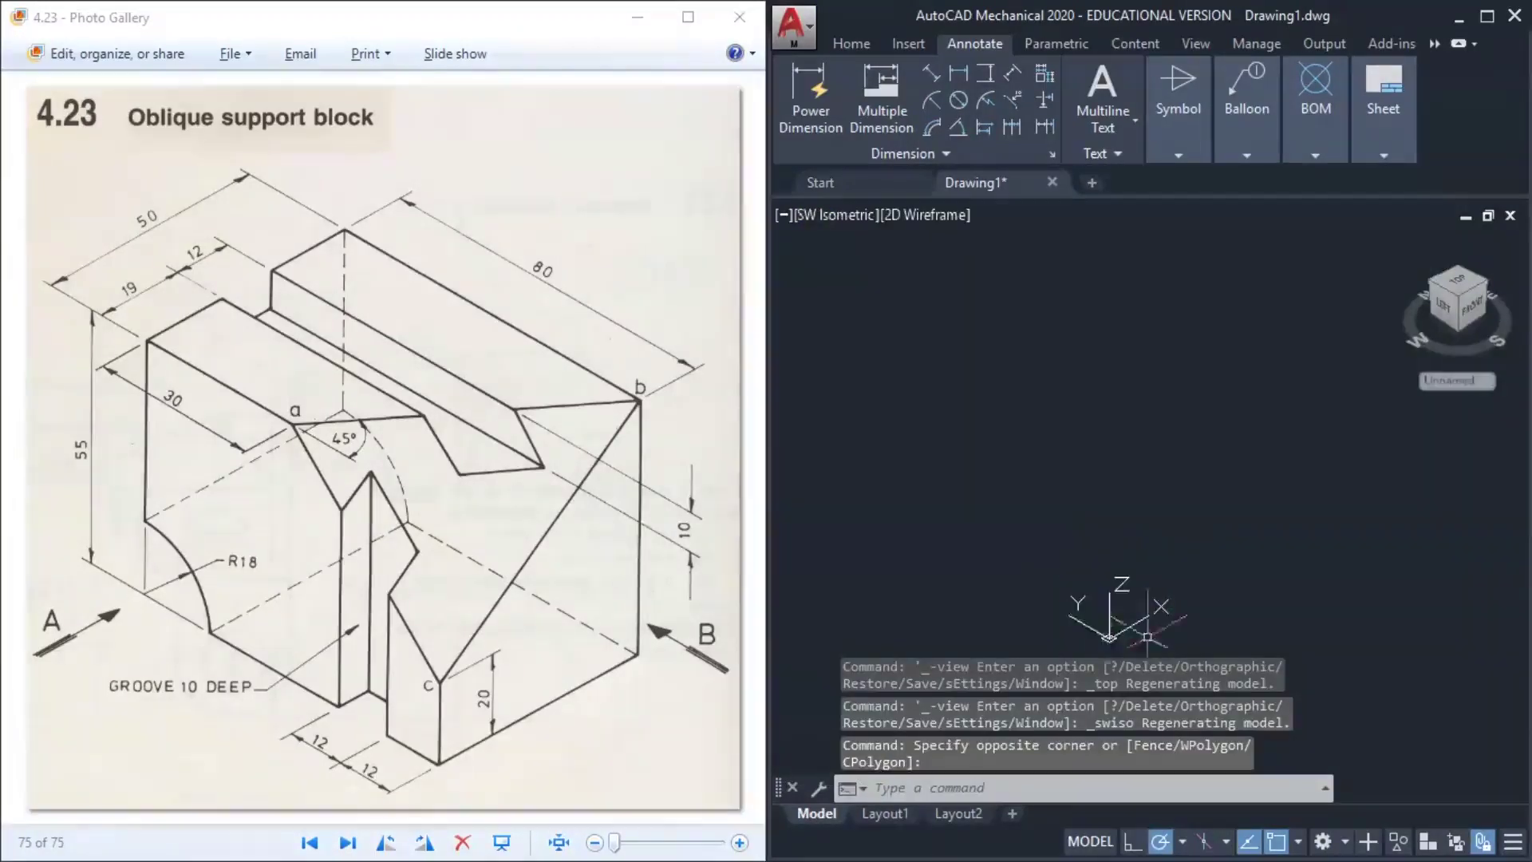
{"action": "left_click", "coordinate": [836, 218]}
{"action": "left_click", "coordinate": [878, 269]}
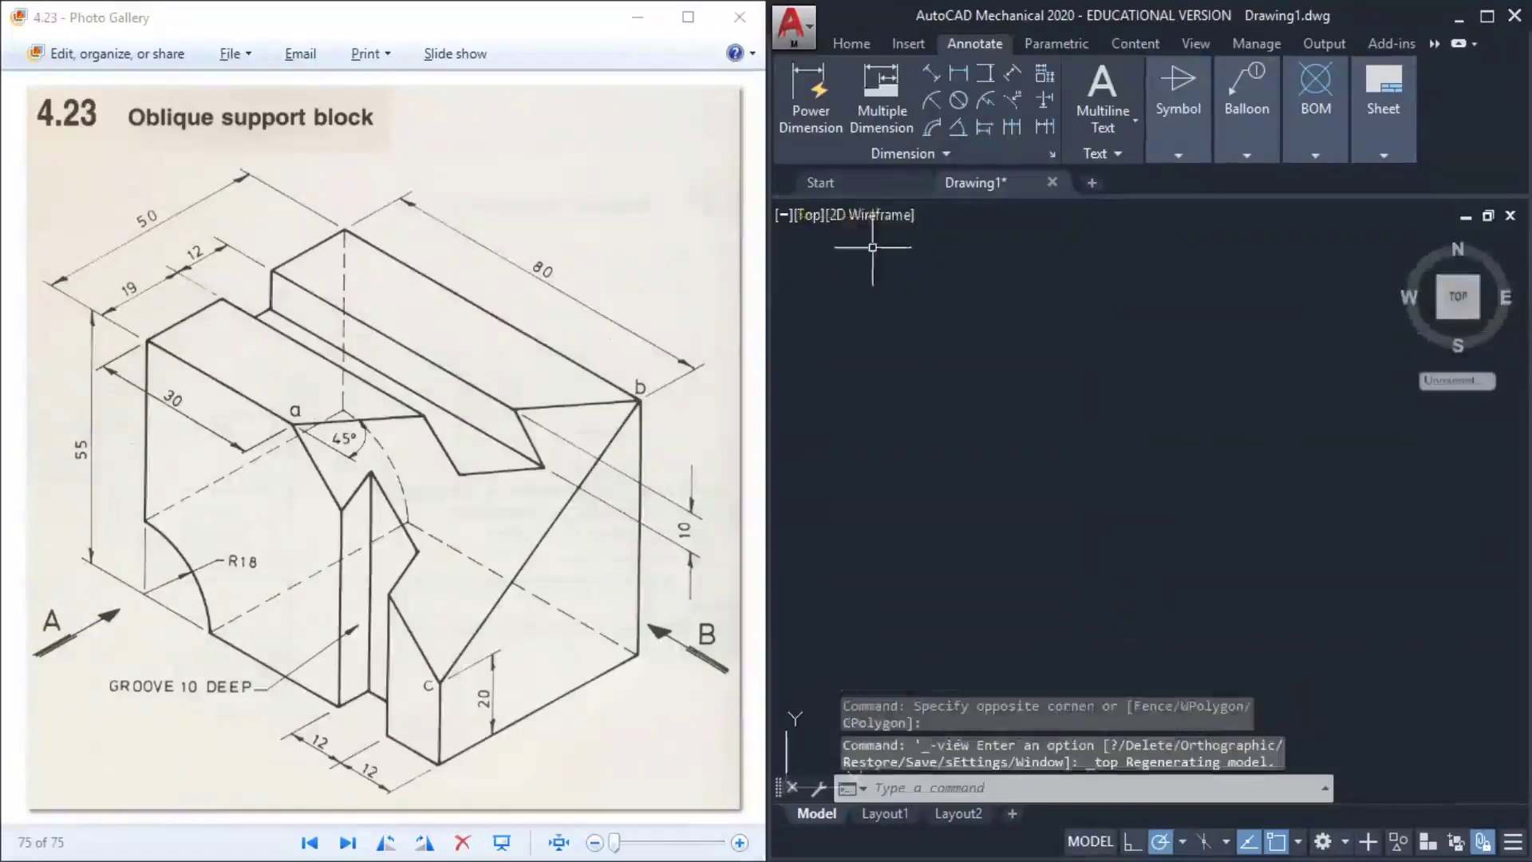
Try the Realistic and Hidden visual styles and return to 2D Wireframe
{"action": "left_click", "coordinate": [871, 218]}
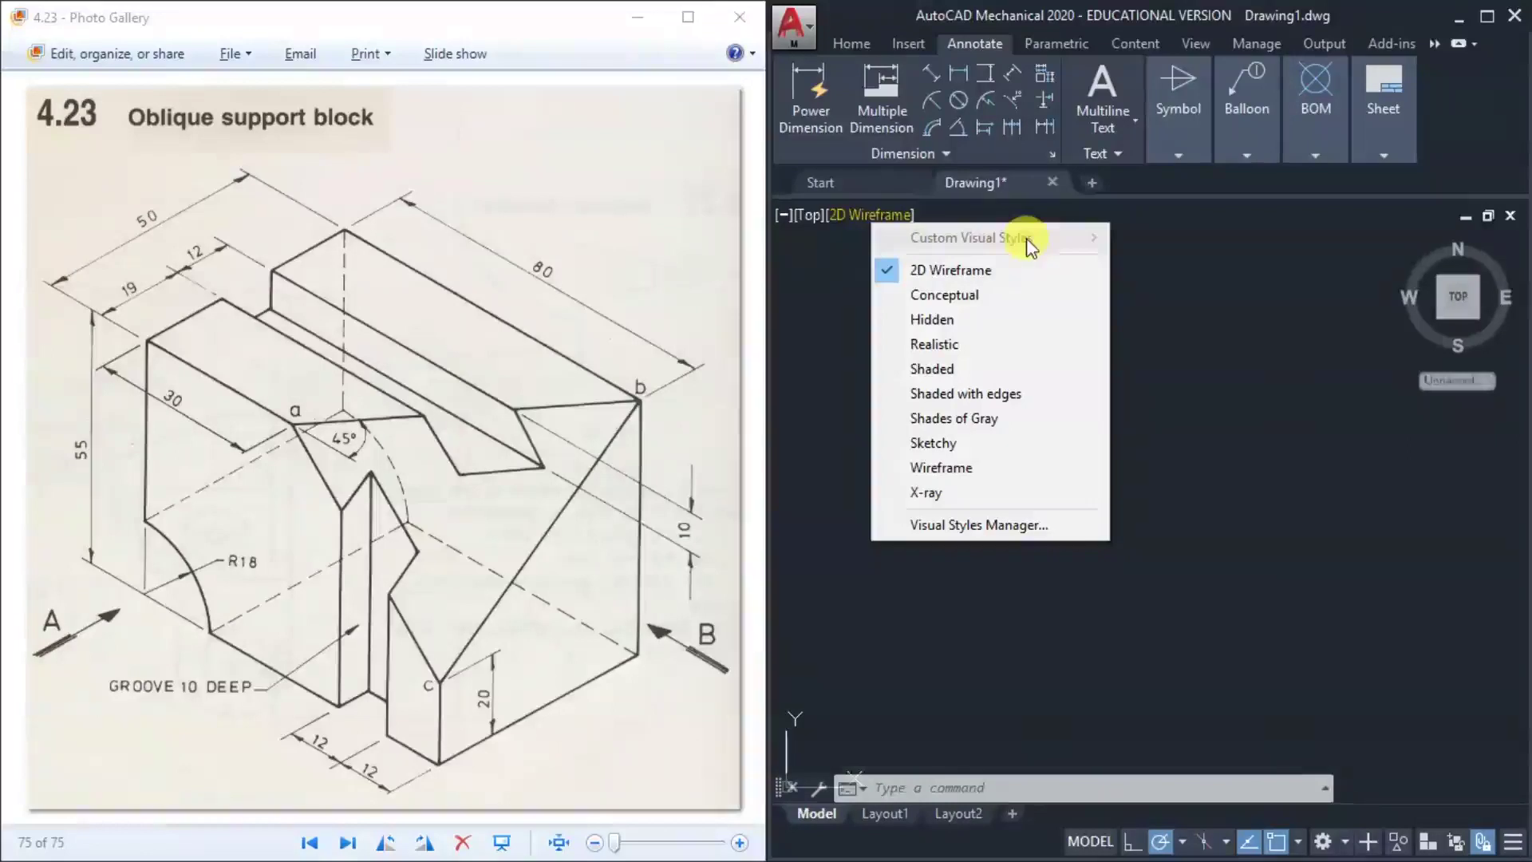
{"action": "left_click", "coordinate": [940, 352]}
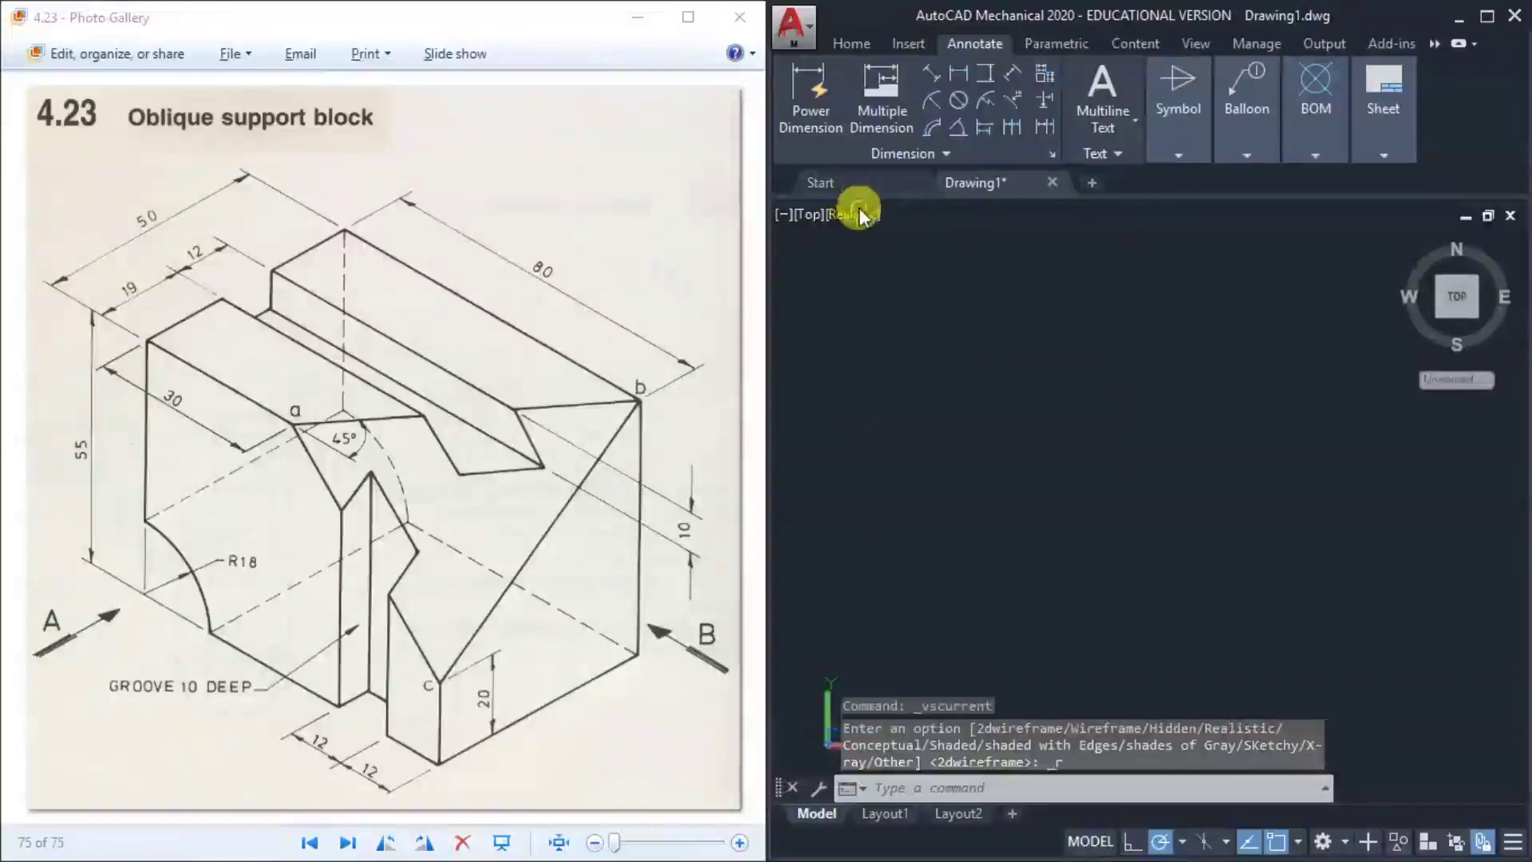
{"action": "left_click", "coordinate": [860, 214]}
{"action": "left_click", "coordinate": [1013, 319]}
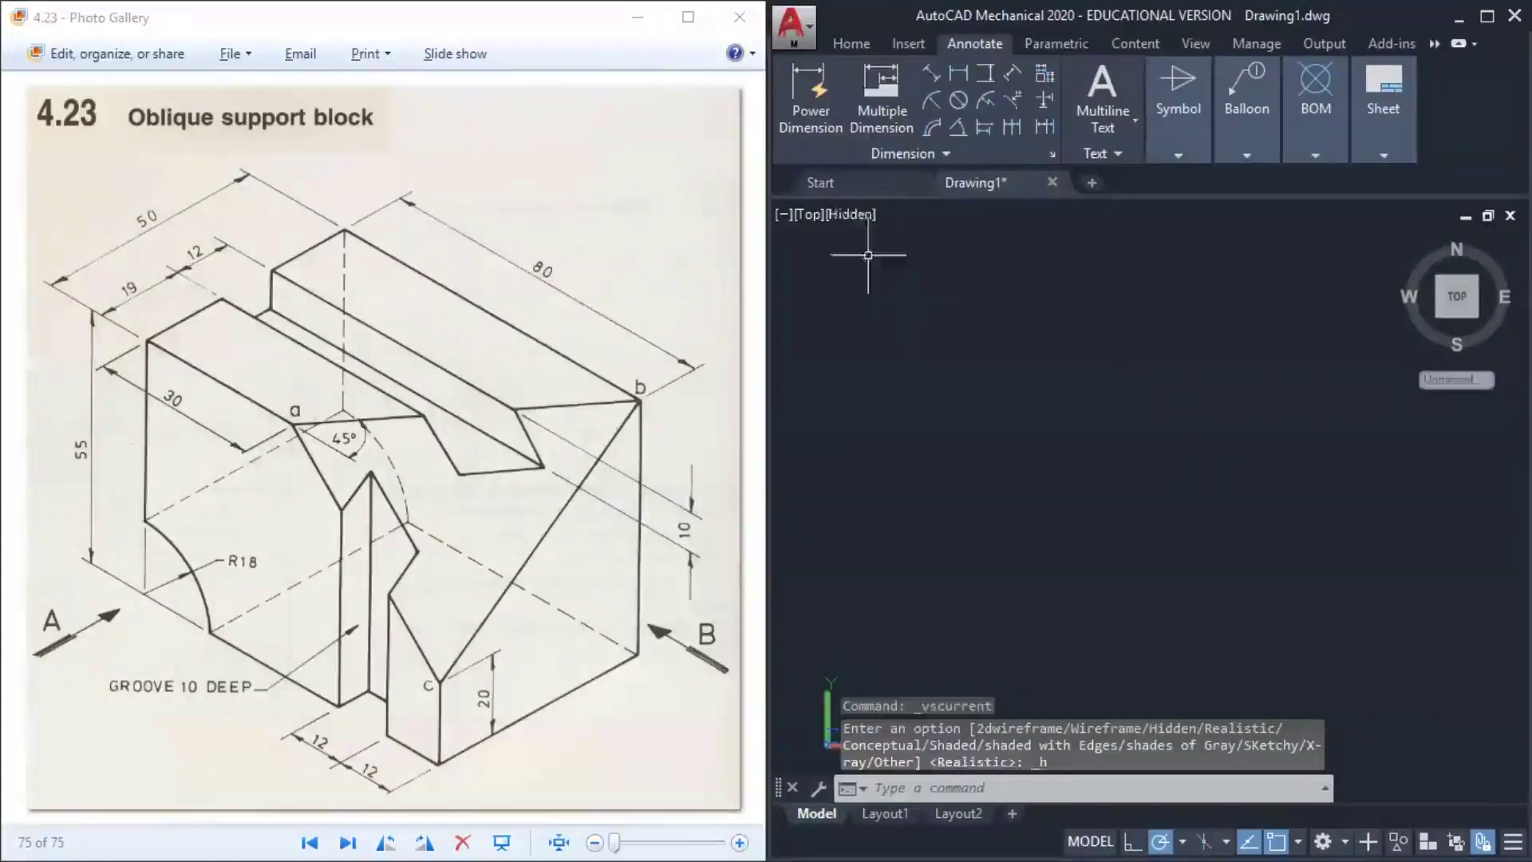
{"action": "left_click", "coordinate": [845, 214]}
{"action": "left_click", "coordinate": [922, 264]}
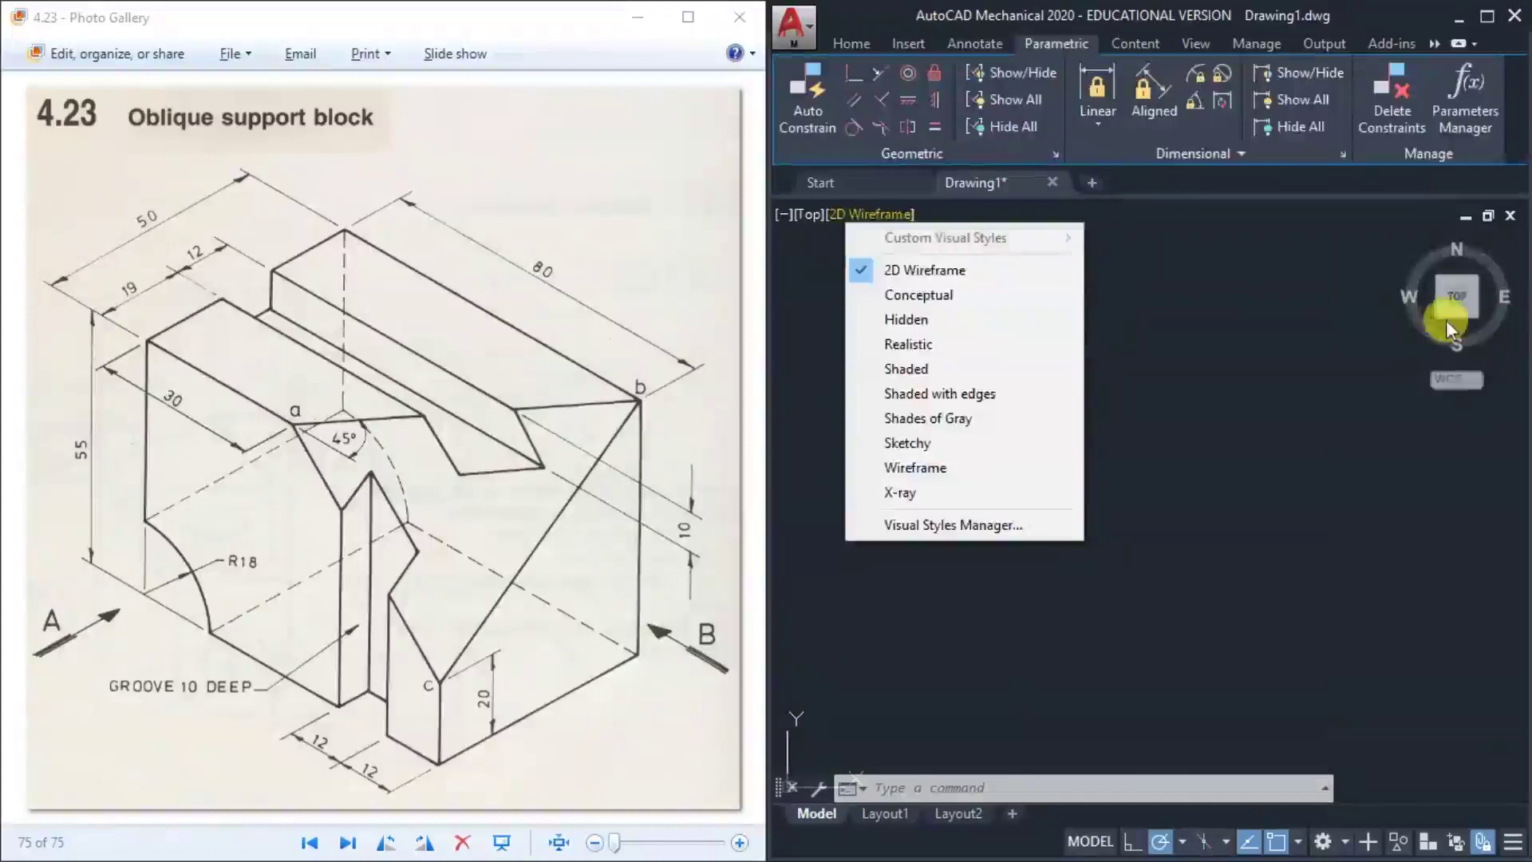
Switch the viewport to the south-west isometric view using the ViewCube
{"action": "left_click", "coordinate": [1446, 321]}
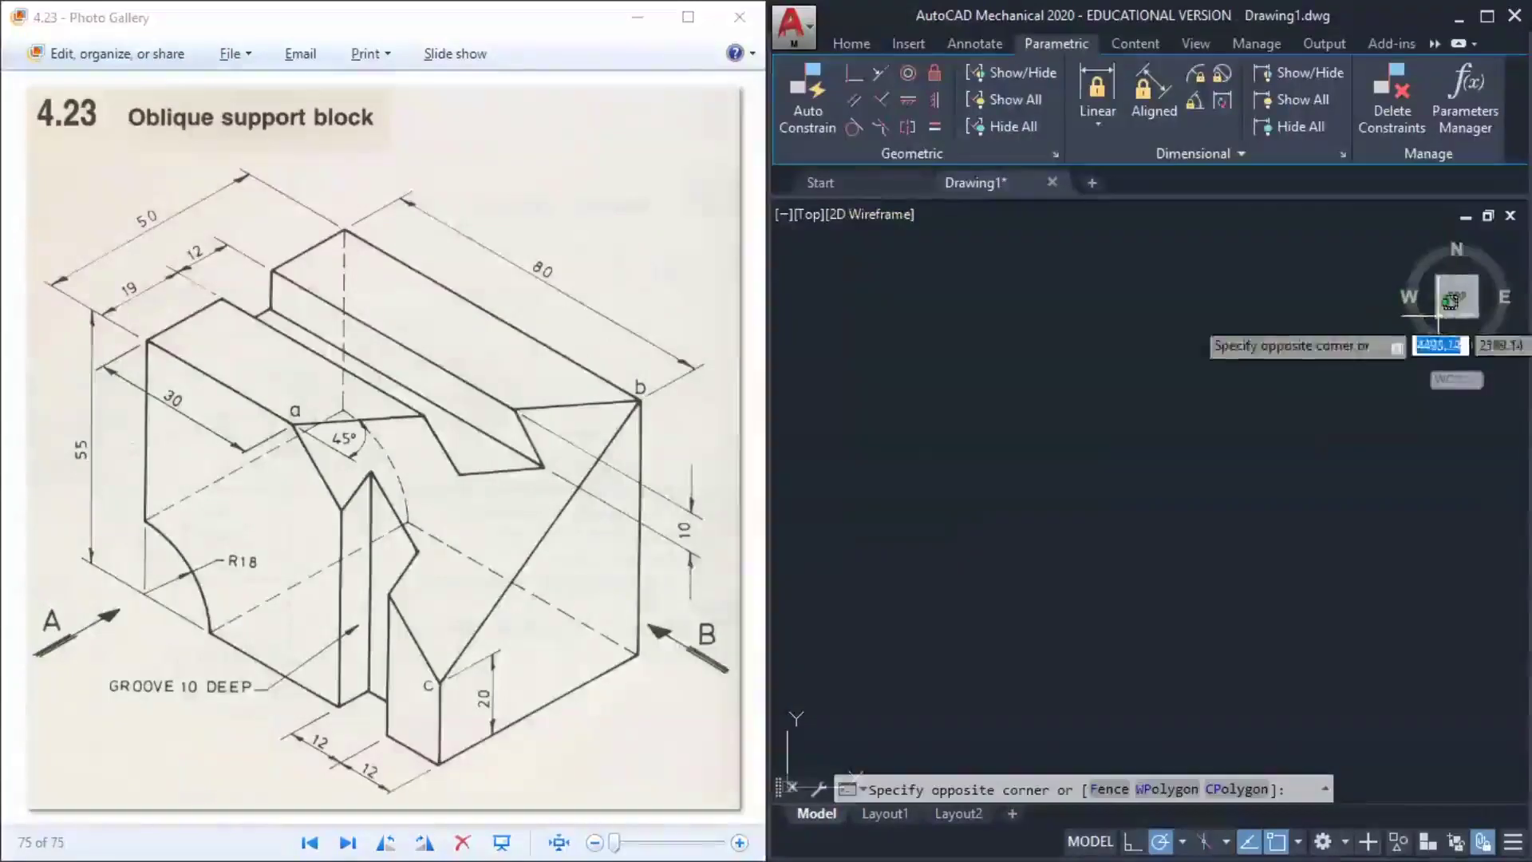
{"action": "left_click", "coordinate": [1261, 347]}
{"action": "left_click", "coordinate": [1427, 318]}
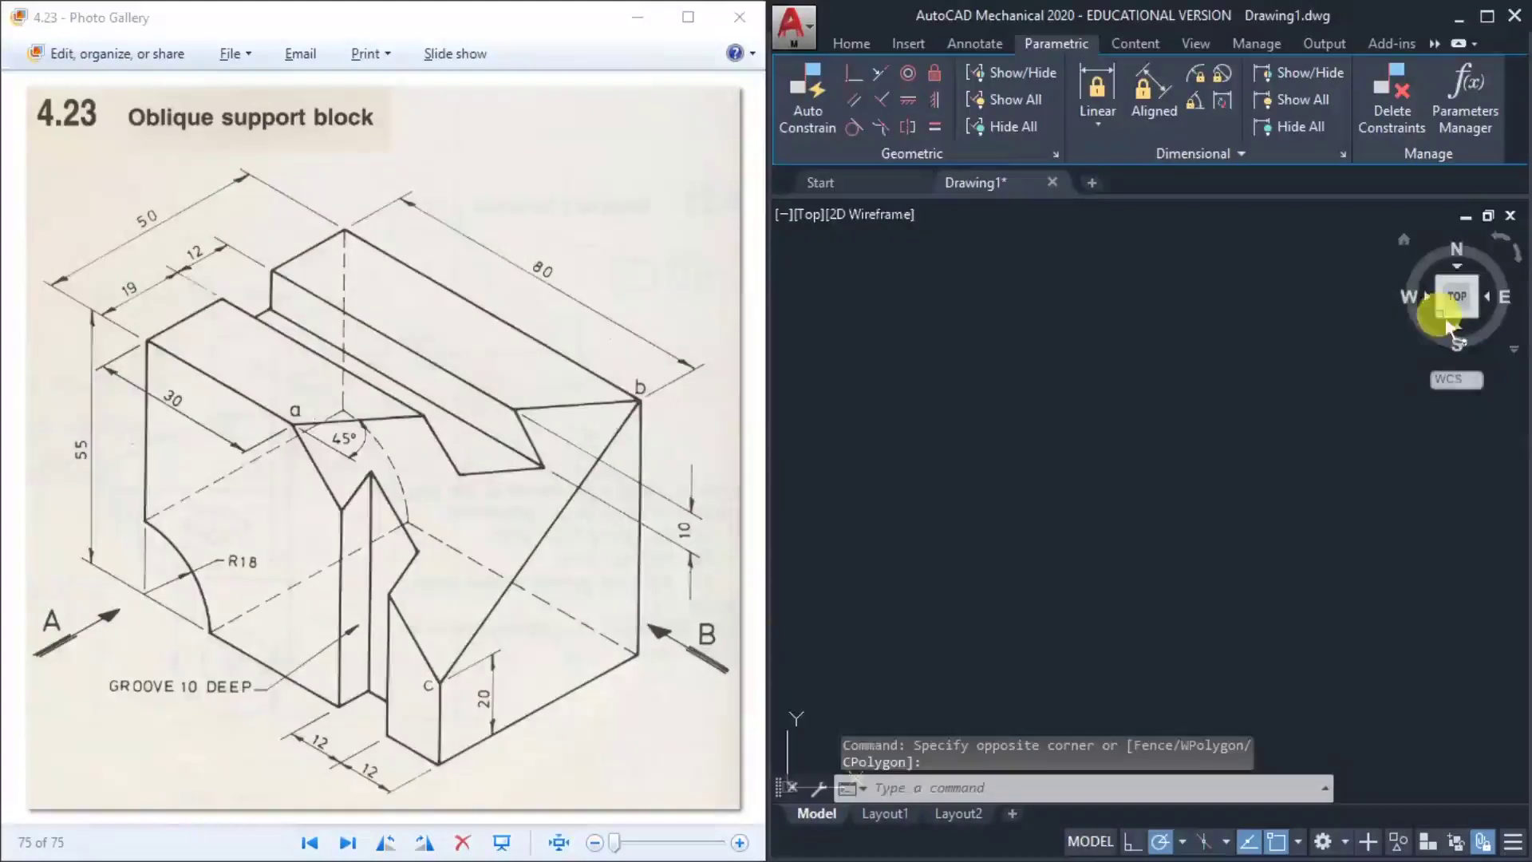
{"action": "left_click", "coordinate": [1441, 316]}
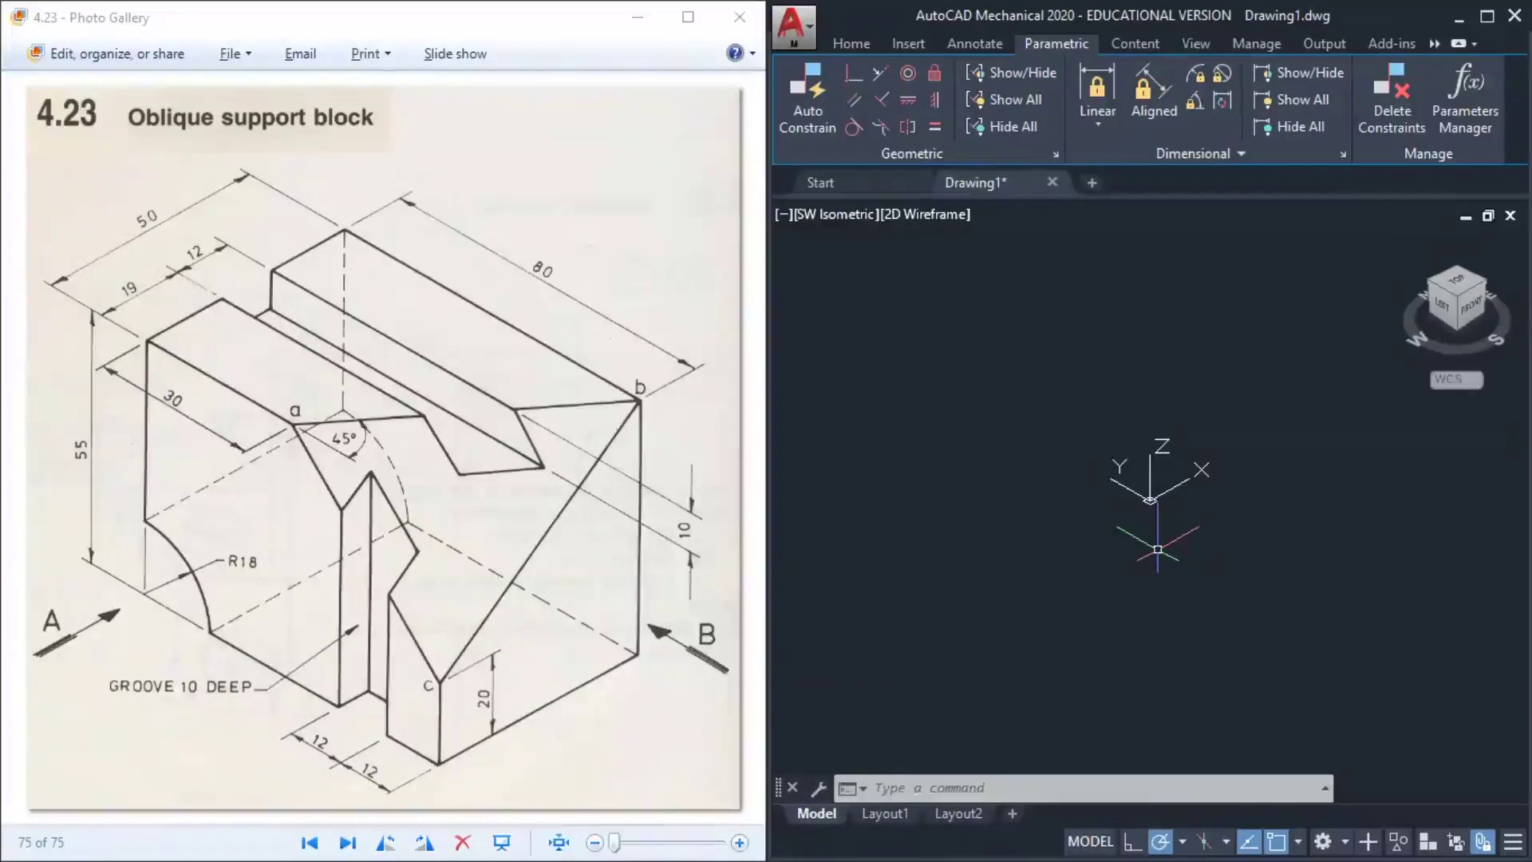
Draw a freehand rectangle with RECTANG on the horizontal XY plane, beside the UCS origin on its negative X side
{"action": "type", "text": "r"}
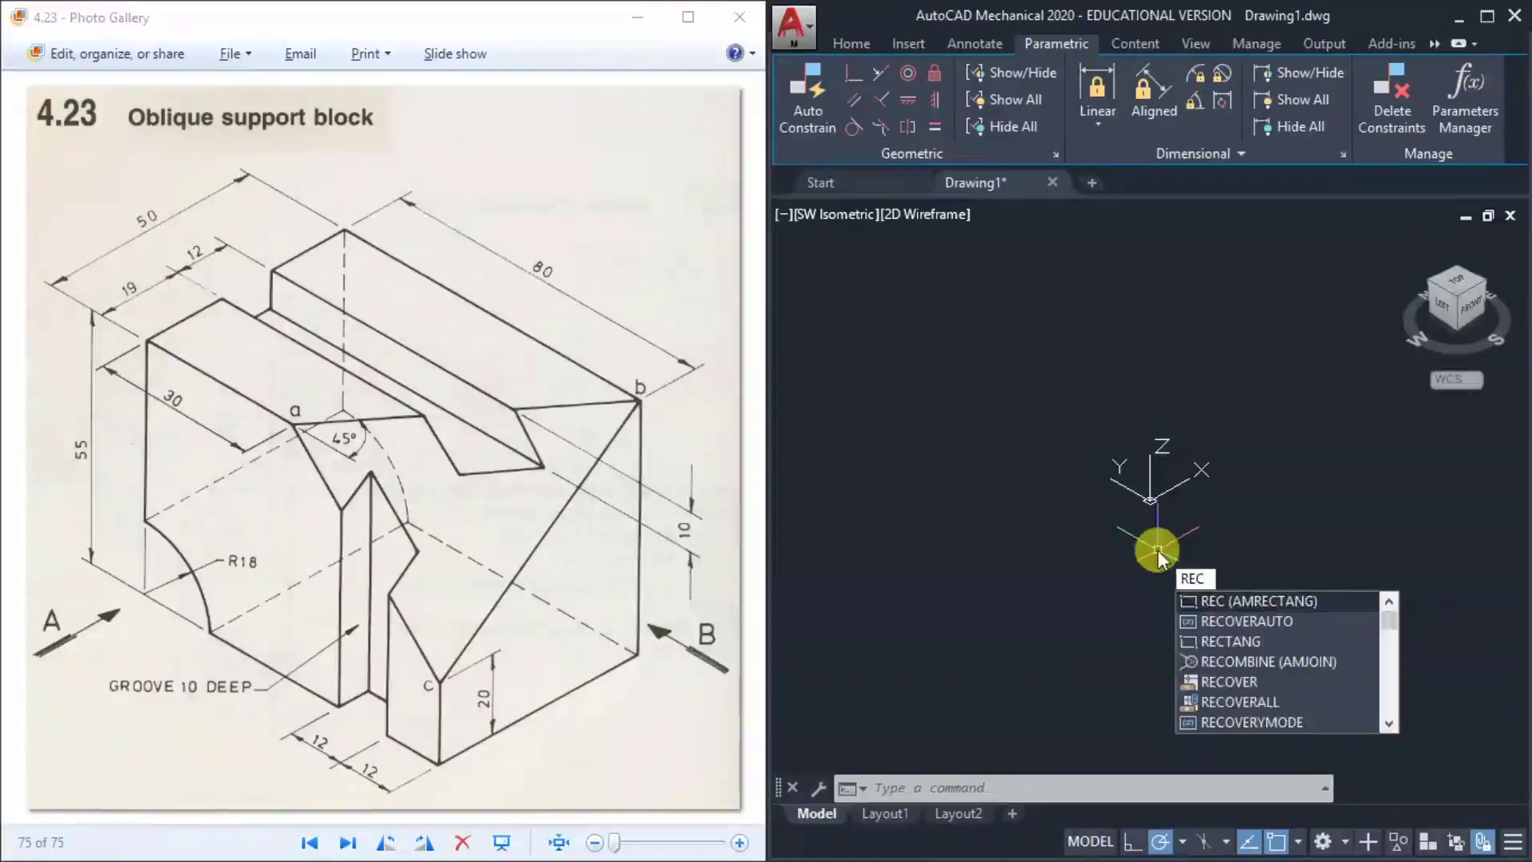
{"action": "key", "text": "Down"}
{"action": "key", "text": "Down"}
{"action": "key", "text": "Return"}
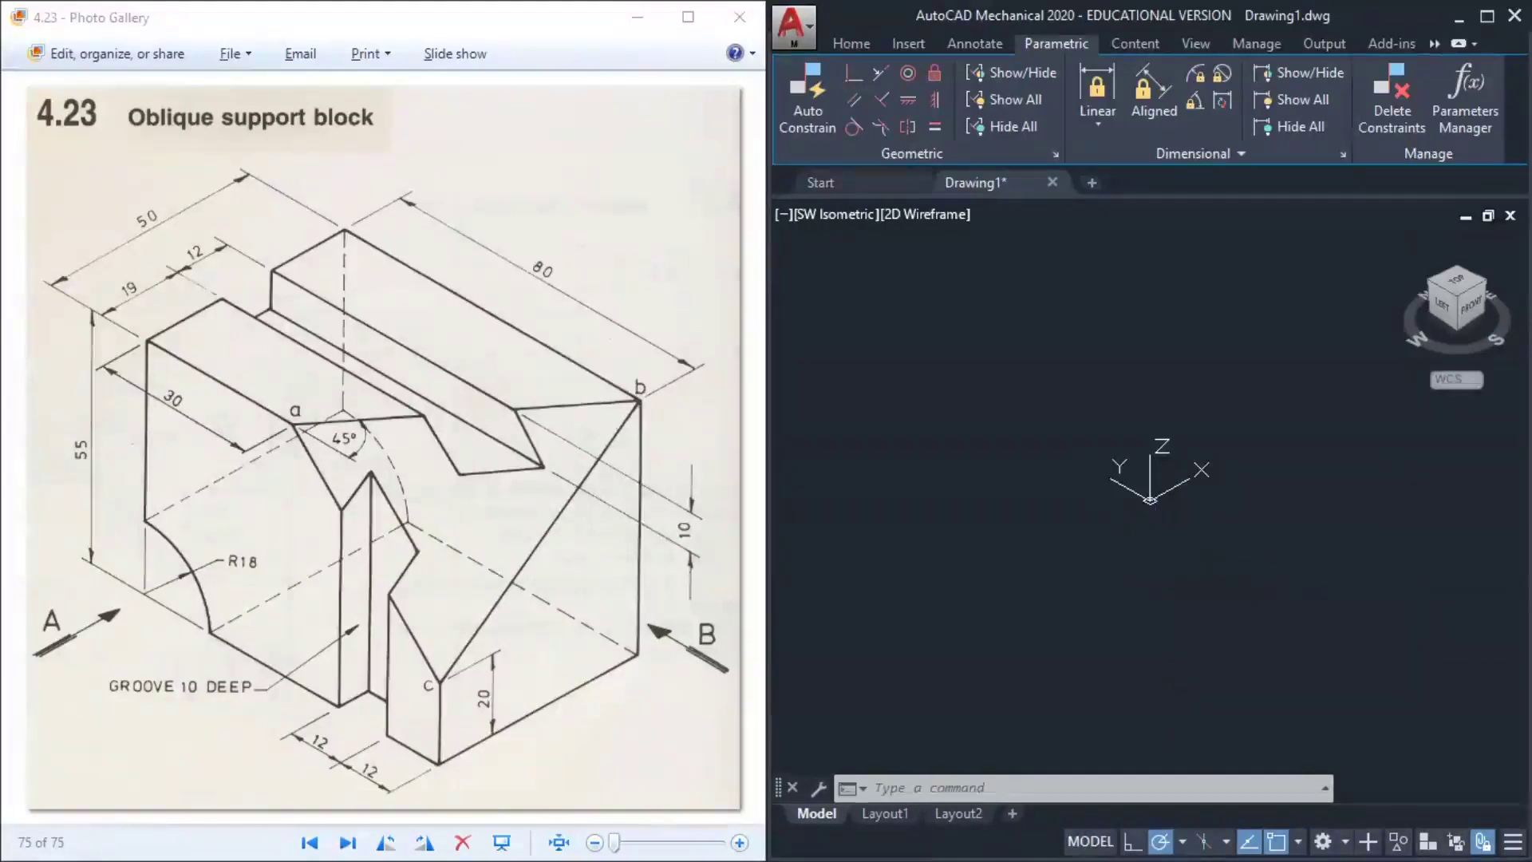
{"action": "left_click", "coordinate": [1075, 462]}
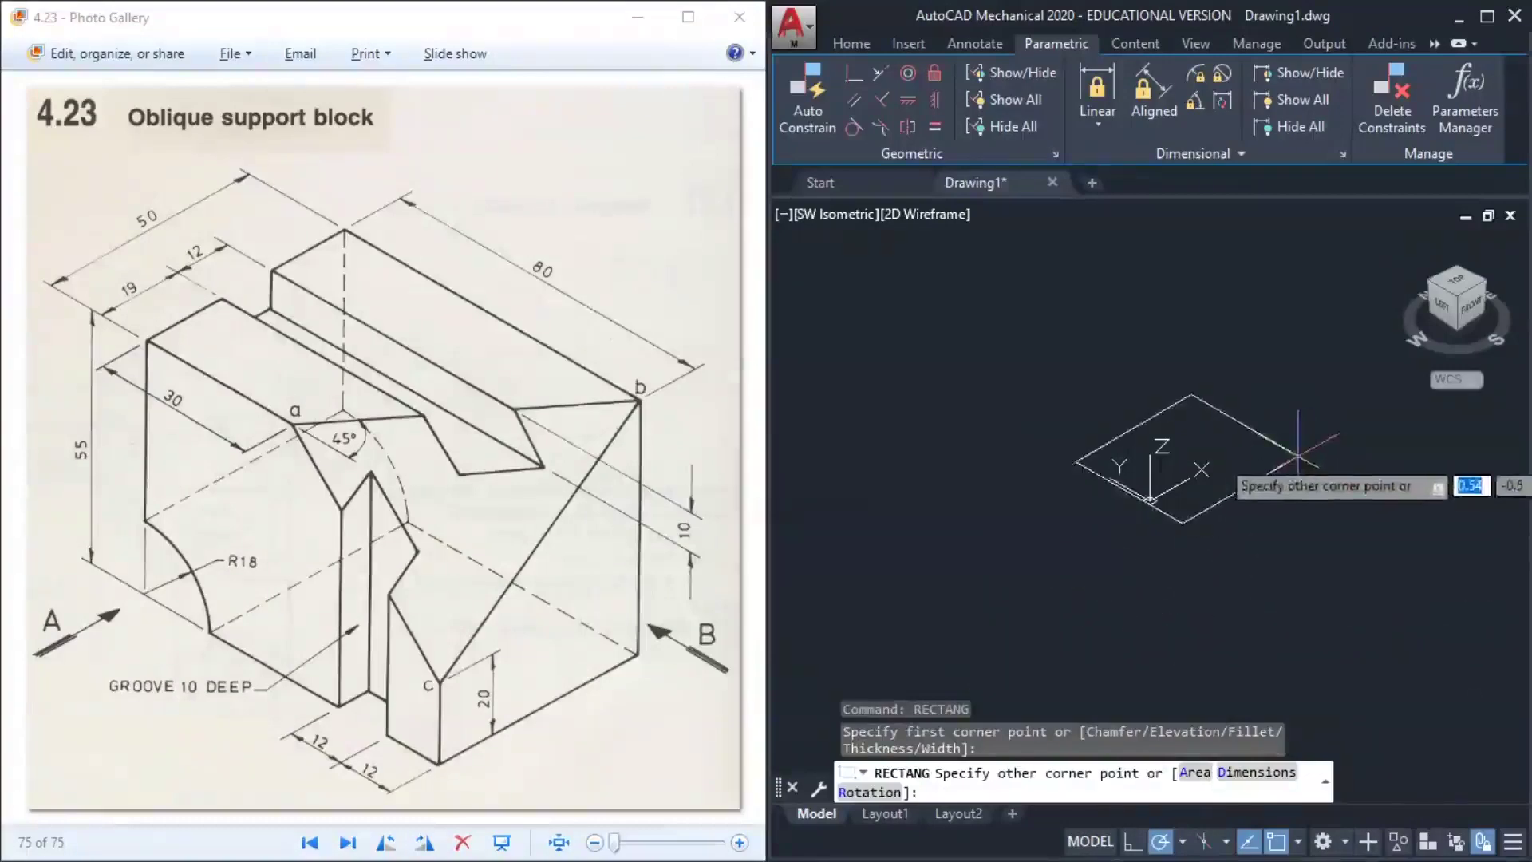
{"action": "left_click", "coordinate": [885, 441]}
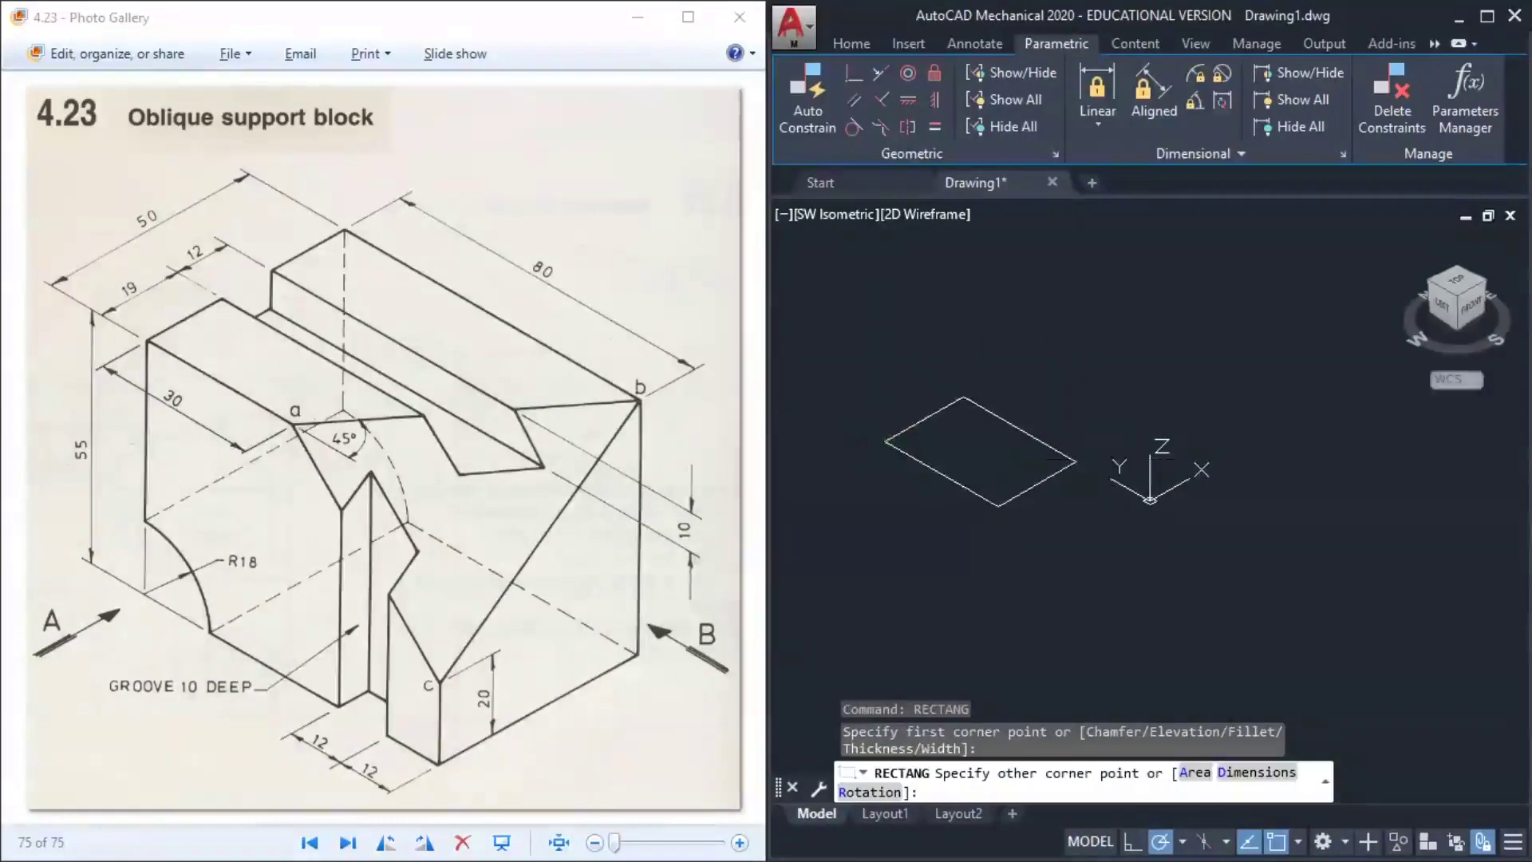
{"action": "left_click", "coordinate": [1048, 479]}
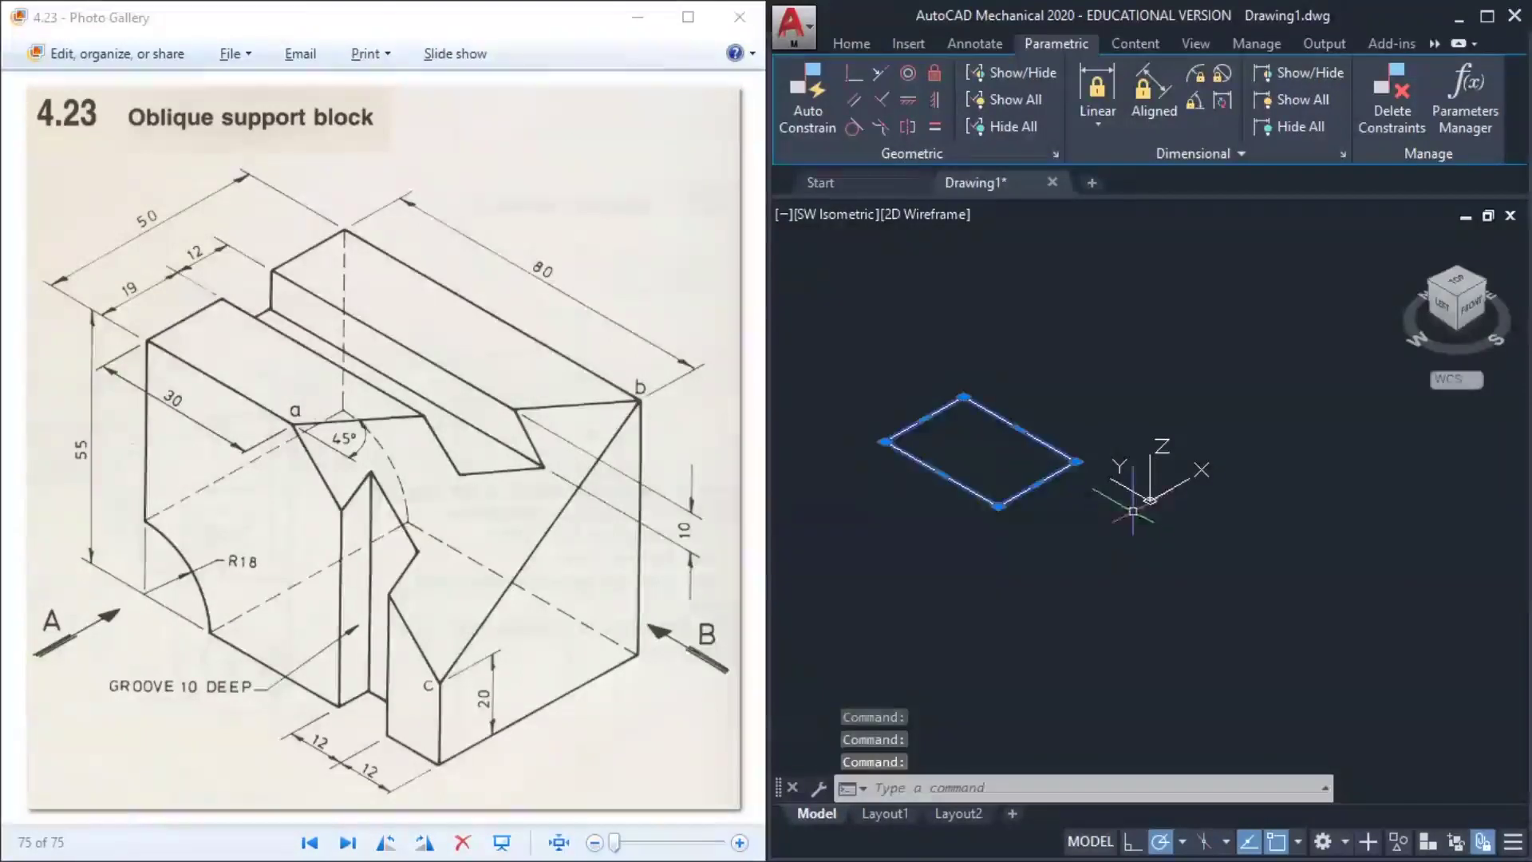
{"action": "key", "text": "Escape"}
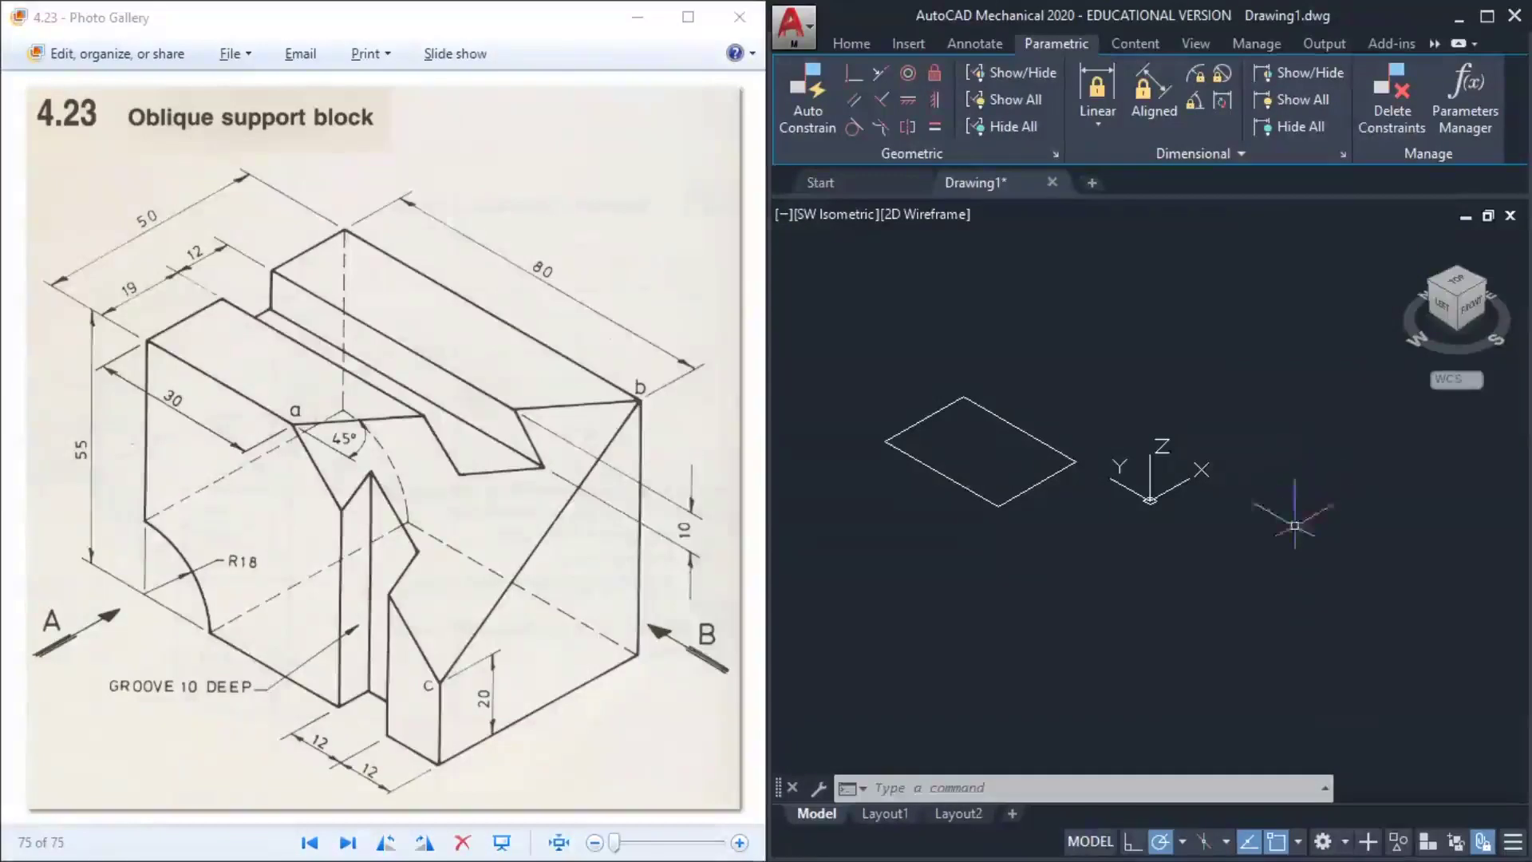
Rotate the UCS a quarter turn about its Y axis so that the X axis points upward
{"action": "type", "text": "UCS"}
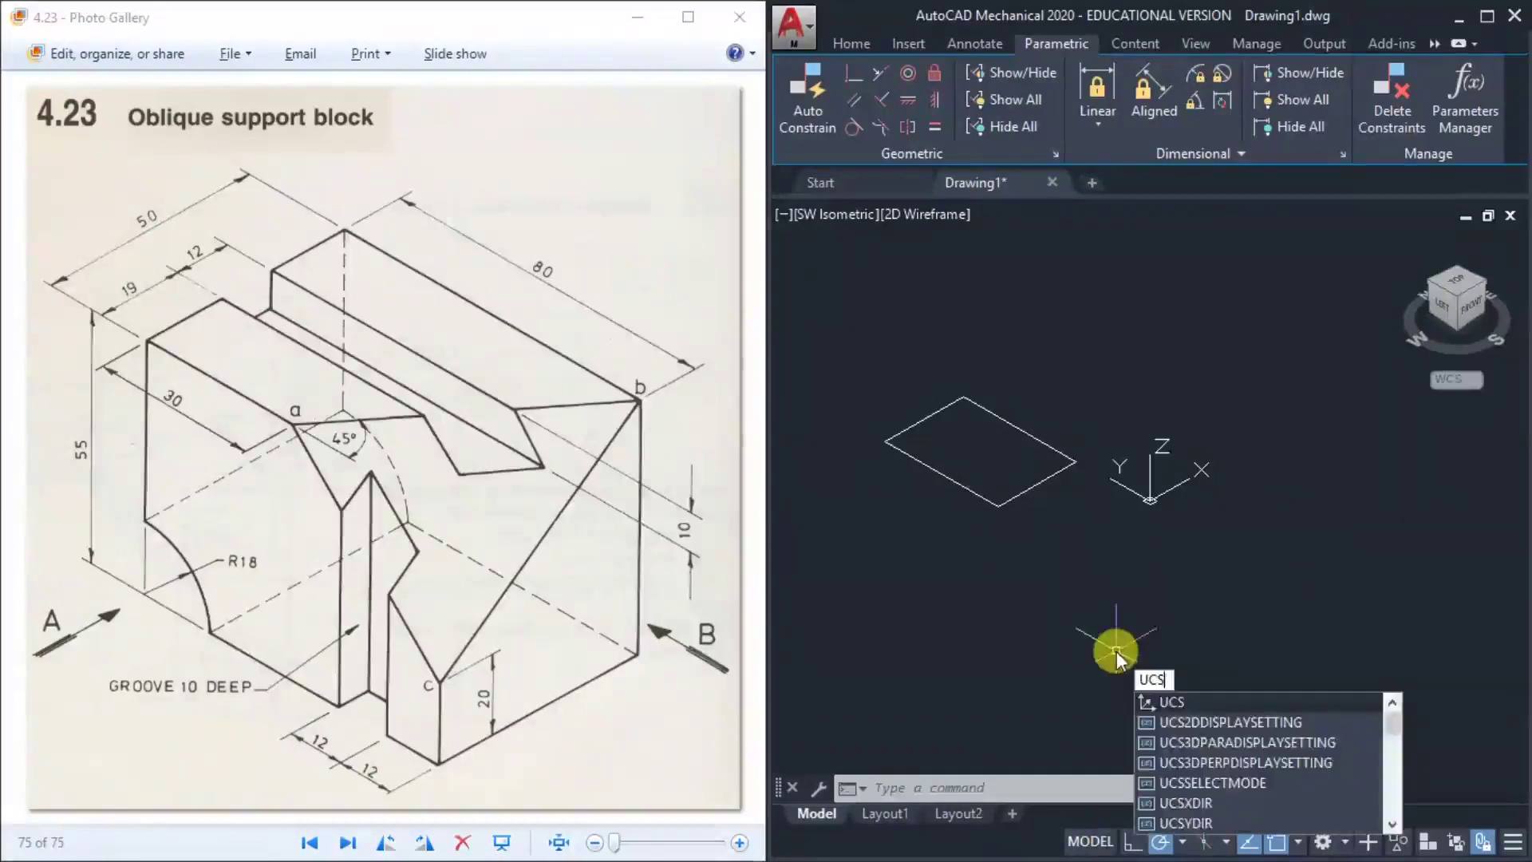
{"action": "key", "text": "Return"}
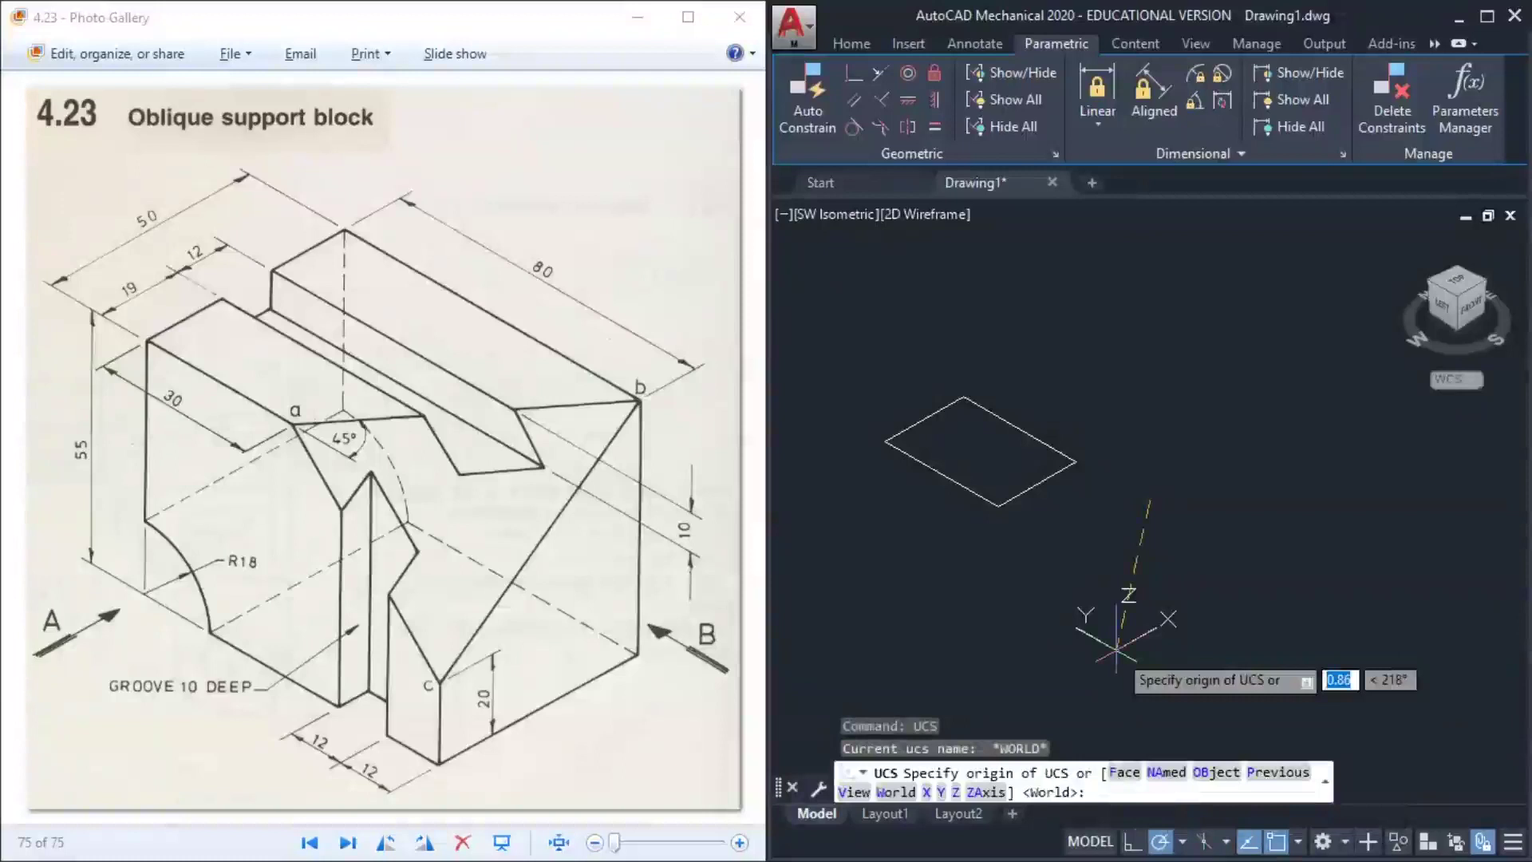
{"action": "left_click", "coordinate": [944, 792]}
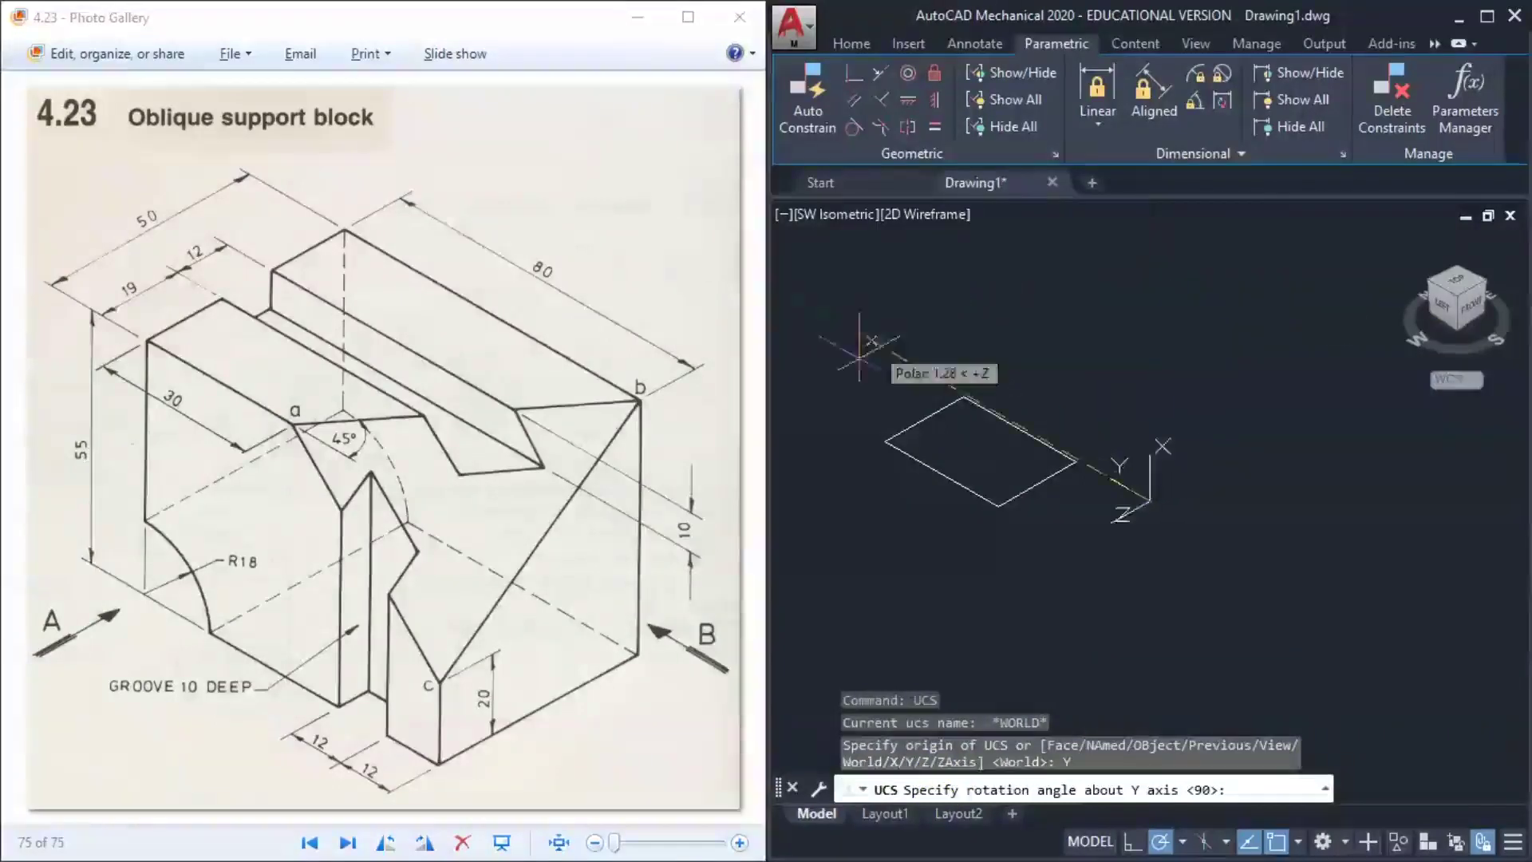
{"action": "left_click", "coordinate": [920, 635]}
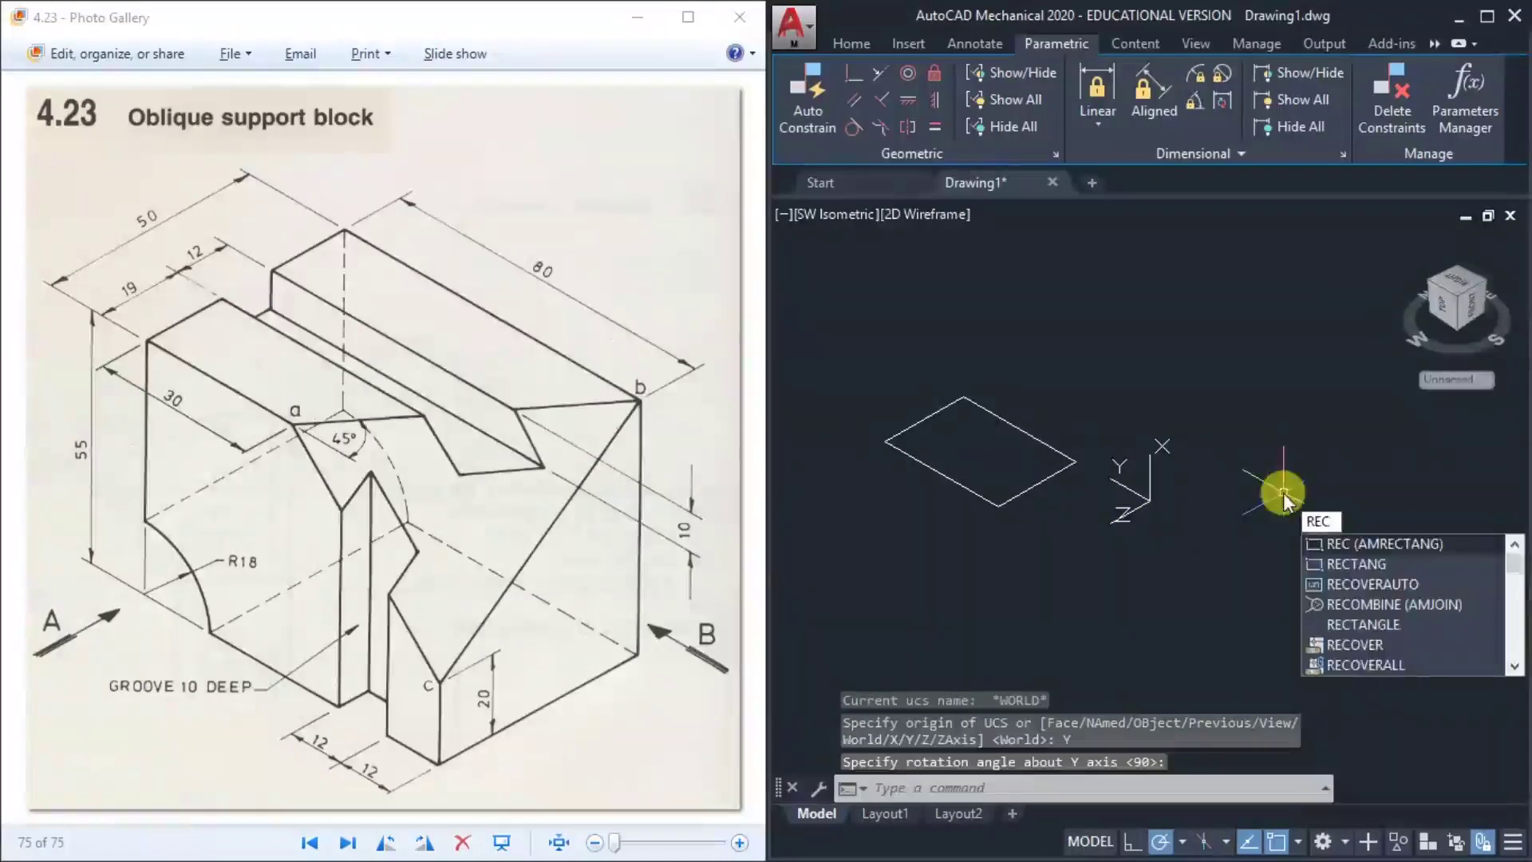
Draw a freehand upright rectangle with RECTANG on the rotated UCS plane, separate from the flat rectangle
{"action": "left_click", "coordinate": [1350, 561]}
{"action": "left_click", "coordinate": [1260, 367]}
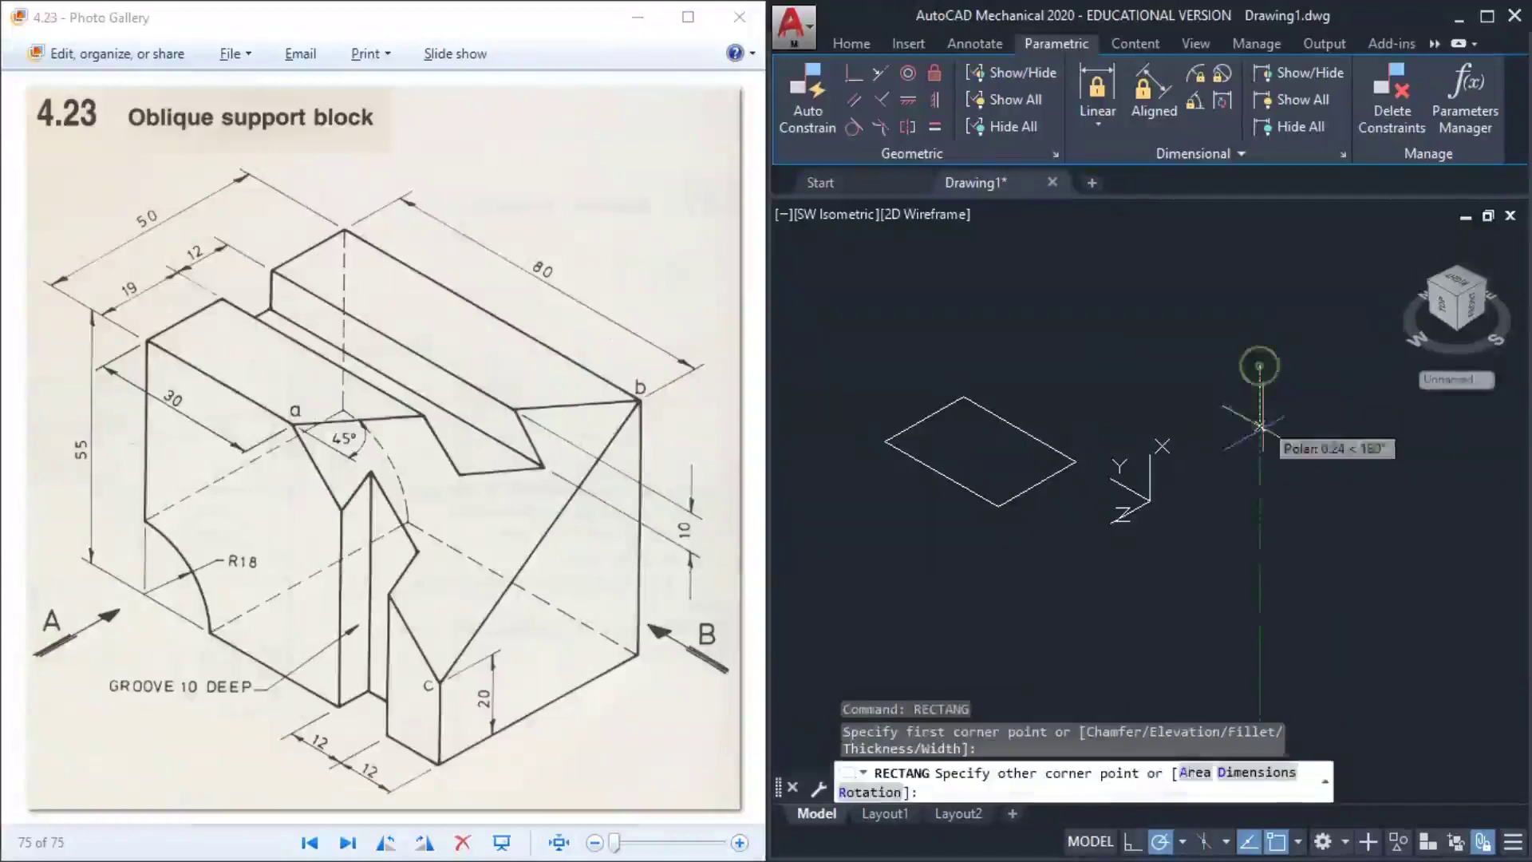
{"action": "left_click", "coordinate": [1108, 379]}
{"action": "left_click", "coordinate": [1107, 379]}
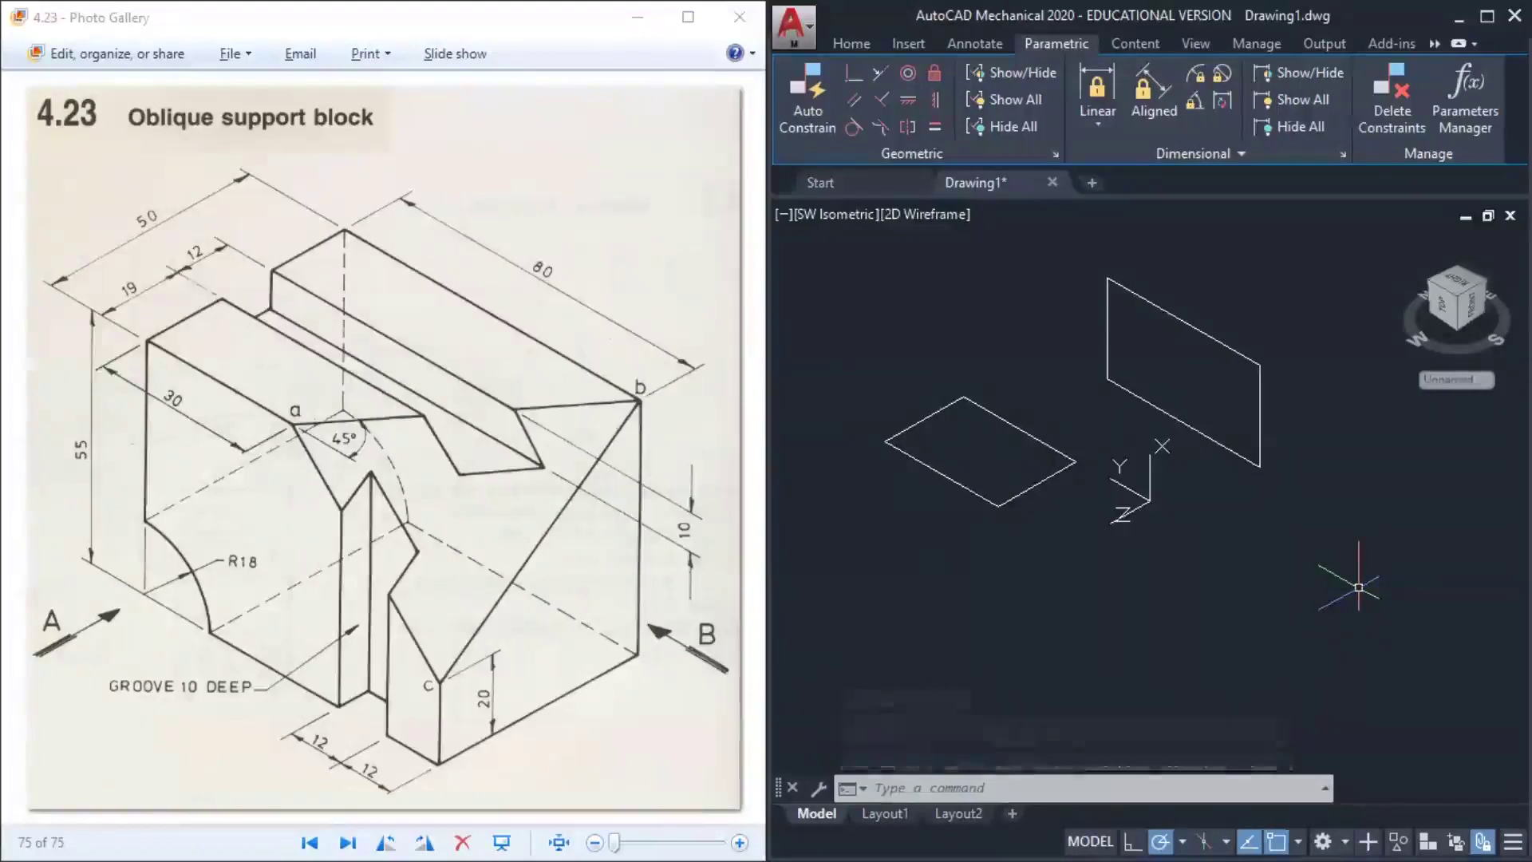
Move the upright rectangle by its lower near corner onto the flat rectangle's corner nearest the UCS origin
{"action": "type", "text": "m"}
{"action": "key", "text": "Return"}
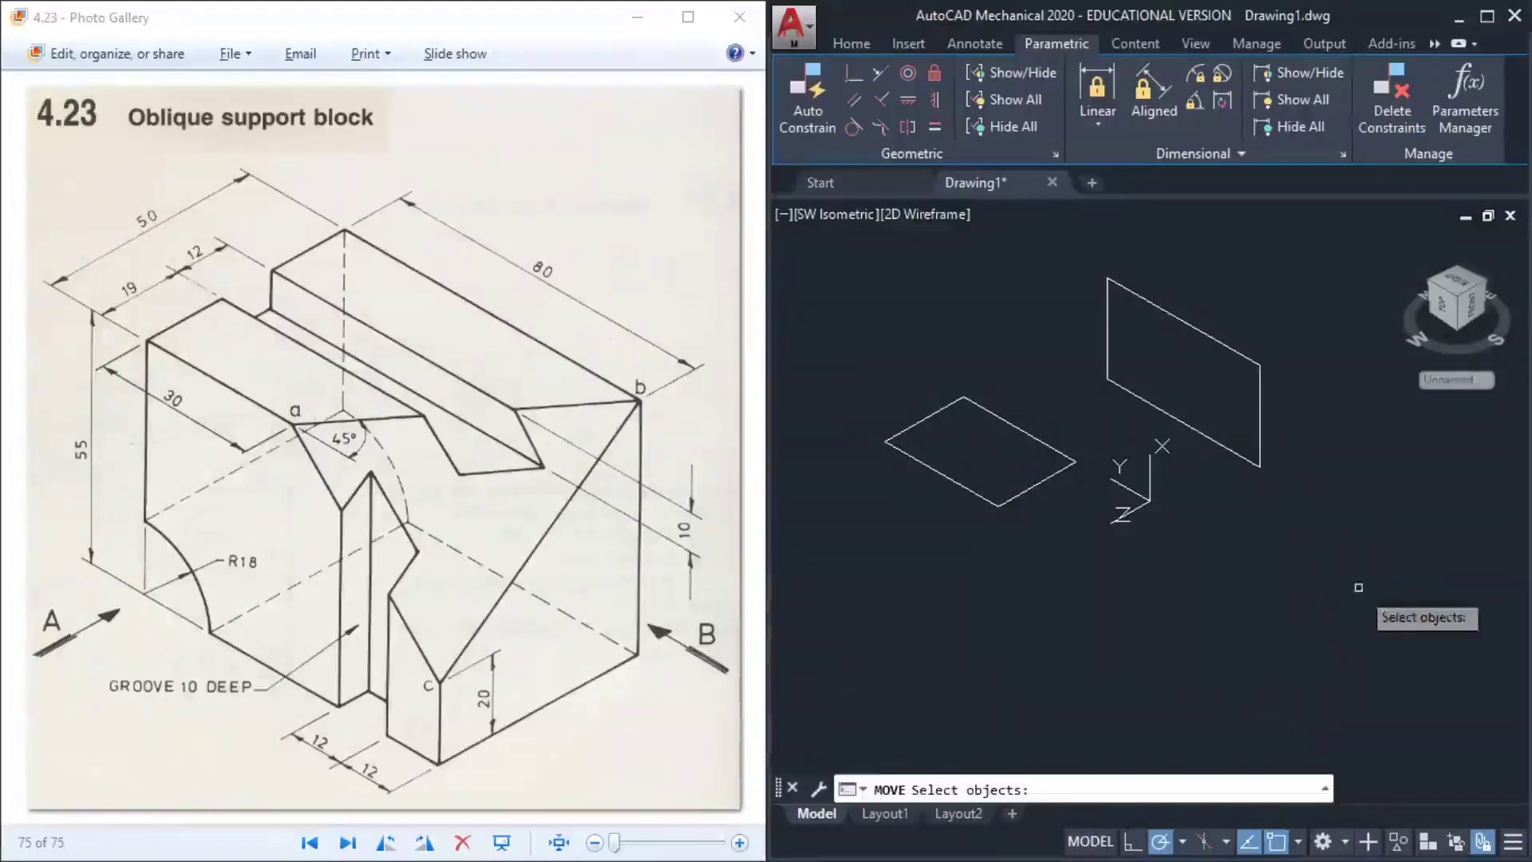
{"action": "left_click", "coordinate": [1263, 460]}
{"action": "key", "text": "Return"}
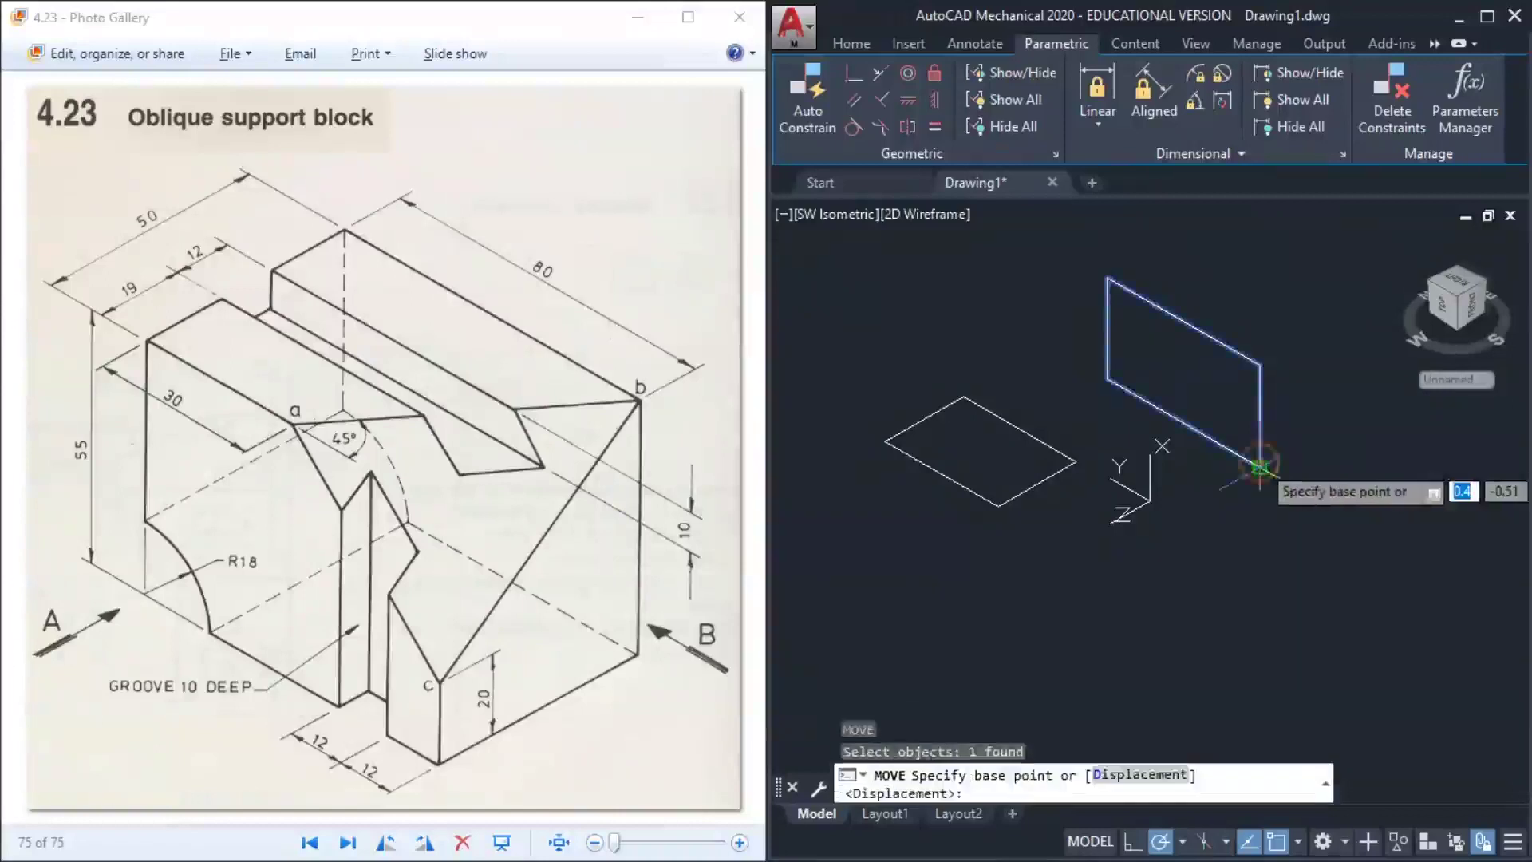
{"action": "left_click", "coordinate": [1259, 467]}
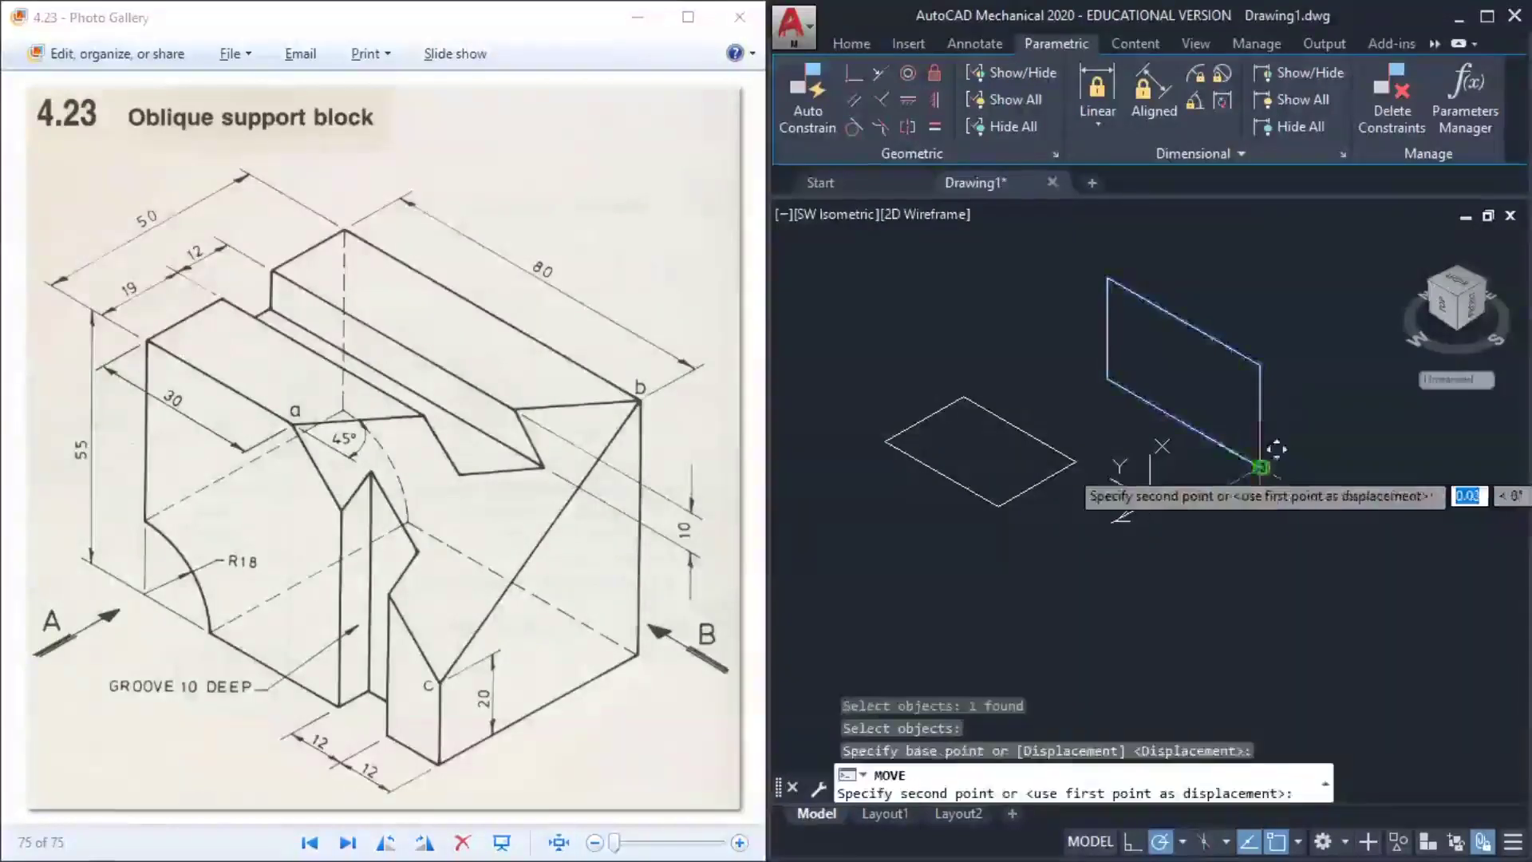
{"action": "left_click", "coordinate": [1076, 461]}
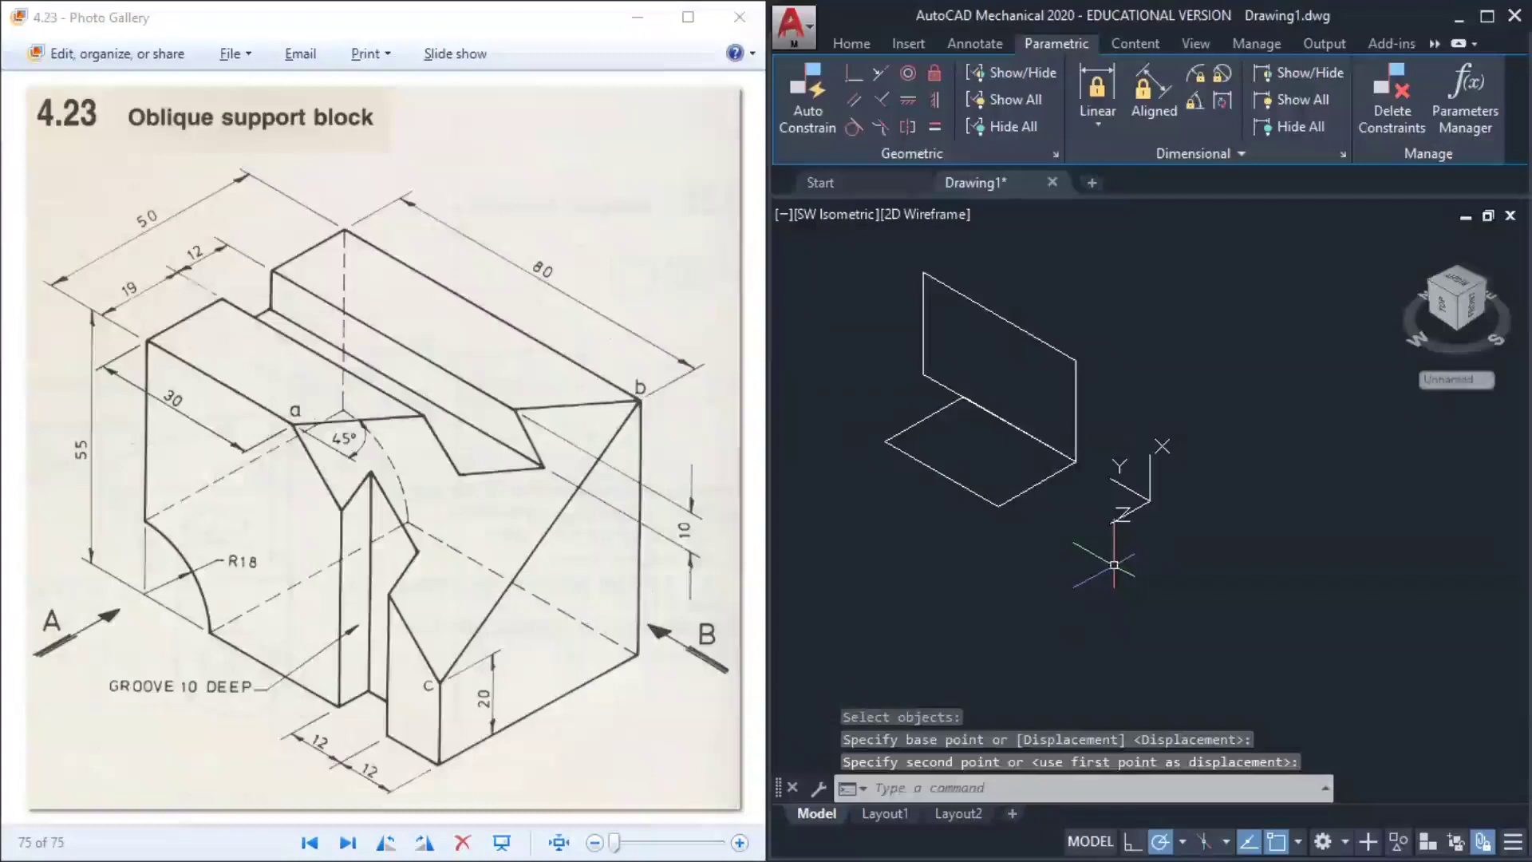
Orbit the 3D view around the two joined rectangles to inspect them from a custom angle
{"action": "type", "text": "orbit"}
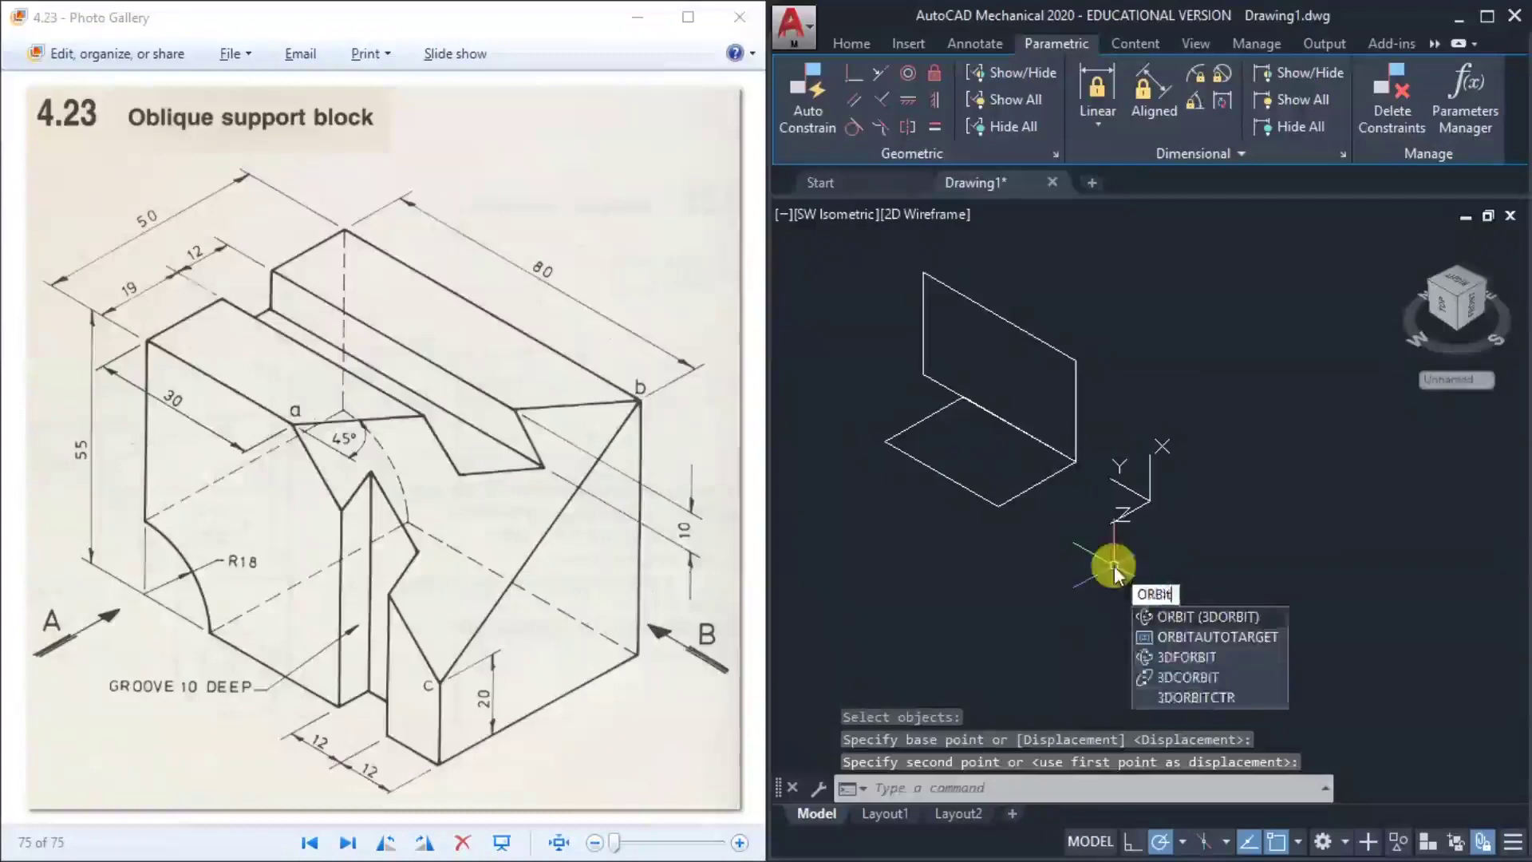
{"action": "key", "text": "Return"}
{"action": "left_click_drag", "start_coordinate": [1114, 567], "coordinate": [1135, 457]}
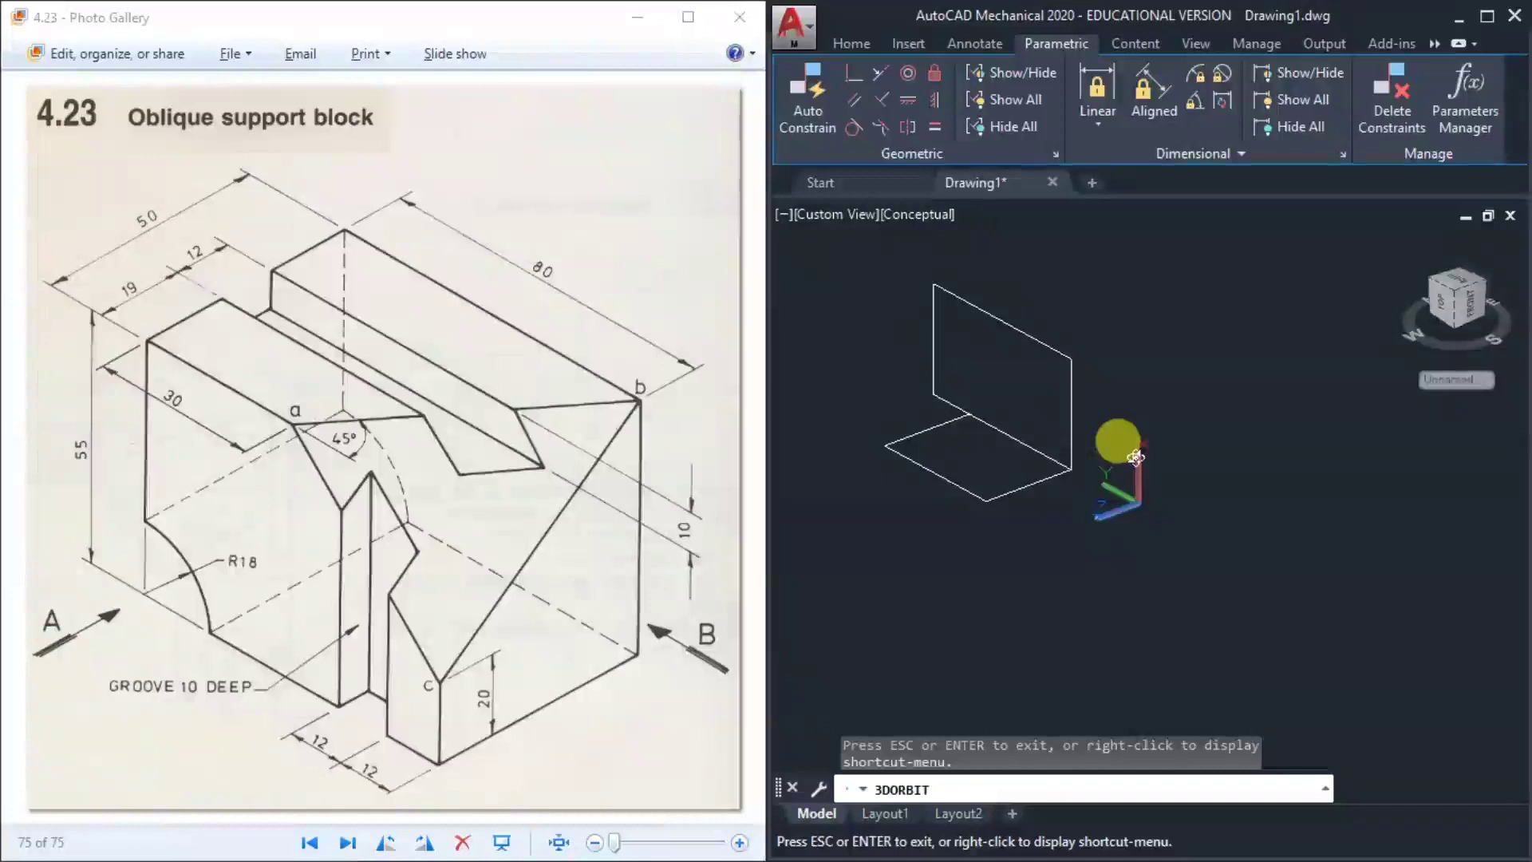
{"action": "left_click_drag", "start_coordinate": [1135, 457], "coordinate": [1135, 455]}
{"action": "key", "text": "Escape"}
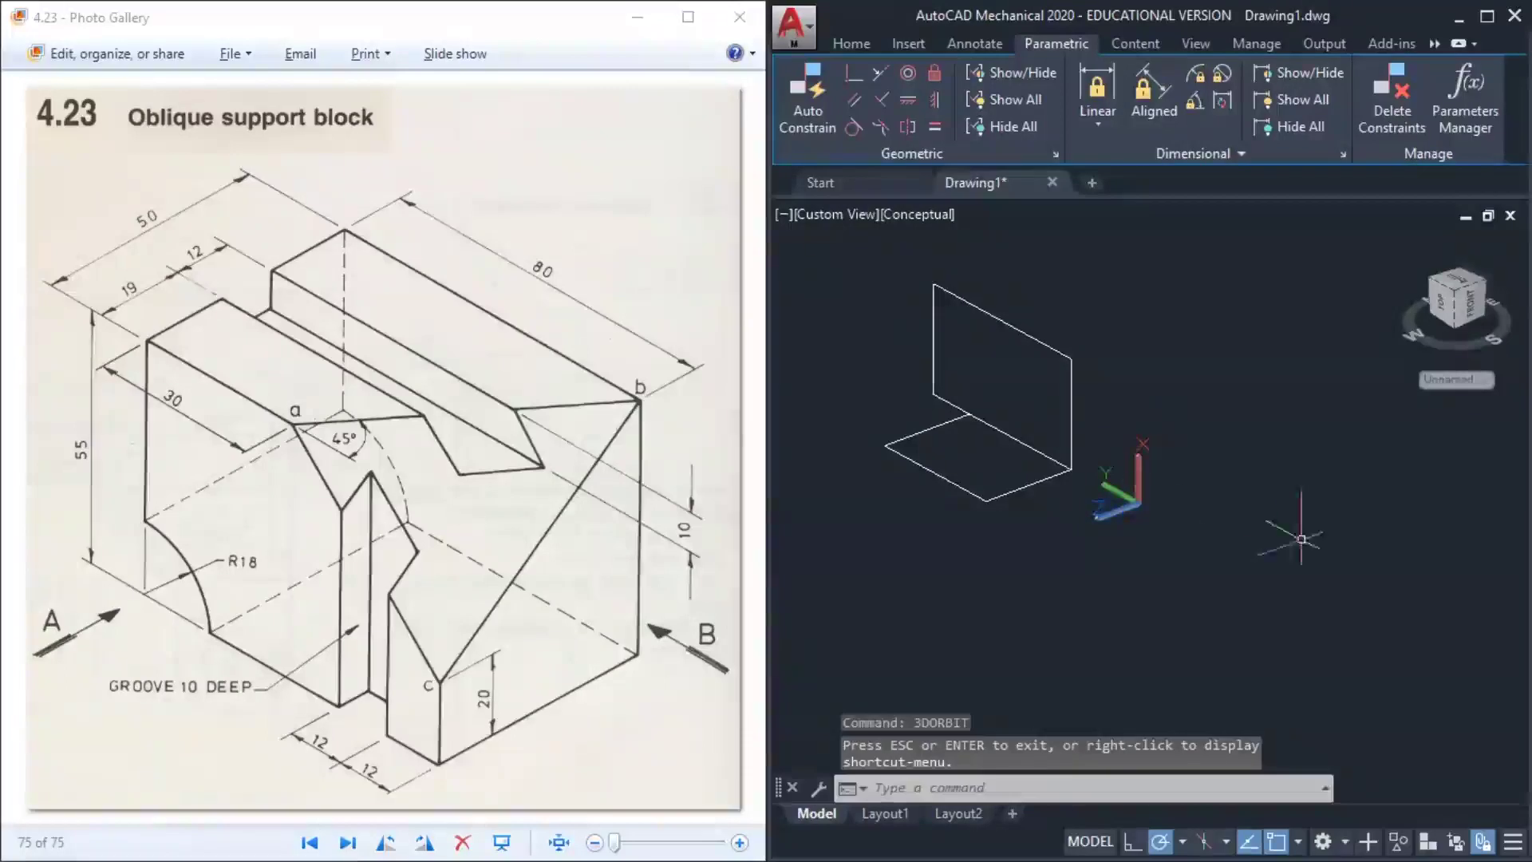
Draw a freehand solid box with BOX, its base on the rotated UCS plane and its height extended along the Z axis
{"action": "type", "text": "bo"}
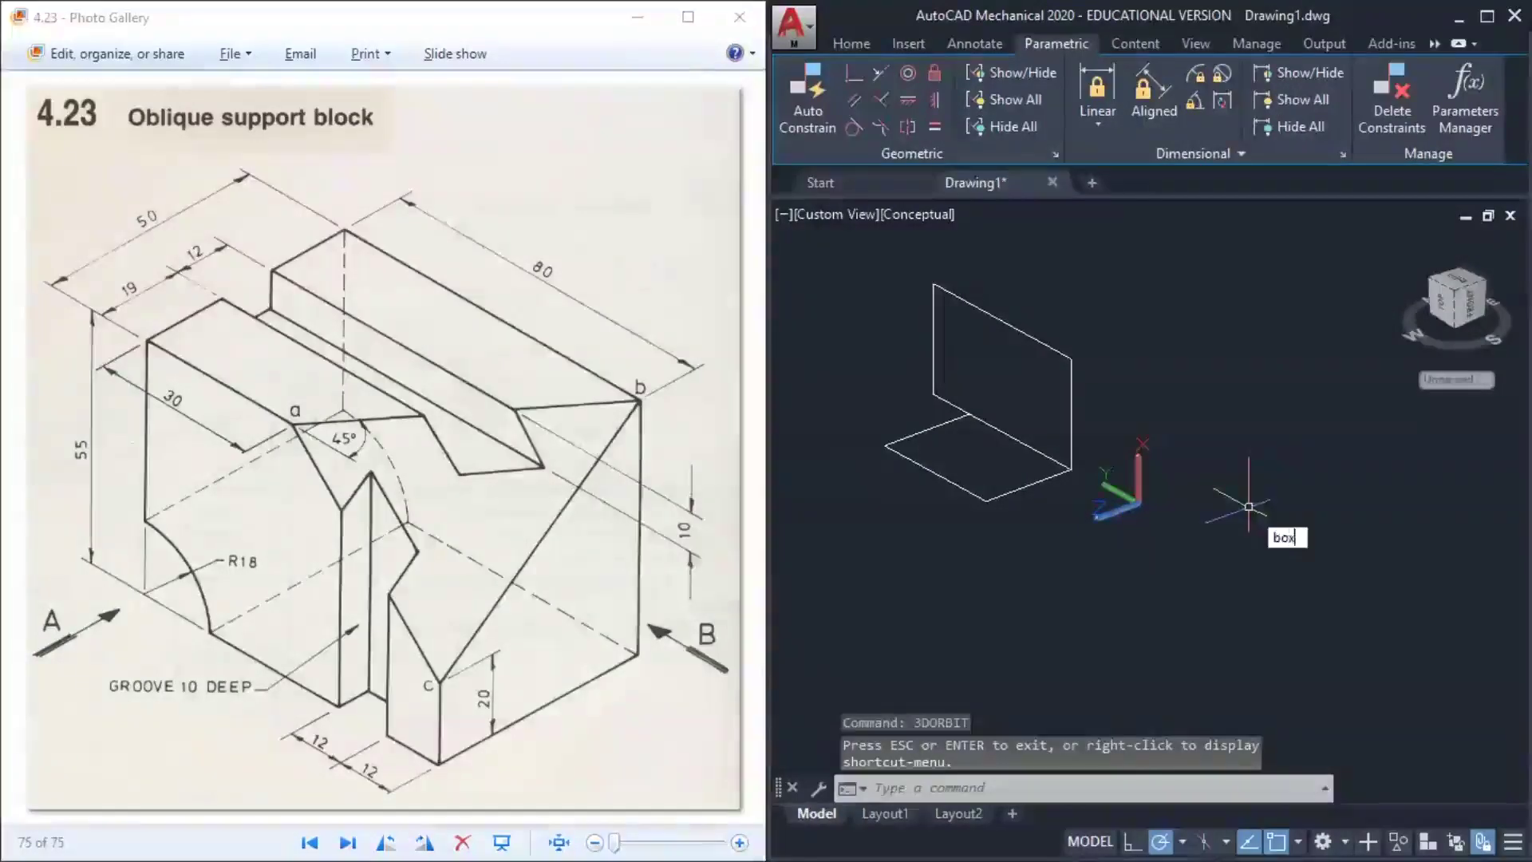
{"action": "type", "text": "x"}
{"action": "key", "text": "Return"}
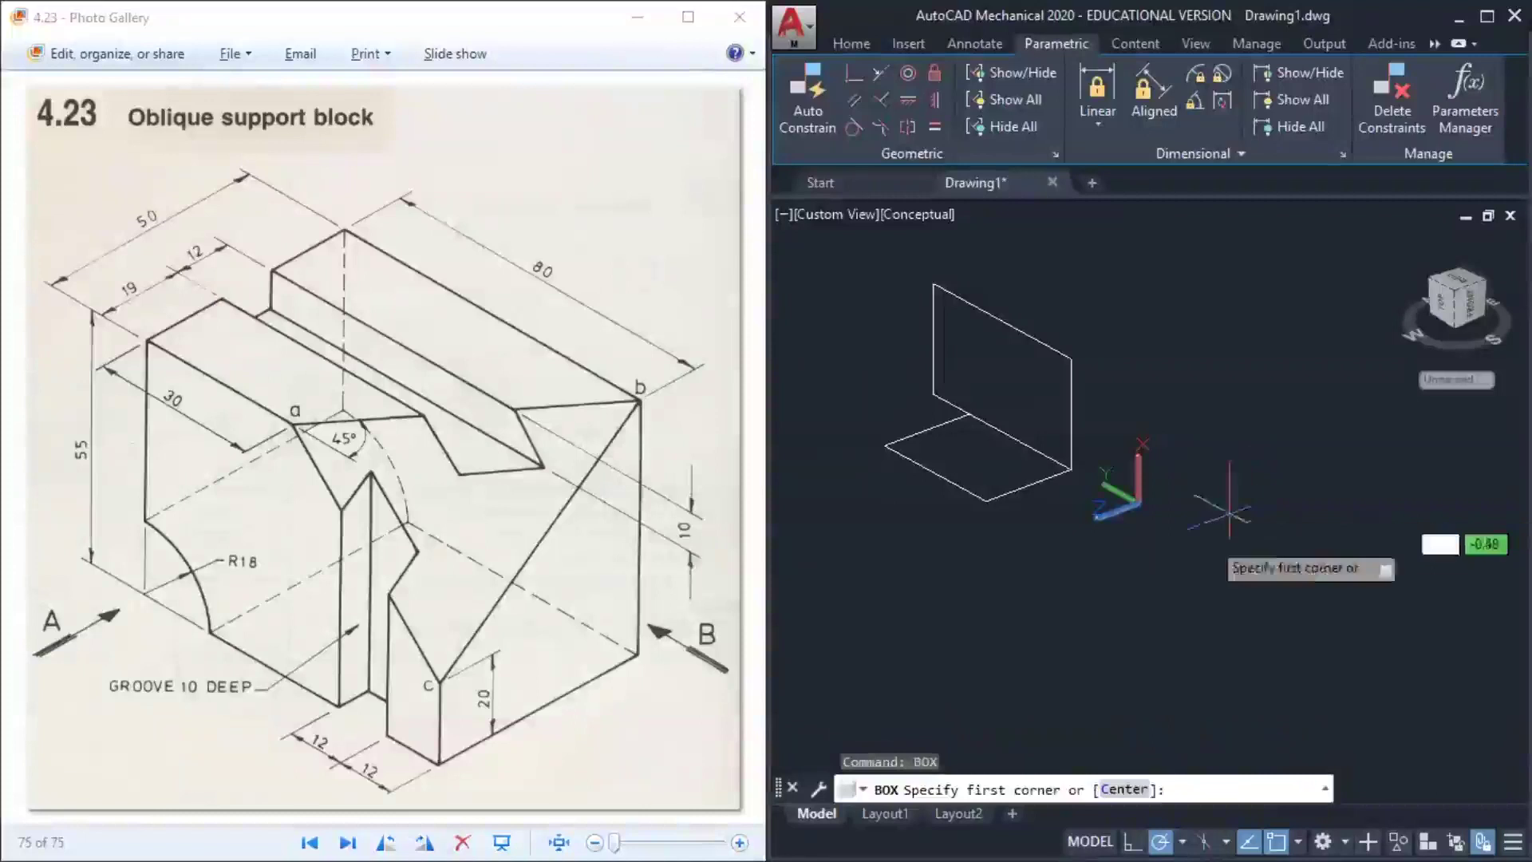
{"action": "left_click", "coordinate": [1042, 581]}
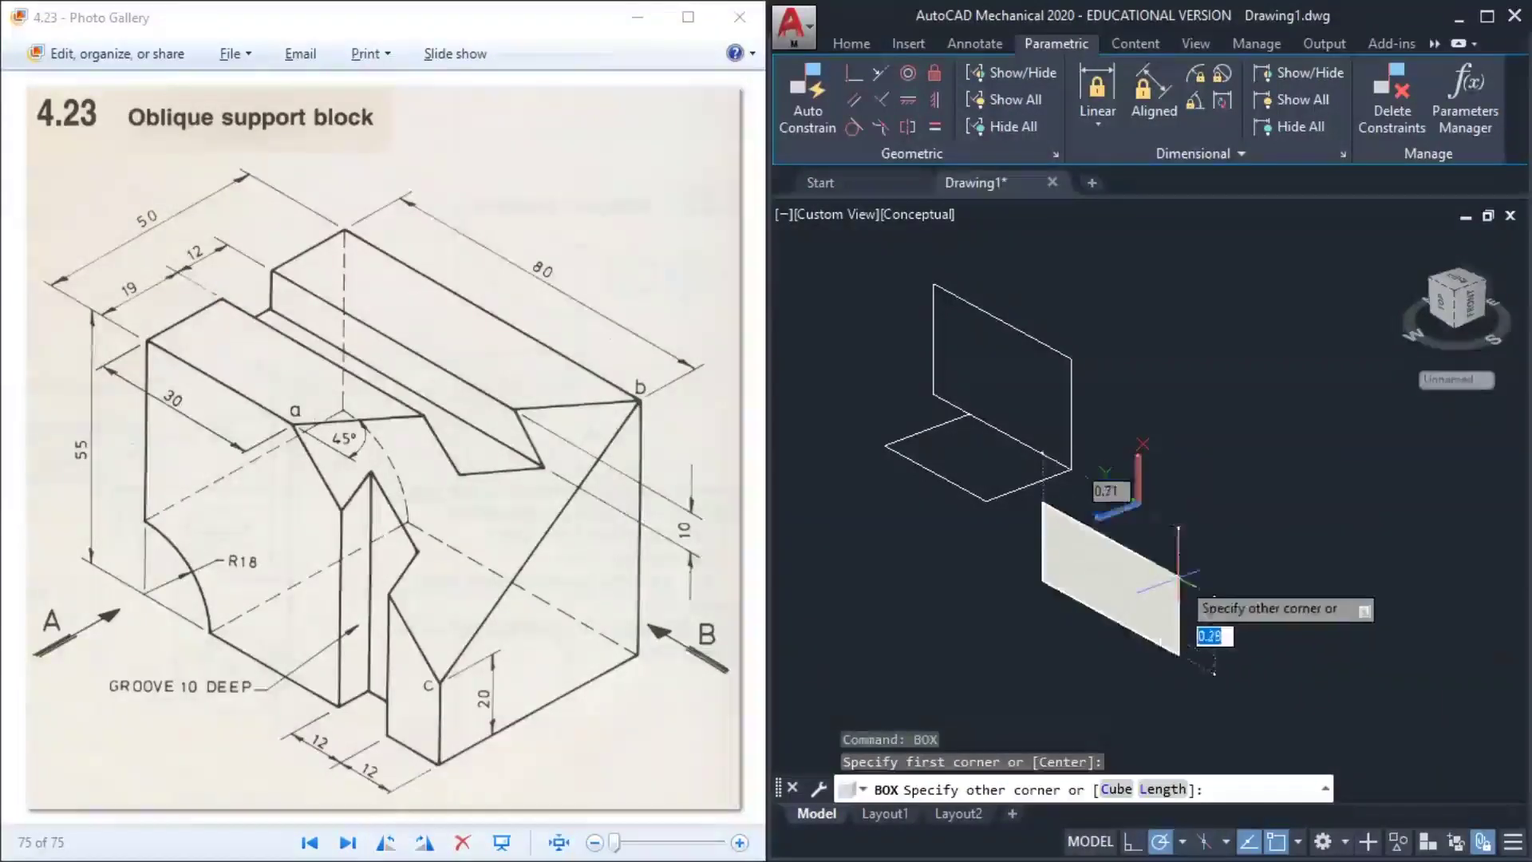
{"action": "left_click", "coordinate": [950, 612]}
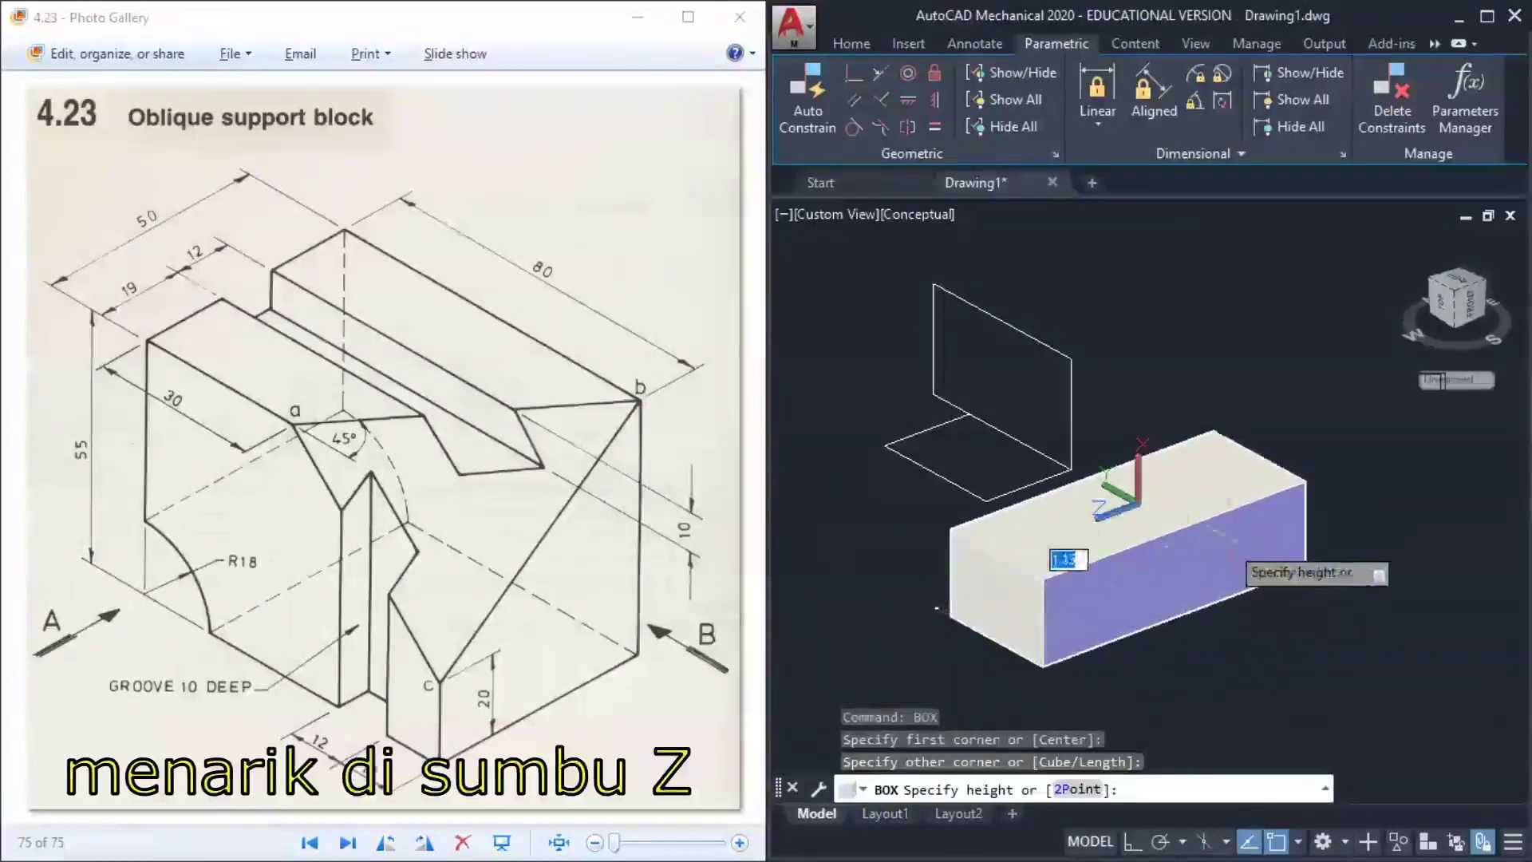
{"action": "left_click", "coordinate": [1249, 532]}
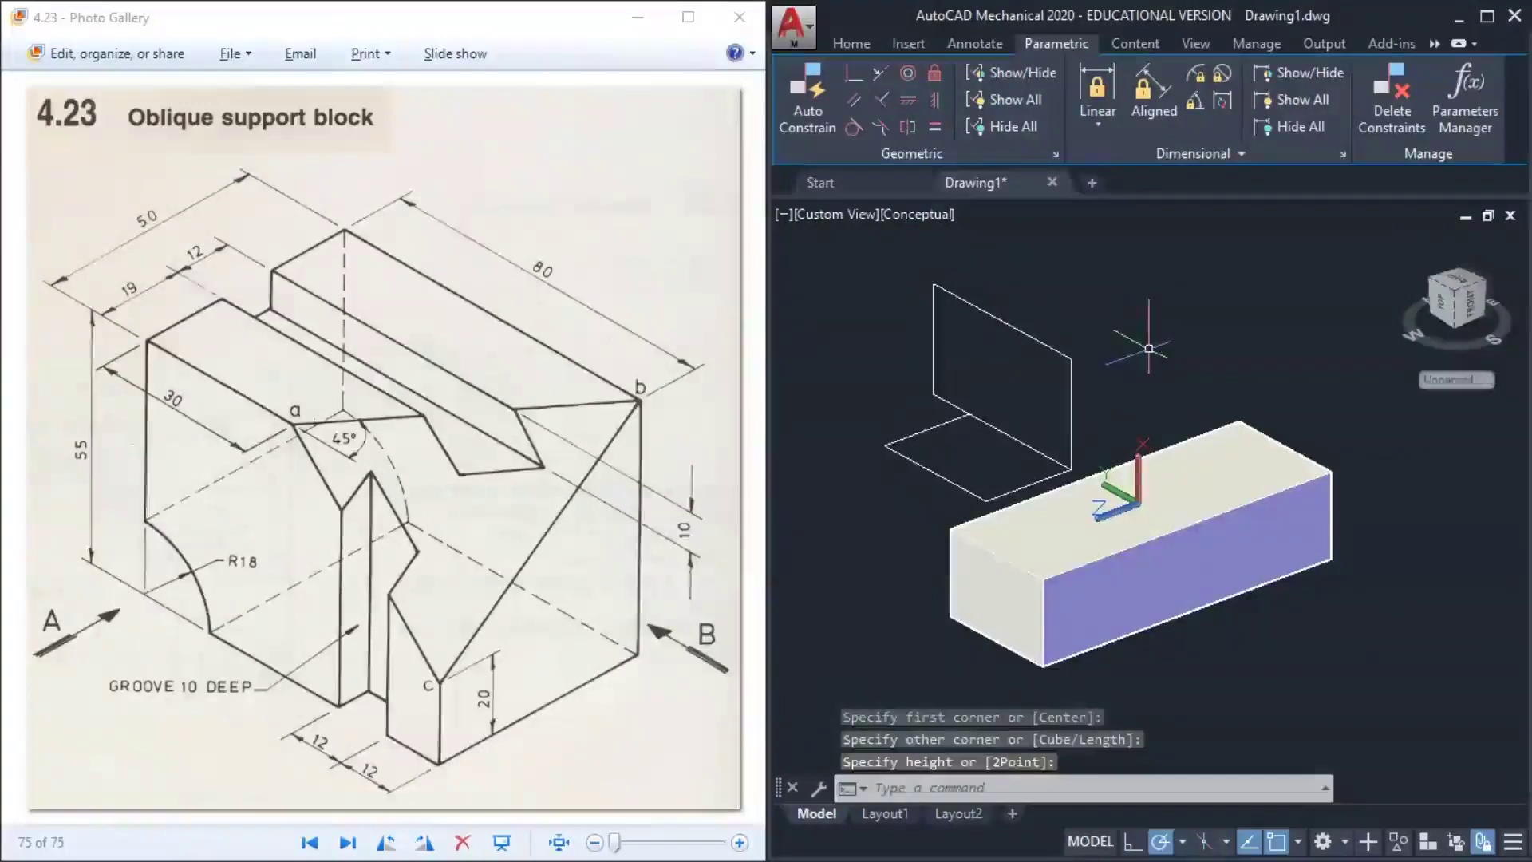
Orbit around the box and view the model in perspective projection
{"action": "type", "text": "or"}
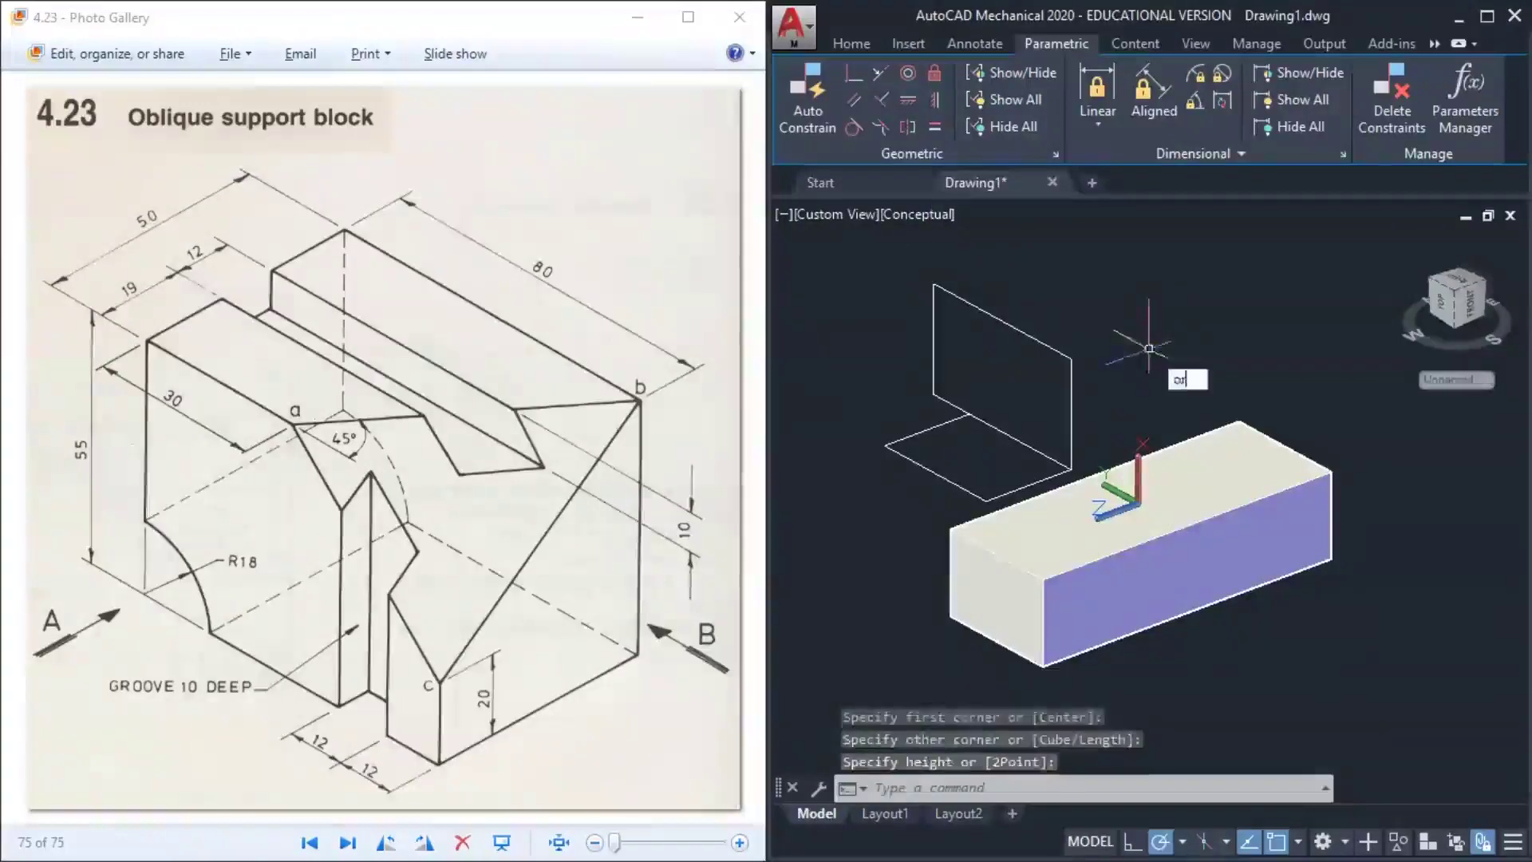
{"action": "key", "text": "Return"}
{"action": "left_click_drag", "start_coordinate": [1129, 332], "coordinate": [983, 529]}
{"action": "right_click", "coordinate": [1075, 481]}
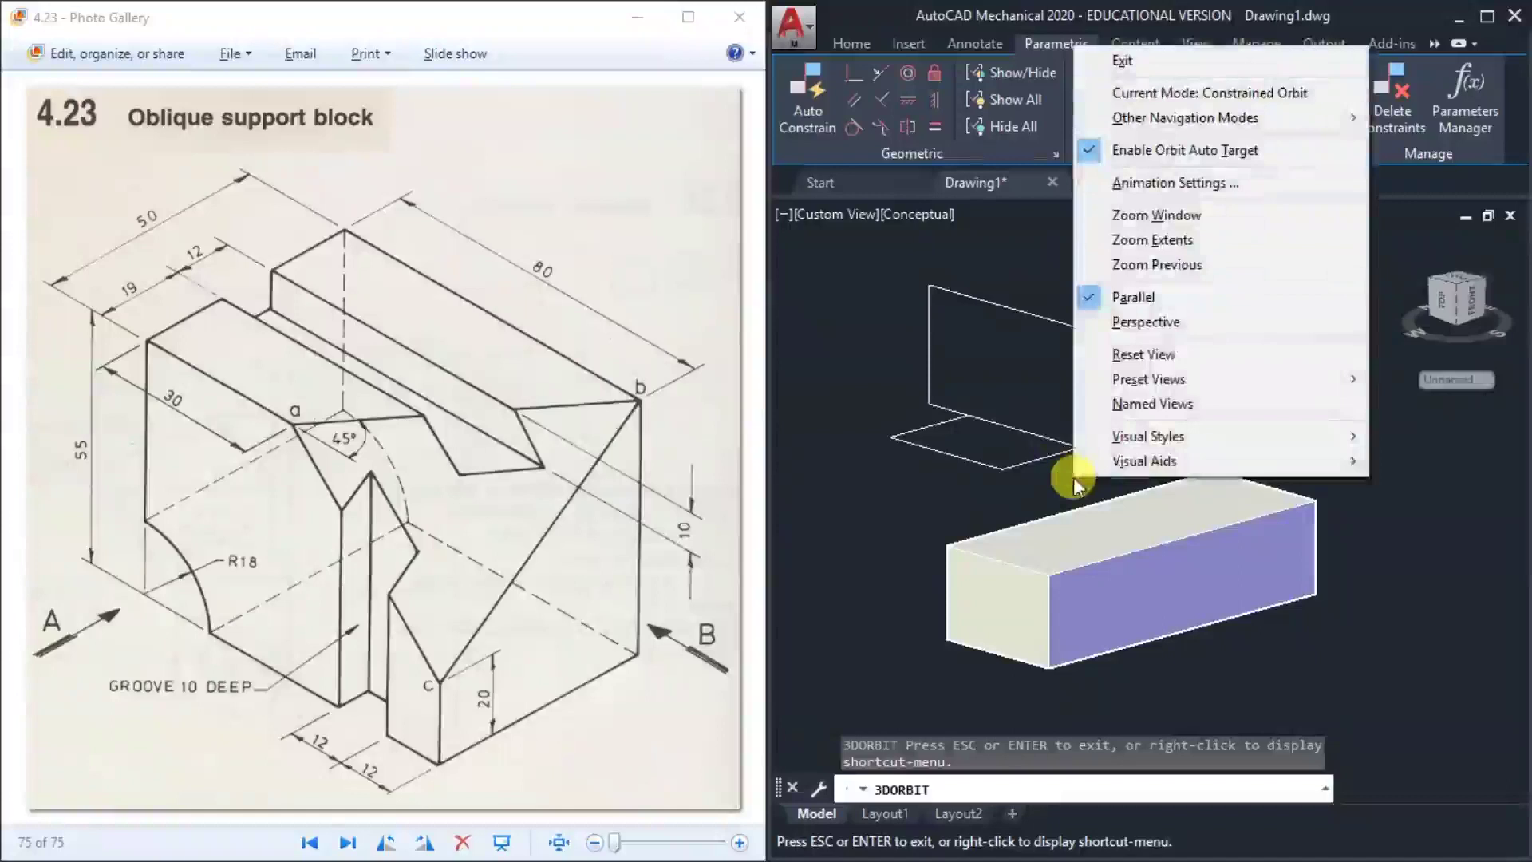
{"action": "left_click", "coordinate": [1159, 323]}
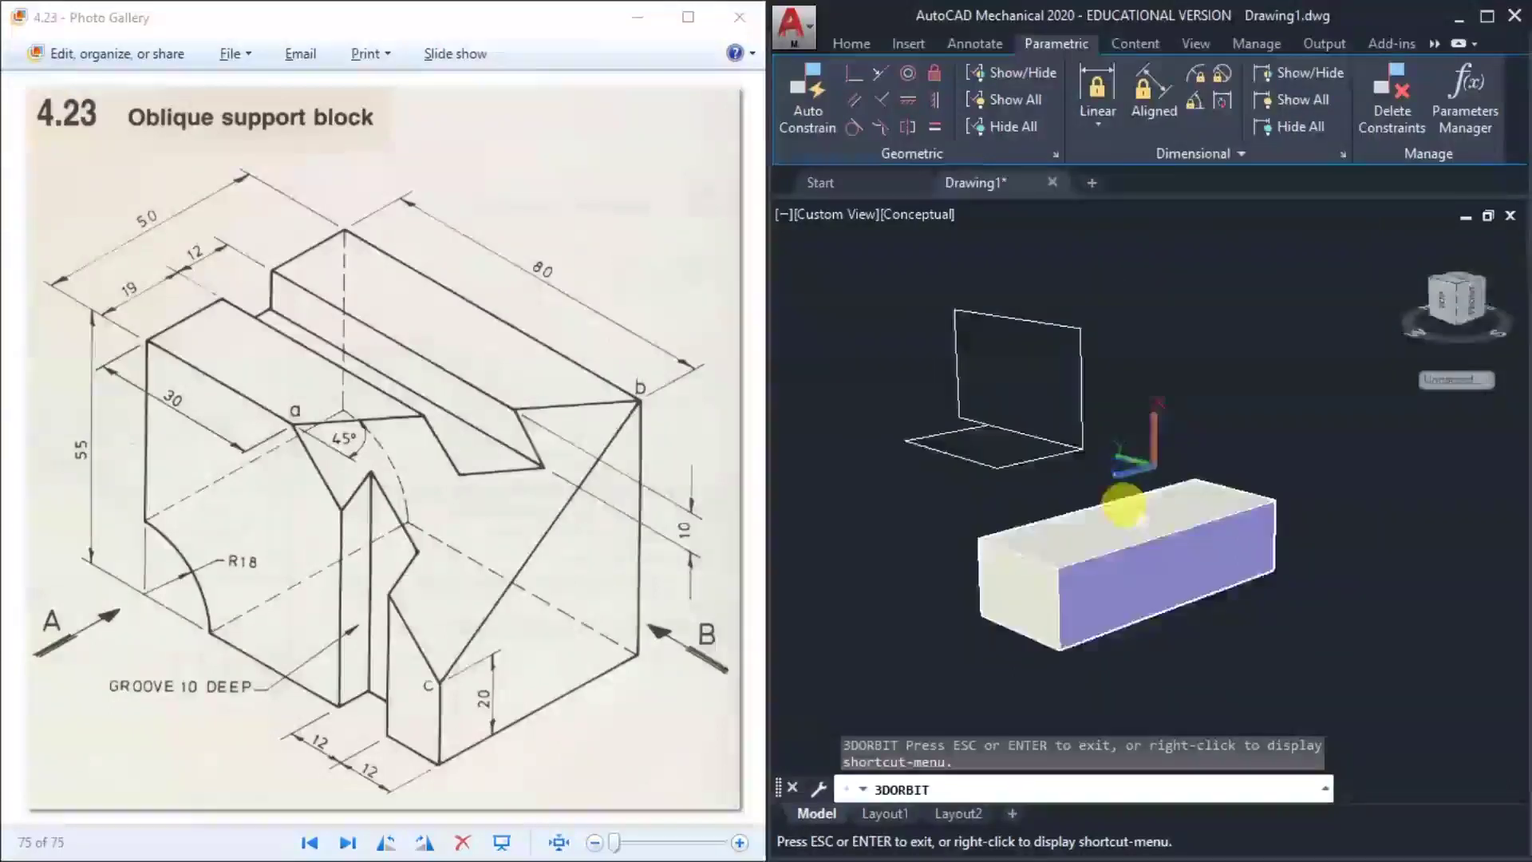
{"action": "mouse_move", "coordinate": [1125, 496]}
{"action": "left_mouse_down"}
{"action": "mouse_move", "coordinate": [1019, 520]}
{"action": "mouse_move", "coordinate": [1101, 511]}
{"action": "mouse_move", "coordinate": [1112, 445]}
{"action": "mouse_move", "coordinate": [1244, 427]}
{"action": "mouse_move", "coordinate": [1081, 479]}
{"action": "mouse_move", "coordinate": [1079, 518]}
{"action": "mouse_move", "coordinate": [1094, 513]}
{"action": "mouse_move", "coordinate": [865, 456]}
{"action": "mouse_move", "coordinate": [1067, 445]}
{"action": "mouse_move", "coordinate": [1125, 507]}
{"action": "left_mouse_up"}
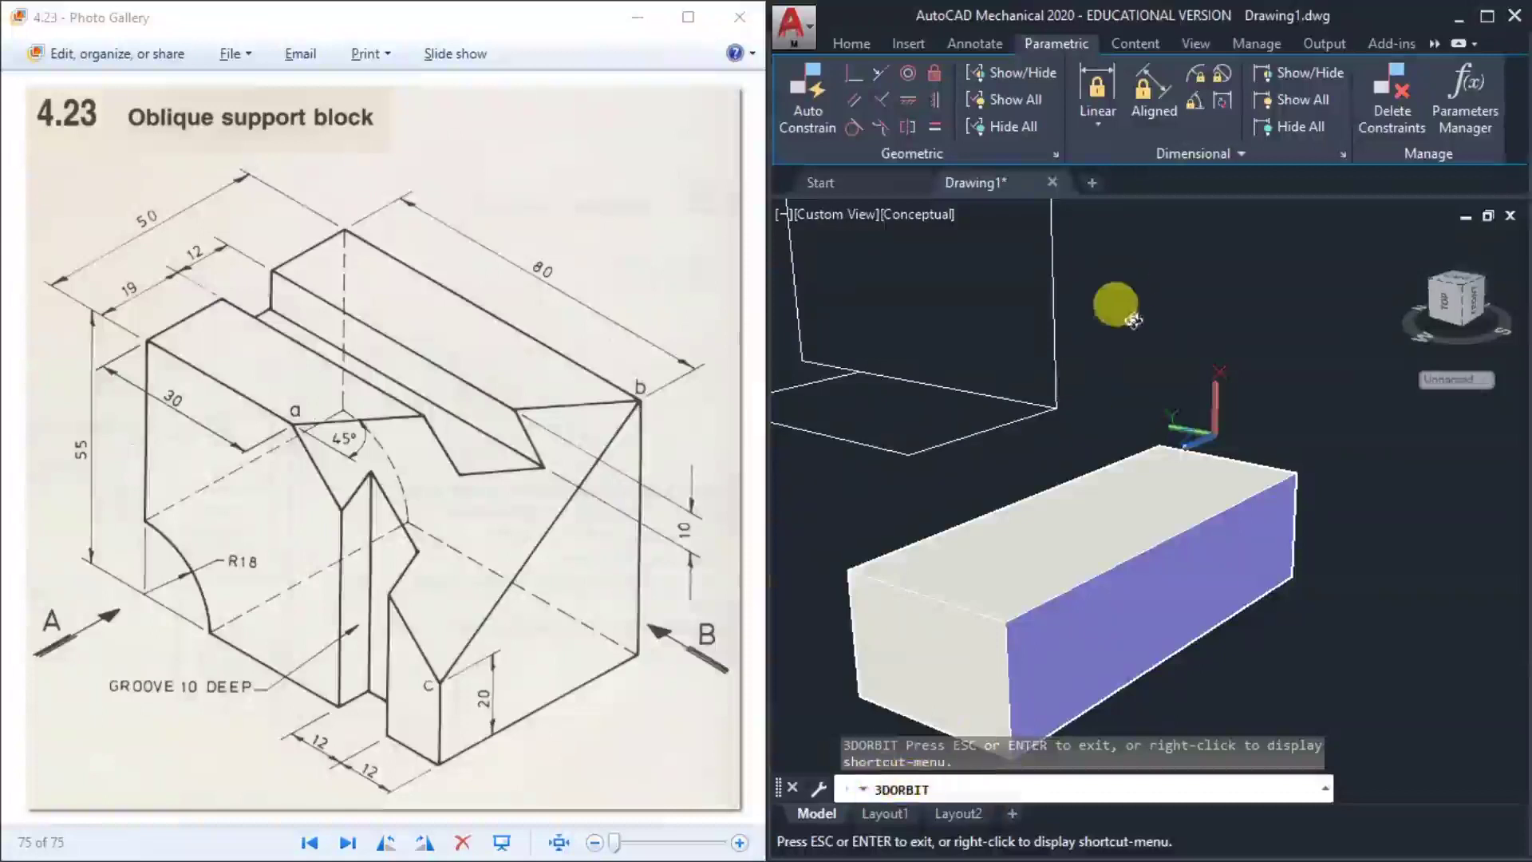
Return the orbit view to parallel projection and orbit the box again
{"action": "right_click", "coordinate": [1133, 319]}
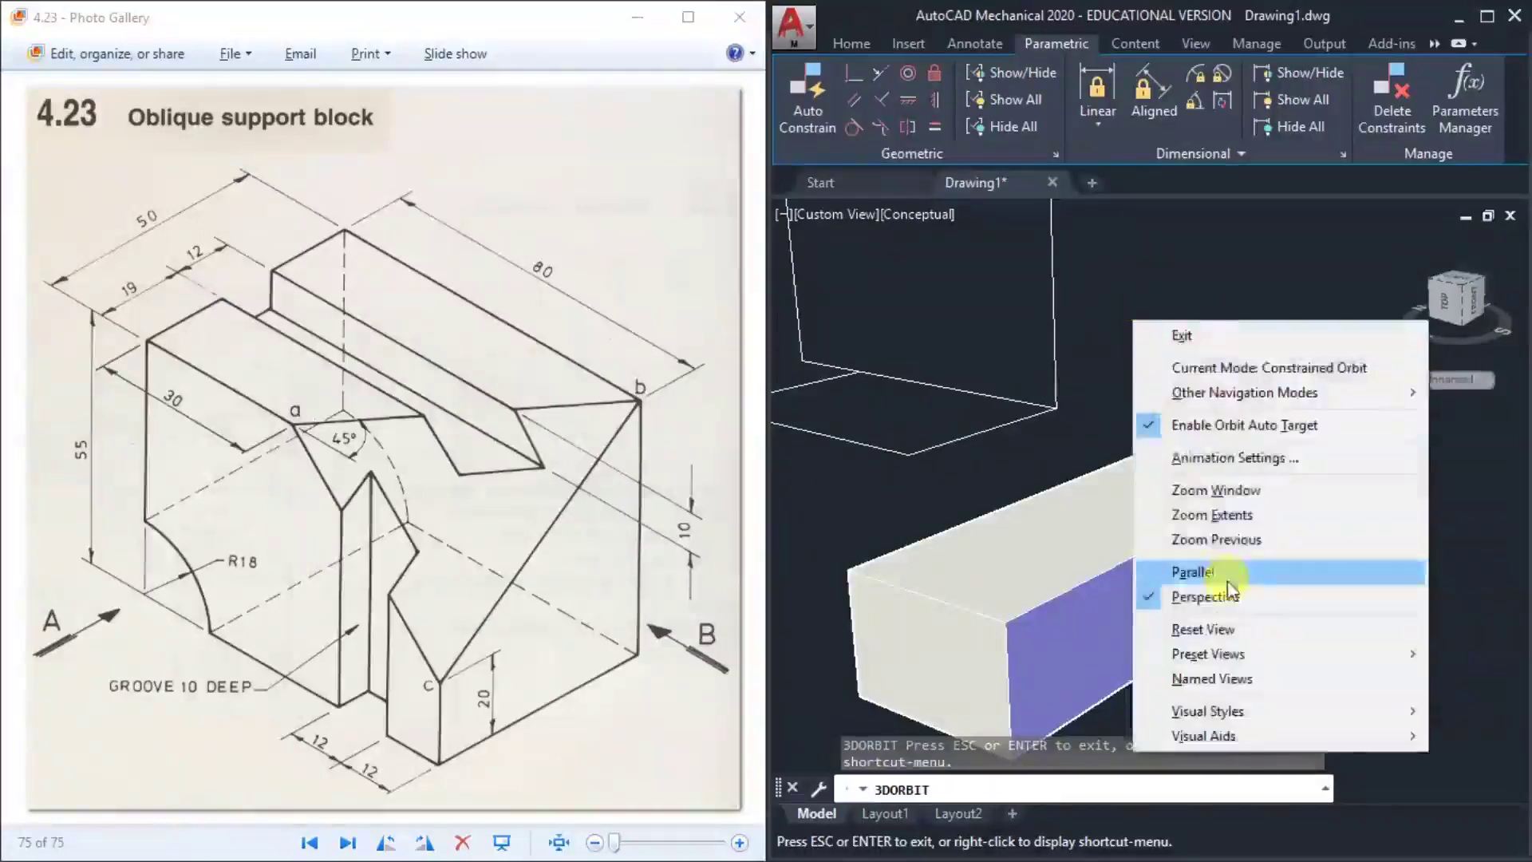
{"action": "left_click", "coordinate": [1231, 585]}
{"action": "left_click_drag", "start_coordinate": [1156, 427], "coordinate": [1117, 301]}
{"action": "right_click", "coordinate": [1135, 321]}
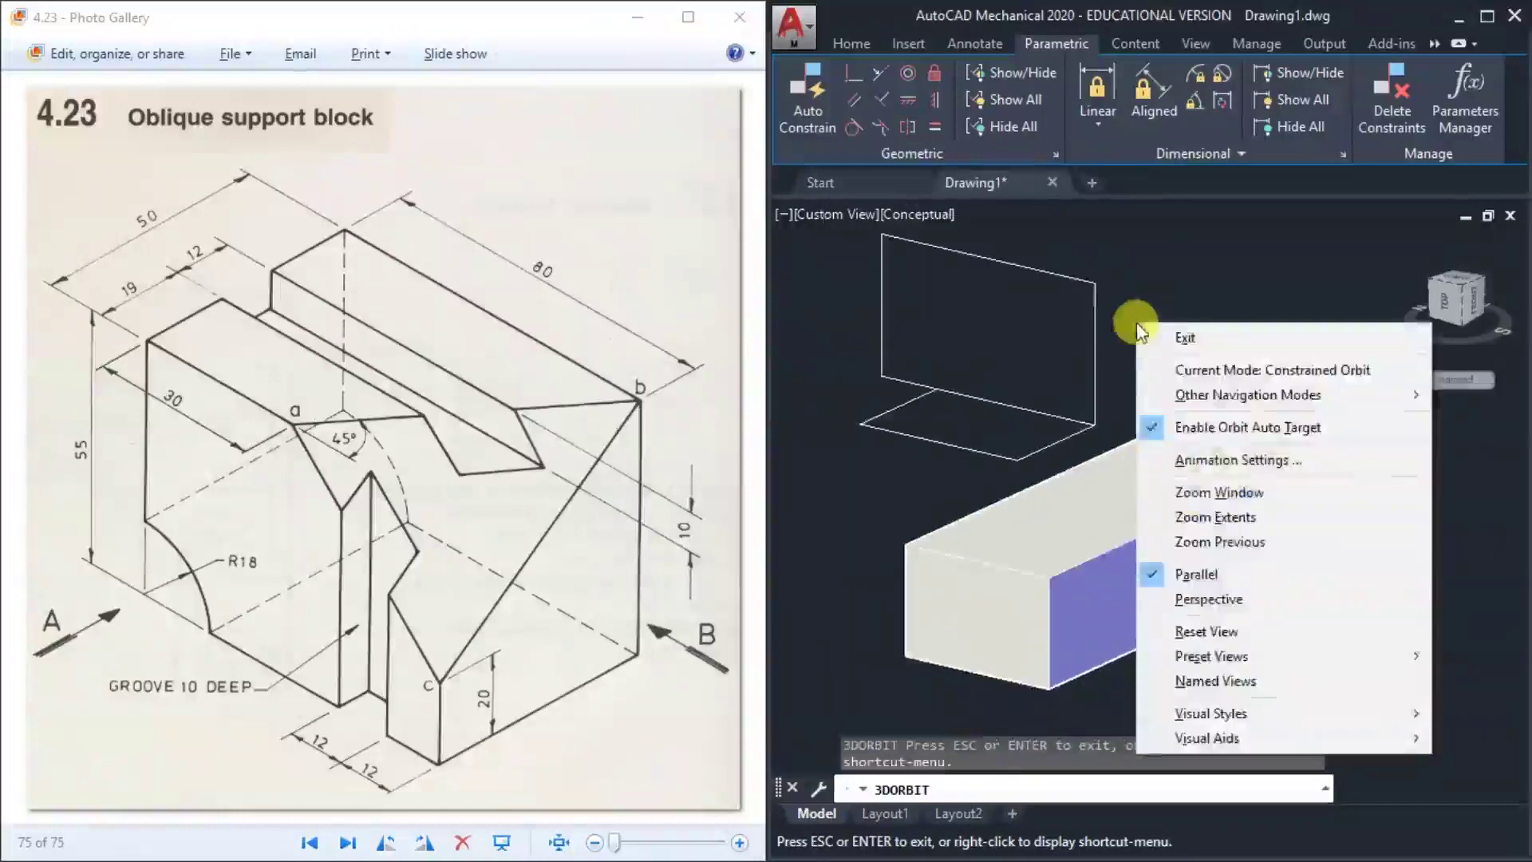
{"action": "left_click", "coordinate": [1126, 276]}
Toggle the orbit view to perspective and back to parallel projection to compare how the box appears
{"action": "right_click", "coordinate": [1139, 306]}
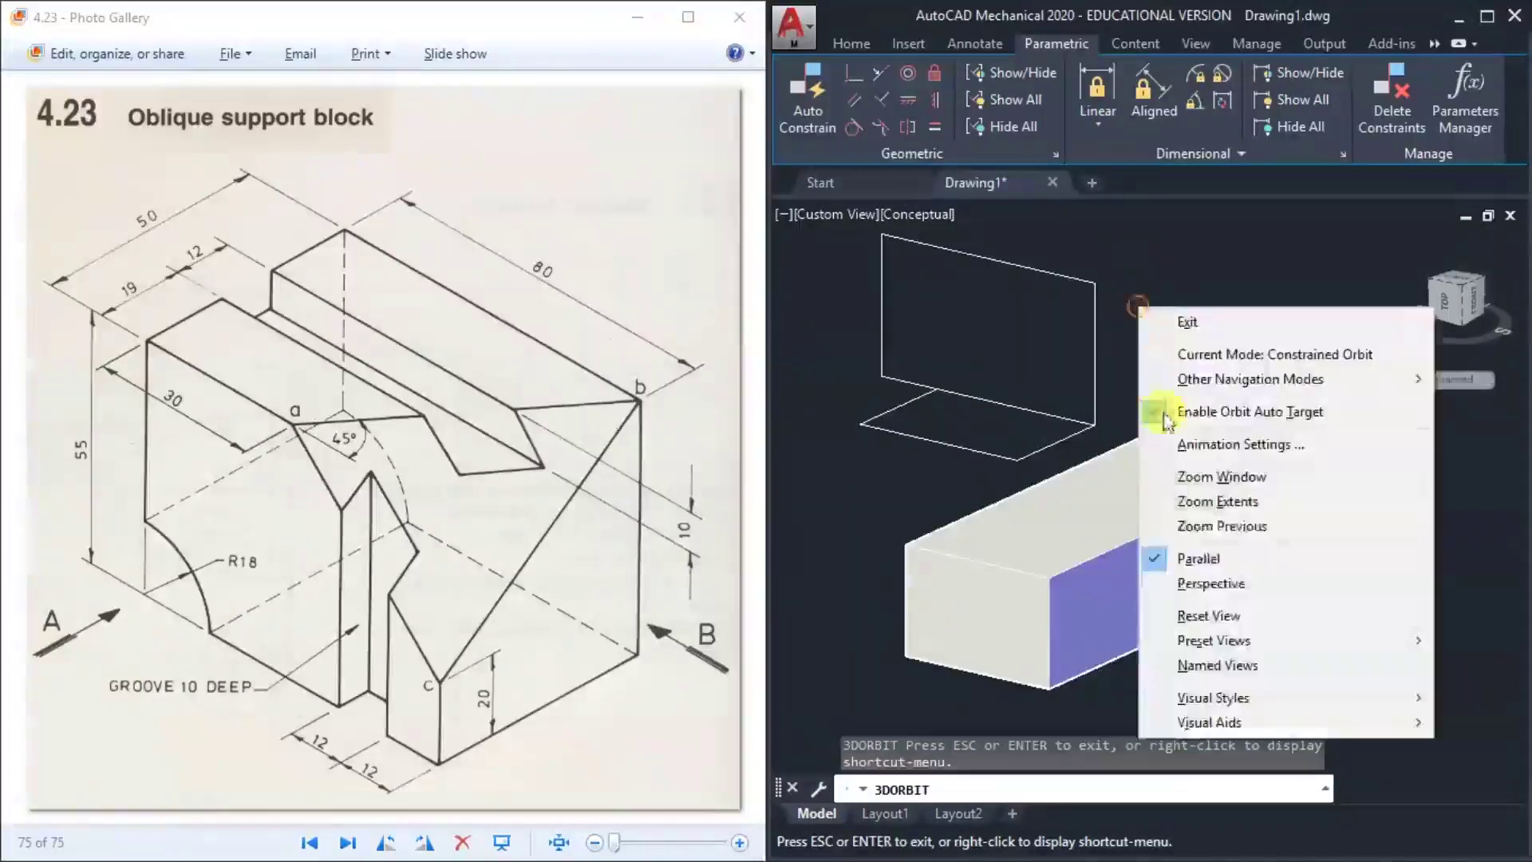
{"action": "left_click", "coordinate": [1231, 585]}
{"action": "right_click", "coordinate": [1182, 311]}
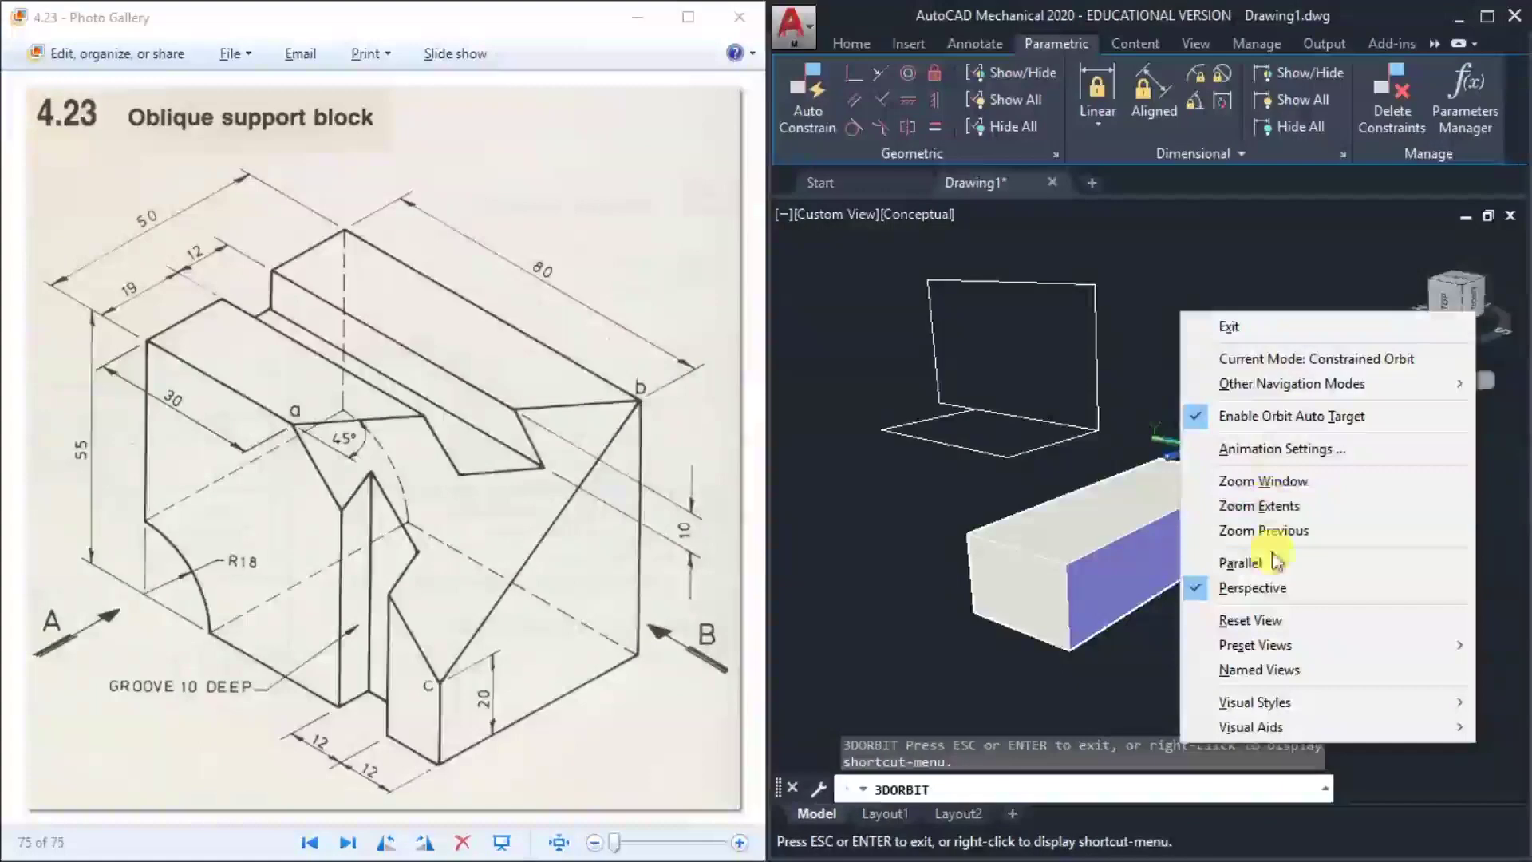
{"action": "left_click", "coordinate": [1275, 566]}
Orbit the model to its opposite side in perspective projection, switch back to parallel projection and end the orbit
{"action": "right_click", "coordinate": [1179, 320]}
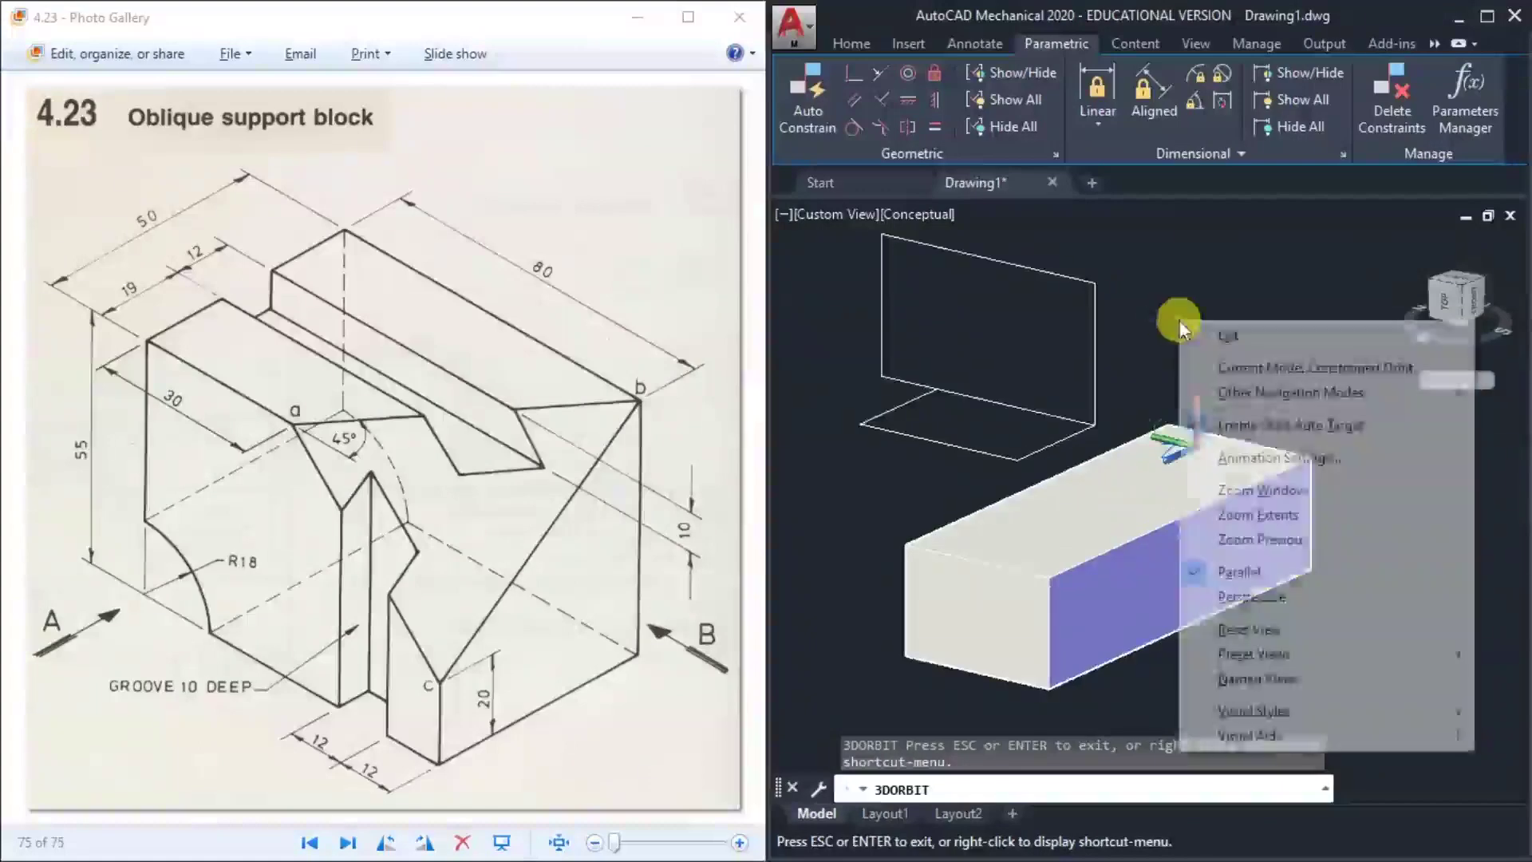
{"action": "left_click", "coordinate": [1275, 590]}
{"action": "left_click_drag", "start_coordinate": [1224, 448], "coordinate": [1445, 501]}
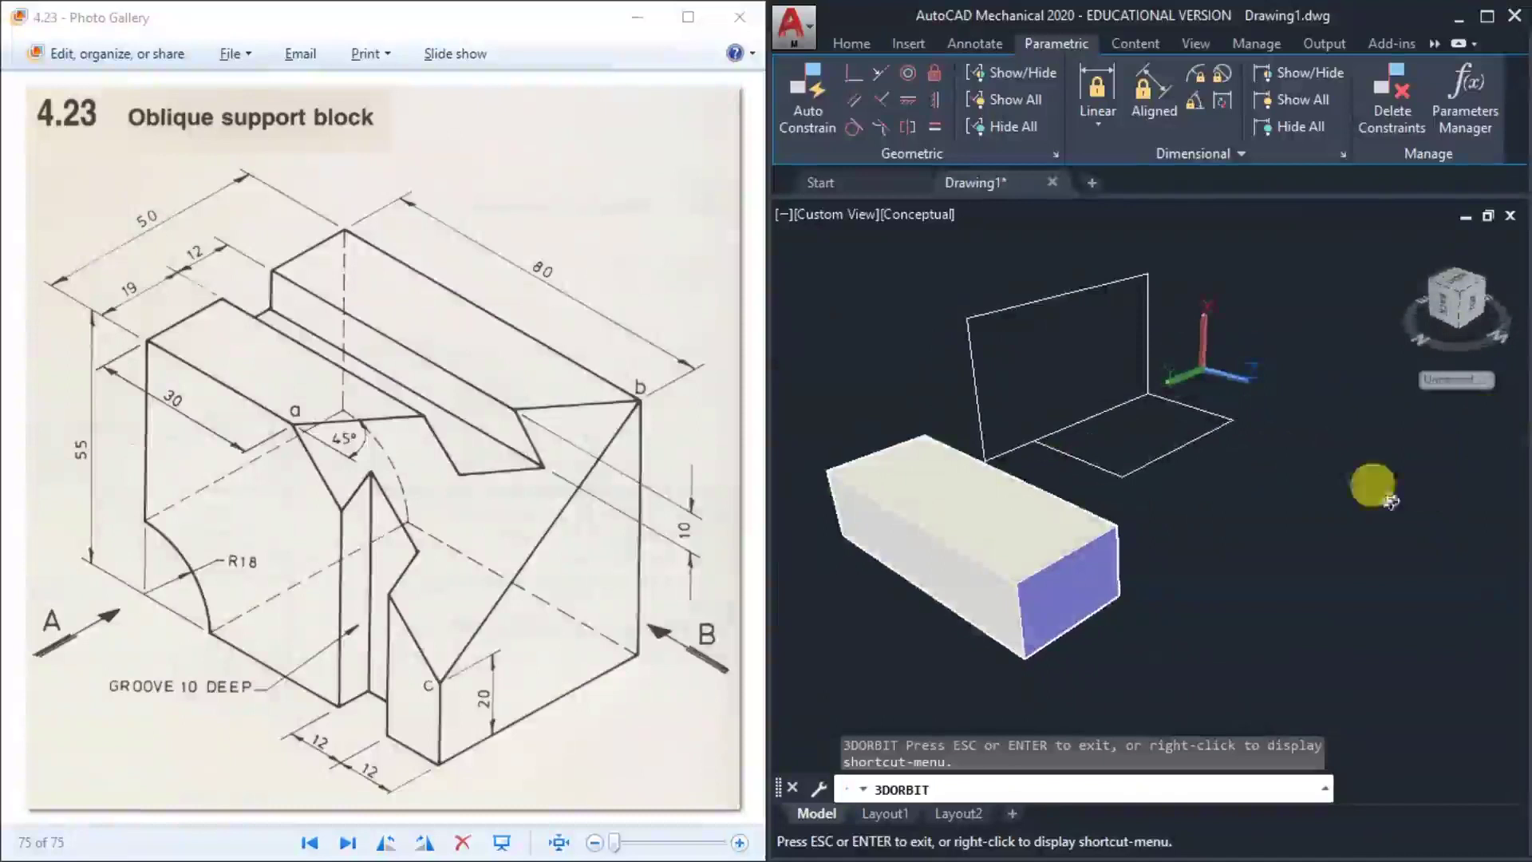
{"action": "right_click", "coordinate": [1189, 515]}
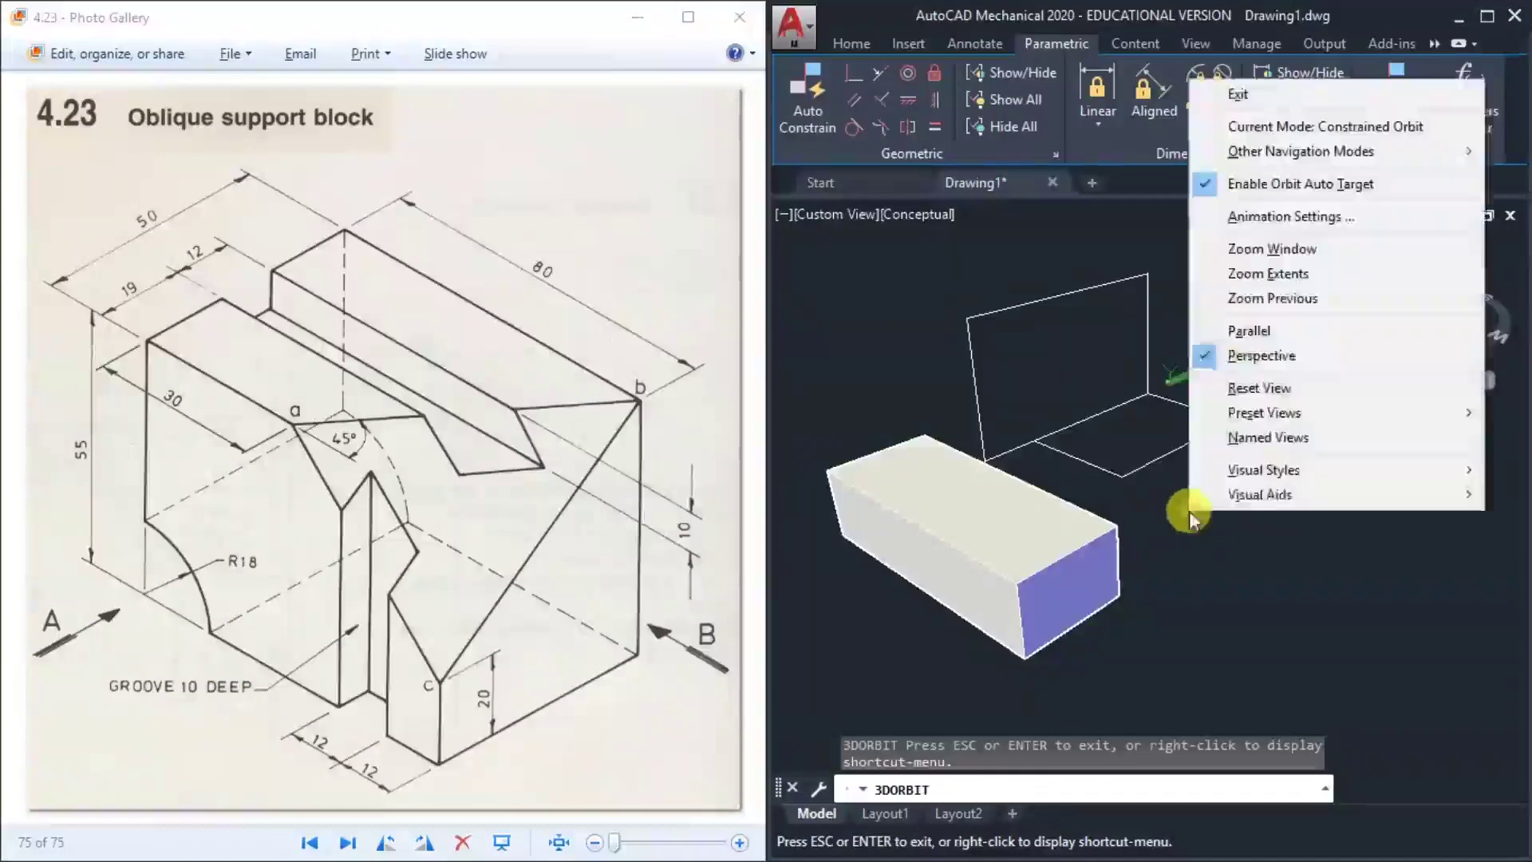
{"action": "left_click", "coordinate": [1229, 330]}
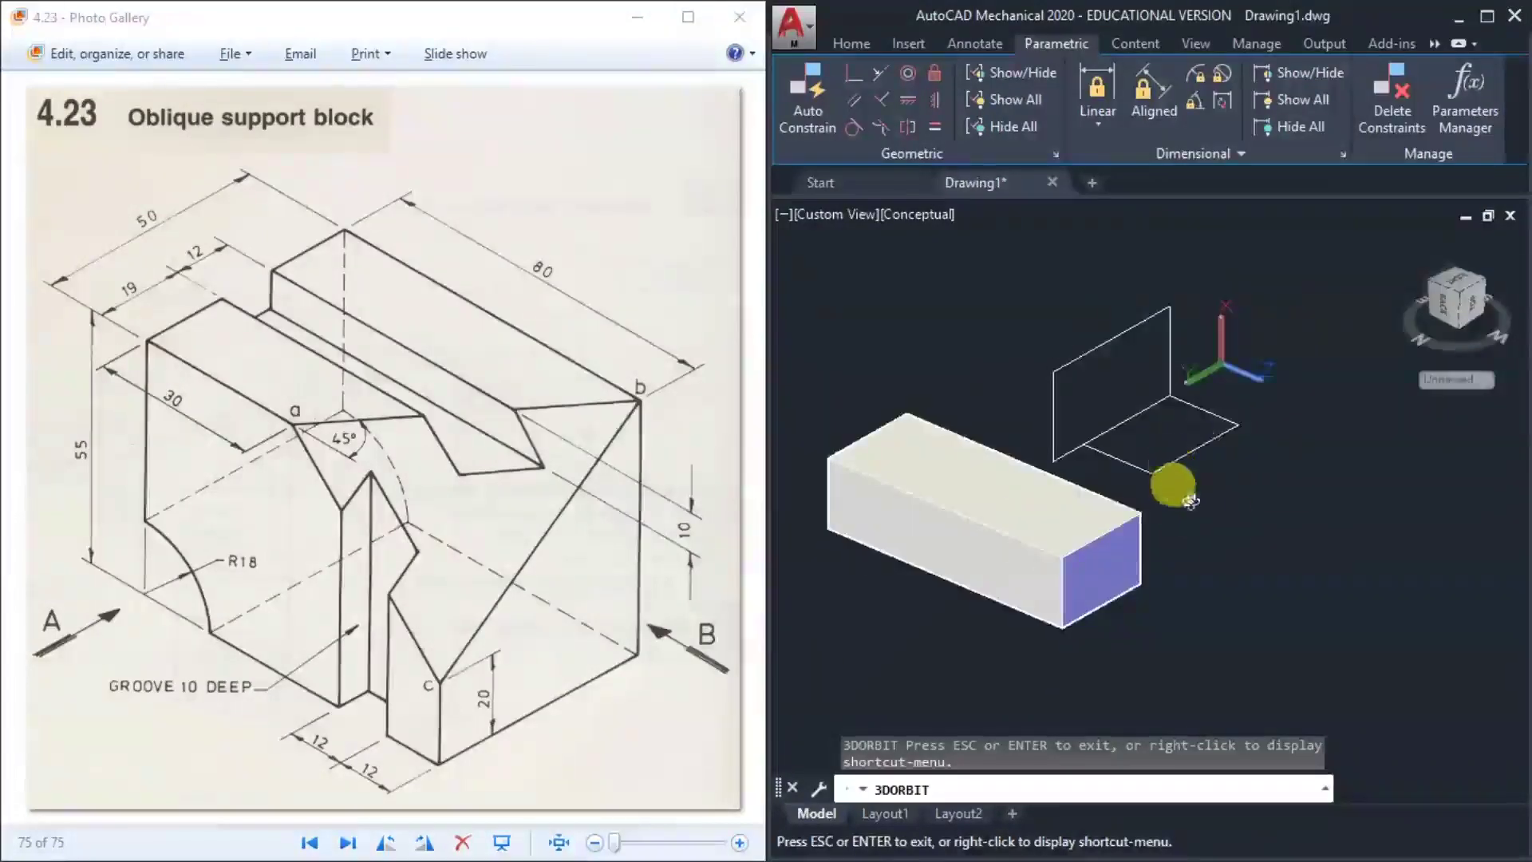
{"action": "key", "text": "Escape"}
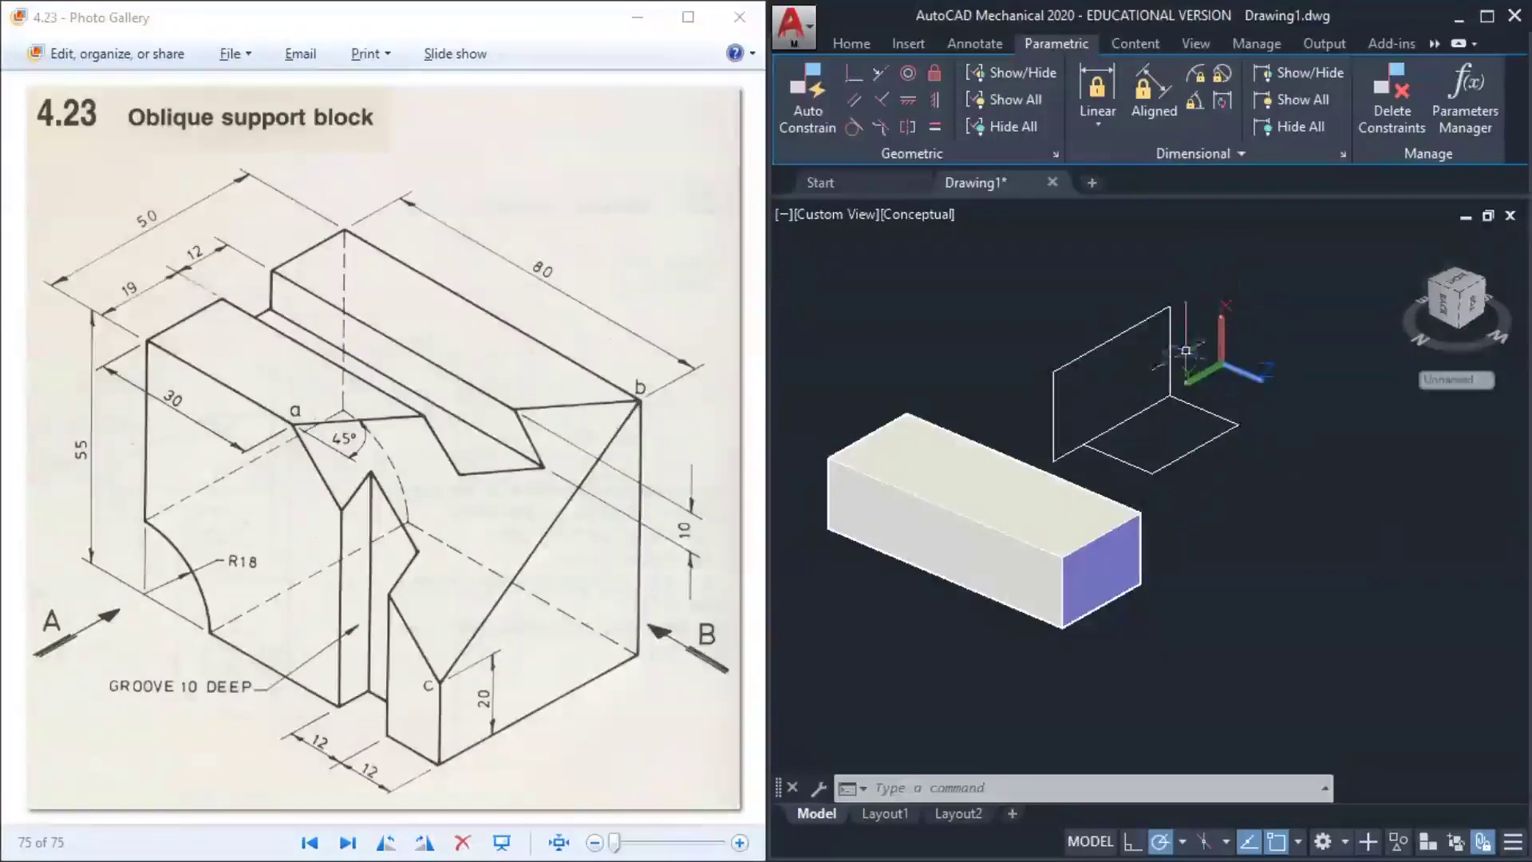
Orbit the model to a non-standard angle and restore the standard SW Isometric view
{"action": "type", "text": "ORBIt"}
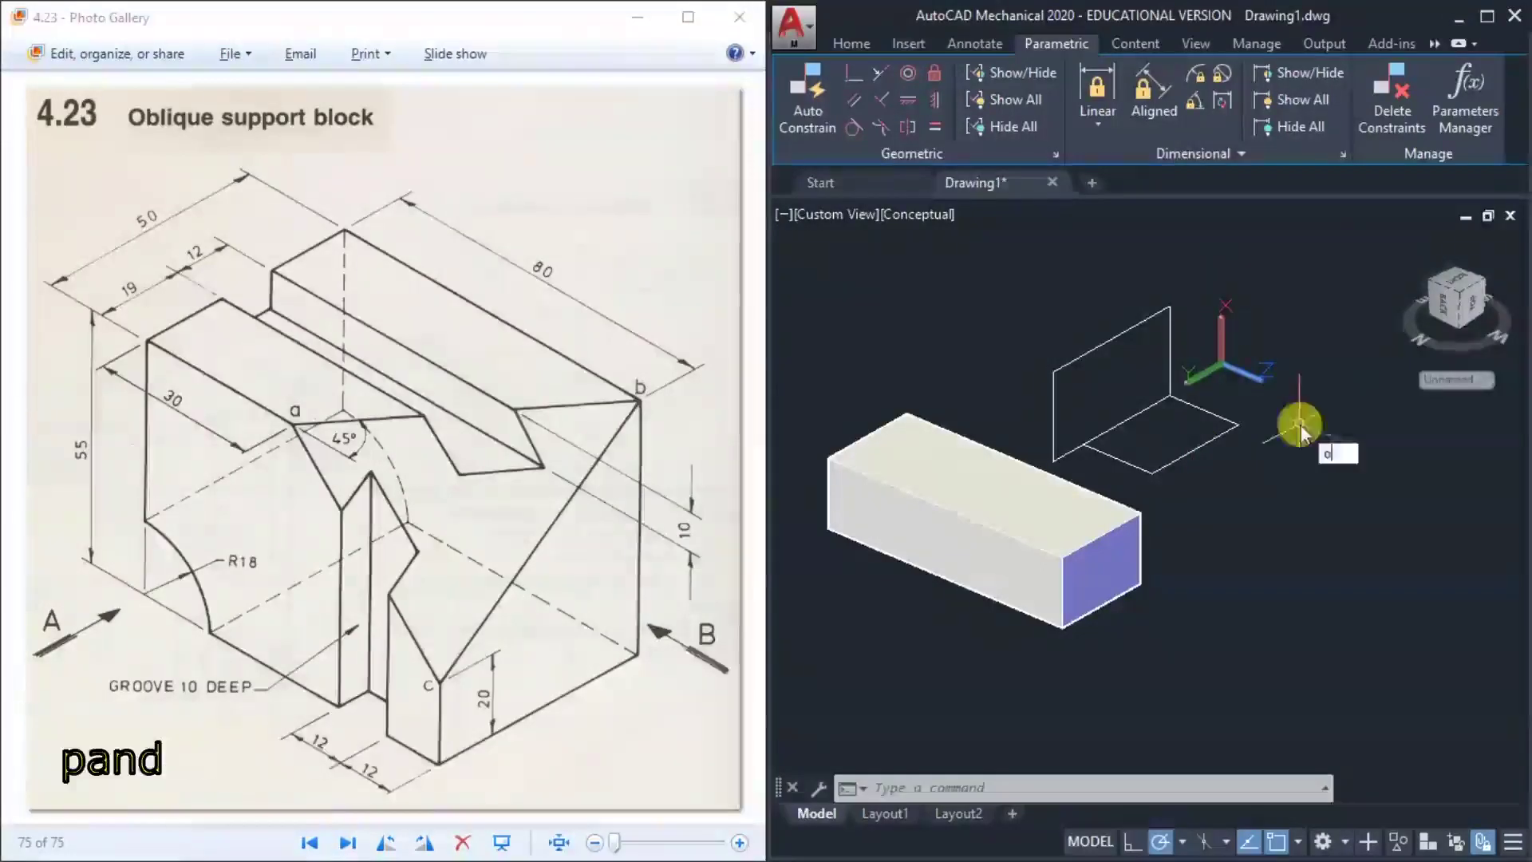
{"action": "key", "text": "Return"}
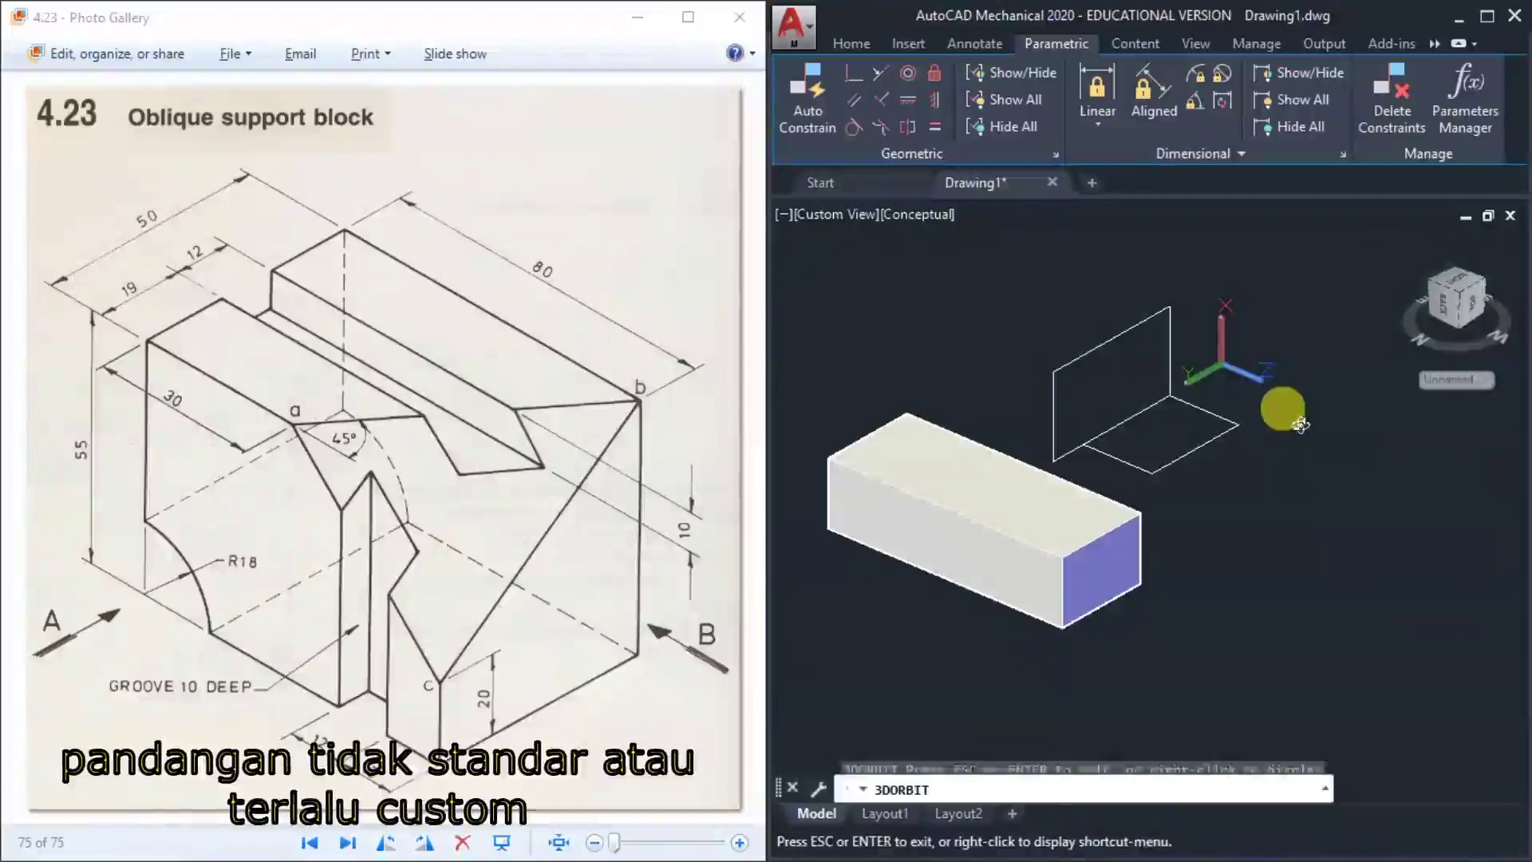
{"action": "left_click_drag", "start_coordinate": [1273, 416], "coordinate": [1132, 496]}
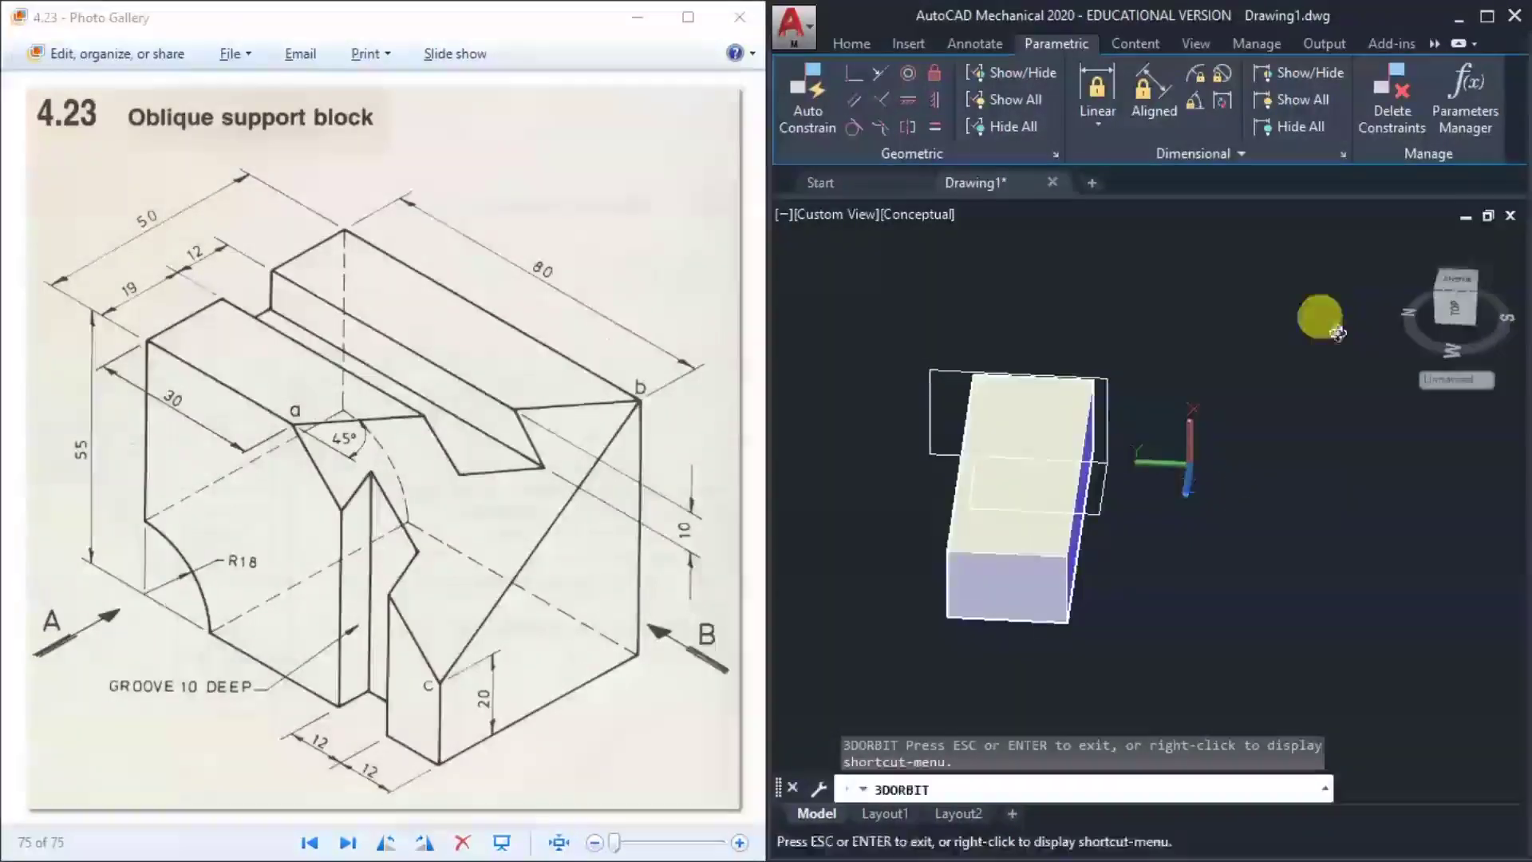
{"action": "key", "text": "Escape"}
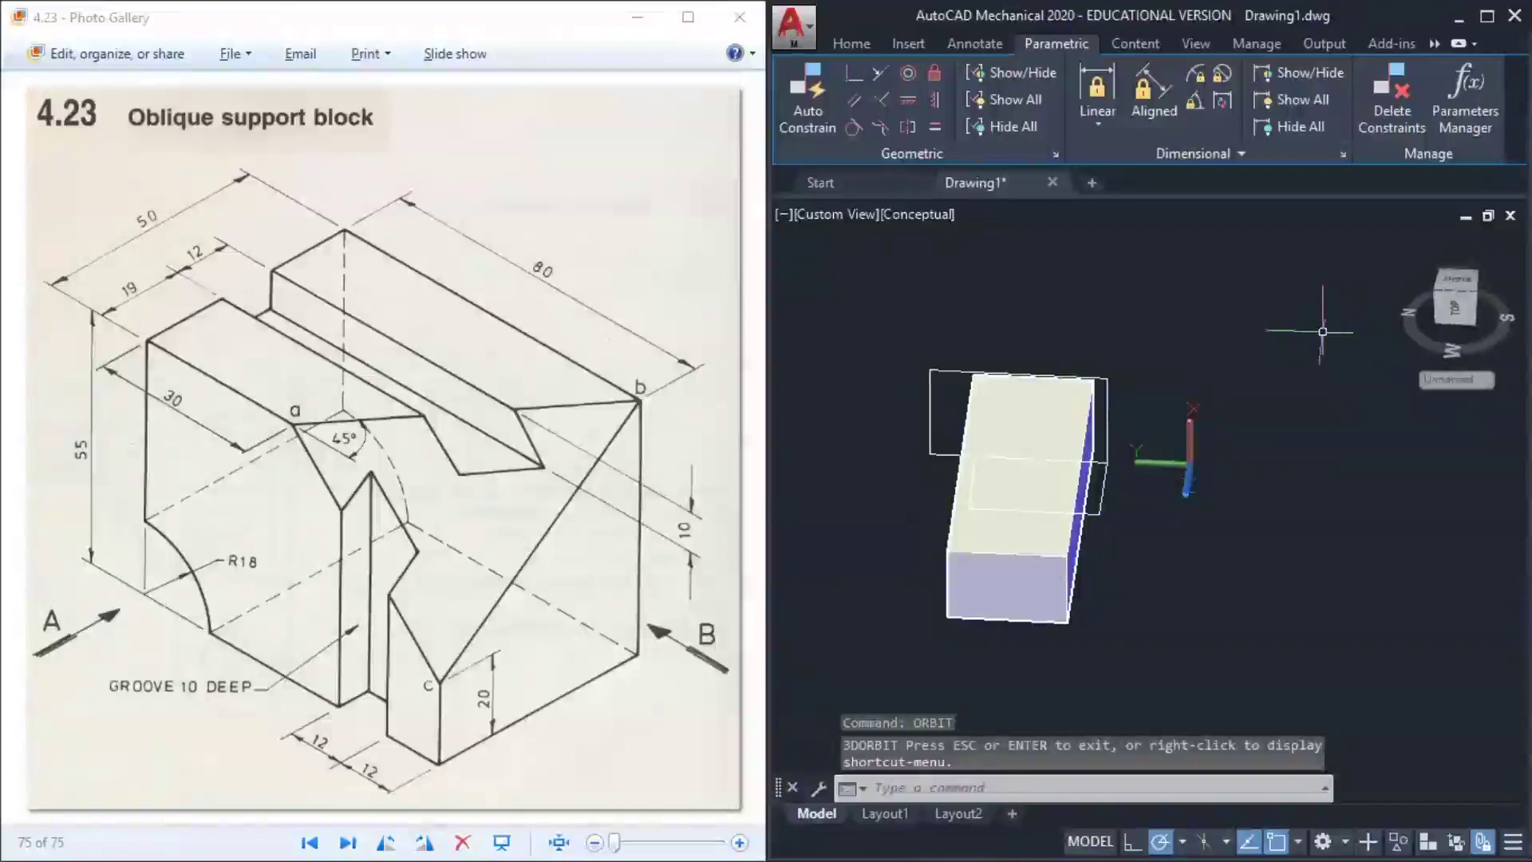
{"action": "left_click", "coordinate": [851, 214]}
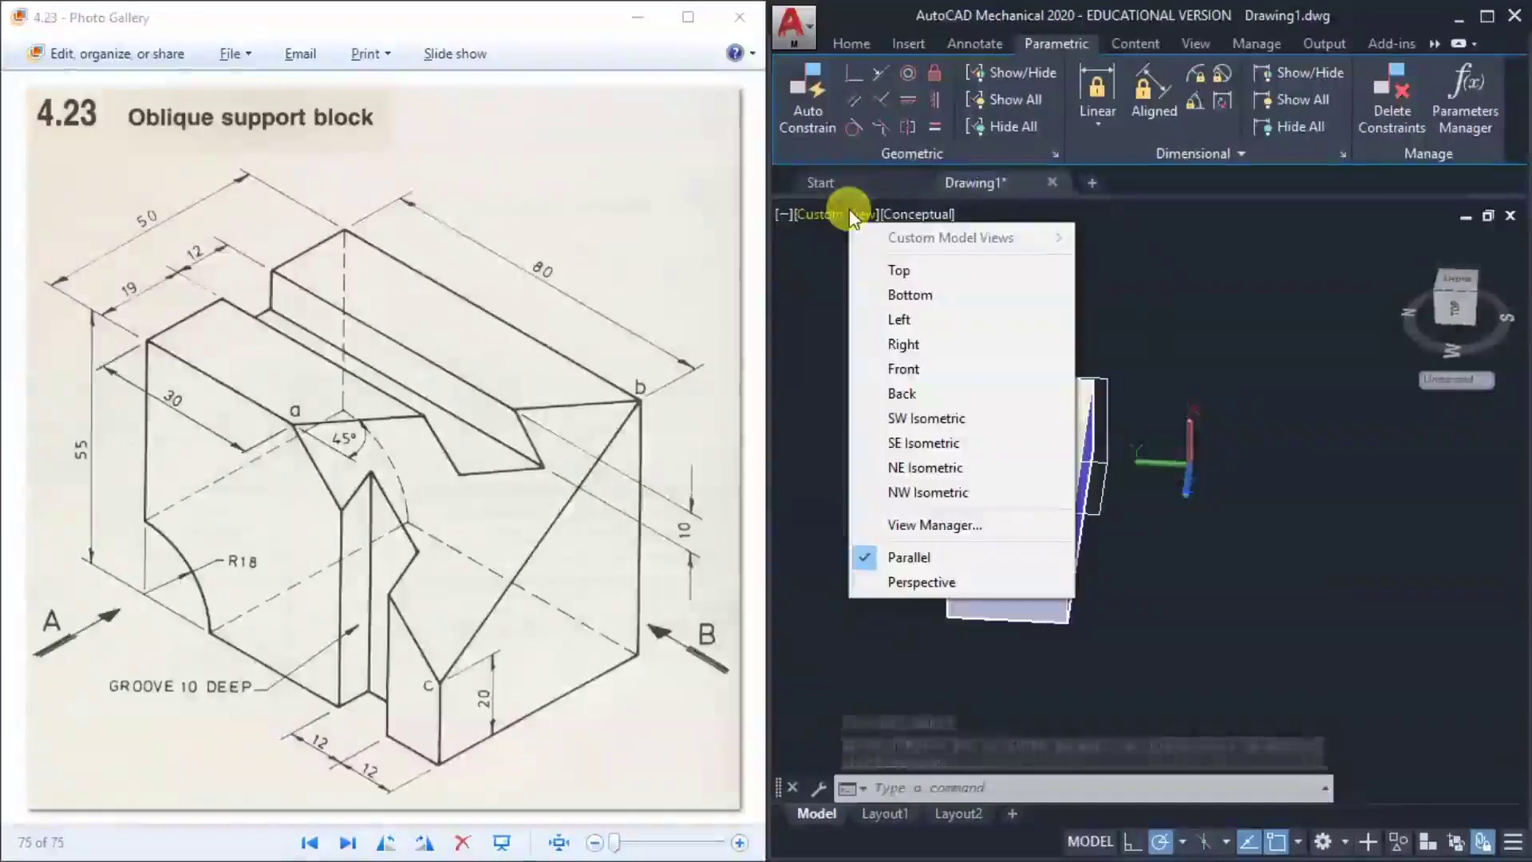
{"action": "left_click", "coordinate": [944, 418]}
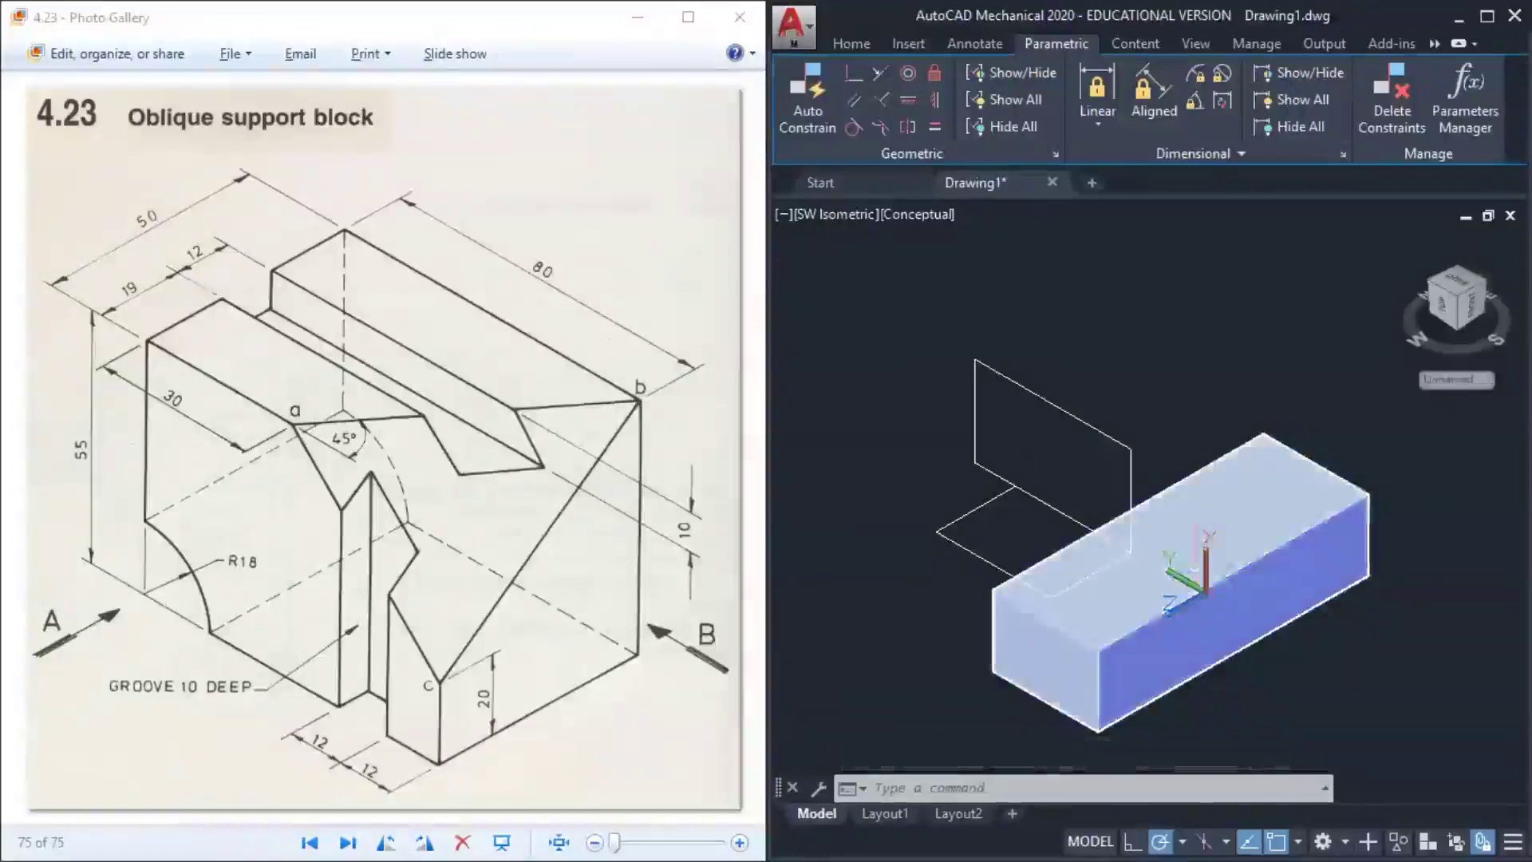
Move the solid box freehand so that it sits clear of the UCS origin, on the side of the two rectangles
{"action": "left_click", "coordinate": [1233, 565]}
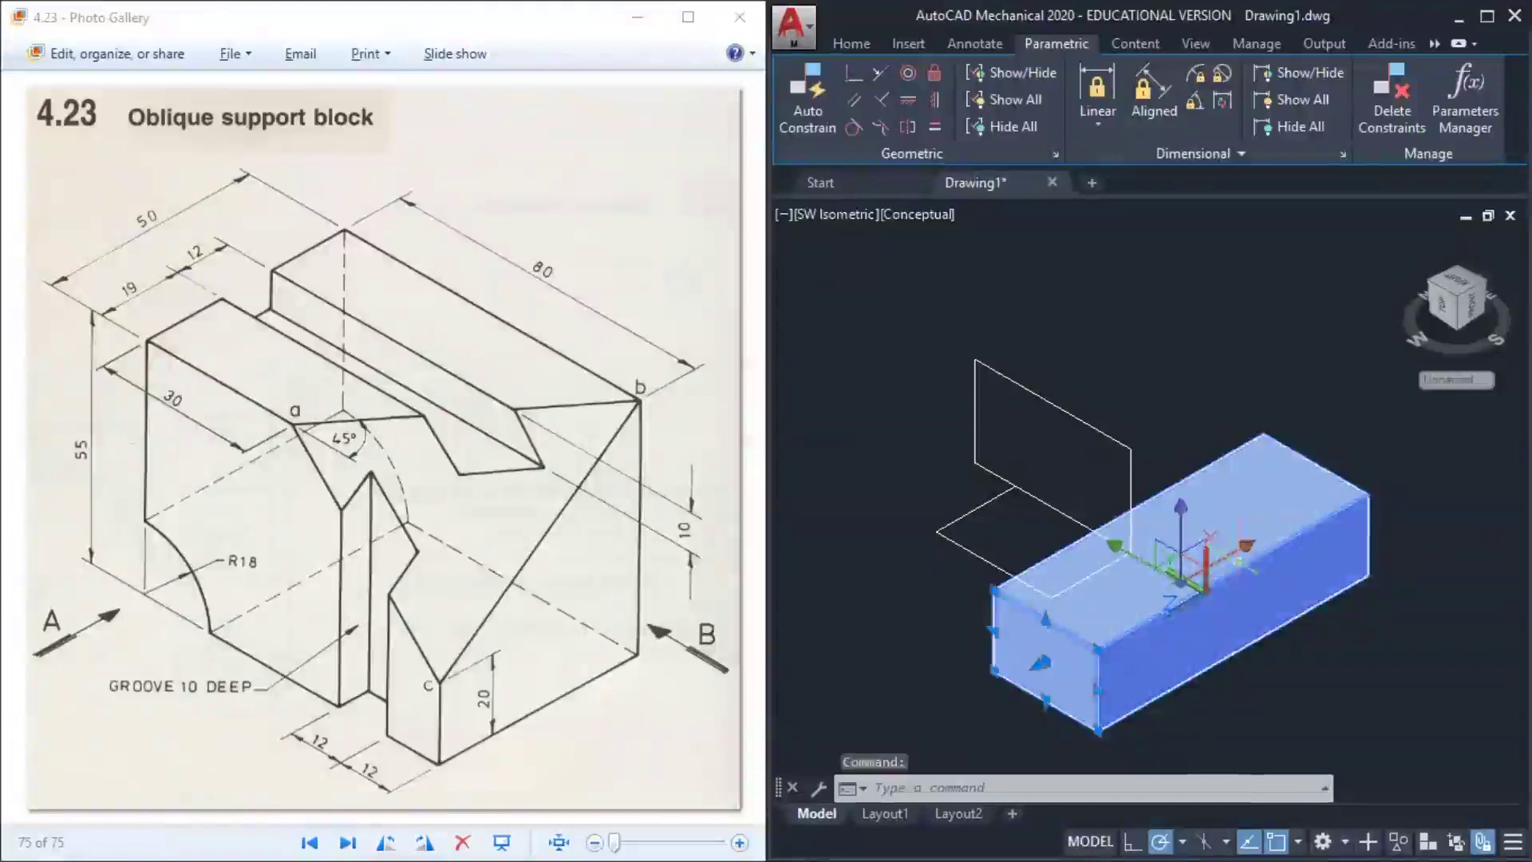
{"action": "type", "text": "M"}
{"action": "key", "text": "Return"}
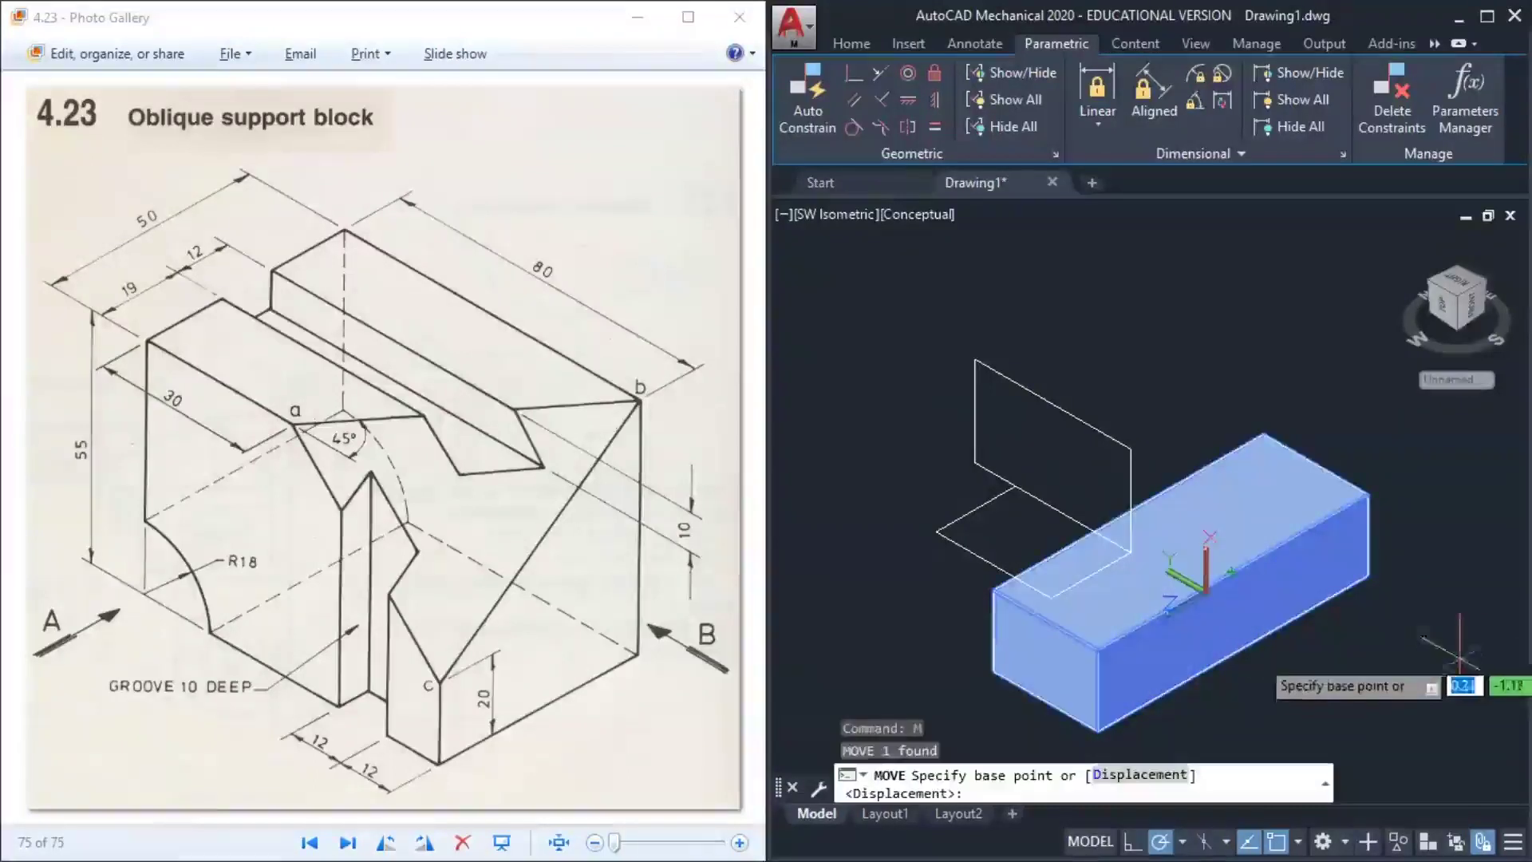
{"action": "left_click", "coordinate": [1478, 547]}
{"action": "left_click", "coordinate": [1254, 416]}
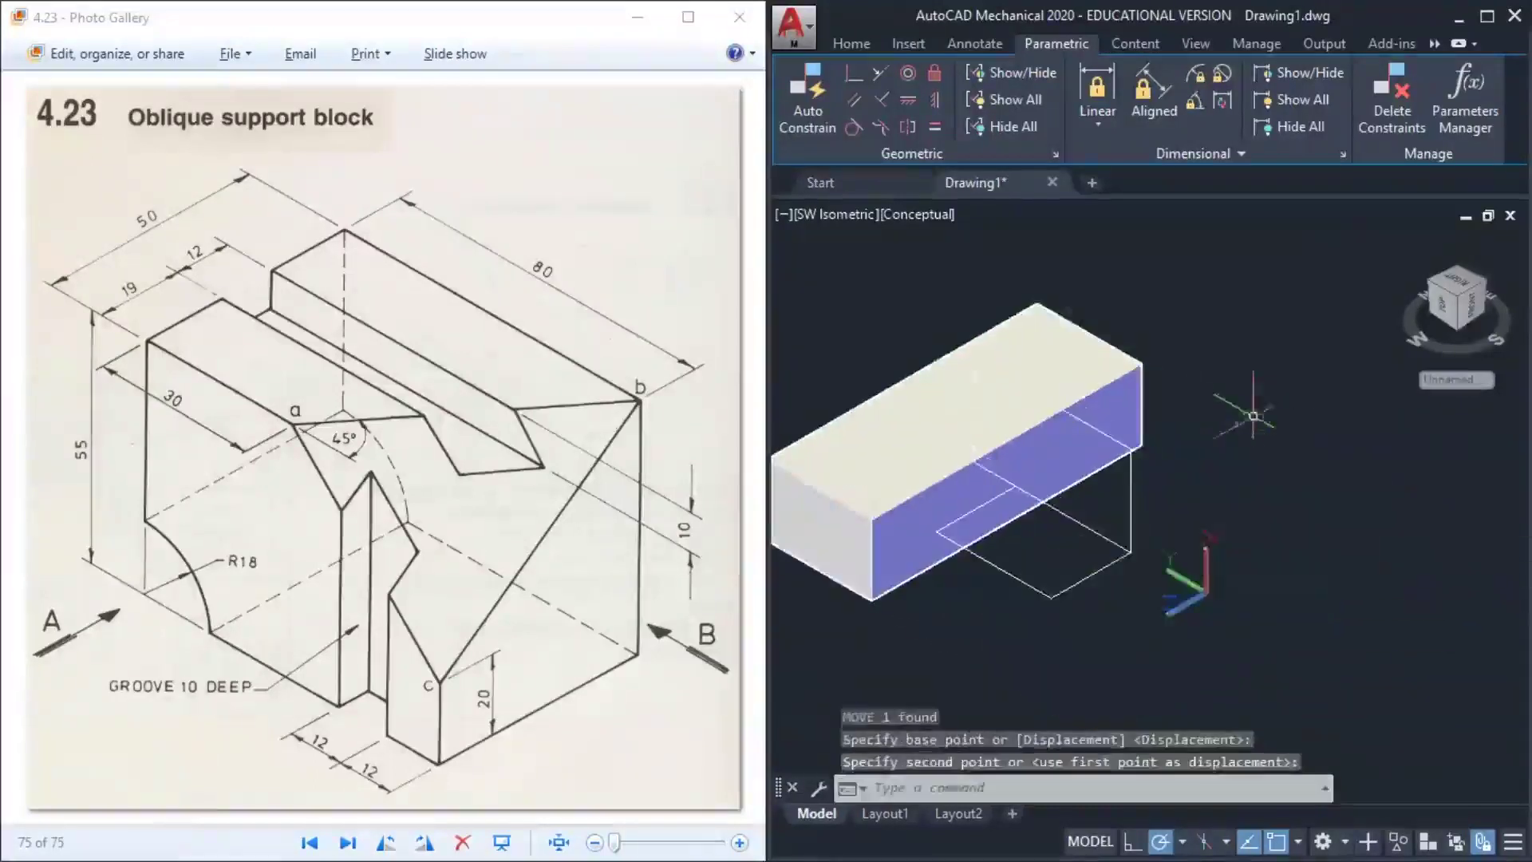
Reset the rotated UCS to the World coordinate system
{"action": "type", "text": "uc"}
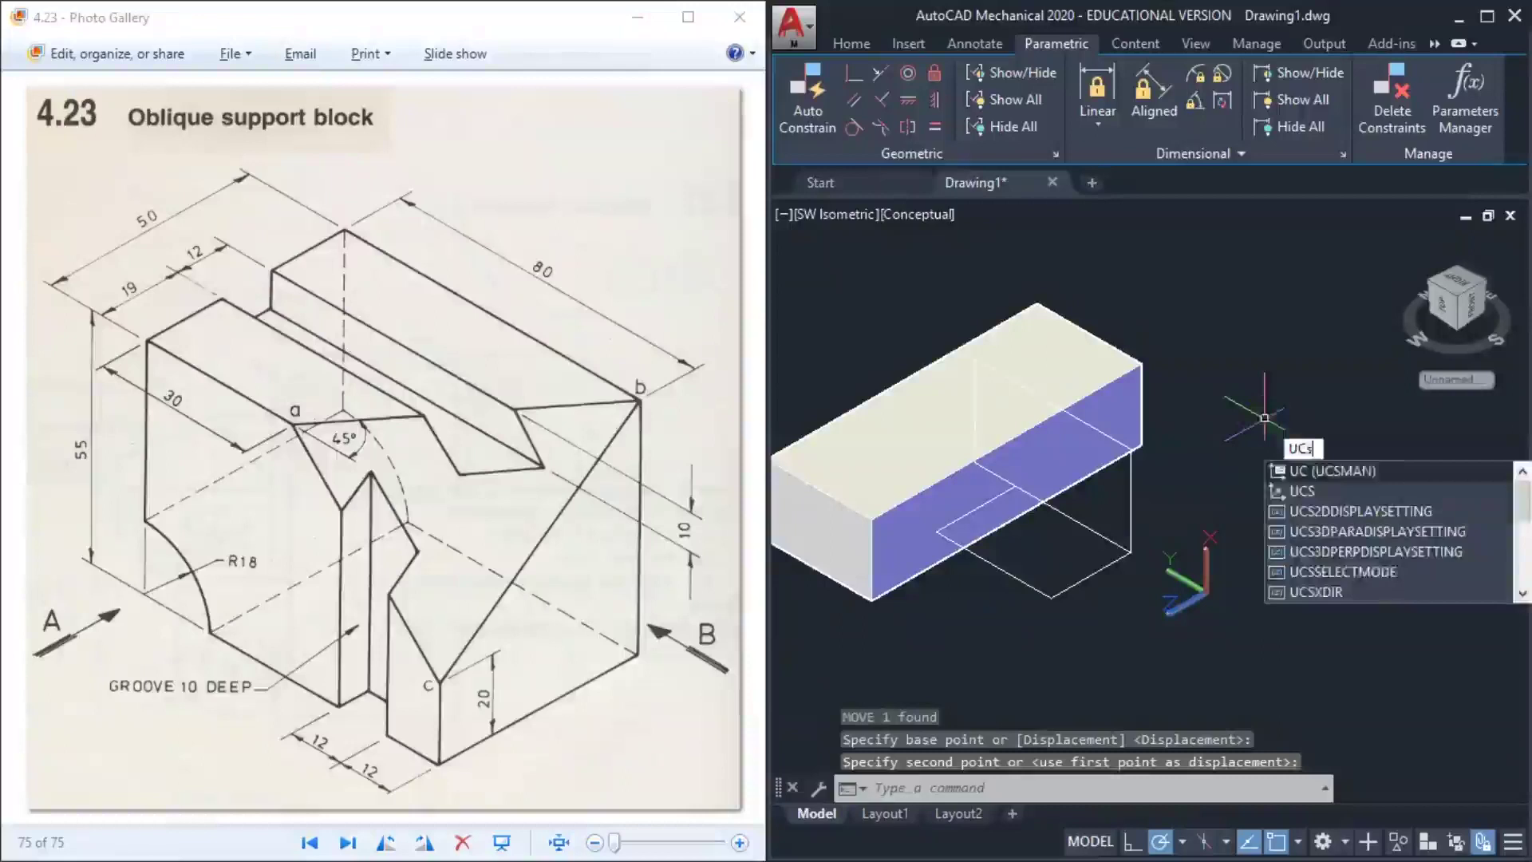
{"action": "type", "text": "s"}
{"action": "key", "text": "Return"}
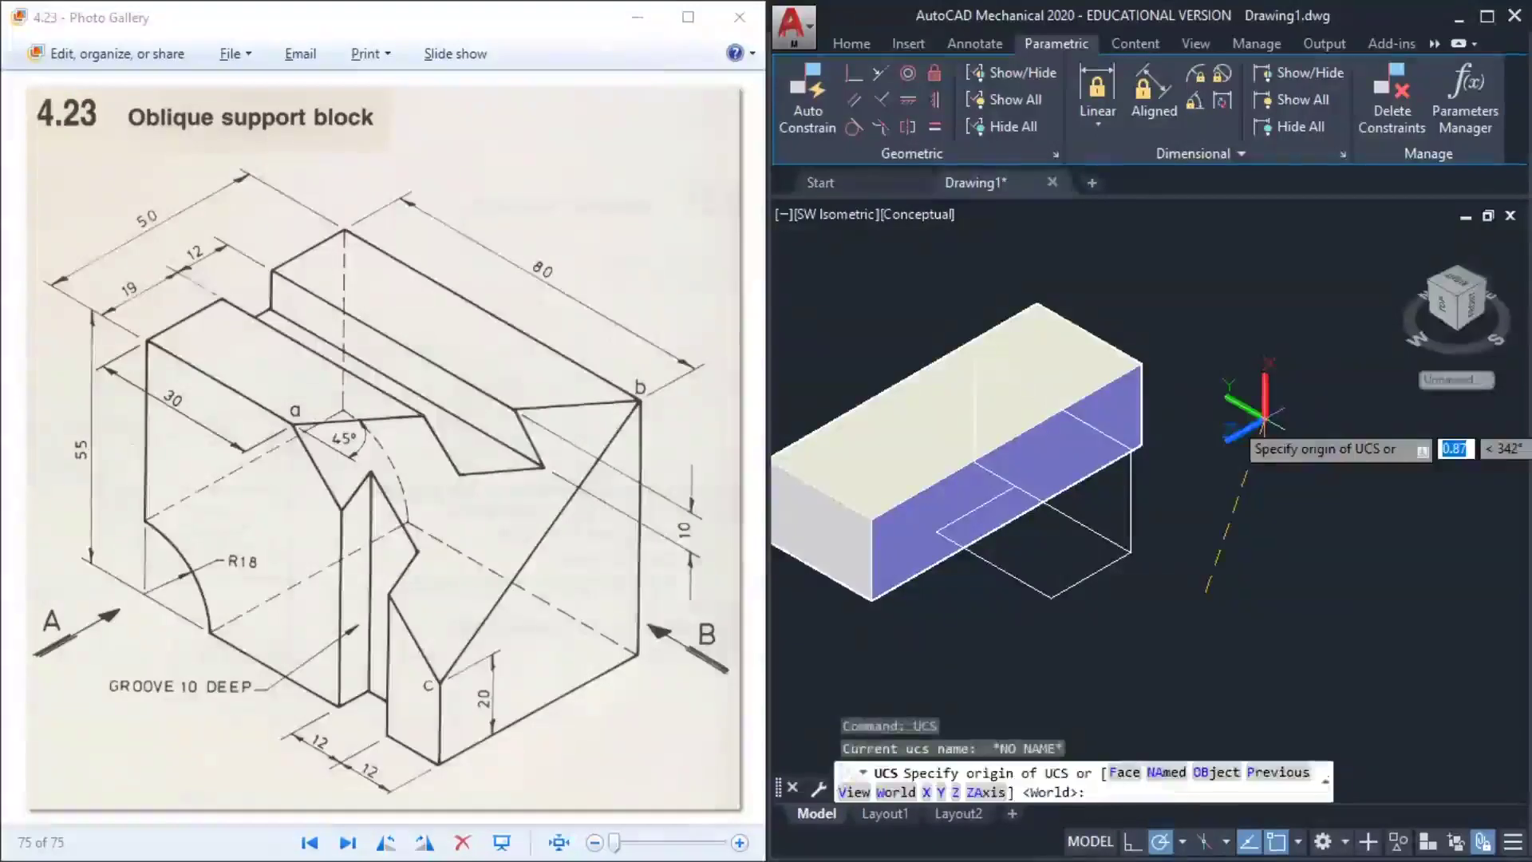
{"action": "left_click", "coordinate": [882, 792]}
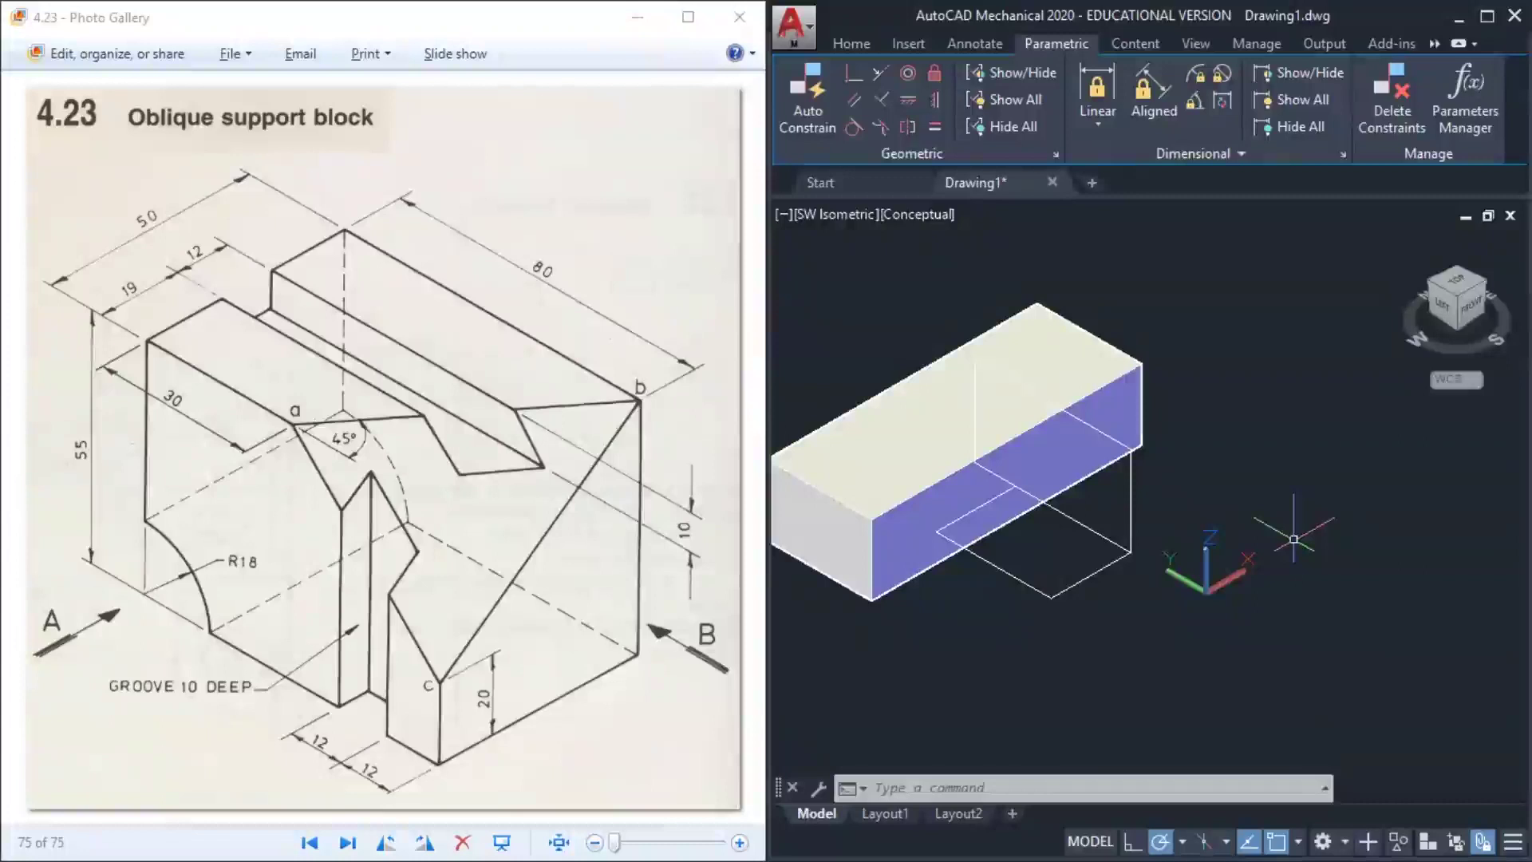
Fit all objects in the view and switch the visual style to 2D Wireframe
{"action": "middle_click", "coordinate": [1251, 516]}
{"action": "middle_click", "coordinate": [1251, 516]}
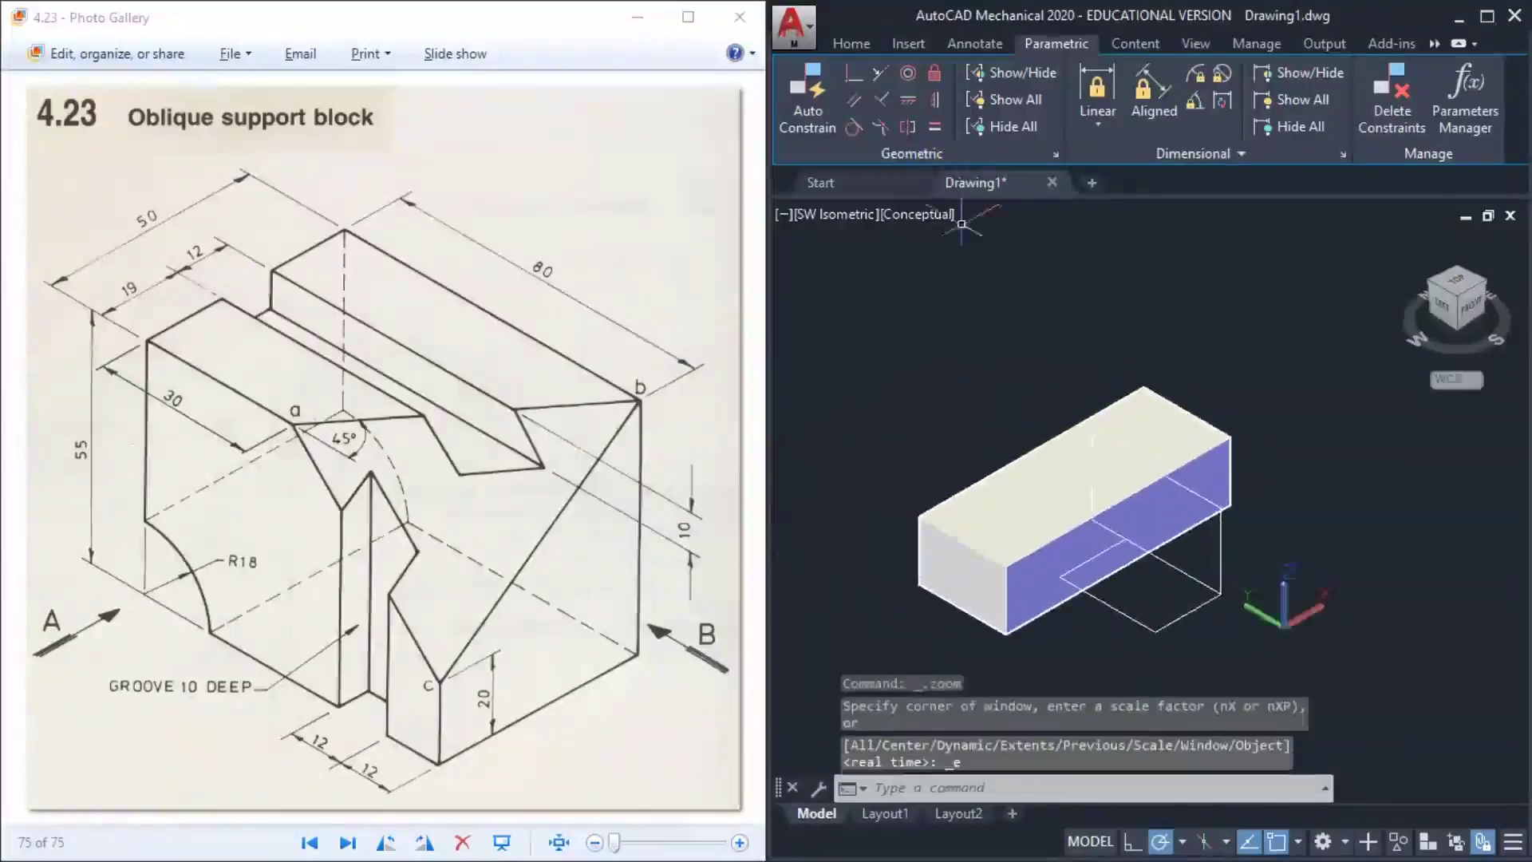
{"action": "left_click", "coordinate": [928, 215]}
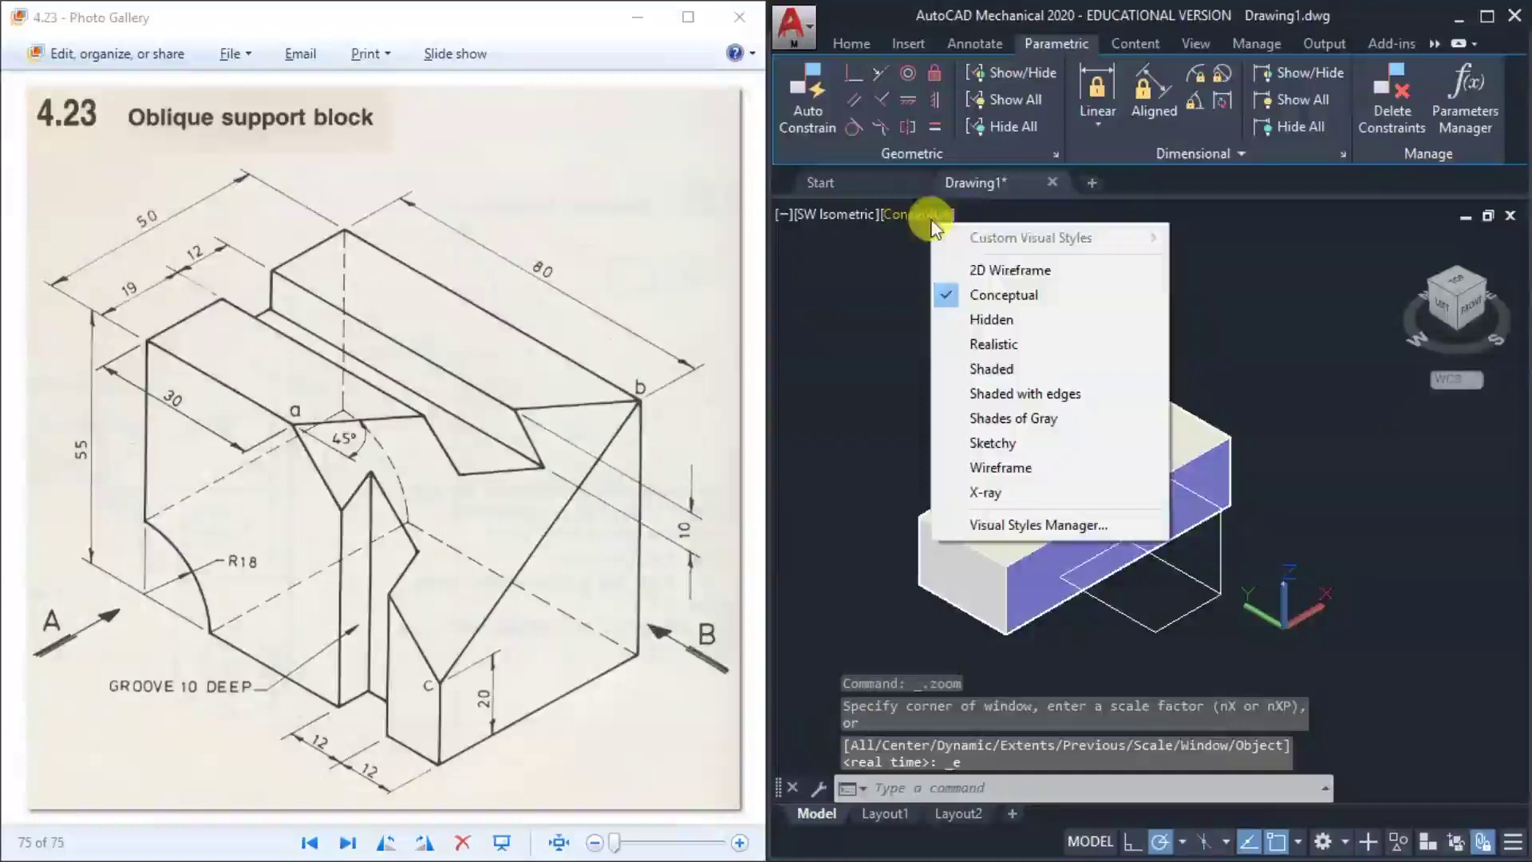
{"action": "left_click", "coordinate": [1000, 272]}
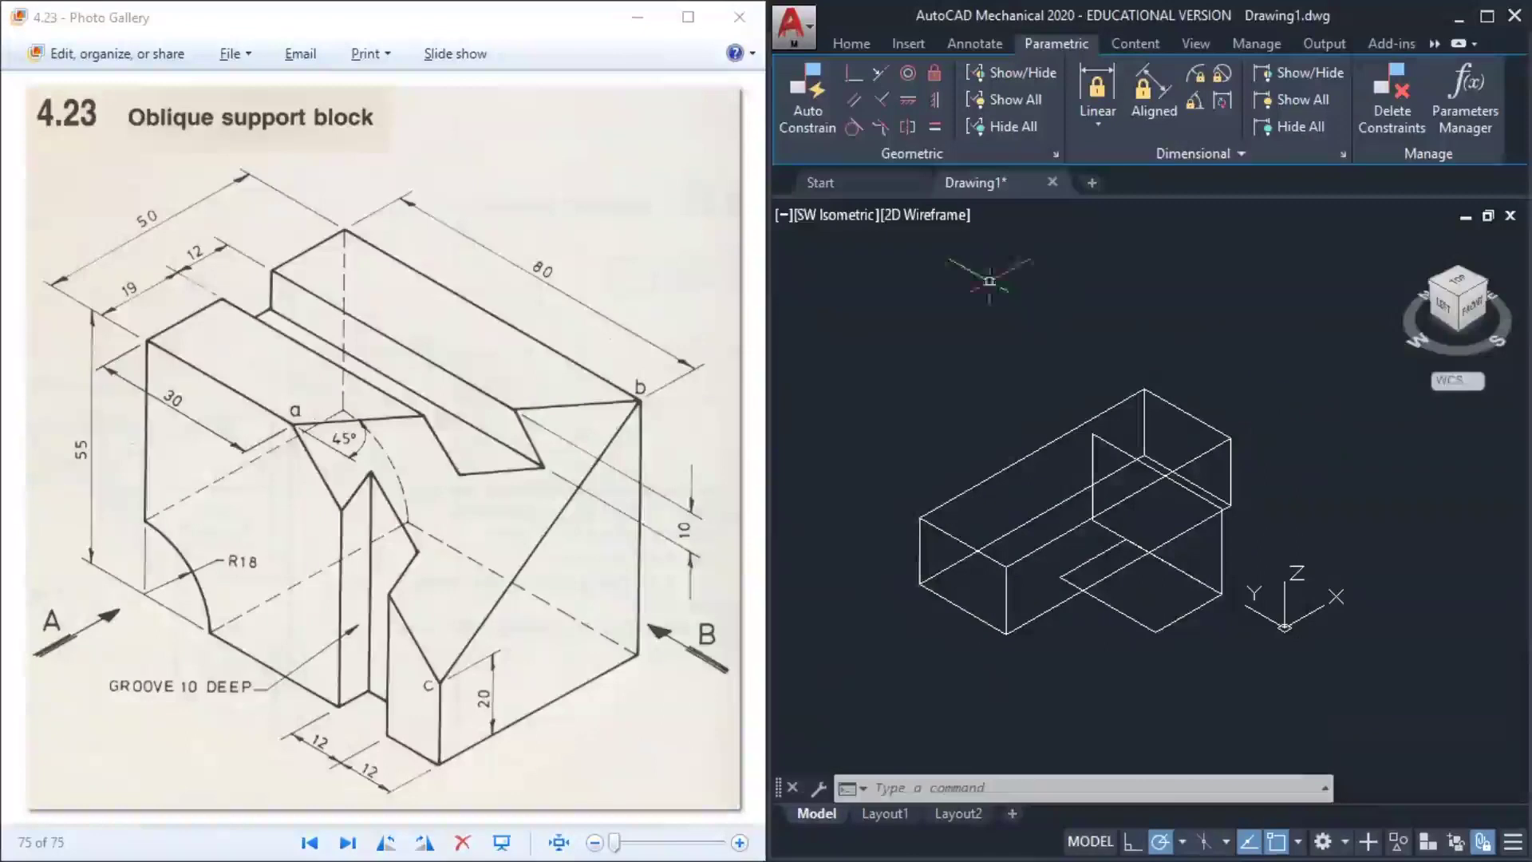
Model a solid box in the empty space beside the existing objects, 50 along X, 80 along Y and 55 deep downward
{"action": "scroll", "coordinate": [1041, 358], "scroll_direction": "down", "scroll_amount": 3}
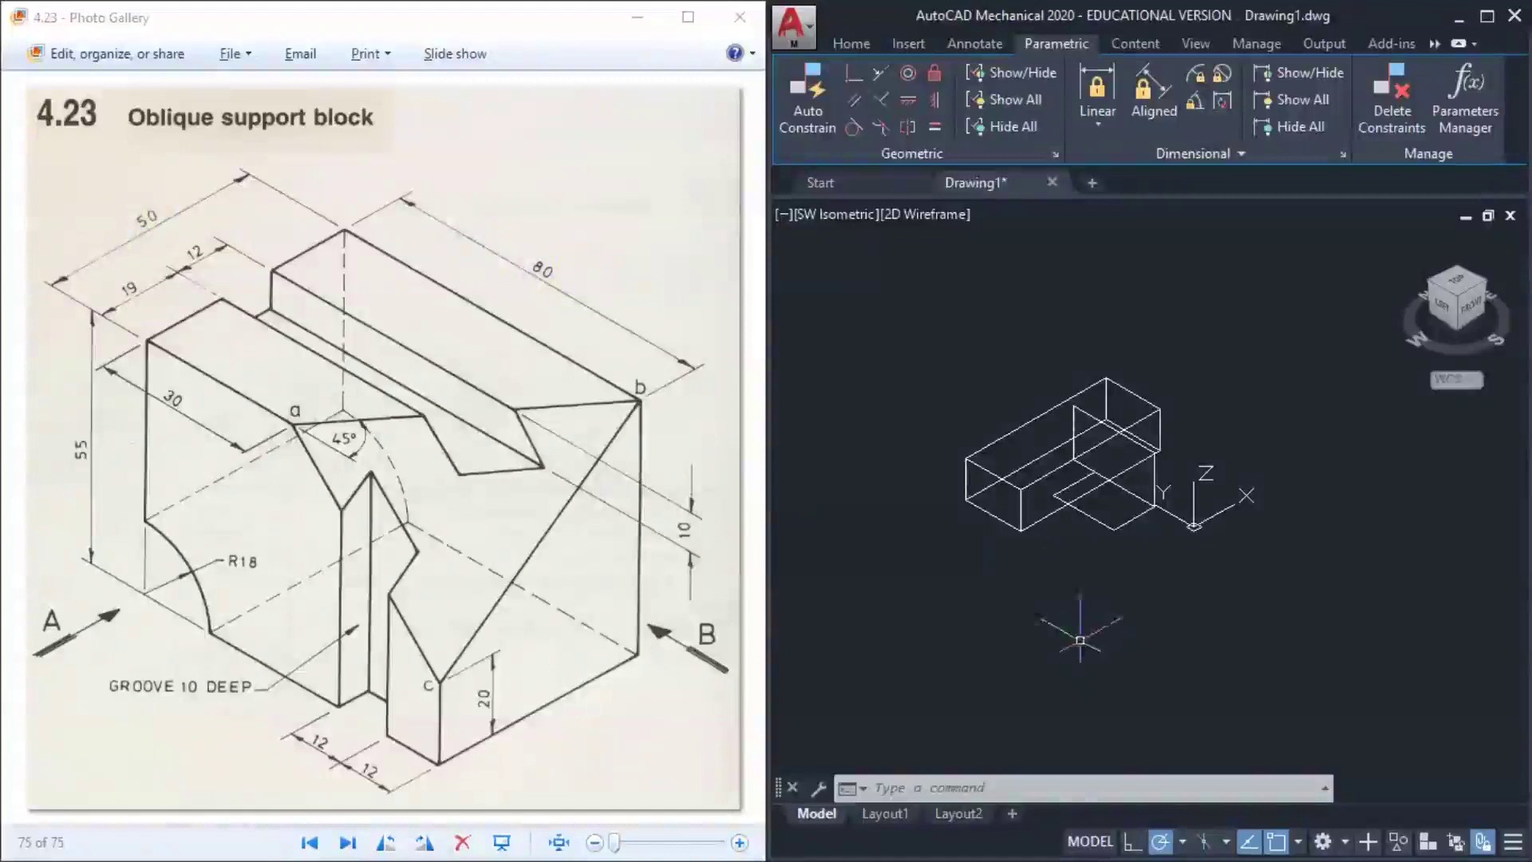
{"action": "left_click", "coordinate": [1081, 624]}
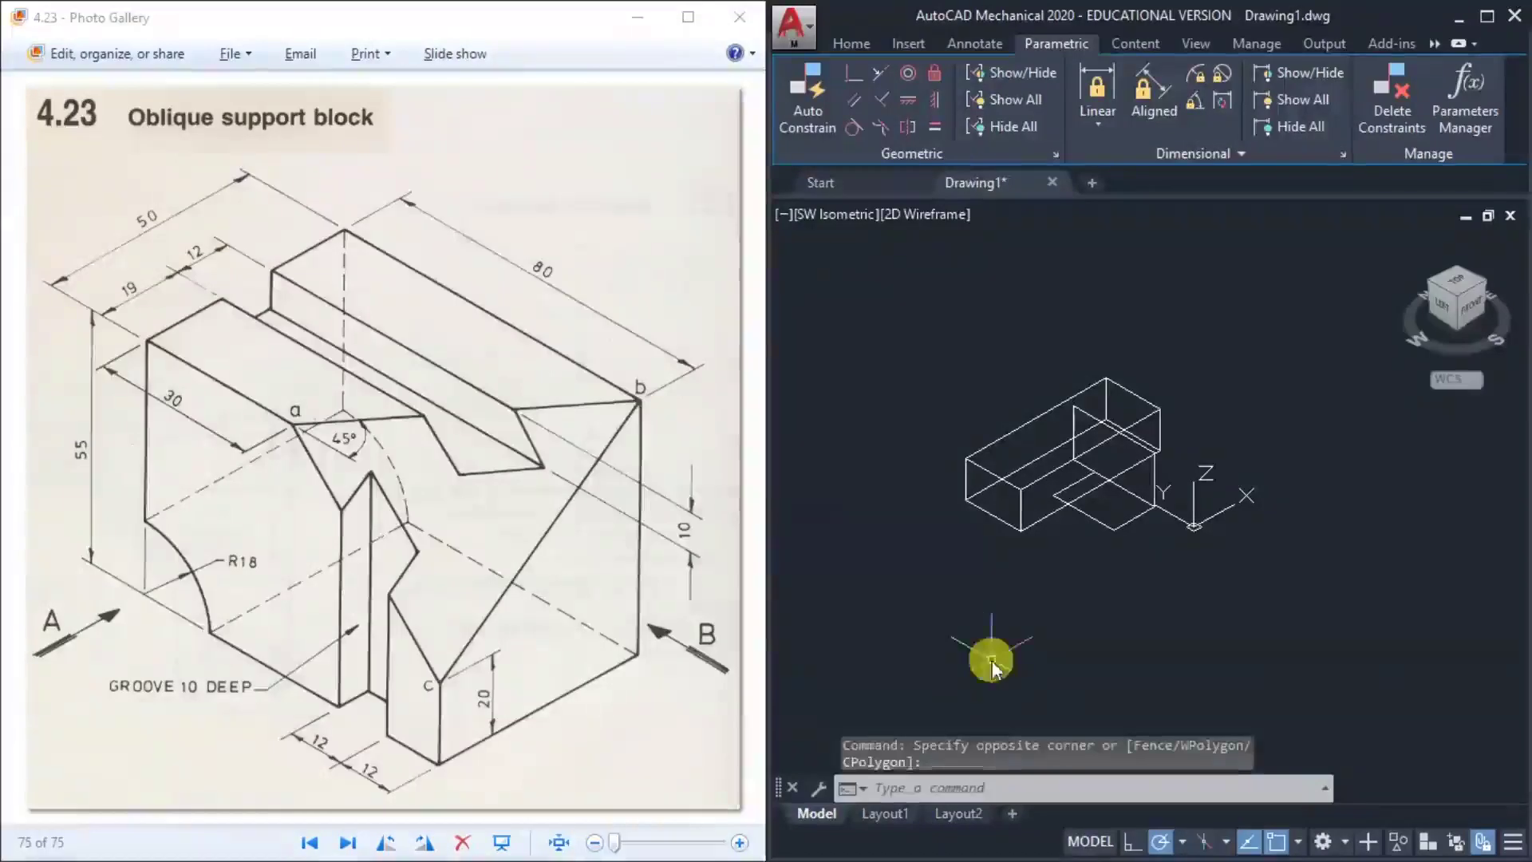
{"action": "type", "text": "box"}
{"action": "key", "text": "Return"}
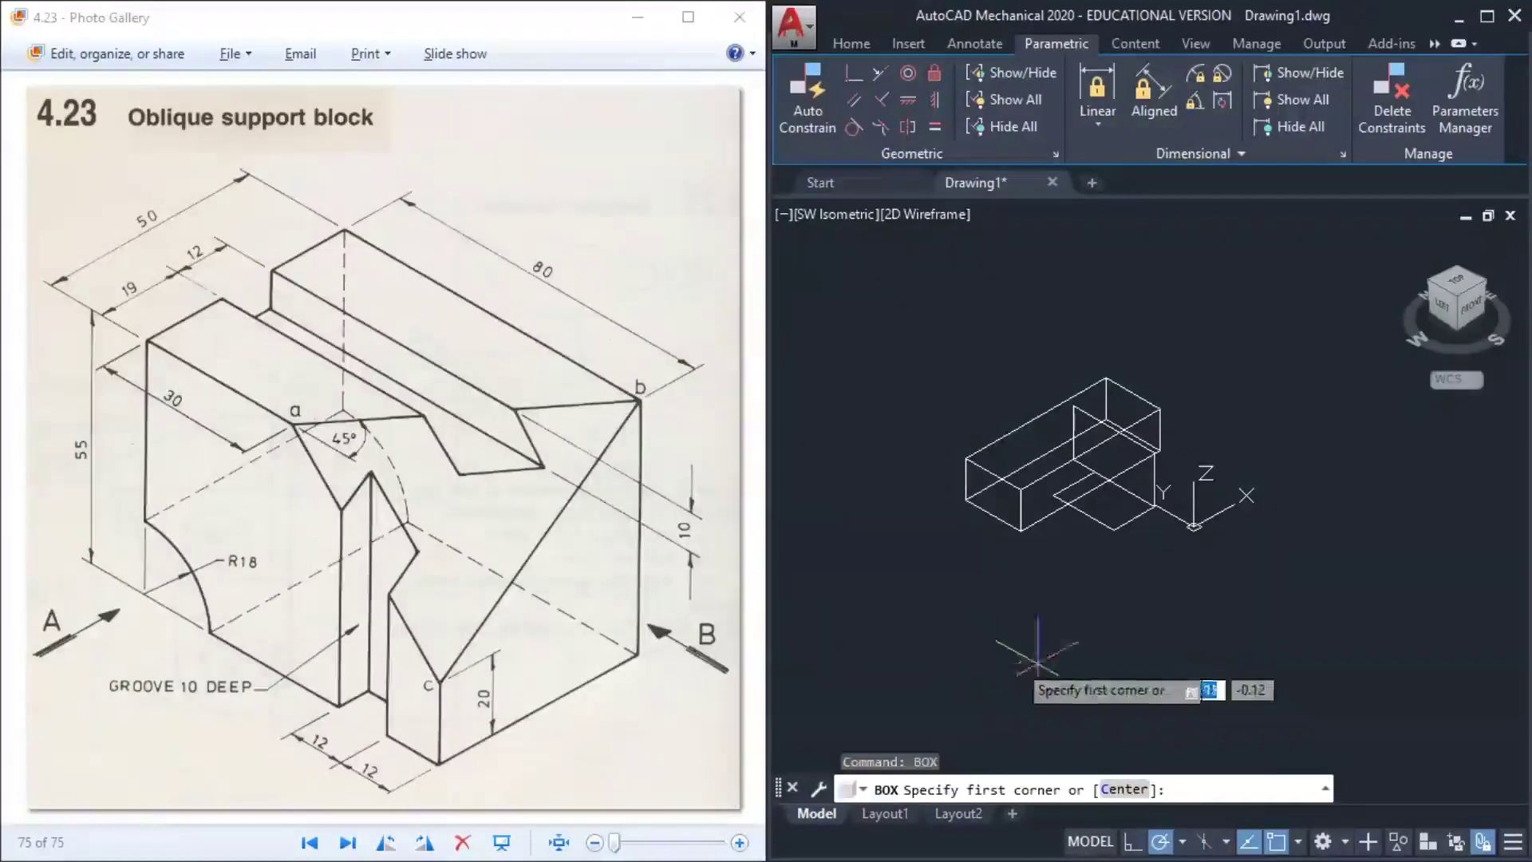
{"action": "left_click", "coordinate": [1019, 674]}
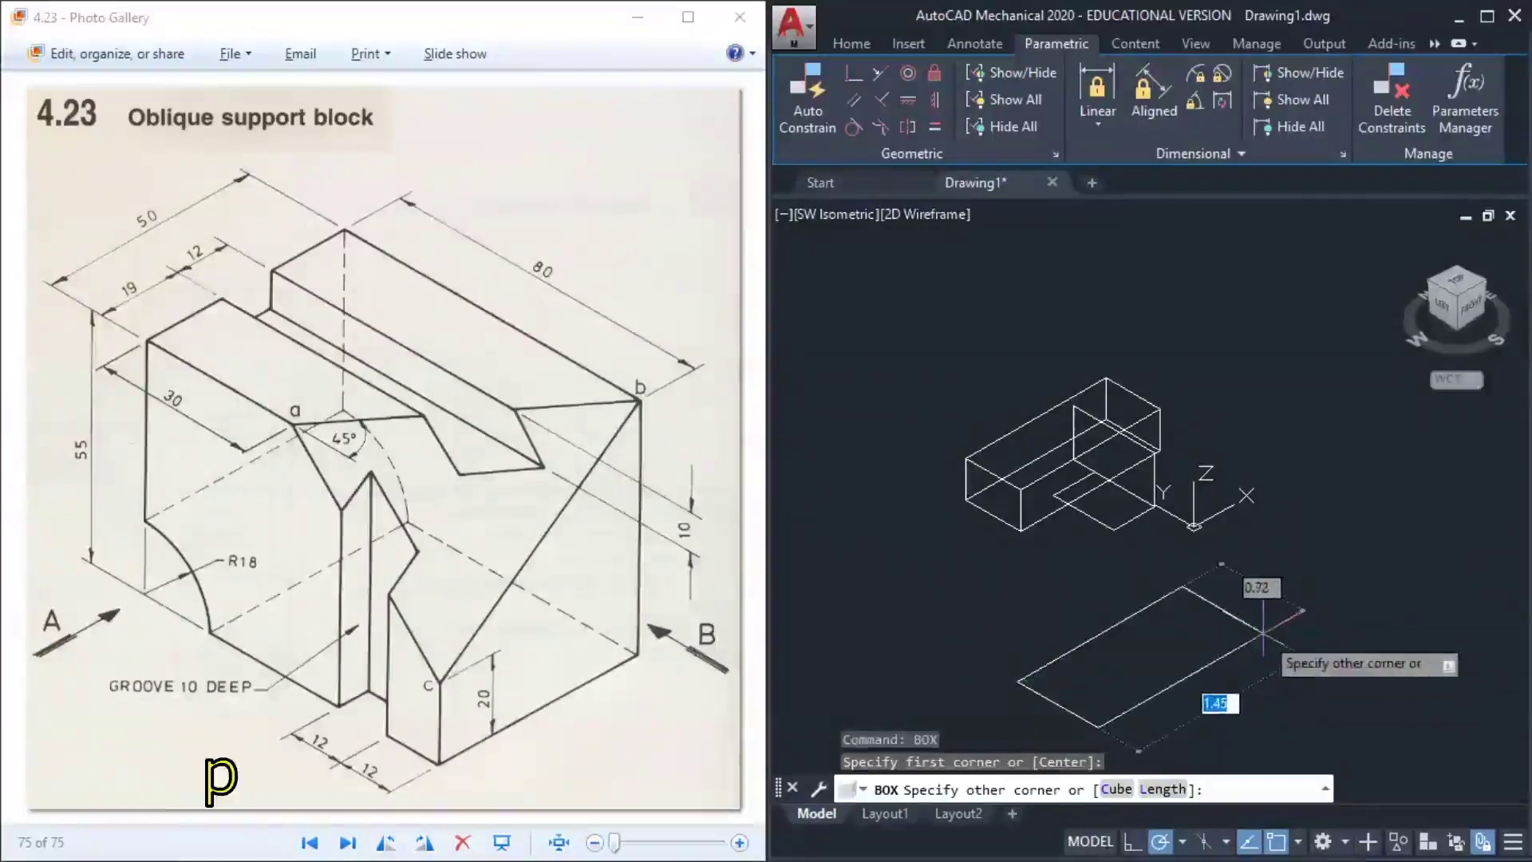
{"action": "key", "text": "Tab"}
{"action": "key", "text": "Tab"}
{"action": "key", "text": "Tab"}
{"action": "key", "text": "Tab"}
{"action": "key", "text": "Tab"}
{"action": "key", "text": "Tab"}
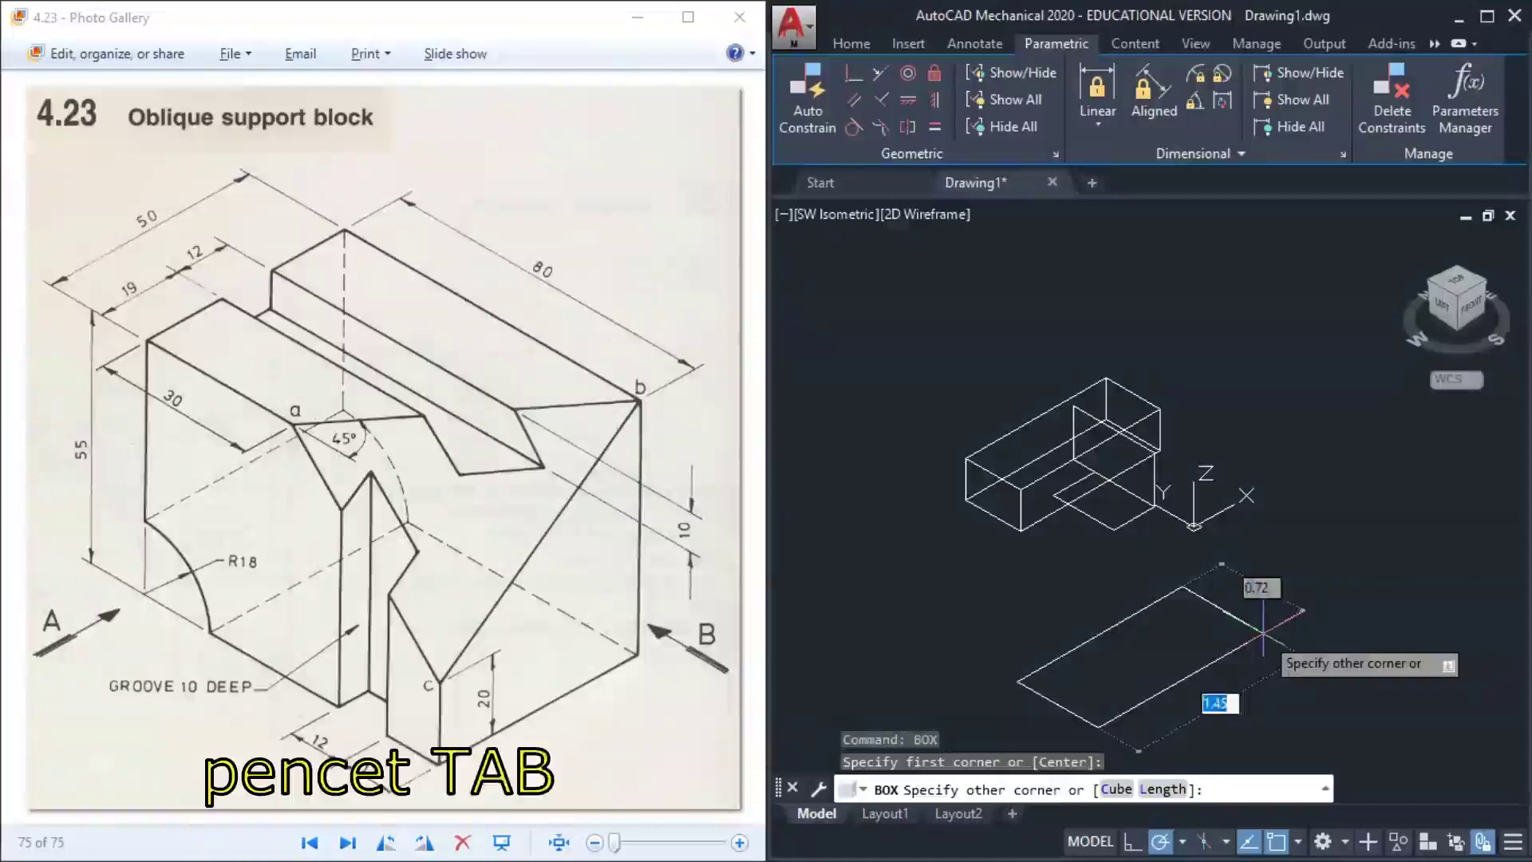
{"action": "key", "text": "Tab"}
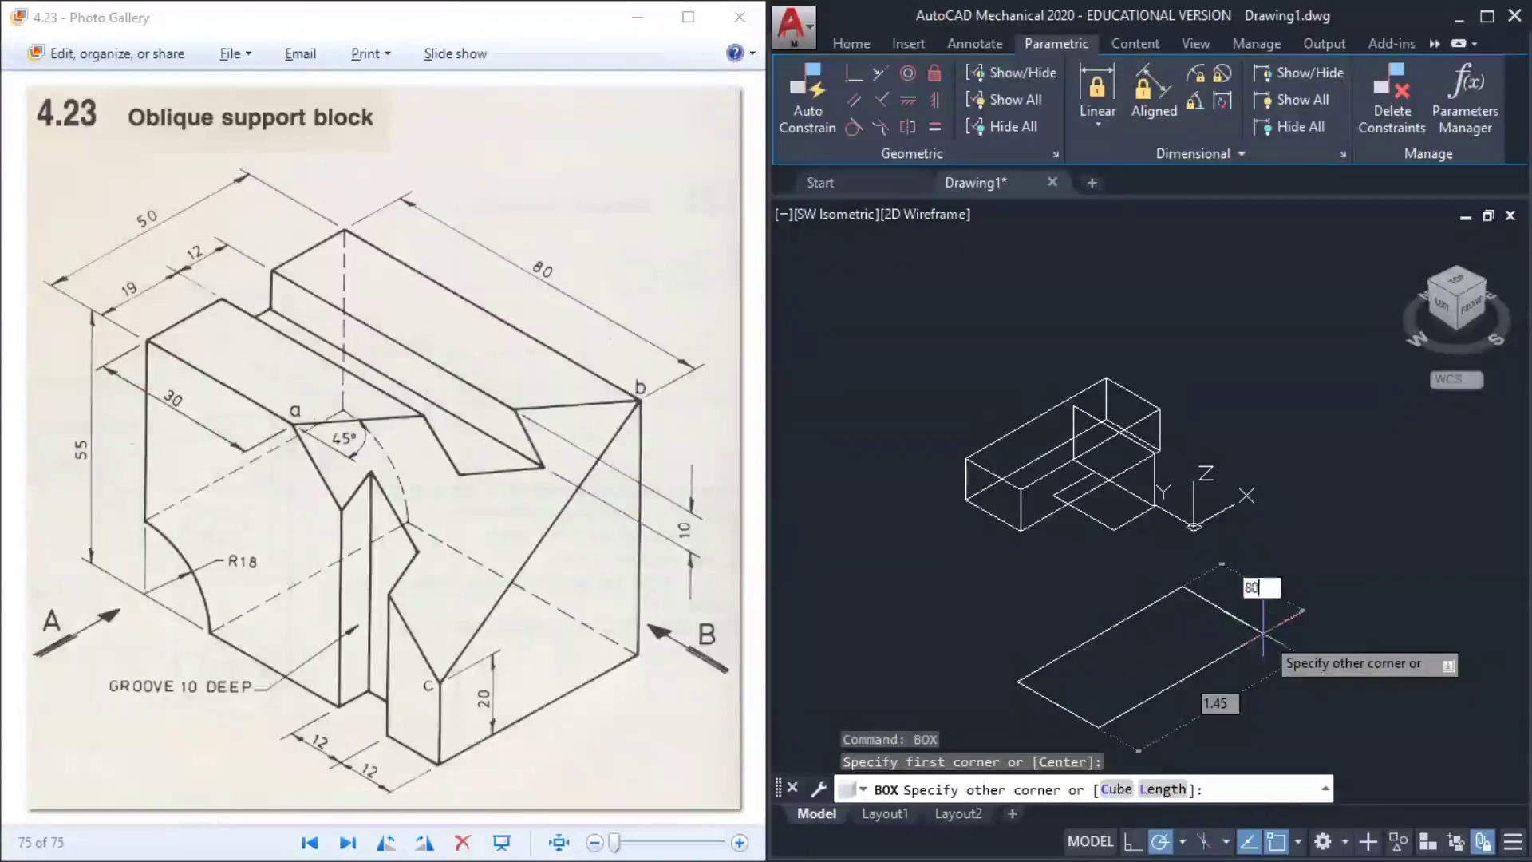
{"action": "type", "text": "80"}
{"action": "key", "text": "Tab"}
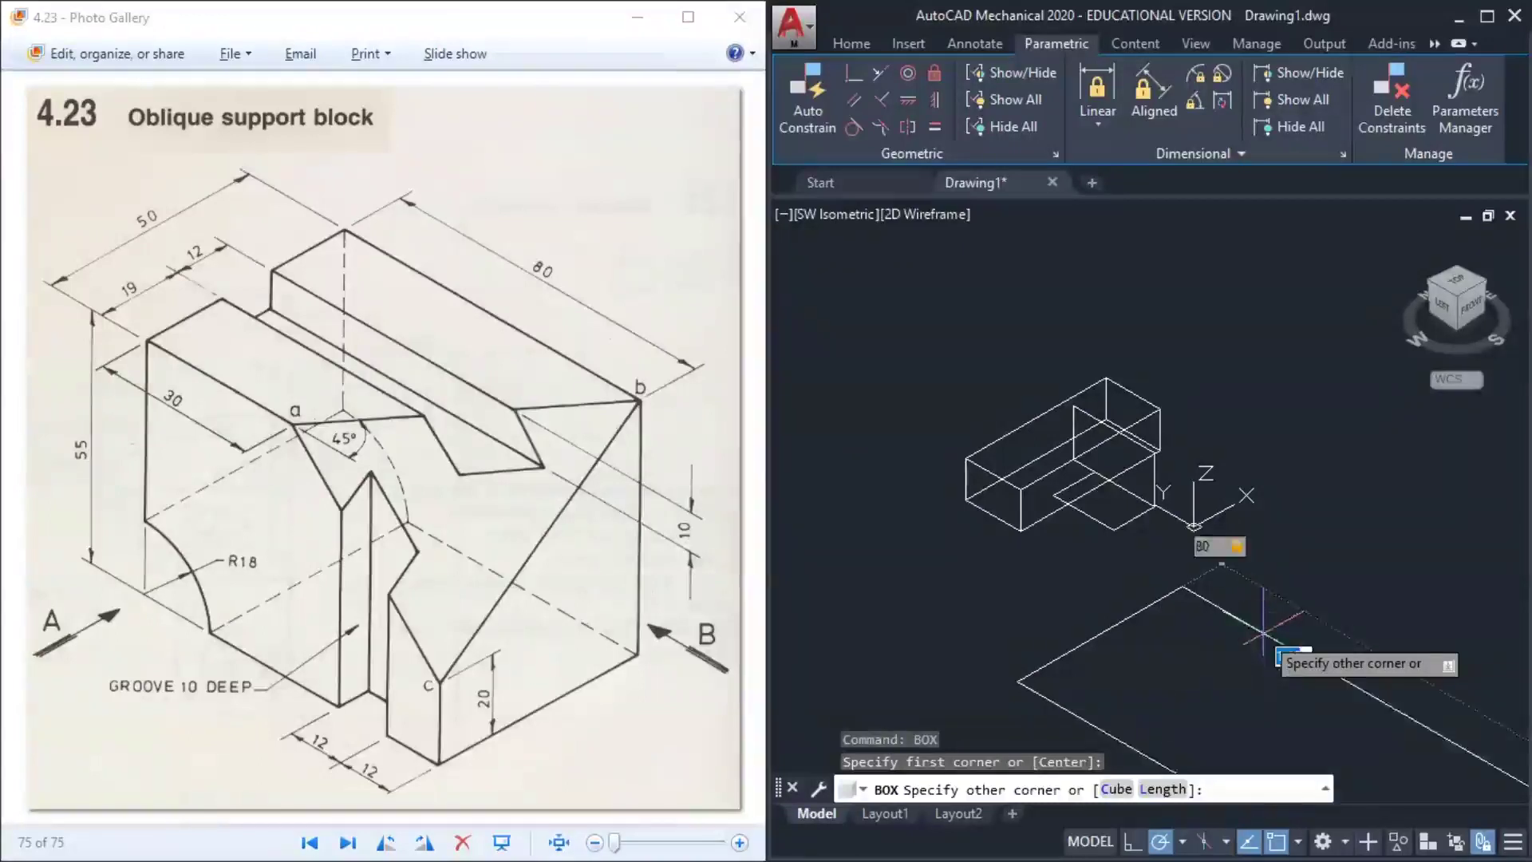
{"action": "scroll", "coordinate": [1262, 630], "scroll_direction": "down", "scroll_amount": 4}
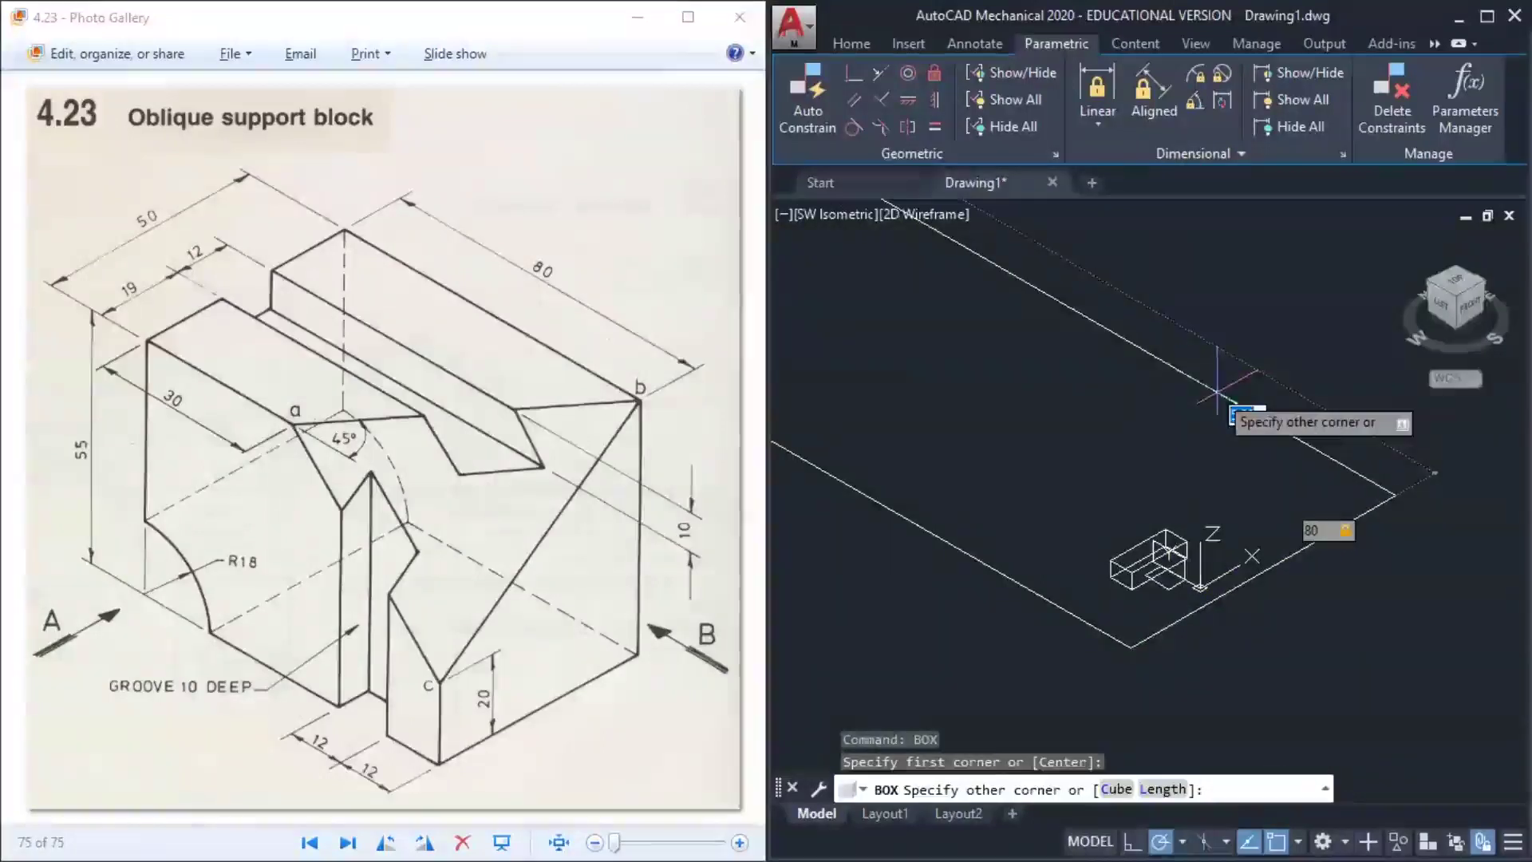
{"action": "type", "text": "50"}
{"action": "key", "text": "Return"}
{"action": "scroll", "coordinate": [1217, 397], "scroll_direction": "down", "scroll_amount": 1}
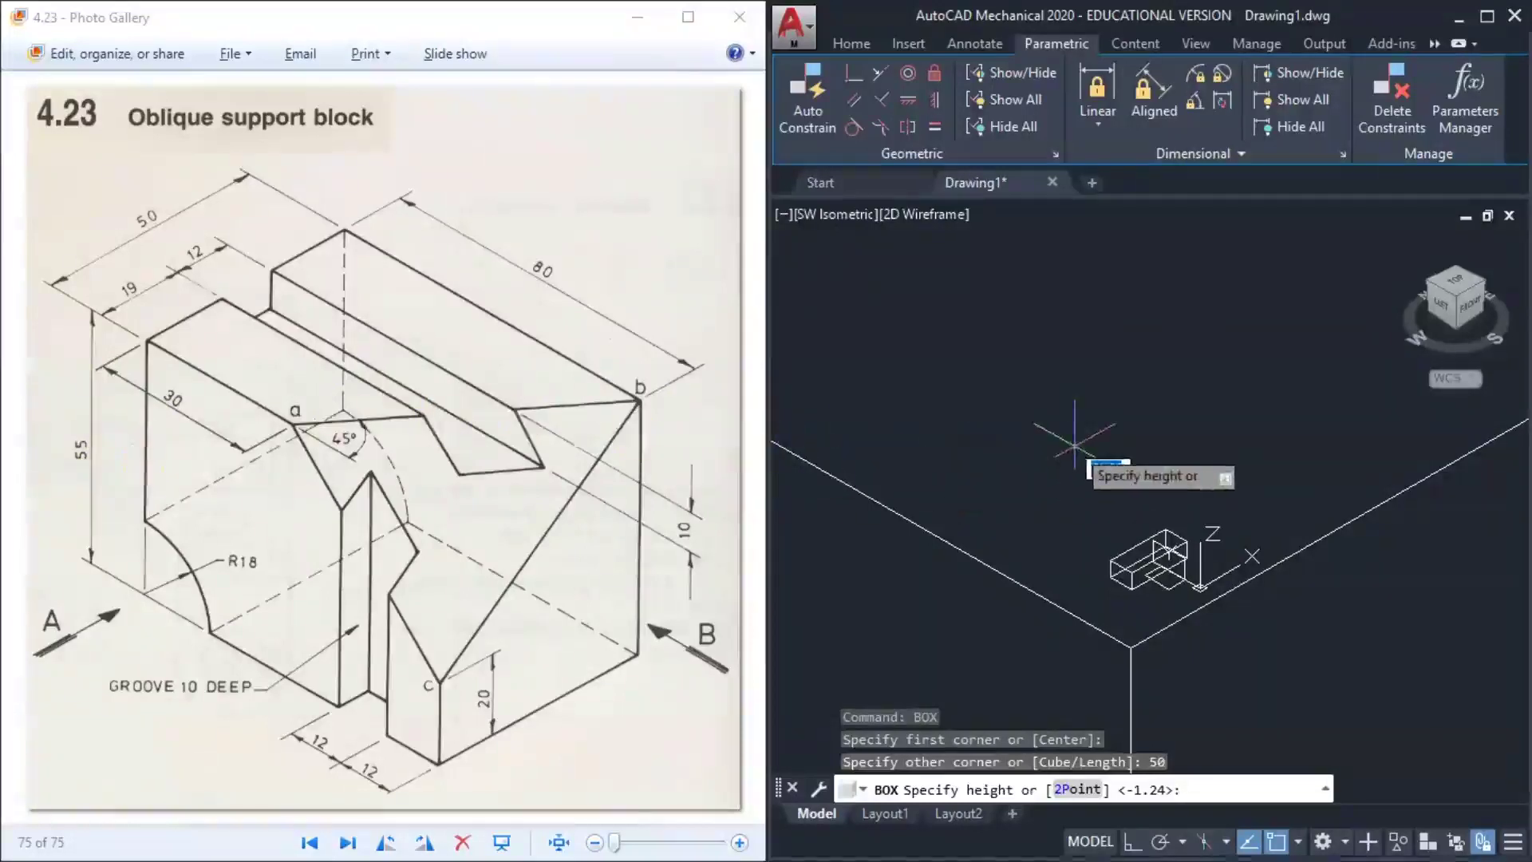
{"action": "type", "text": "55"}
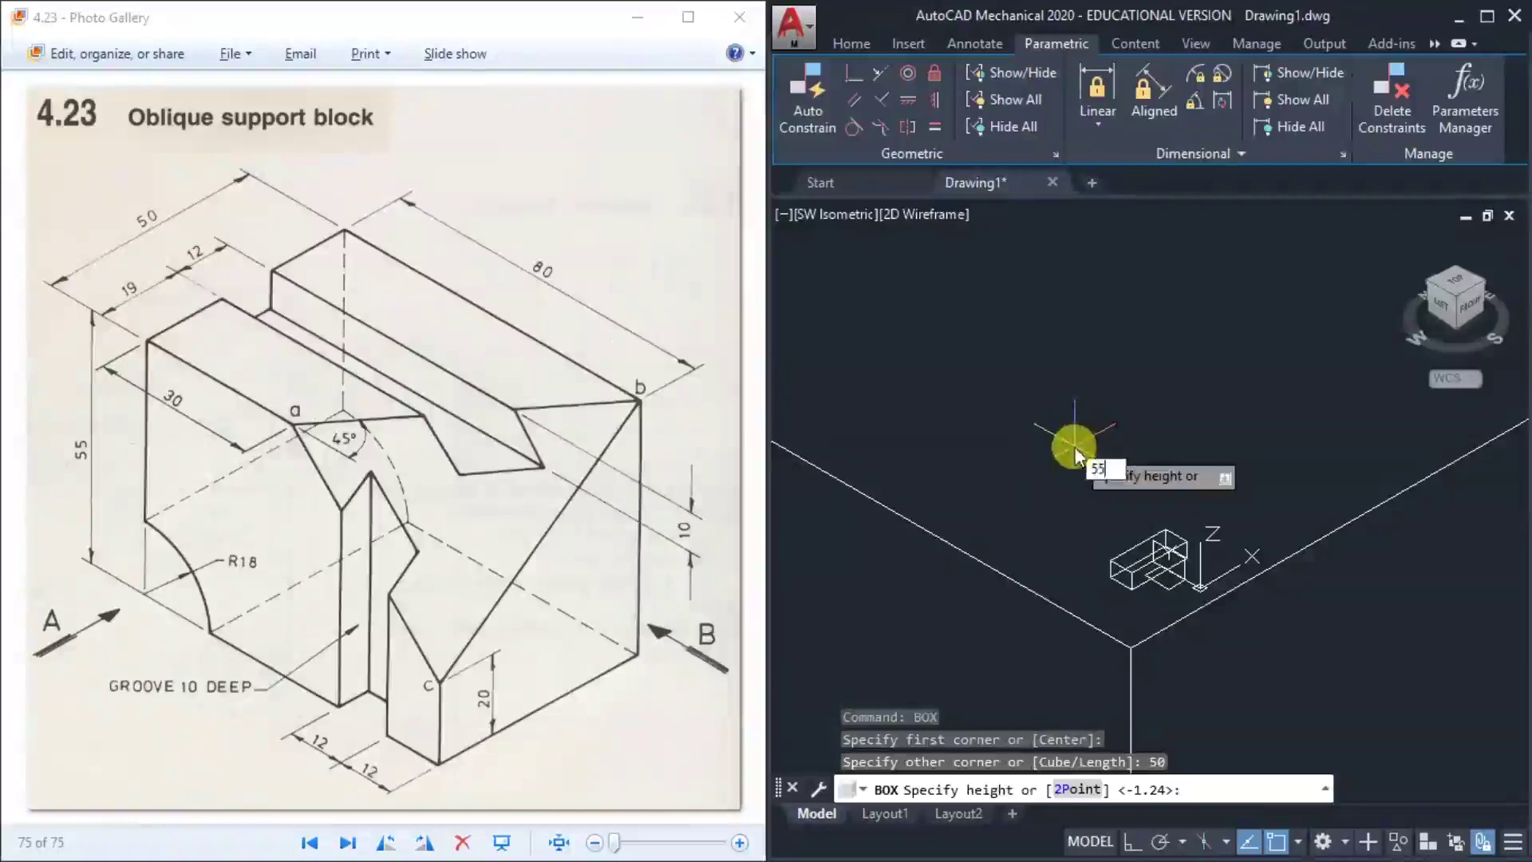
{"action": "key", "text": "Return"}
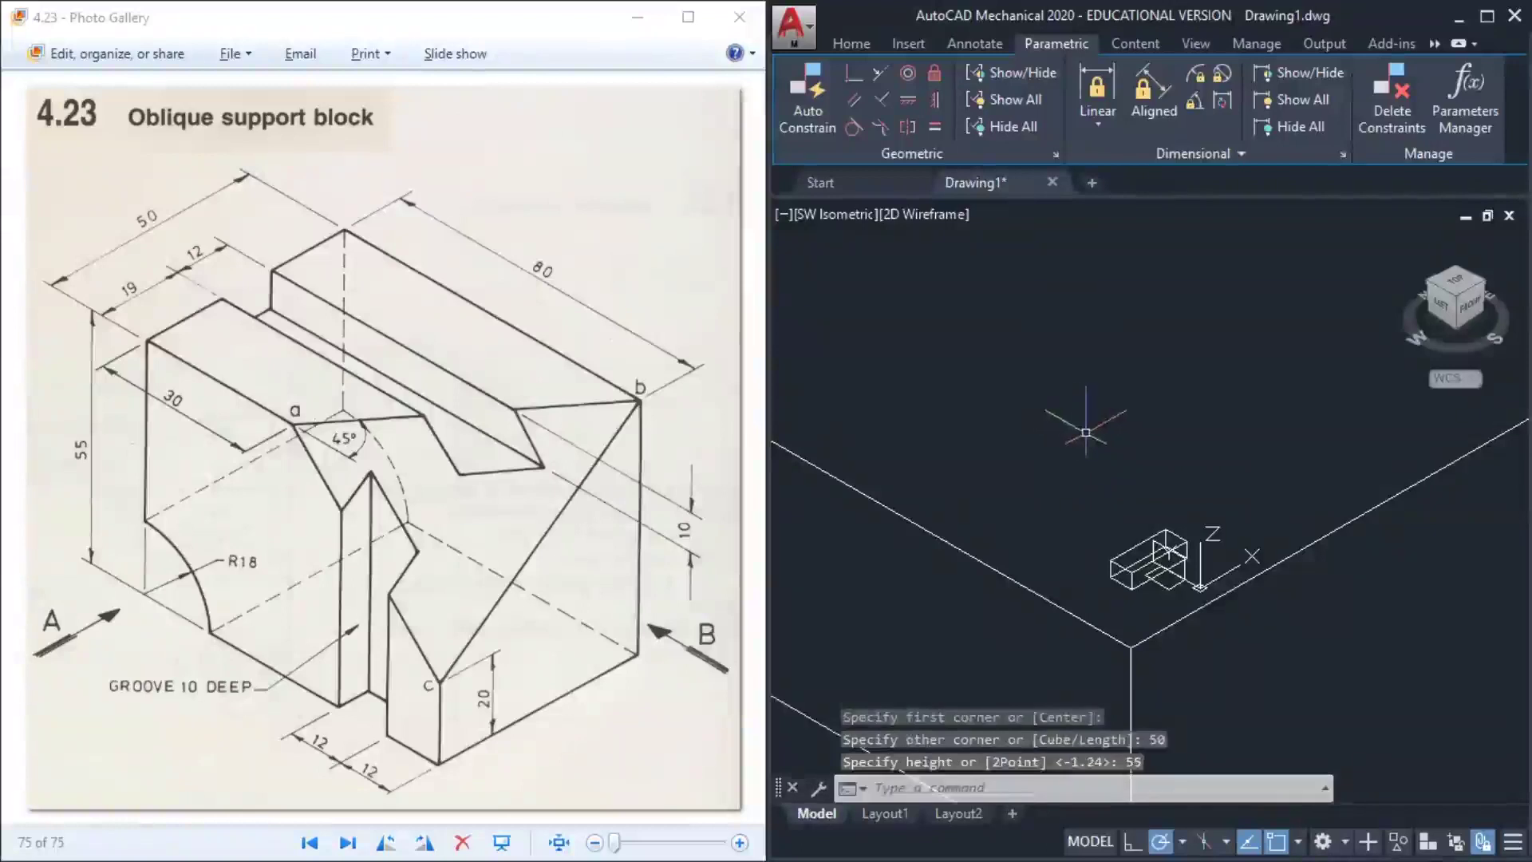
Delete the small practice box and the two rectangles near the UCS origin, keeping only the large box
{"action": "scroll", "coordinate": [1085, 431], "scroll_direction": "down", "scroll_amount": 3}
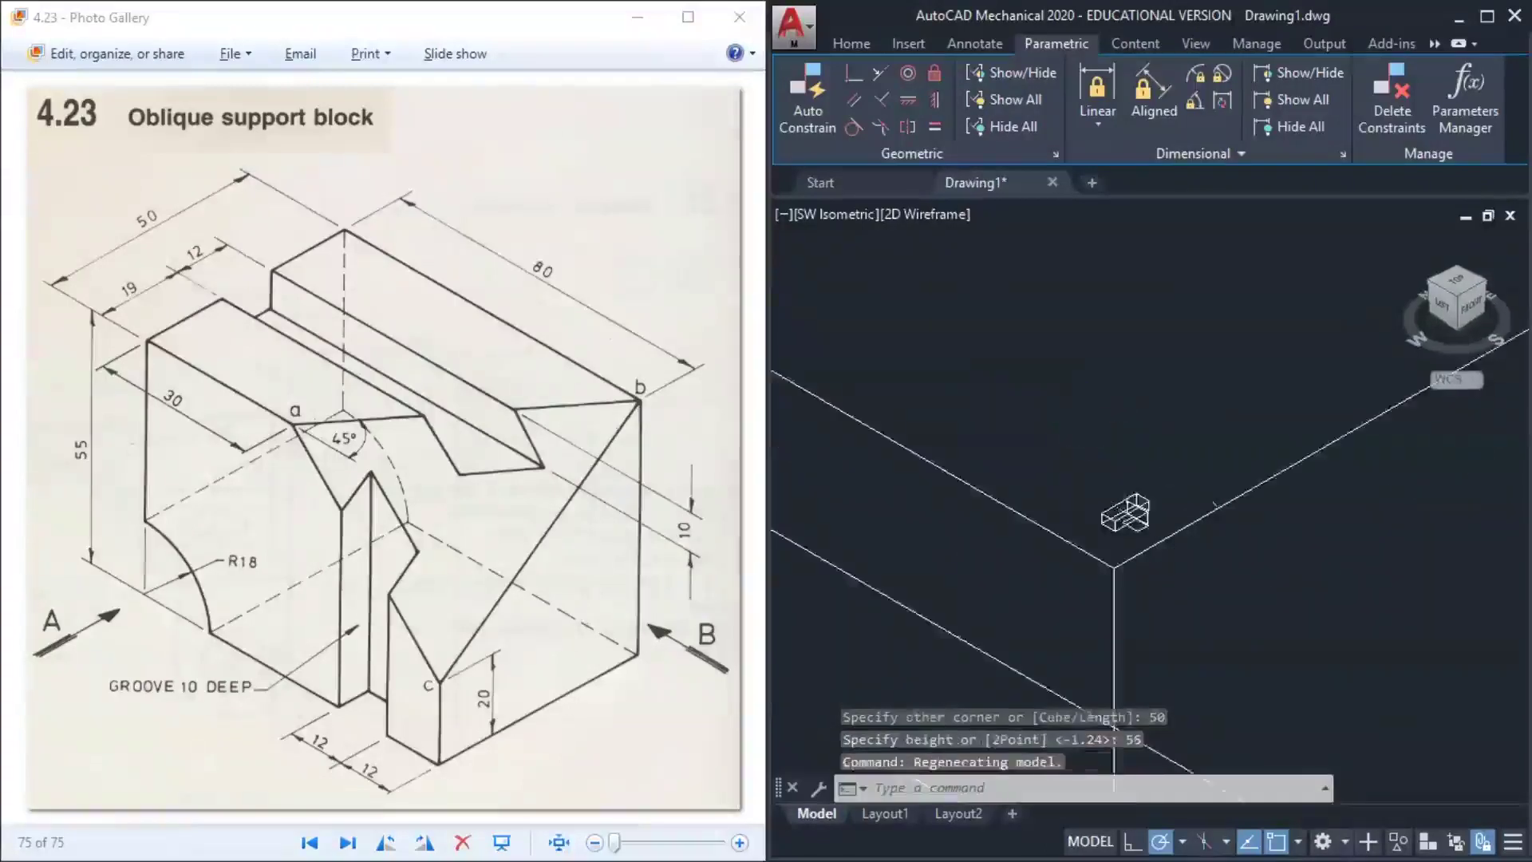
{"action": "scroll", "coordinate": [1087, 431], "scroll_direction": "up", "scroll_amount": 5}
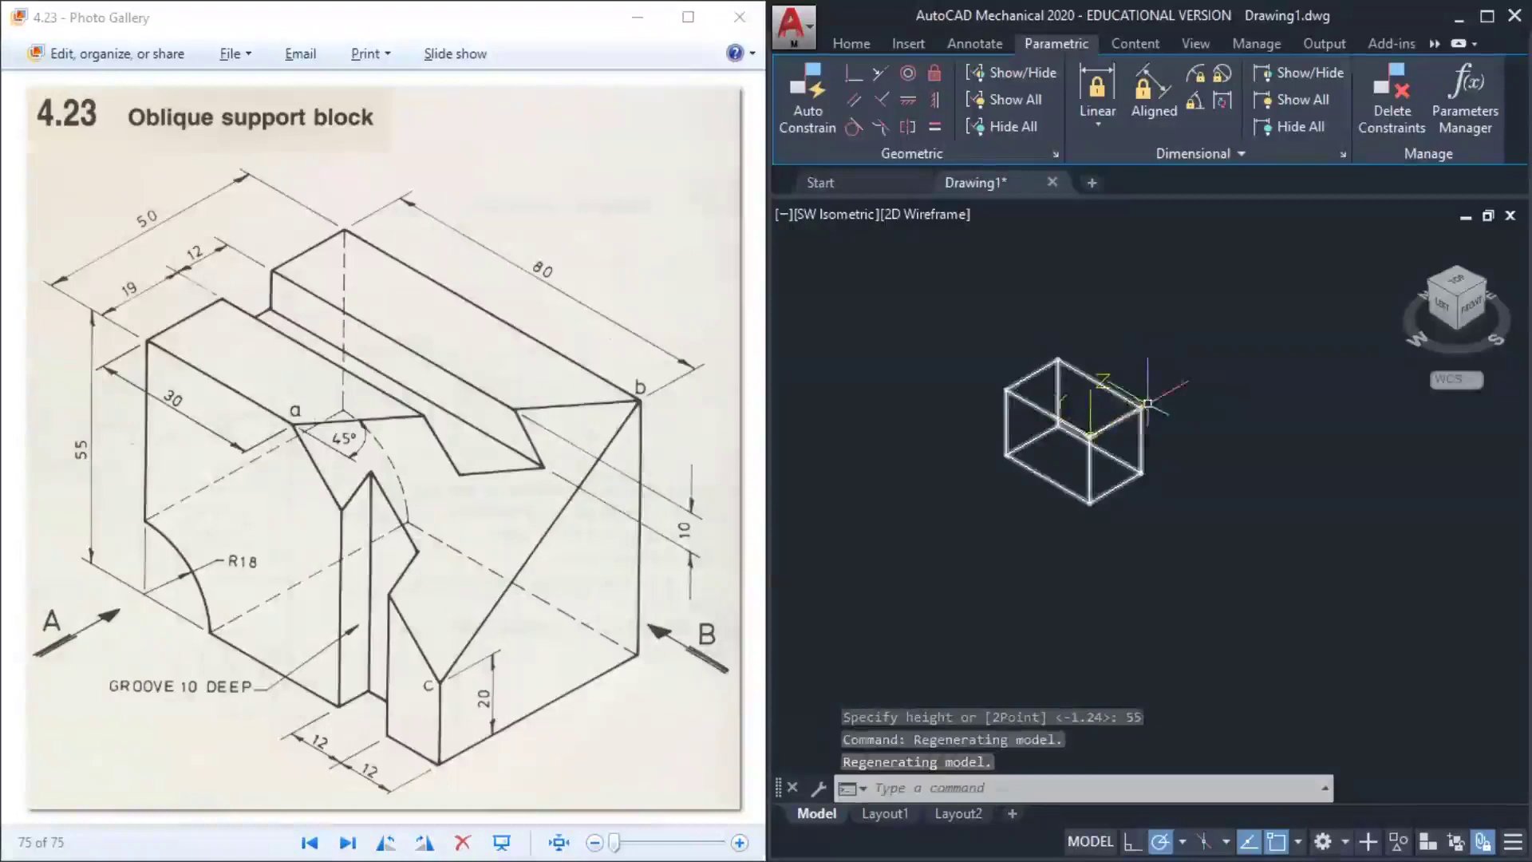
{"action": "type", "text": "z"}
{"action": "key", "text": "Return"}
{"action": "type", "text": "a"}
{"action": "key", "text": "Return"}
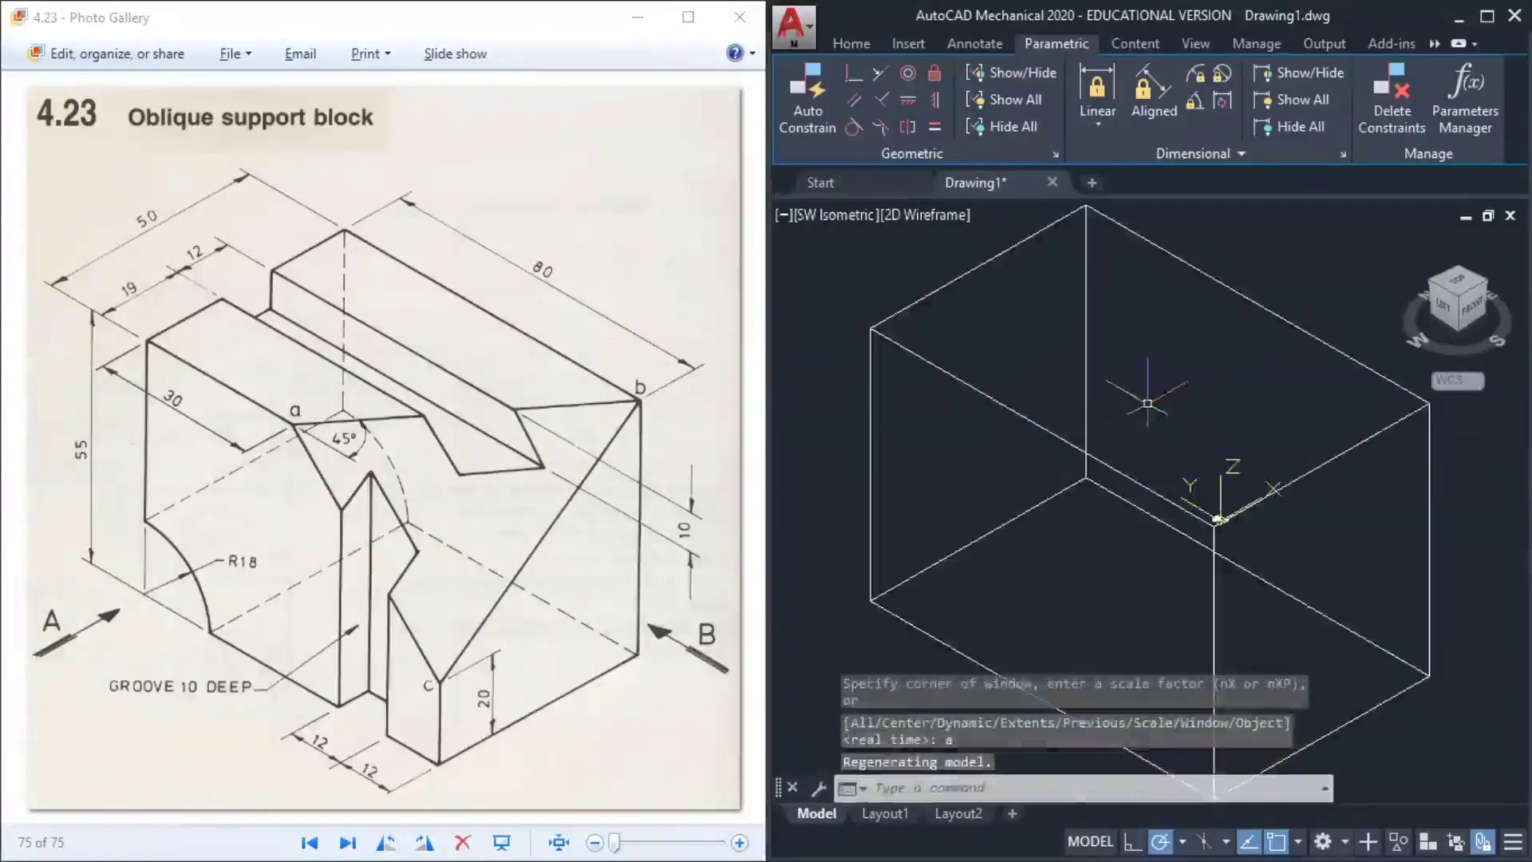
{"action": "left_click", "coordinate": [1186, 448]}
{"action": "left_click", "coordinate": [1291, 649]}
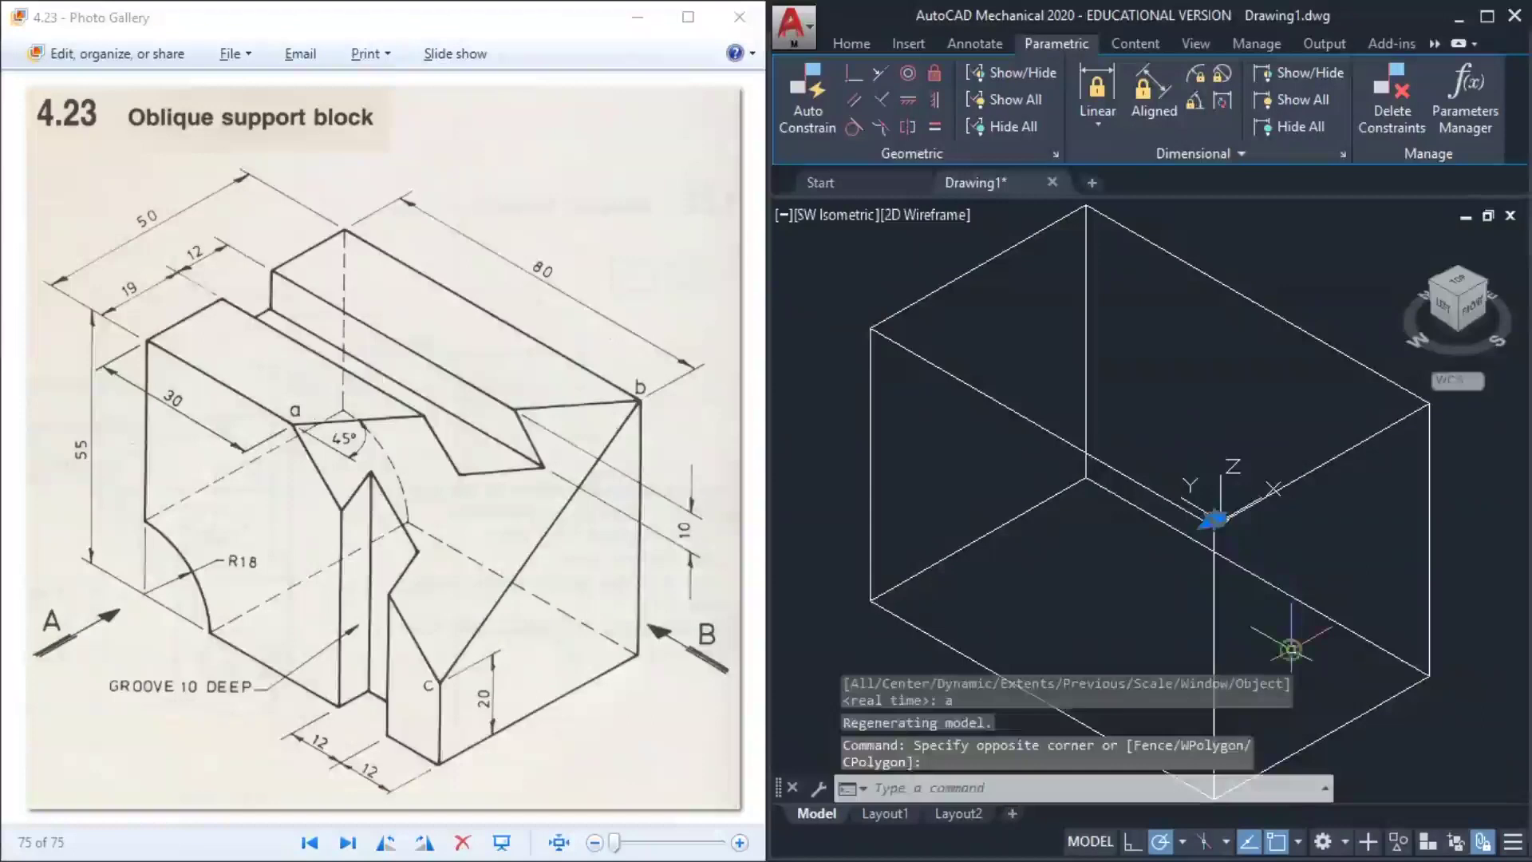
{"action": "key", "text": "Delete"}
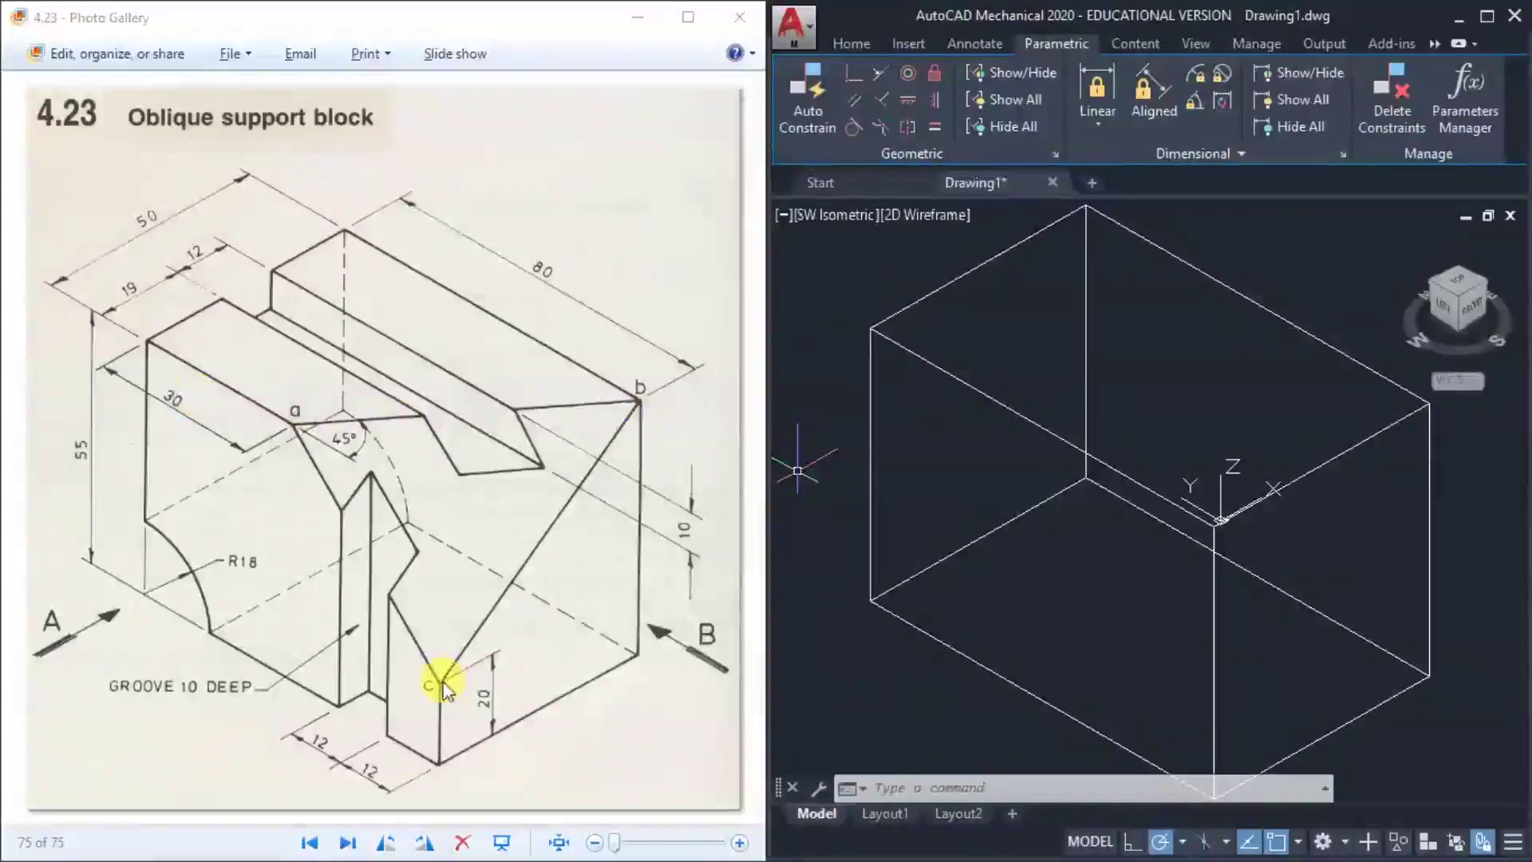
Draw a vertical line 20 long upward from the large box's nearest bottom corner to locate point c
{"action": "middle_click_drag", "start_coordinate": [1079, 486], "coordinate": [1073, 435]}
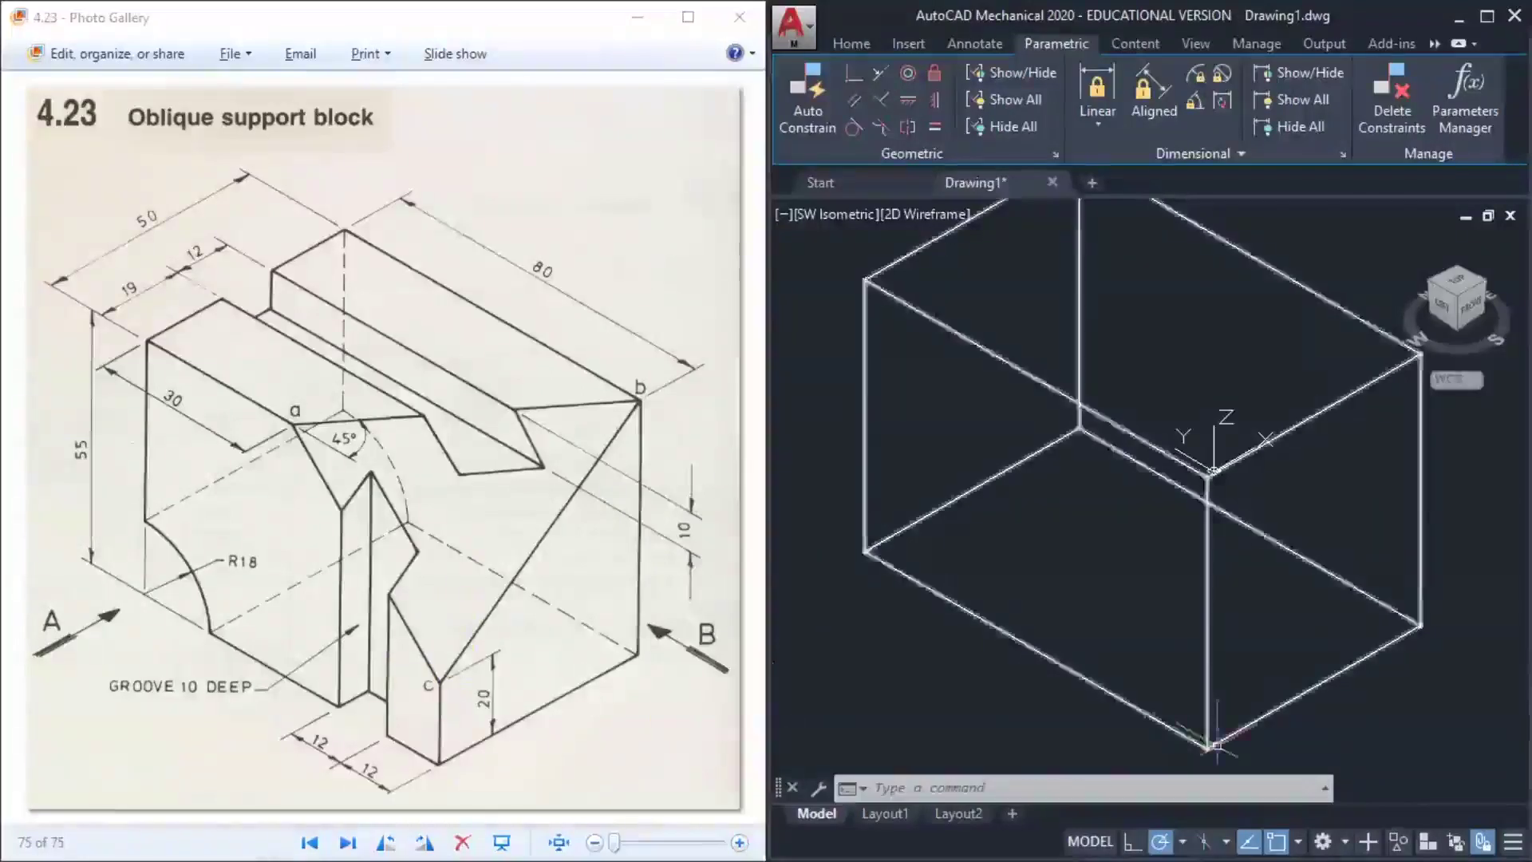
{"action": "type", "text": "l"}
{"action": "key", "text": "Return"}
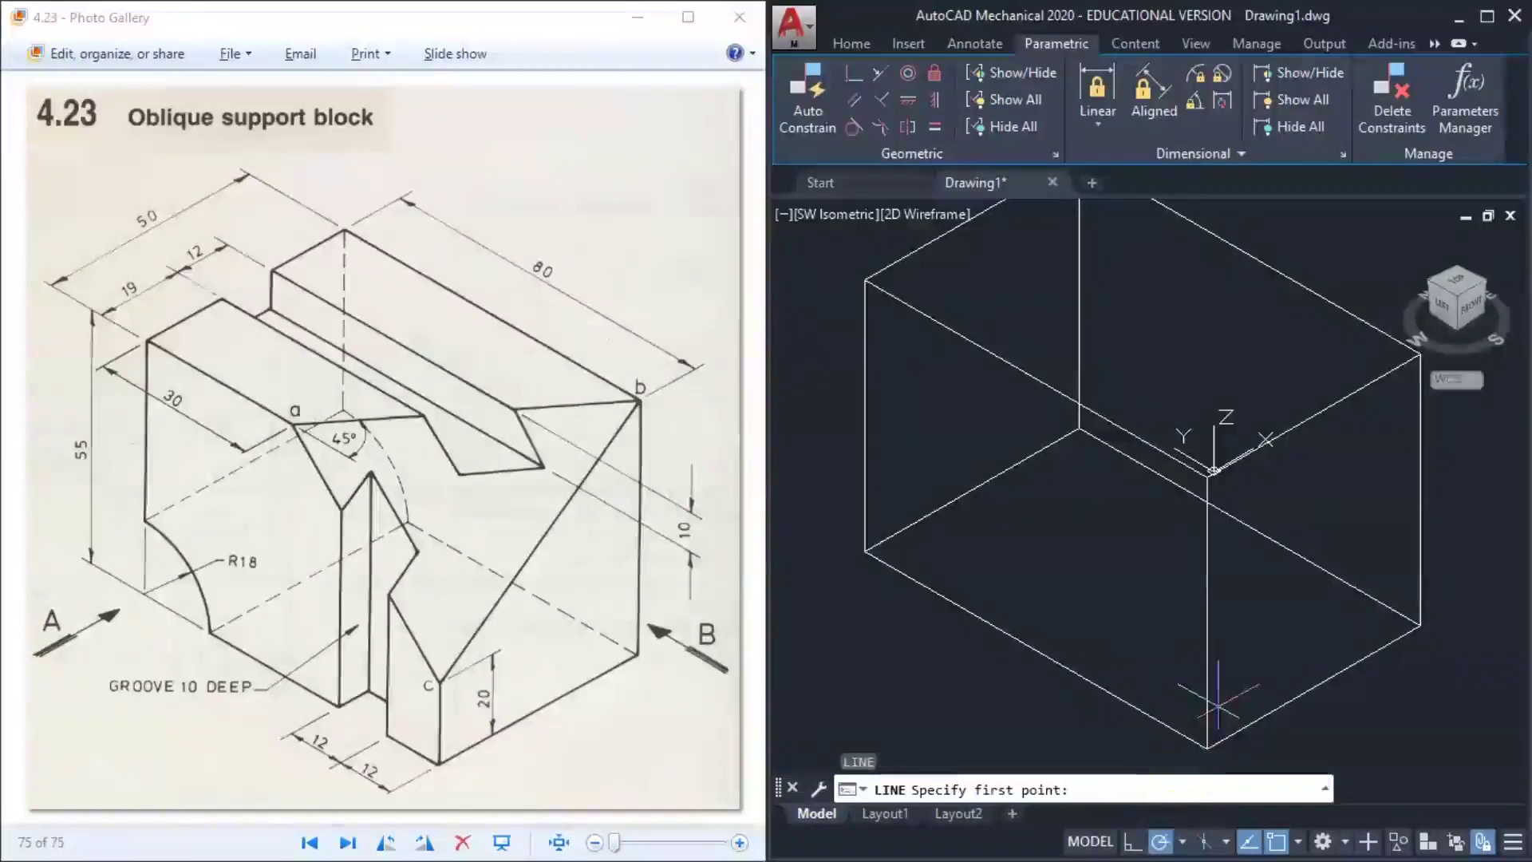
{"action": "left_click", "coordinate": [1206, 746]}
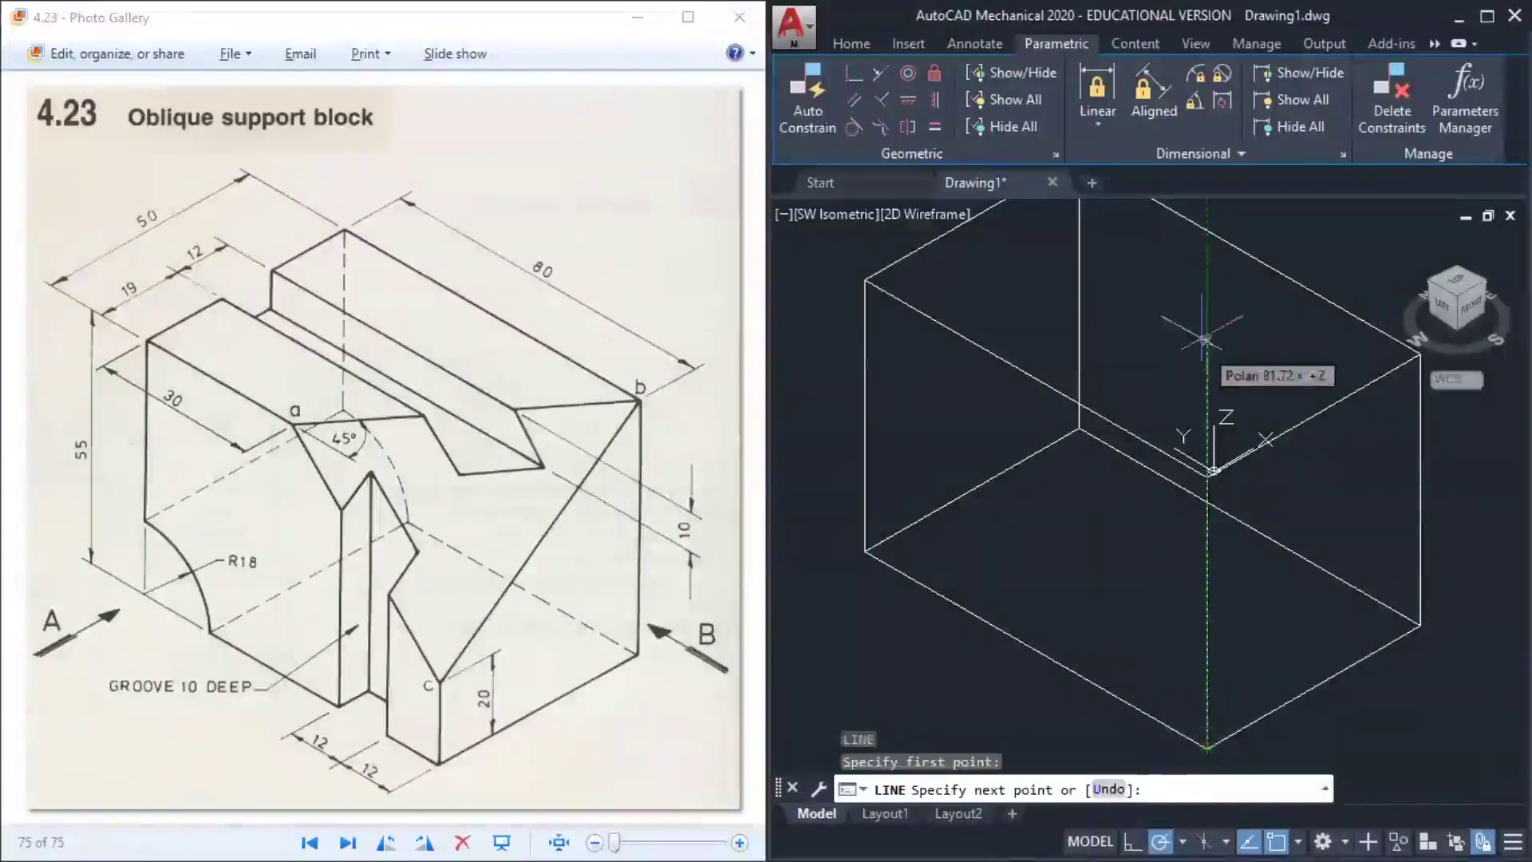
{"action": "type", "text": "20"}
{"action": "key", "text": "Return"}
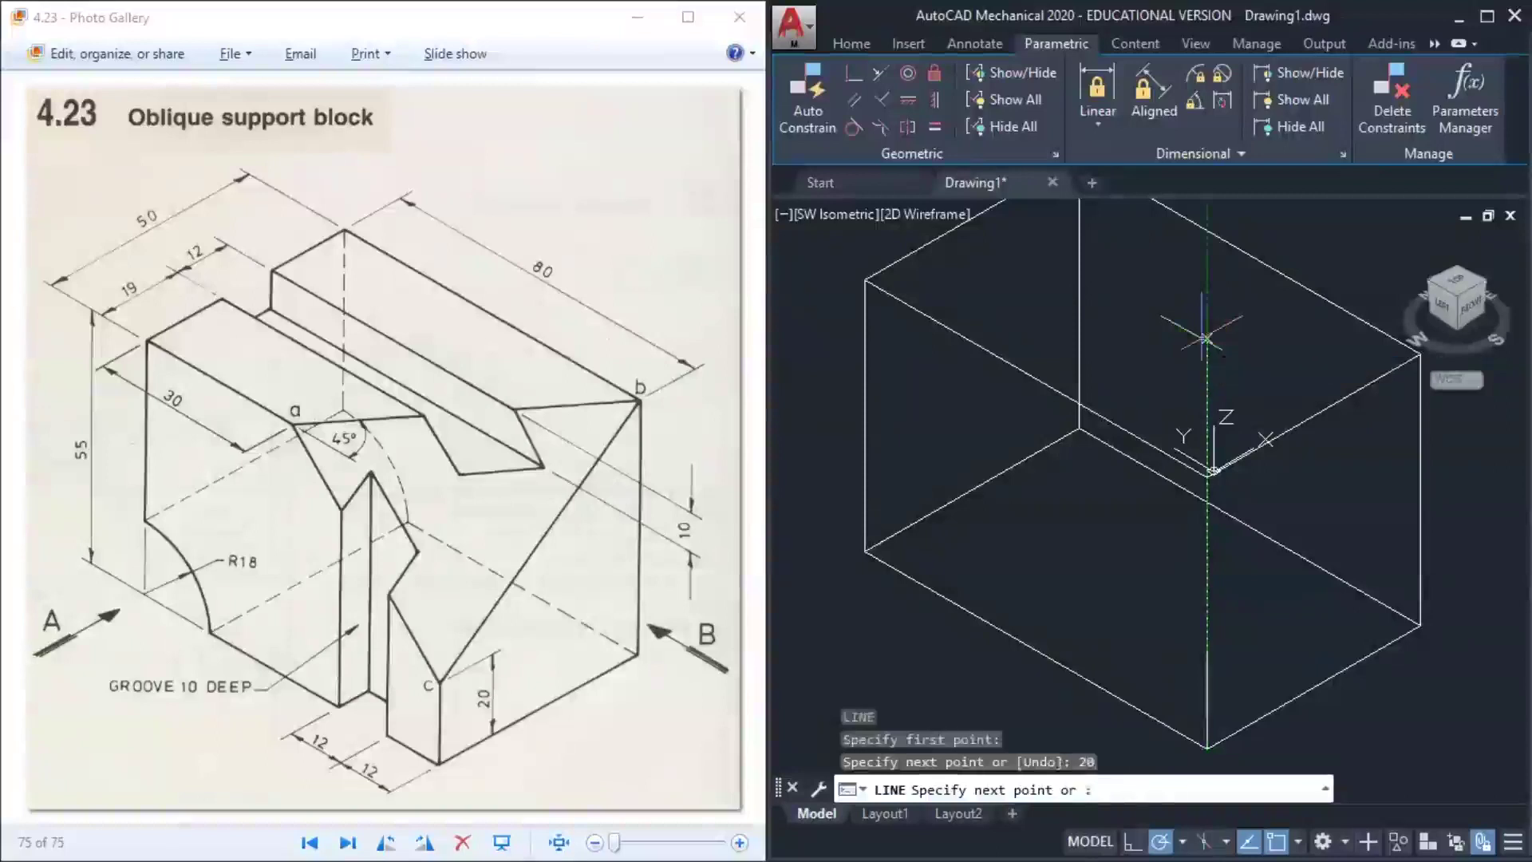
{"action": "key", "text": "Return"}
Draw a line 30 long on the box's 80 mm top edge, from its far end toward the UCS origin, to locate point a
{"action": "key", "text": "Return"}
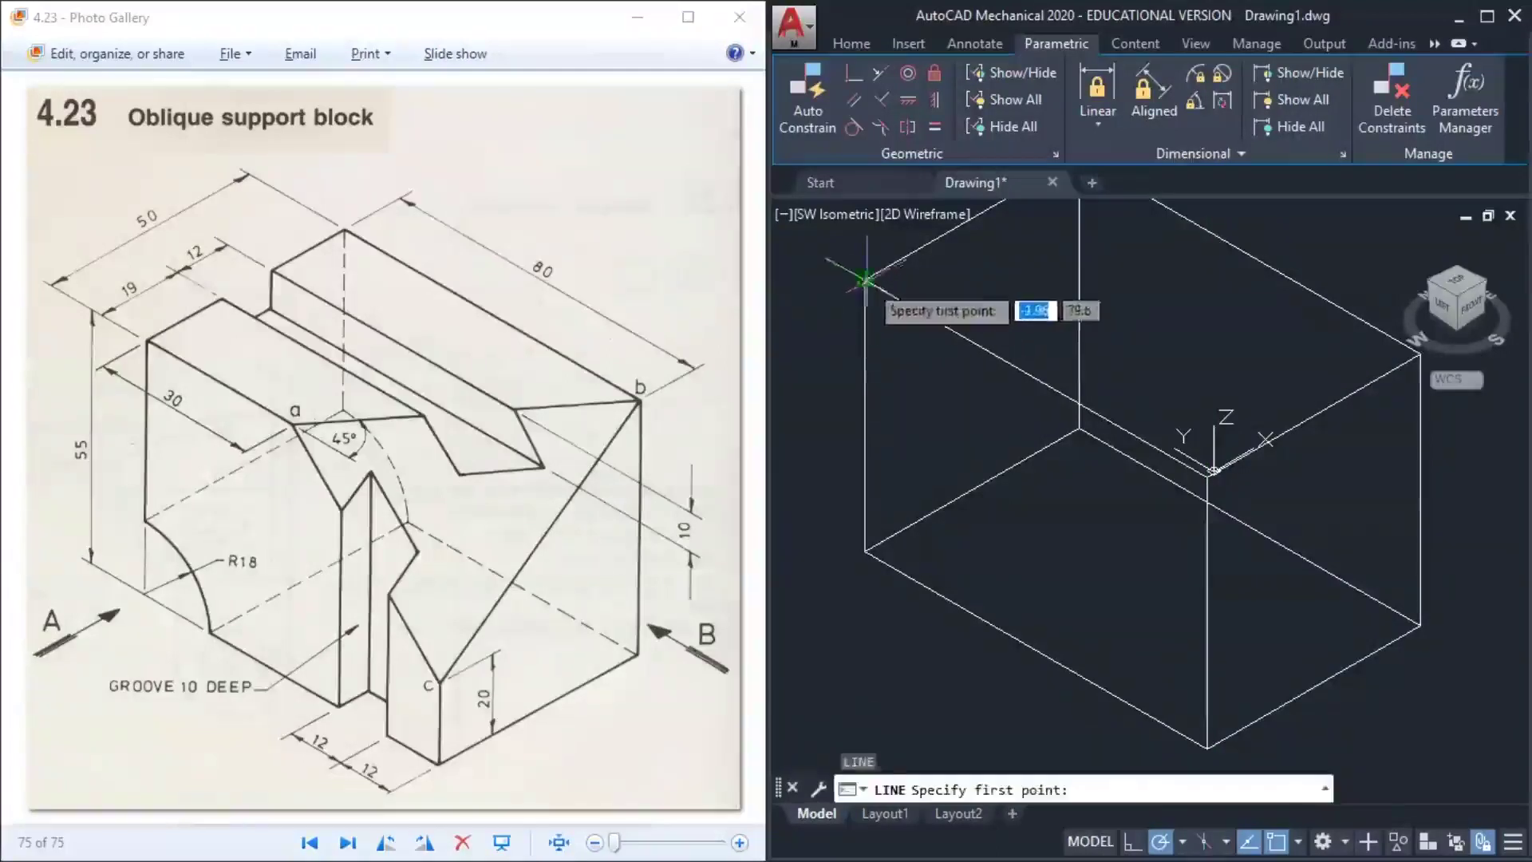
{"action": "left_click", "coordinate": [865, 279]}
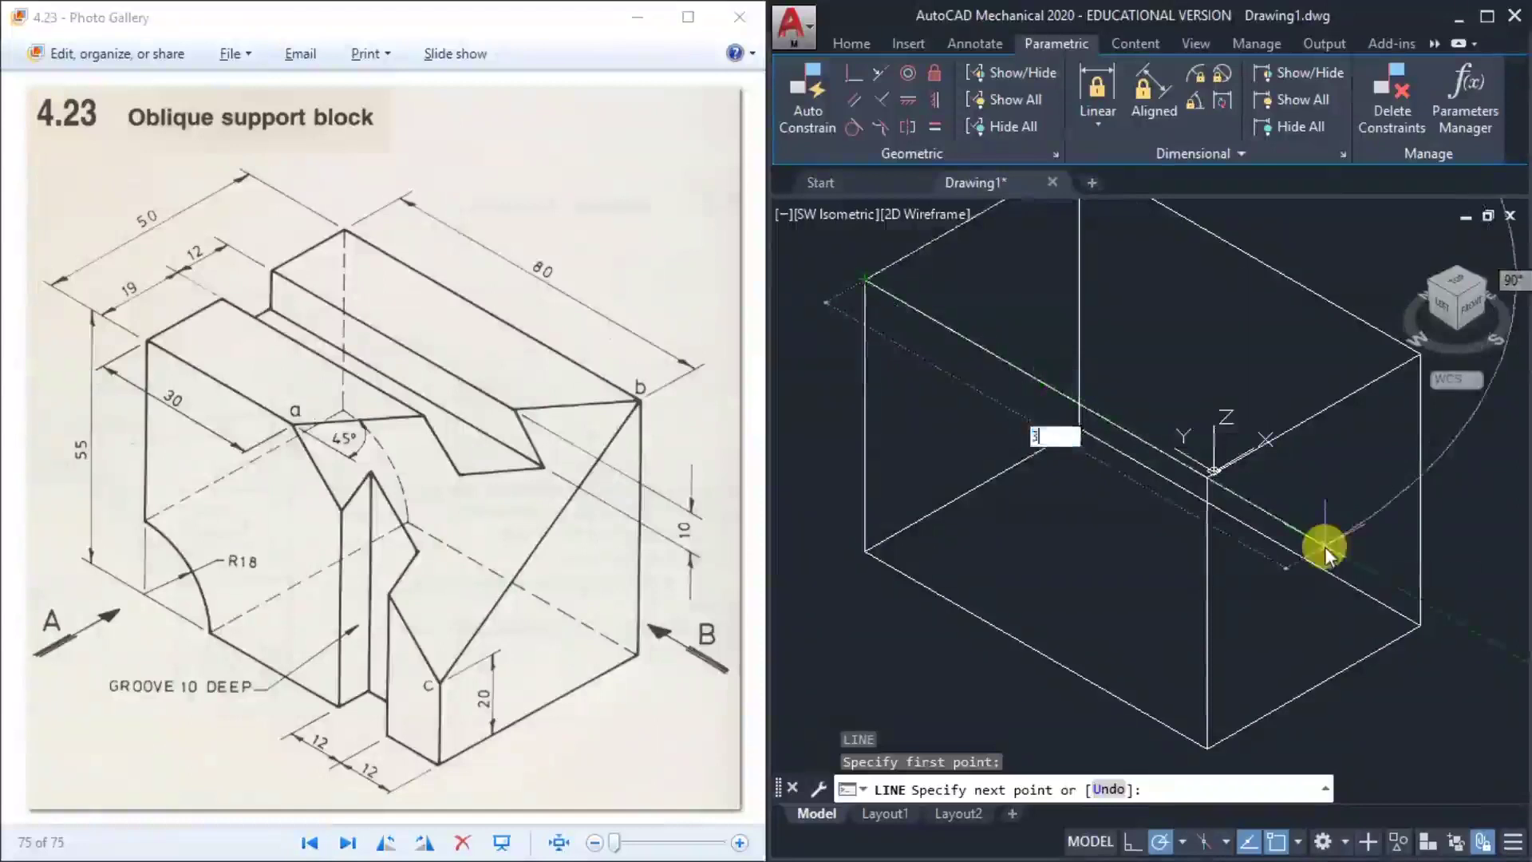
{"action": "type", "text": "30"}
{"action": "key", "text": "Return"}
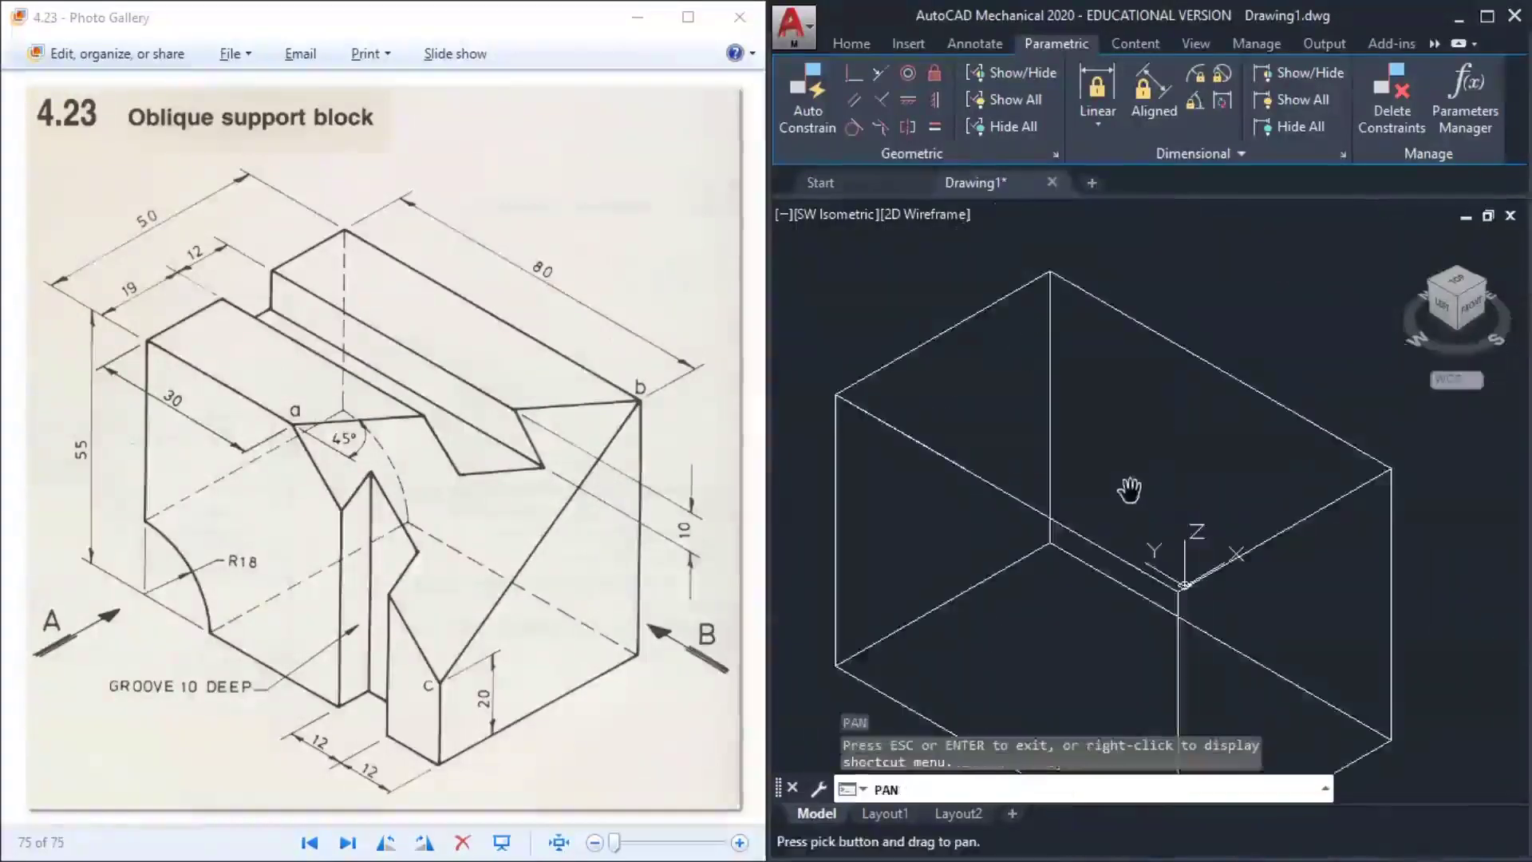
Model a groove box 12 along X, 80 along Y and 10 high upward, with its first corner placed freehand over the large box's top face
{"action": "left_click_drag", "start_coordinate": [1124, 476], "coordinate": [1137, 446]}
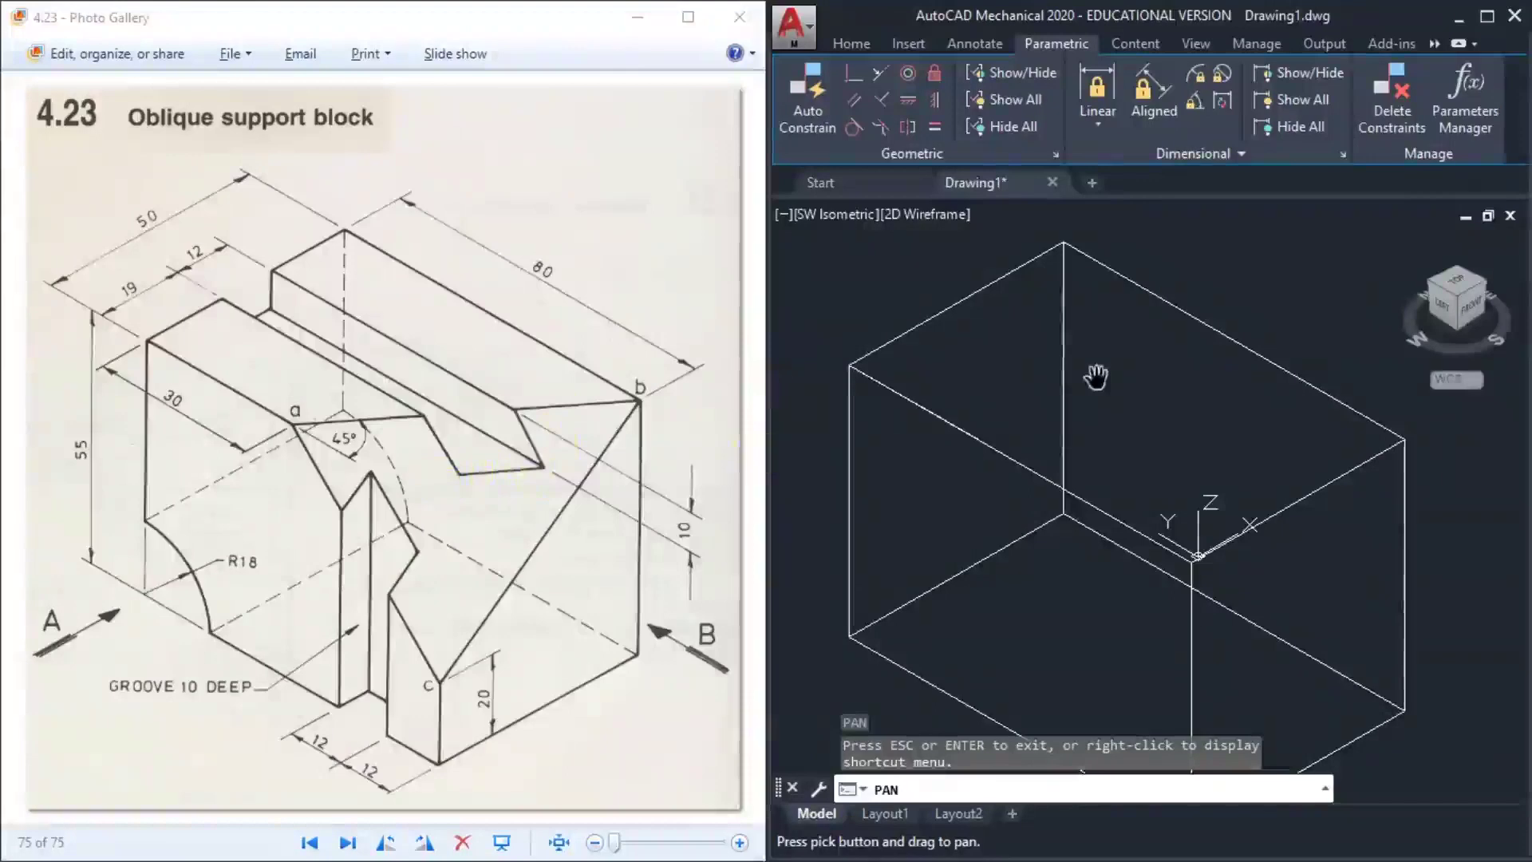
{"action": "key", "text": "Escape"}
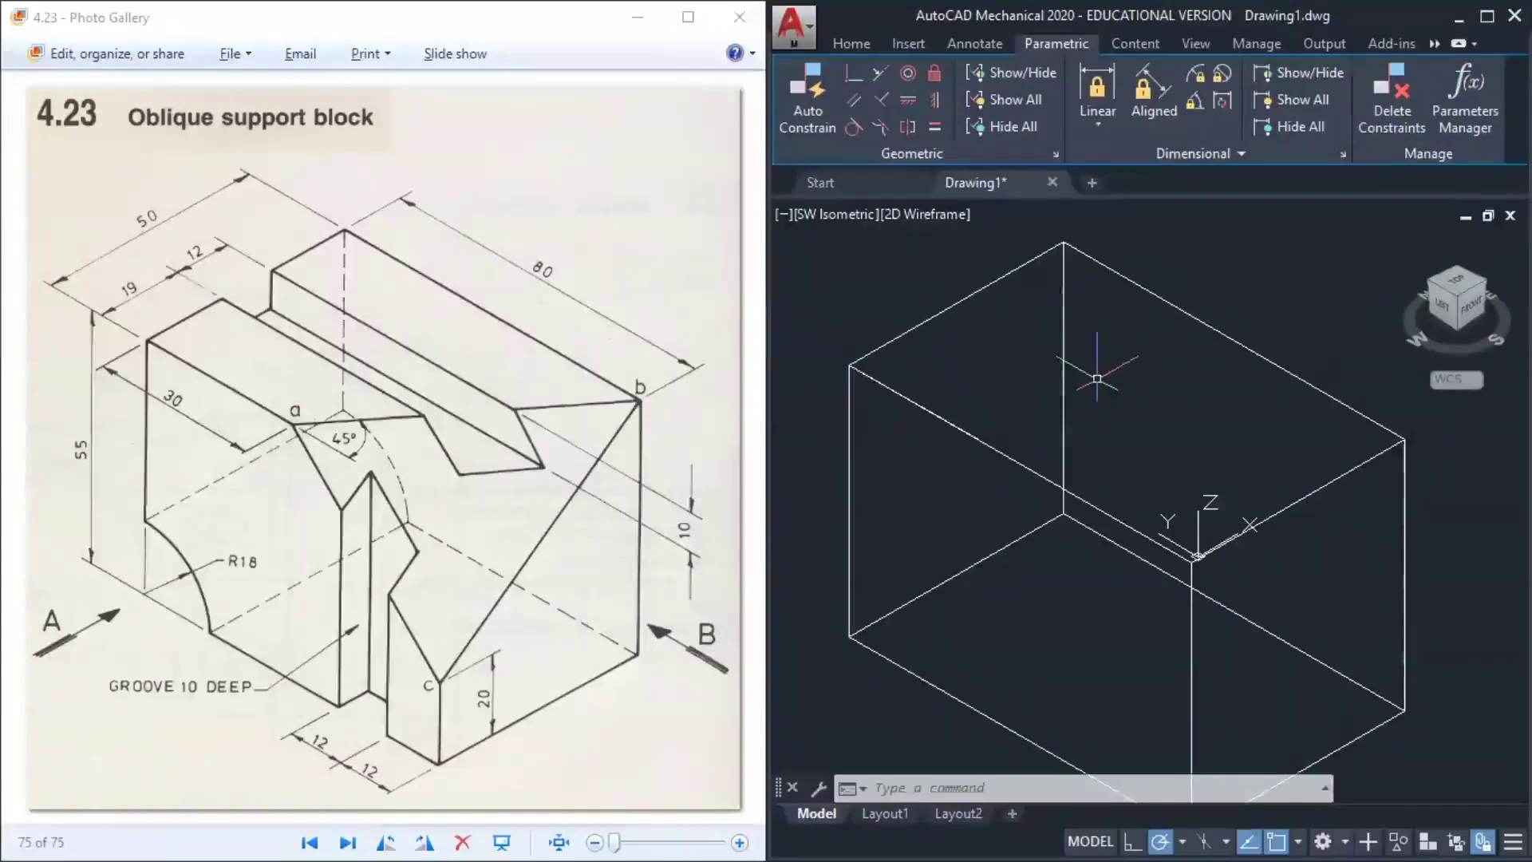
{"action": "type", "text": "box"}
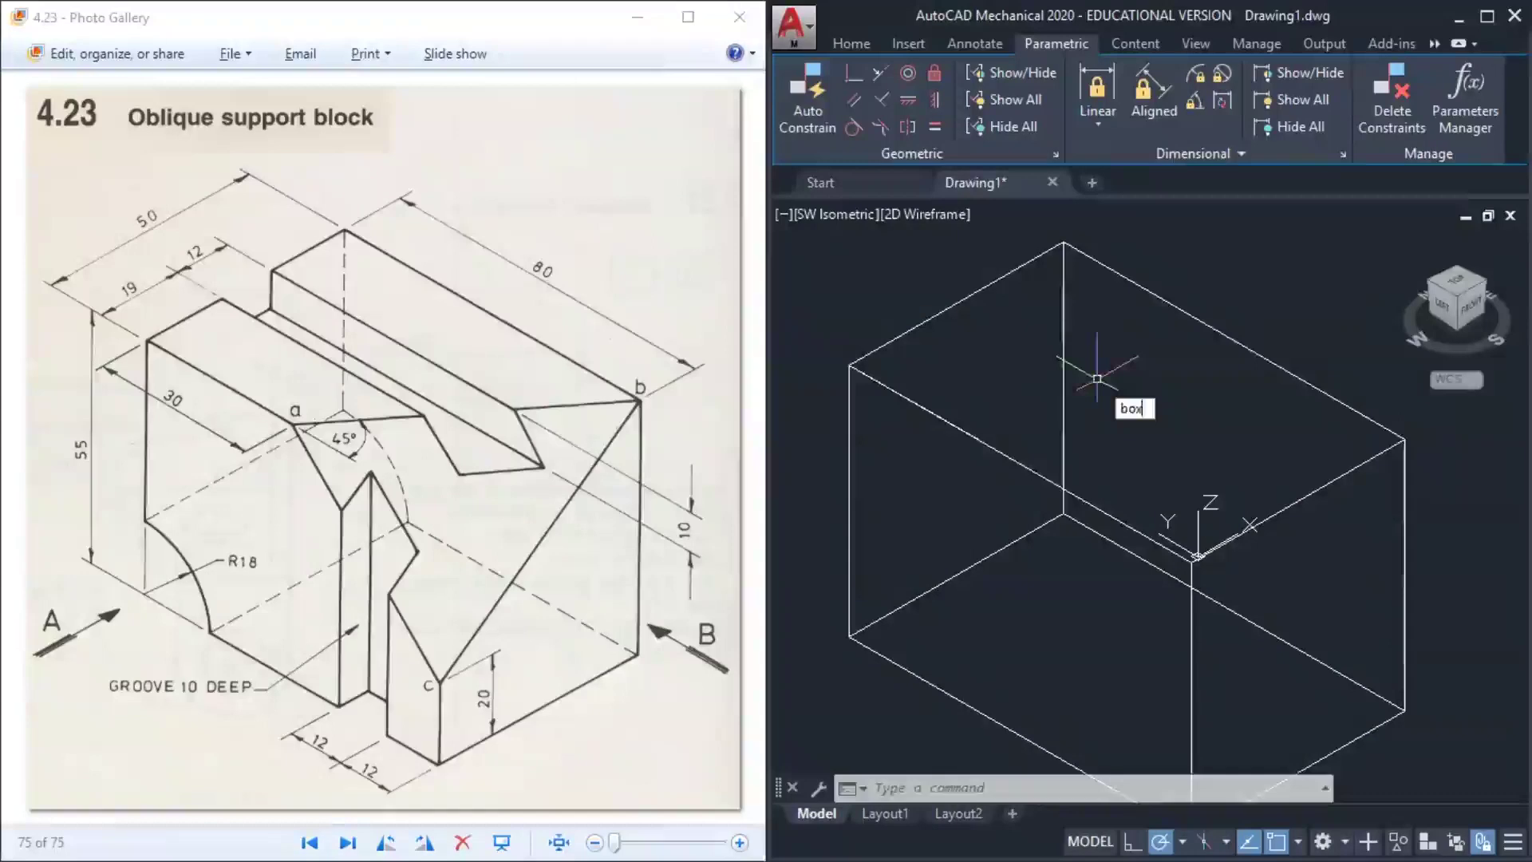
{"action": "key", "text": "Return"}
{"action": "left_click", "coordinate": [968, 369]}
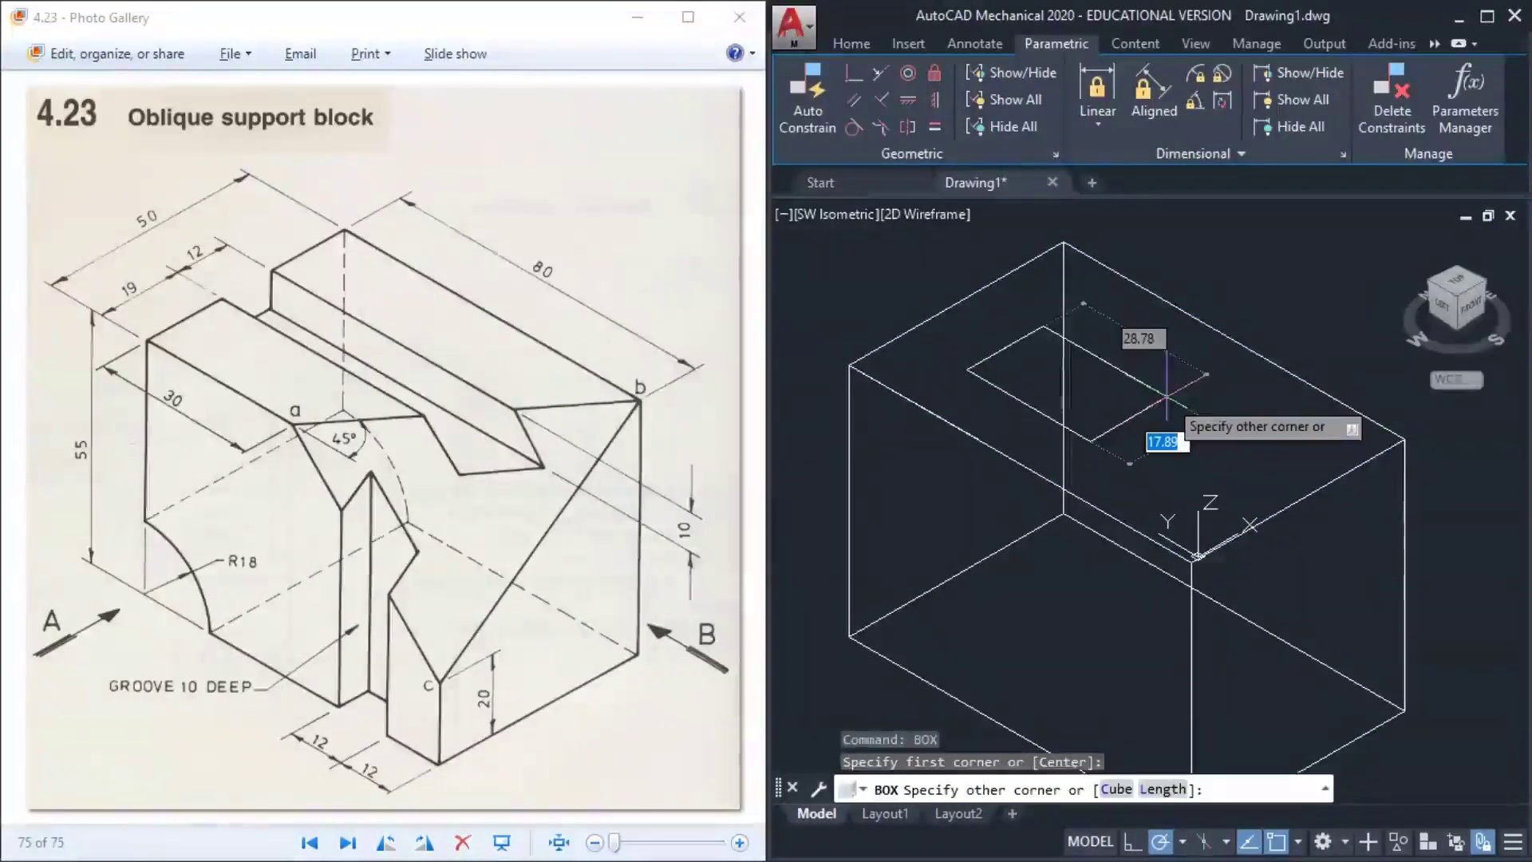
{"action": "type", "text": "12"}
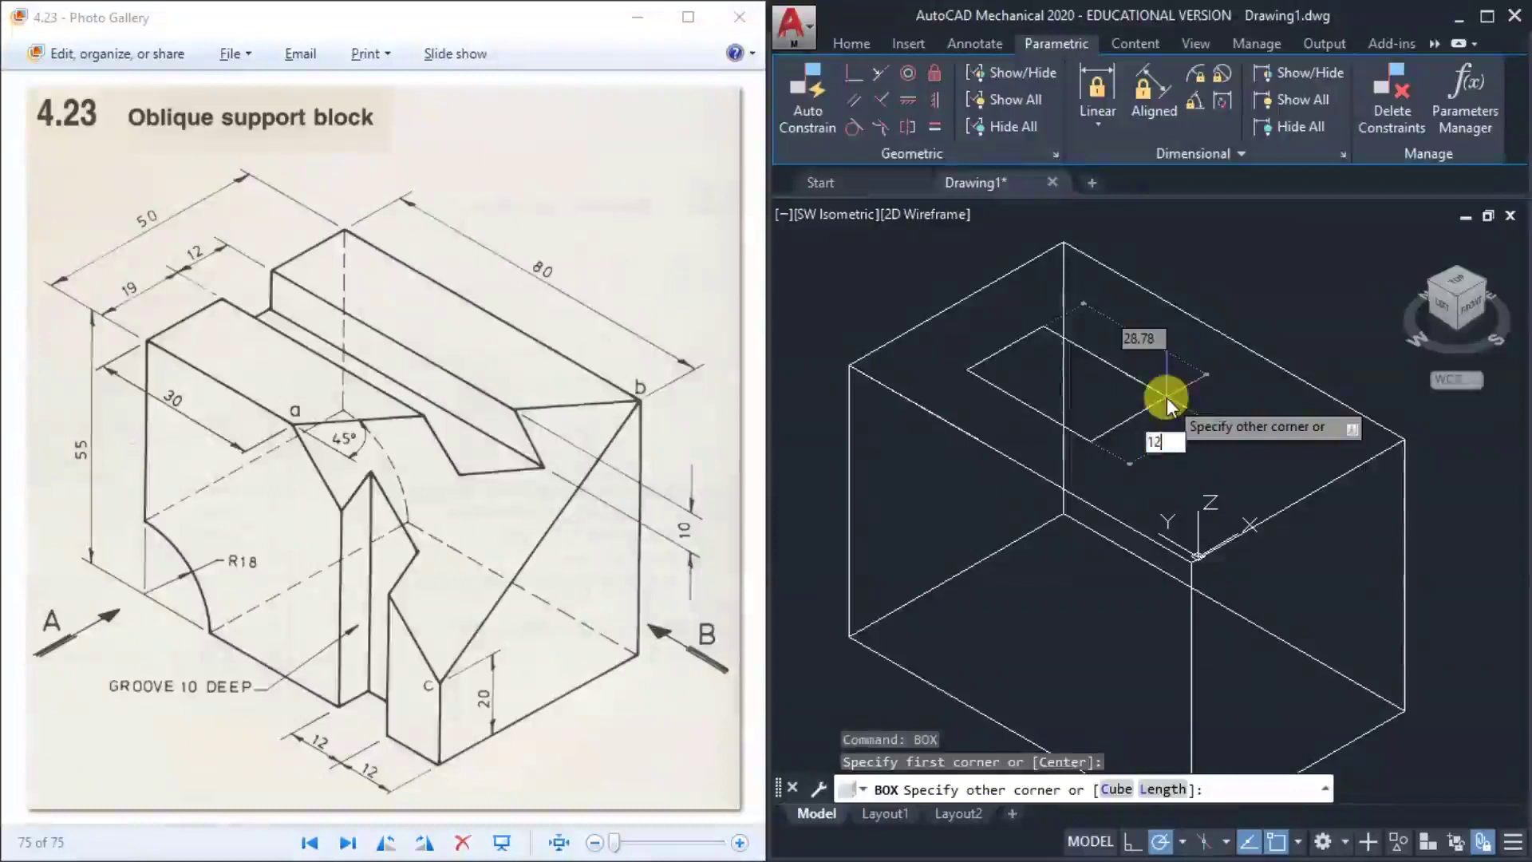
{"action": "key", "text": "Tab"}
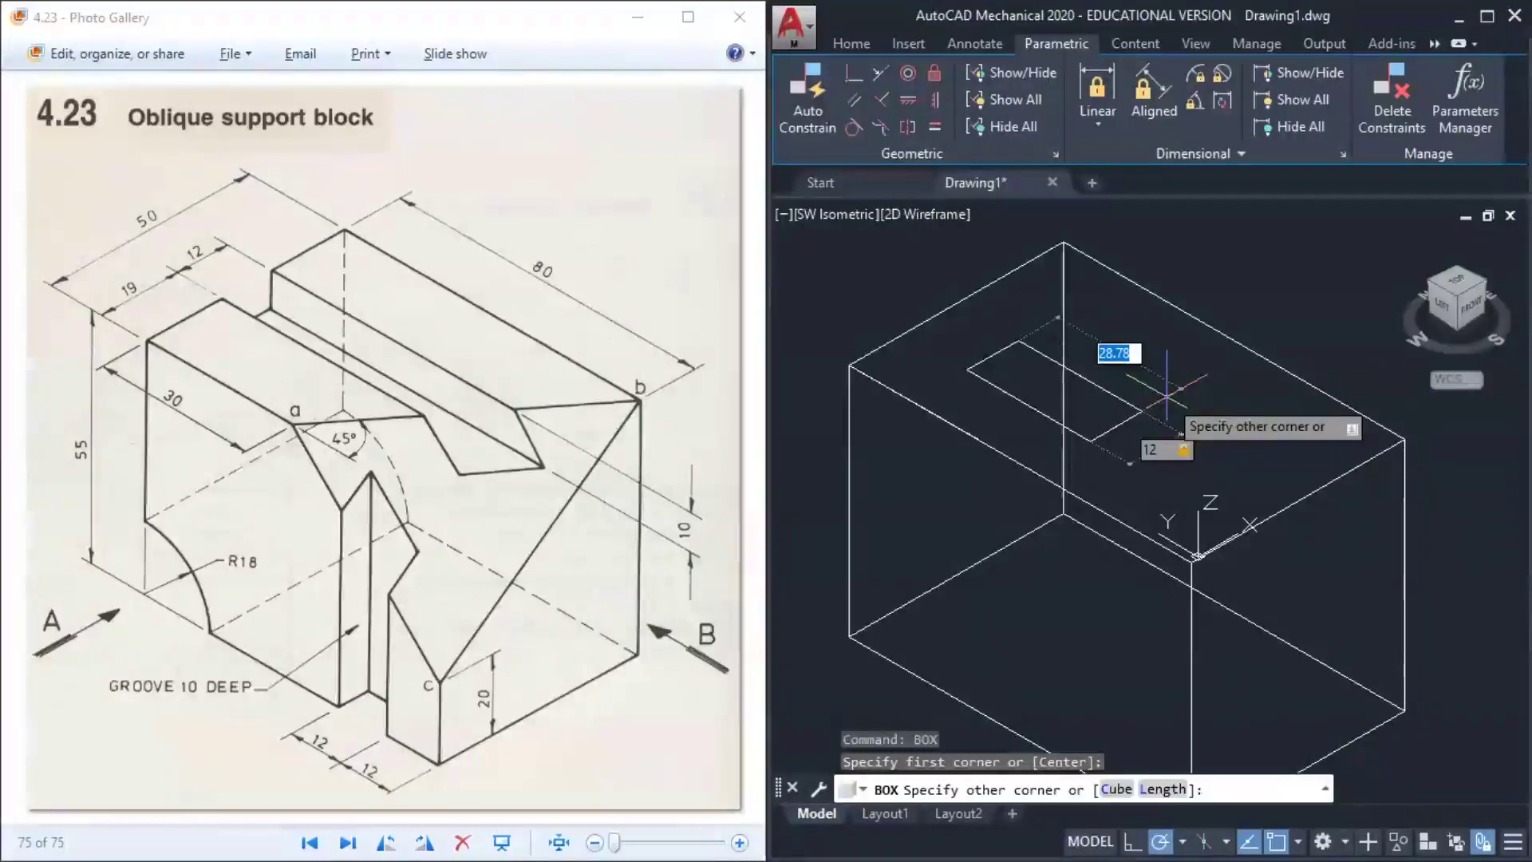
{"action": "type", "text": "80"}
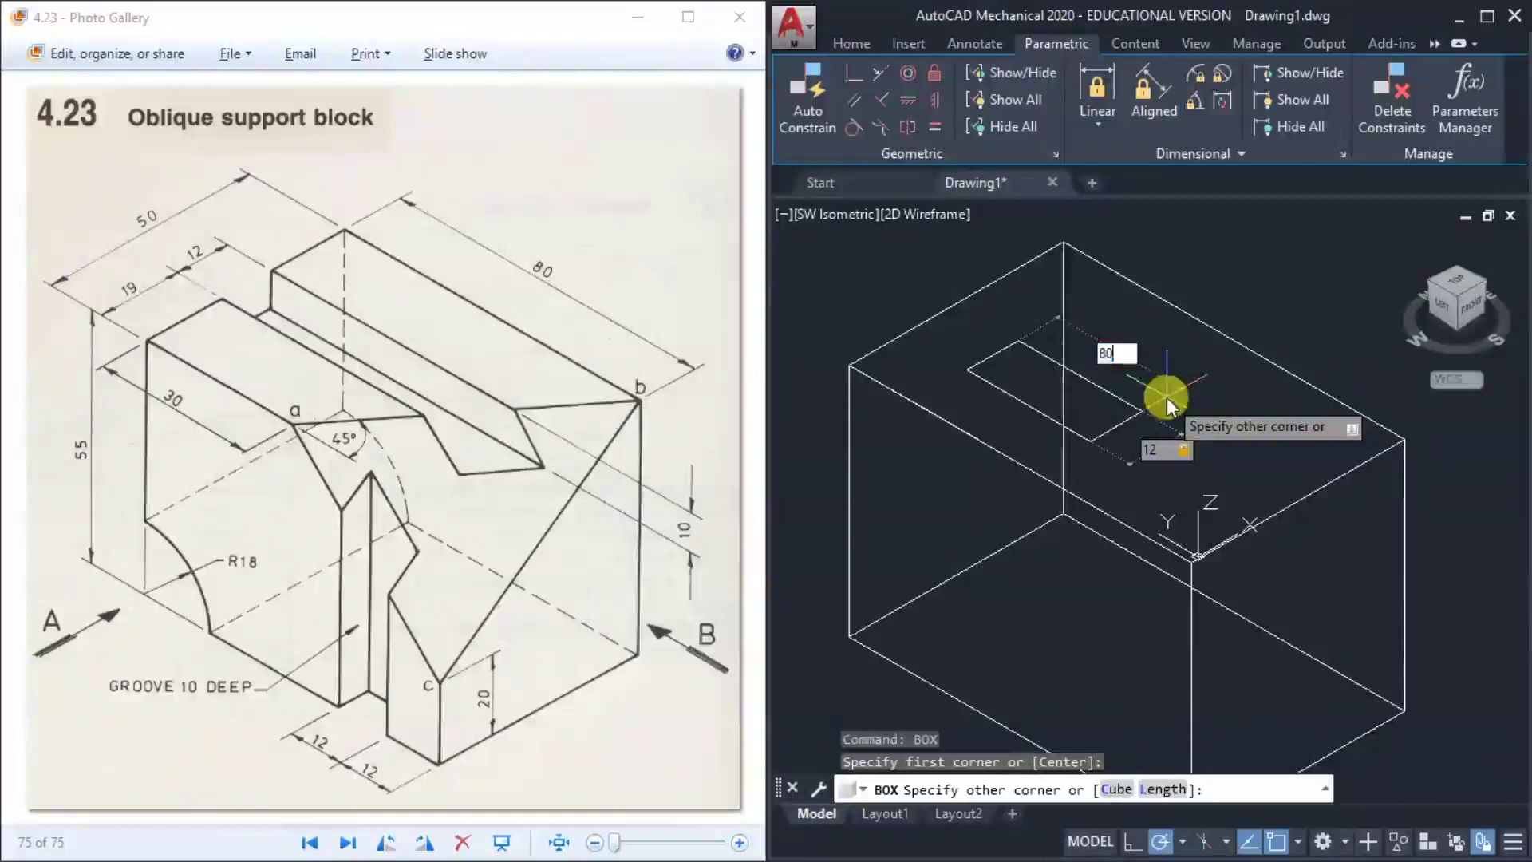
{"action": "key", "text": "Return"}
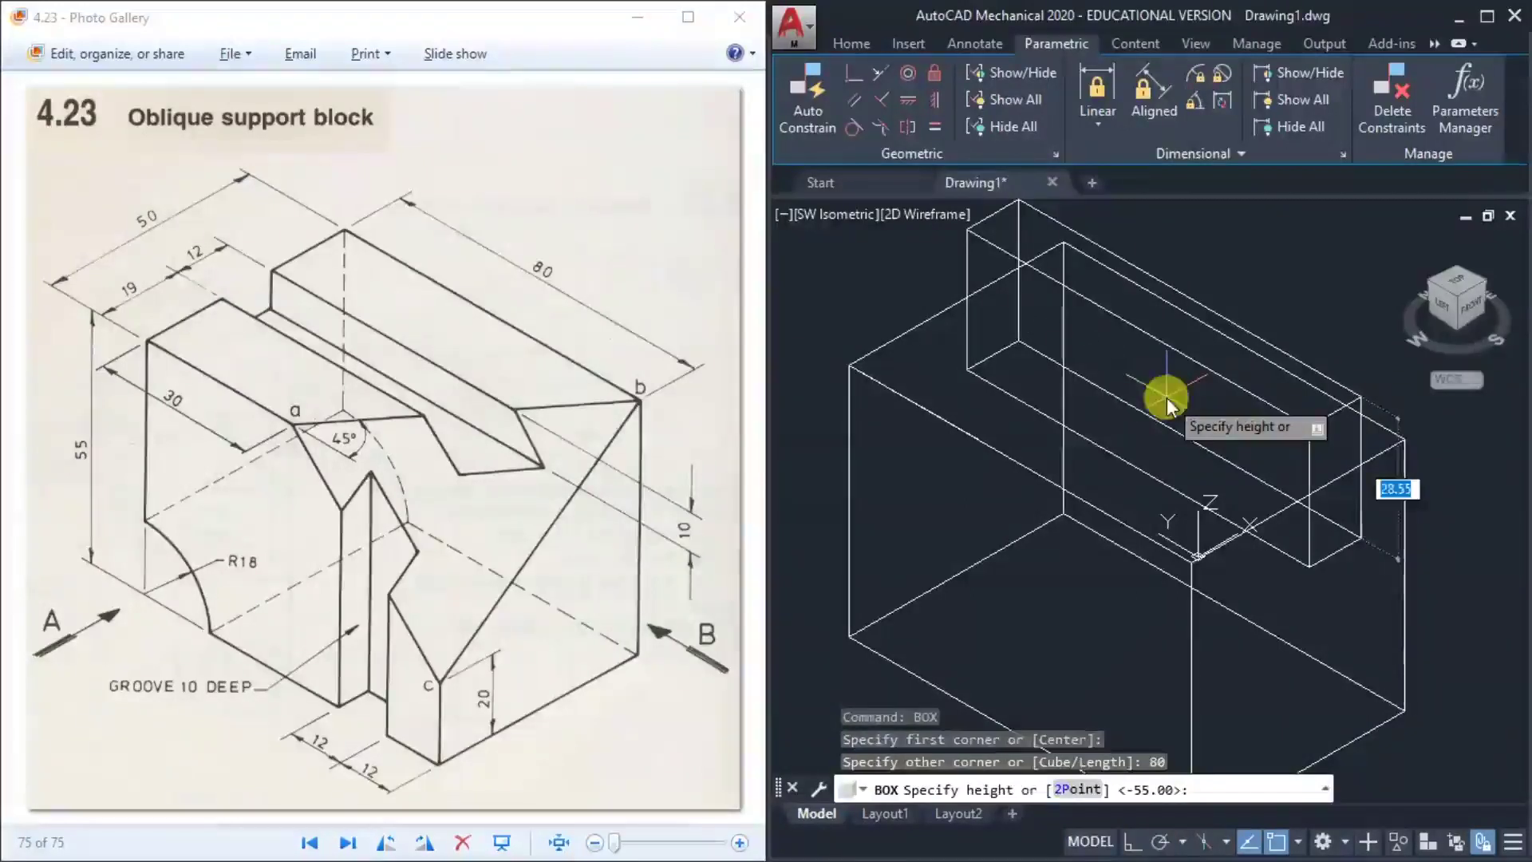
{"action": "key", "text": "Return"}
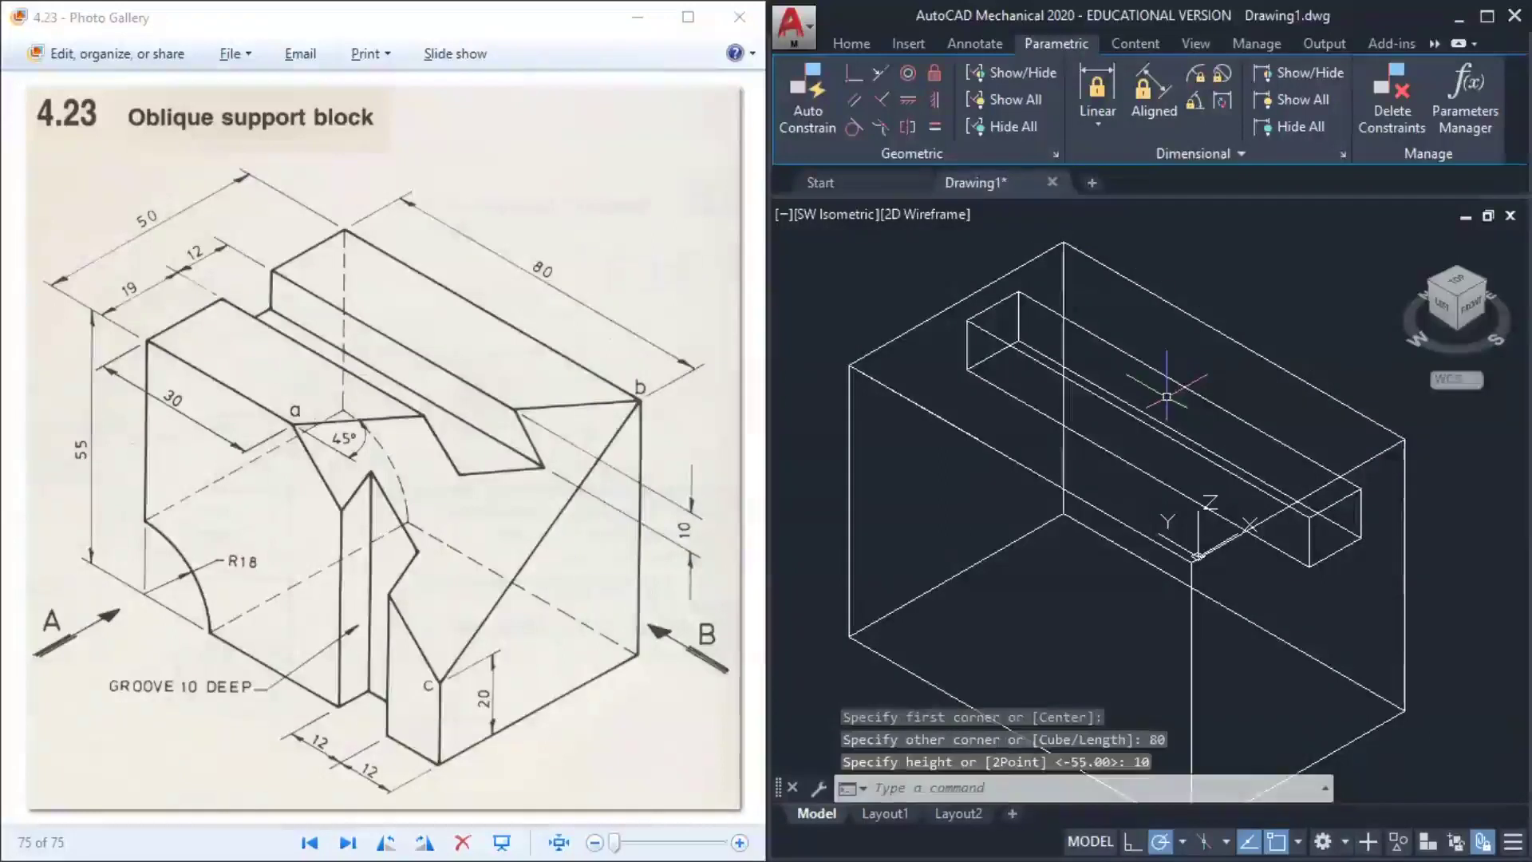
Move the horizontal groove box by its upper end edge's midpoint to the midpoint of the large box's 50 mm top edge
{"action": "left_click", "coordinate": [1199, 396]}
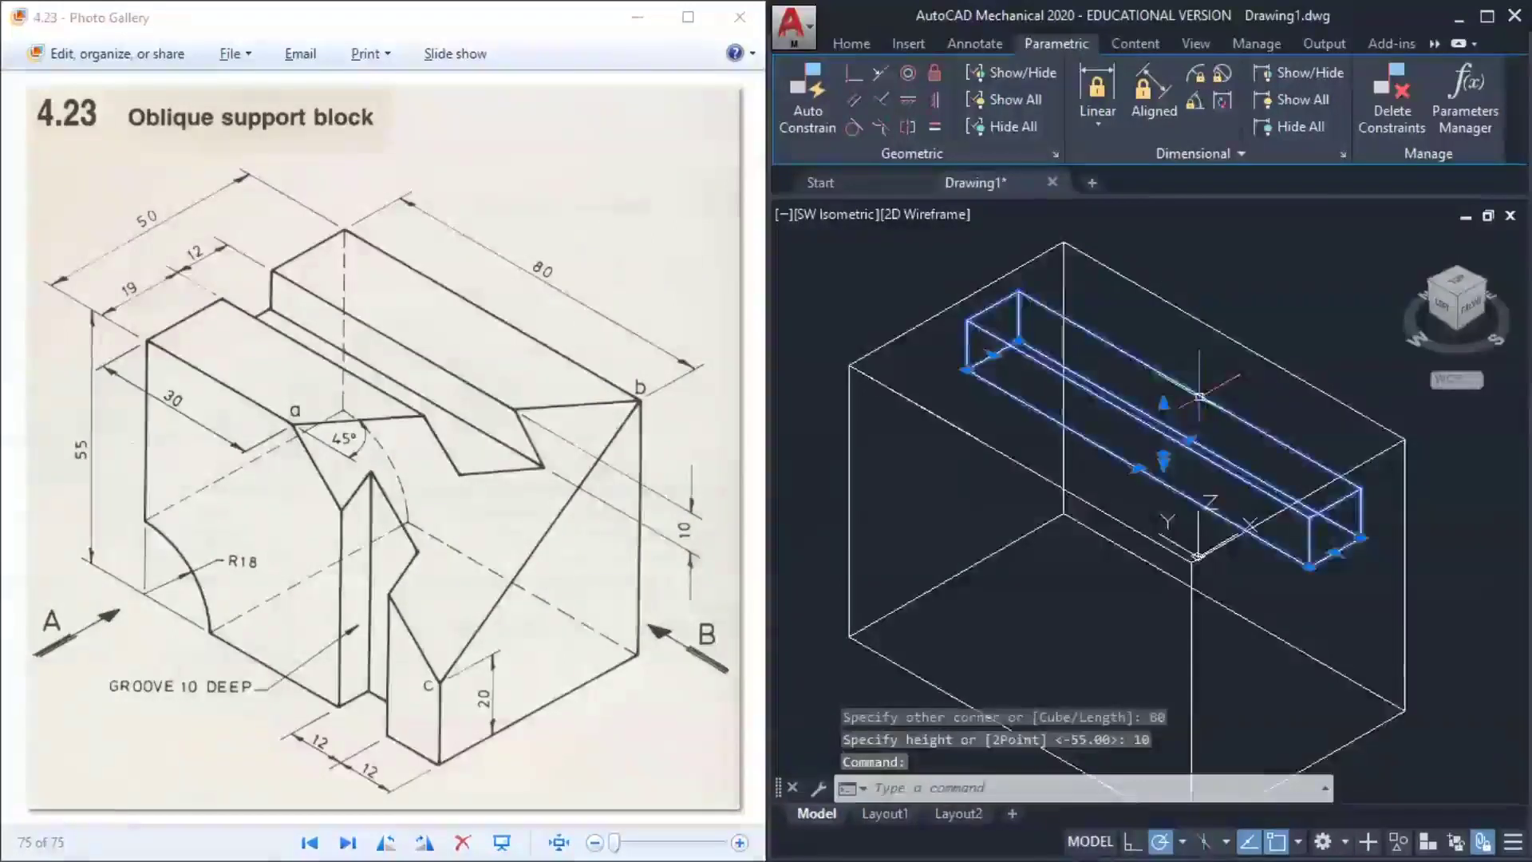
{"action": "scroll", "coordinate": [983, 320], "scroll_direction": "up", "scroll_amount": 2}
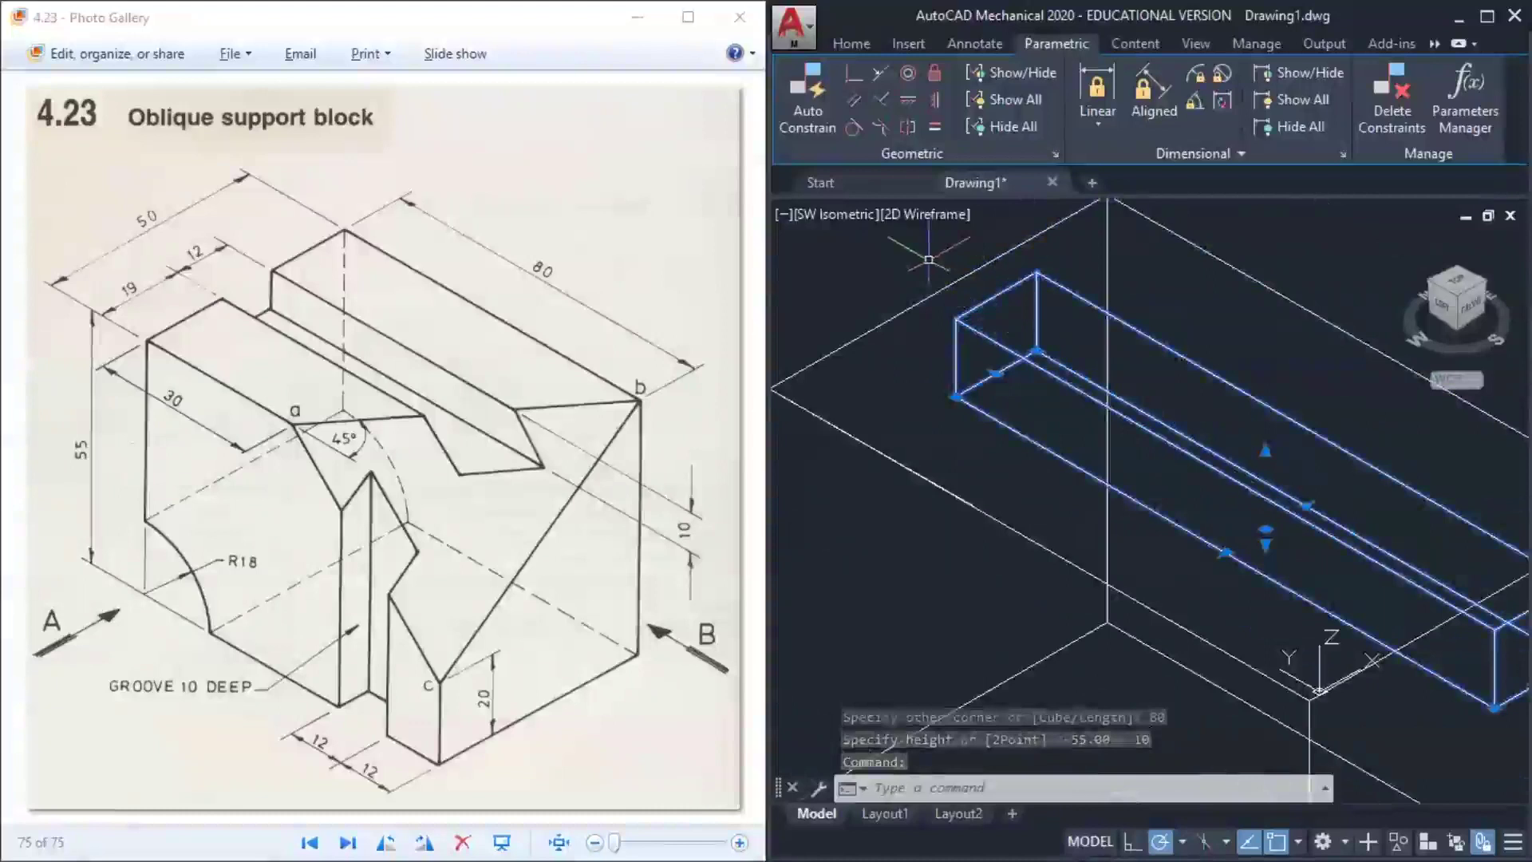
{"action": "type", "text": "m"}
{"action": "key", "text": "Return"}
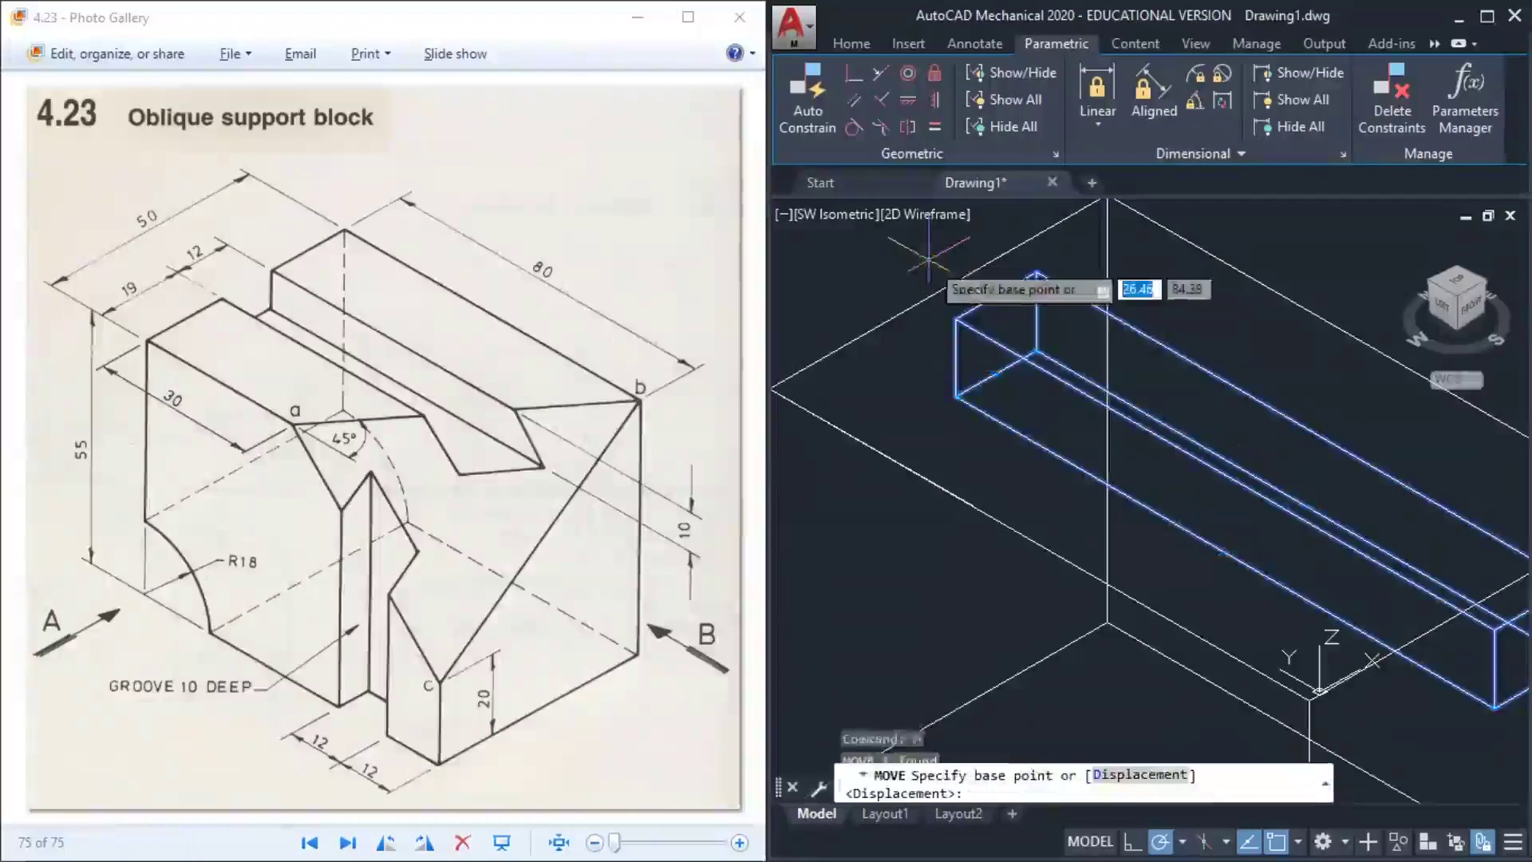
{"action": "left_click", "coordinate": [997, 295]}
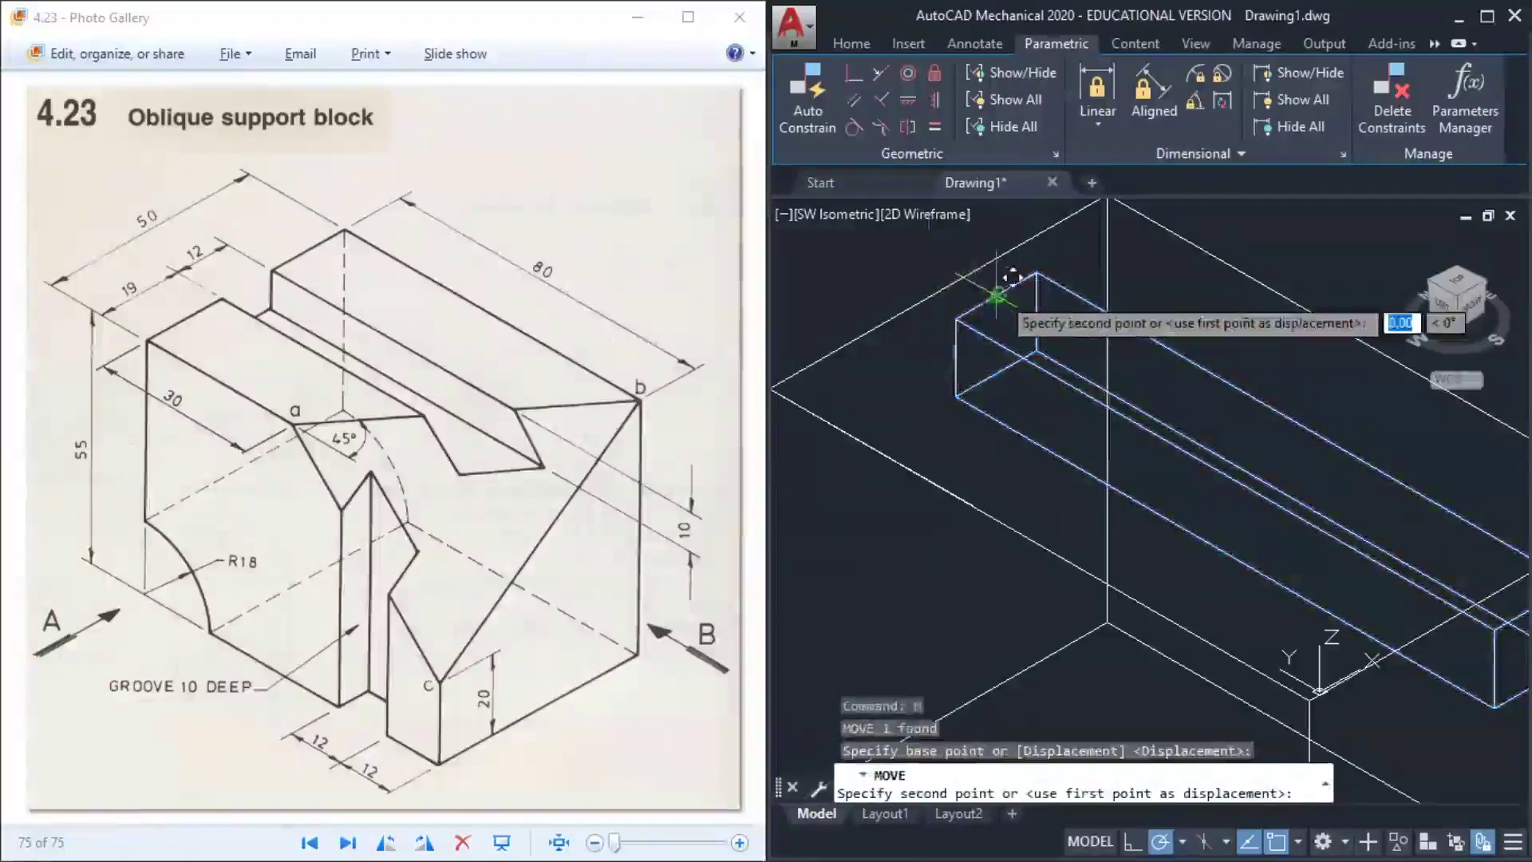
{"action": "left_click", "coordinate": [852, 45]}
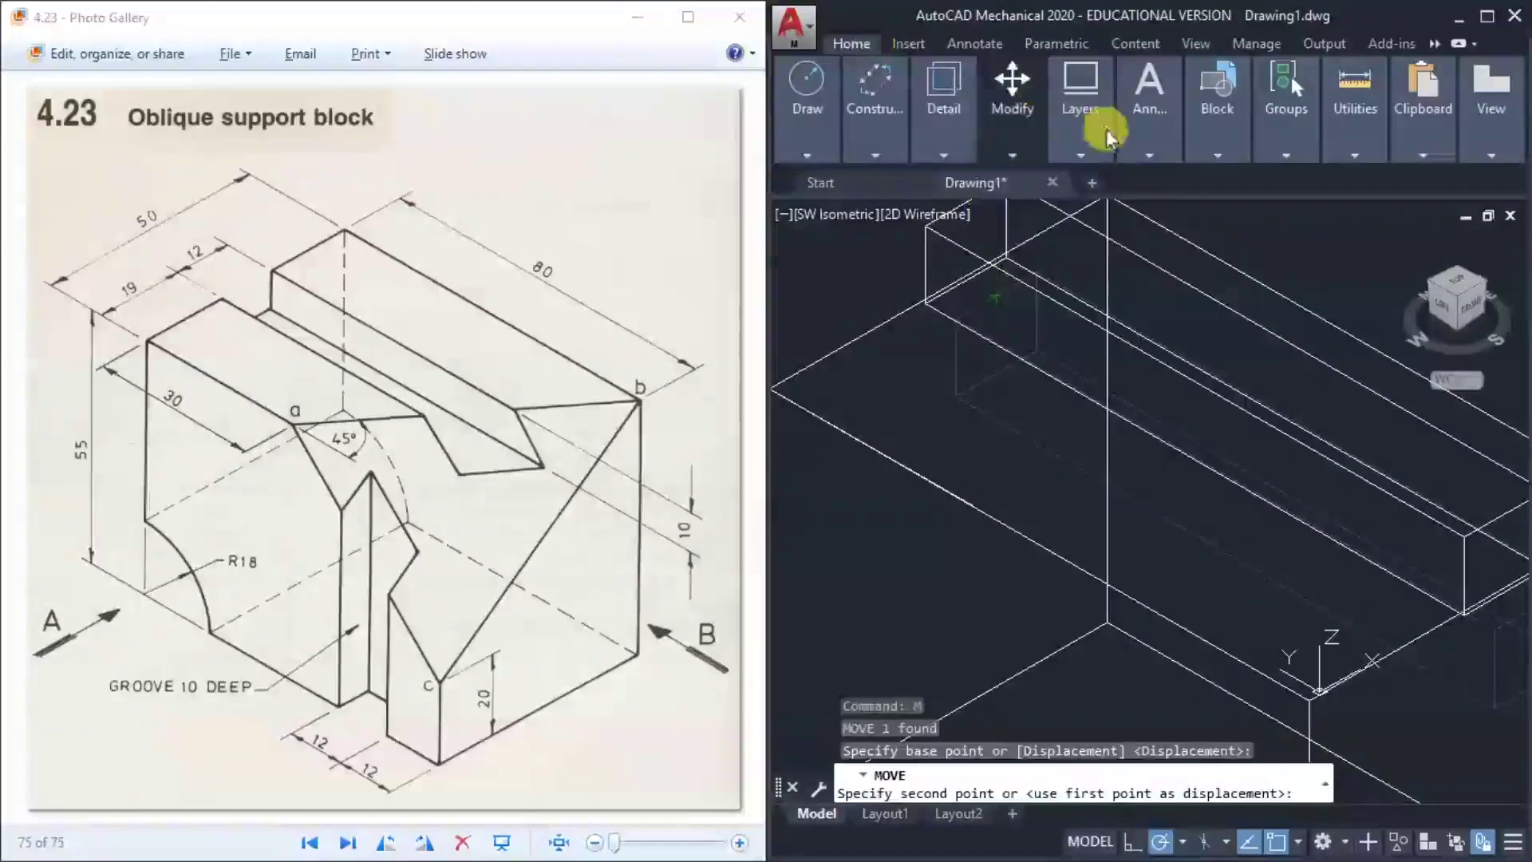
{"action": "left_click", "coordinate": [993, 142]}
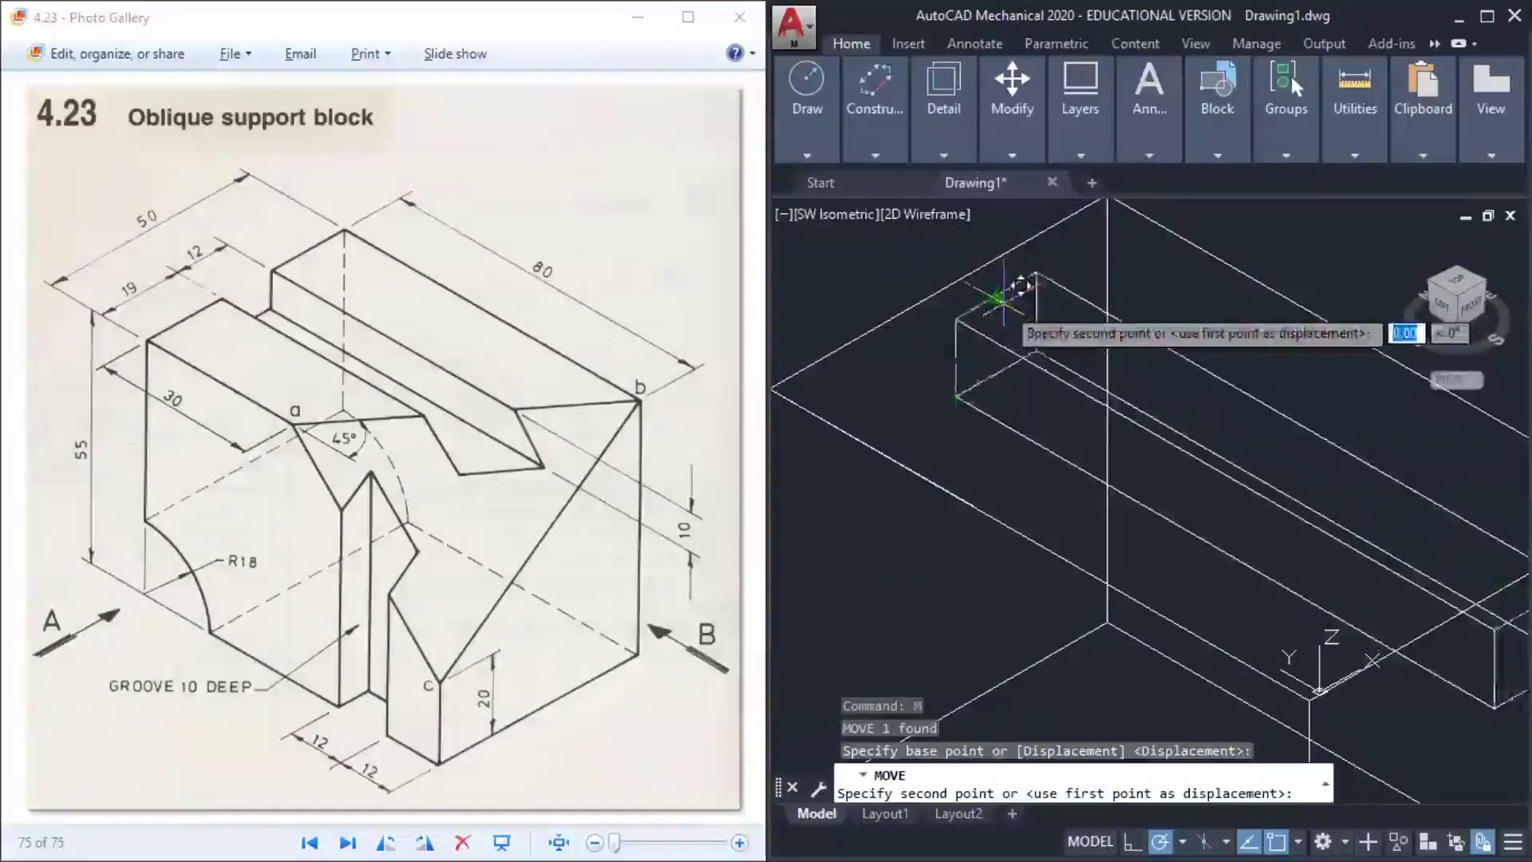
{"action": "left_click", "coordinate": [941, 287]}
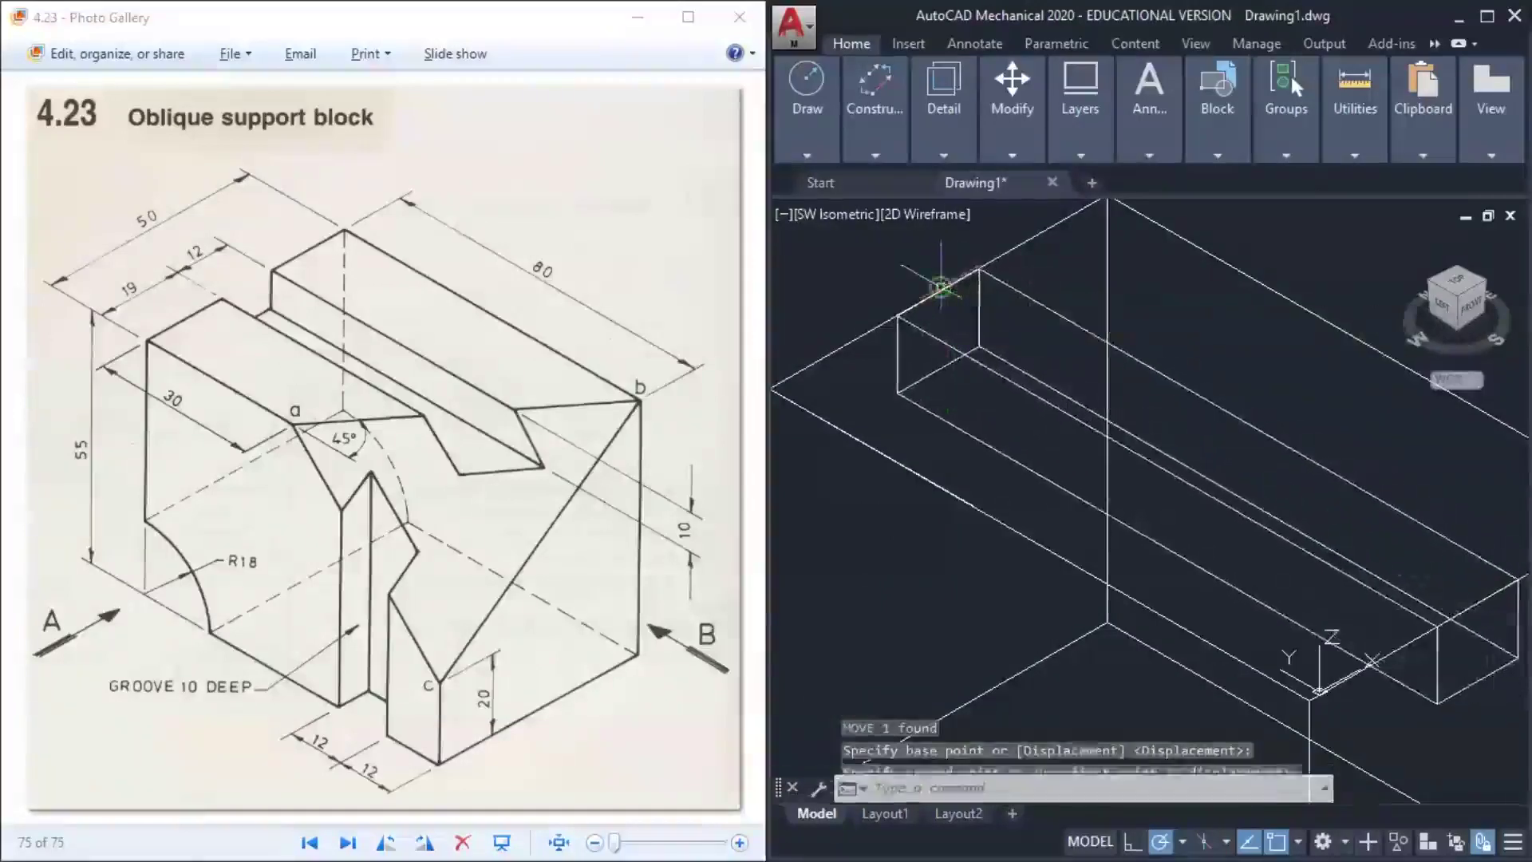
{"action": "scroll", "coordinate": [1166, 383], "scroll_direction": "down", "scroll_amount": 4}
{"action": "scroll", "coordinate": [1194, 470], "scroll_direction": "up", "scroll_amount": 4}
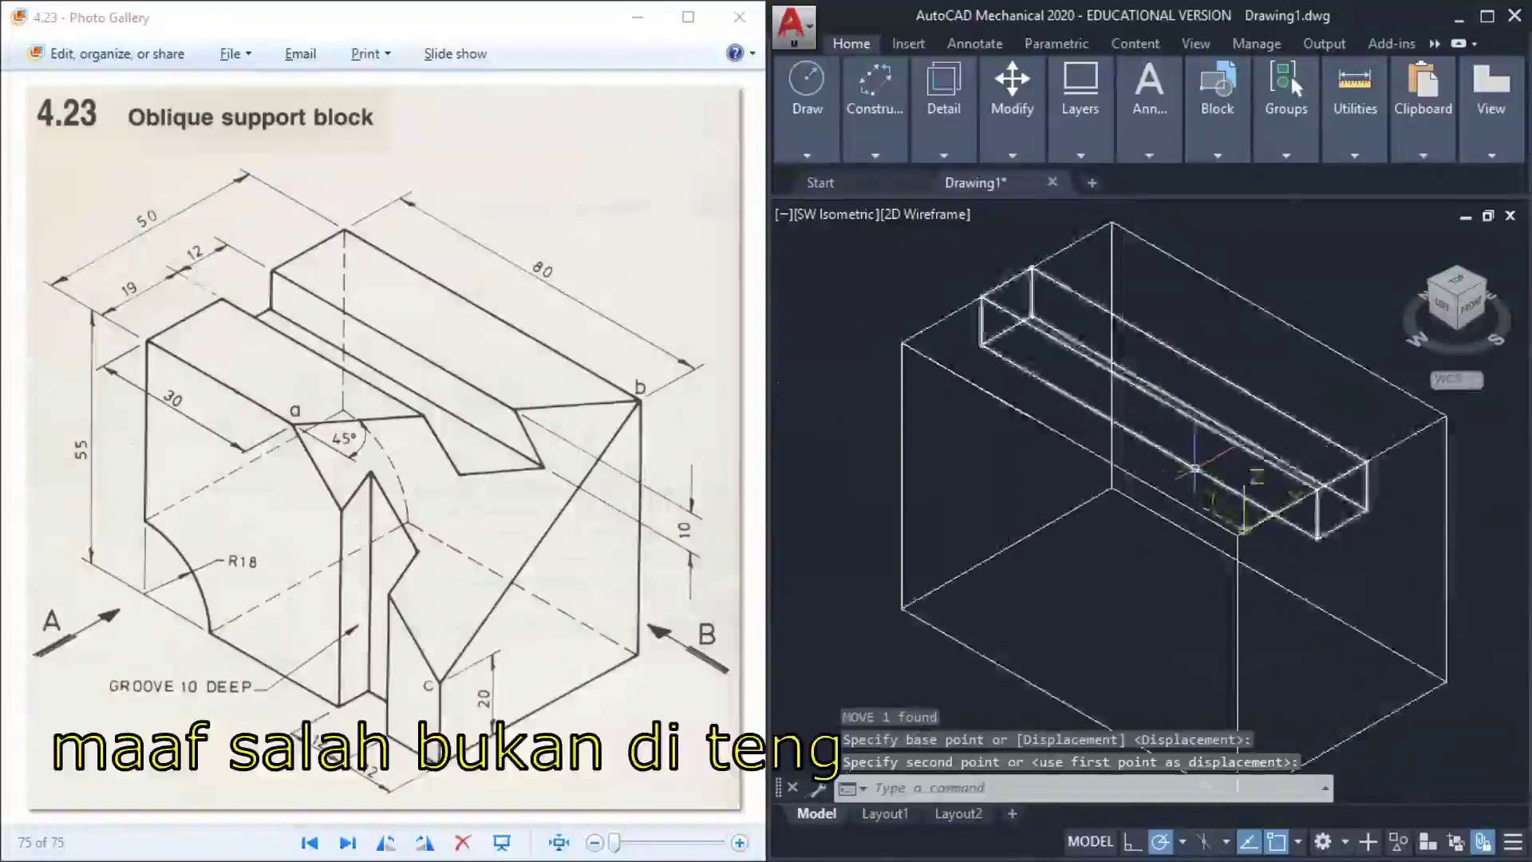
{"action": "scroll", "coordinate": [1194, 470], "scroll_direction": "down", "scroll_amount": 3}
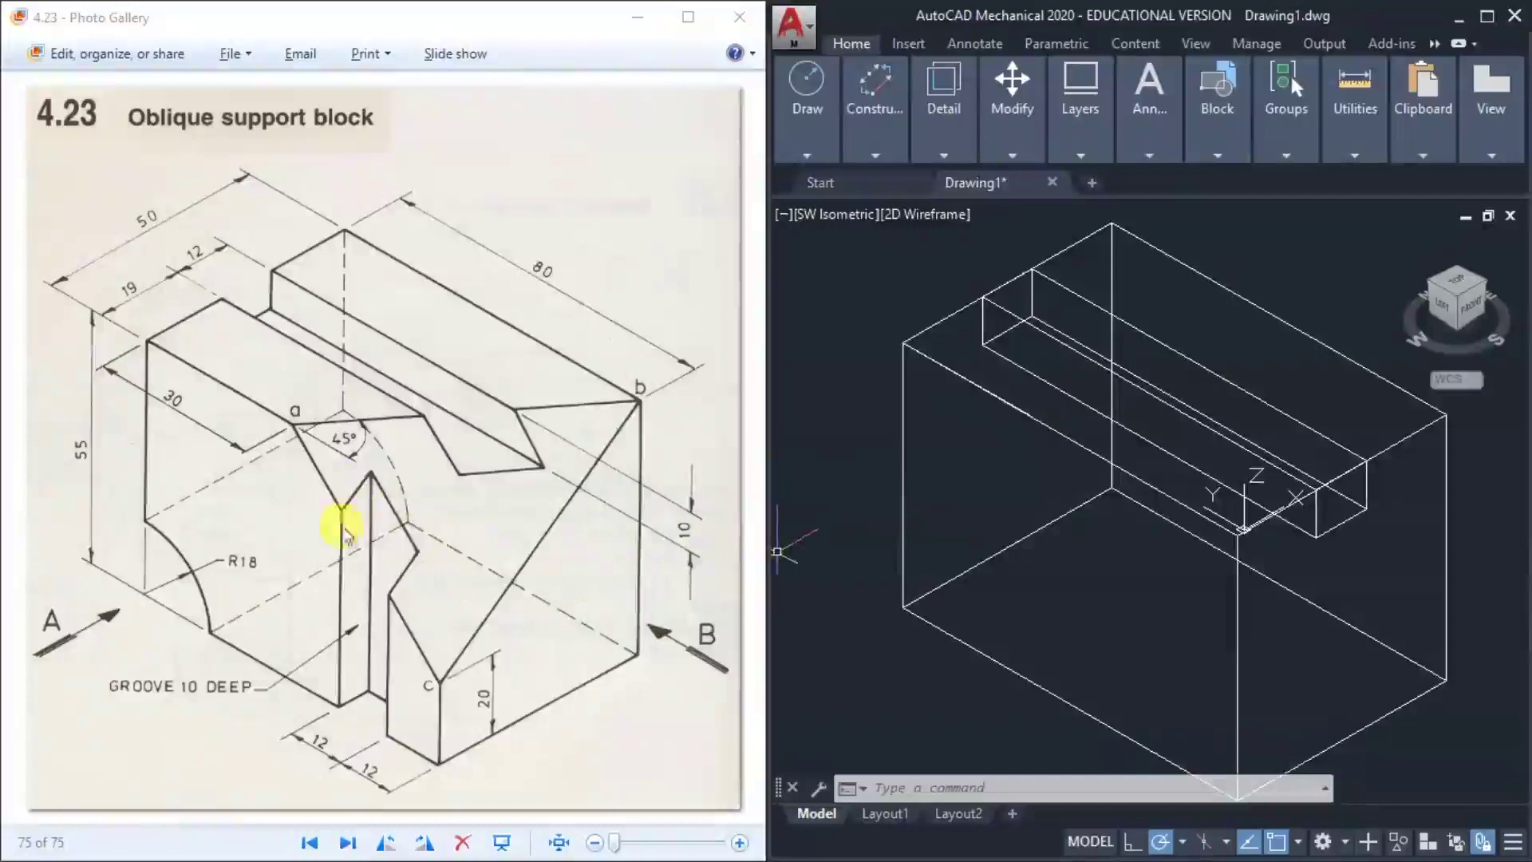
Model a second groove box beside the large box's lower edge, 10 along X, 12 along Y and 55 high
{"action": "left_click", "coordinate": [383, 619]}
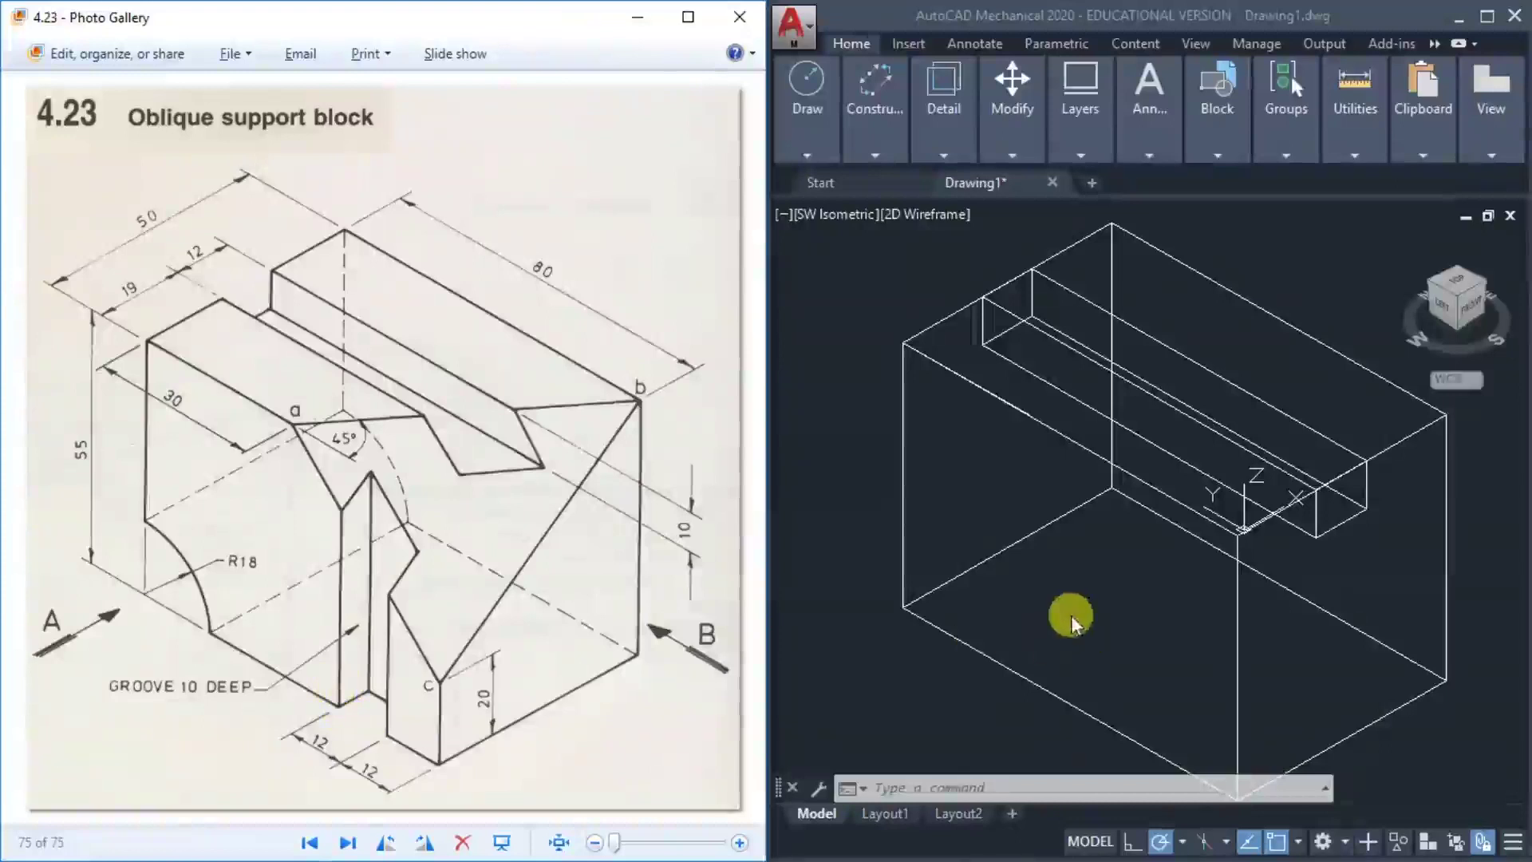
{"action": "left_click", "coordinate": [1064, 576]}
{"action": "type", "text": "p"}
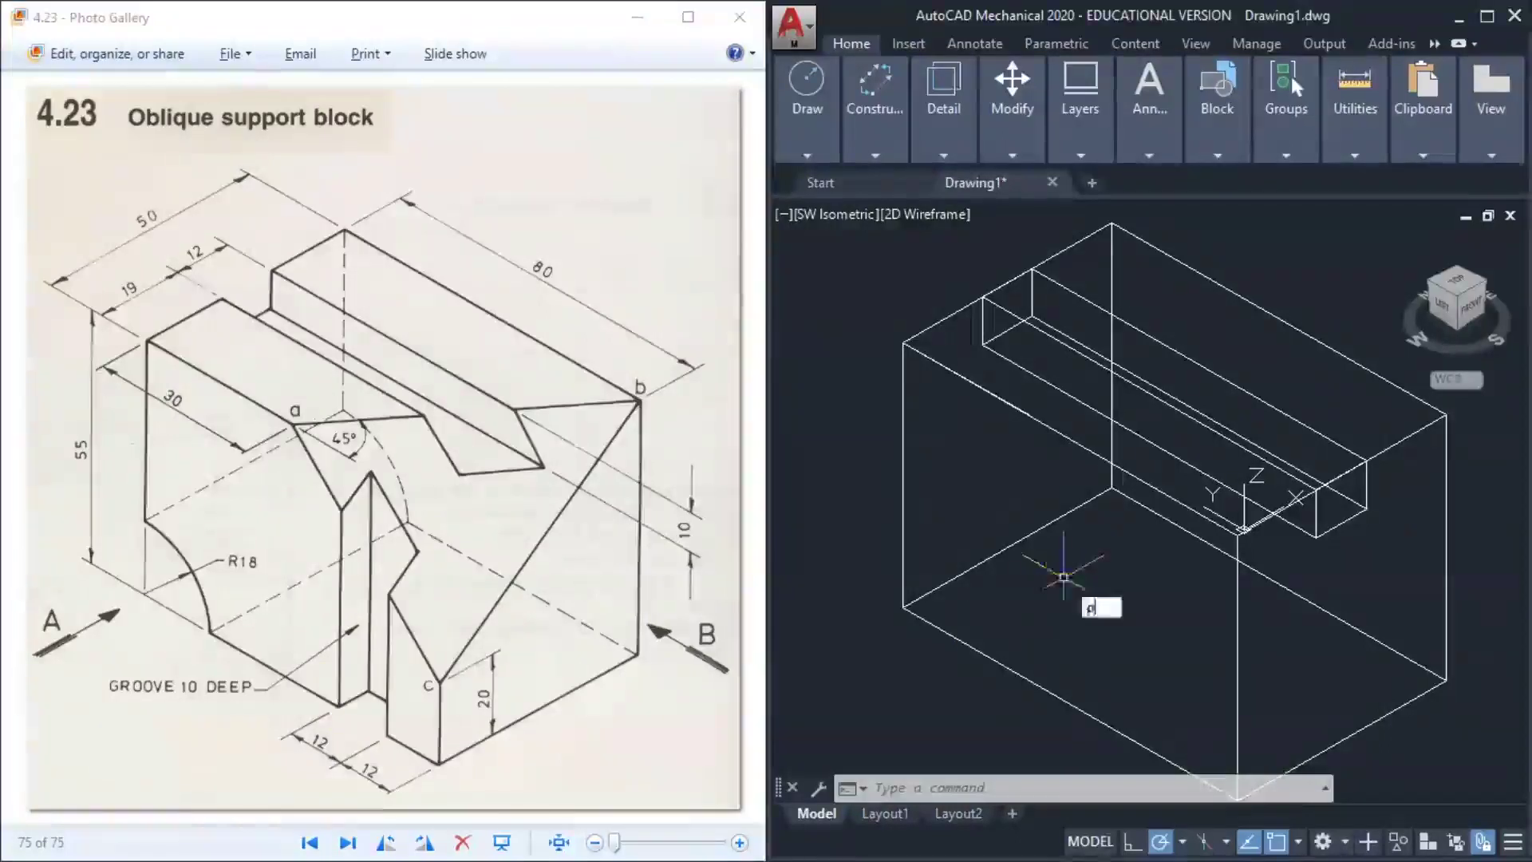
{"action": "key", "text": "Return"}
{"action": "left_click_drag", "start_coordinate": [1157, 619], "coordinate": [1115, 499]}
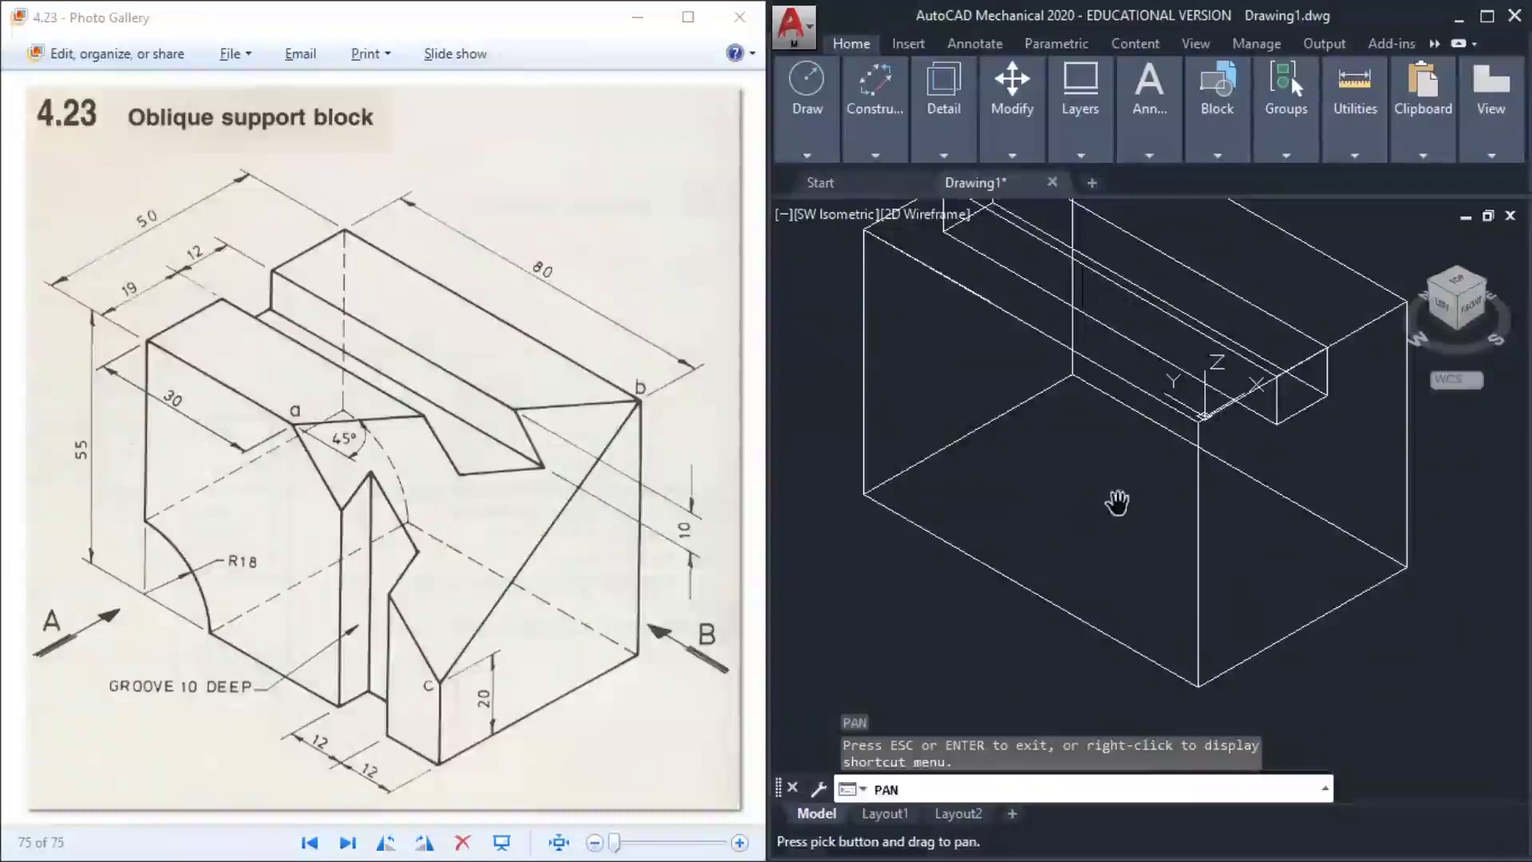
{"action": "key", "text": "Escape"}
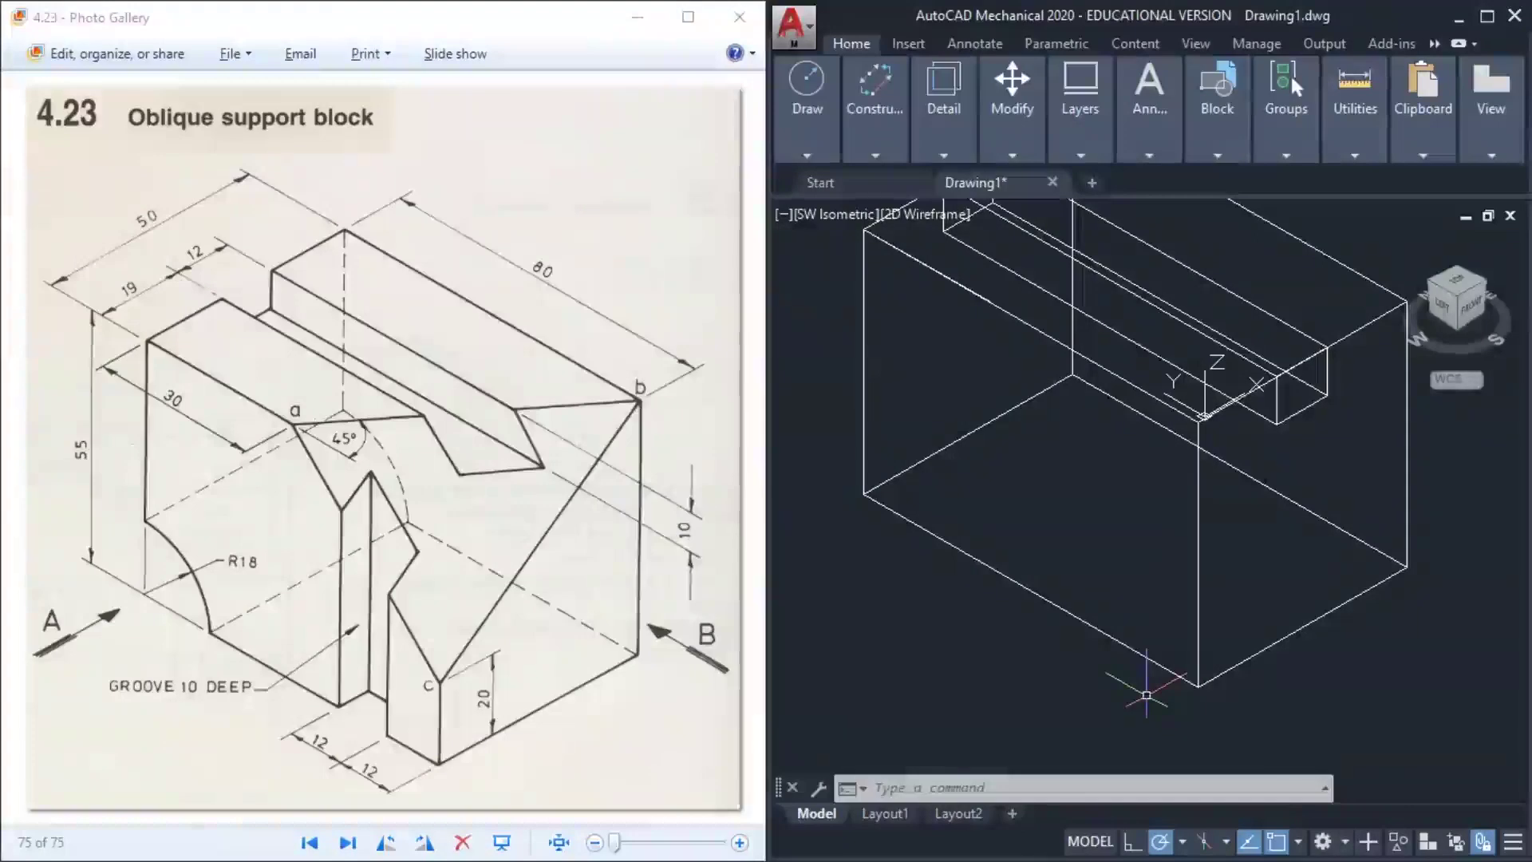
{"action": "type", "text": "BOX"}
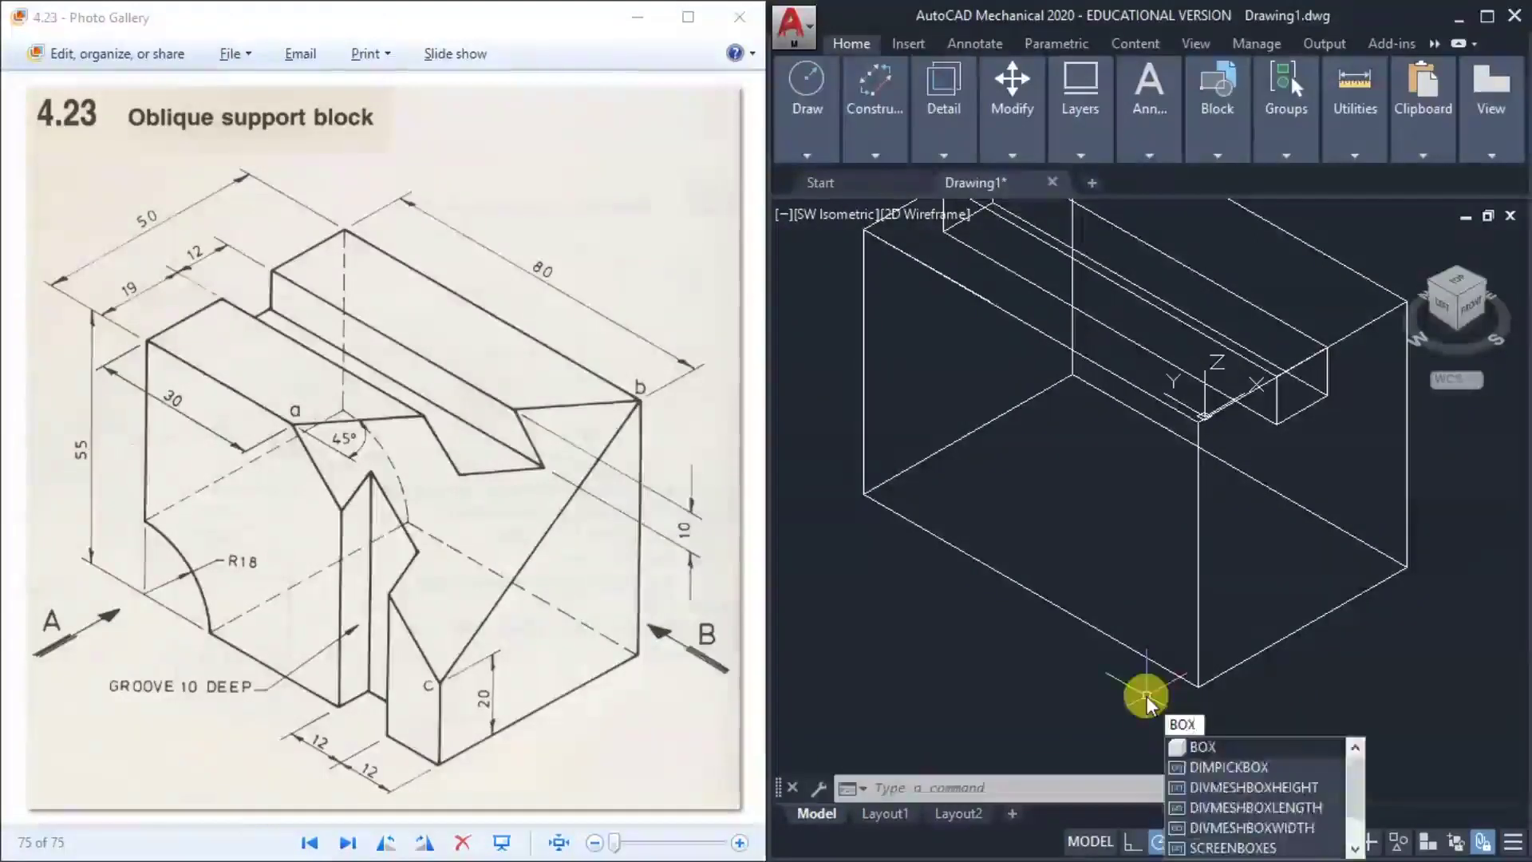
{"action": "key", "text": "Return"}
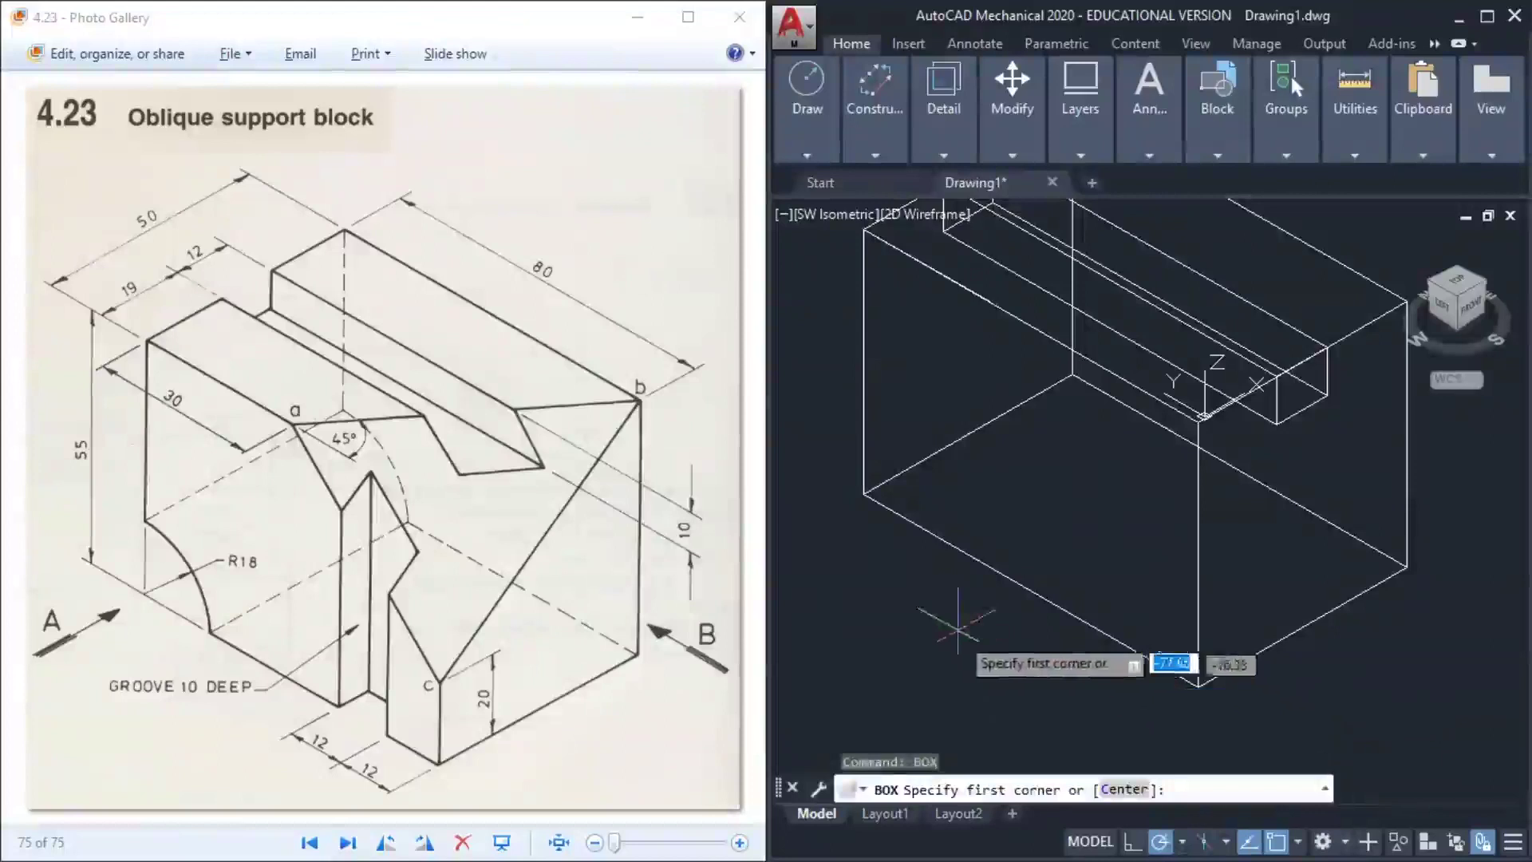
{"action": "left_click", "coordinate": [957, 627]}
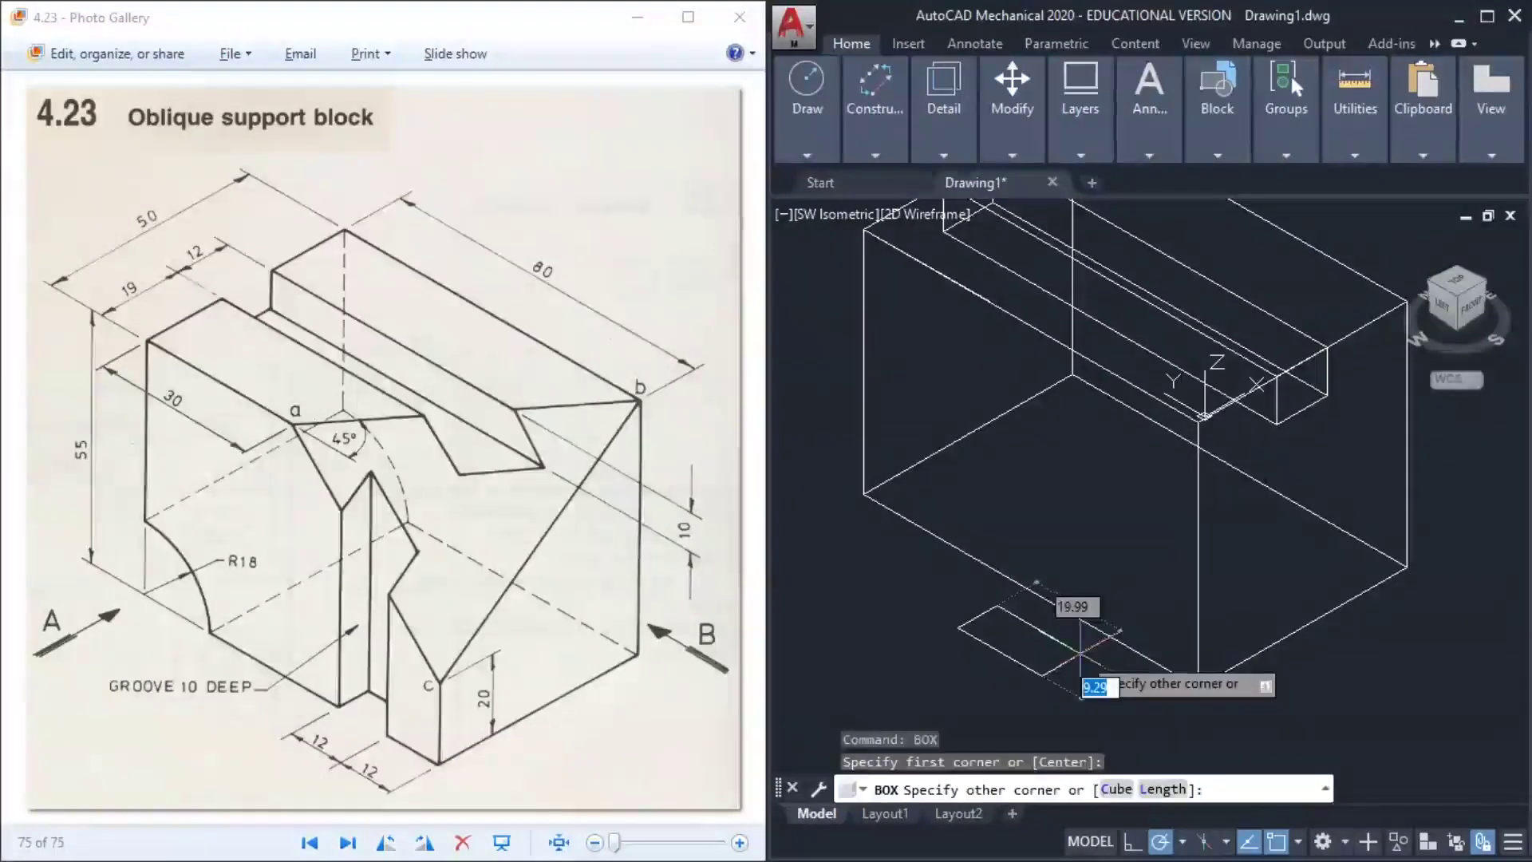
{"action": "type", "text": "10"}
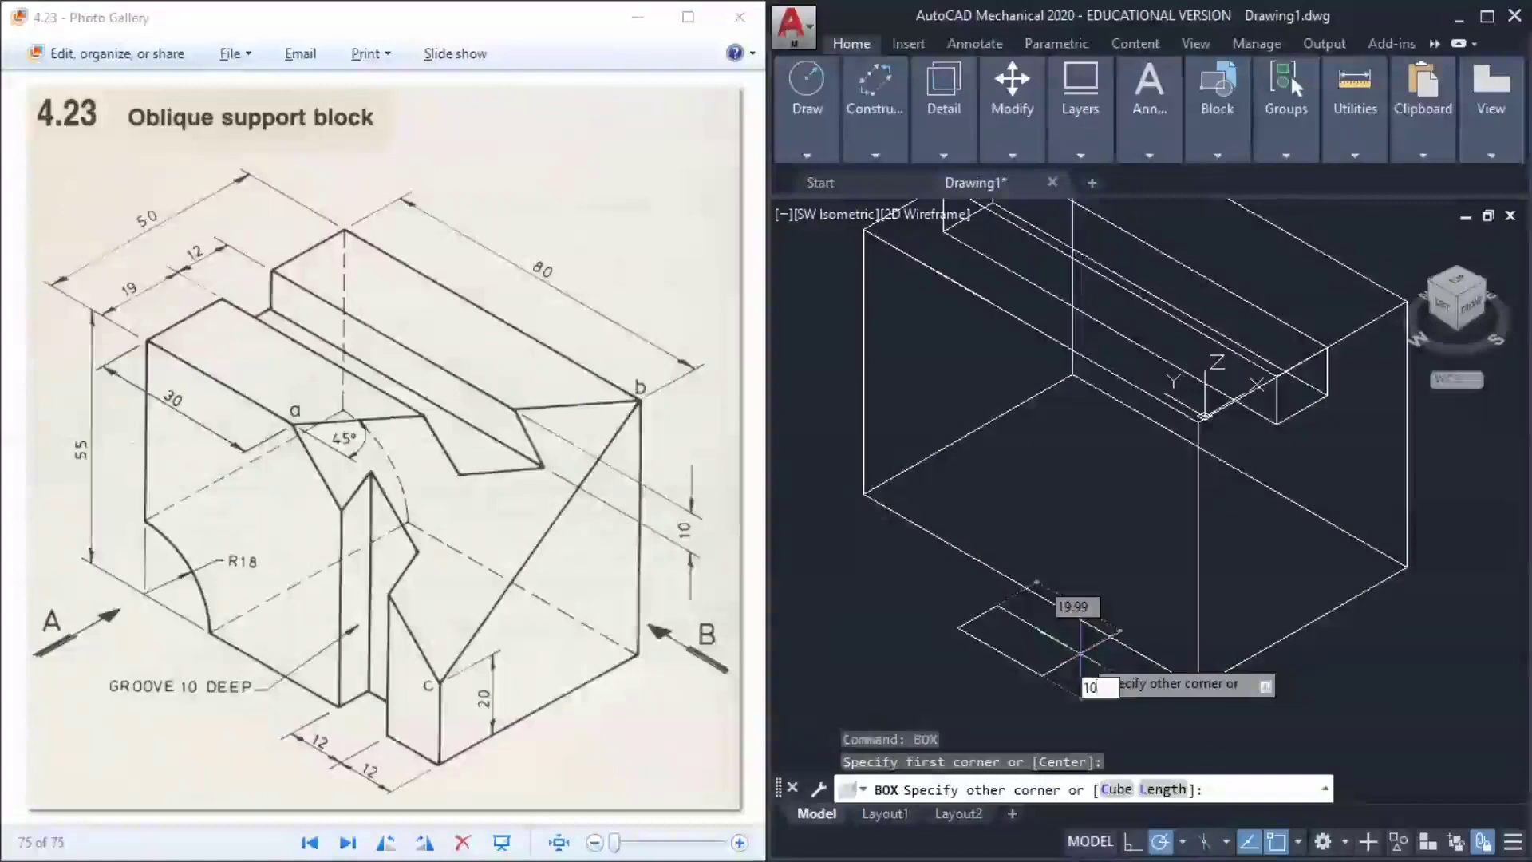
{"action": "key", "text": "Tab"}
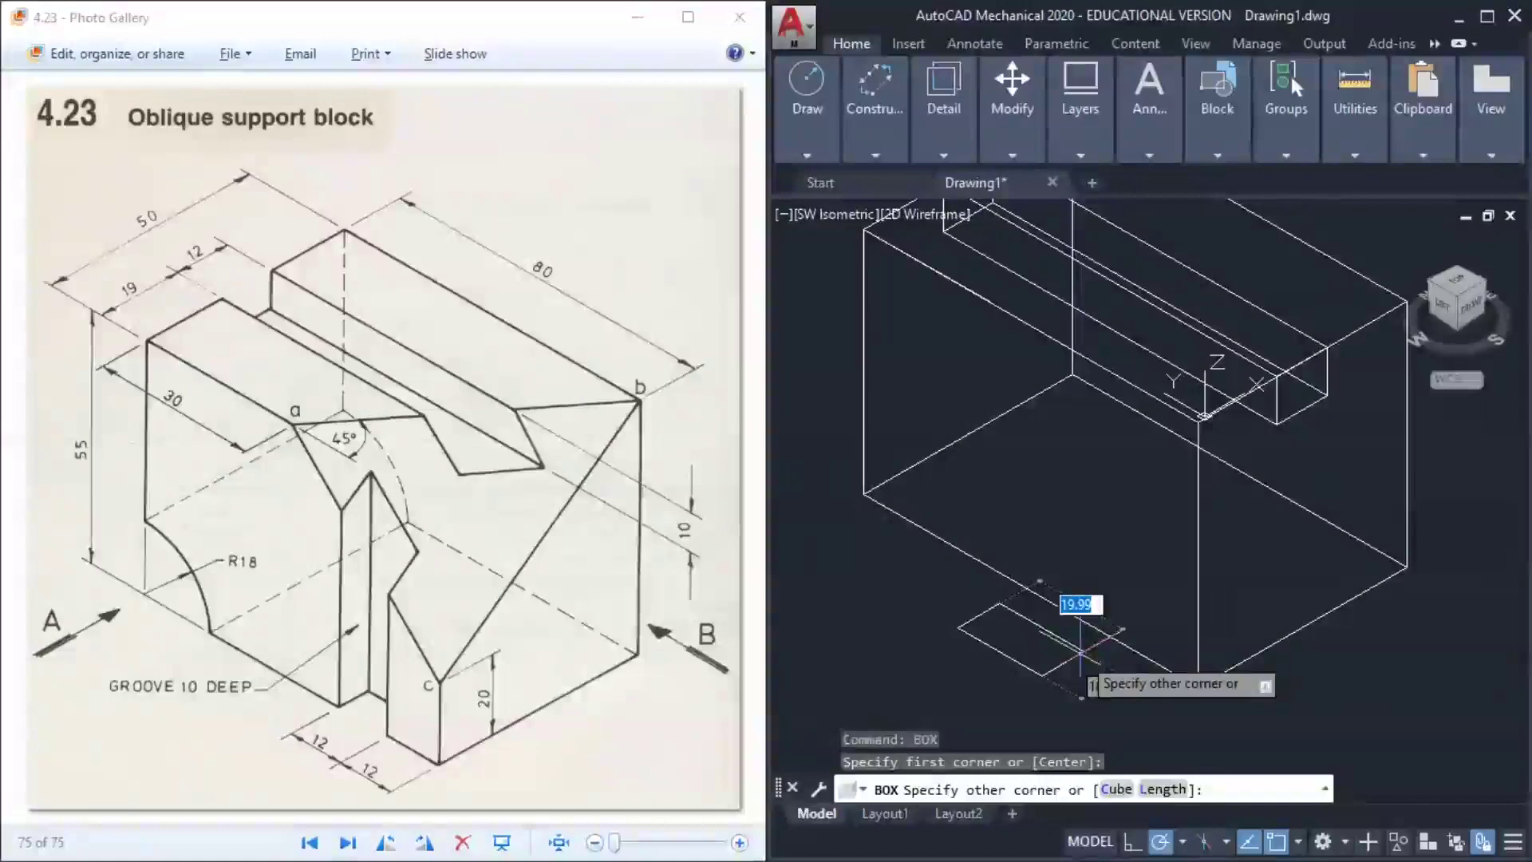
{"action": "type", "text": "1"}
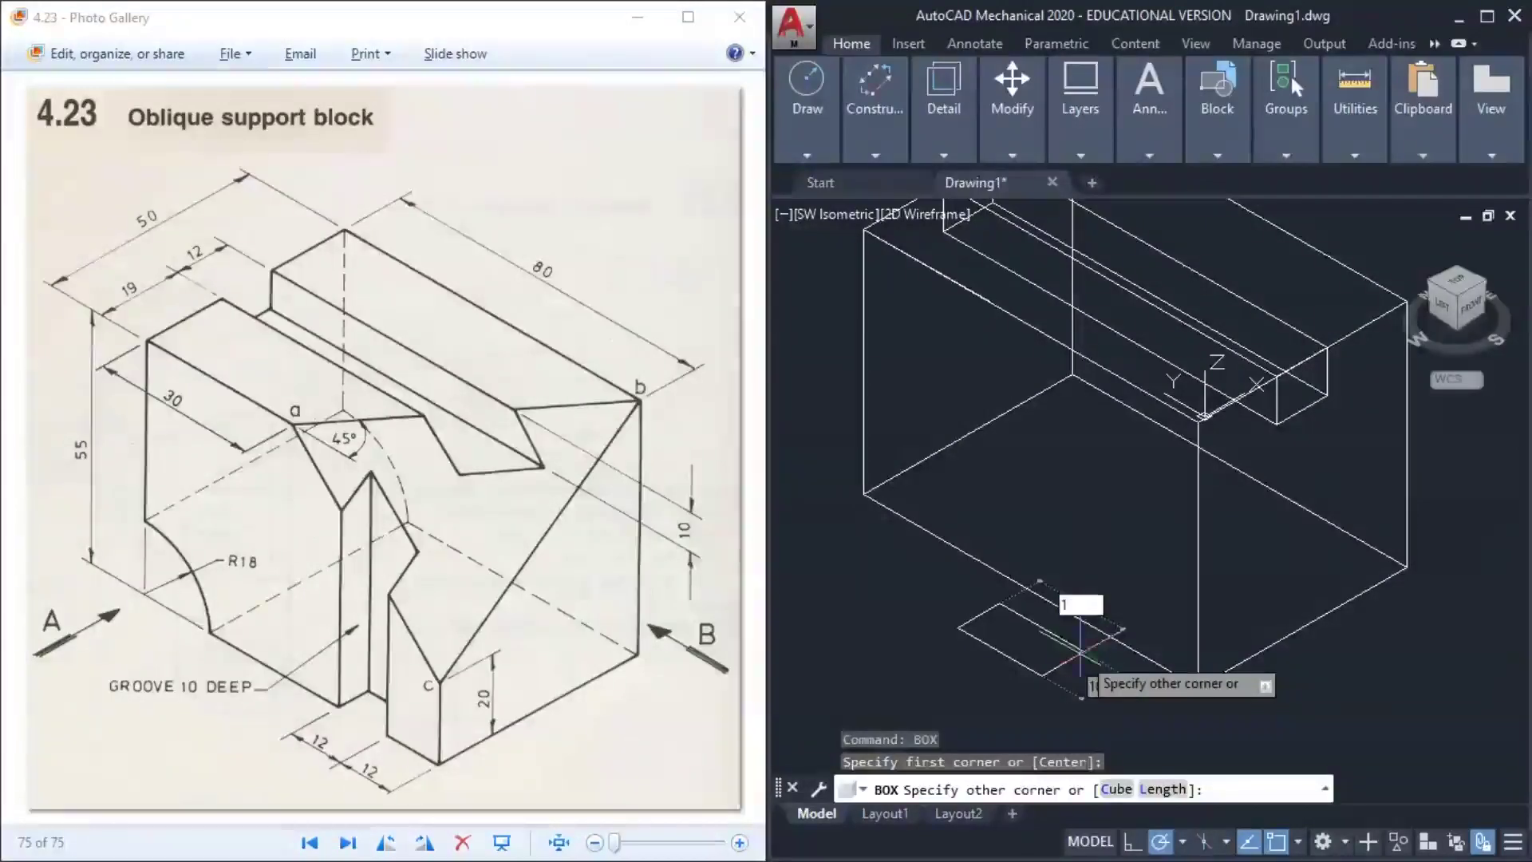
{"action": "type", "text": "2"}
{"action": "key", "text": "Return"}
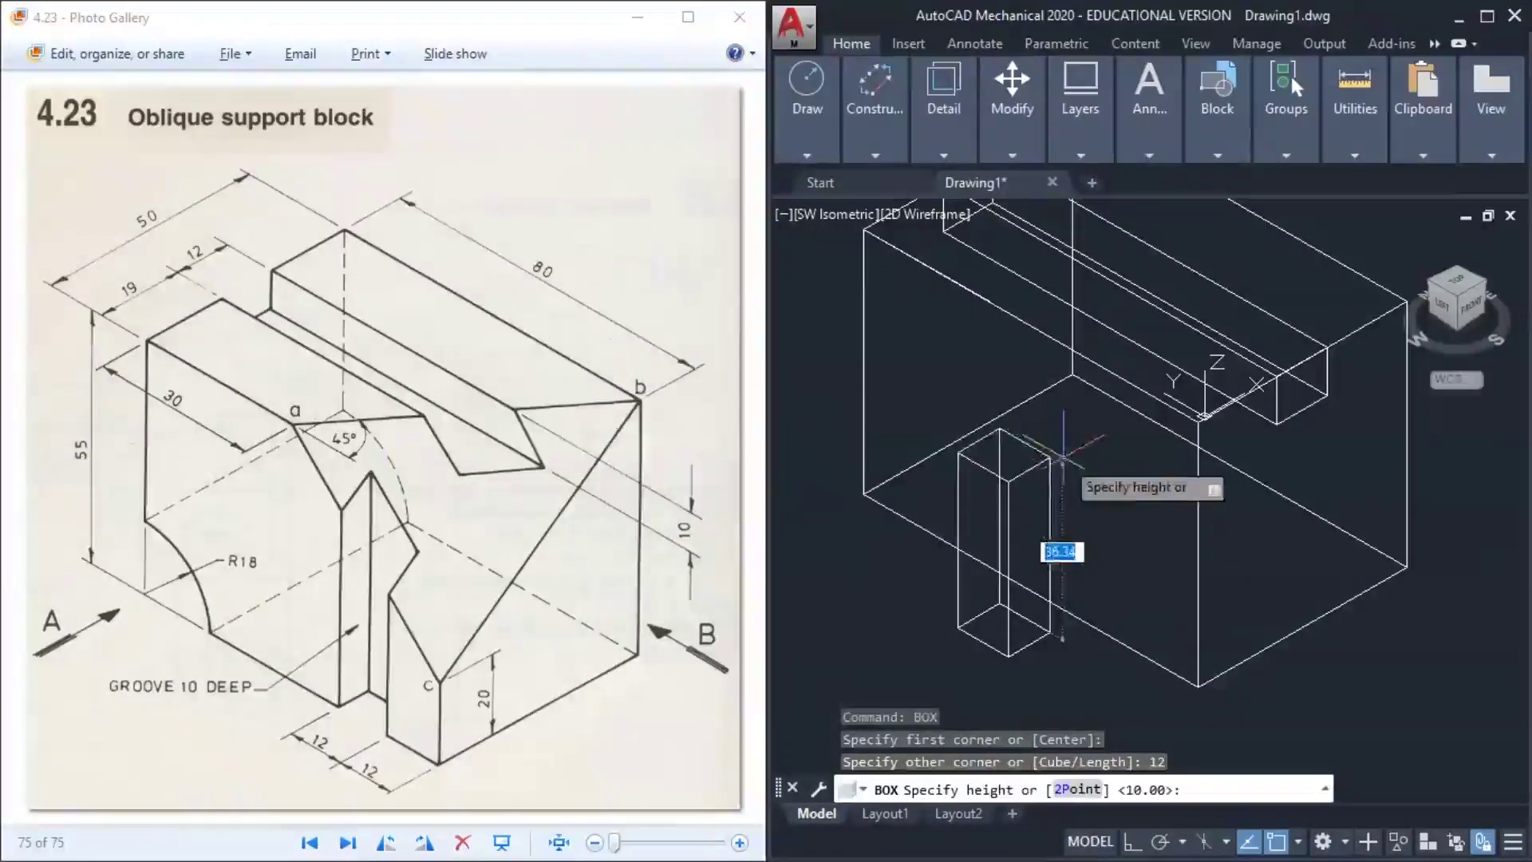
{"action": "type", "text": "55"}
{"action": "key", "text": "Return"}
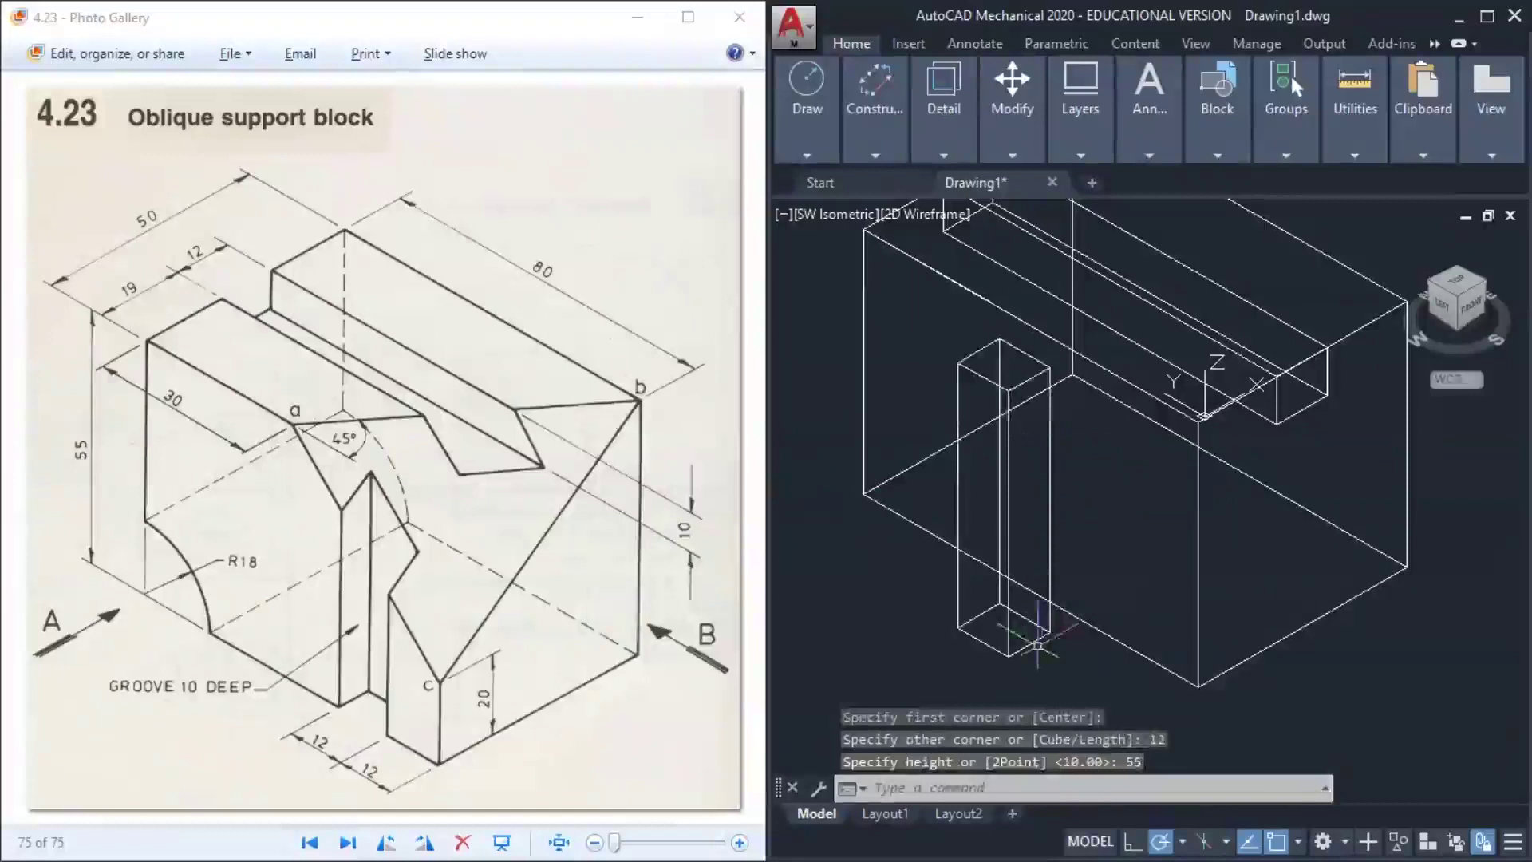
Move the vertical groove box by its nearest bottom corner to 12 from the large box's nearest bottom corner, along the 80 mm bottom edge
{"action": "left_click", "coordinate": [1029, 640]}
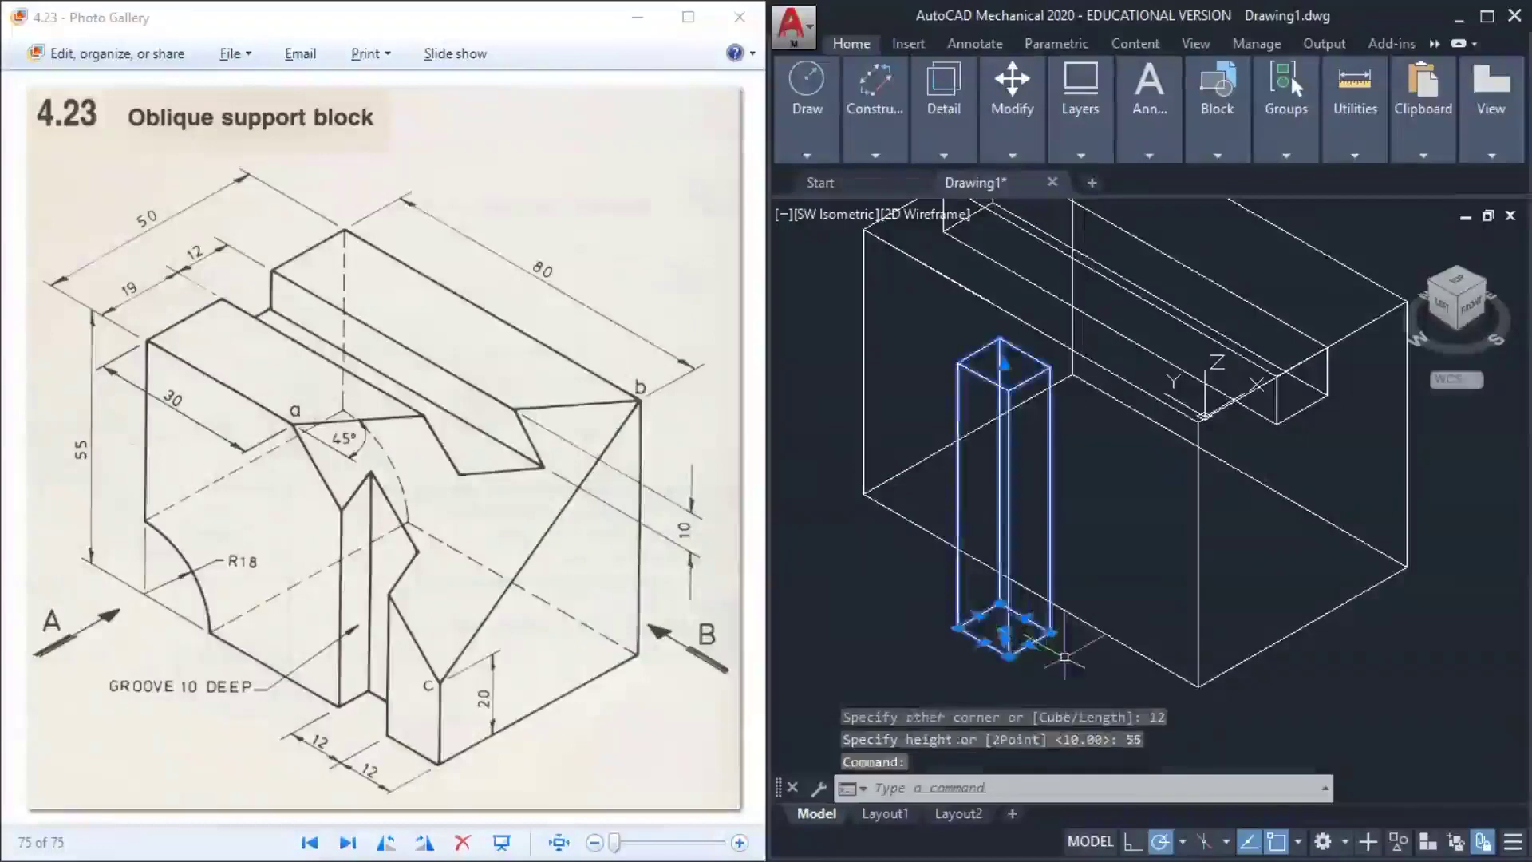
{"action": "key", "text": "Escape"}
{"action": "type", "text": "move"}
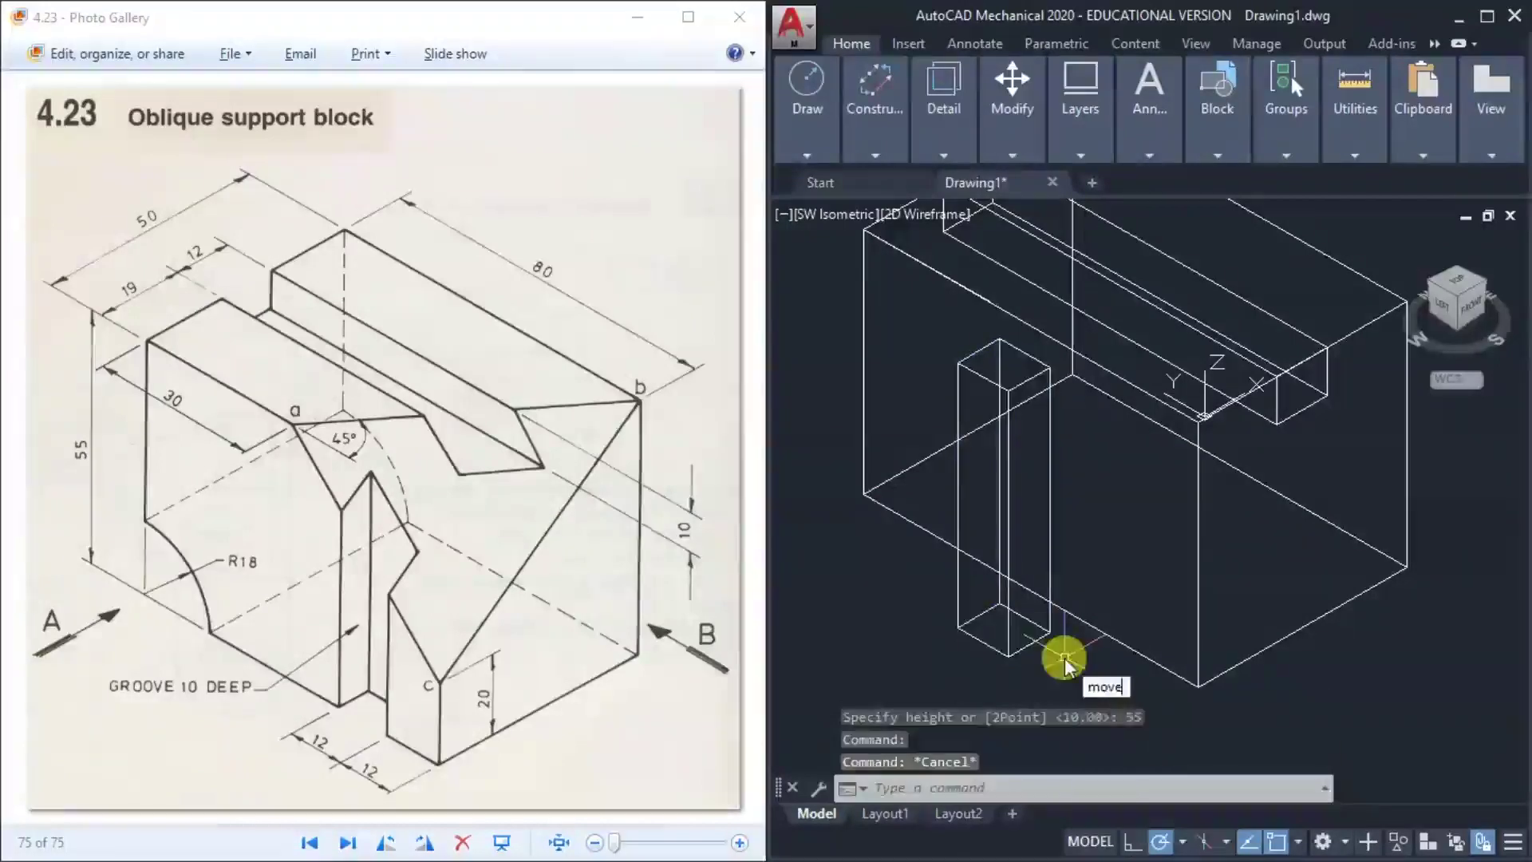
{"action": "key", "text": "Return"}
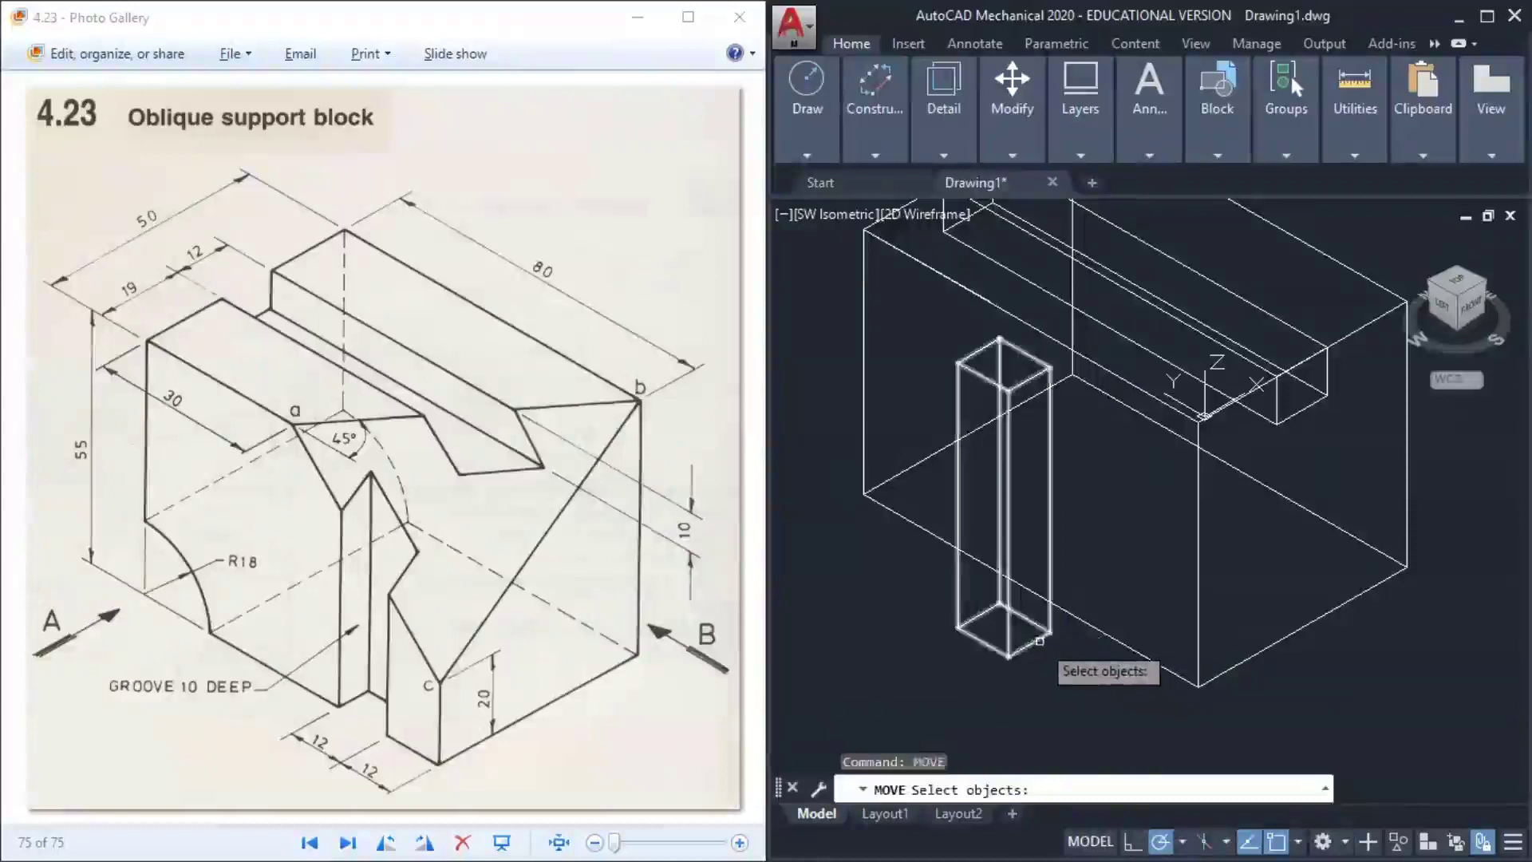
{"action": "left_click", "coordinate": [1039, 641]}
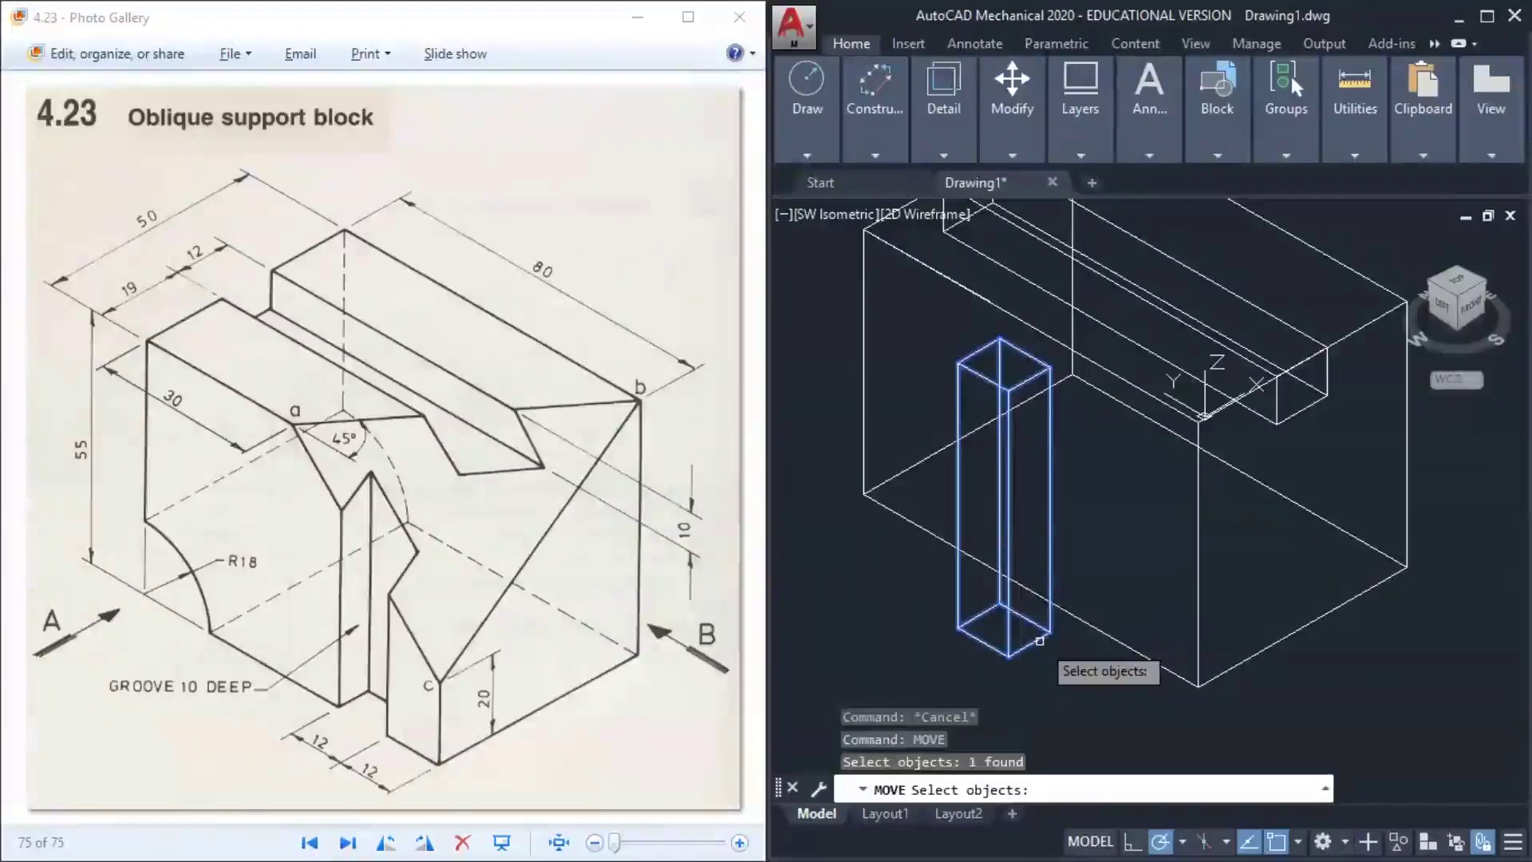
{"action": "key", "text": "Return"}
{"action": "left_click", "coordinate": [1011, 653]}
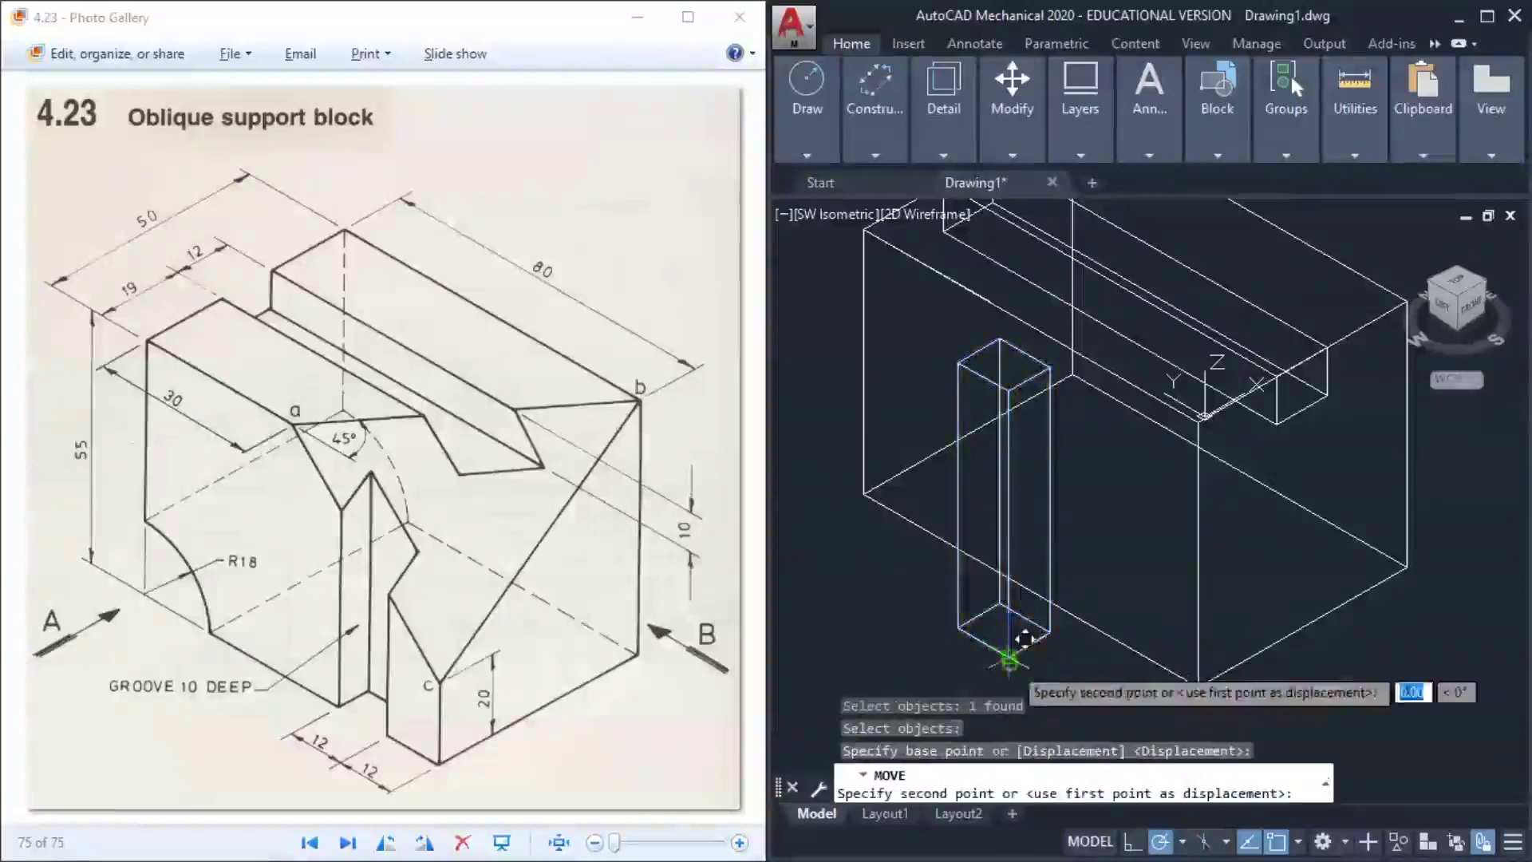
{"action": "left_click", "coordinate": [1093, 674]}
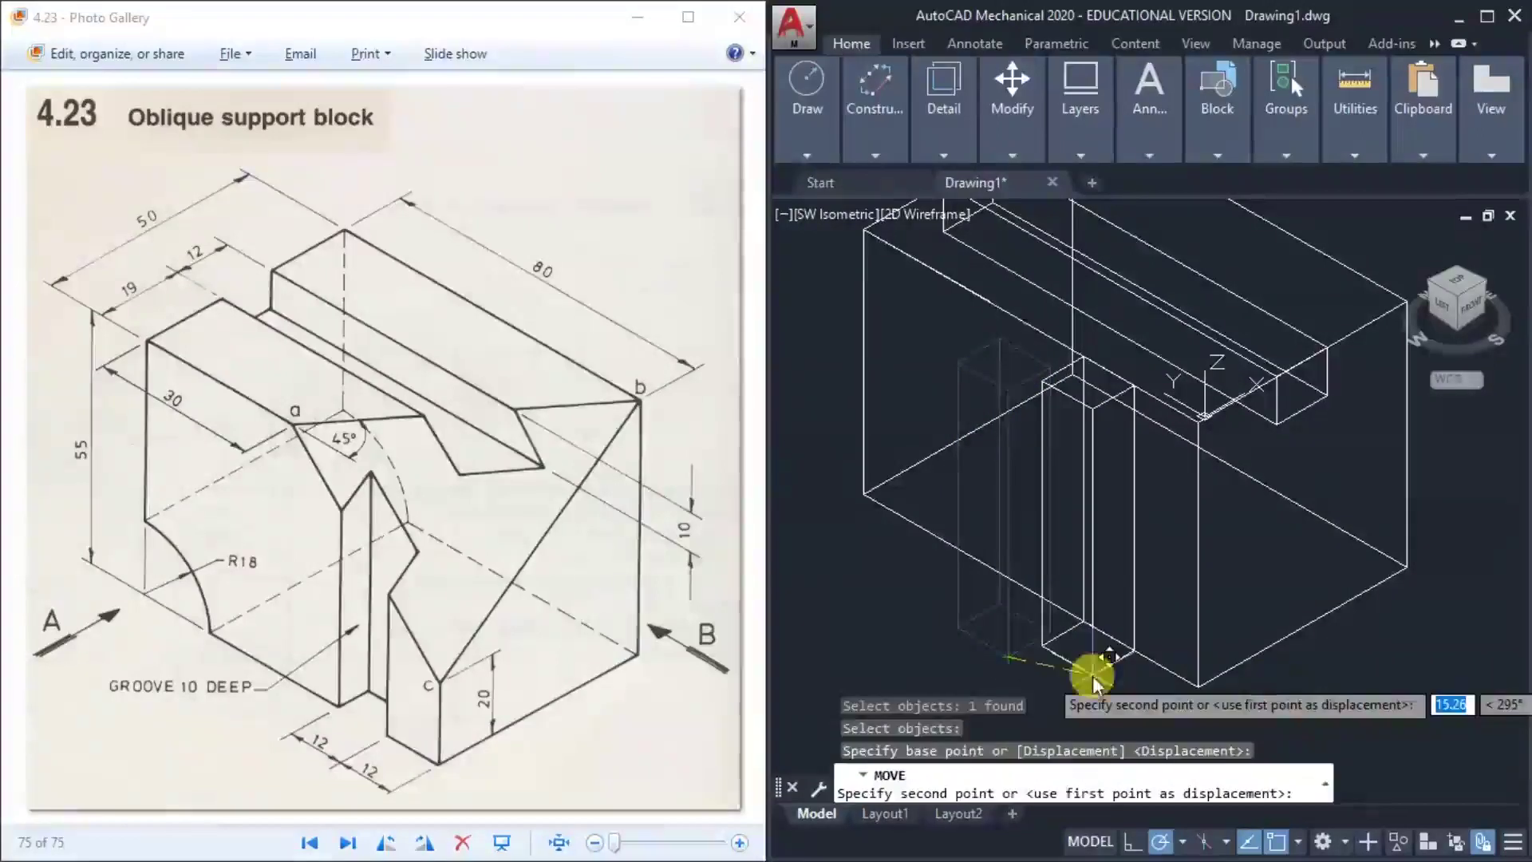
{"action": "type", "text": "from"}
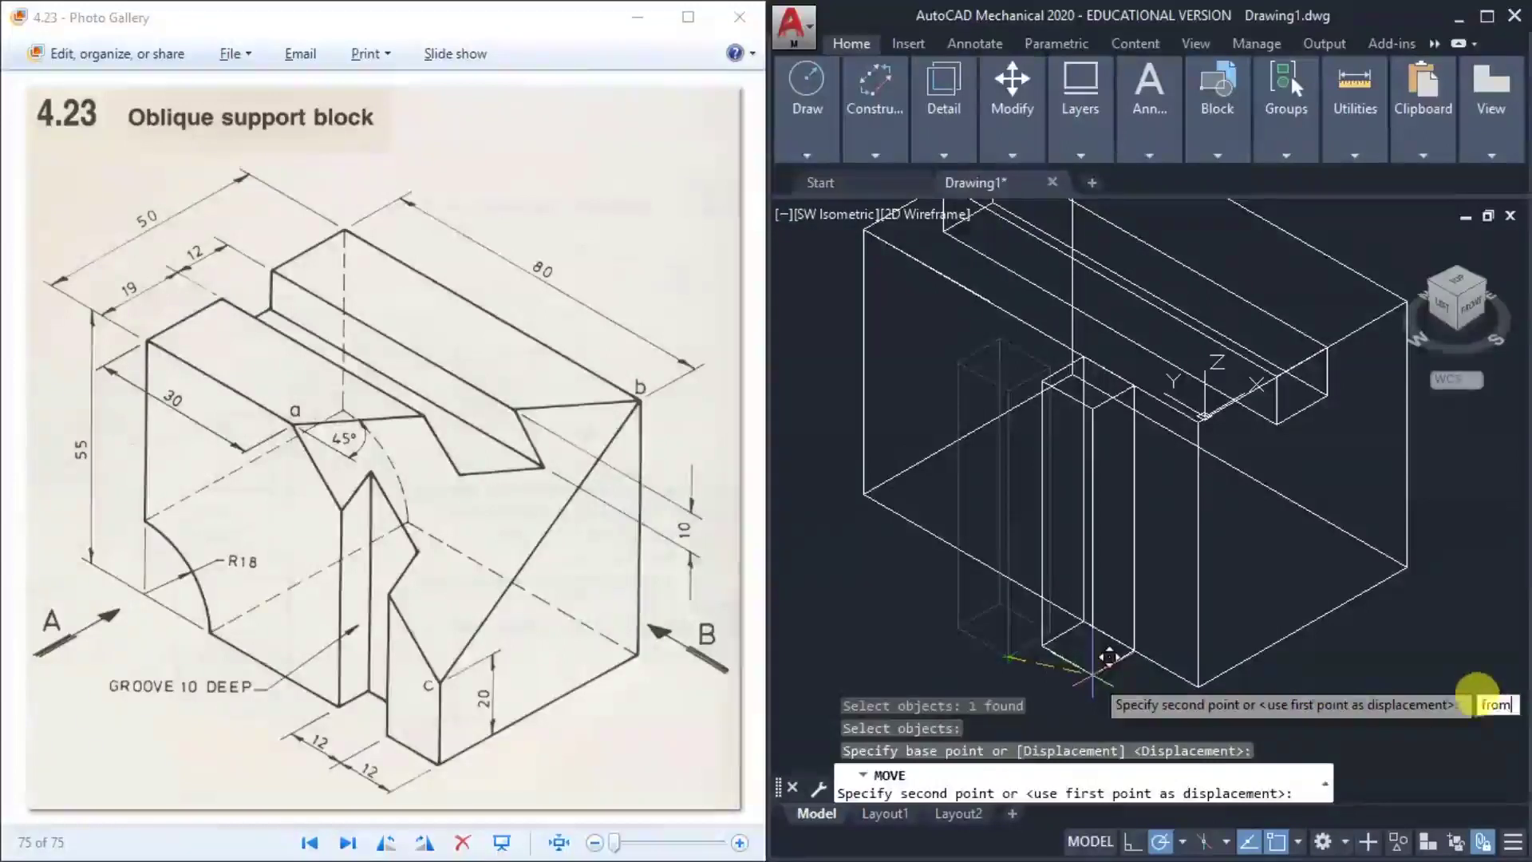
{"action": "key", "text": "Return"}
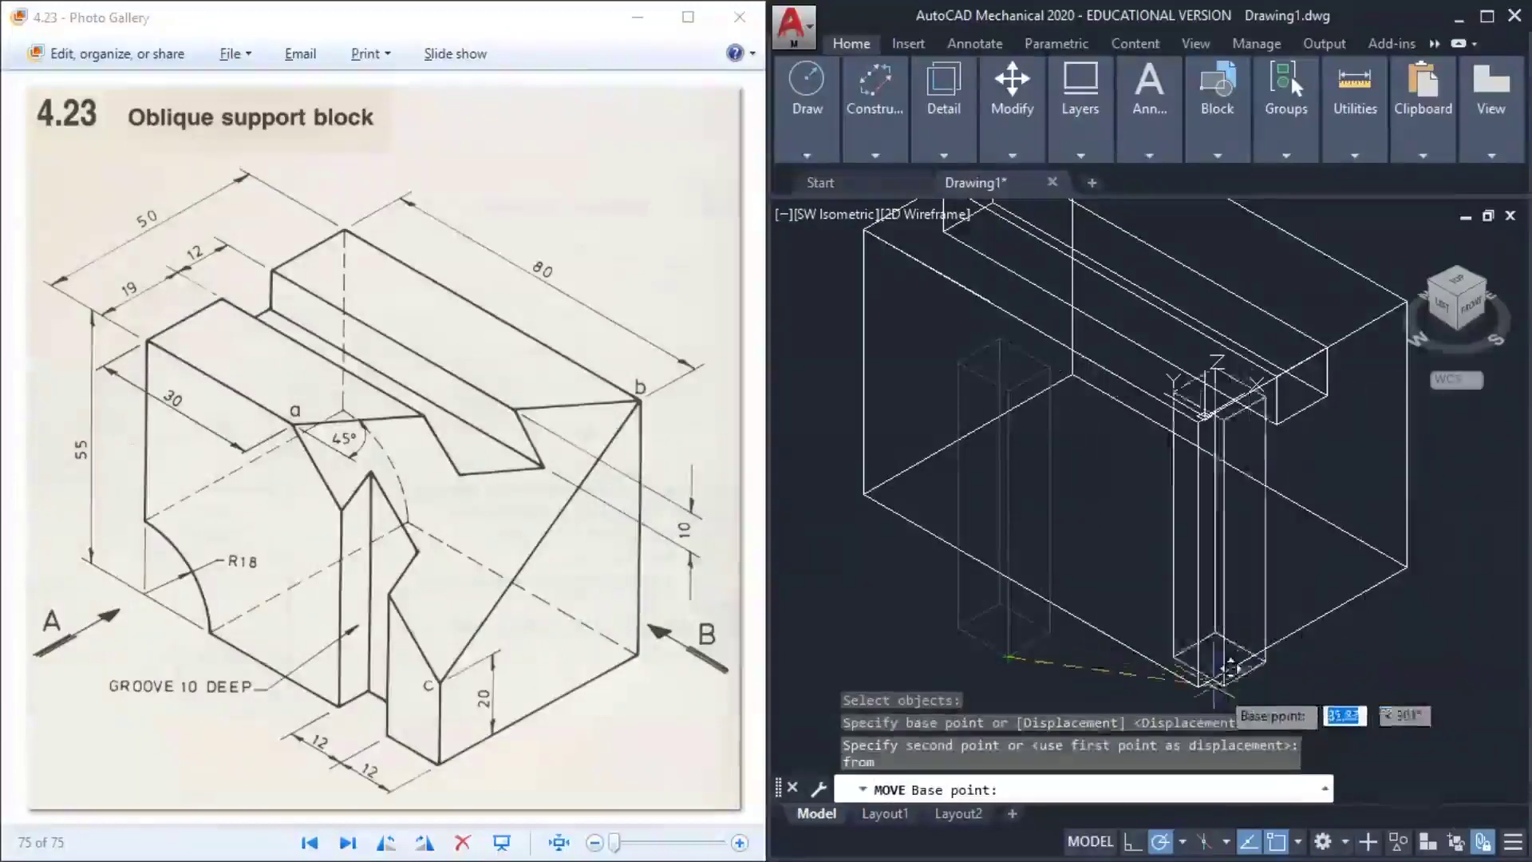
{"action": "left_click", "coordinate": [1209, 674]}
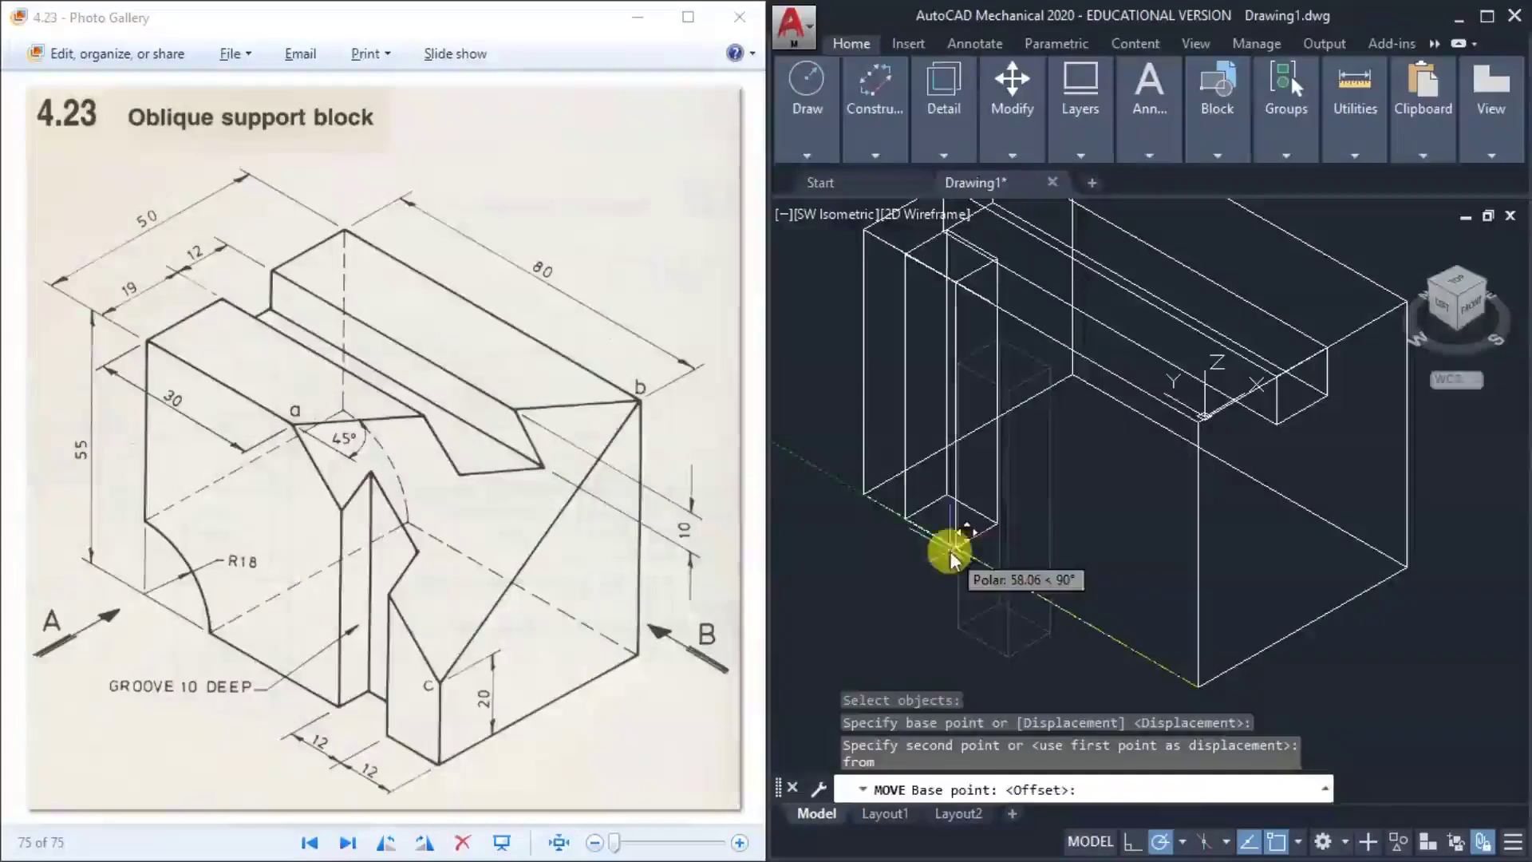
{"action": "type", "text": "12"}
{"action": "key", "text": "Return"}
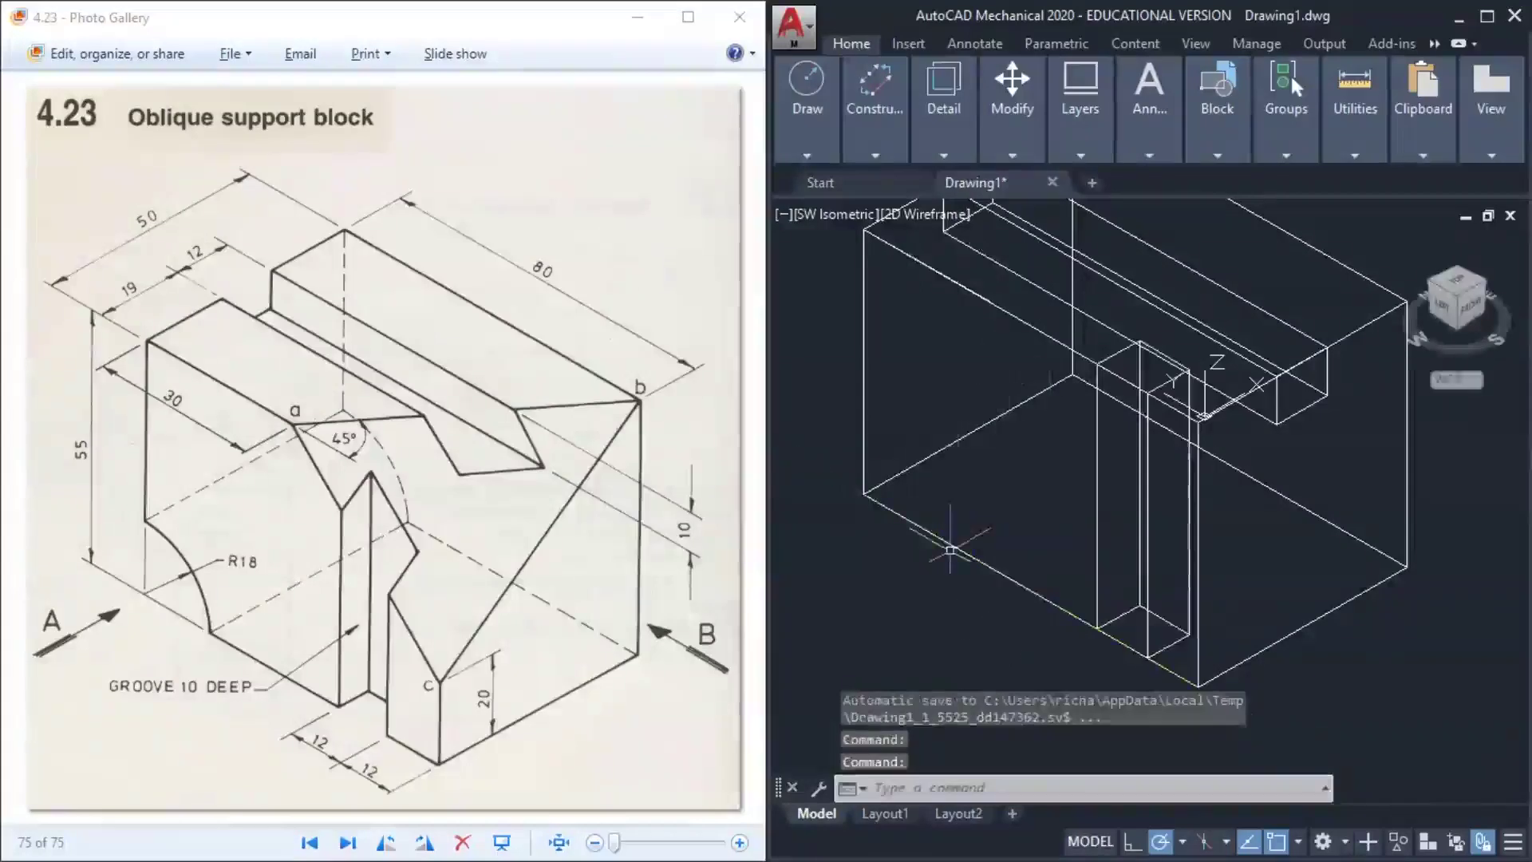
Try to fillet the large box's lower edge with the 2D Fillet tool
{"action": "scroll", "coordinate": [950, 549], "scroll_direction": "down", "scroll_amount": 5}
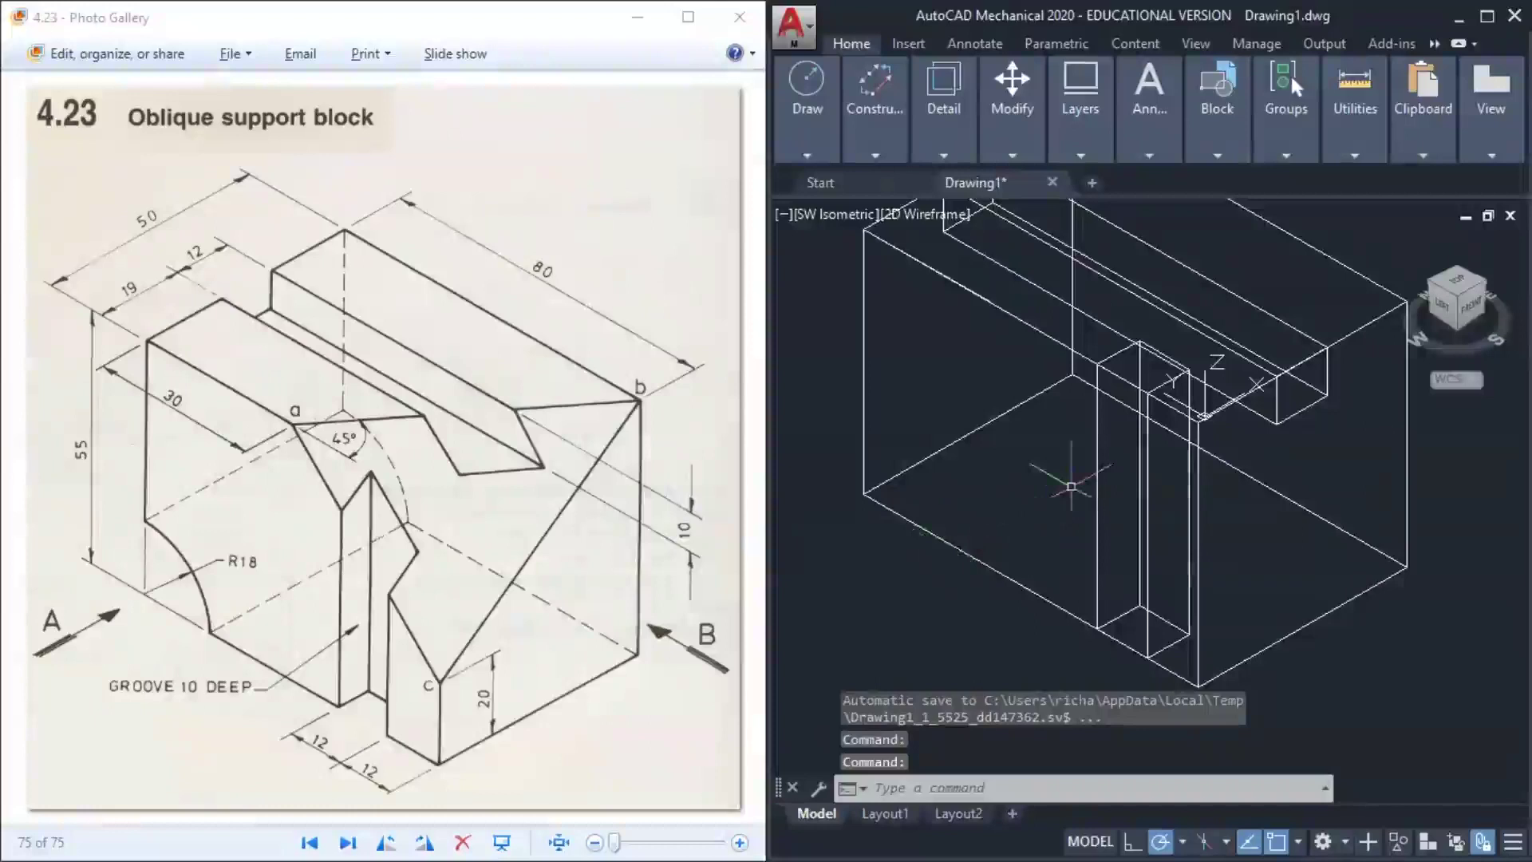
{"action": "scroll", "coordinate": [1071, 487], "scroll_direction": "up", "scroll_amount": 2}
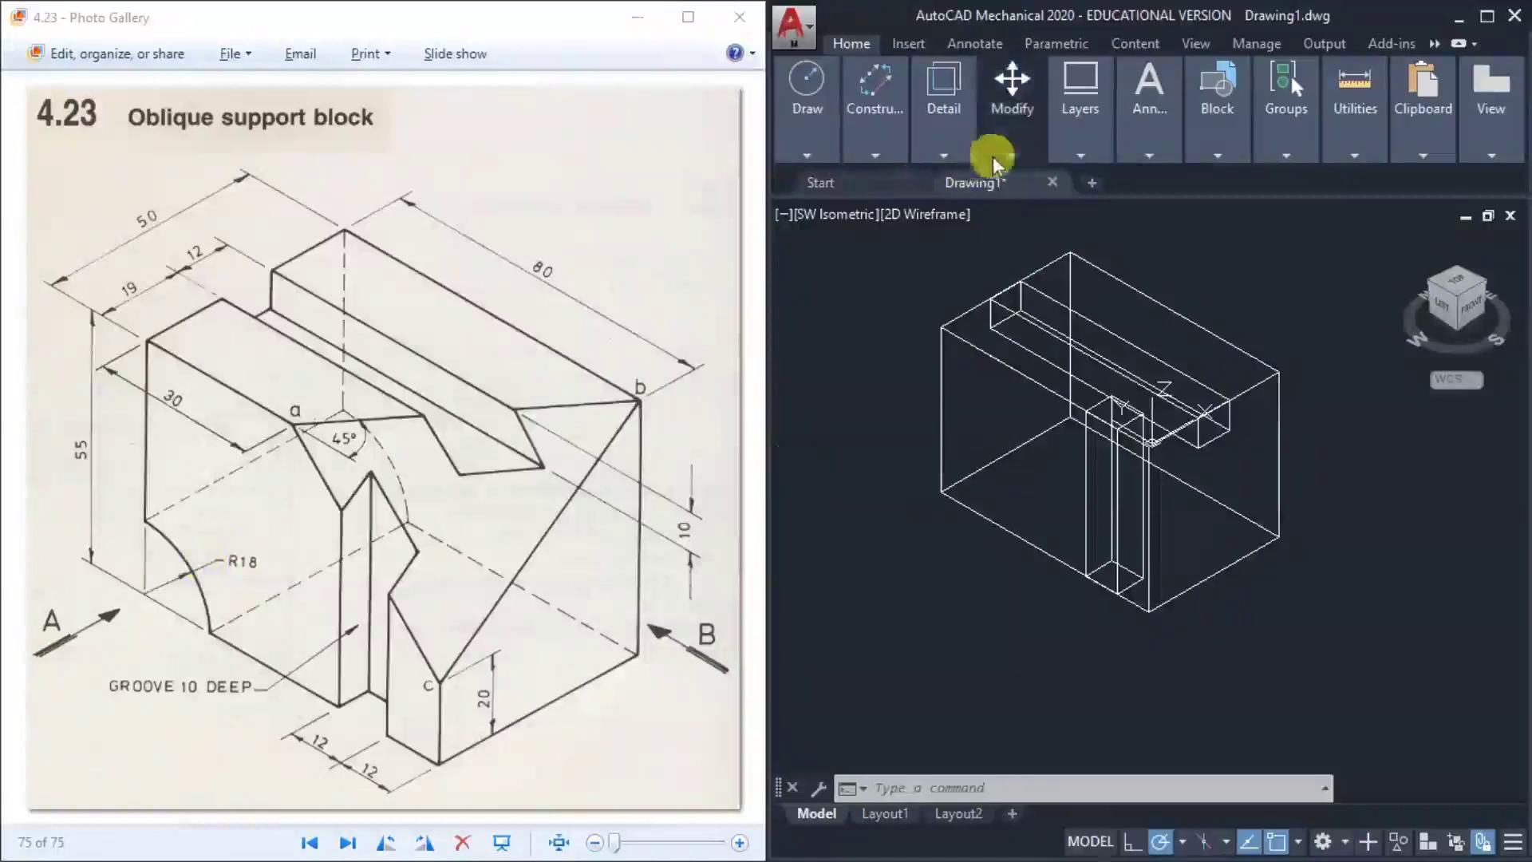
{"action": "mouse_move", "coordinate": [1002, 160]}
{"action": "left_click", "coordinate": [1171, 240]}
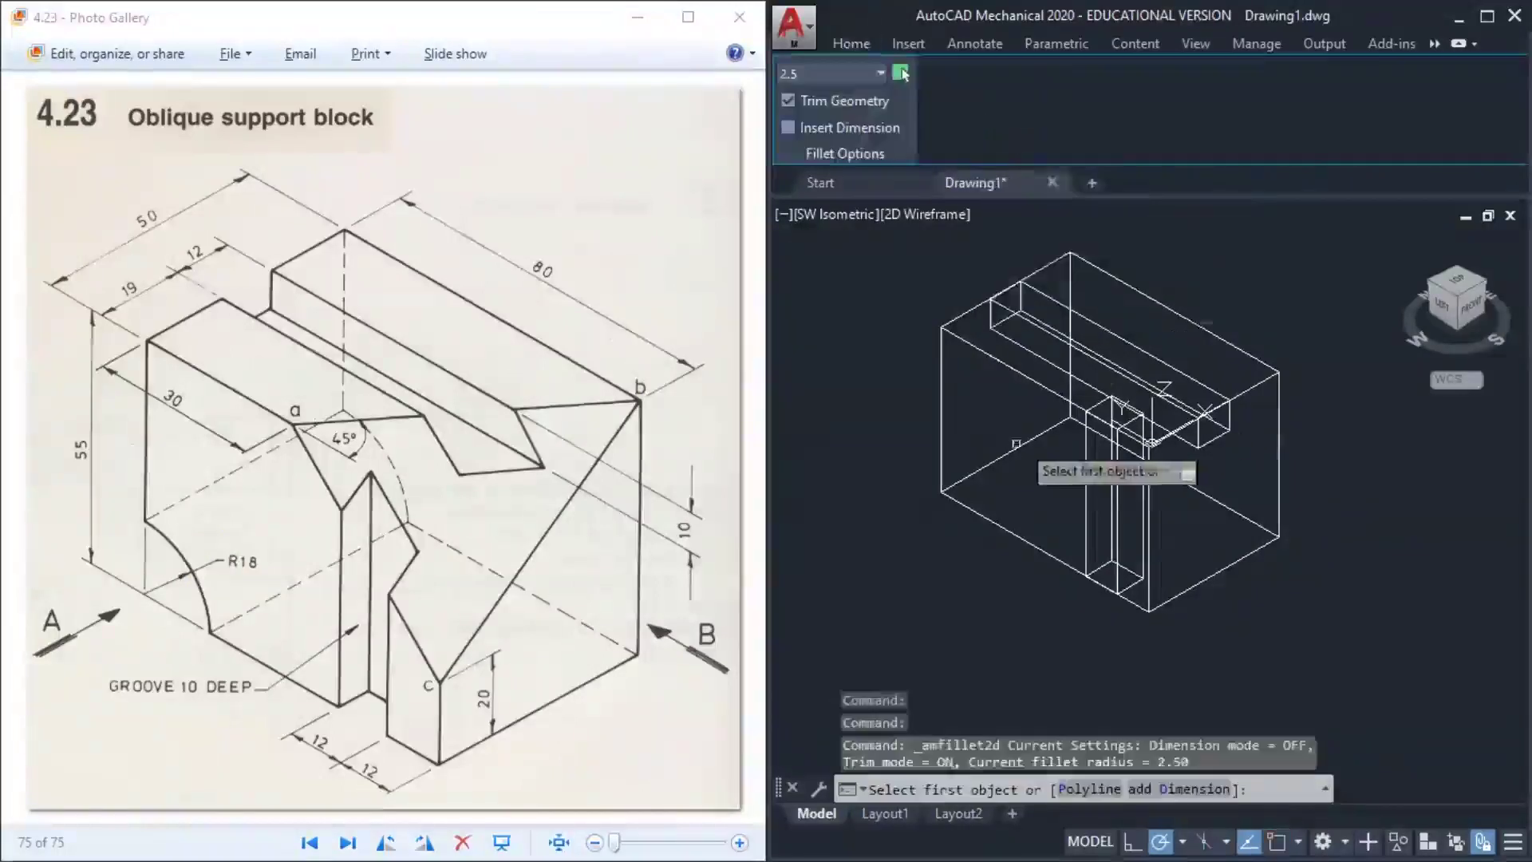
{"action": "left_click", "coordinate": [993, 462]}
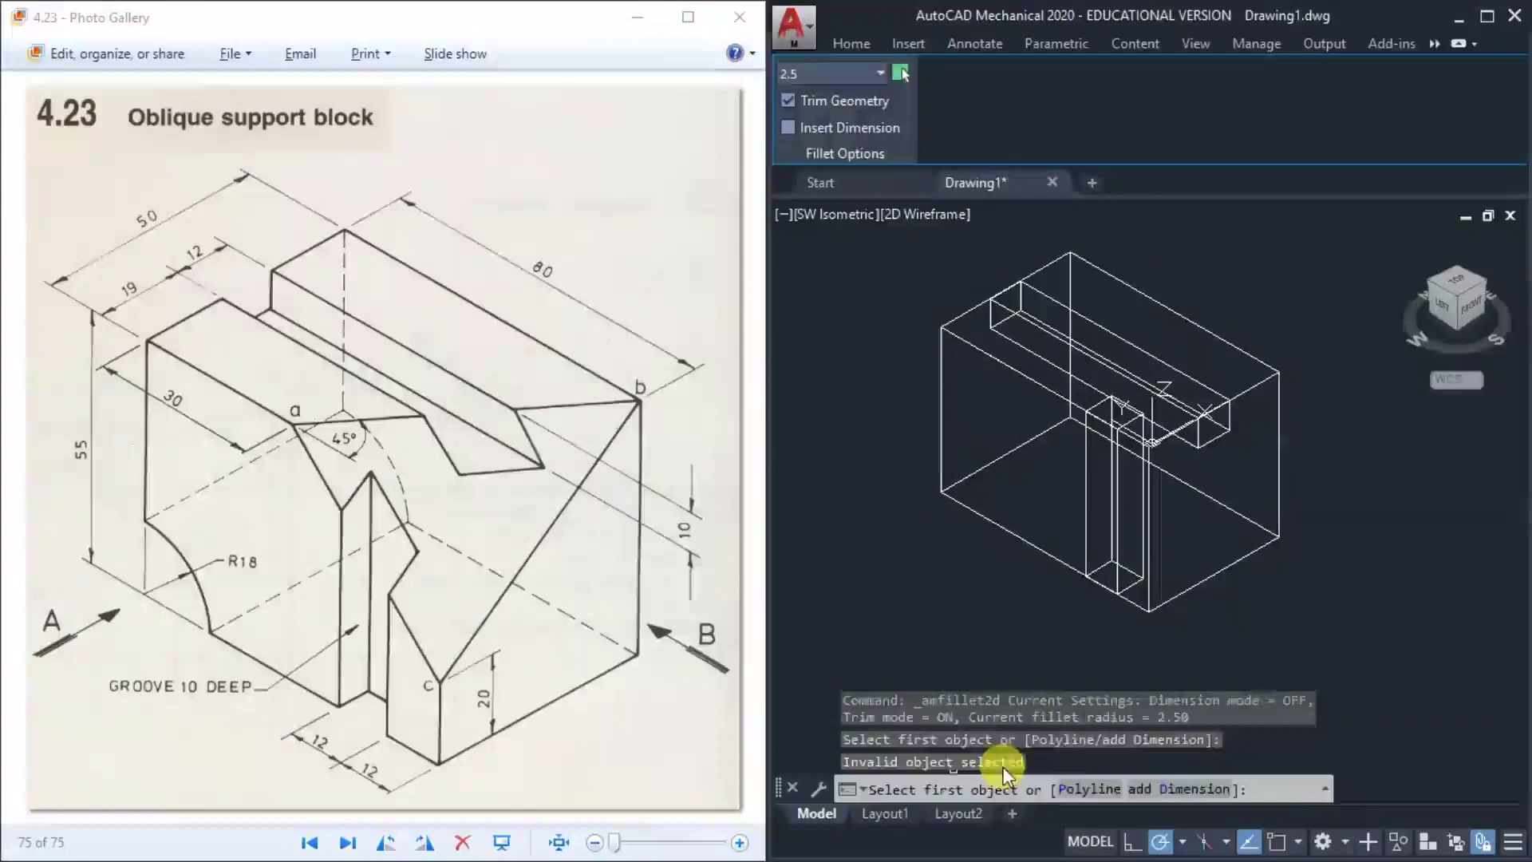
{"action": "key", "text": "Escape"}
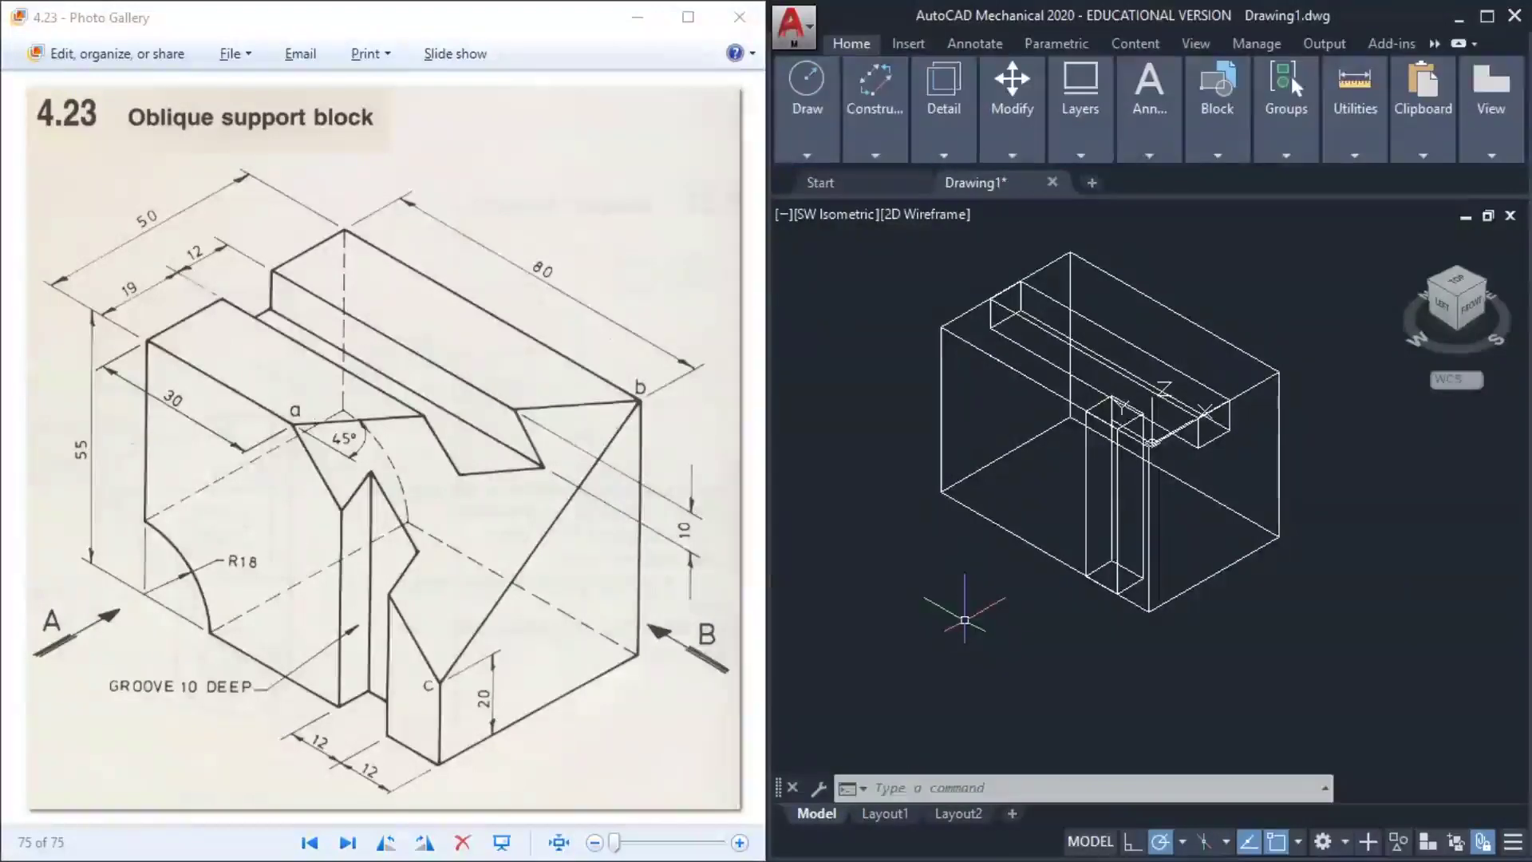
Display the model in the Conceptual visual style and orbit it to show the back and underside
{"action": "type", "text": "orbit"}
{"action": "key", "text": "Return"}
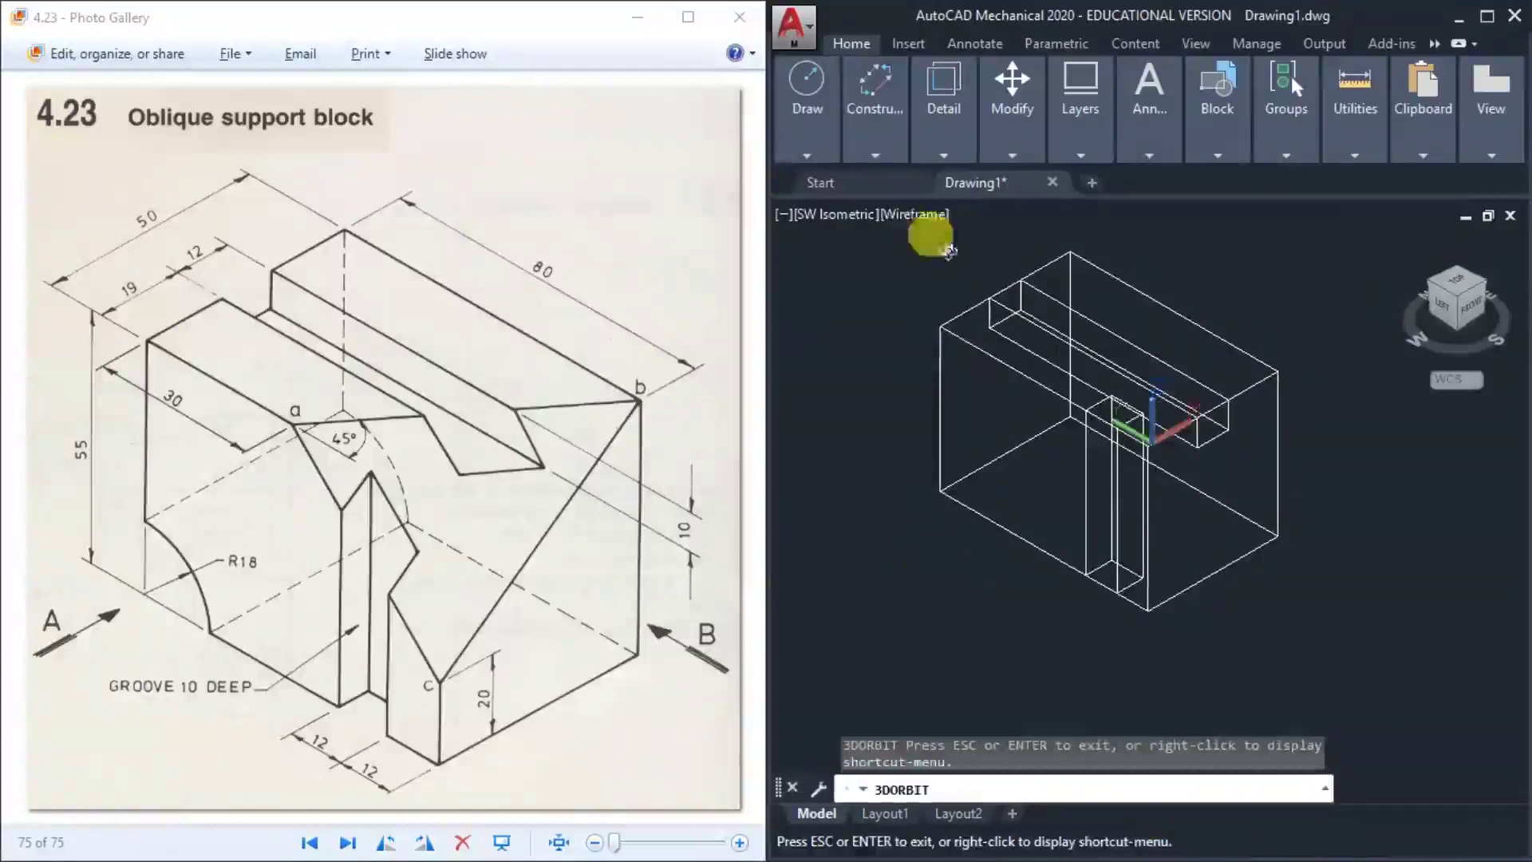
{"action": "key", "text": "Escape"}
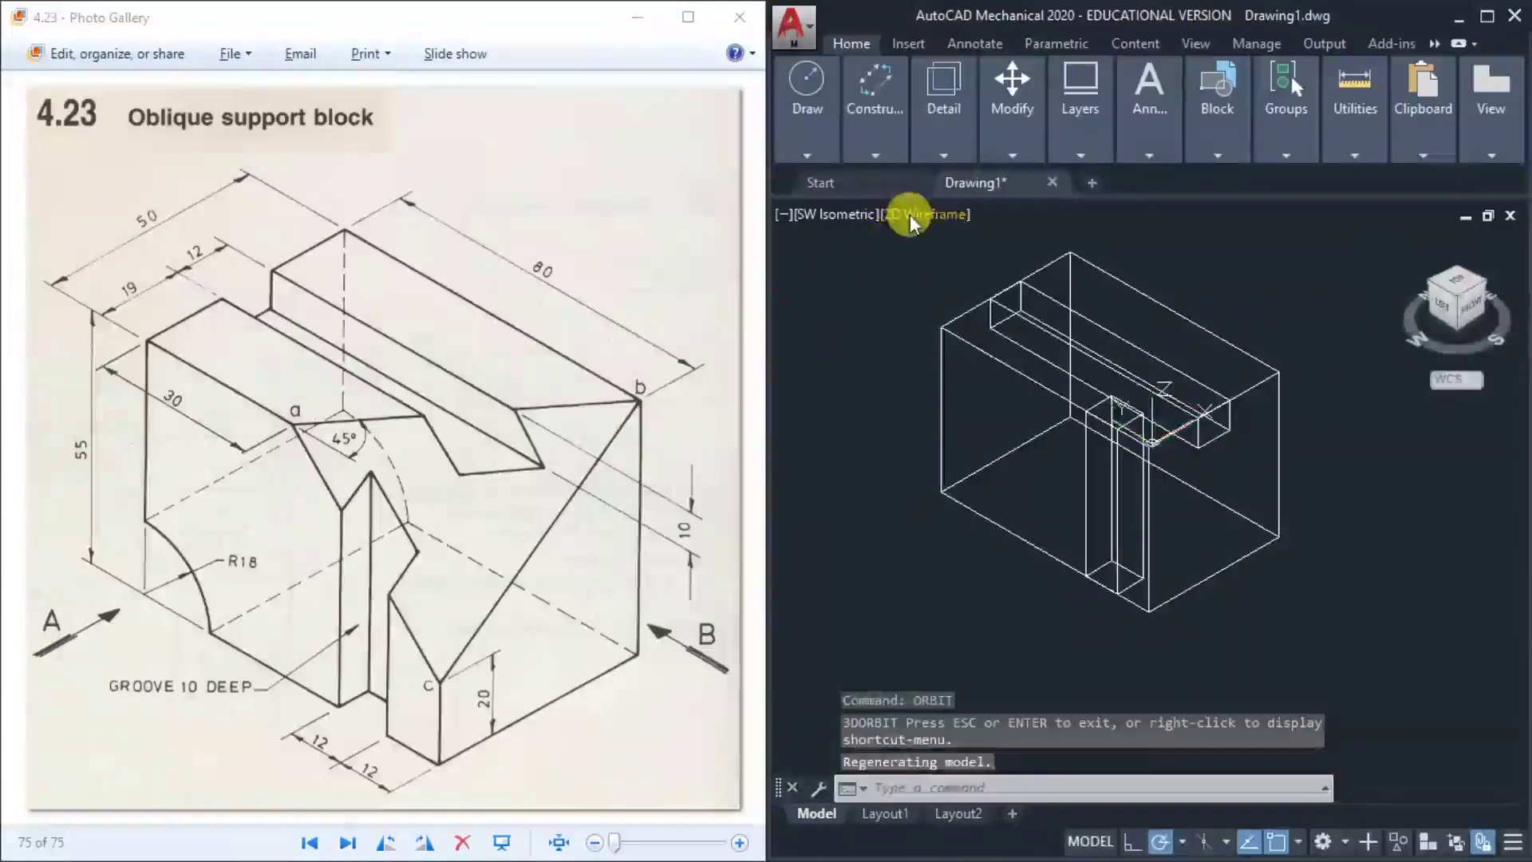
{"action": "left_click", "coordinate": [910, 214]}
{"action": "left_click", "coordinate": [983, 297]}
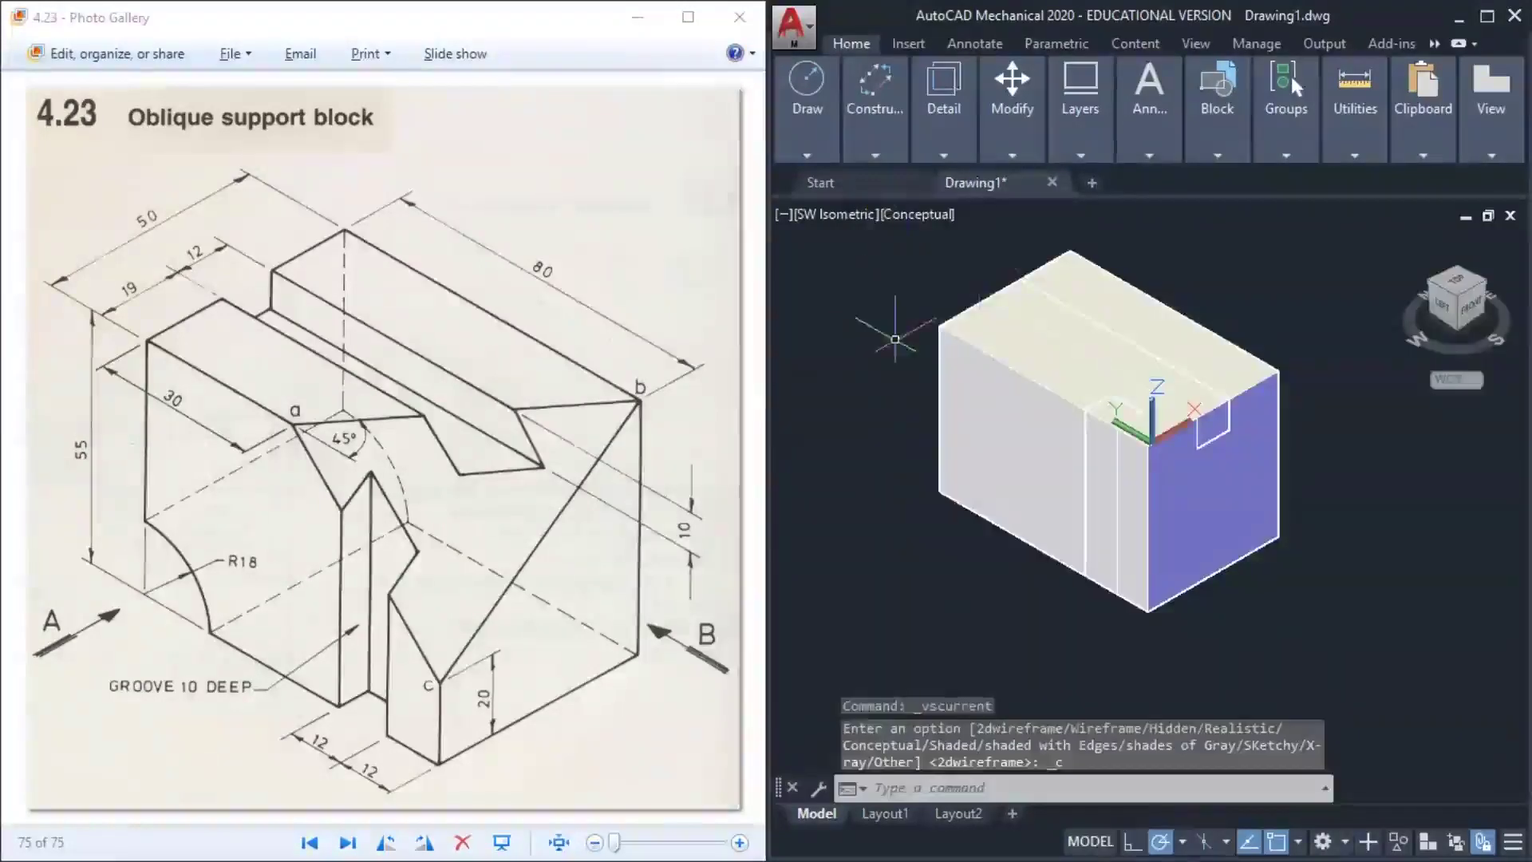
{"action": "type", "text": "orbit"}
{"action": "key", "text": "Return"}
{"action": "mouse_move", "coordinate": [901, 450]}
{"action": "left_mouse_down"}
{"action": "mouse_move", "coordinate": [1039, 479]}
{"action": "mouse_move", "coordinate": [1134, 407]}
{"action": "mouse_move", "coordinate": [1172, 351]}
{"action": "left_mouse_up"}
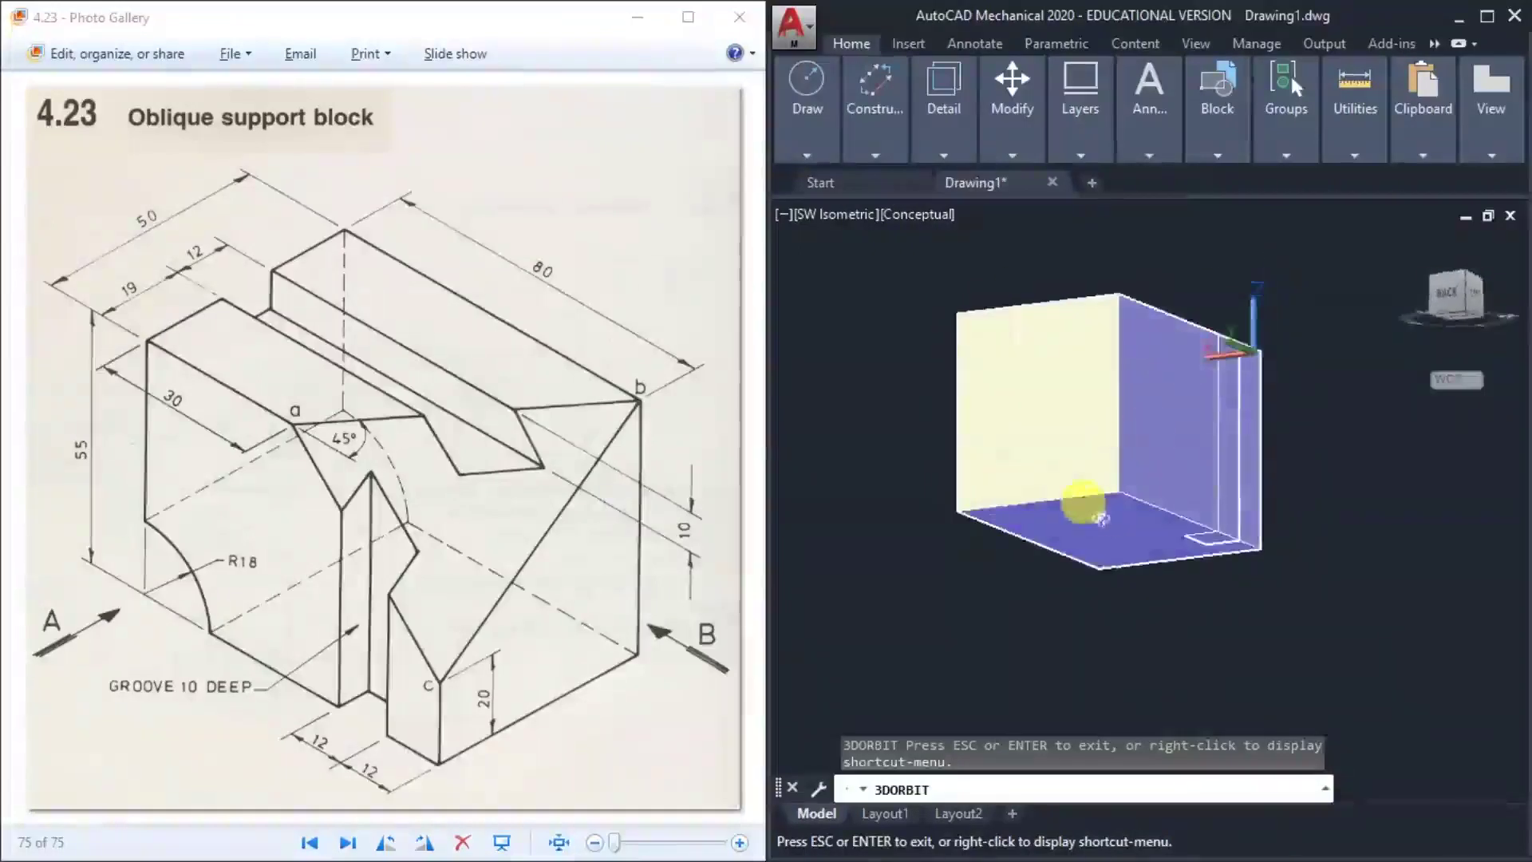
{"action": "scroll", "coordinate": [1071, 481], "scroll_direction": "up", "scroll_amount": 3}
{"action": "key", "text": "Escape"}
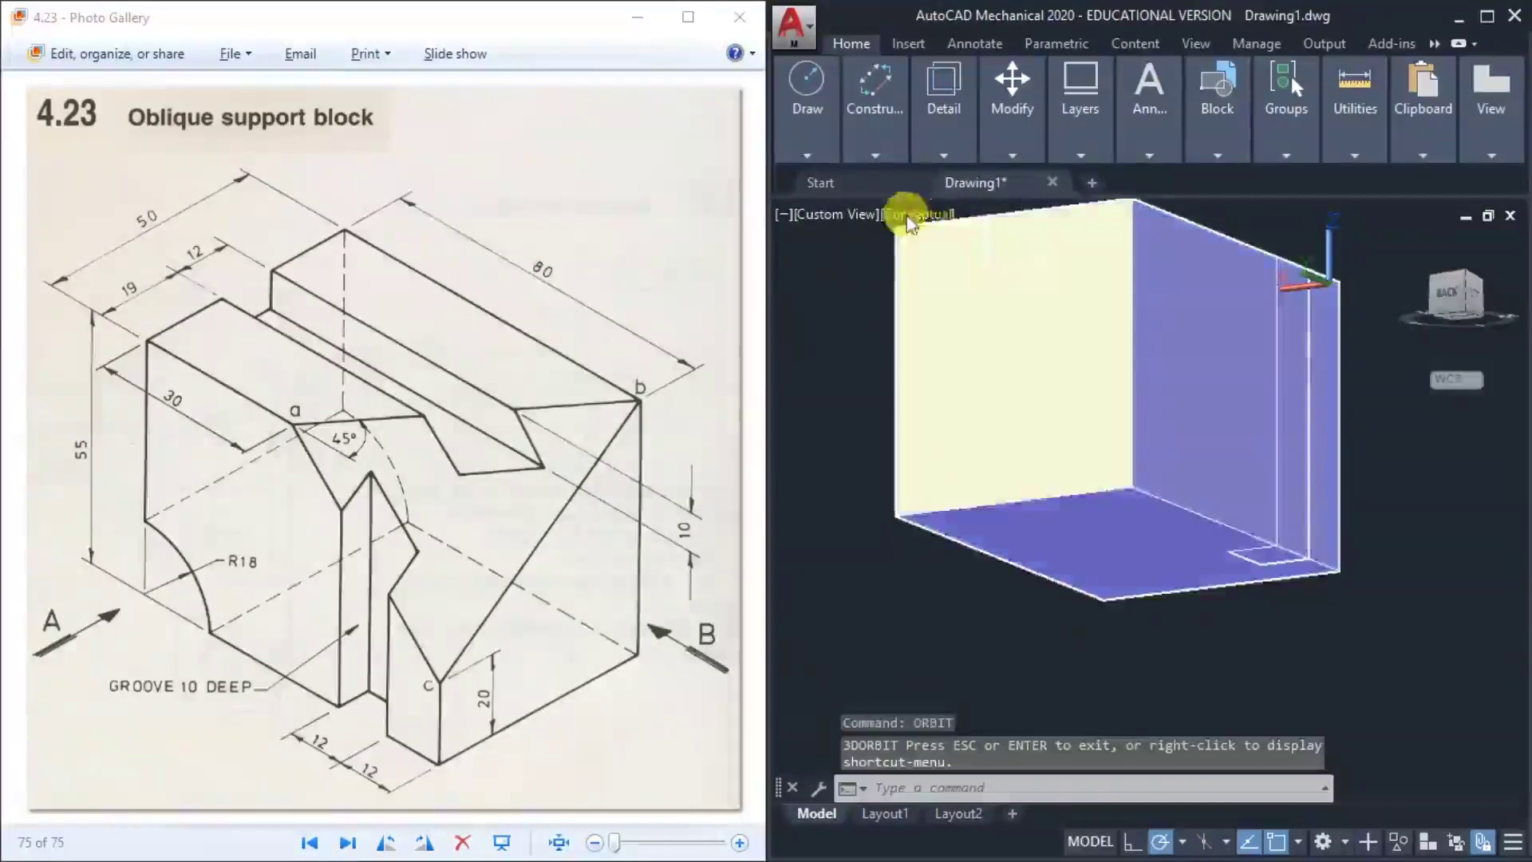
Switch to 2D Wireframe and try to fillet the large box's 50 mm bottom edge at the R18 end
{"action": "left_click", "coordinate": [918, 214]}
{"action": "left_click", "coordinate": [963, 272]}
{"action": "mouse_move", "coordinate": [1013, 95]}
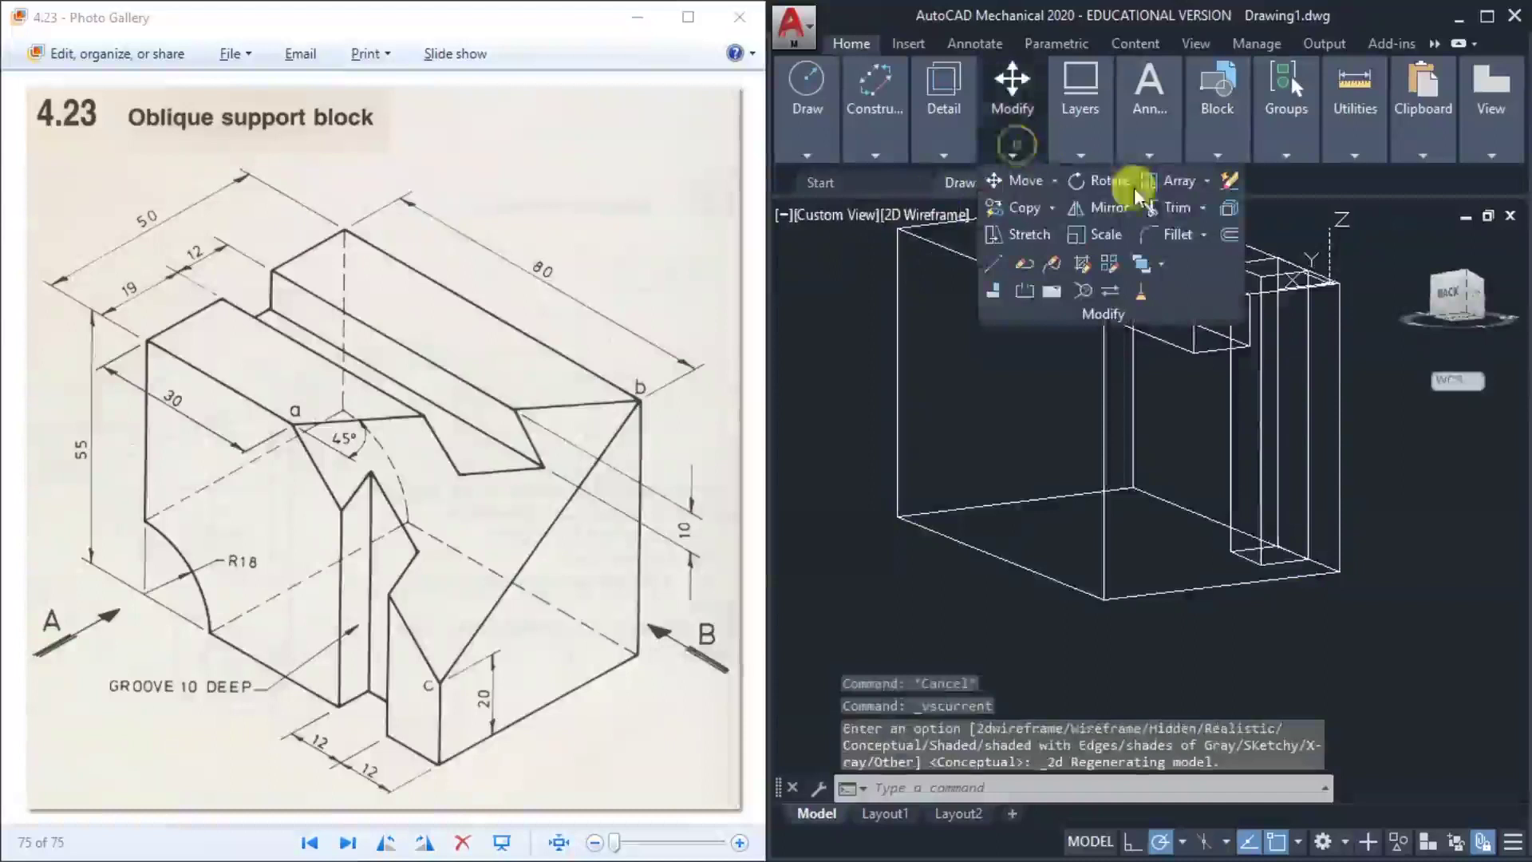
{"action": "left_click", "coordinate": [1179, 234]}
{"action": "left_click", "coordinate": [1057, 529]}
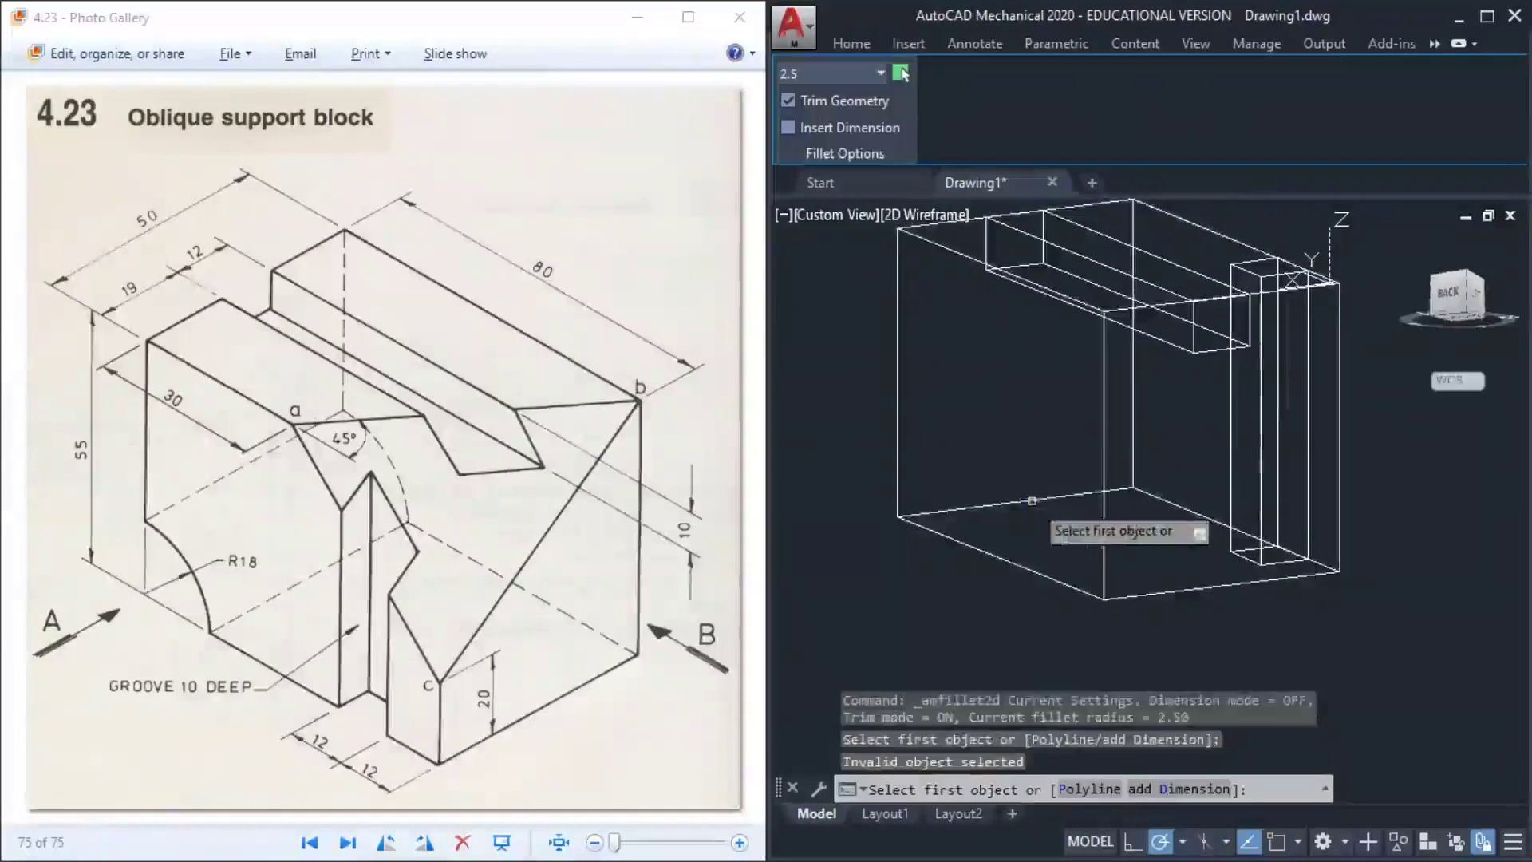
{"action": "left_click", "coordinate": [1008, 503]}
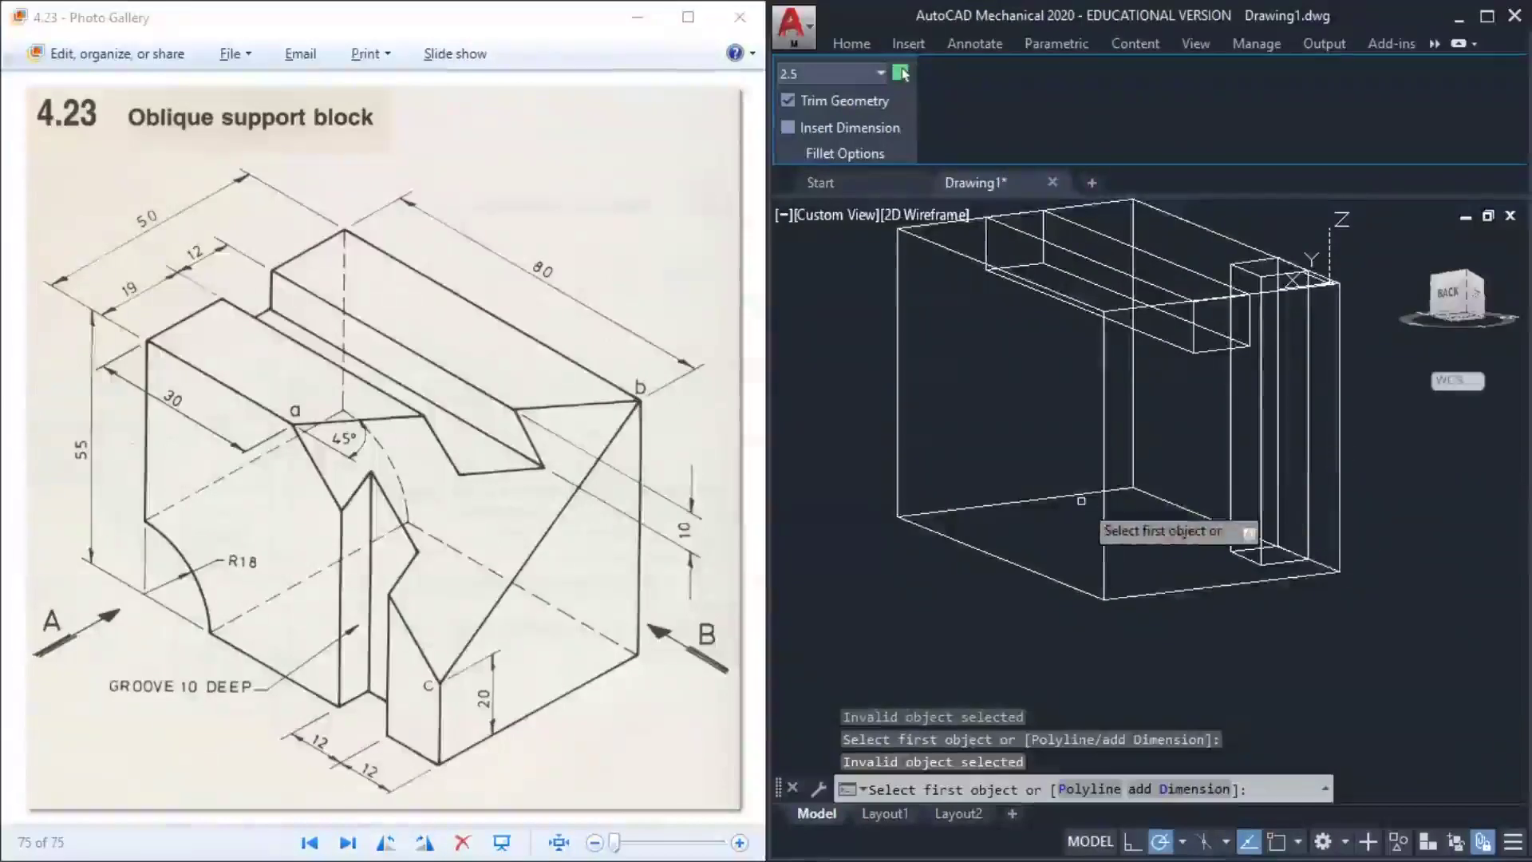
{"action": "key", "text": "Escape"}
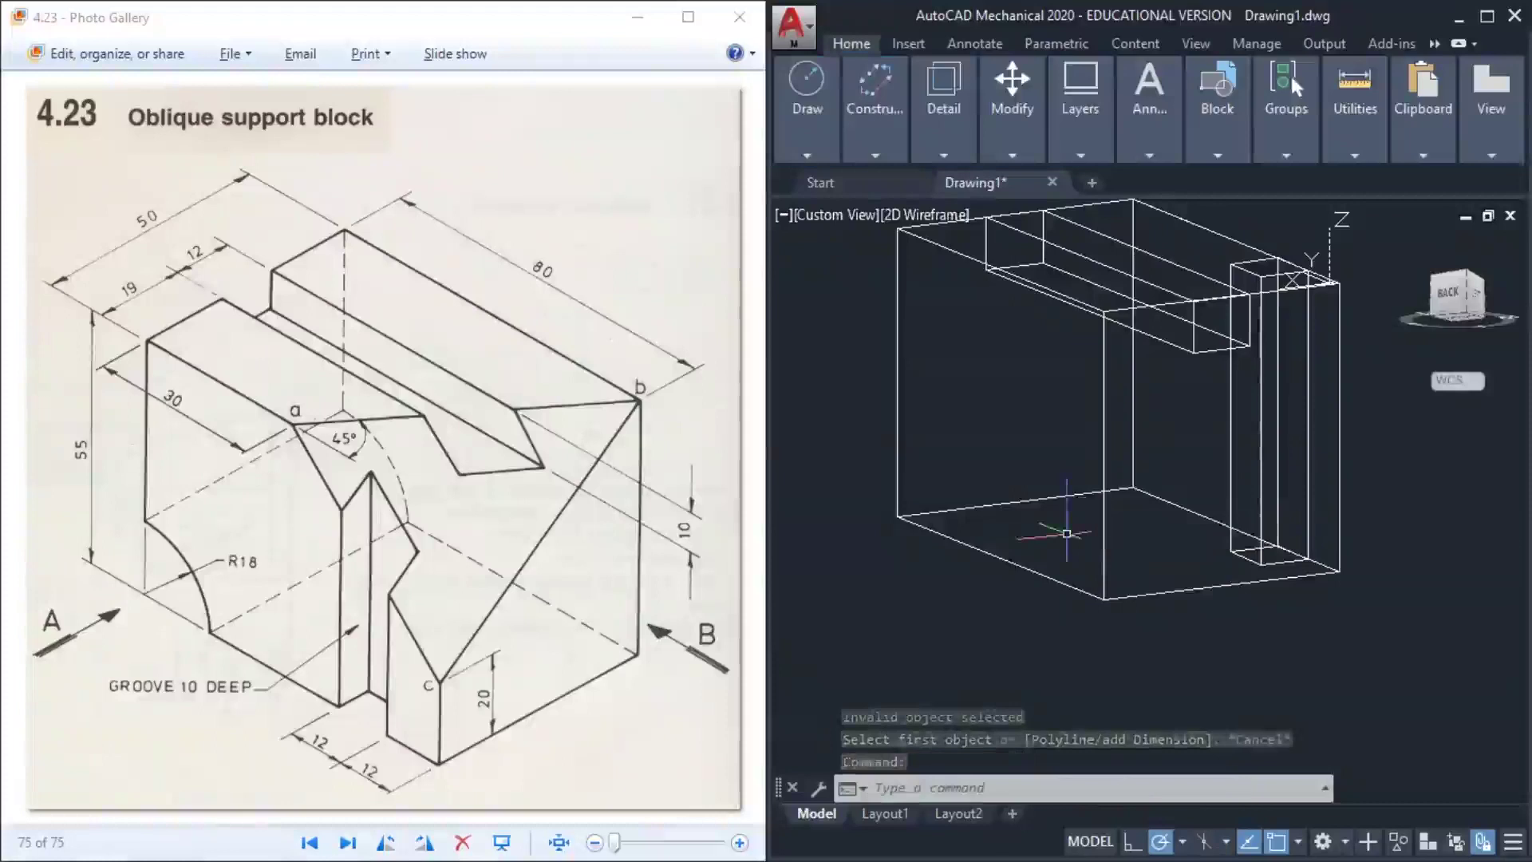
Restore the SW Isometric view around the large box's R18 bottom corner
{"action": "left_click", "coordinate": [839, 216]}
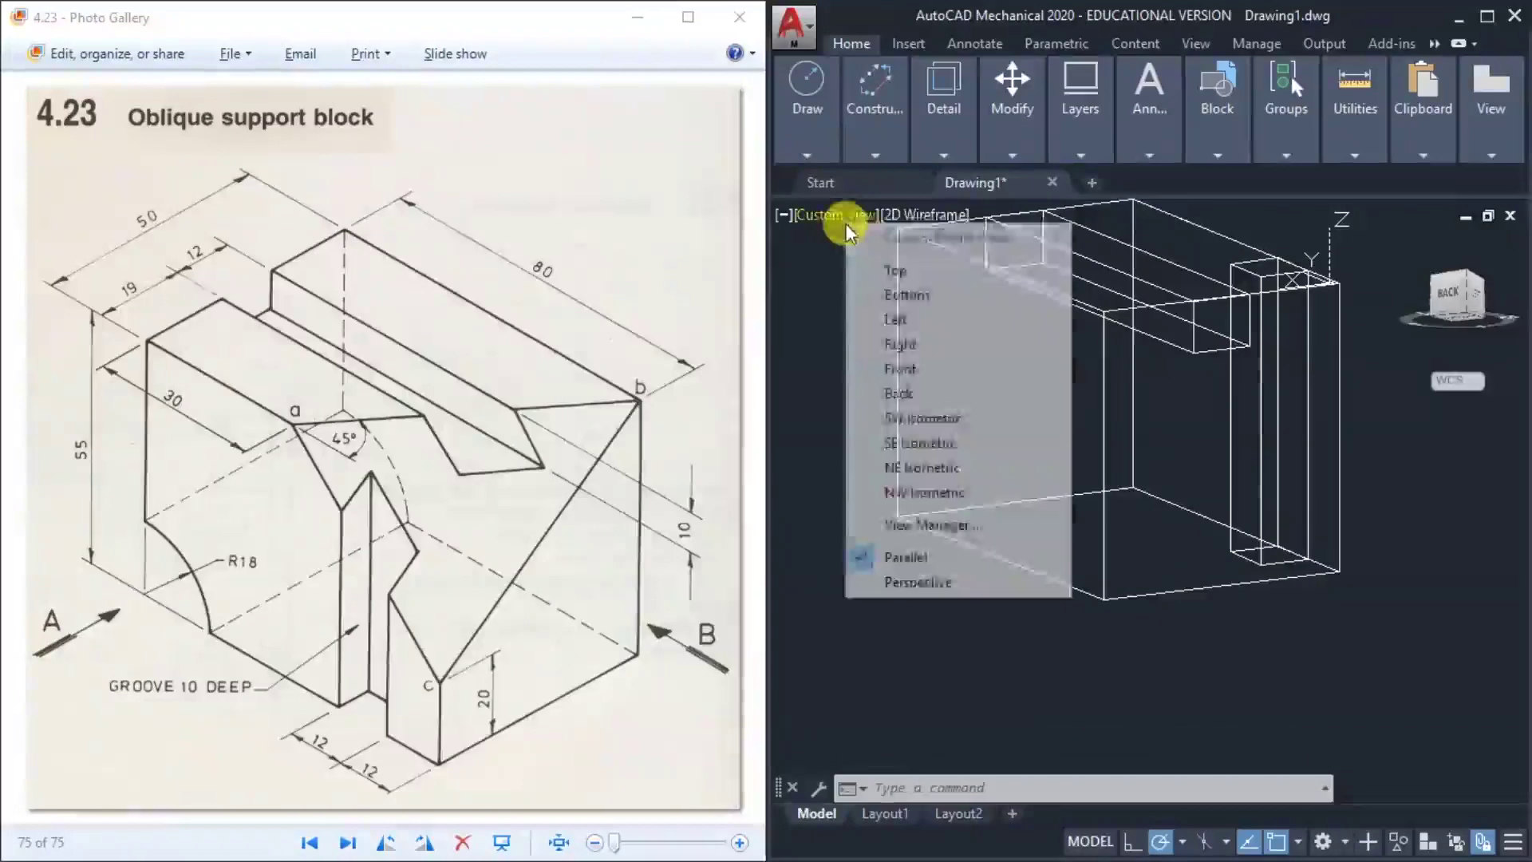
{"action": "left_click", "coordinate": [928, 417]}
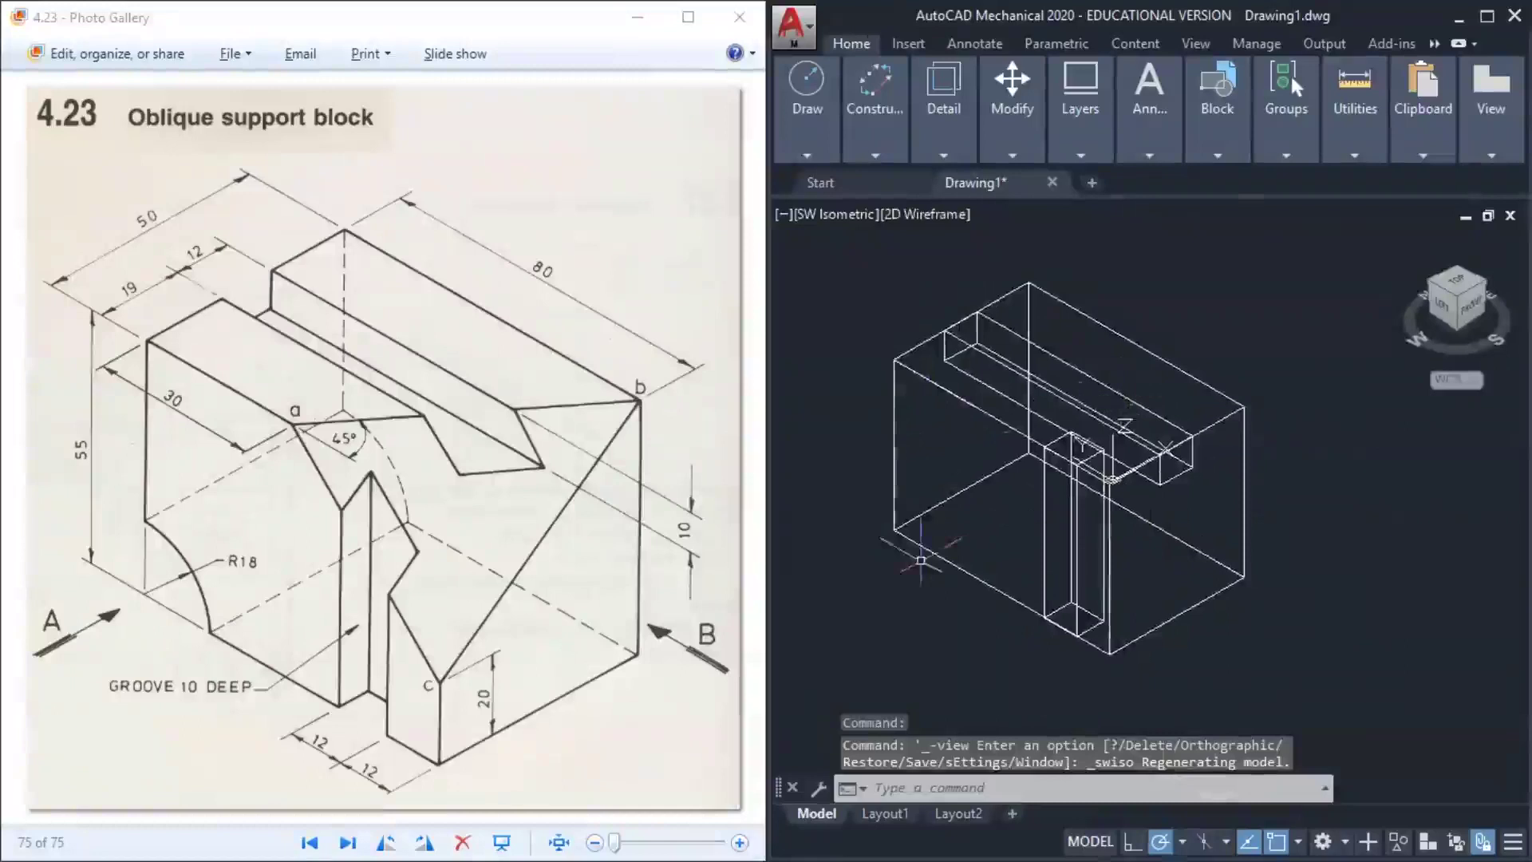
{"action": "scroll", "coordinate": [925, 470], "scroll_direction": "up", "scroll_amount": 5}
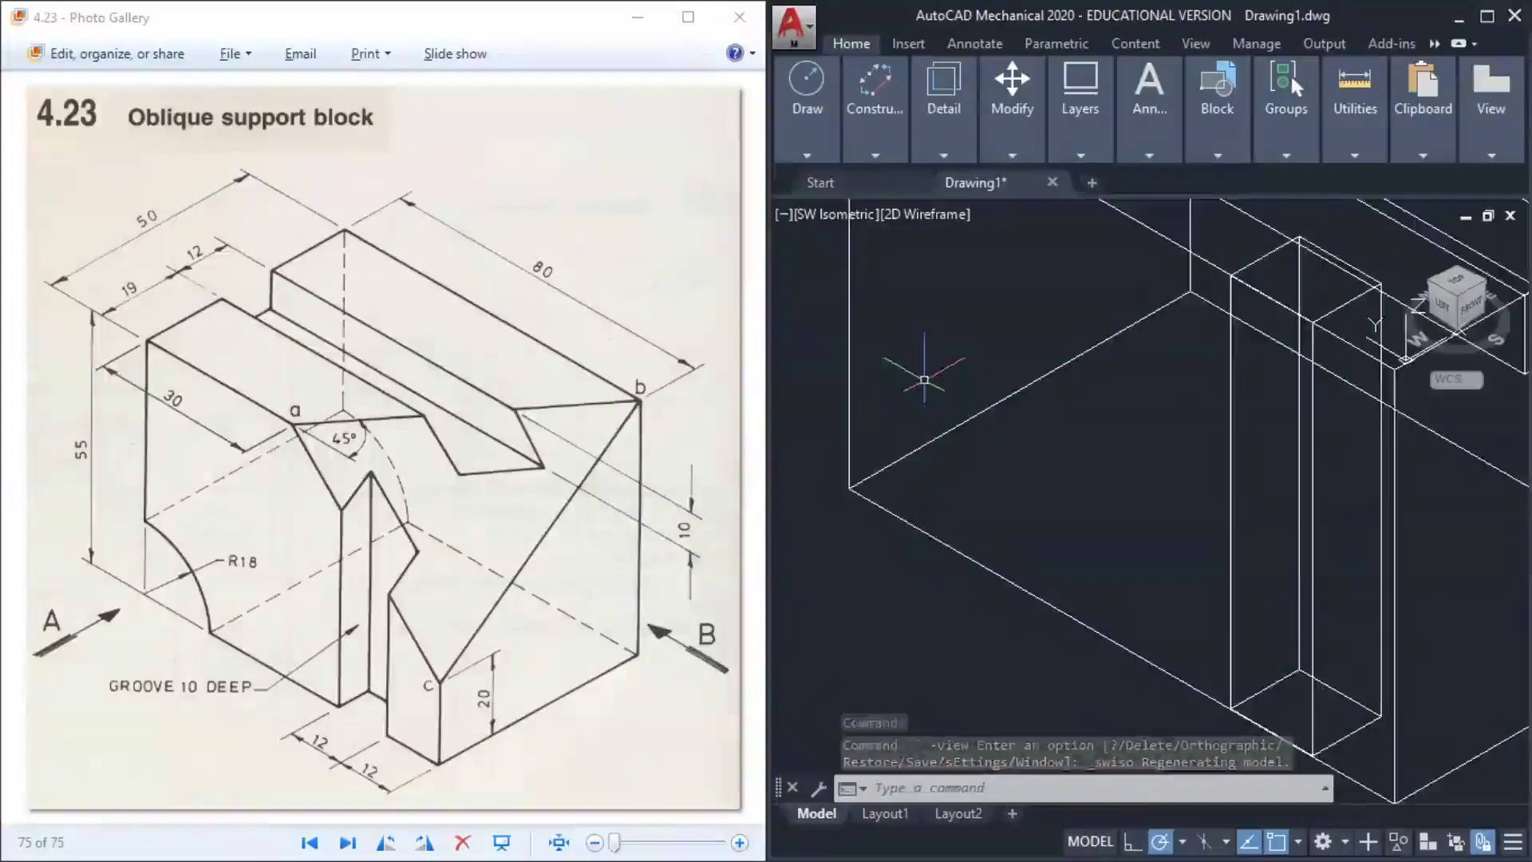
{"action": "scroll", "coordinate": [924, 380], "scroll_direction": "down", "scroll_amount": 2}
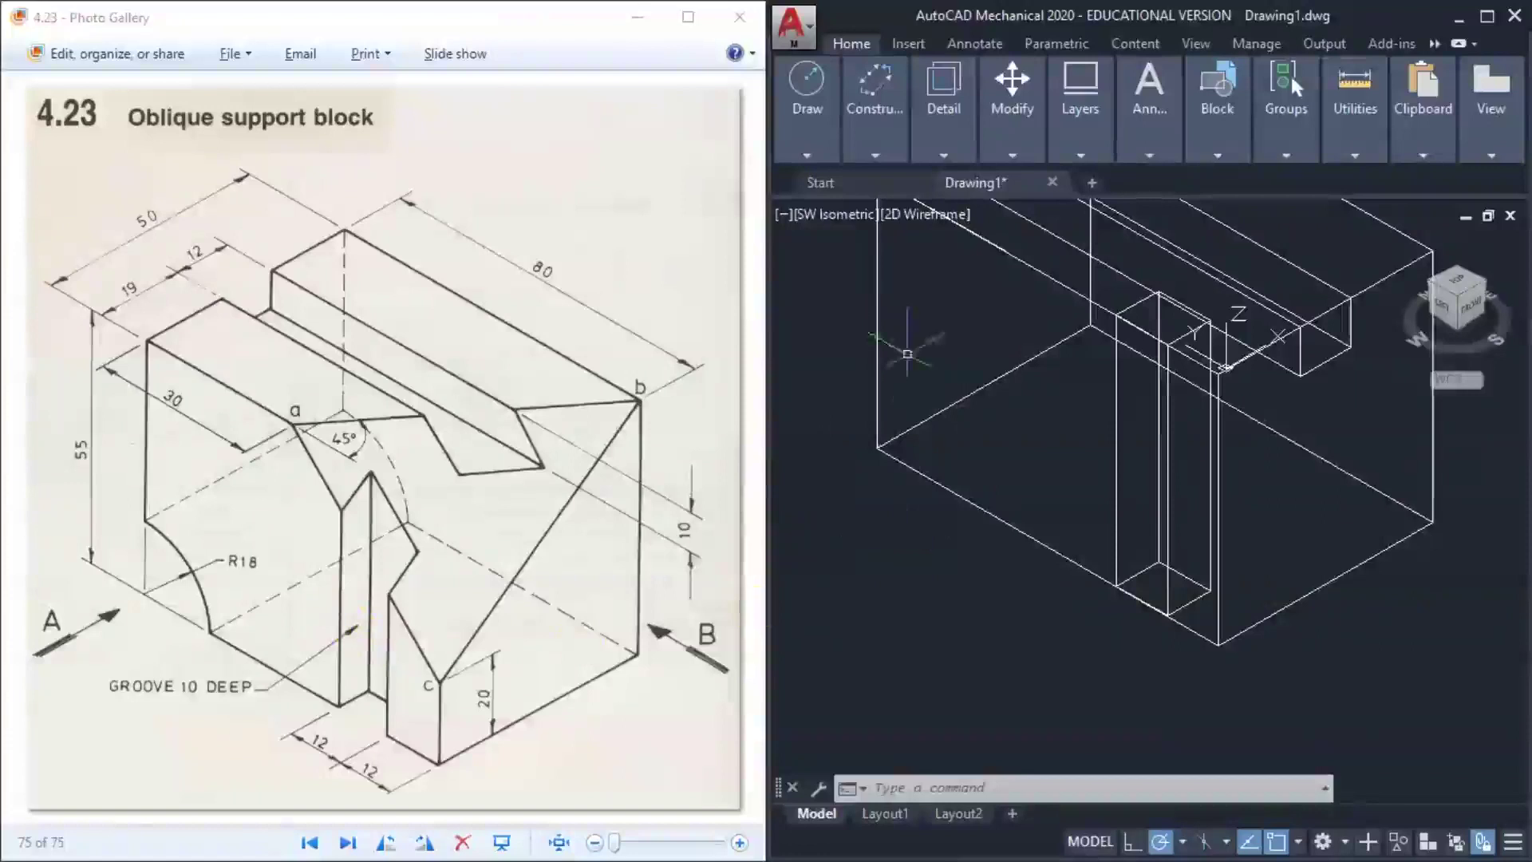
Draw a flat circle of about 16 radius freehand across the large box's 80 mm bottom edge
{"action": "left_click", "coordinate": [1023, 446]}
{"action": "type", "text": "l"}
{"action": "key", "text": "BackSpace"}
{"action": "type", "text": "su"}
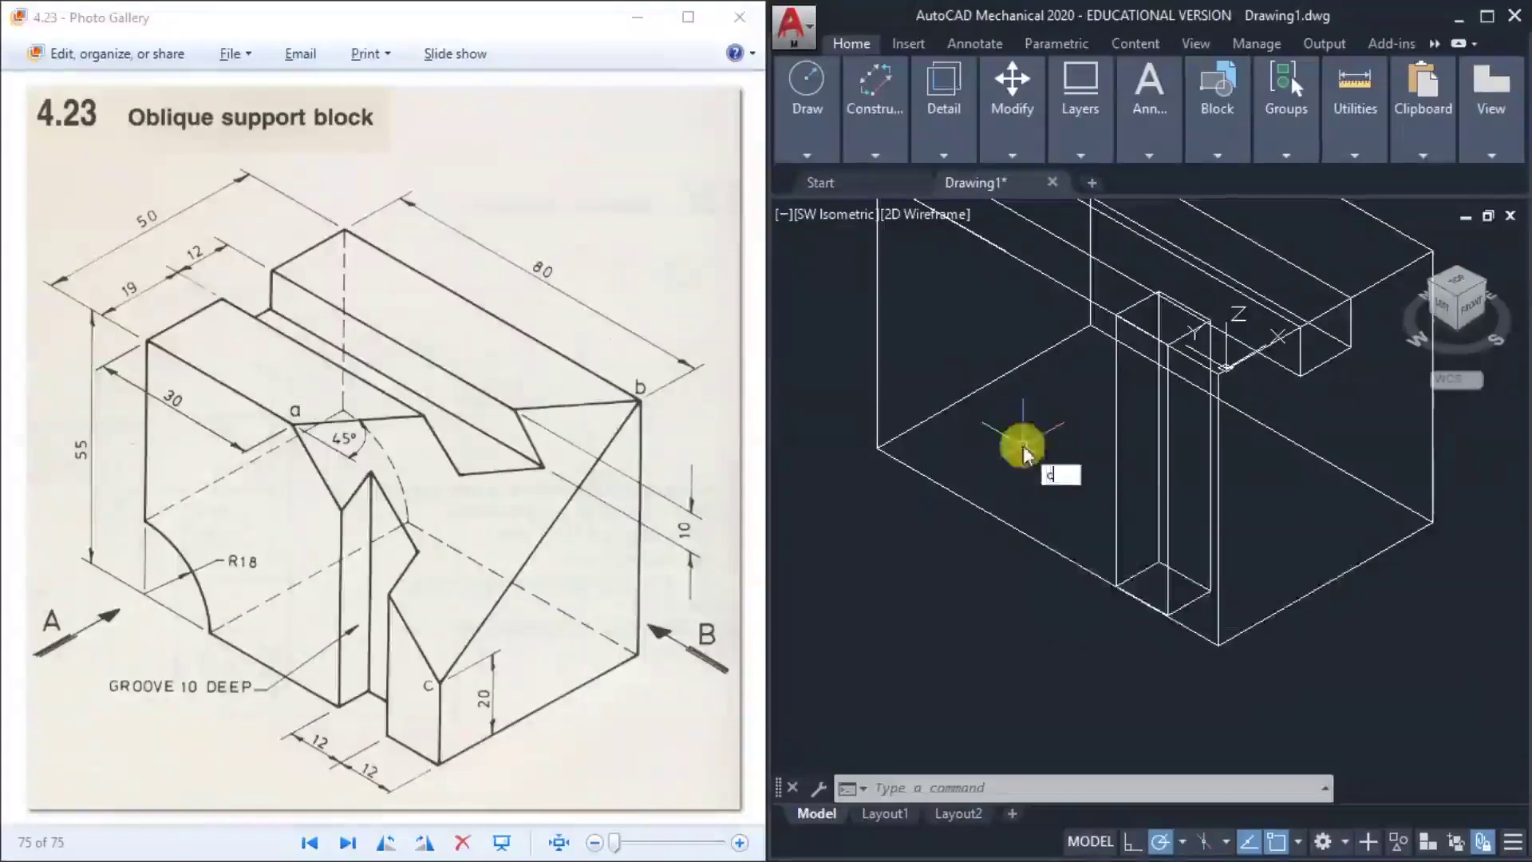
{"action": "key", "text": "Return"}
{"action": "type", "text": "c"}
{"action": "key", "text": "Return"}
{"action": "left_click", "coordinate": [952, 557]}
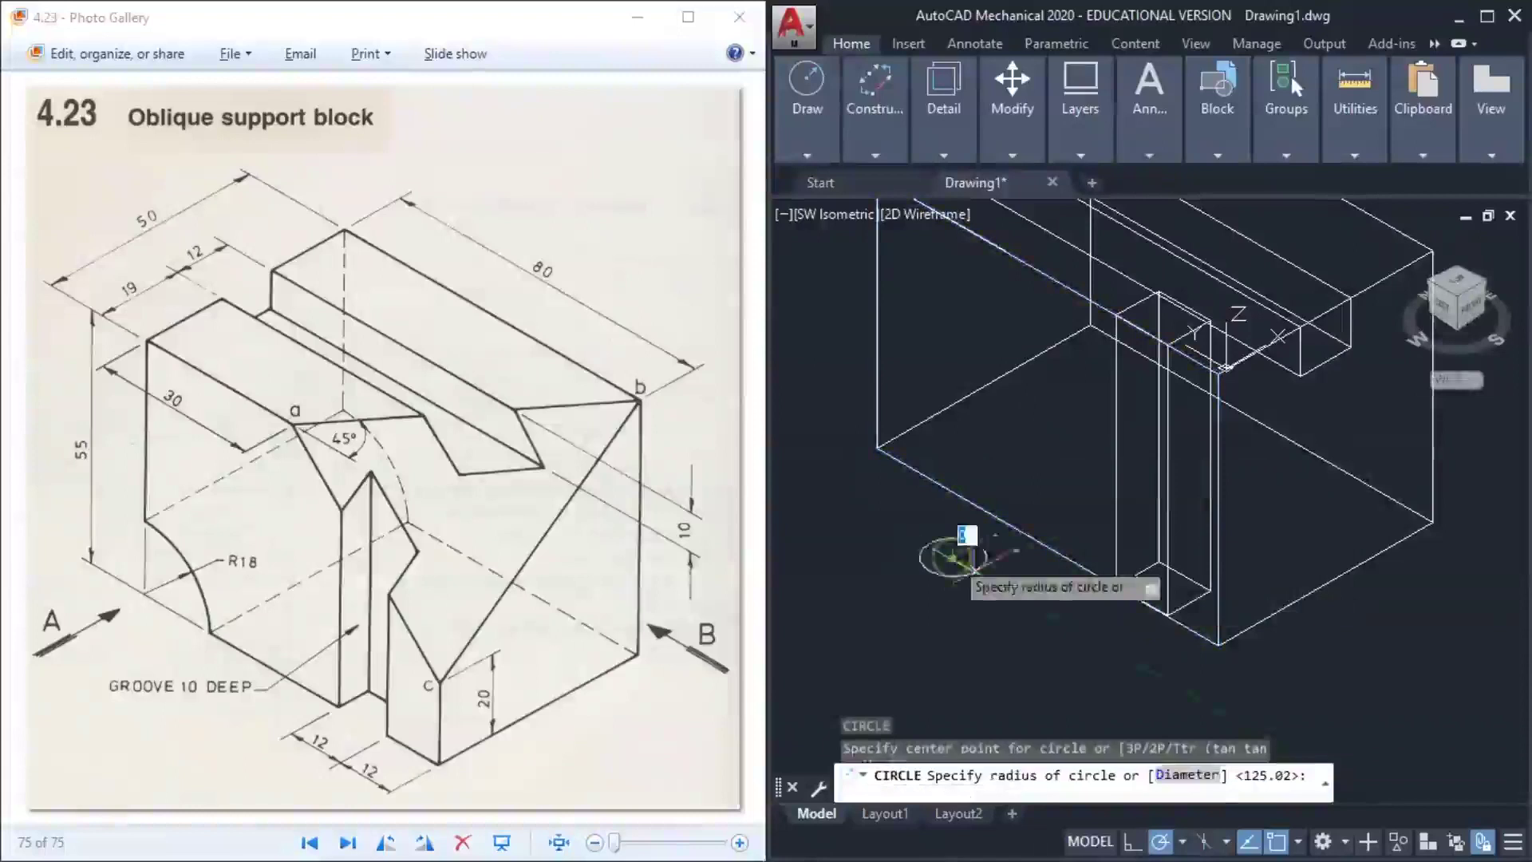
{"action": "left_click", "coordinate": [1002, 608]}
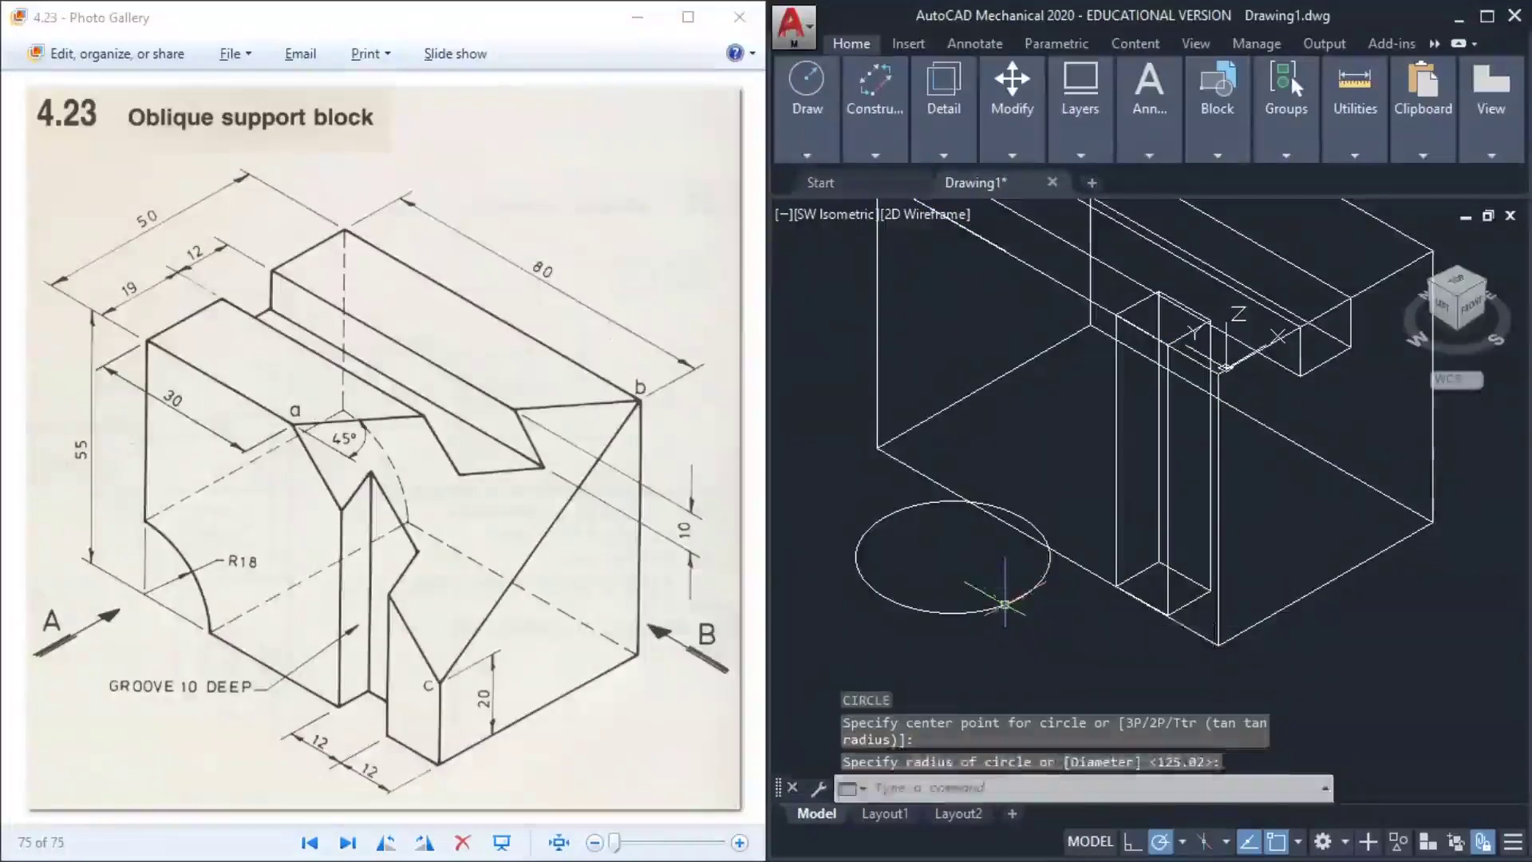
Draw a circle of radius 18 in the plane of the large box's 80 x 55 side face
{"action": "type", "text": "c"}
{"action": "key", "text": "Return"}
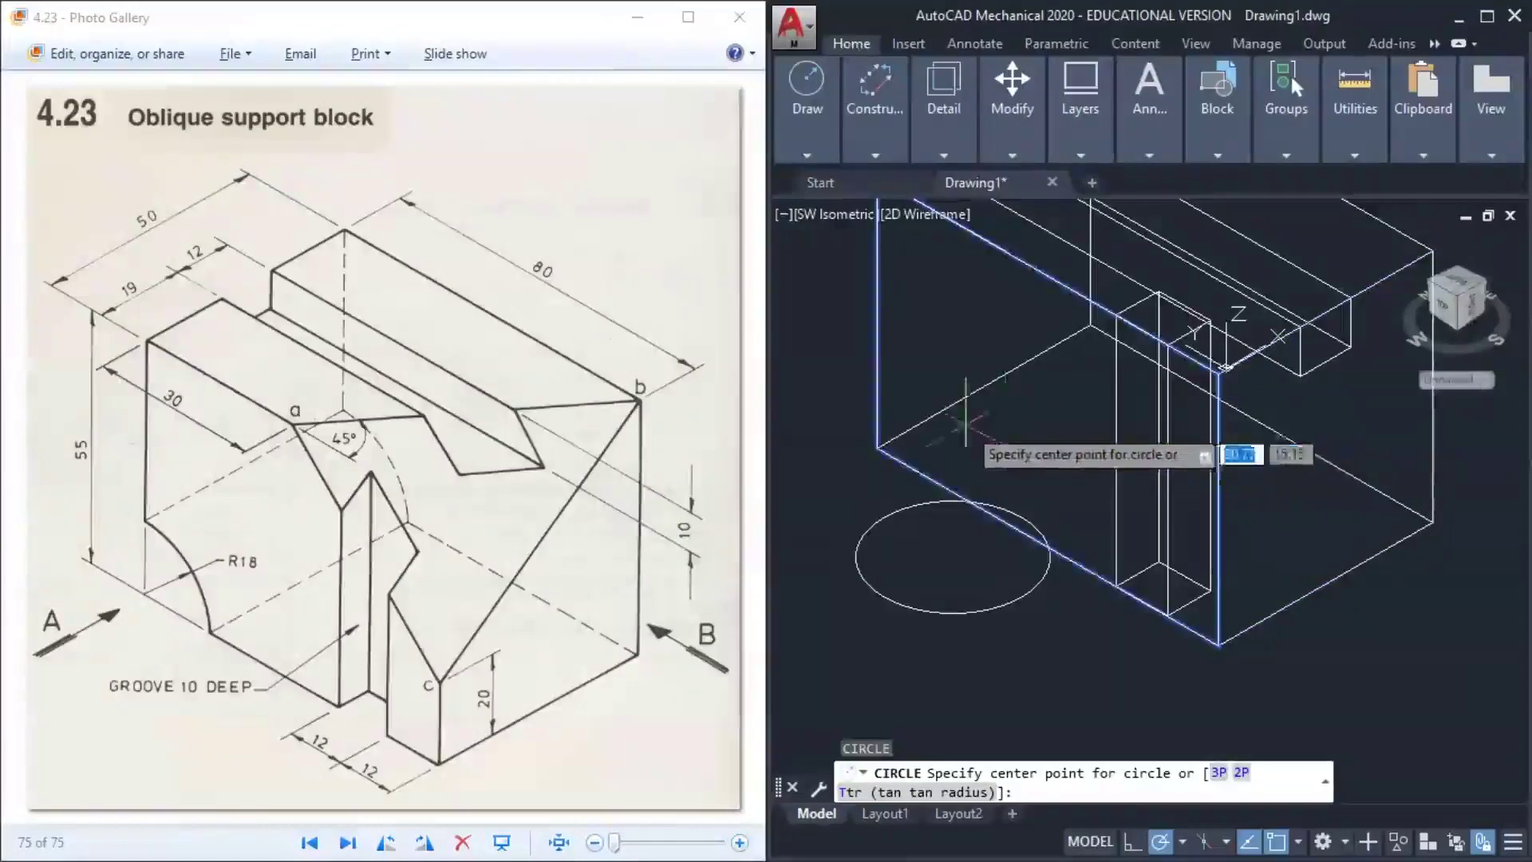
{"action": "left_click", "coordinate": [998, 419]}
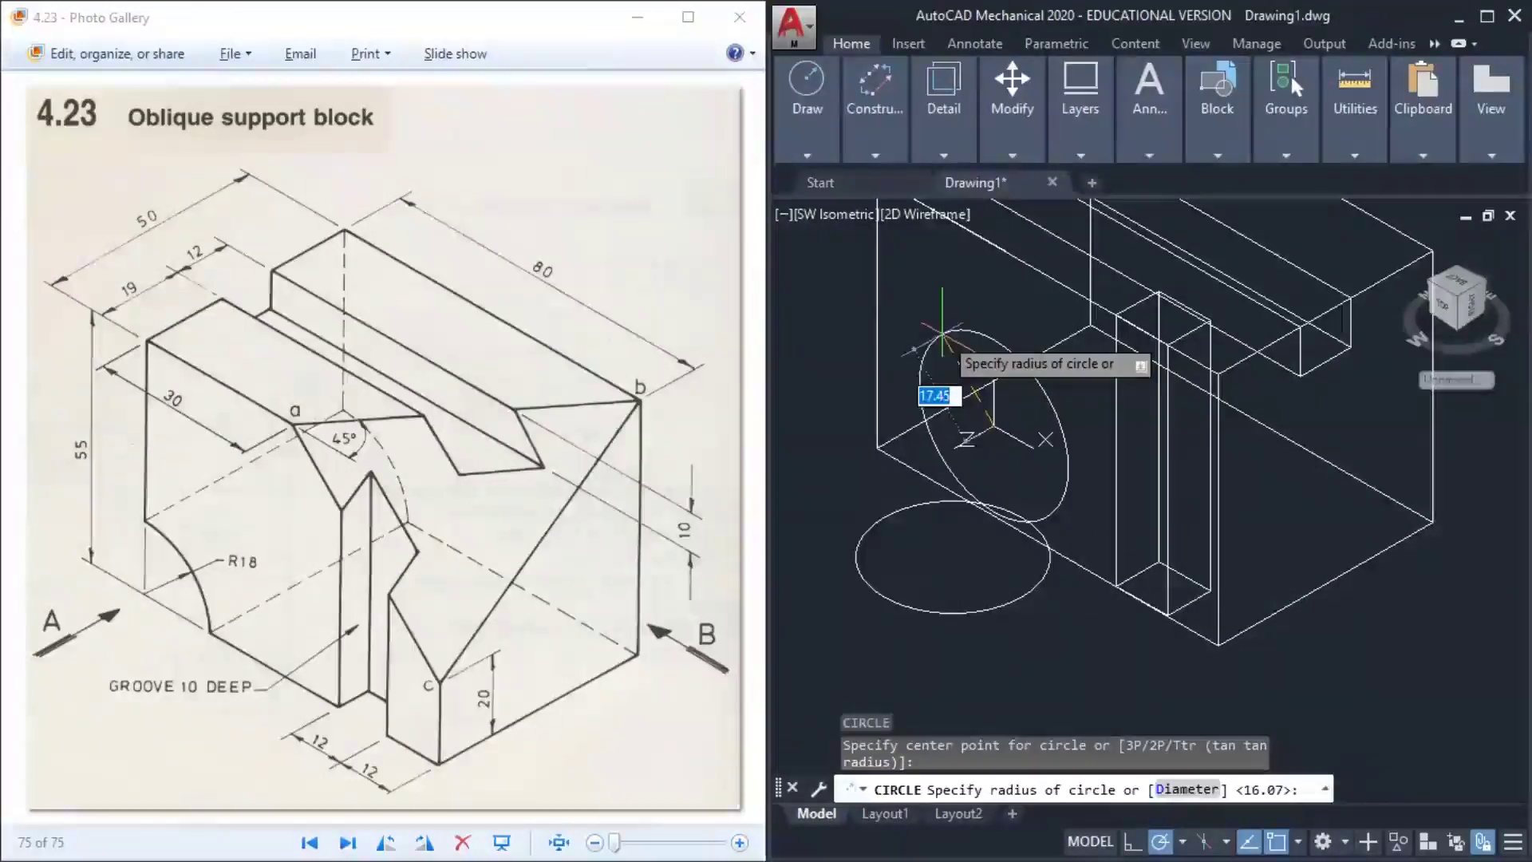
{"action": "type", "text": "18"}
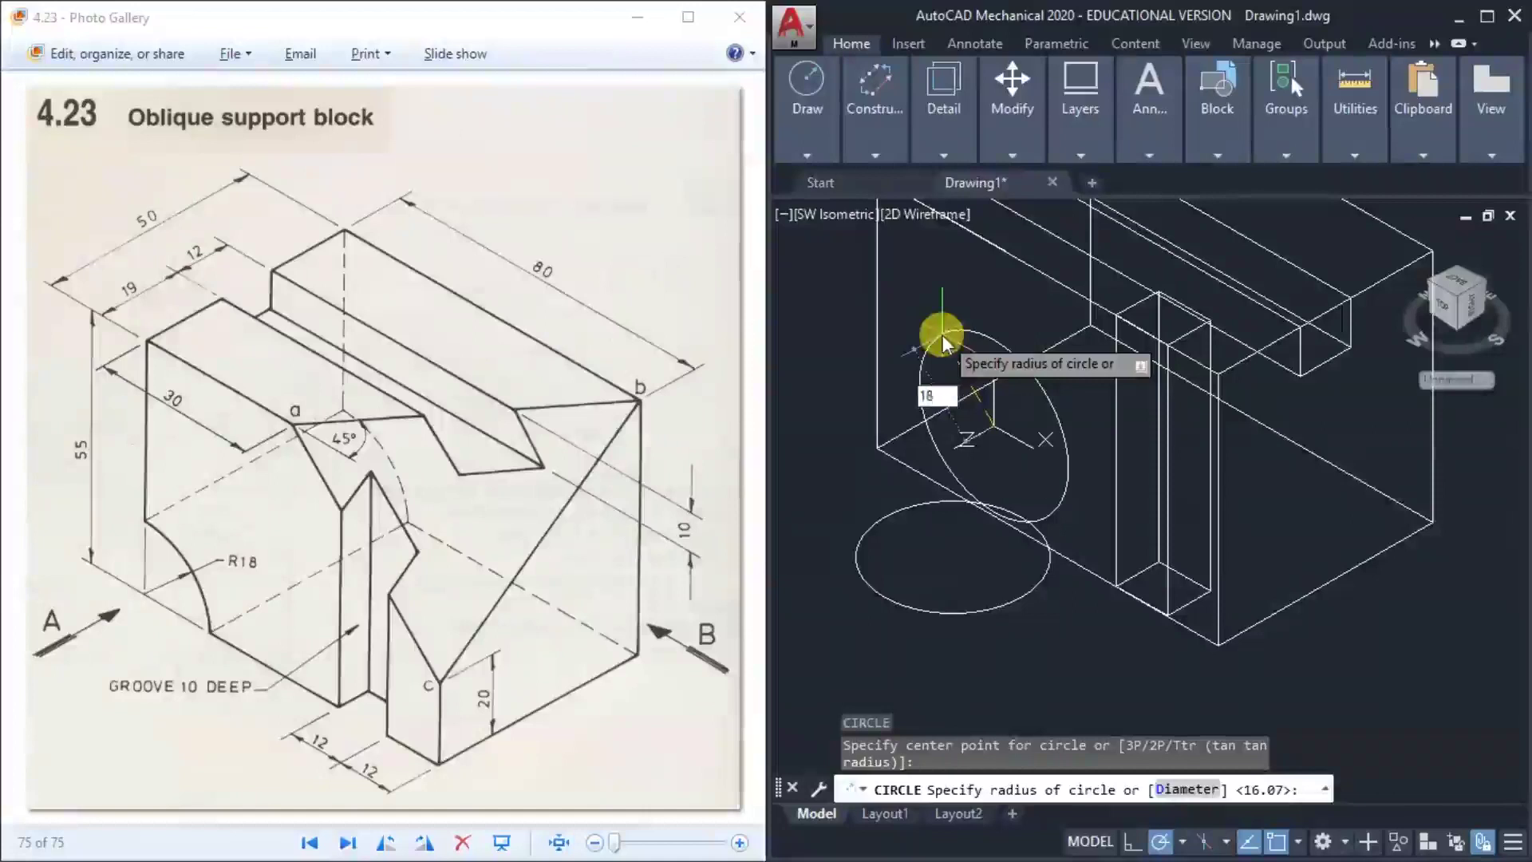
{"action": "key", "text": "Return"}
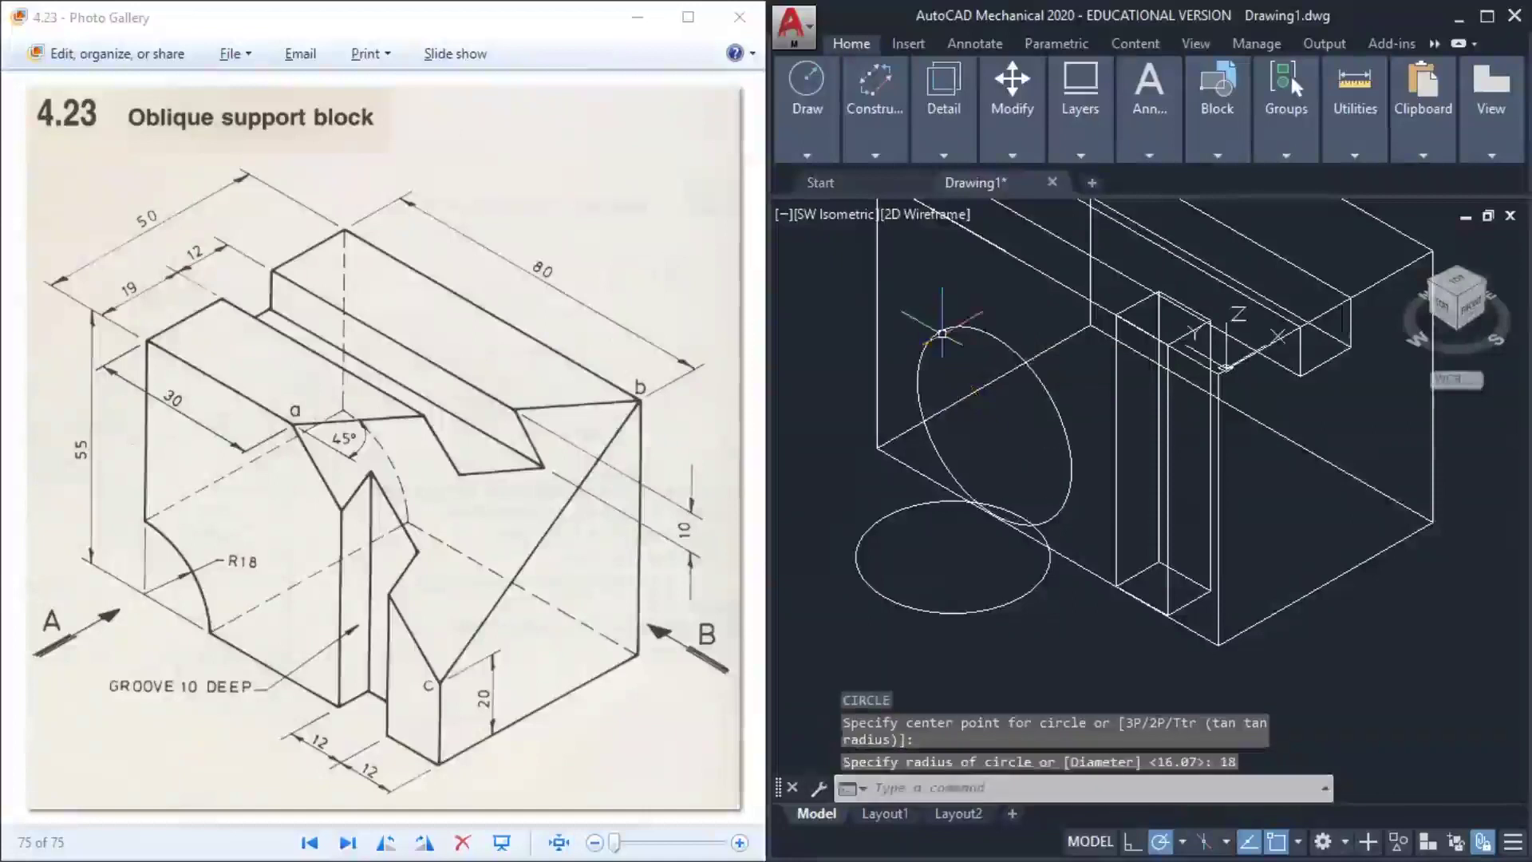
Move the R18 circle by its centre to the bottom corner farthest from the vertical groove along the 80 mm edge, and delete the flat circle
{"action": "left_click", "coordinate": [1045, 391]}
{"action": "type", "text": "m"}
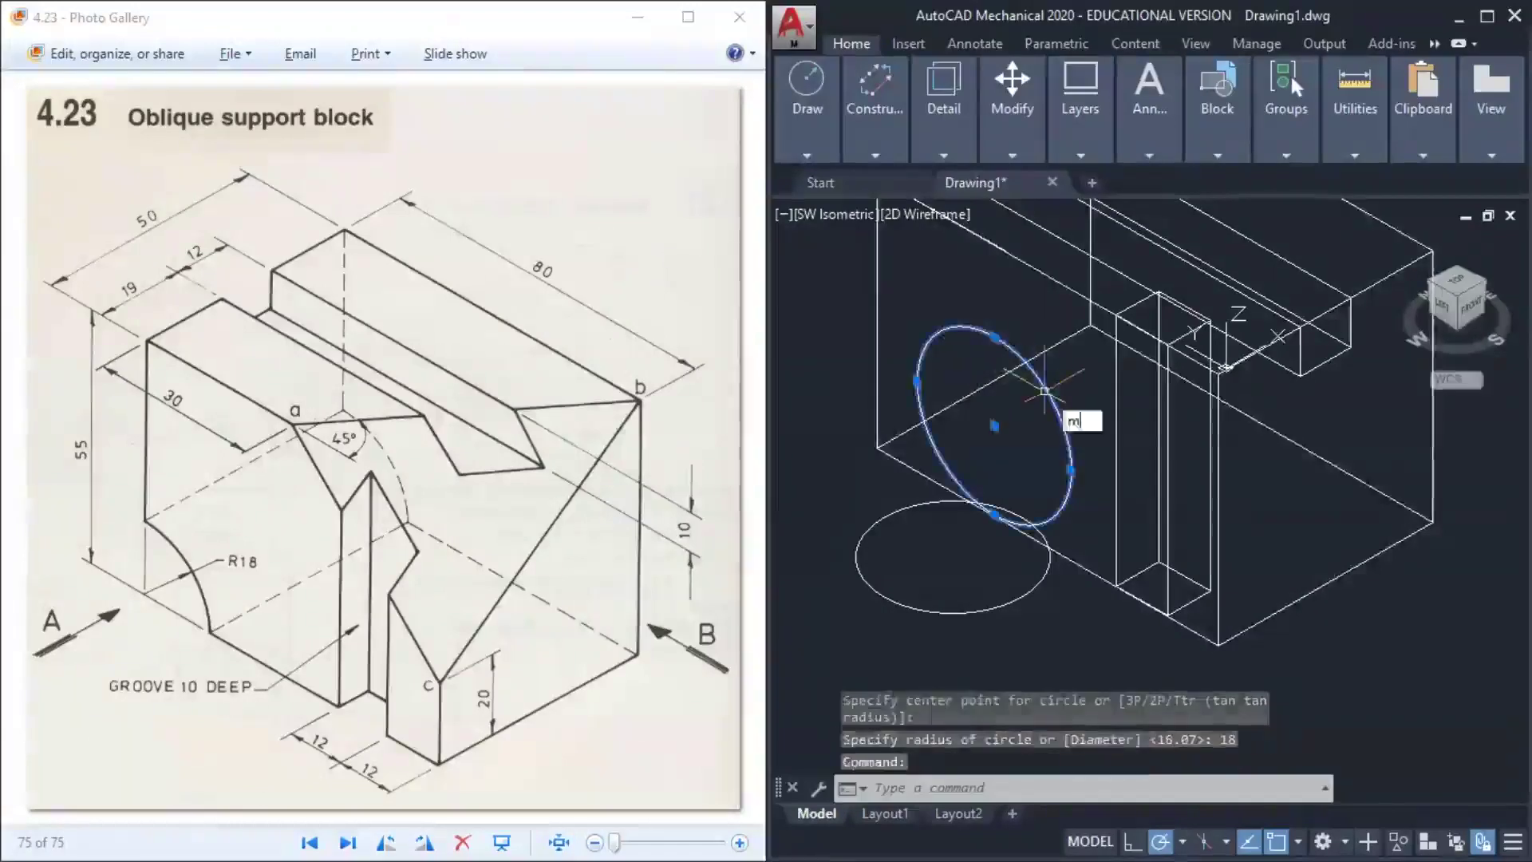
{"action": "key", "text": "Return"}
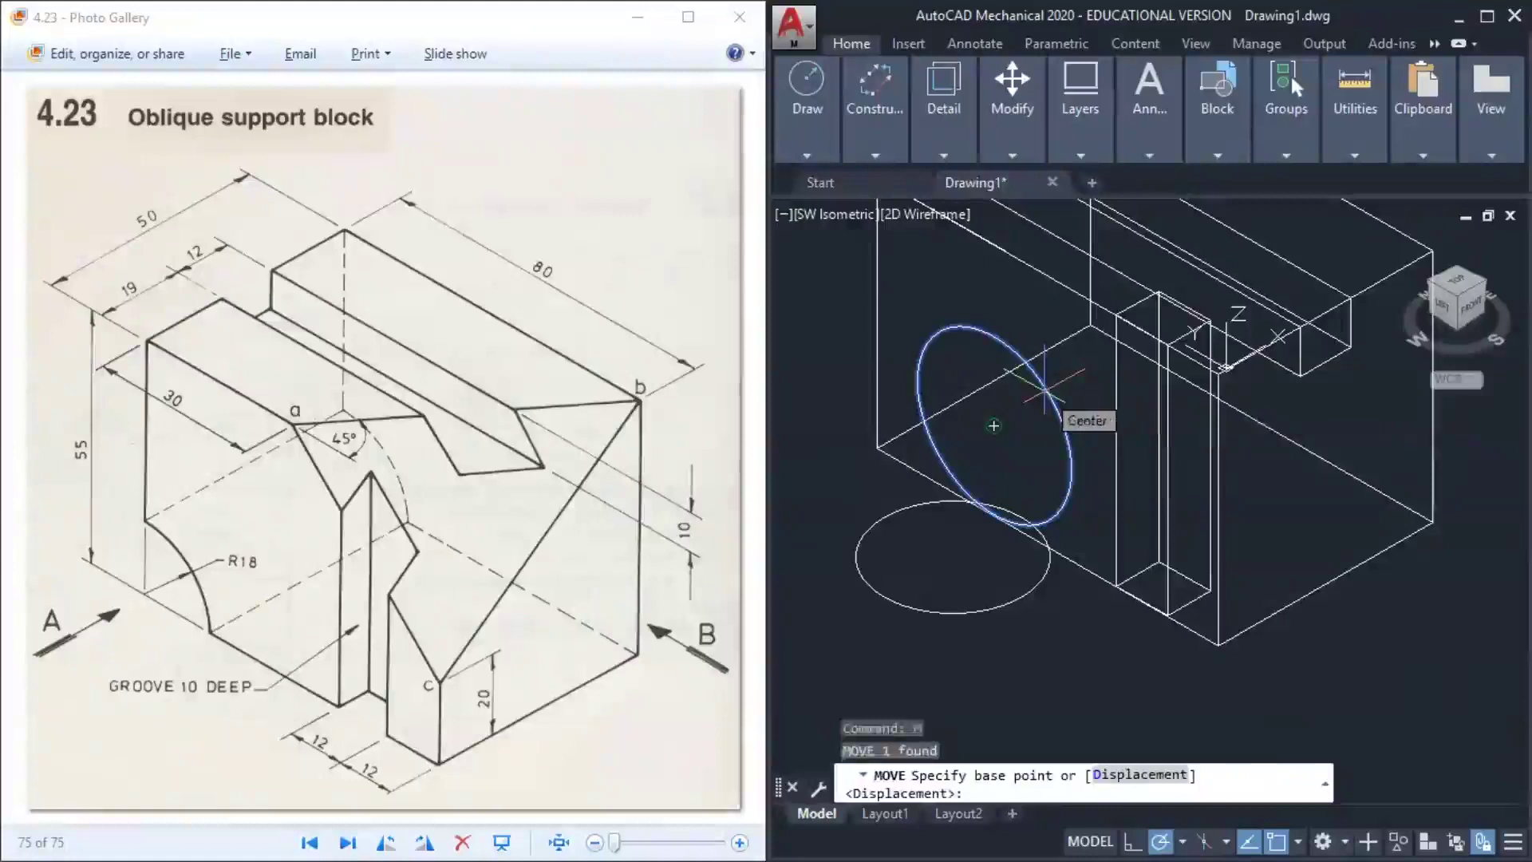
{"action": "left_click", "coordinate": [993, 425]}
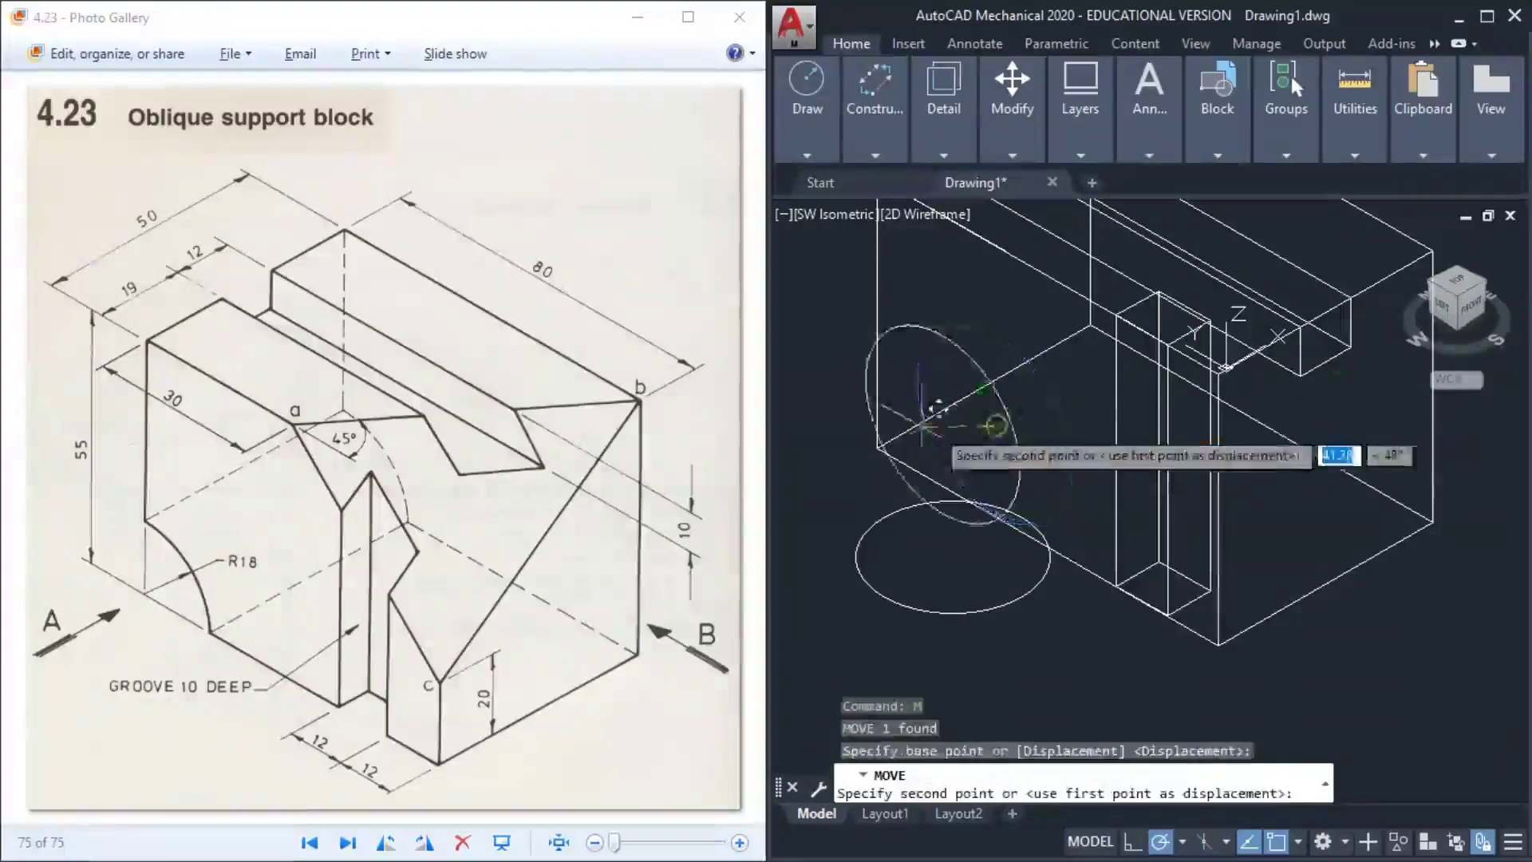
{"action": "left_click", "coordinate": [877, 447]}
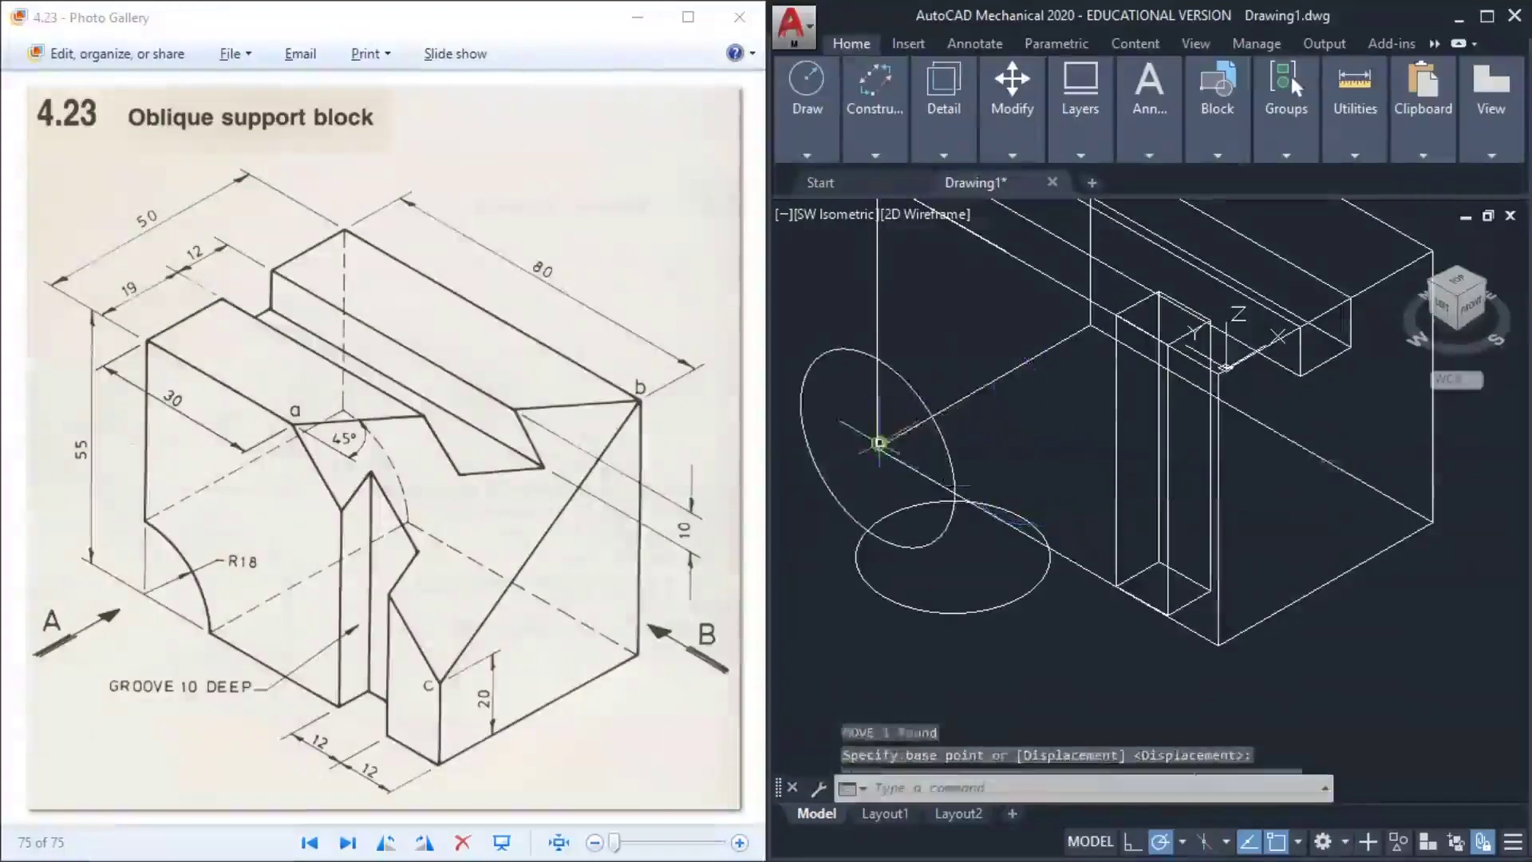
{"action": "left_click", "coordinate": [1022, 595]}
{"action": "key", "text": "Delete"}
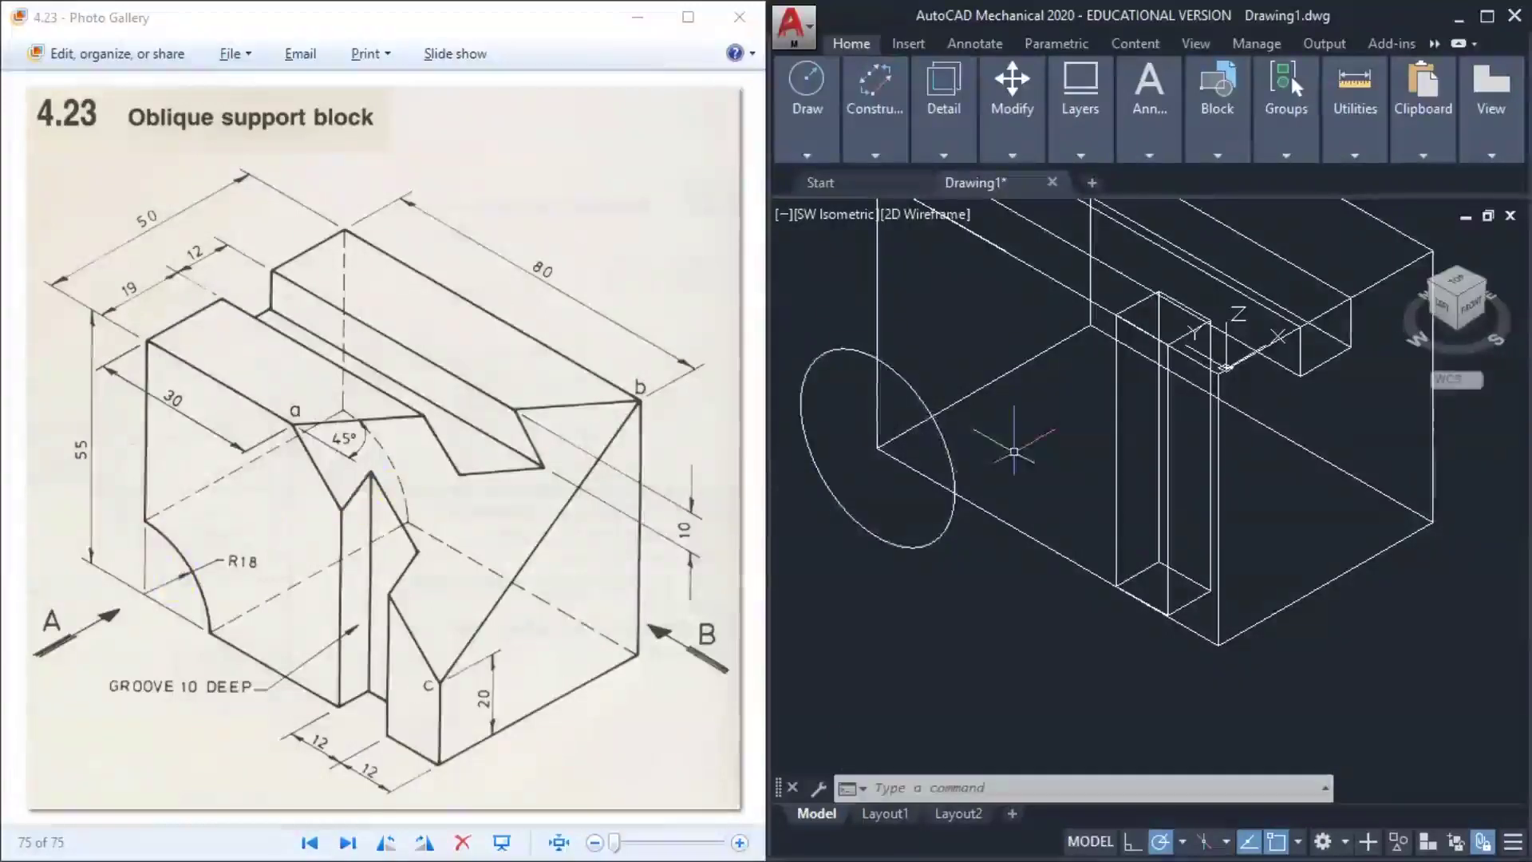
{"action": "type", "text": "c"}
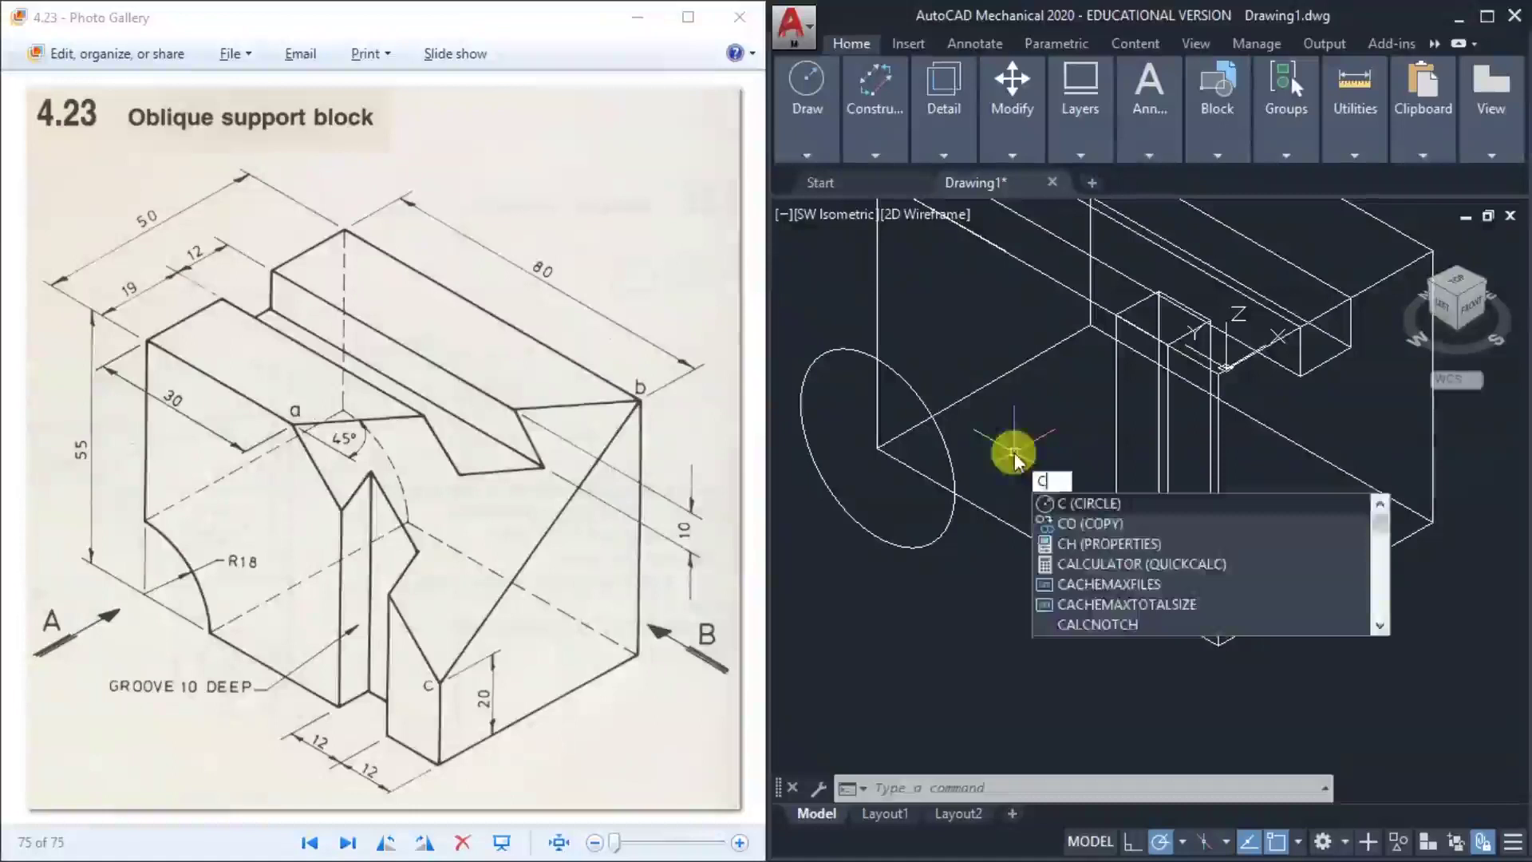
{"action": "type", "text": "yl"}
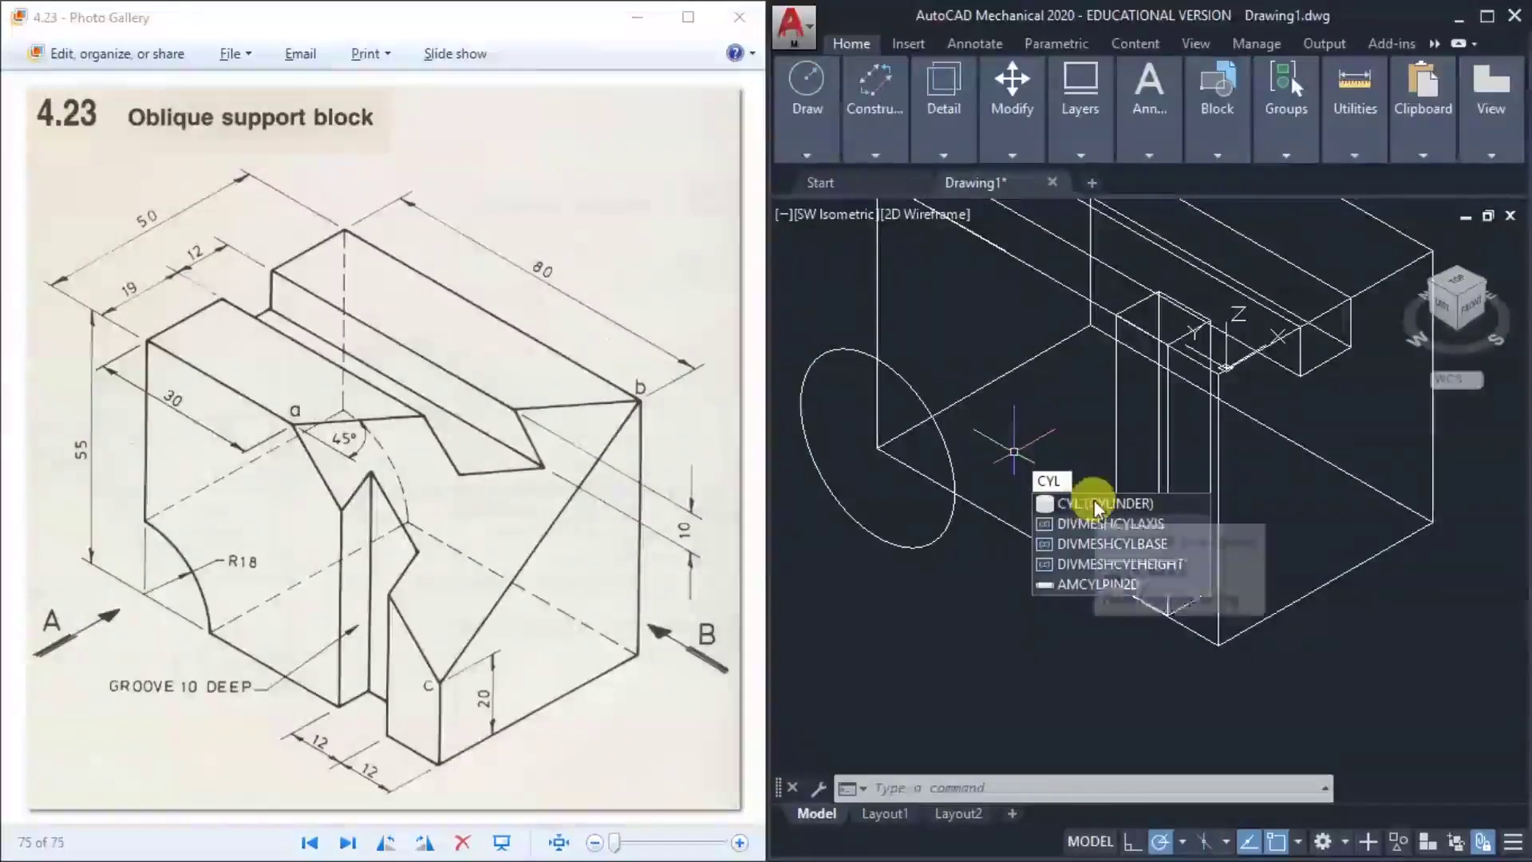
{"action": "key", "text": "Escape"}
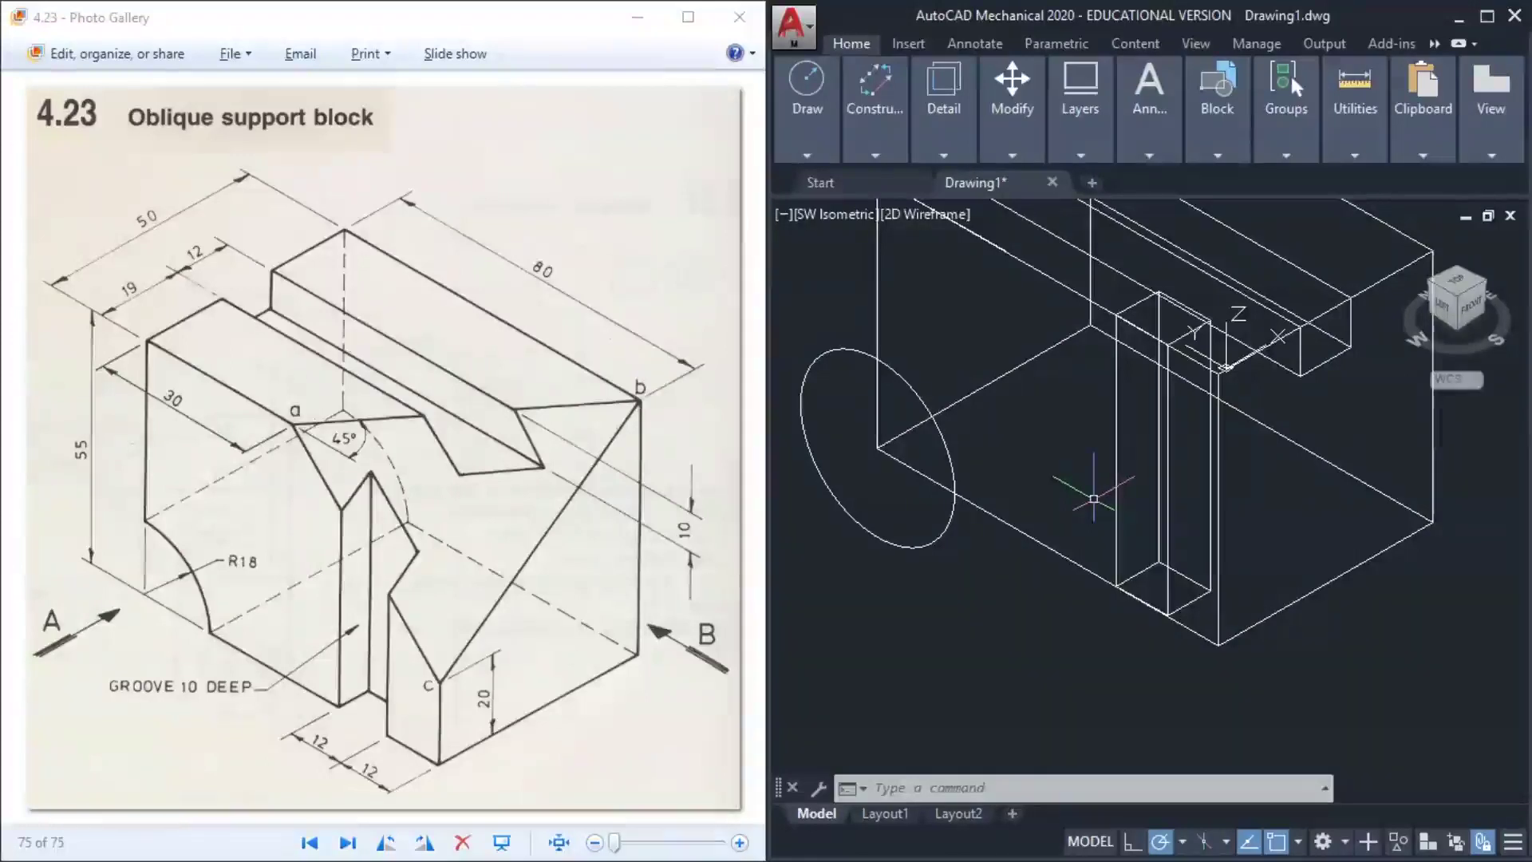
{"action": "left_click", "coordinate": [928, 427]}
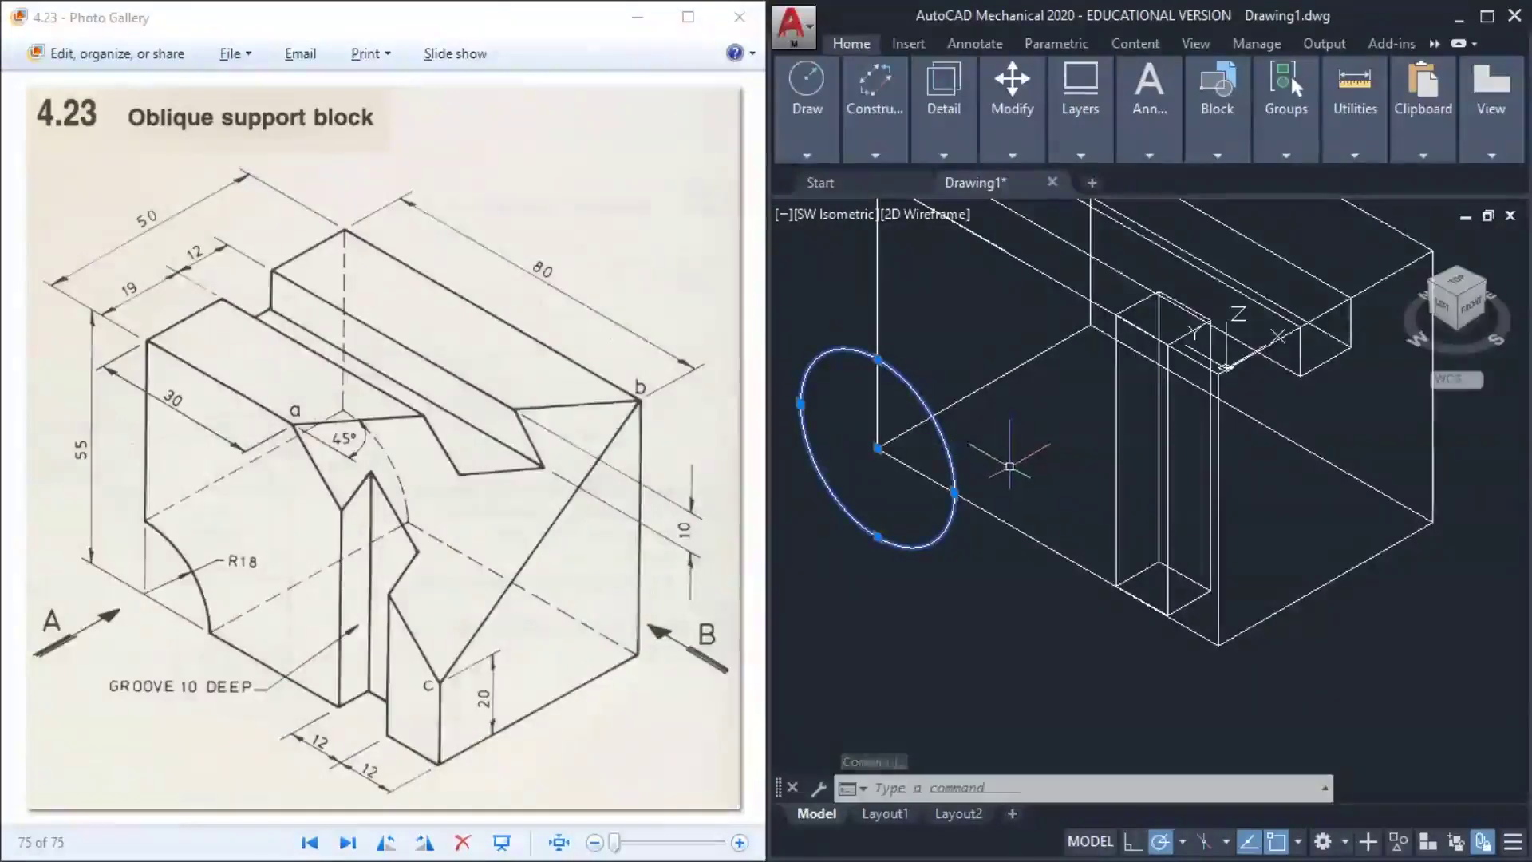
{"action": "key", "text": "Escape"}
{"action": "key", "text": "Escape"}
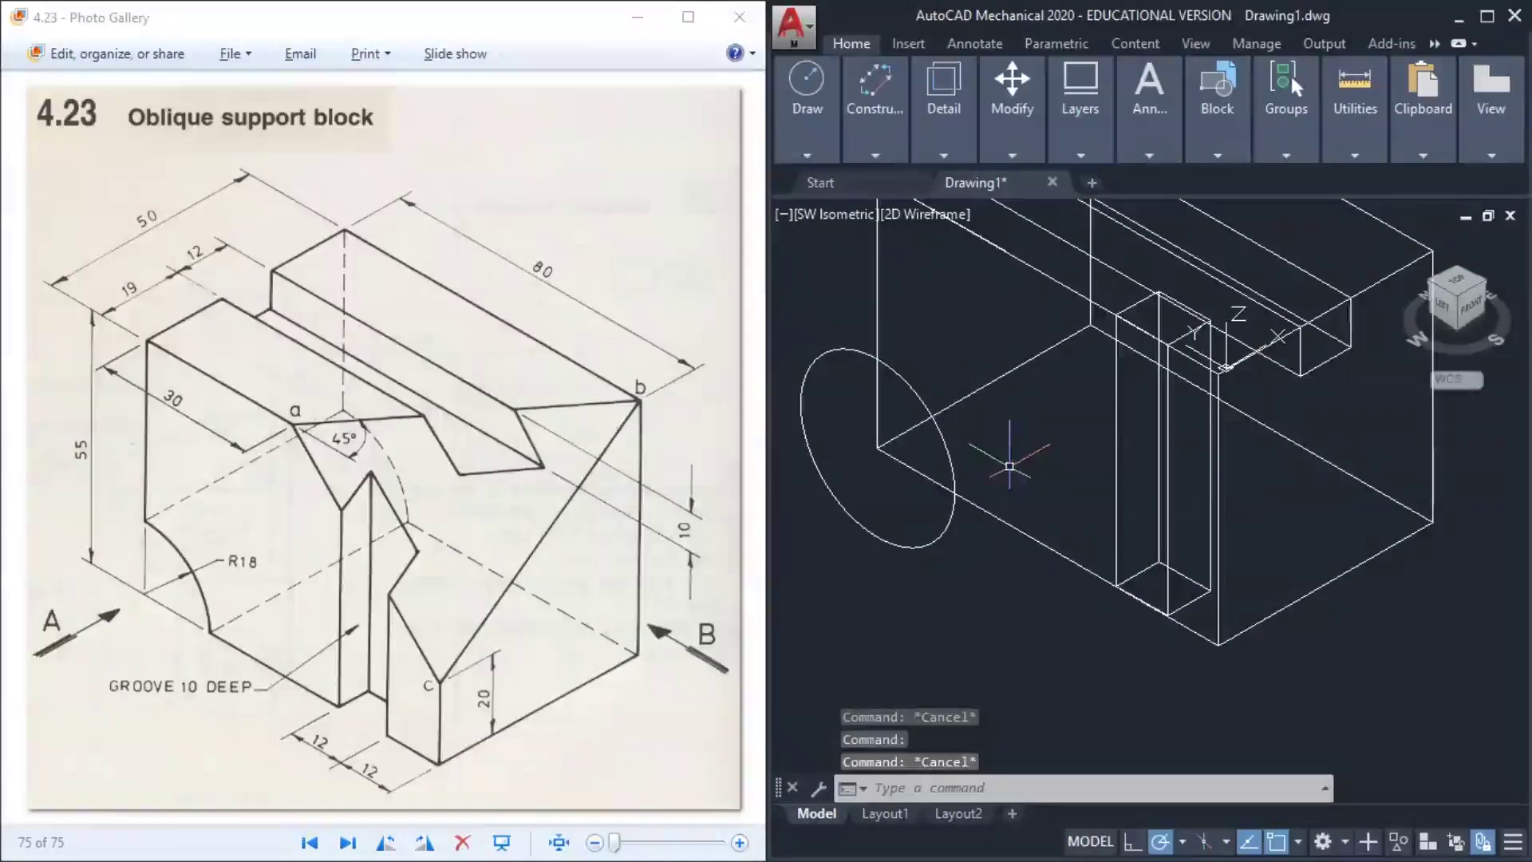
{"action": "left_click", "coordinate": [1010, 468]}
{"action": "type", "text": "EXT"}
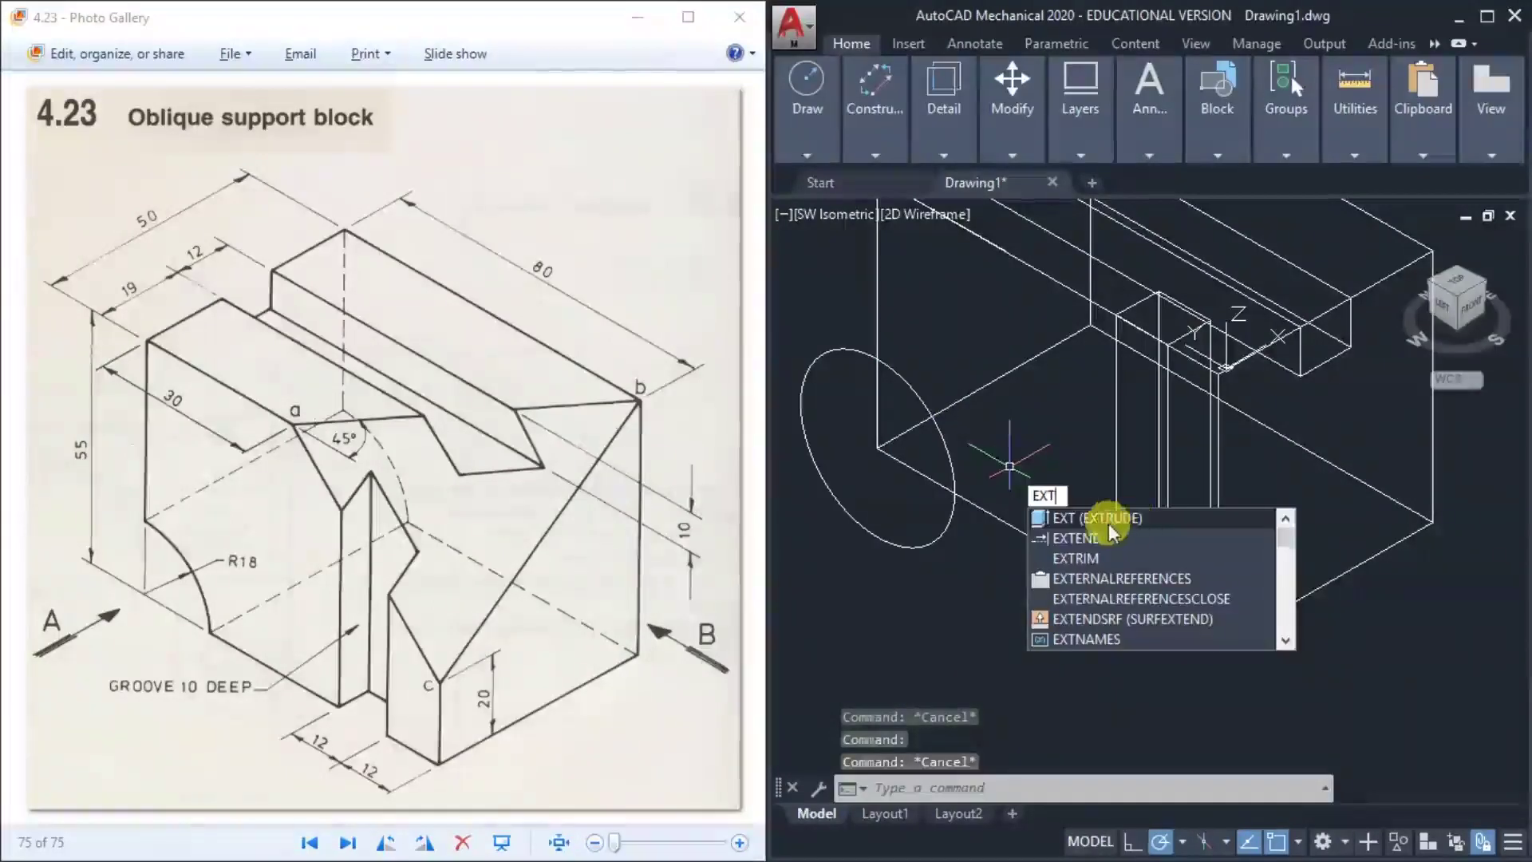
{"action": "type", "text": "RUDE"}
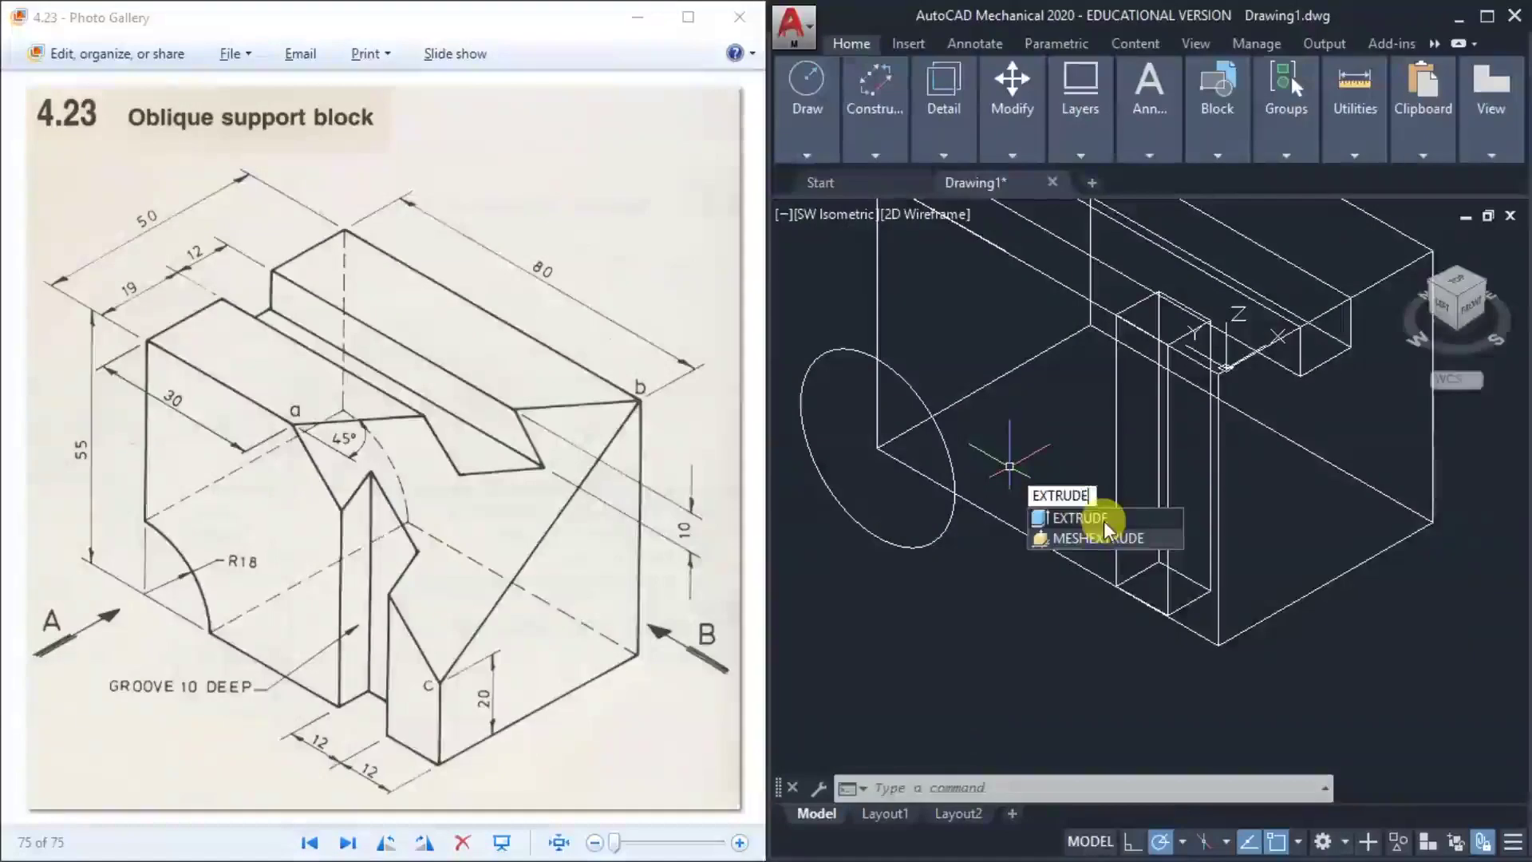
{"action": "key", "text": "BackSpace"}
{"action": "key", "text": "BackSpace"}
{"action": "key", "text": "BackSpace"}
{"action": "key", "text": "BackSpace"}
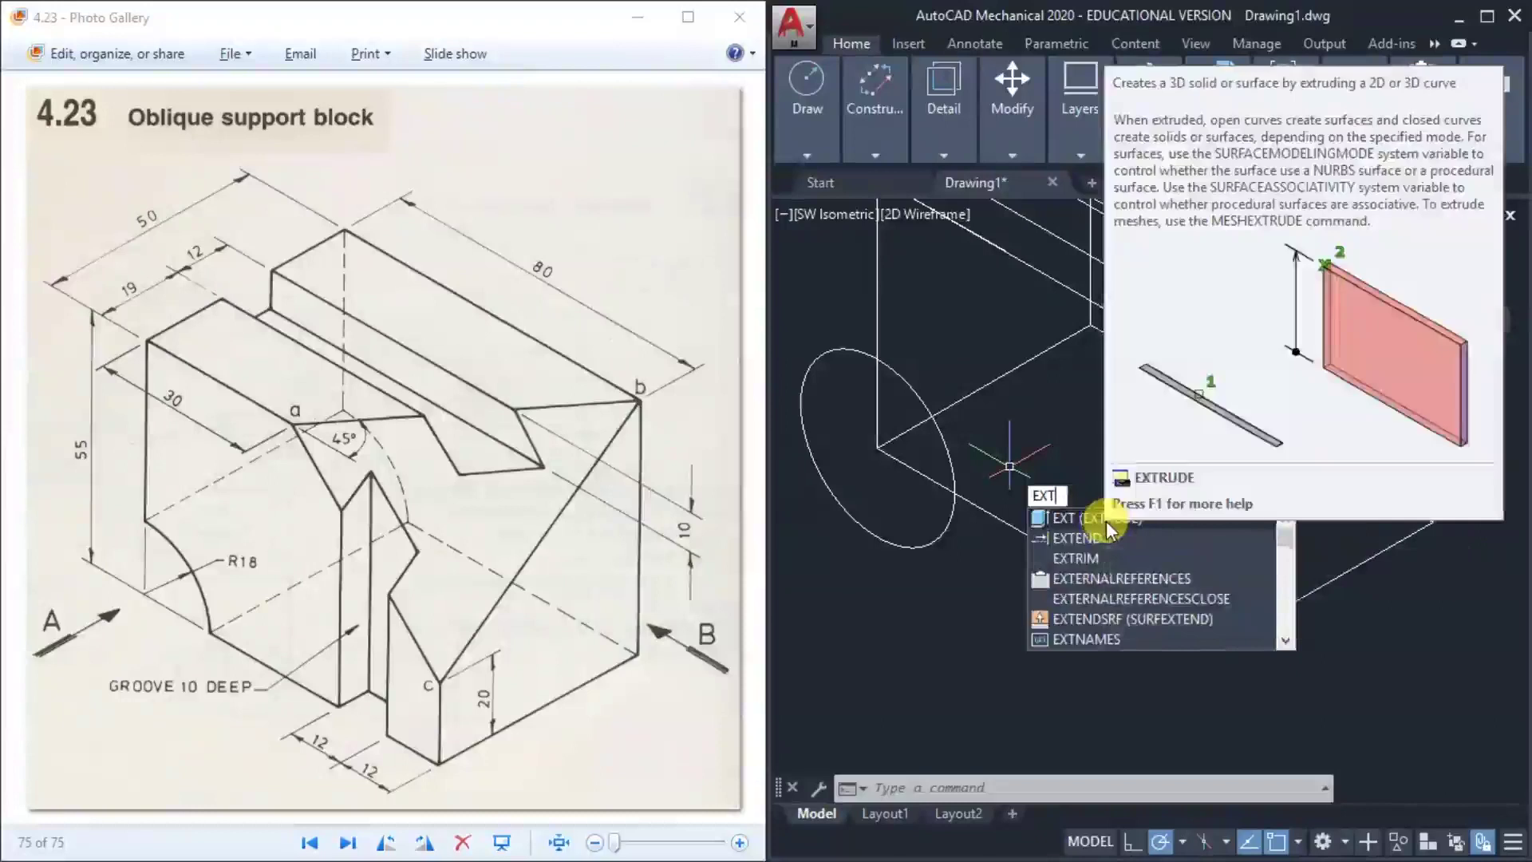
{"action": "left_click", "coordinate": [1085, 520]}
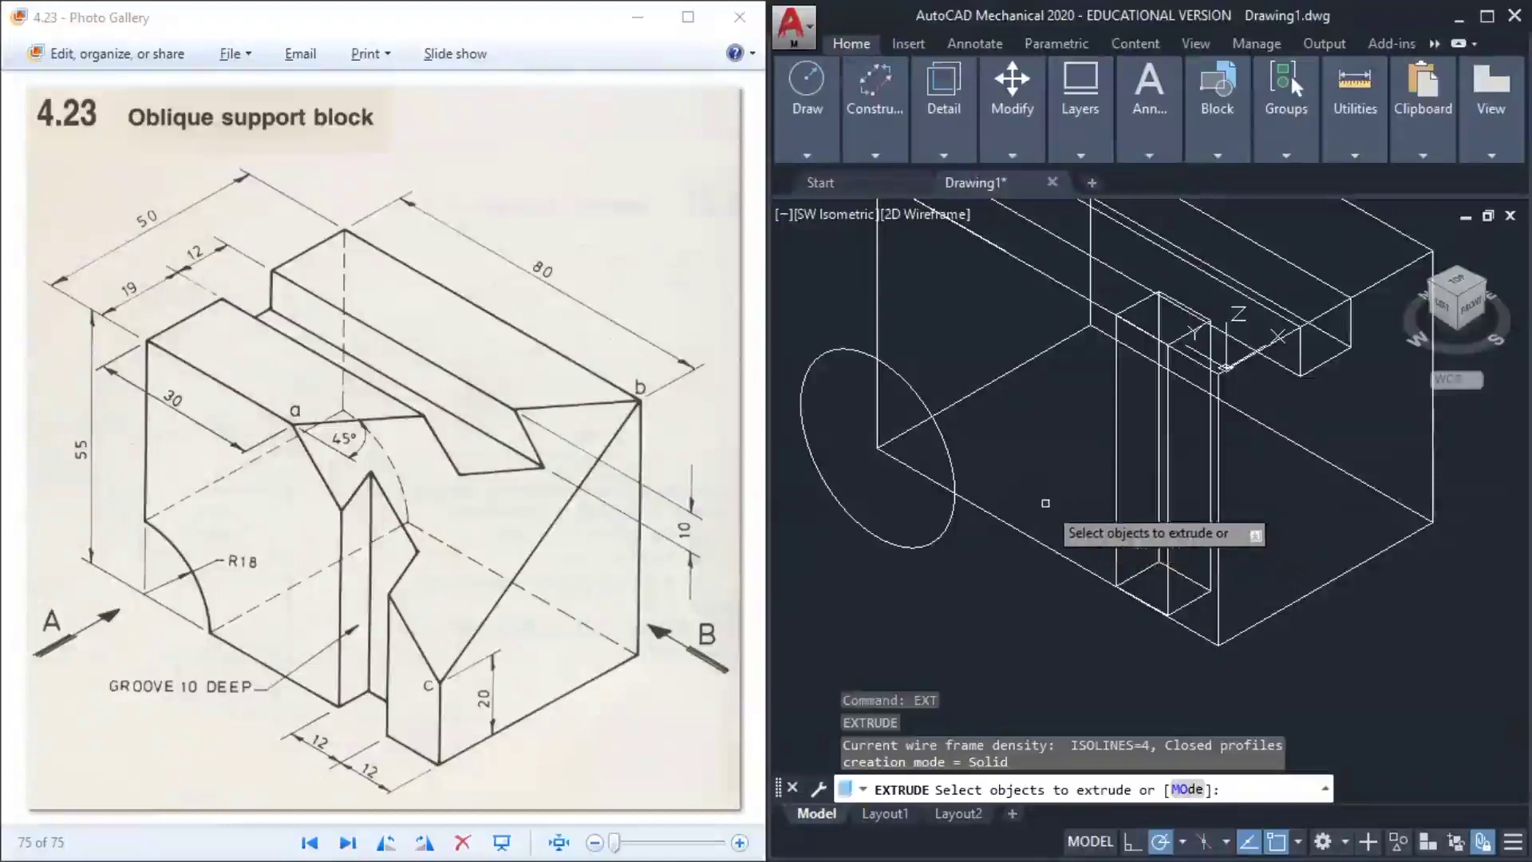
{"action": "key", "text": "Escape"}
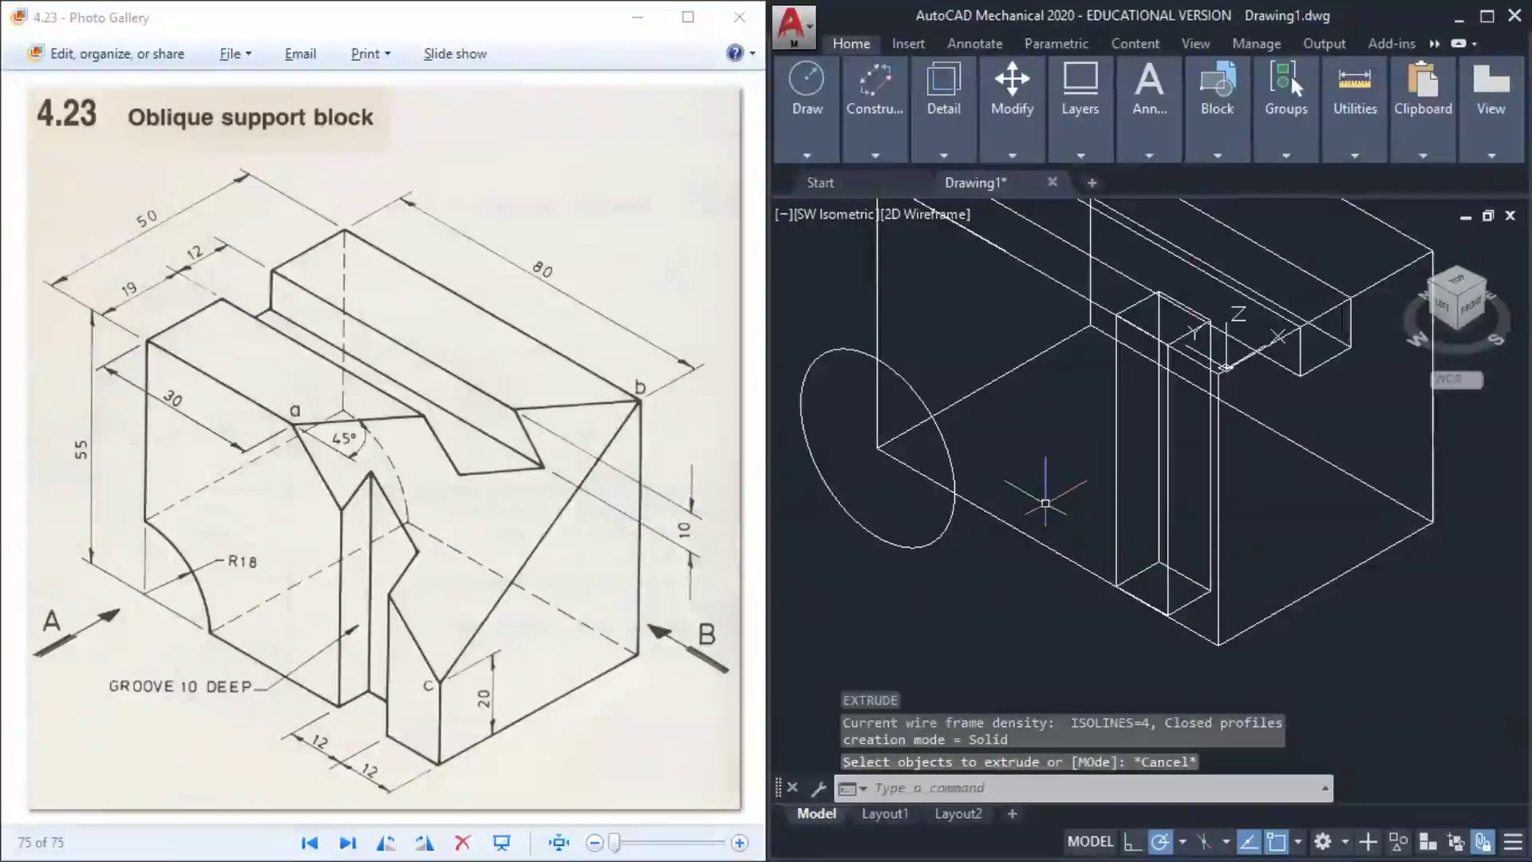
{"action": "type", "text": "ex"}
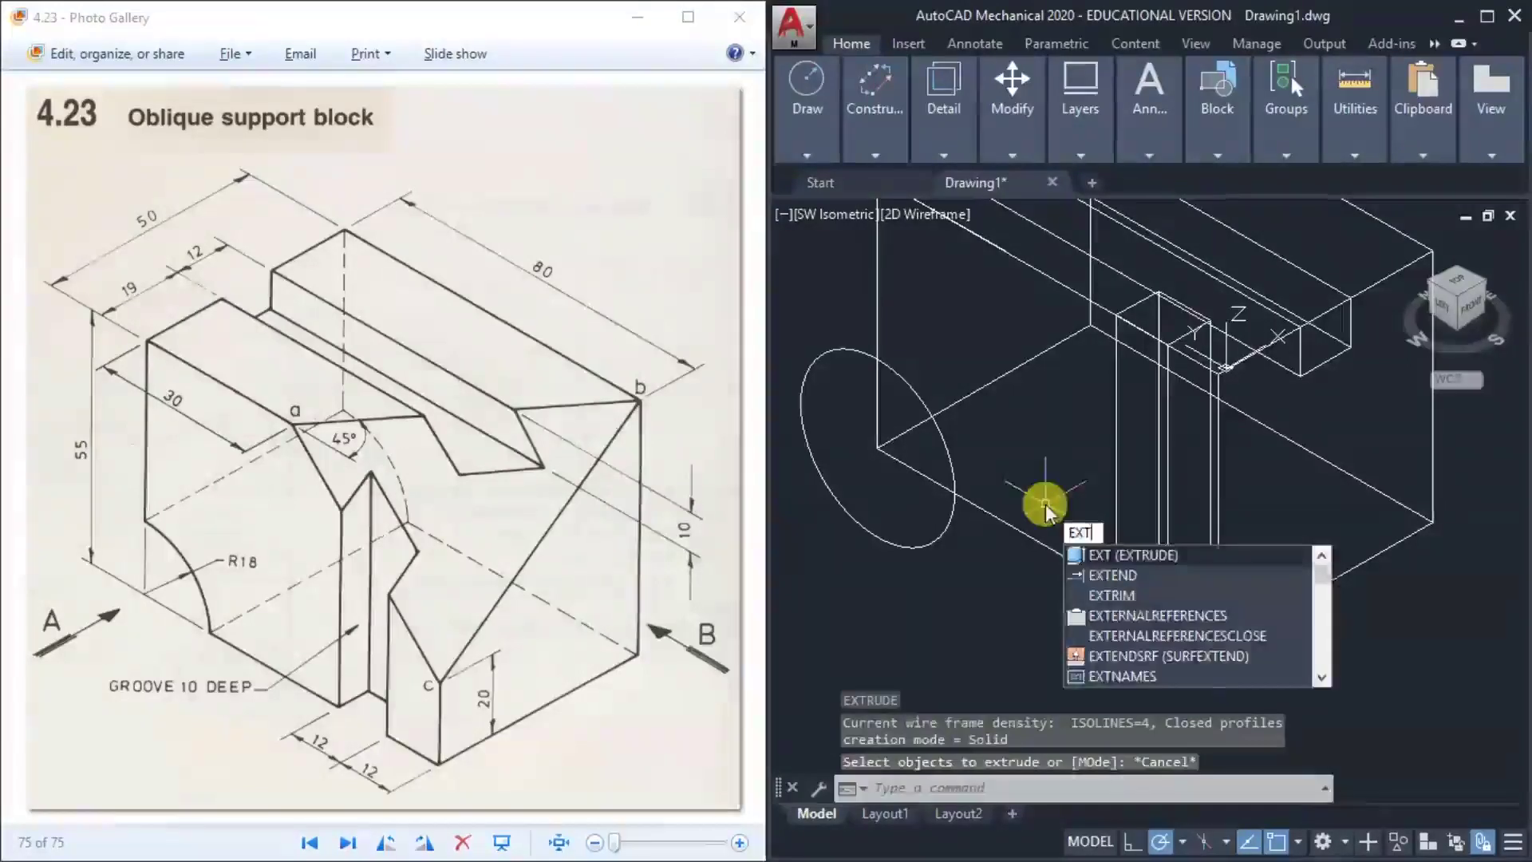
{"action": "key", "text": "Return"}
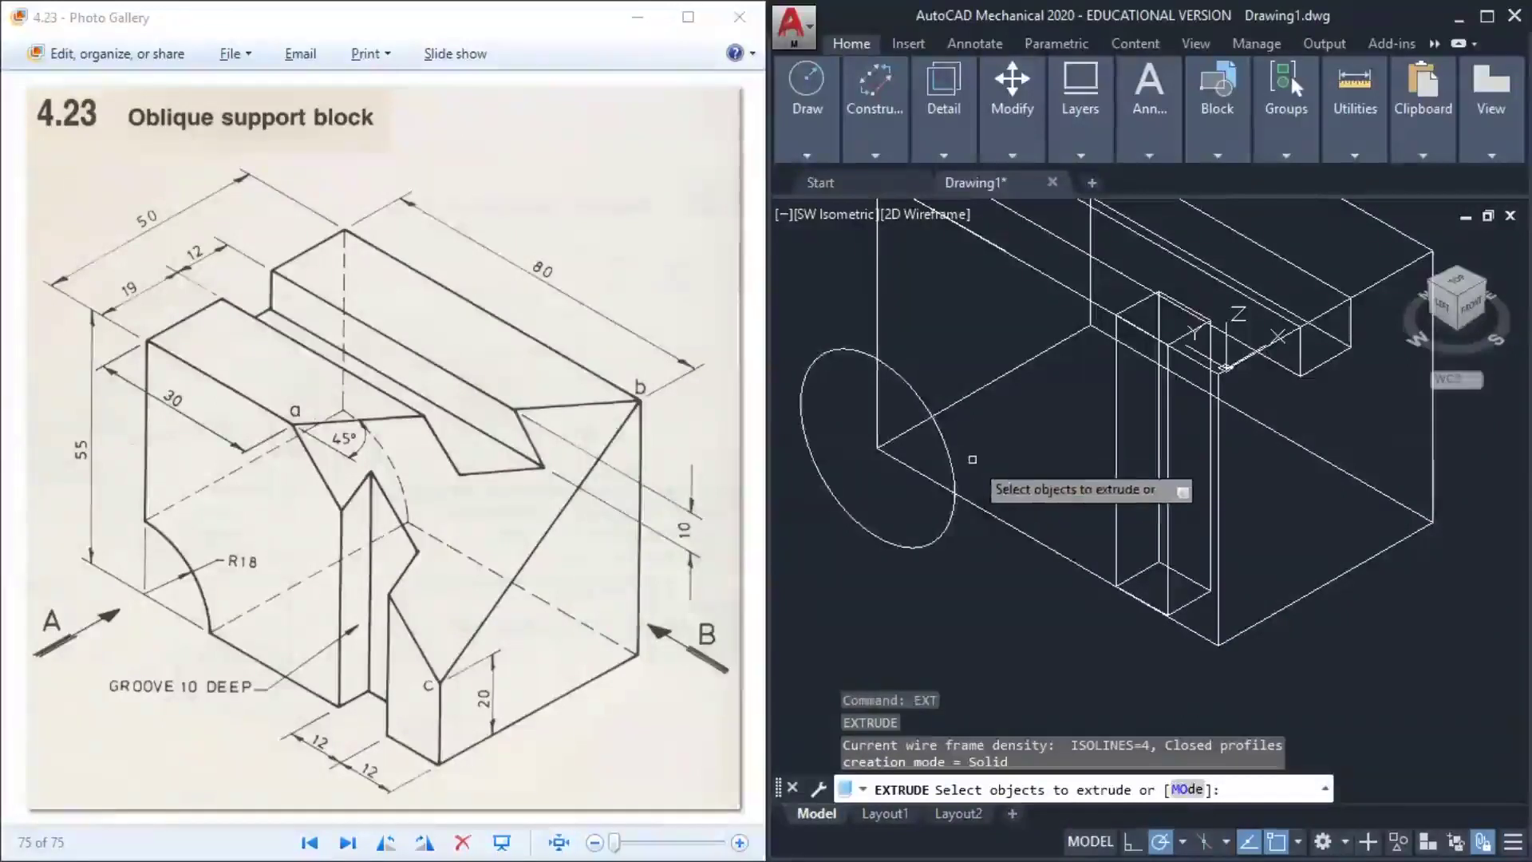
{"action": "key", "text": "Escape"}
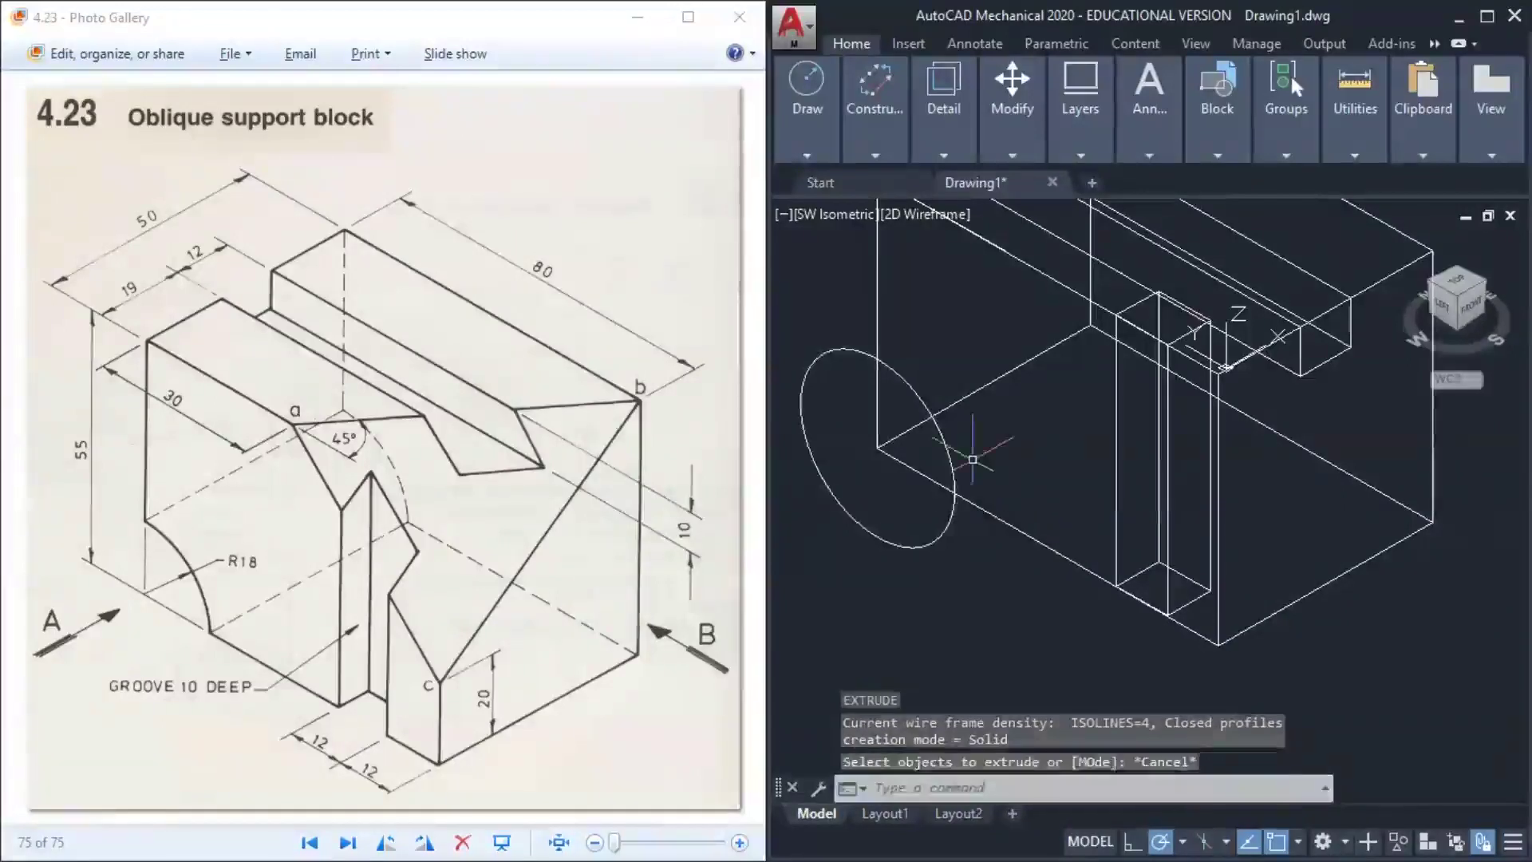
Maximize the CAD drawing window so it fills the whole screen
{"action": "left_click", "coordinate": [1487, 16]}
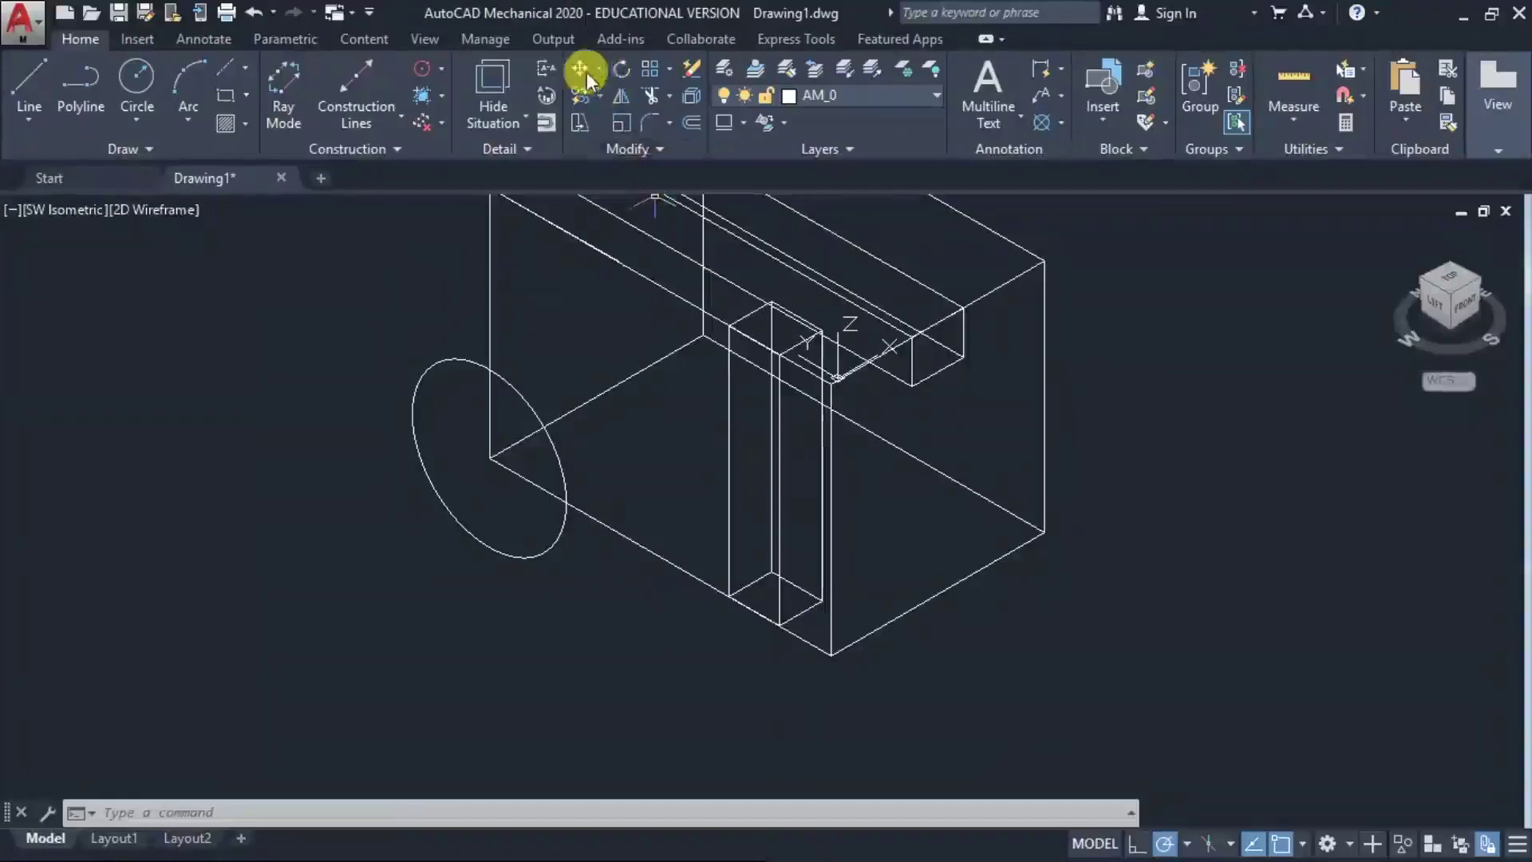
{"action": "left_click", "coordinate": [659, 148]}
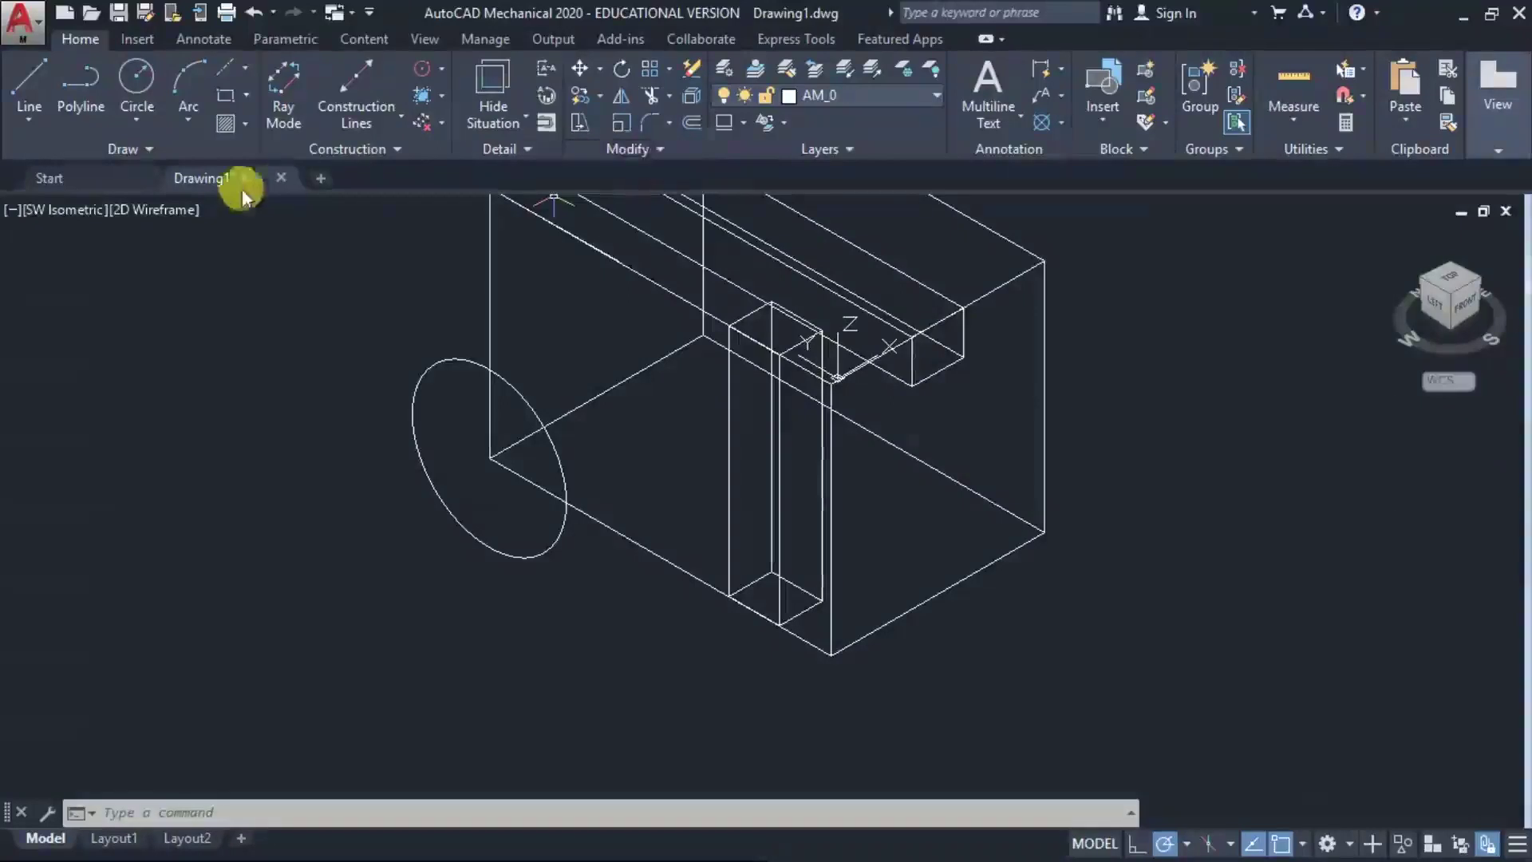
{"action": "left_click", "coordinate": [174, 212]}
{"action": "left_click", "coordinate": [174, 212]}
{"action": "left_click", "coordinate": [174, 214]}
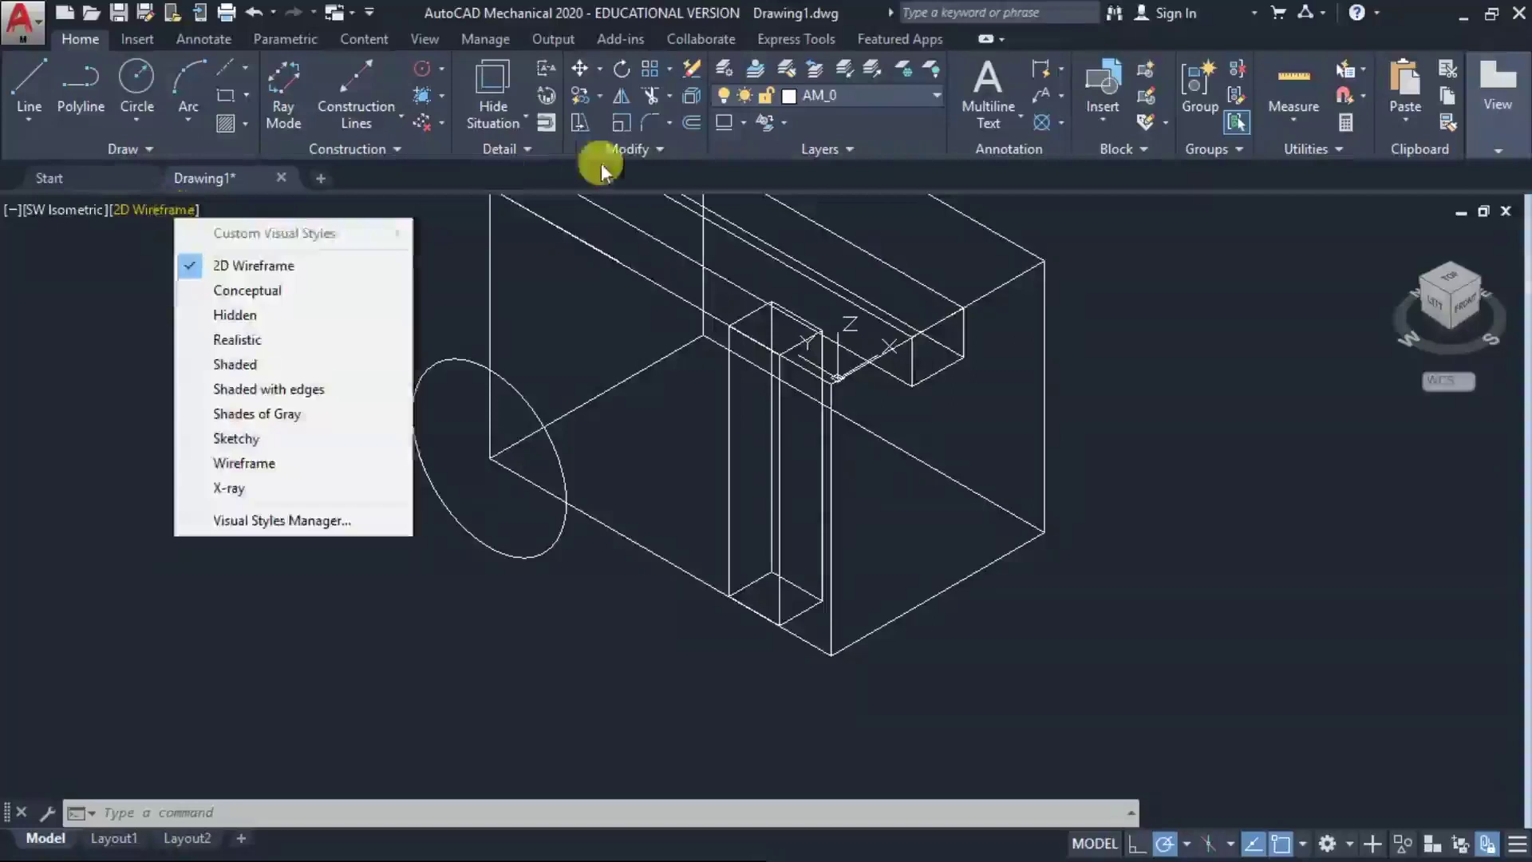
{"action": "left_click", "coordinate": [437, 237]}
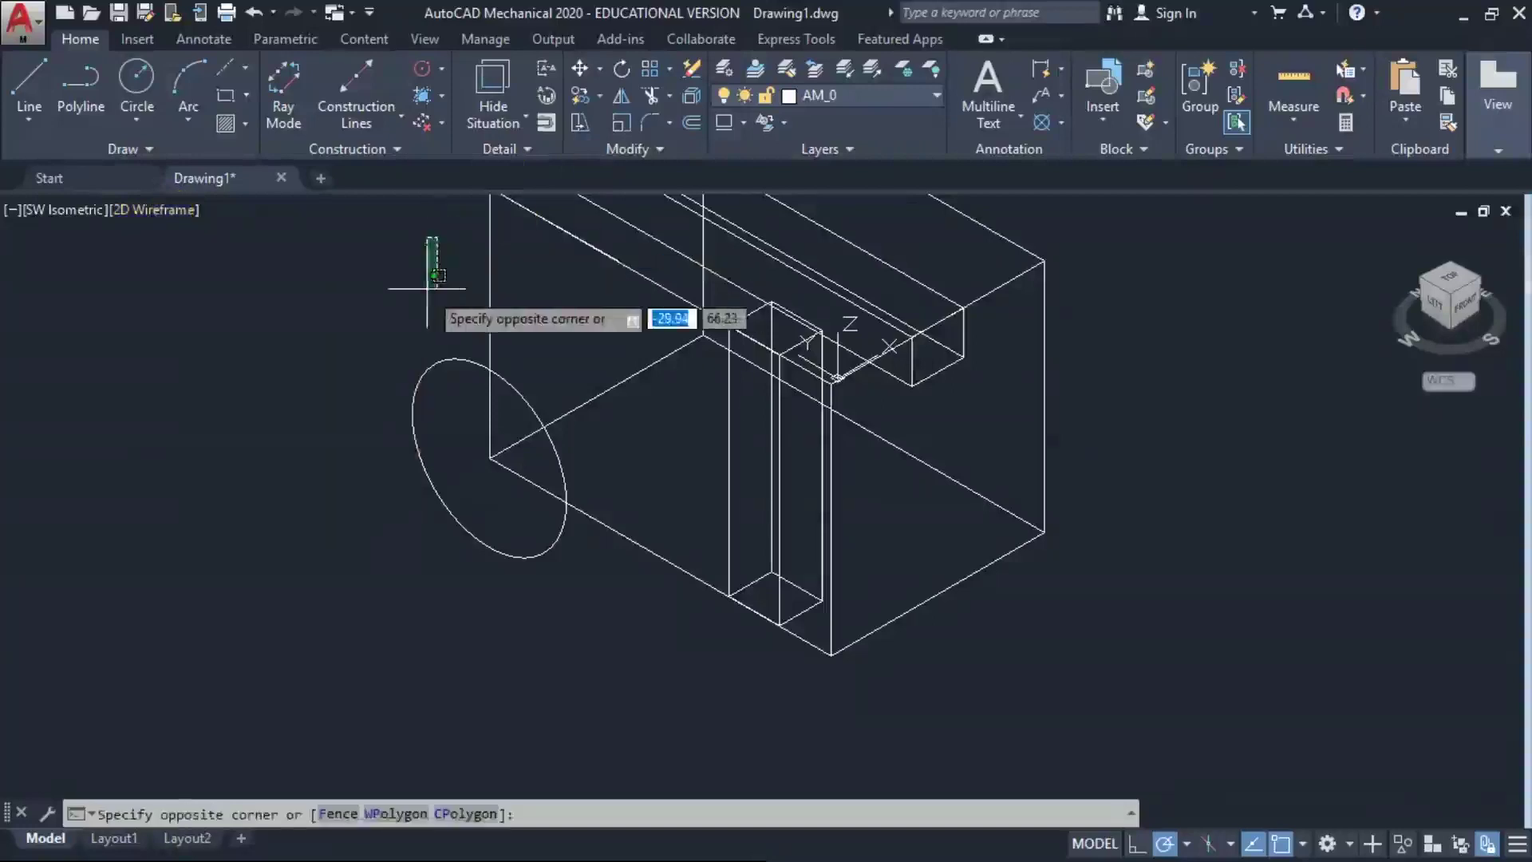
{"action": "key", "text": "Escape"}
Extrude the R18 circle into a cylinder running through the large box's depth and well beyond its far side
{"action": "type", "text": "e"}
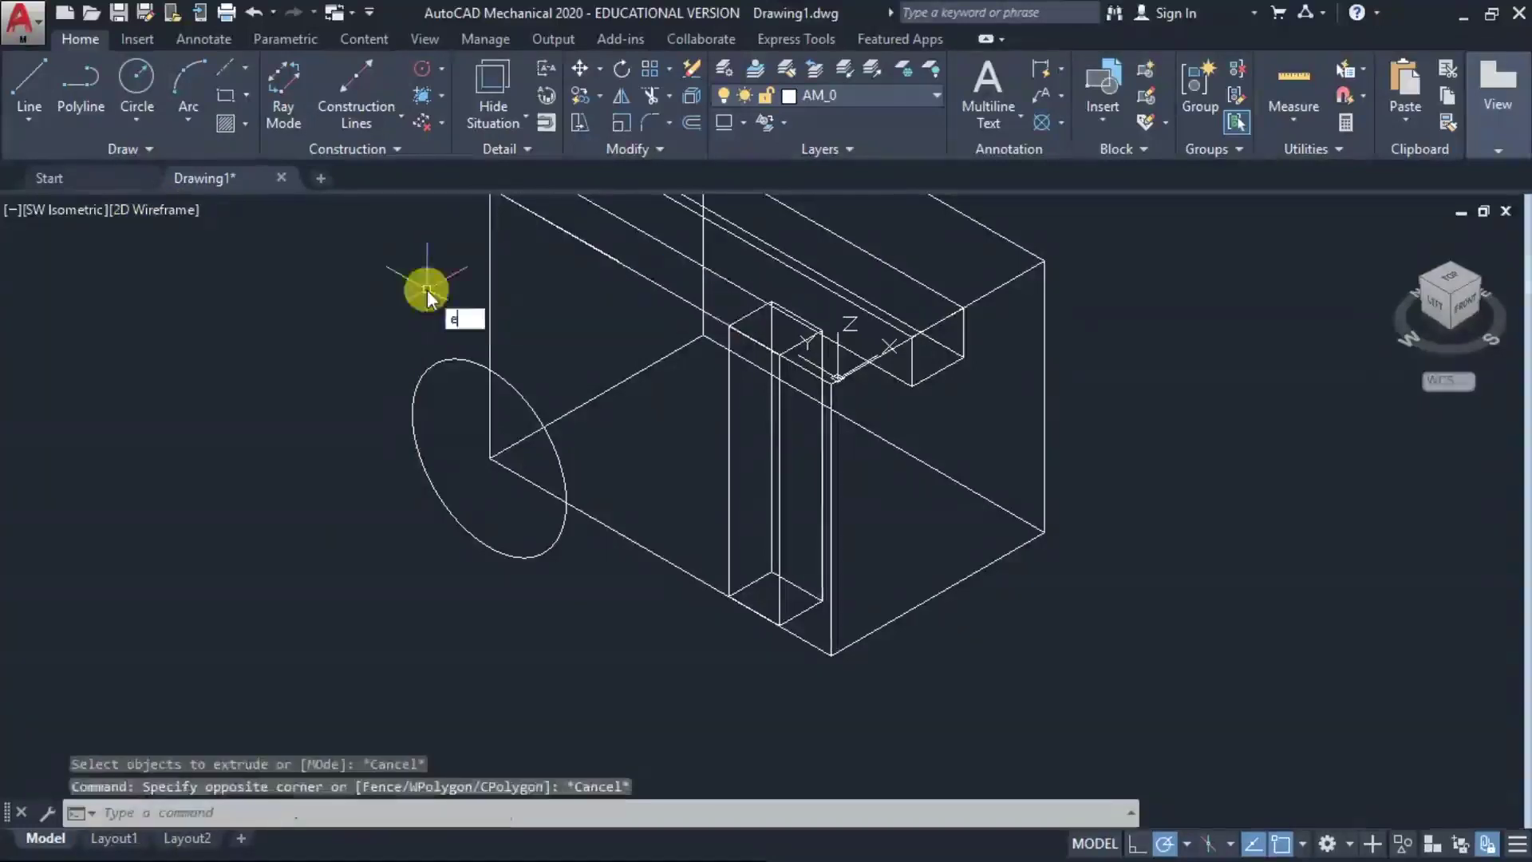
{"action": "type", "text": "xt"}
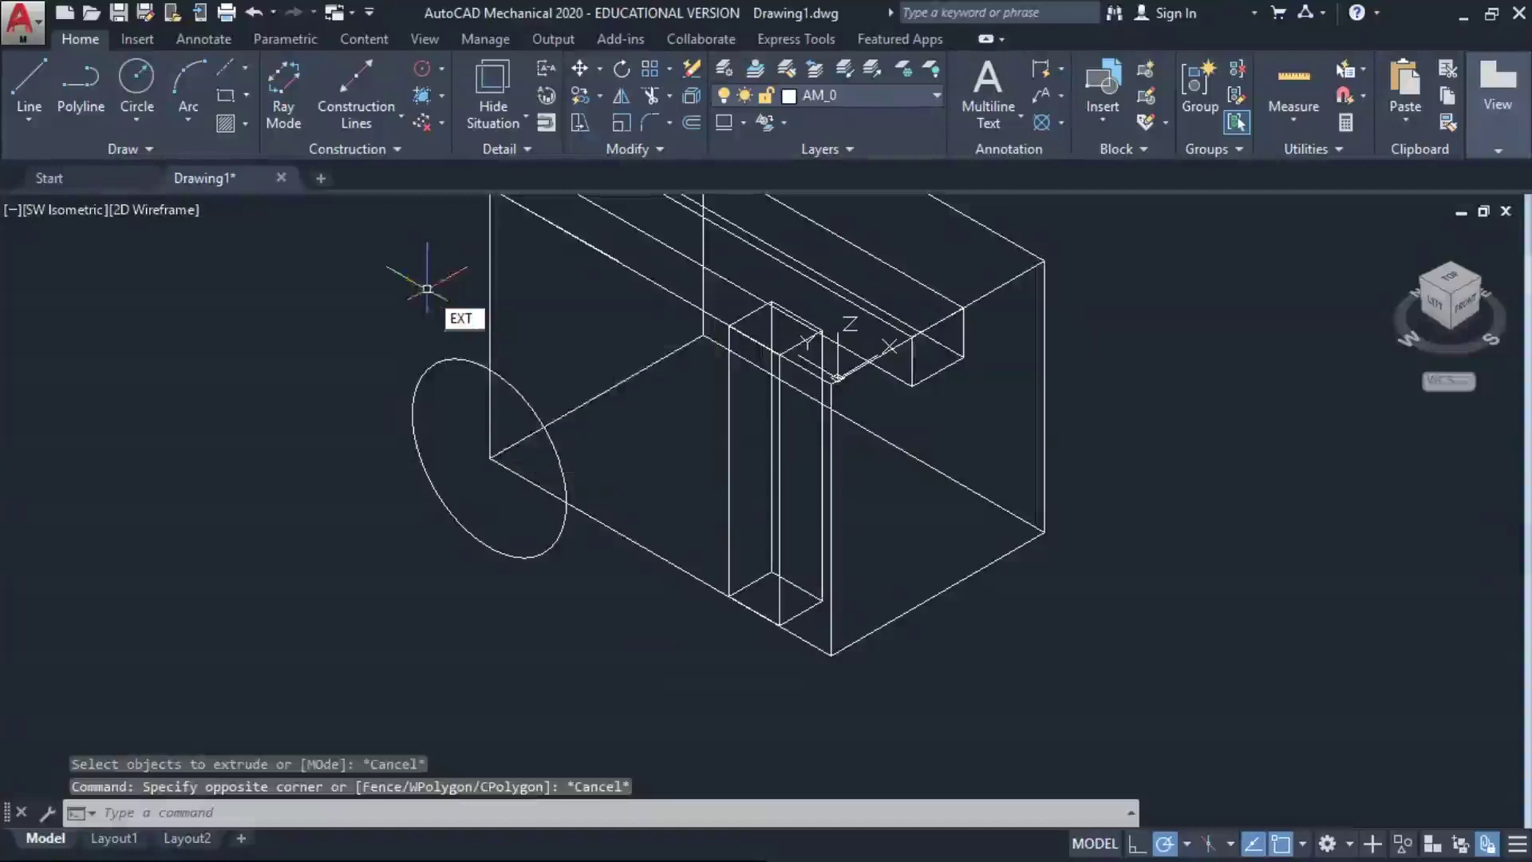
{"action": "key", "text": "Return"}
{"action": "left_click", "coordinate": [509, 384]}
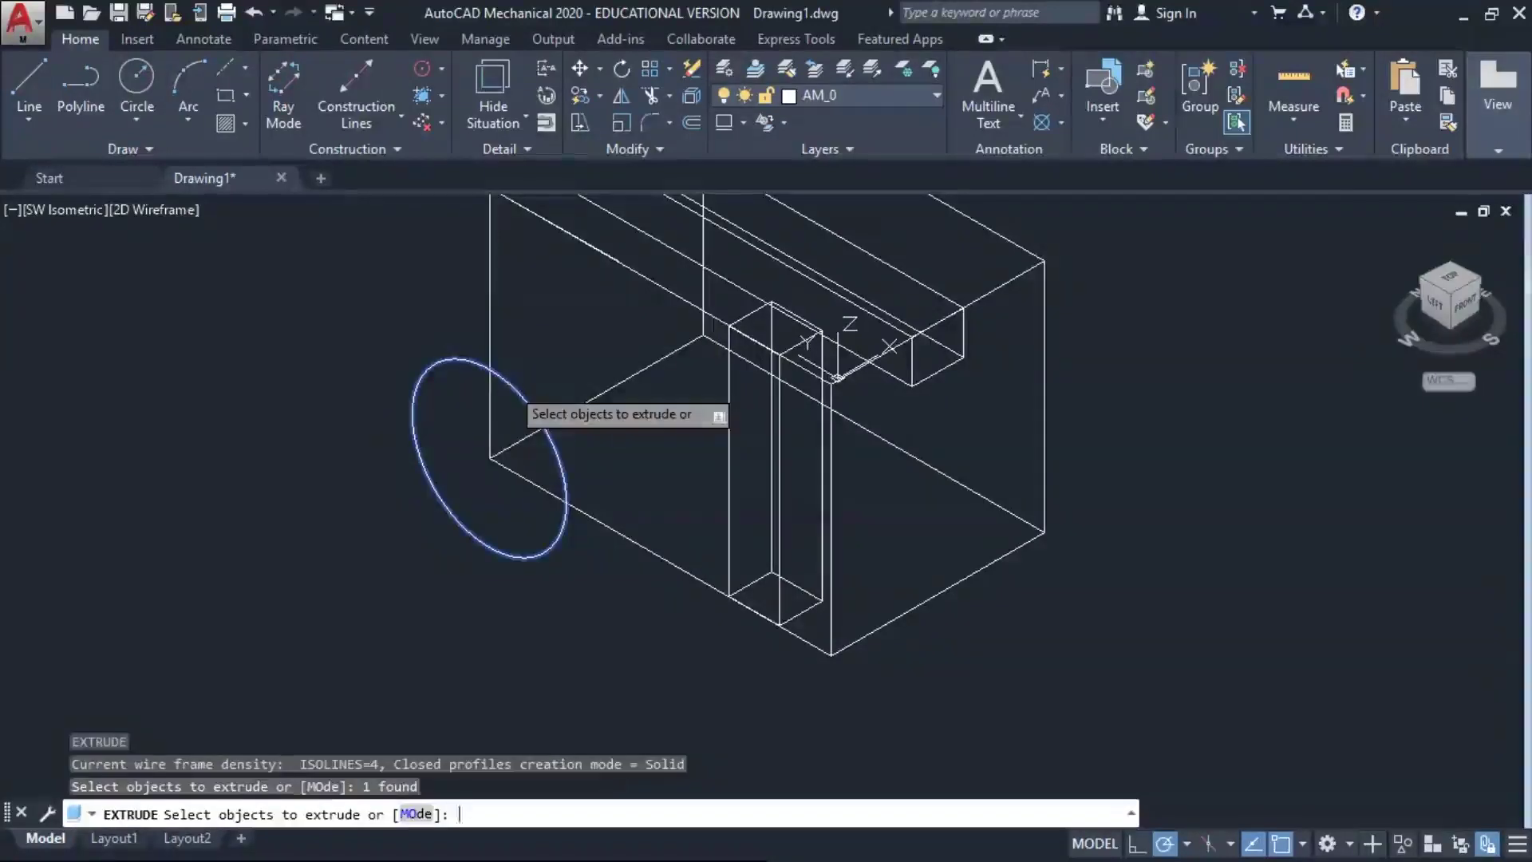
{"action": "key", "text": "Return"}
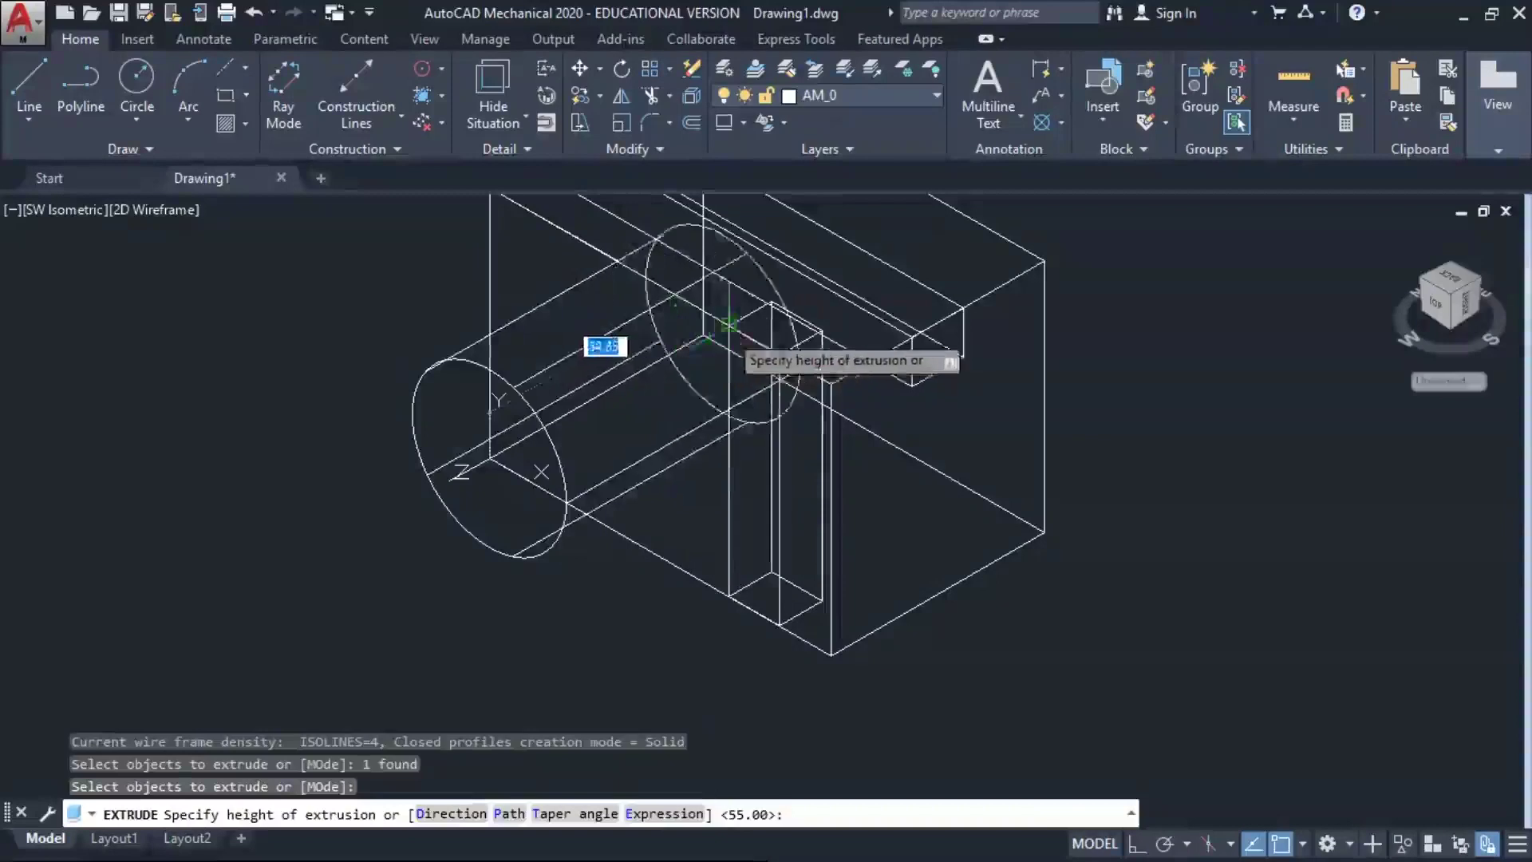
{"action": "left_click", "coordinate": [1117, 300]}
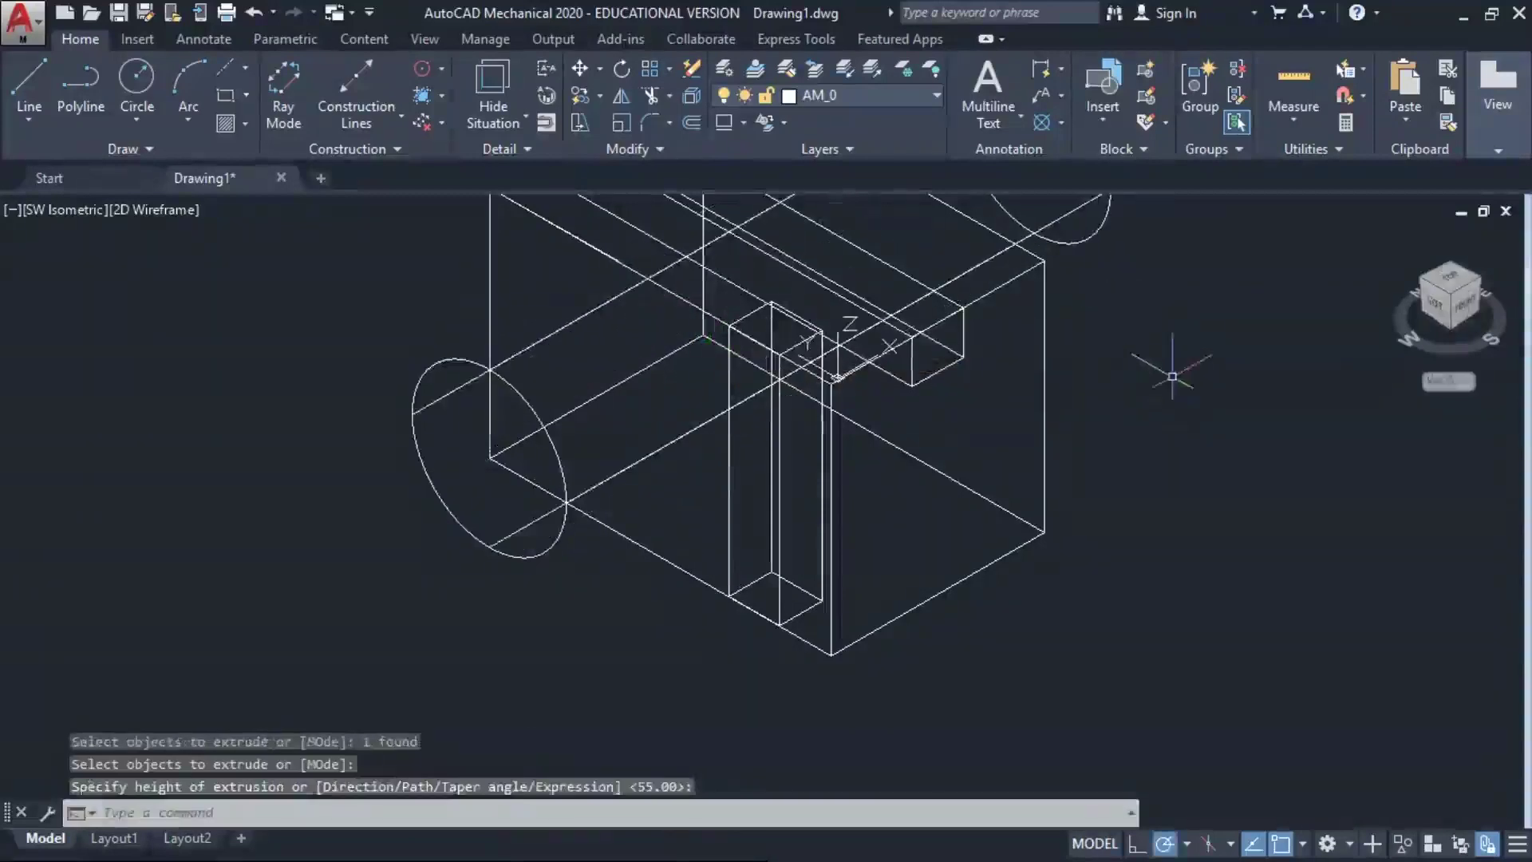
Set the viewport's visual style to Hidden with the whole box and cylinder in view
{"action": "type", "text": "p"}
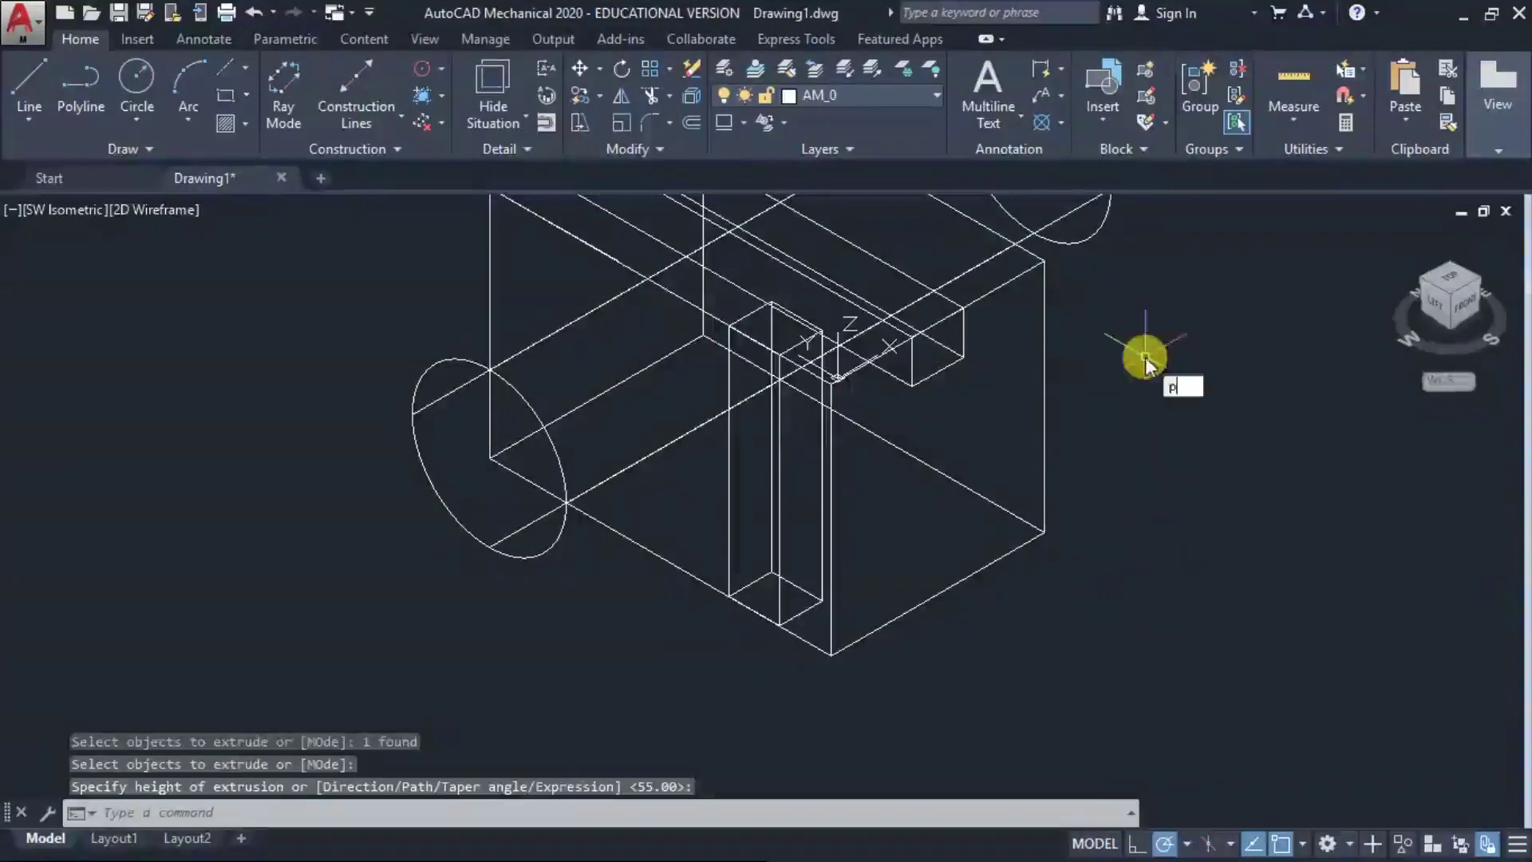
{"action": "type", "text": "an"}
{"action": "key", "text": "Return"}
{"action": "left_click_drag", "start_coordinate": [1150, 305], "coordinate": [1099, 457]}
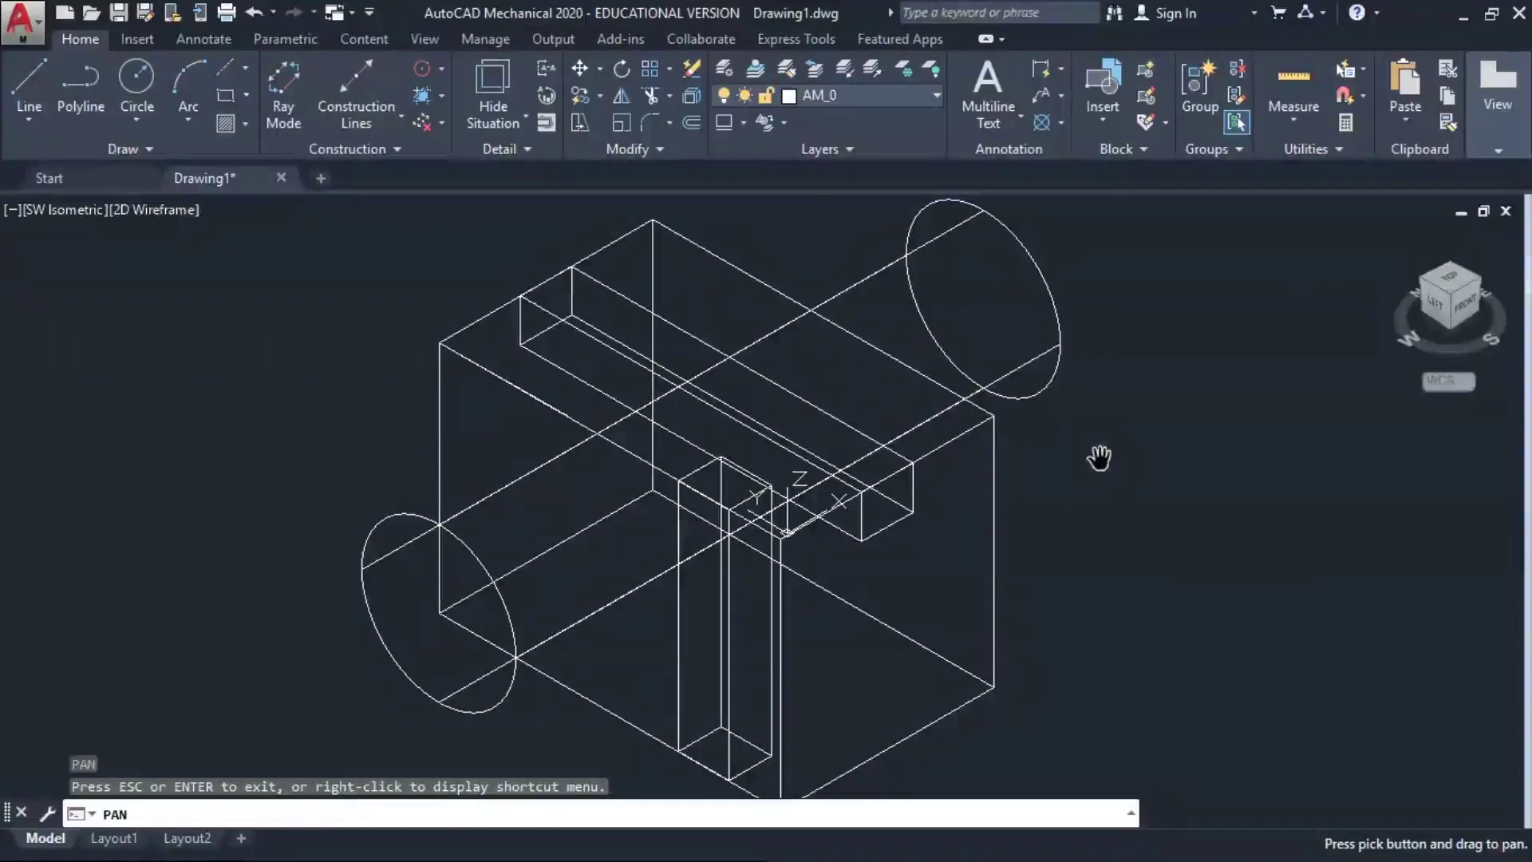
{"action": "left_click", "coordinate": [154, 209]}
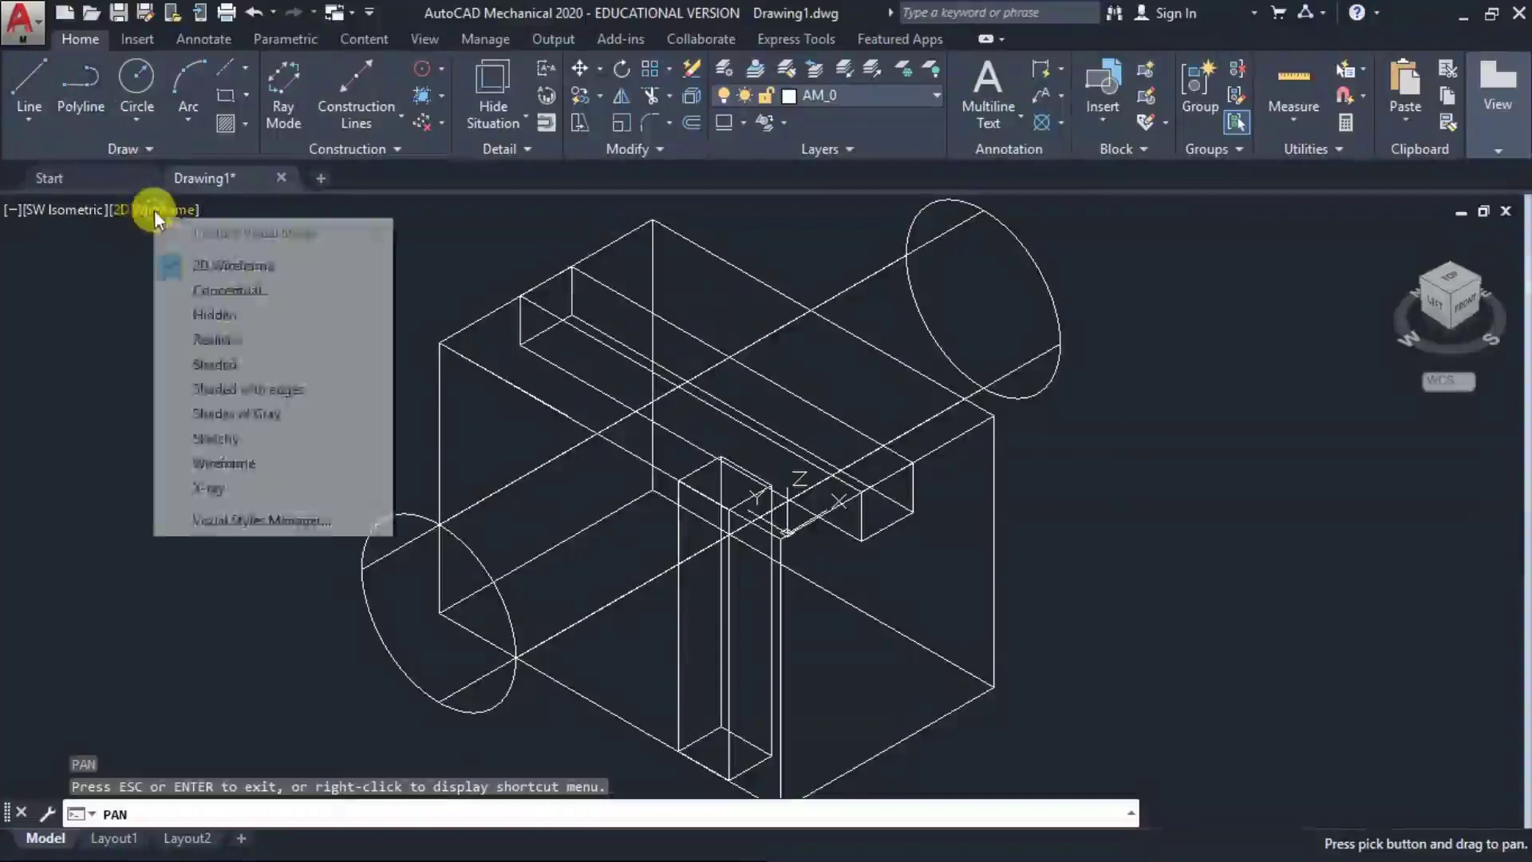
{"action": "left_click", "coordinate": [216, 315]}
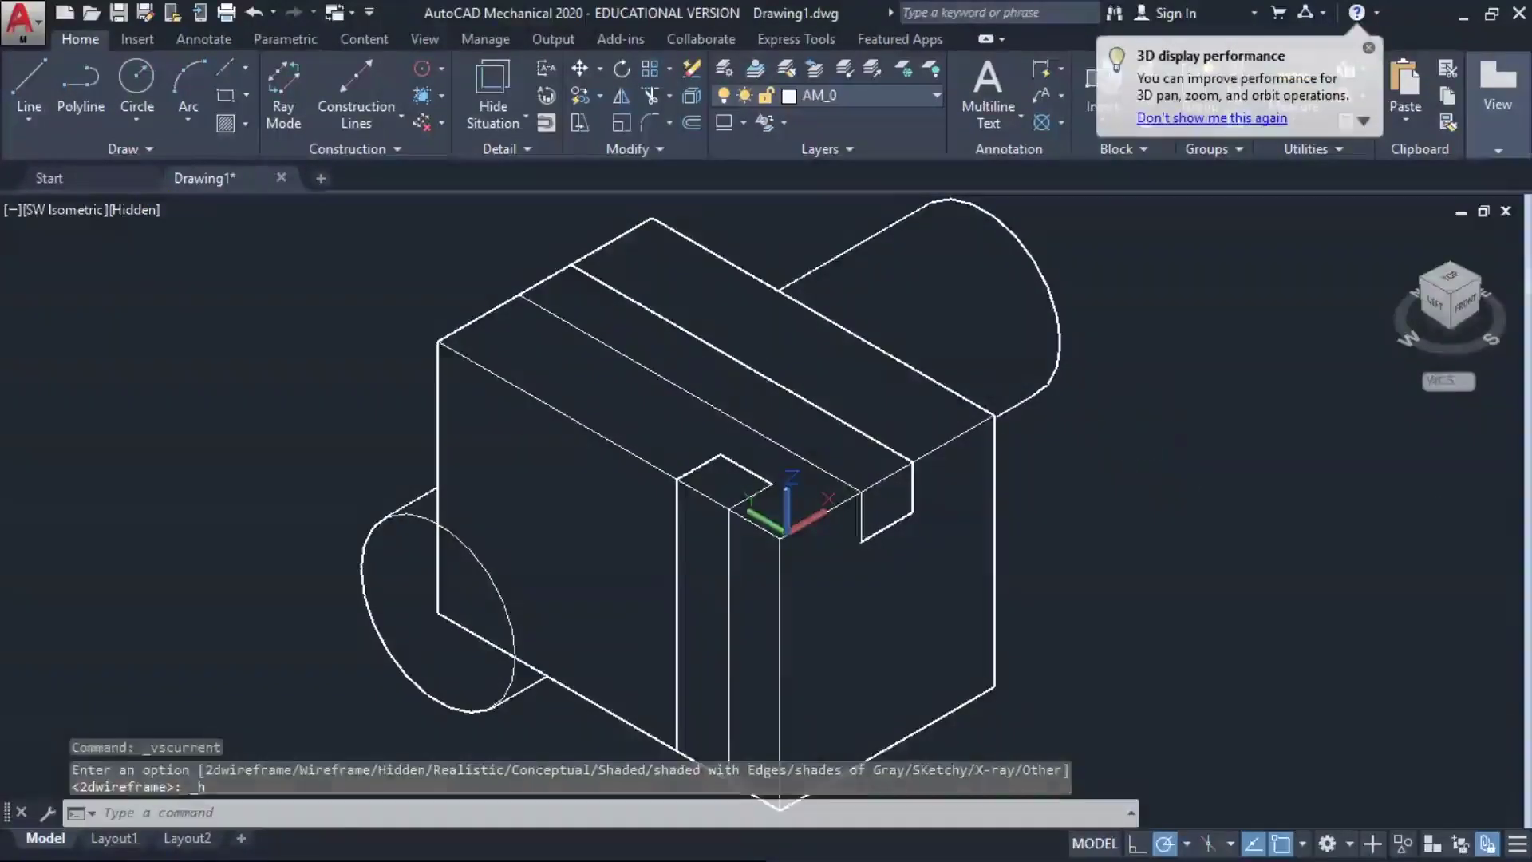
{"action": "key", "text": "Escape"}
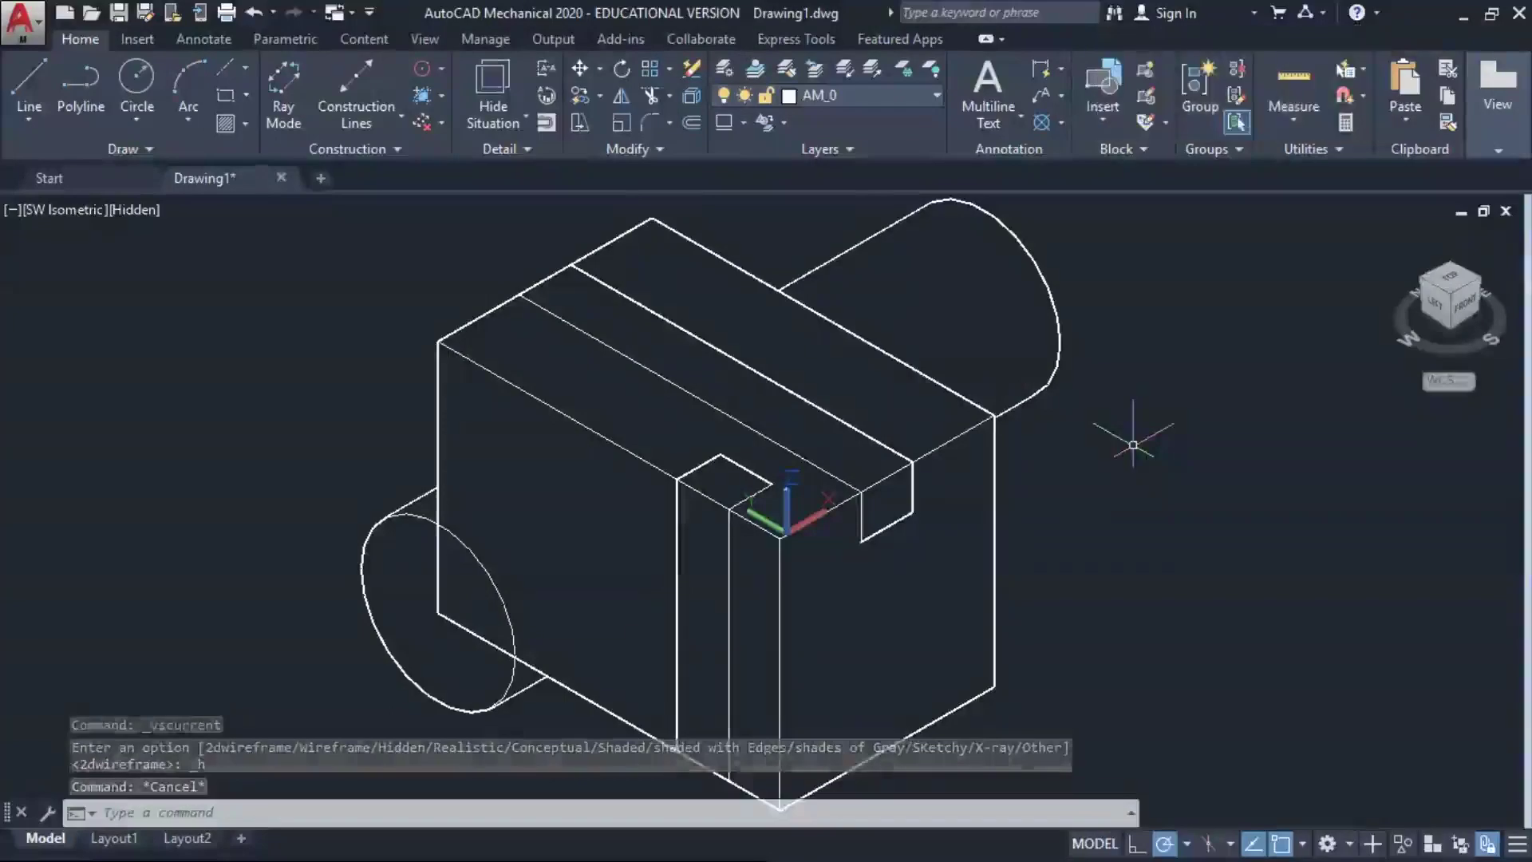
Subtract the R18 cylinder from the large box to cut its lower corner
{"action": "left_click", "coordinate": [1177, 508]}
{"action": "type", "text": "s"}
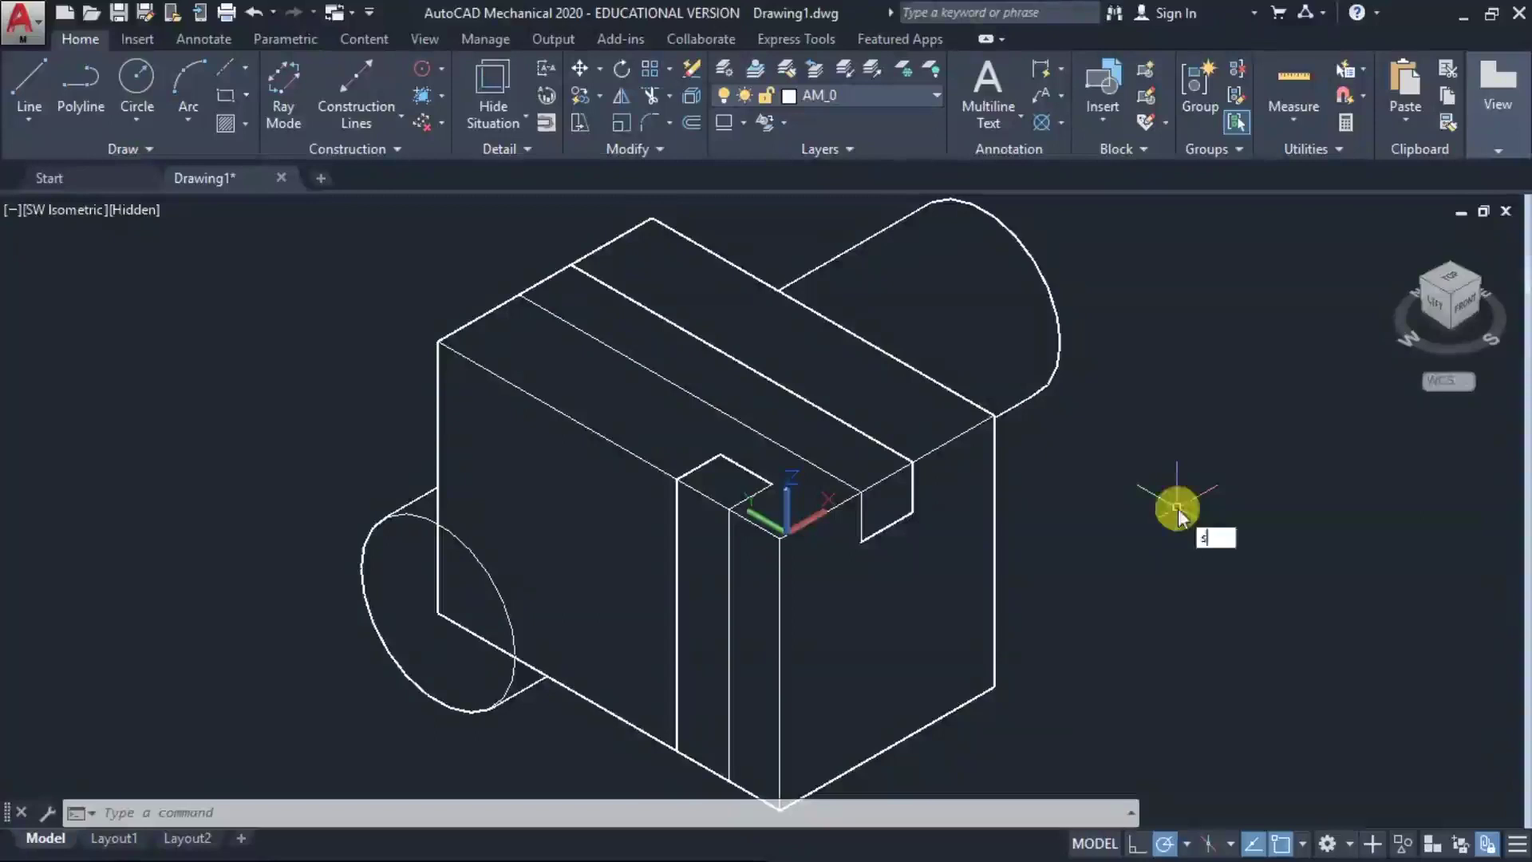
{"action": "type", "text": "UBTr"}
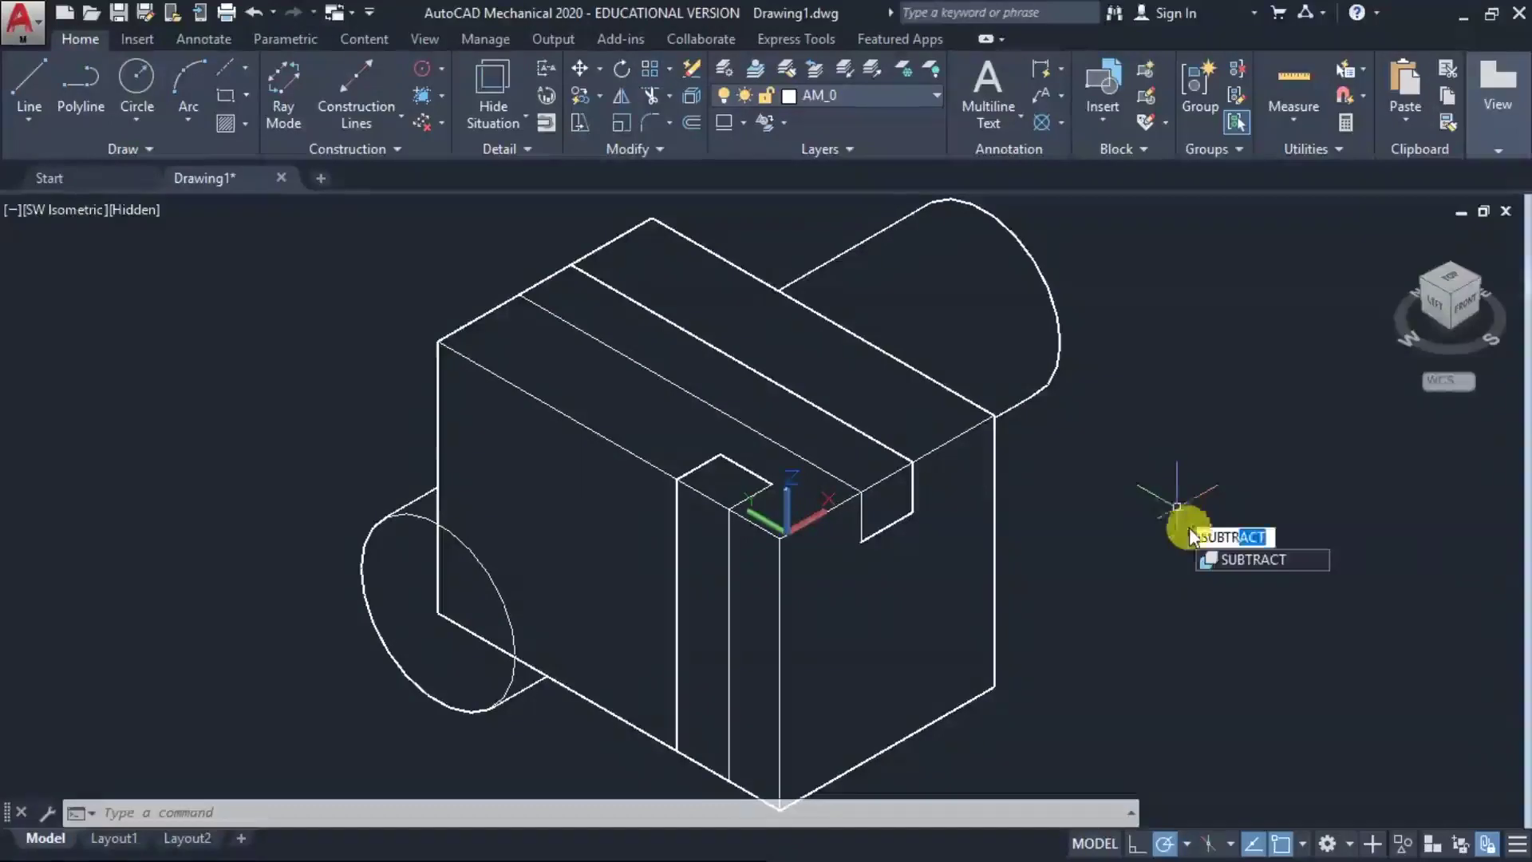
{"action": "left_click", "coordinate": [1229, 560]}
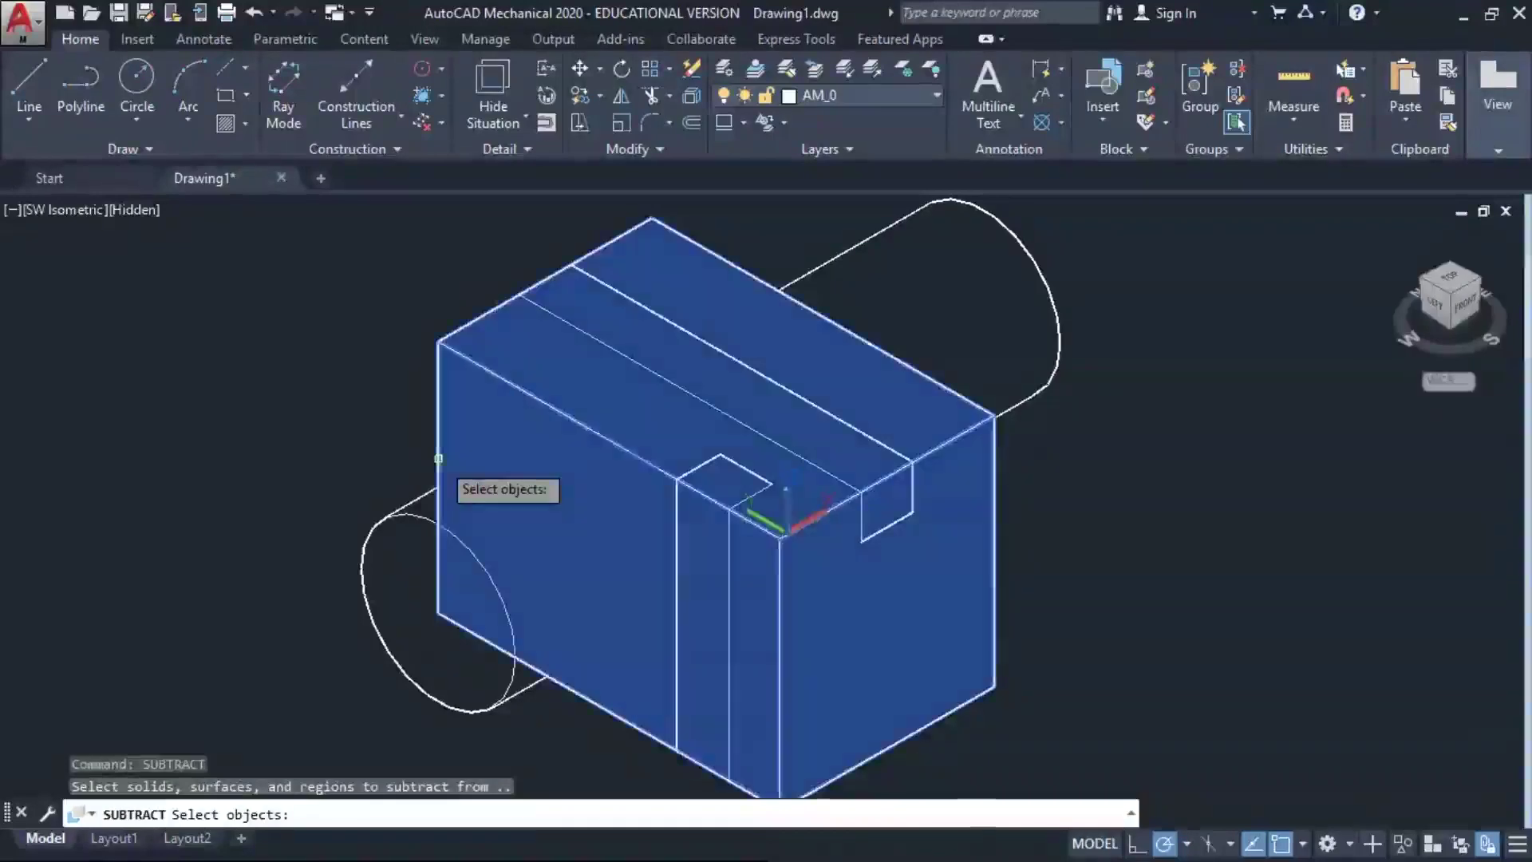
{"action": "left_click", "coordinate": [438, 459]}
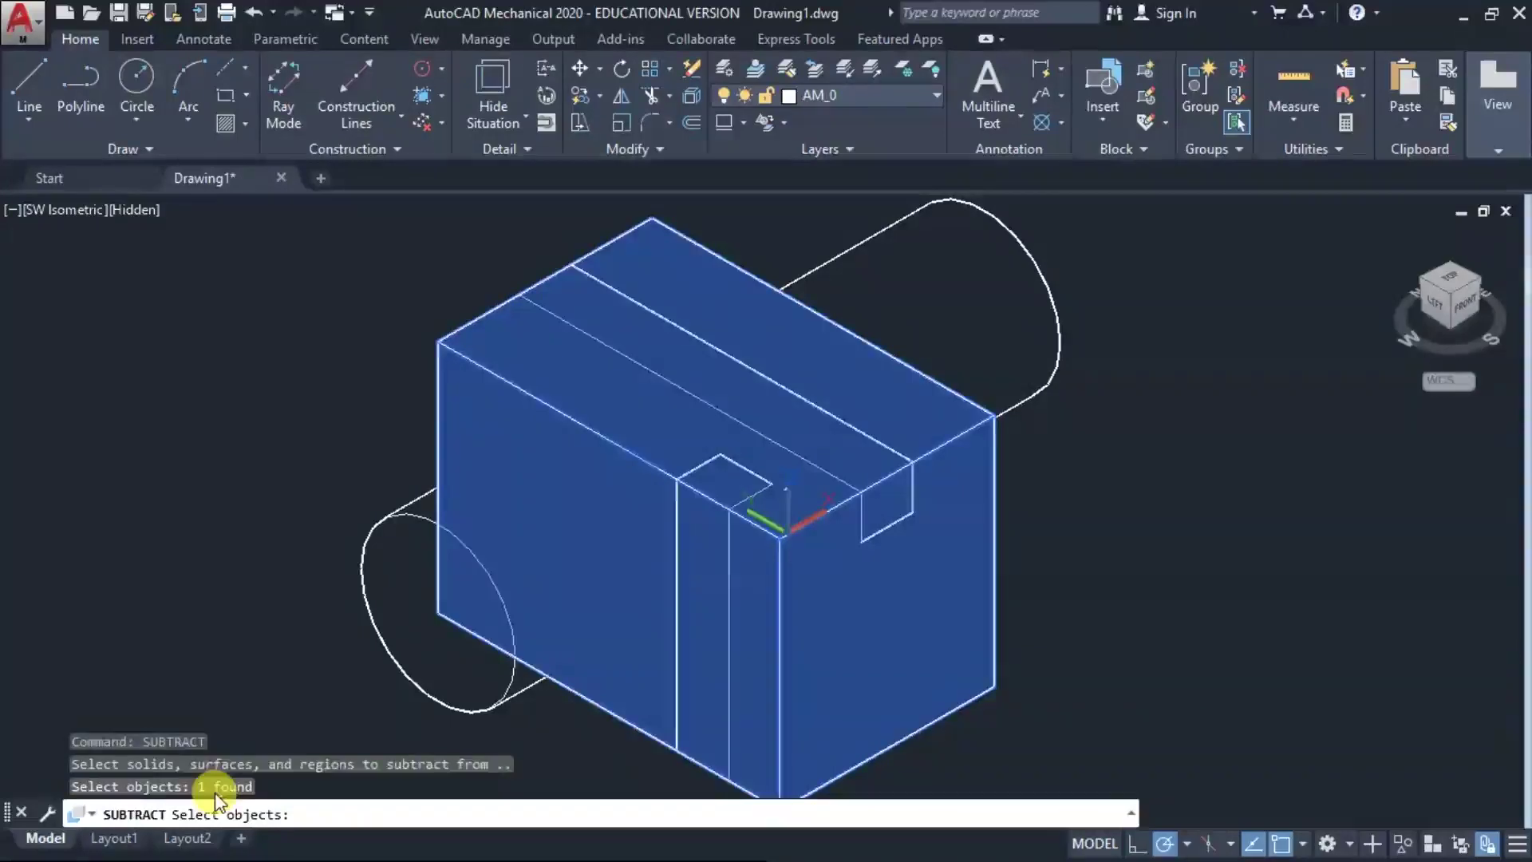
{"action": "key", "text": "Return"}
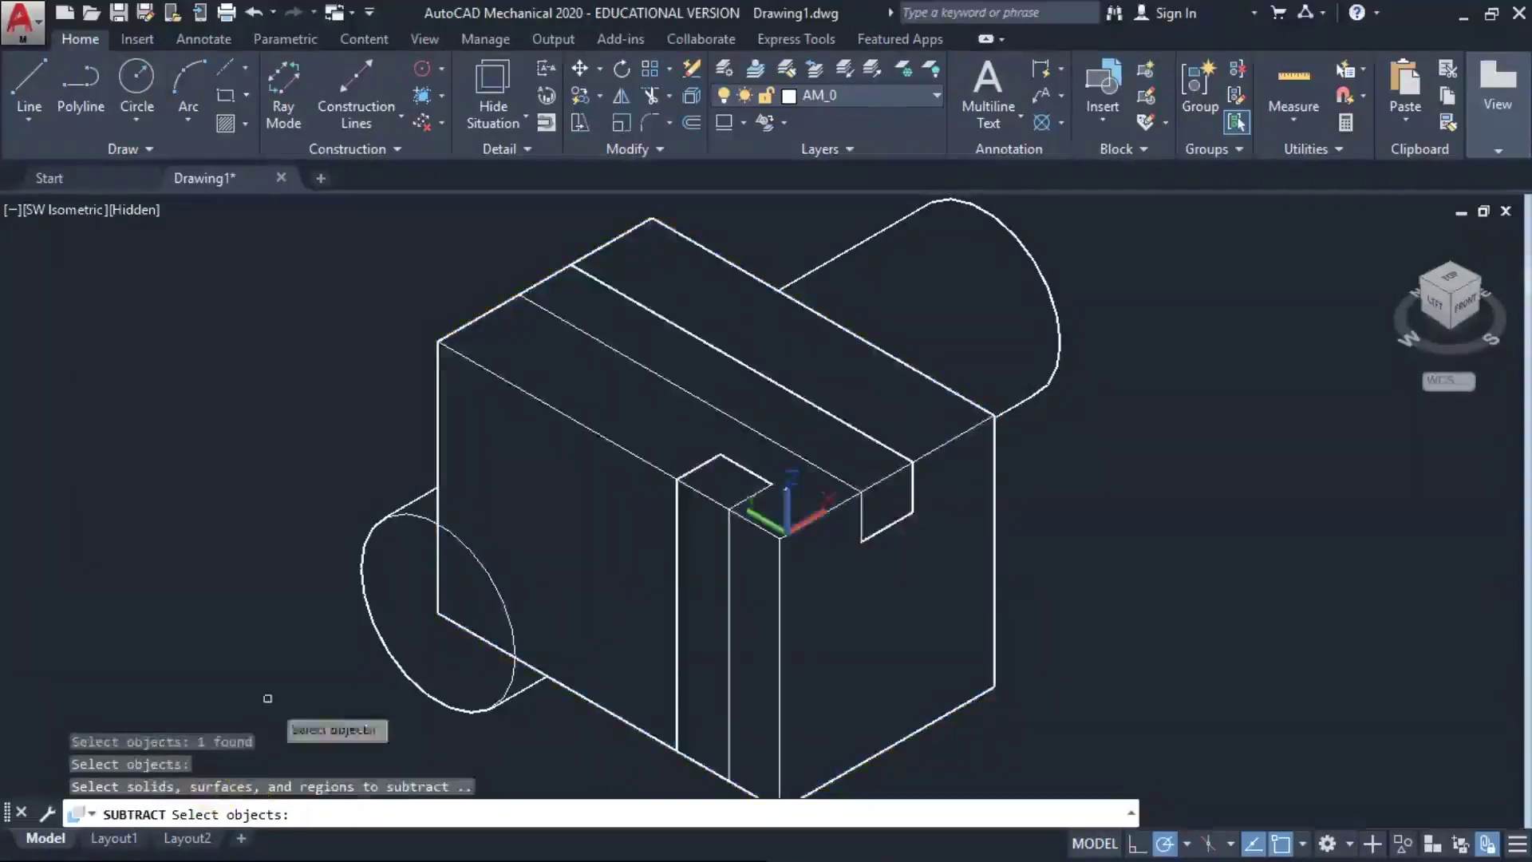
{"action": "left_click", "coordinate": [391, 511]}
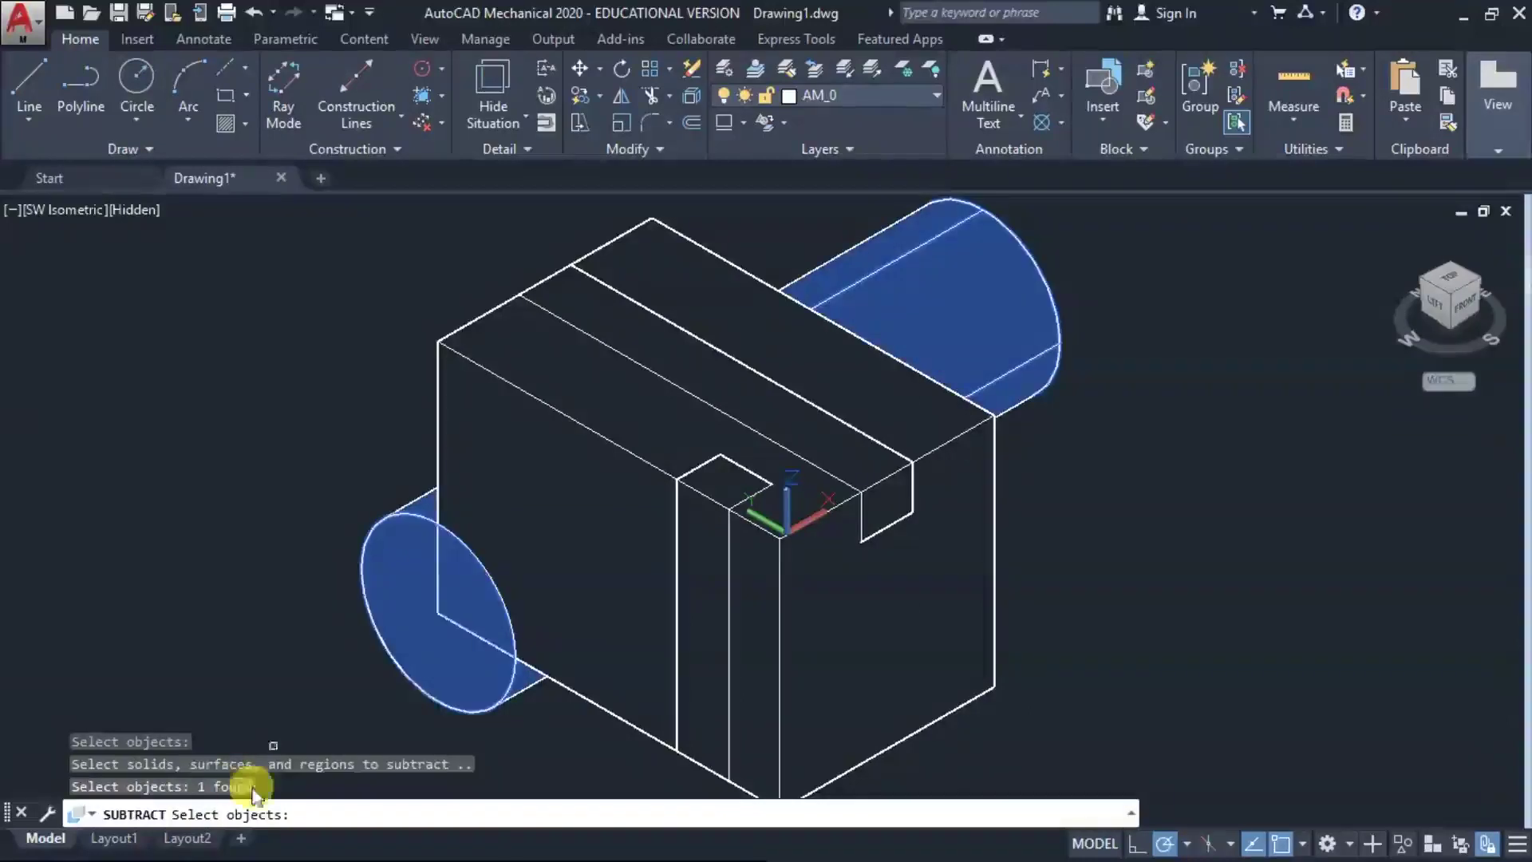
{"action": "key", "text": "Return"}
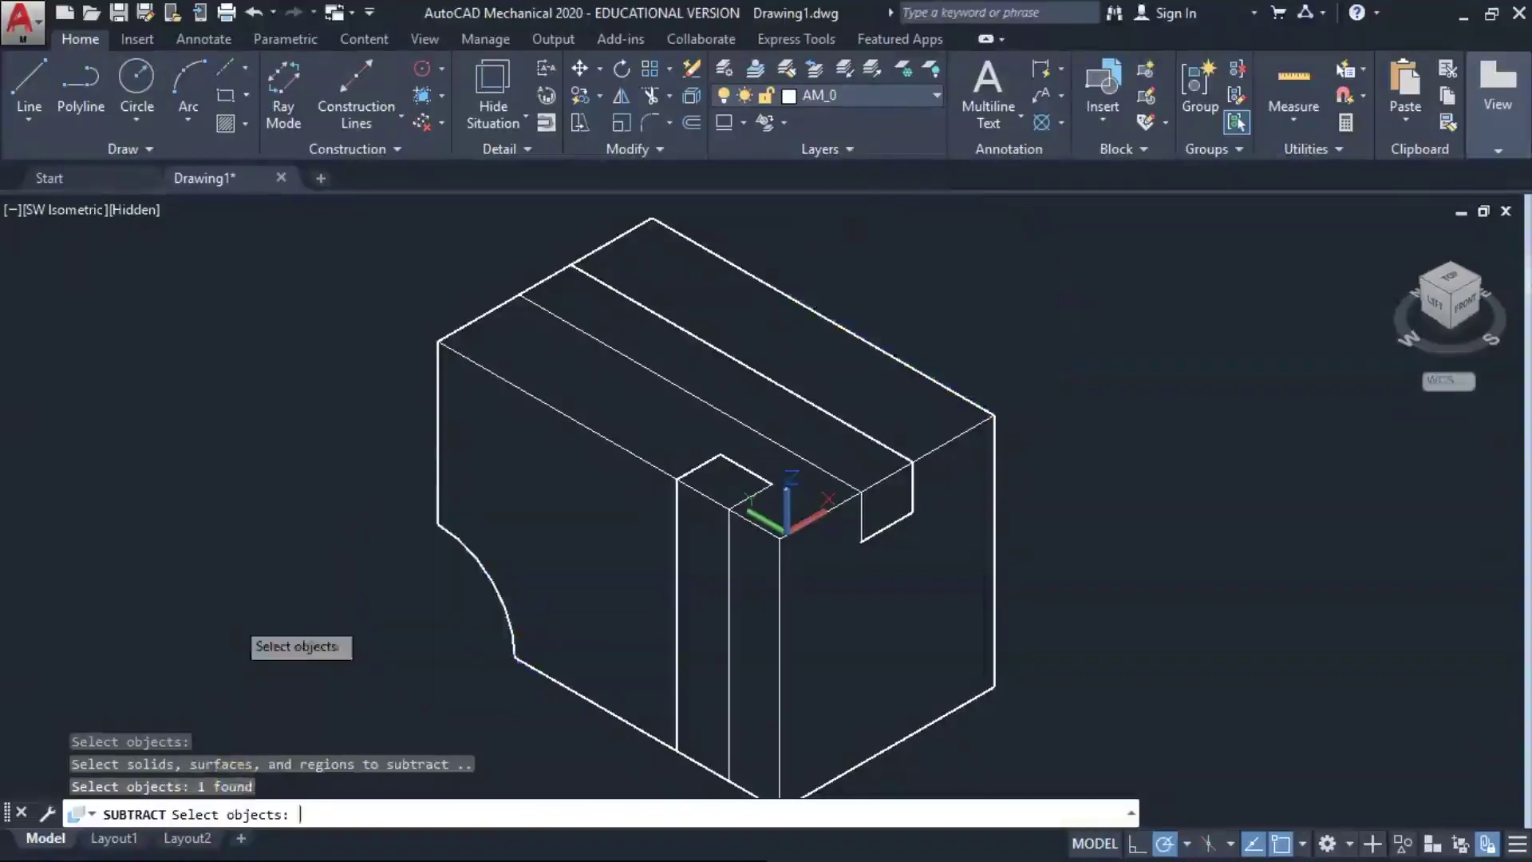
Orbit to a lower view of the R18 corner cut, and undo both the orbit and the cylinder subtraction
{"action": "type", "text": "oo"}
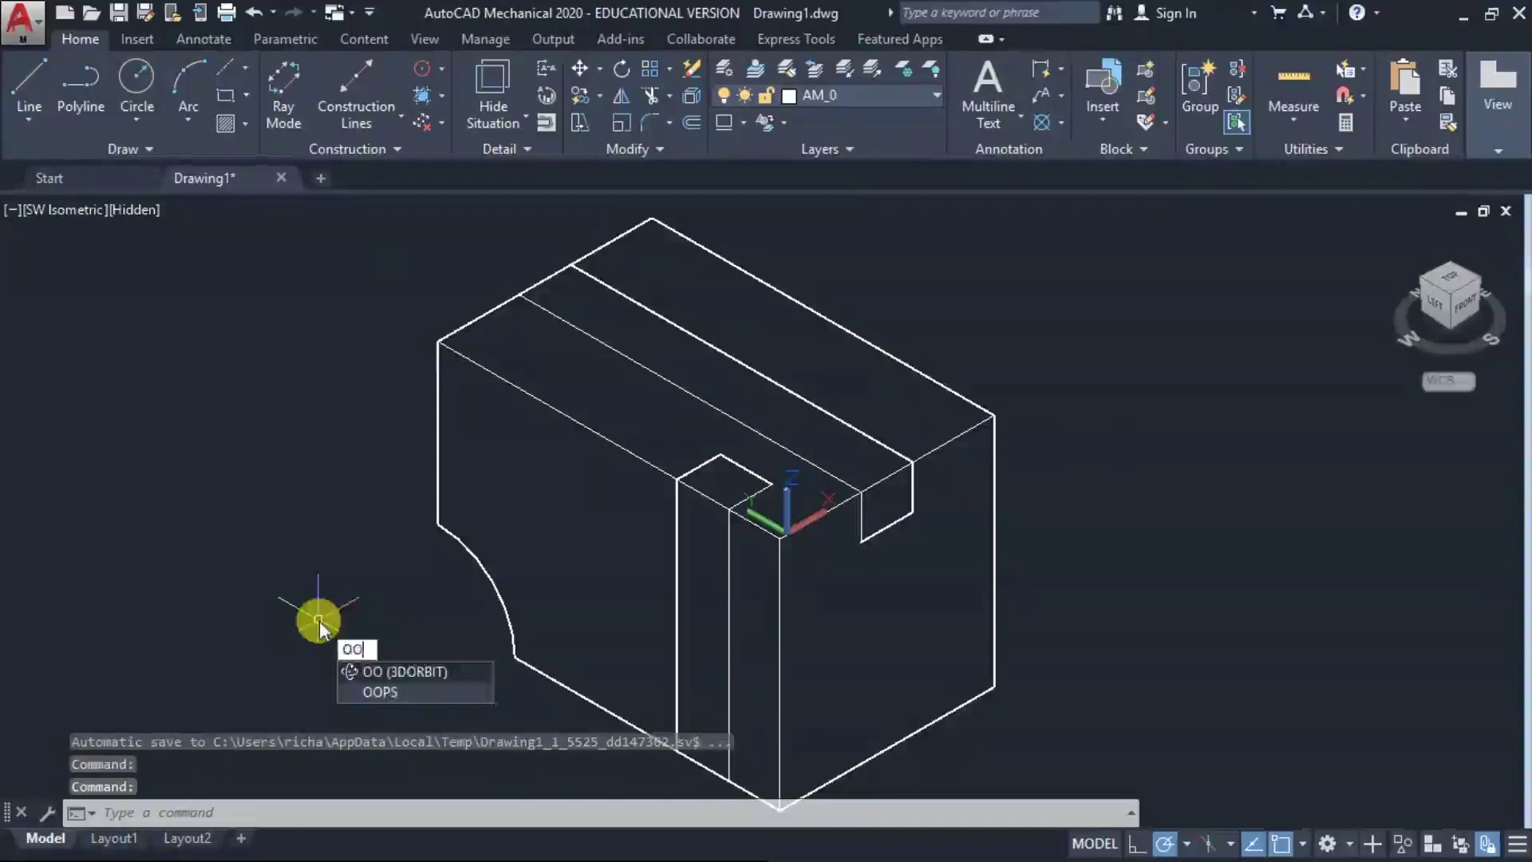
{"action": "key", "text": "BackSpace"}
{"action": "type", "text": "rbit"}
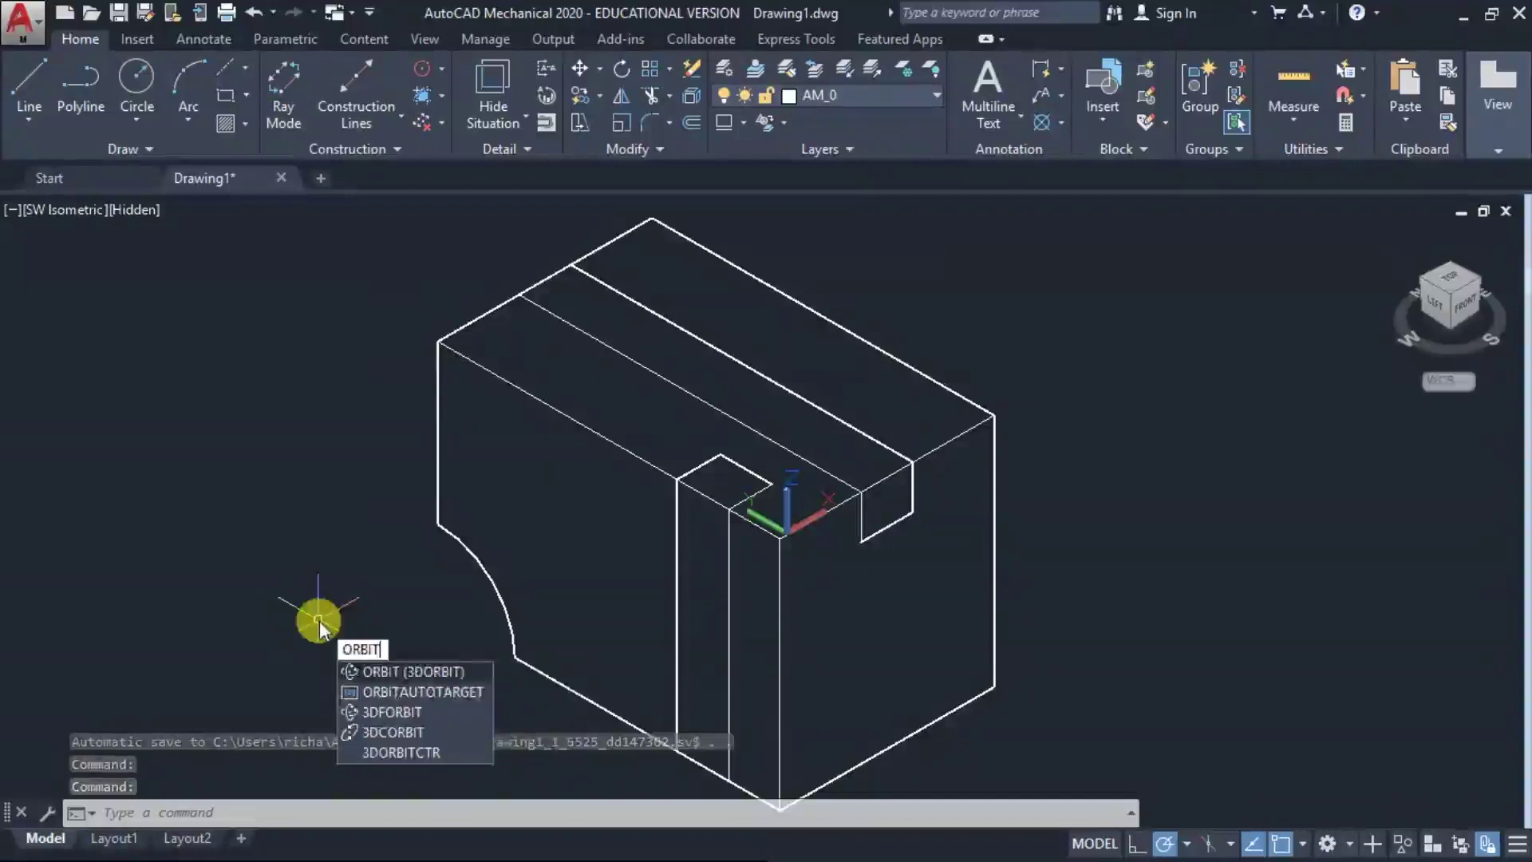
{"action": "key", "text": "Return"}
{"action": "left_click_drag", "start_coordinate": [319, 621], "coordinate": [343, 453]}
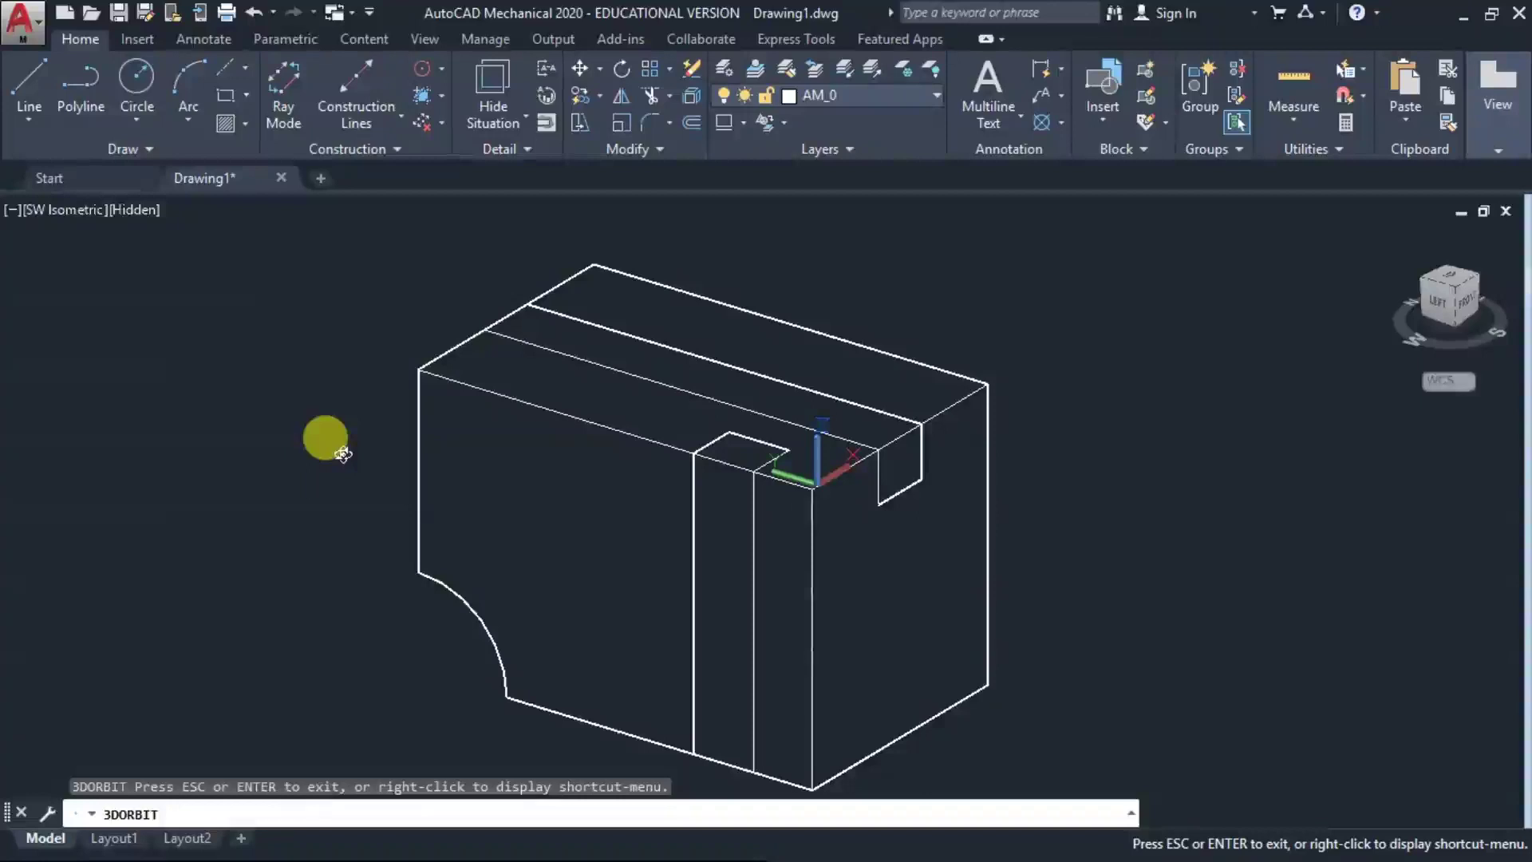
{"action": "key", "text": "Escape"}
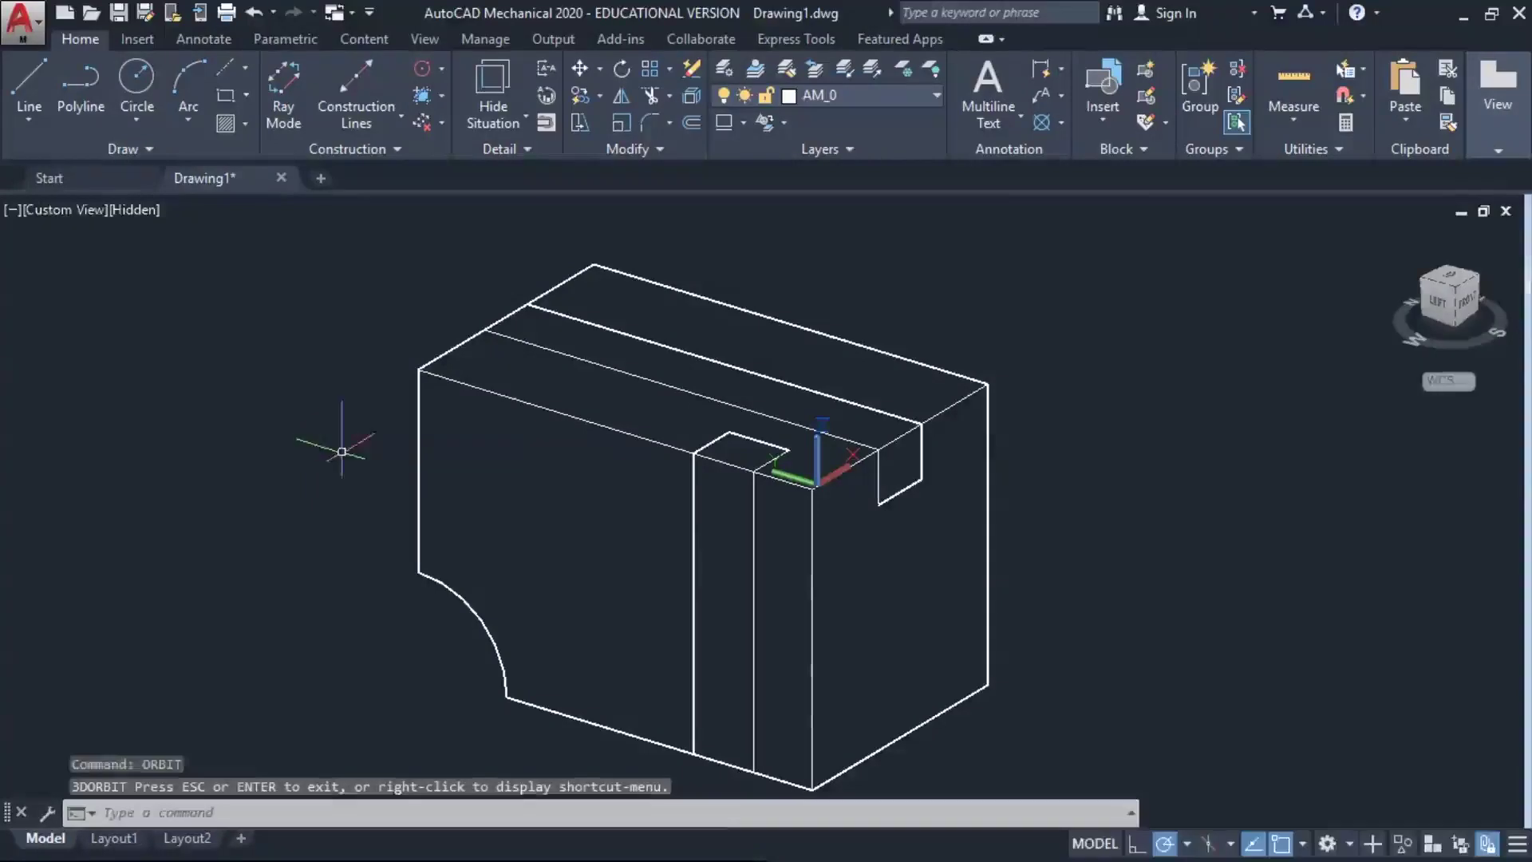
{"action": "key", "text": "ctrl+z"}
{"action": "key", "text": "ctrl+z"}
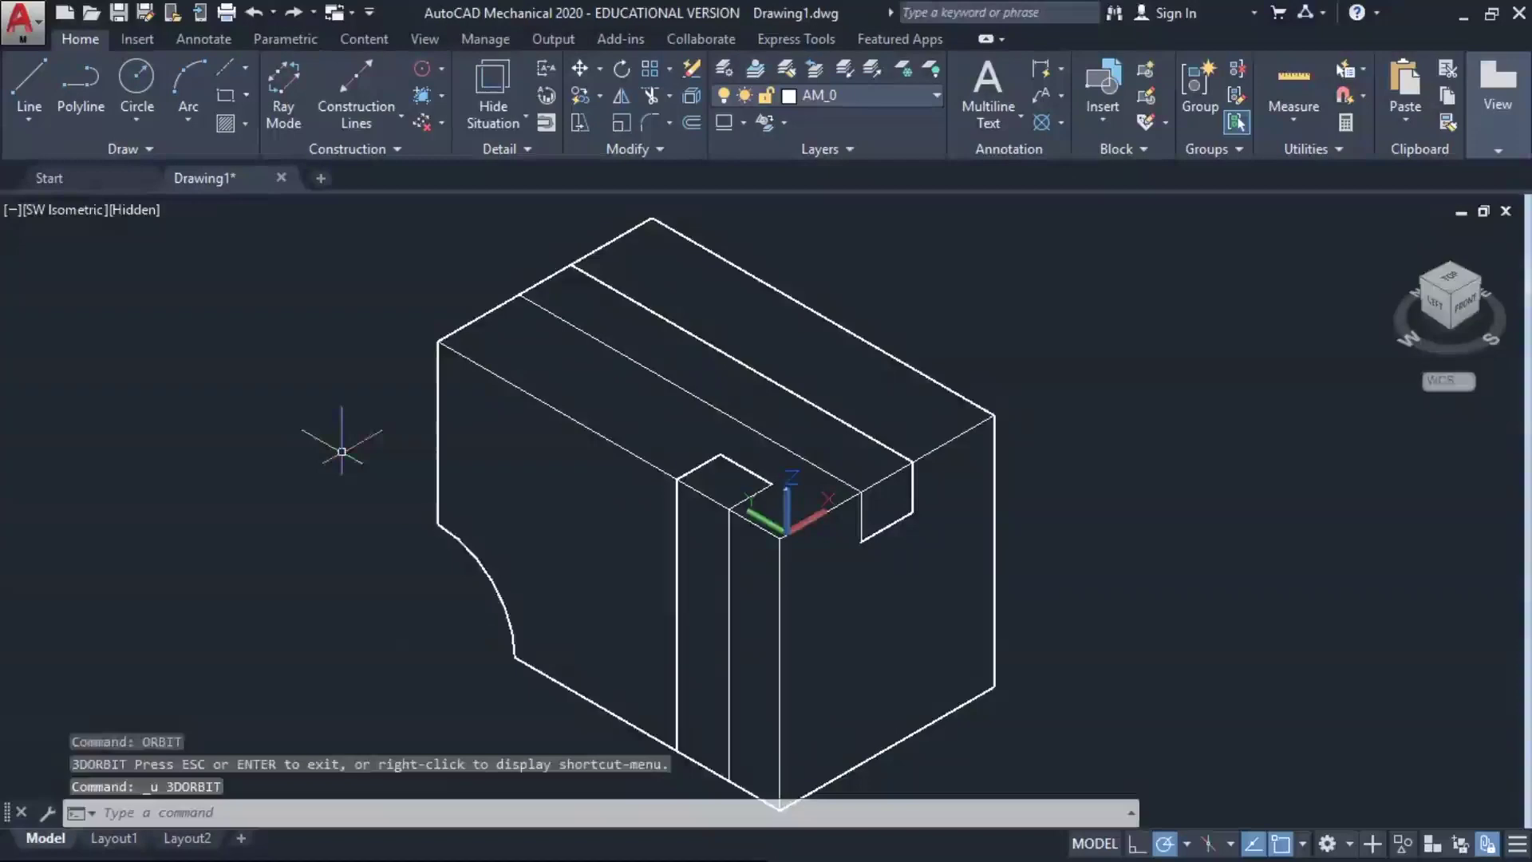
{"action": "type", "text": "s"}
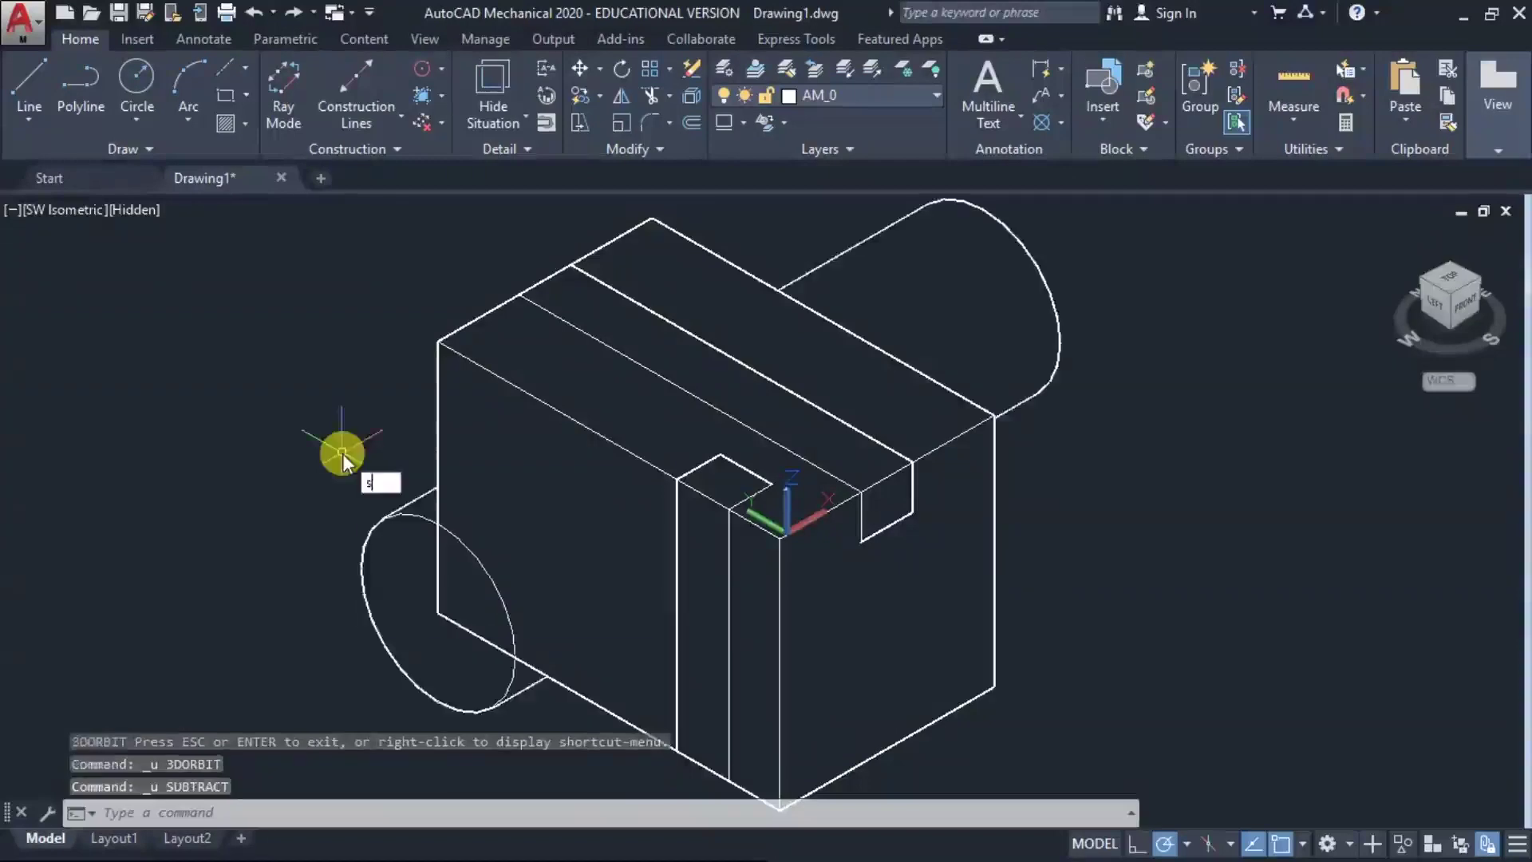
{"action": "type", "text": "ub"}
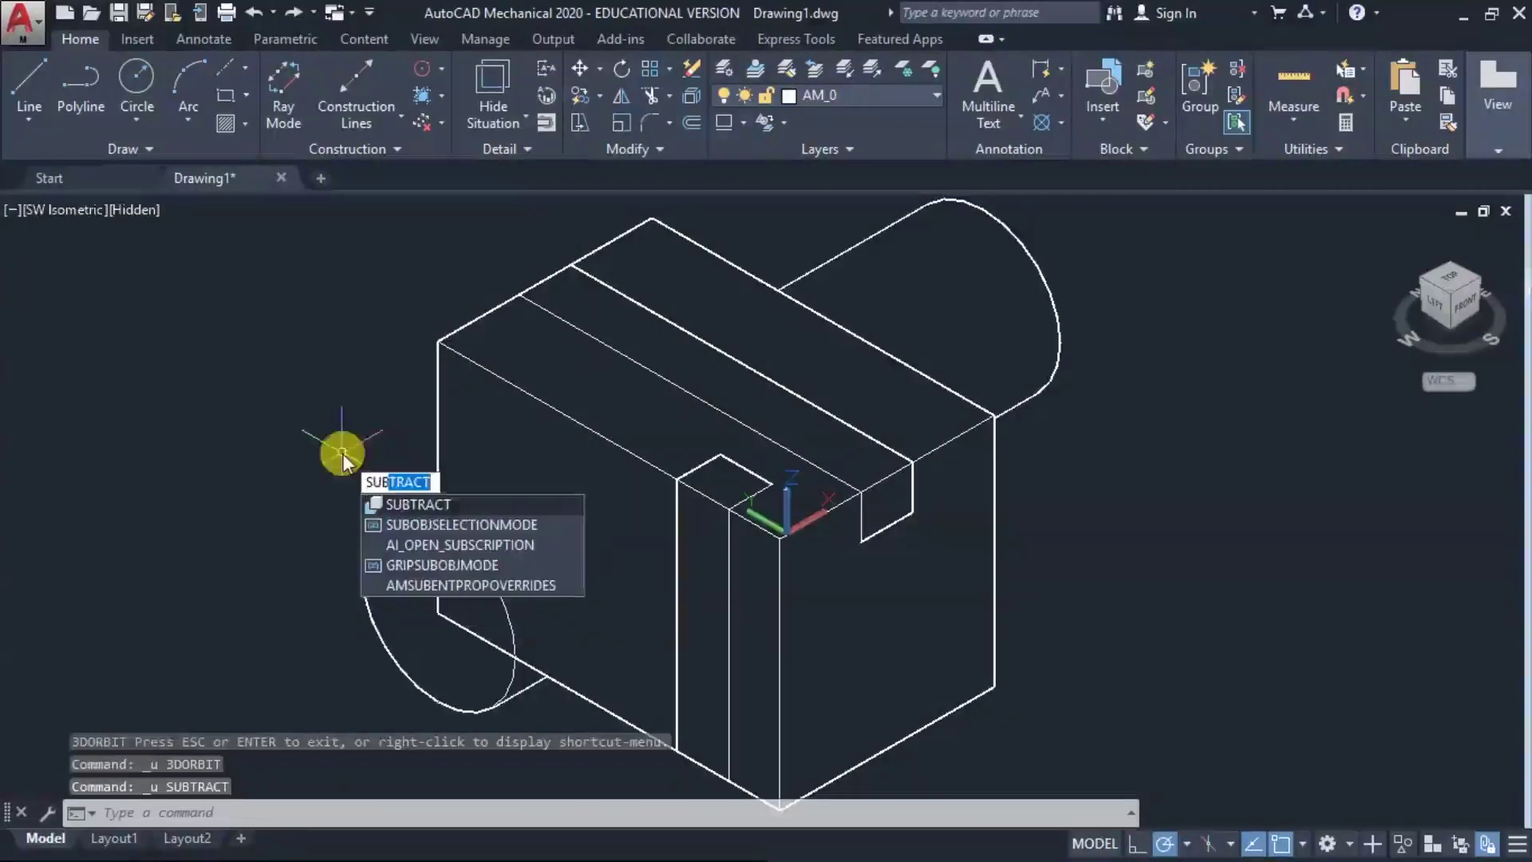
{"action": "left_click", "coordinate": [423, 504]}
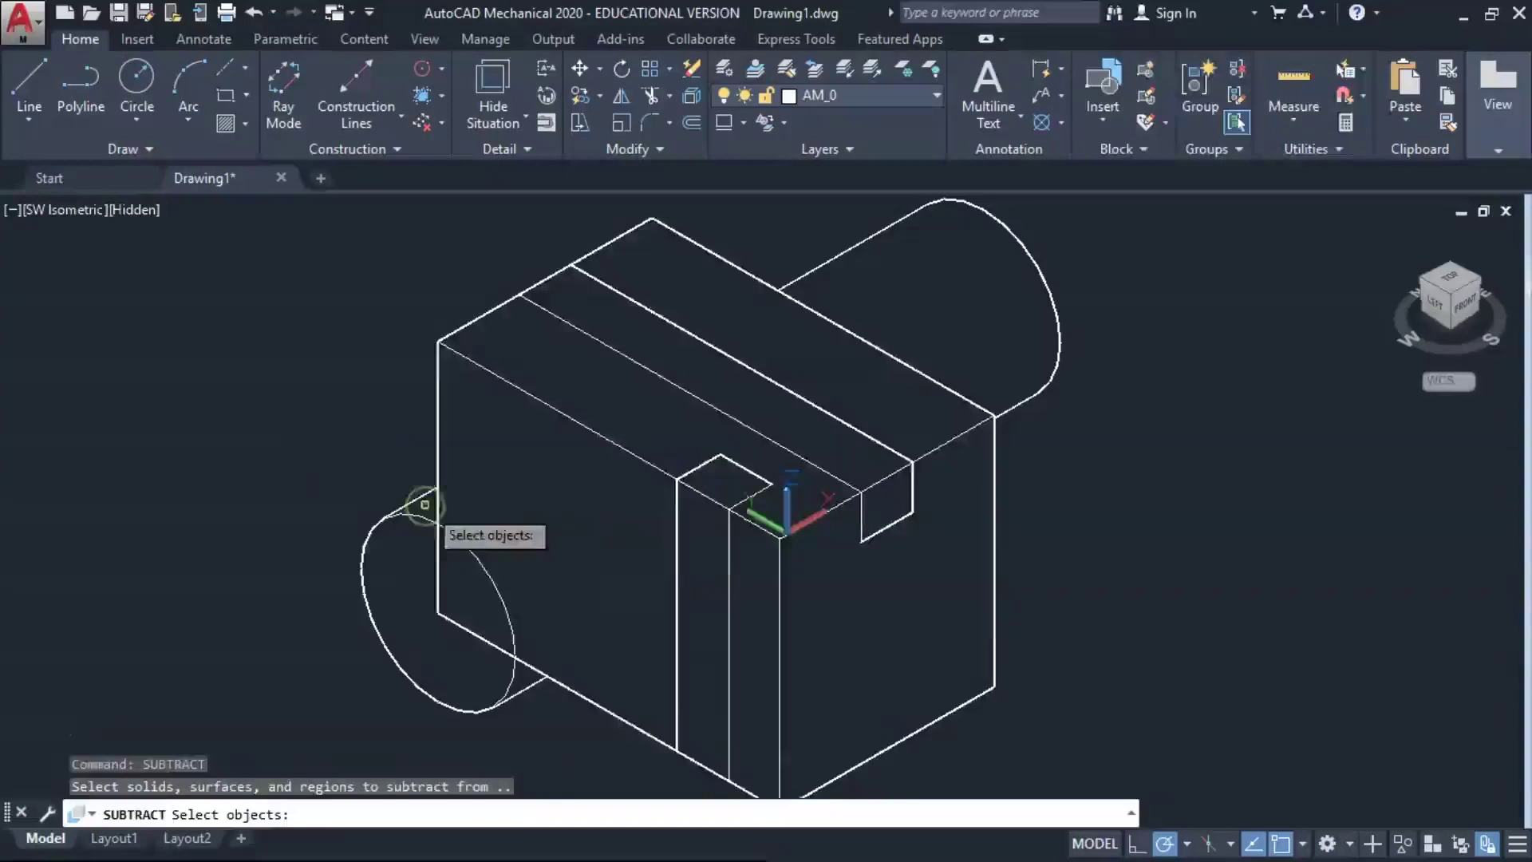
{"action": "left_click", "coordinate": [587, 427]}
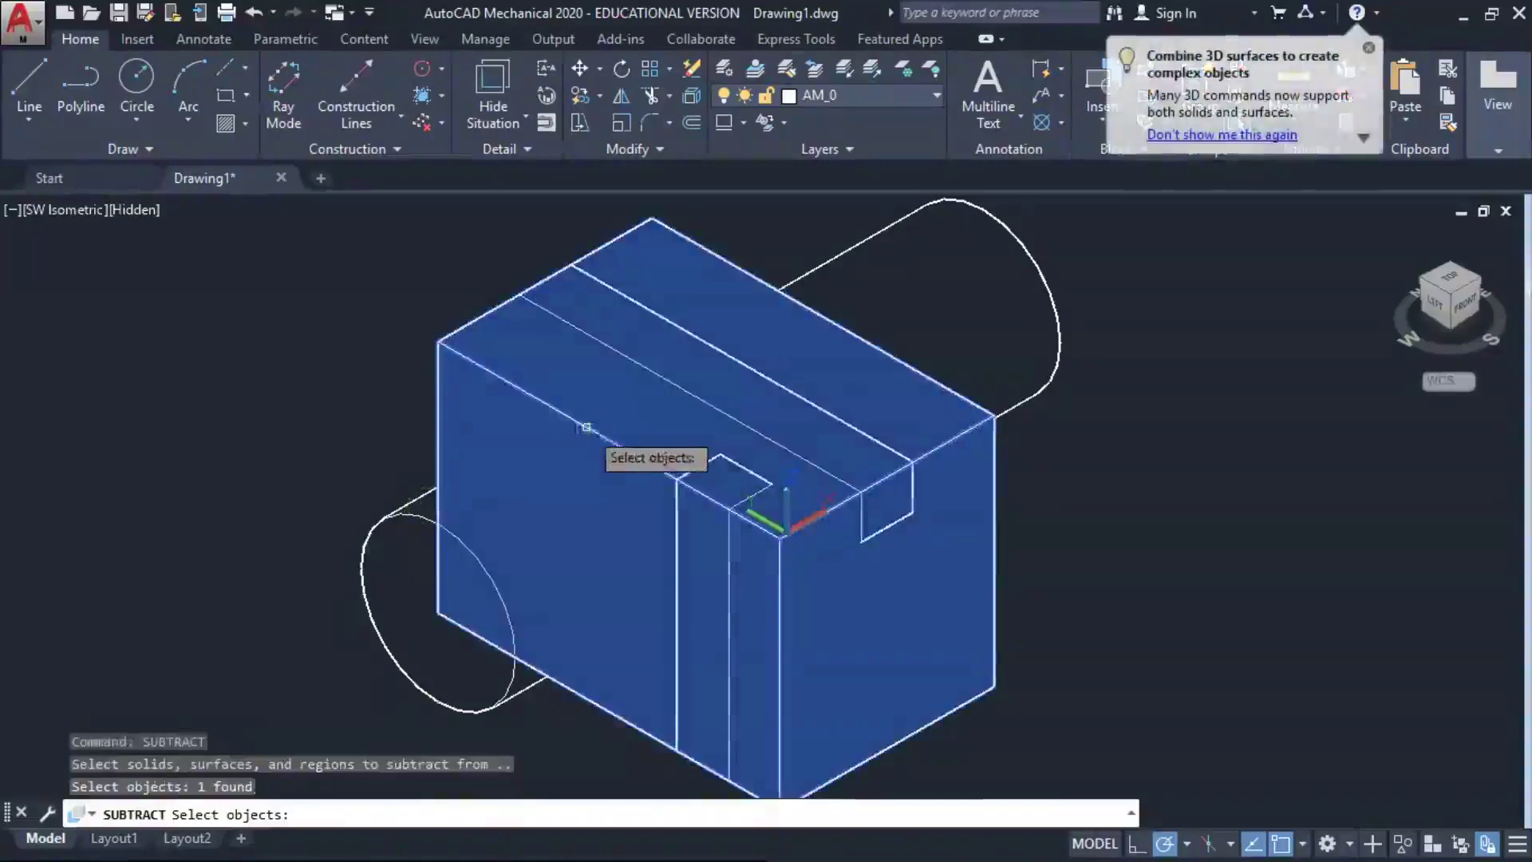
{"action": "key", "text": "Return"}
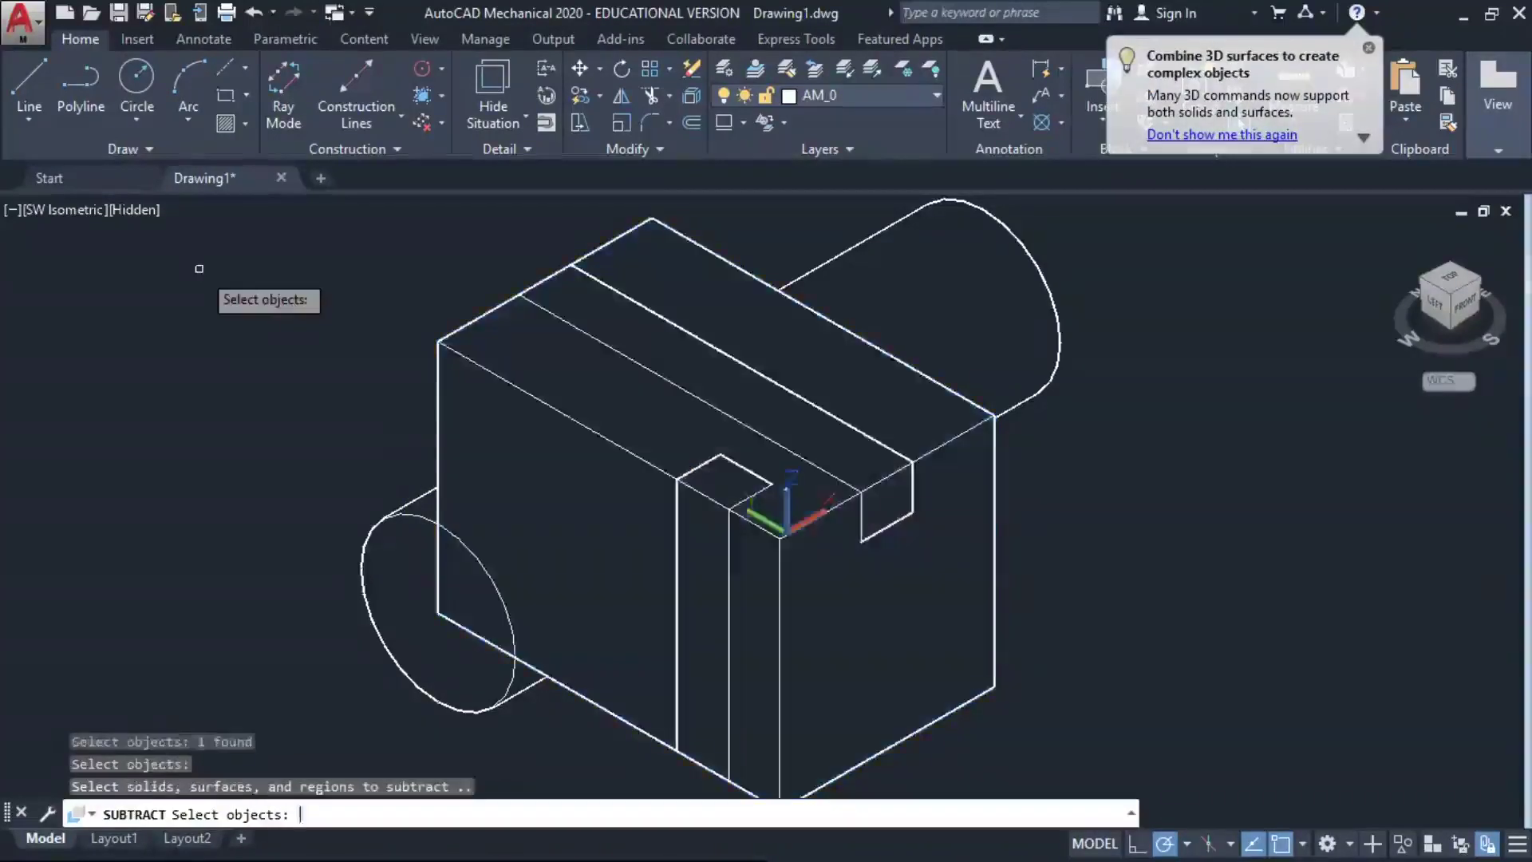
{"action": "left_click", "coordinate": [382, 522]}
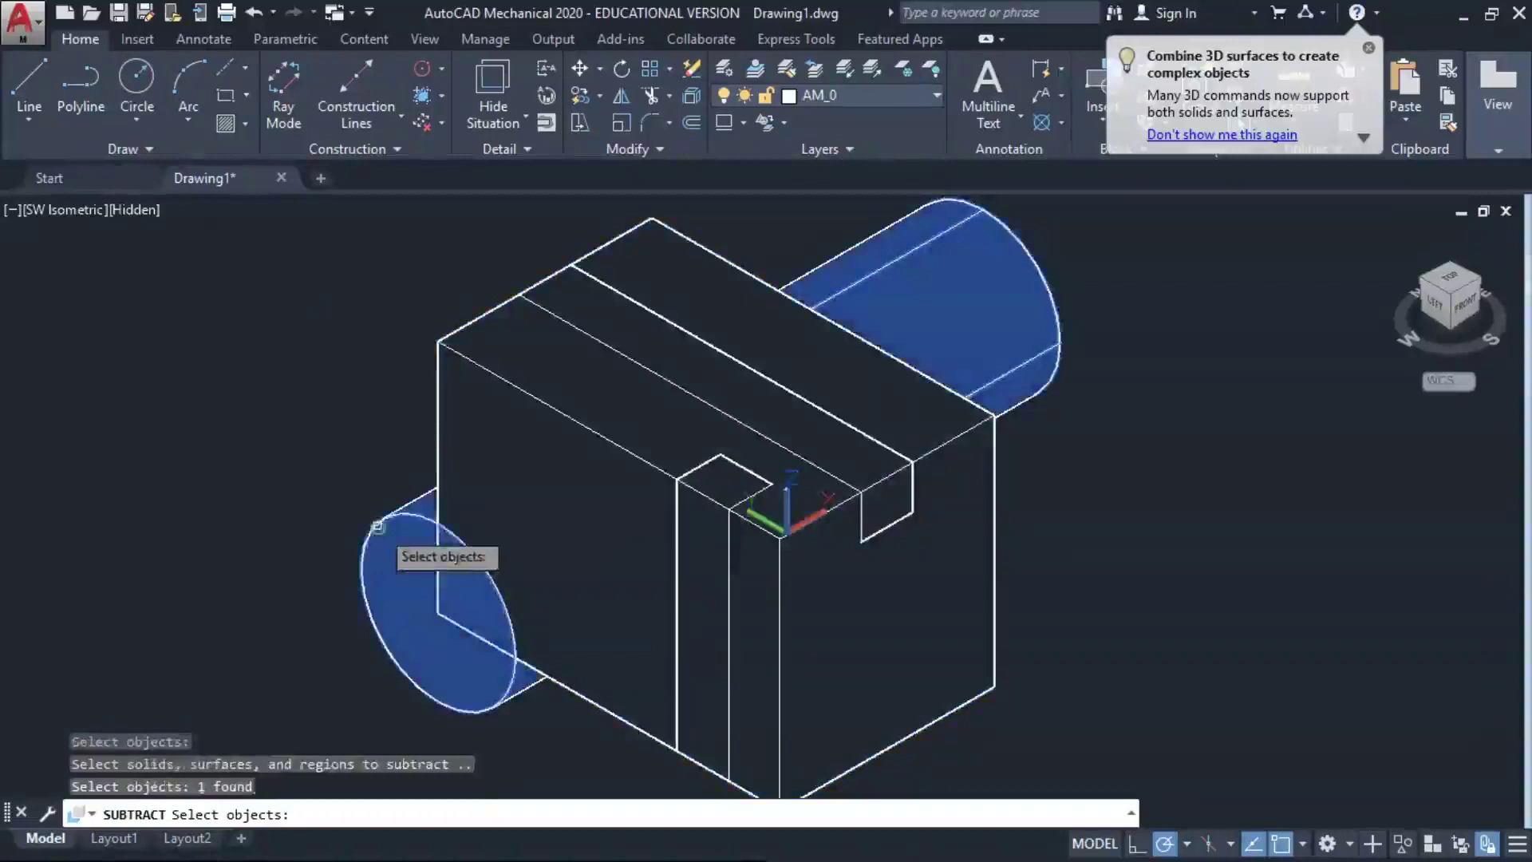
{"action": "left_click", "coordinate": [623, 336]}
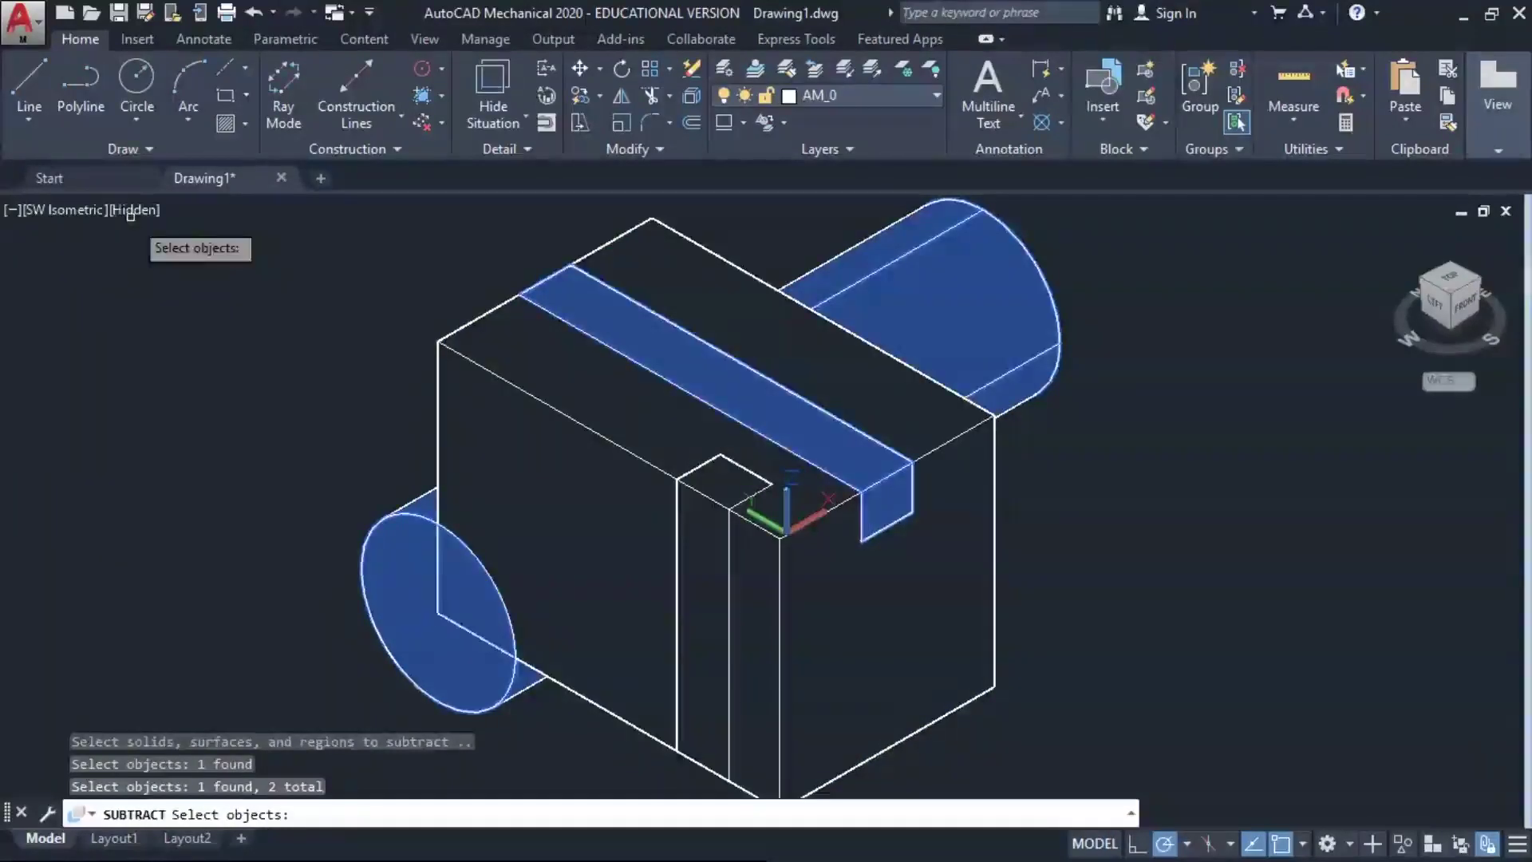
{"action": "key", "text": "Escape"}
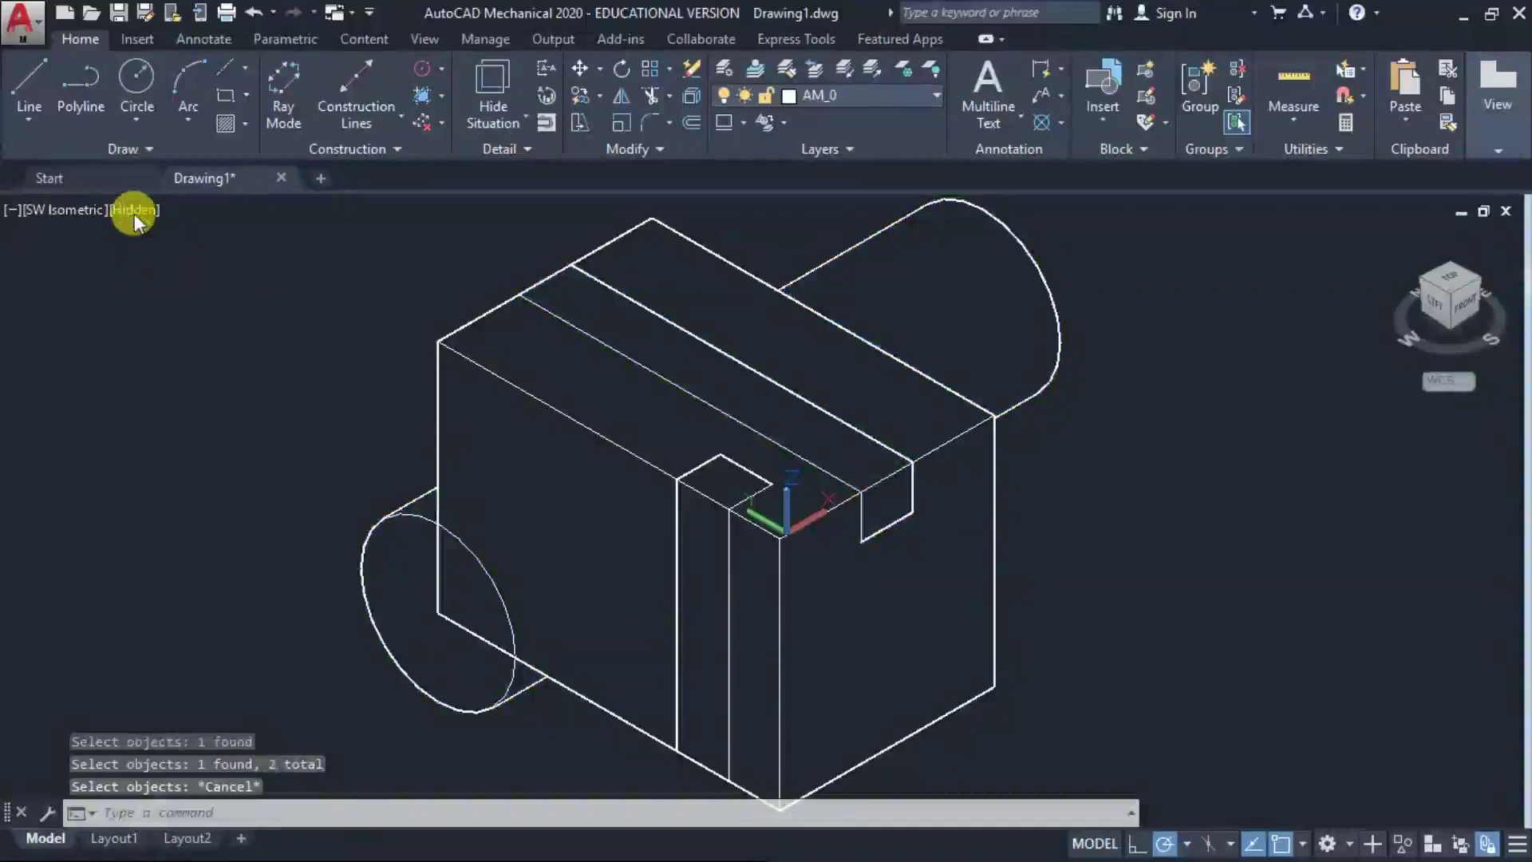
Set the viewport's visual style to 2D Wireframe
{"action": "left_click", "coordinate": [135, 213]}
{"action": "left_click", "coordinate": [199, 257]}
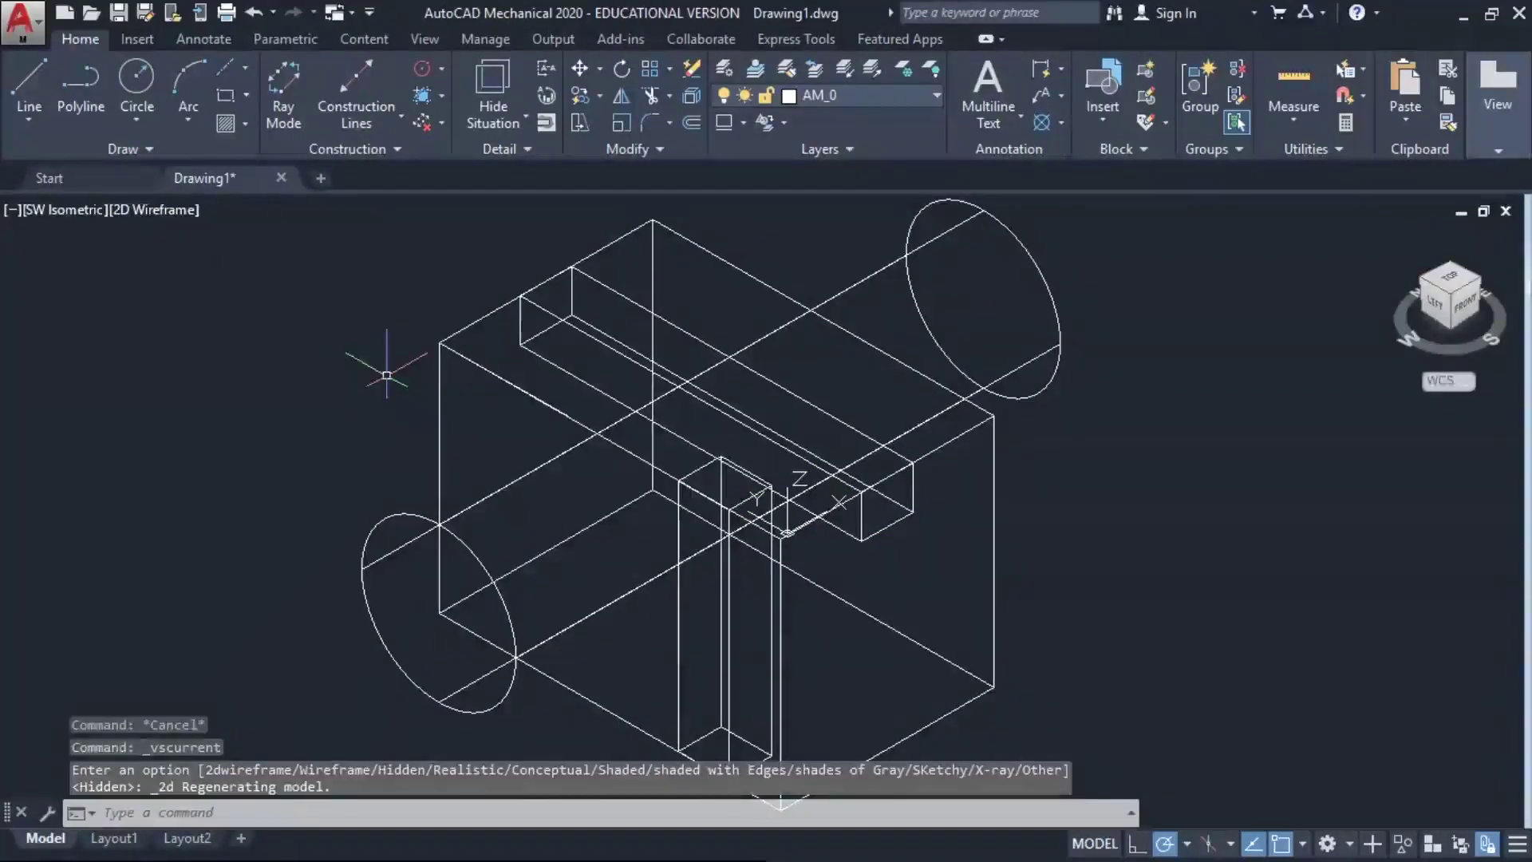
{"action": "type", "text": "SUBTRACT"}
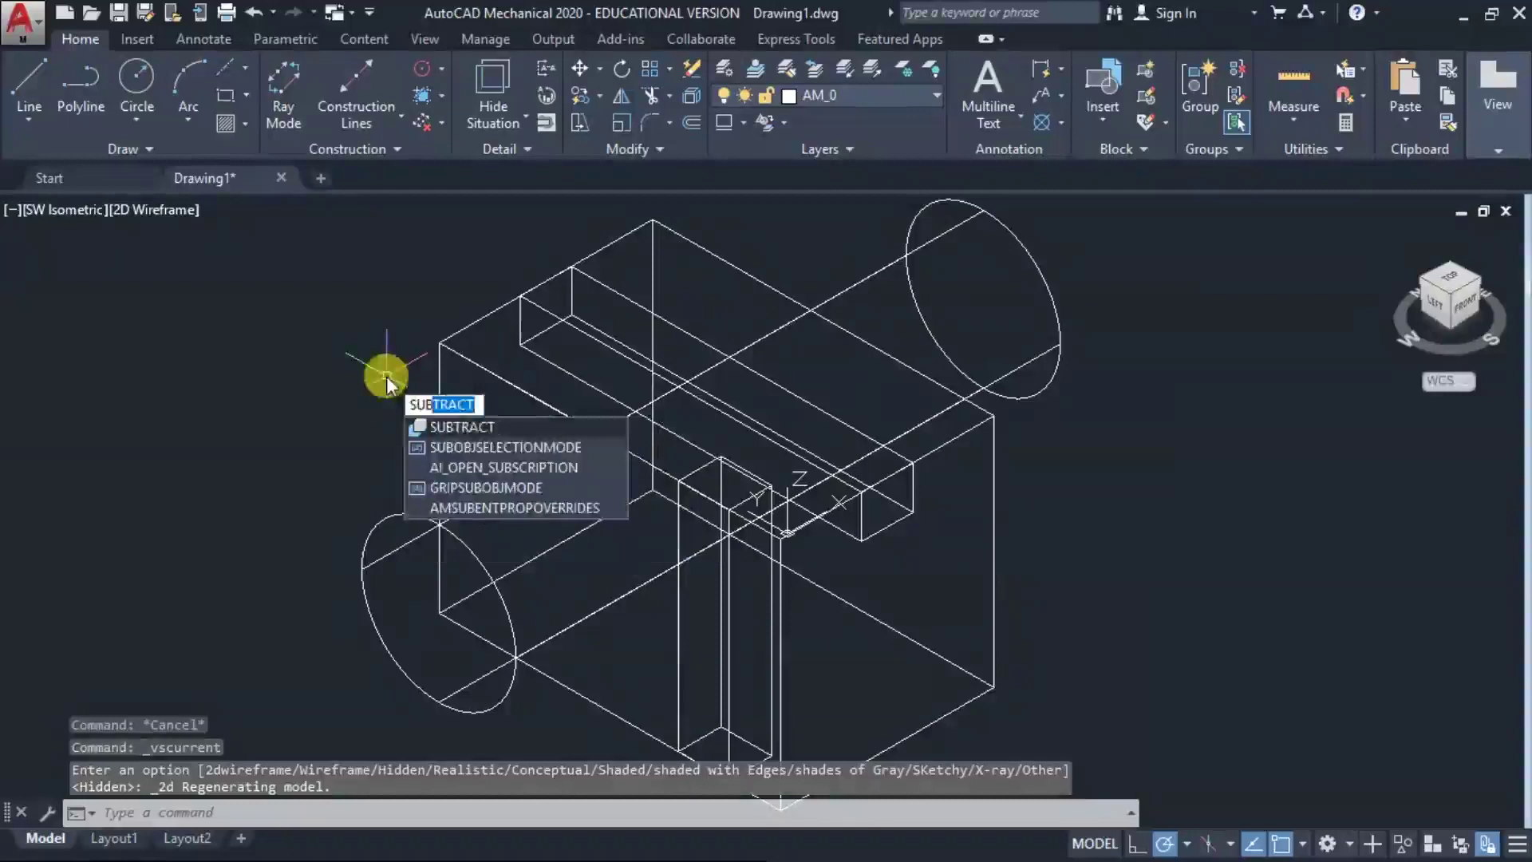
{"action": "key", "text": "Return"}
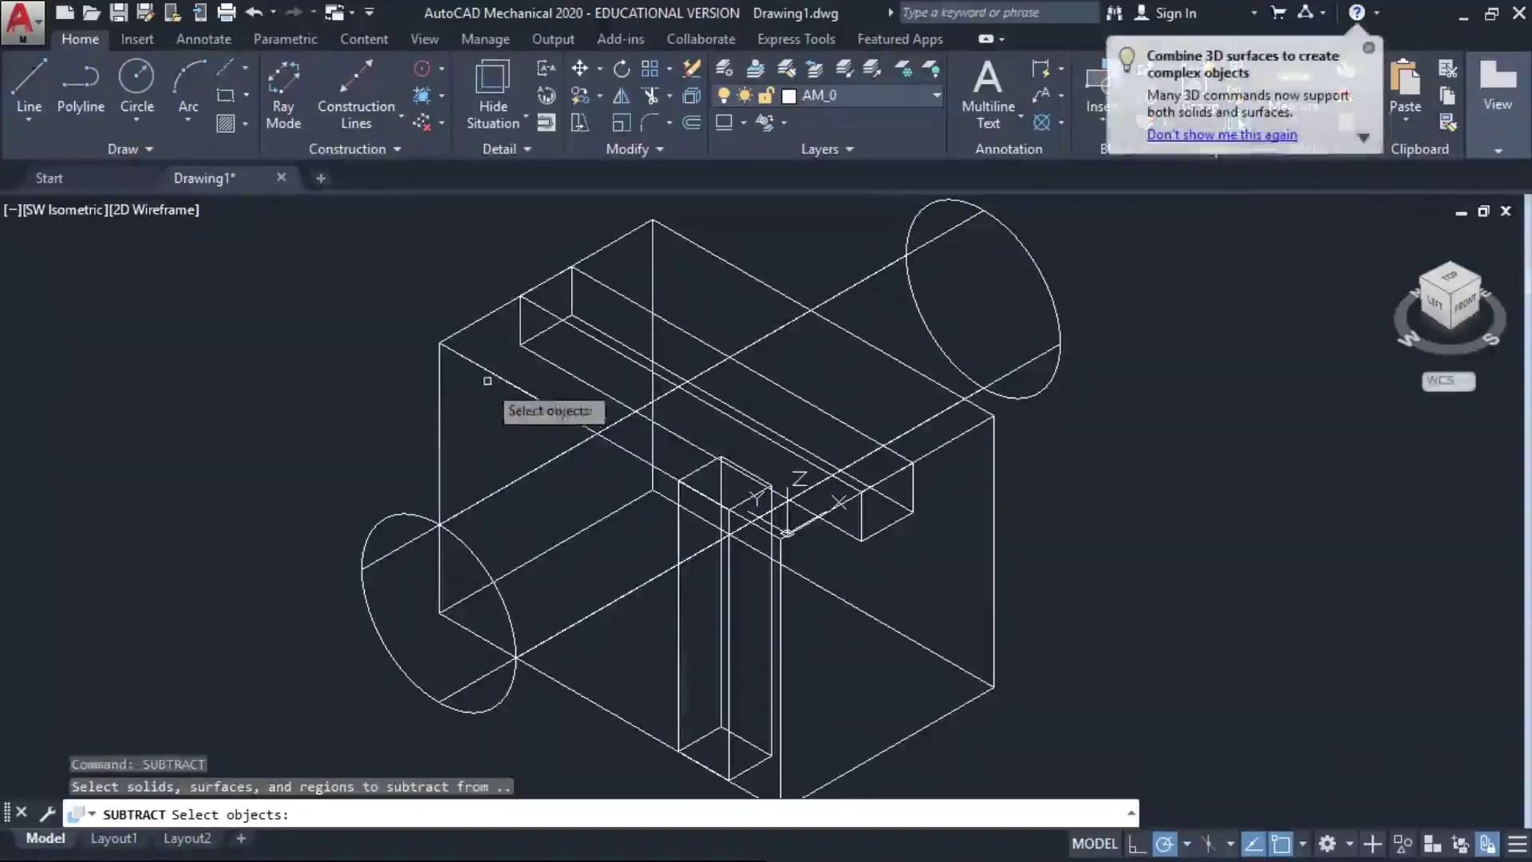
{"action": "left_click", "coordinate": [488, 381]}
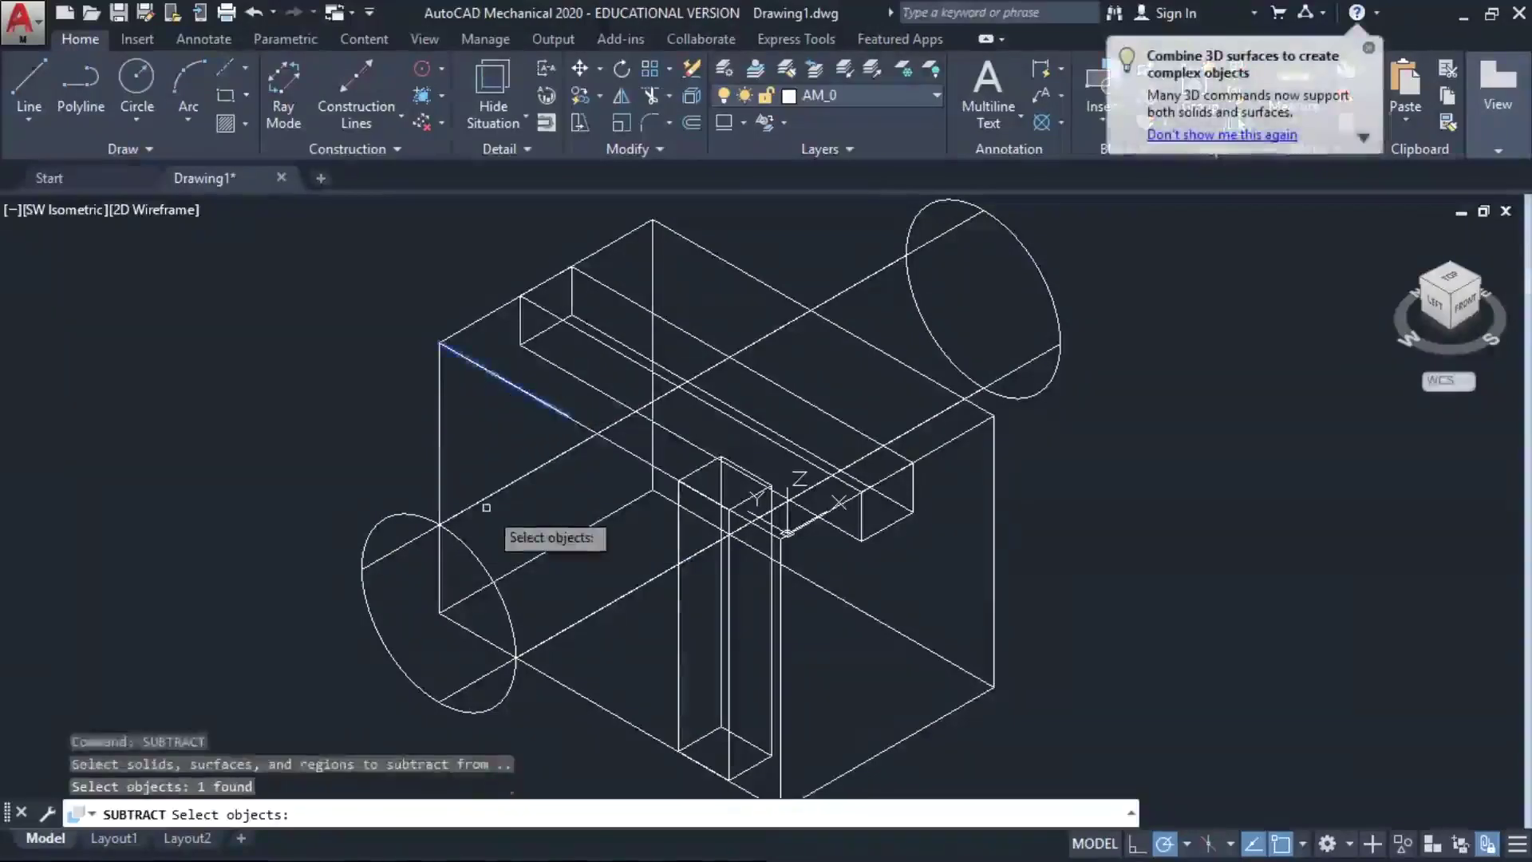
{"action": "key", "text": "Return"}
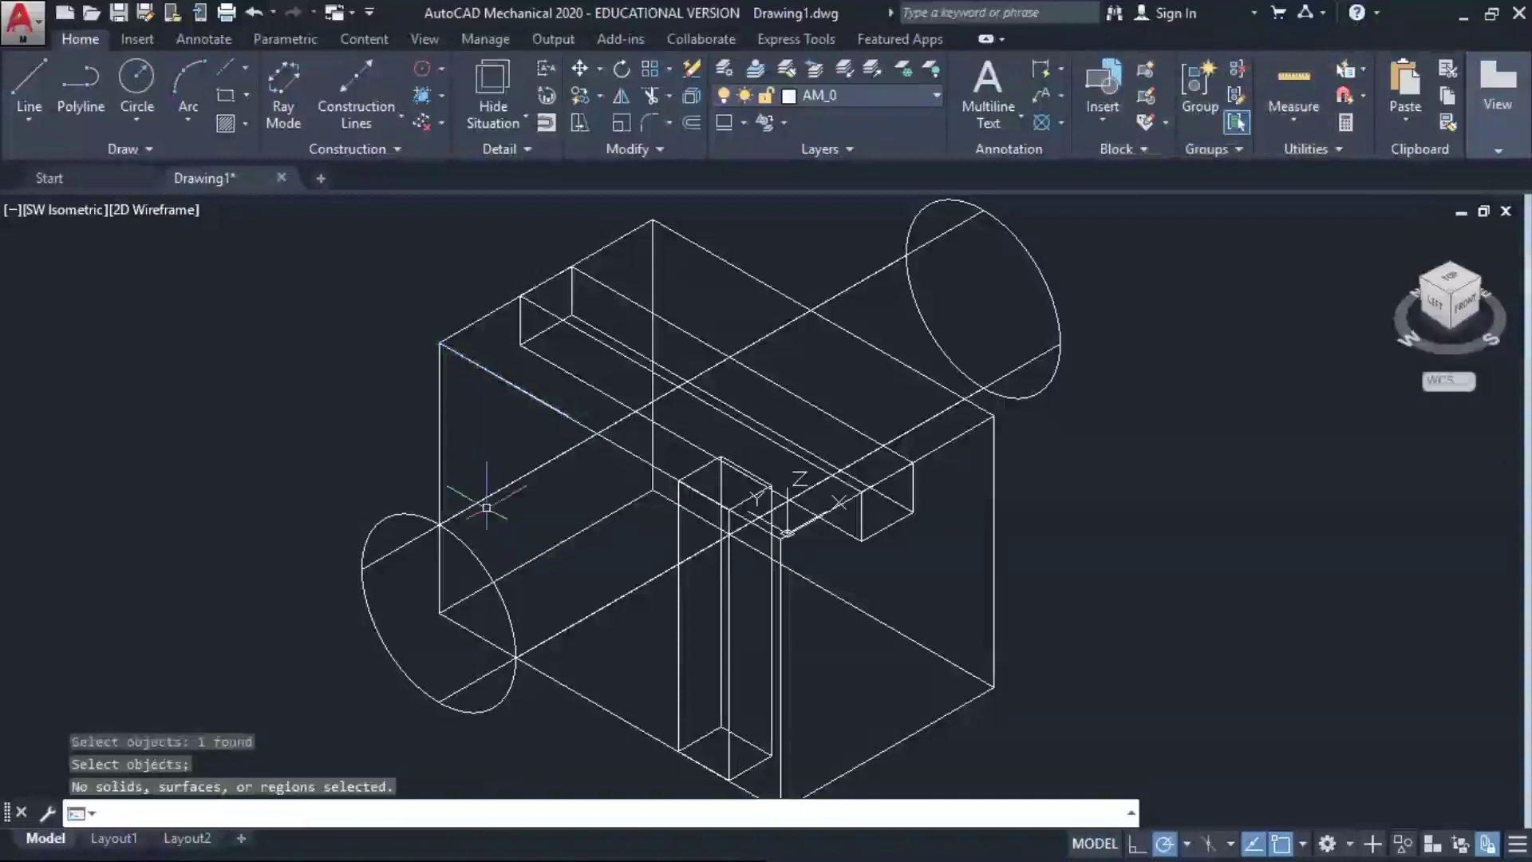
{"action": "key", "text": "Escape"}
{"action": "key", "text": "Escape"}
Subtract the top groove solid, the R18 cylinder and the vertical side groove solid from the large box
{"action": "key", "text": "Up"}
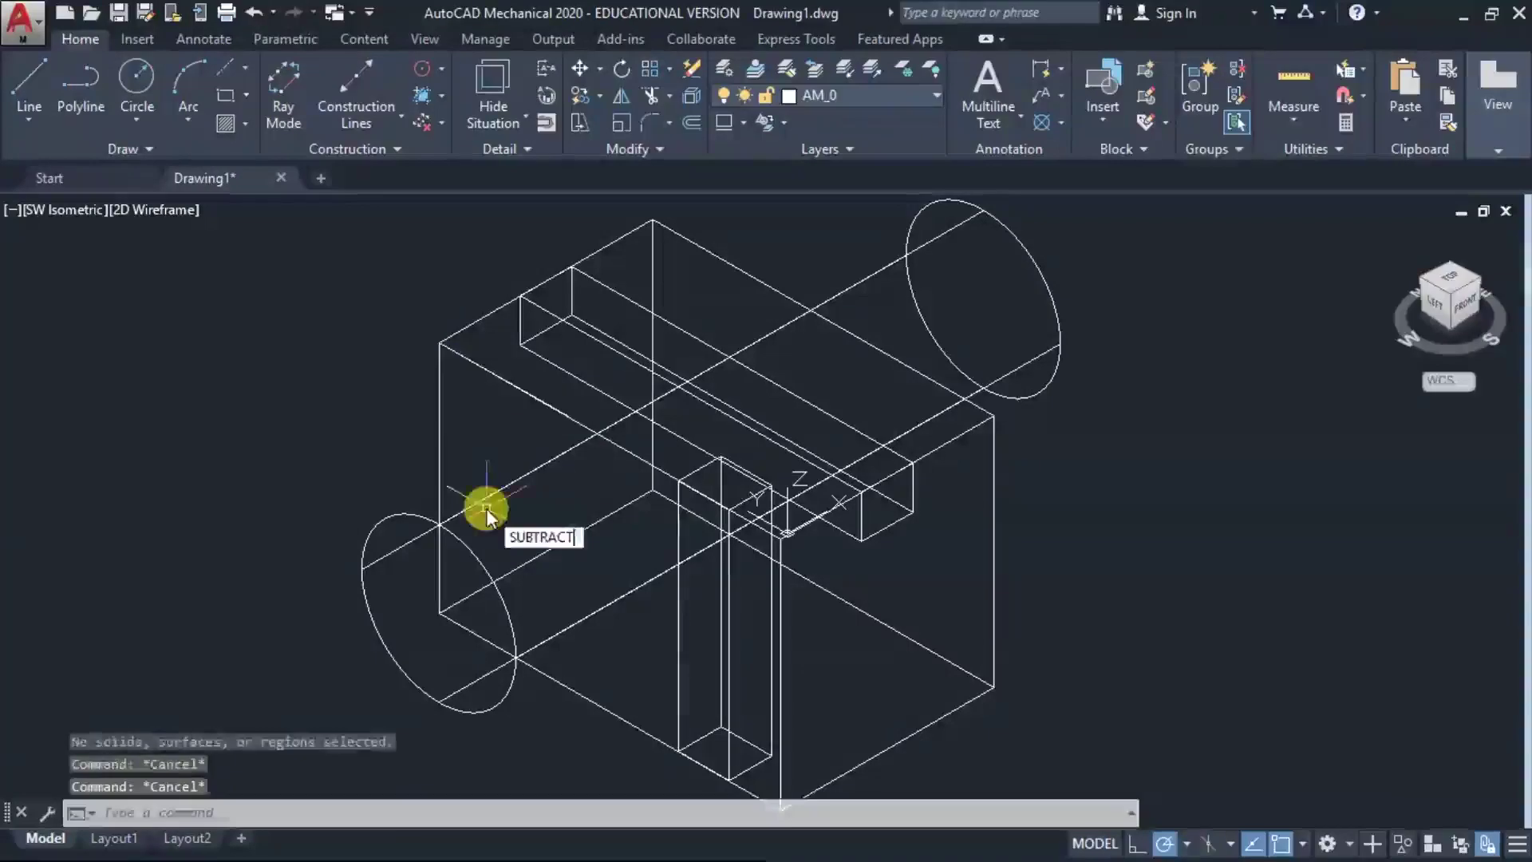
{"action": "key", "text": "Return"}
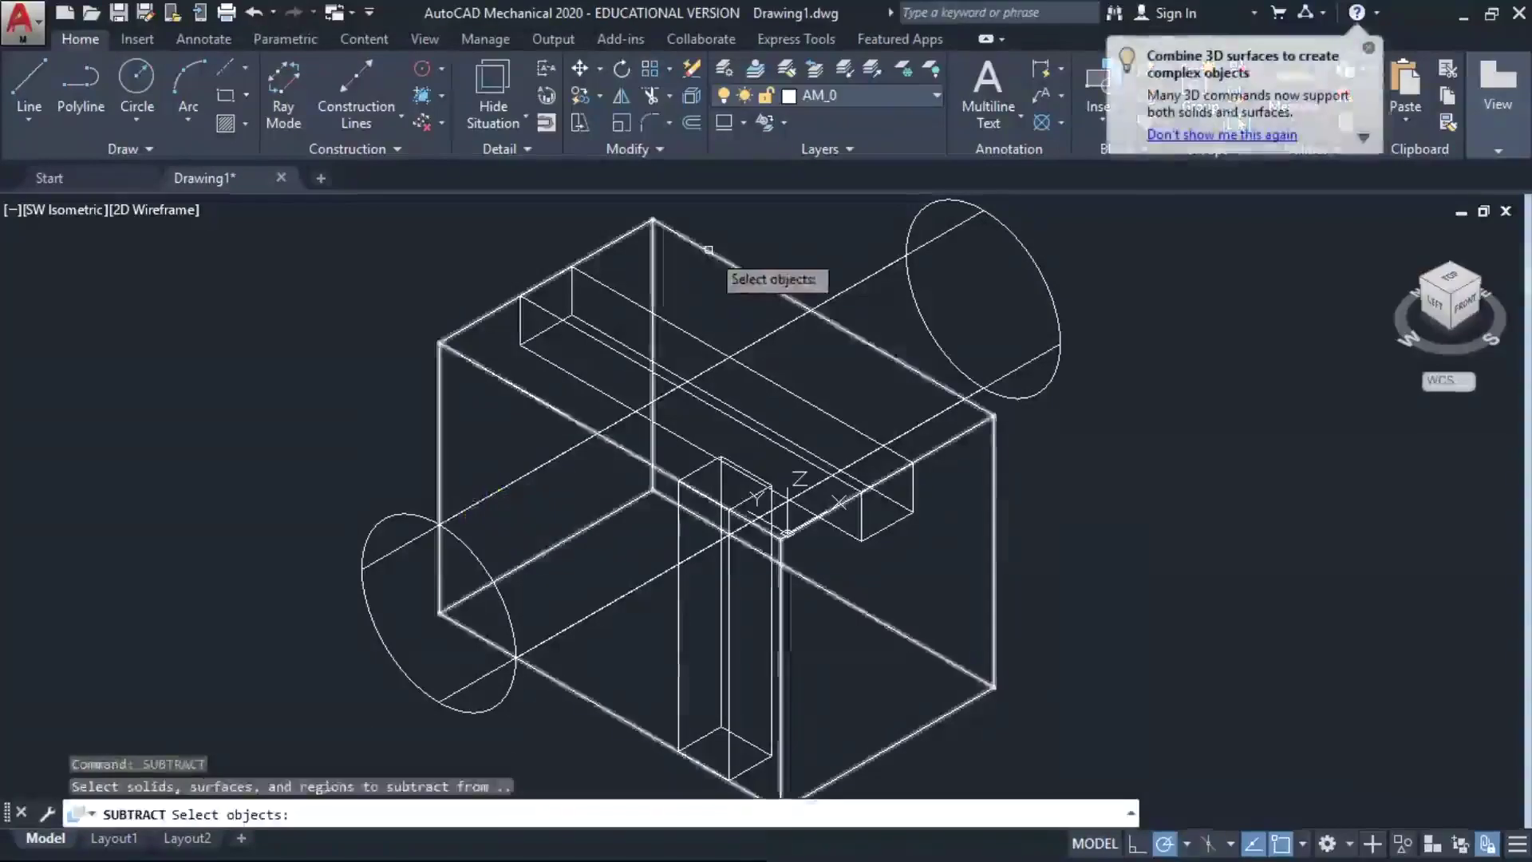
{"action": "left_click", "coordinate": [709, 249]}
{"action": "key", "text": "Return"}
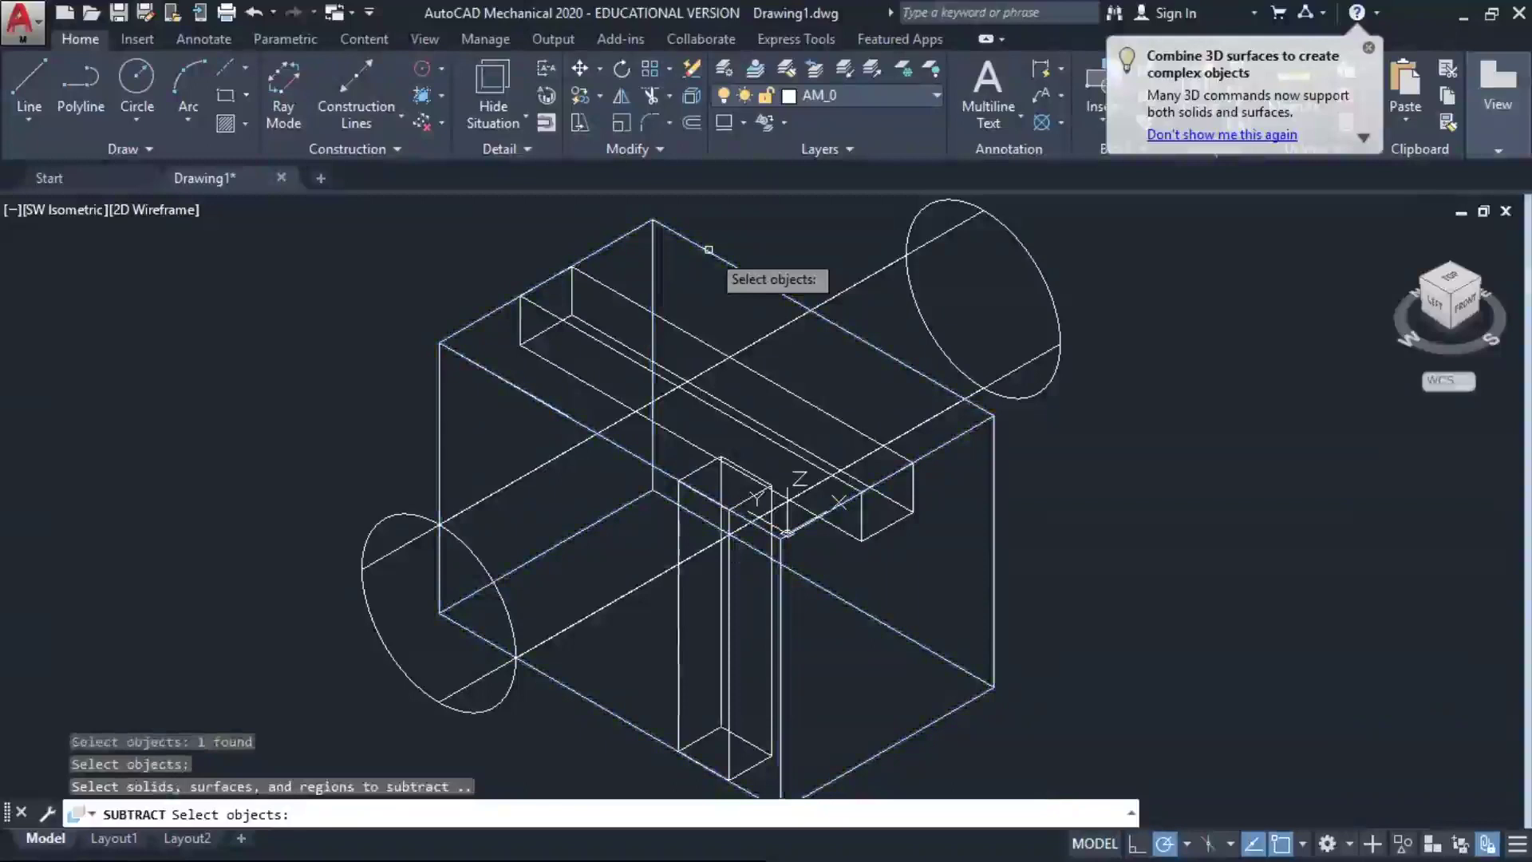
{"action": "left_click", "coordinate": [626, 298]}
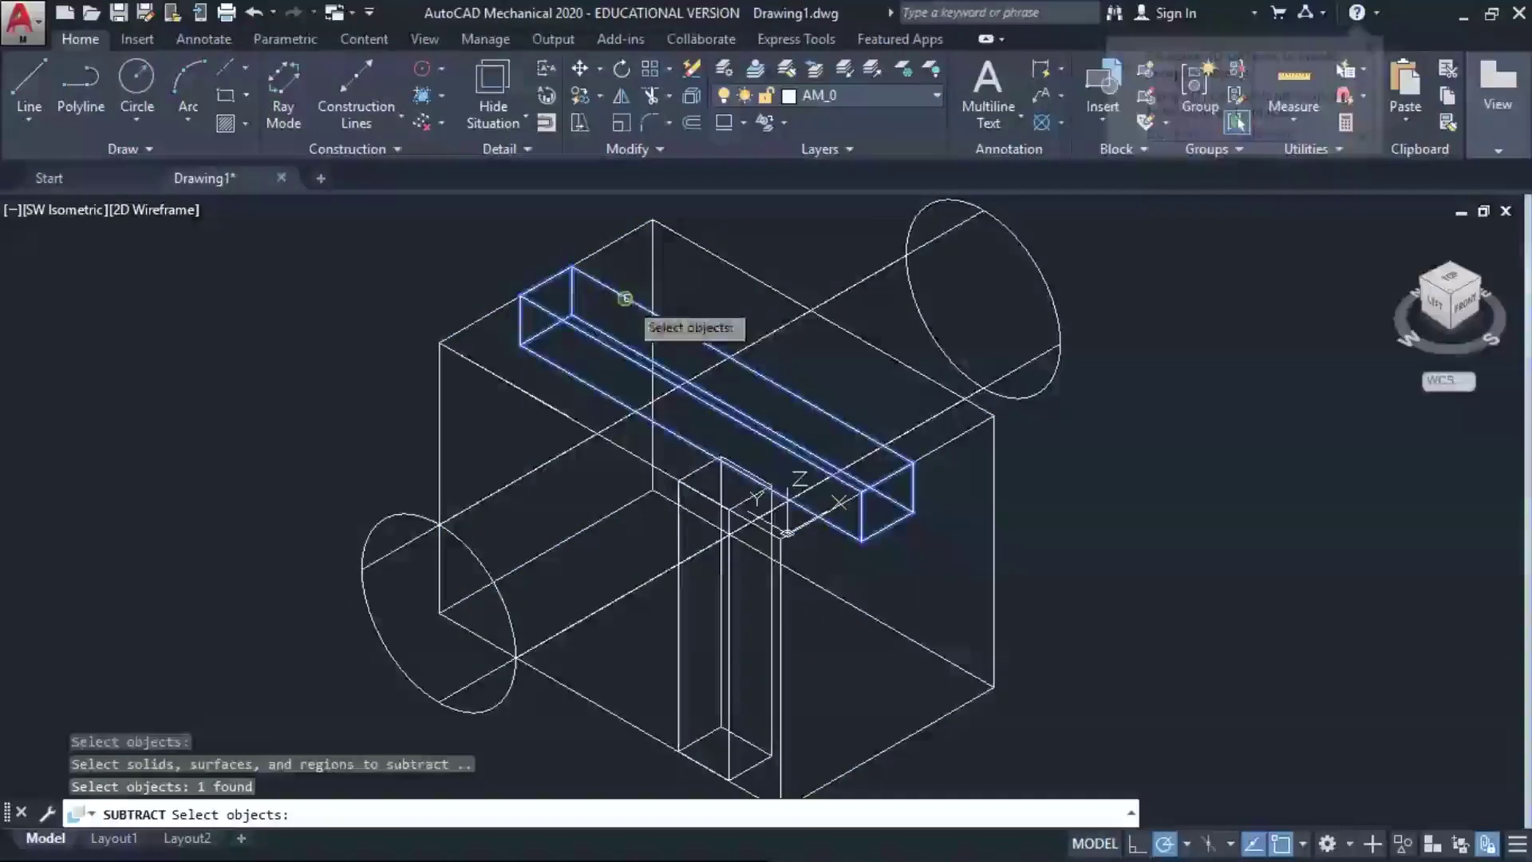
{"action": "left_click", "coordinate": [836, 293]}
{"action": "left_click", "coordinate": [727, 646]}
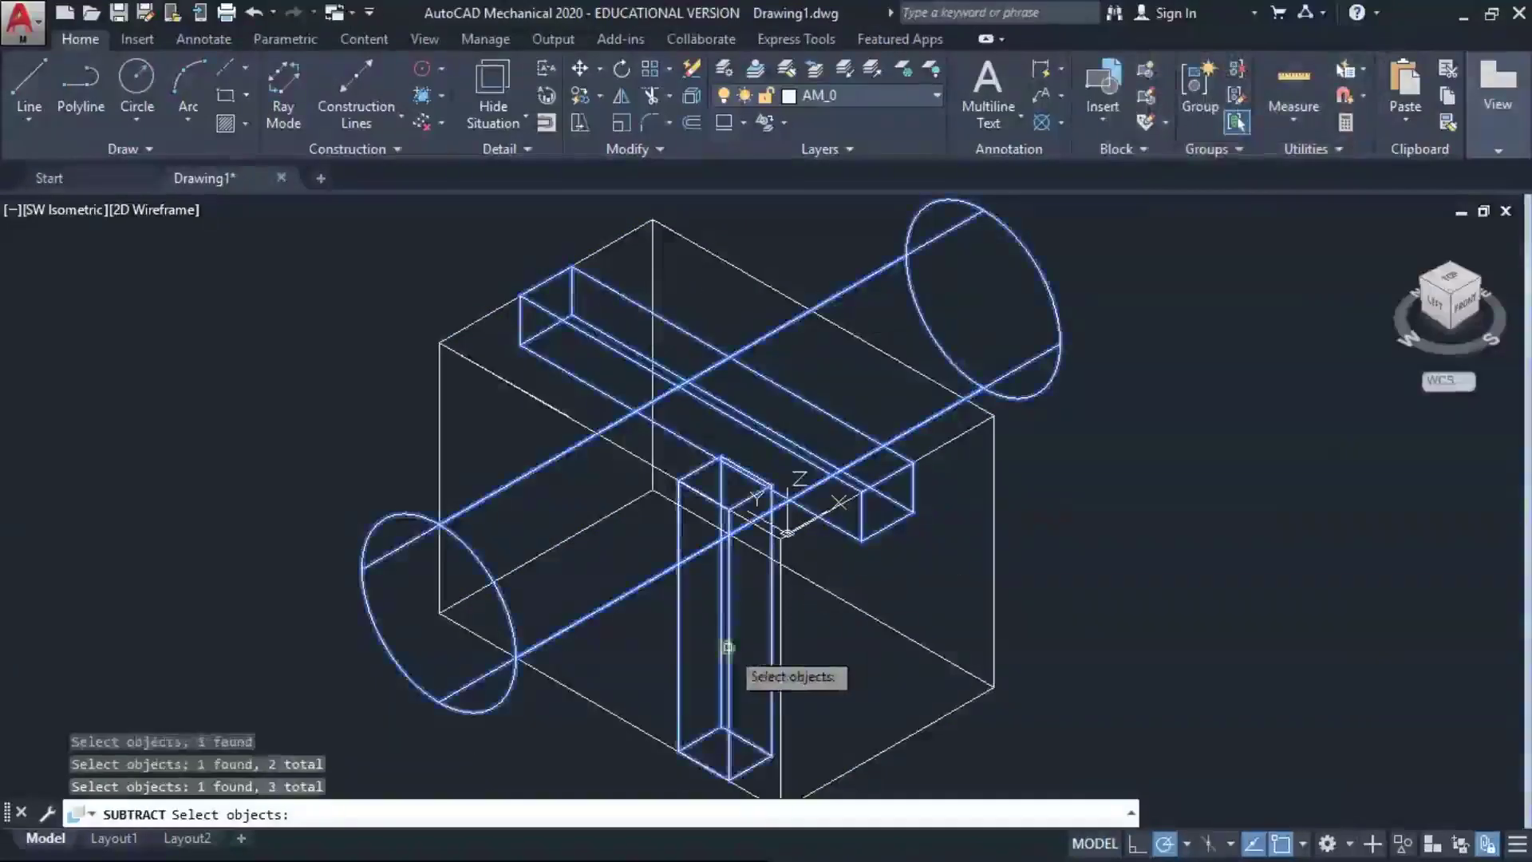
{"action": "key", "text": "Return"}
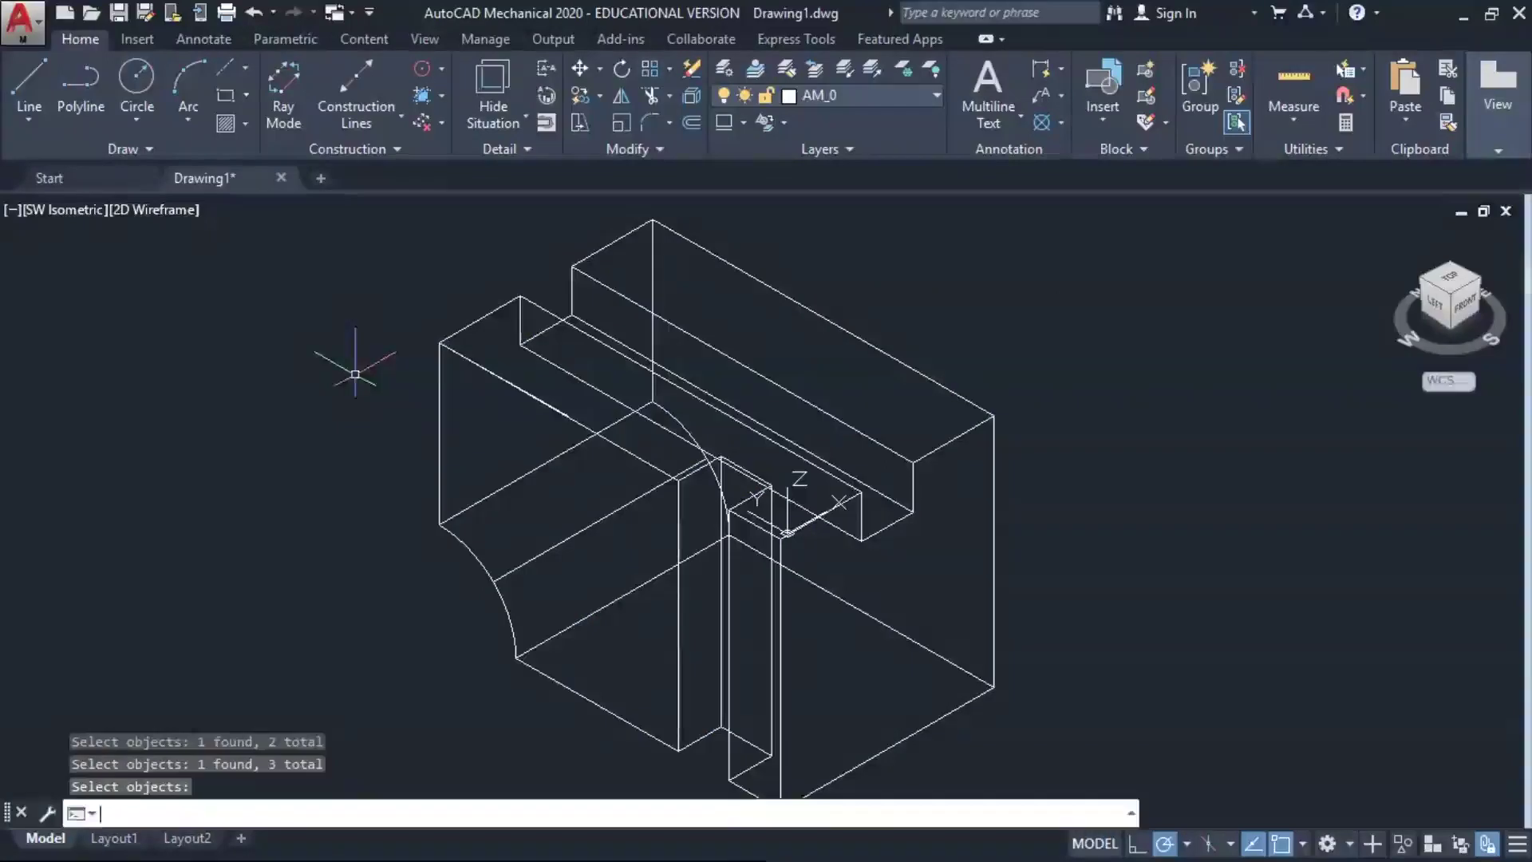
Show the block in the Conceptual visual style and orbit slightly to examine its grooves and the rounded corner cut
{"action": "left_click", "coordinate": [168, 210]}
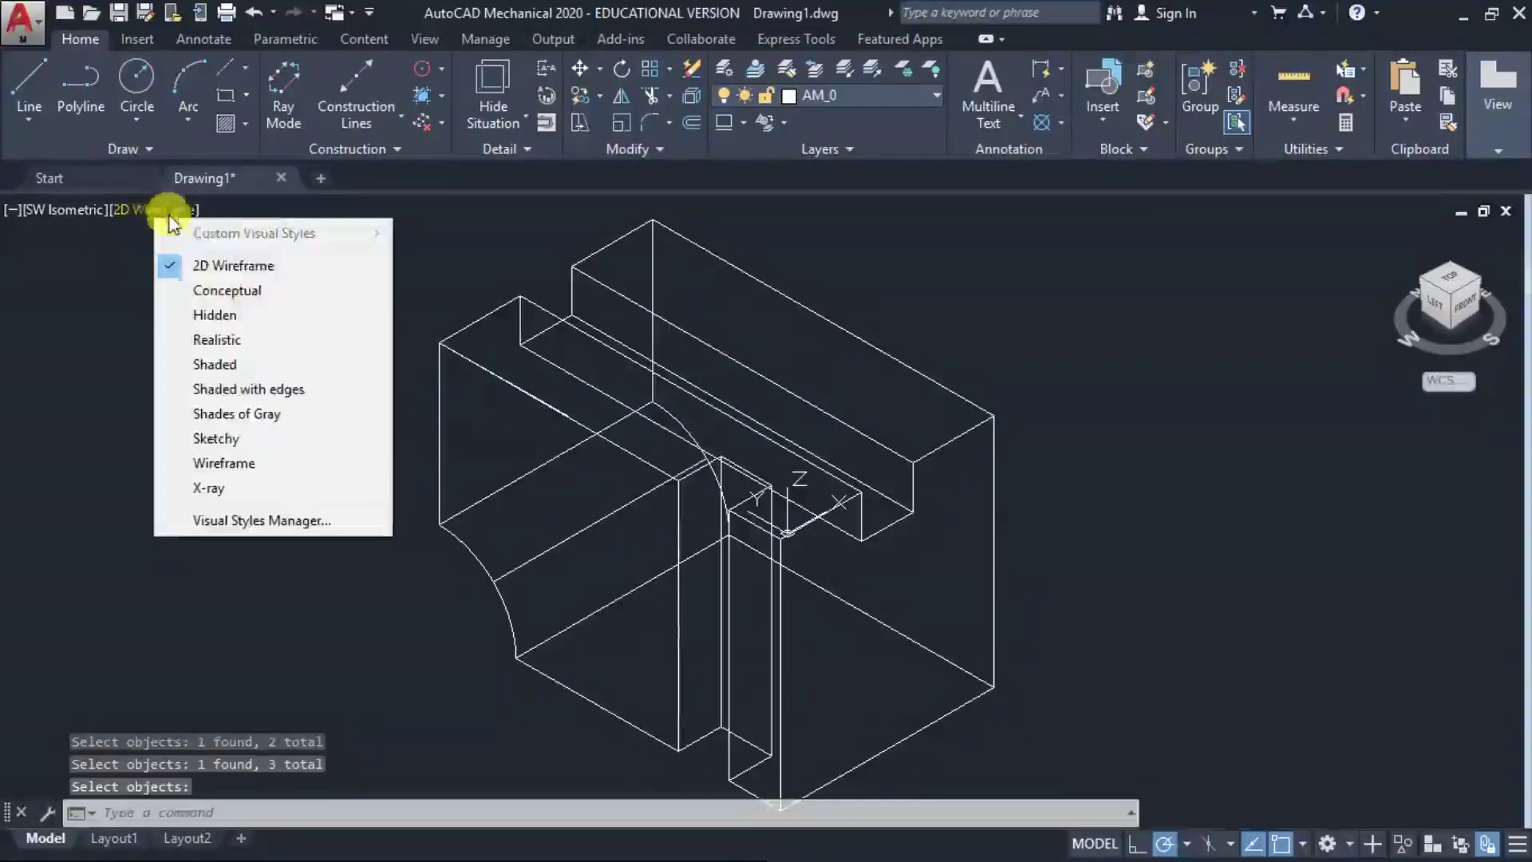
{"action": "left_click", "coordinate": [232, 291]}
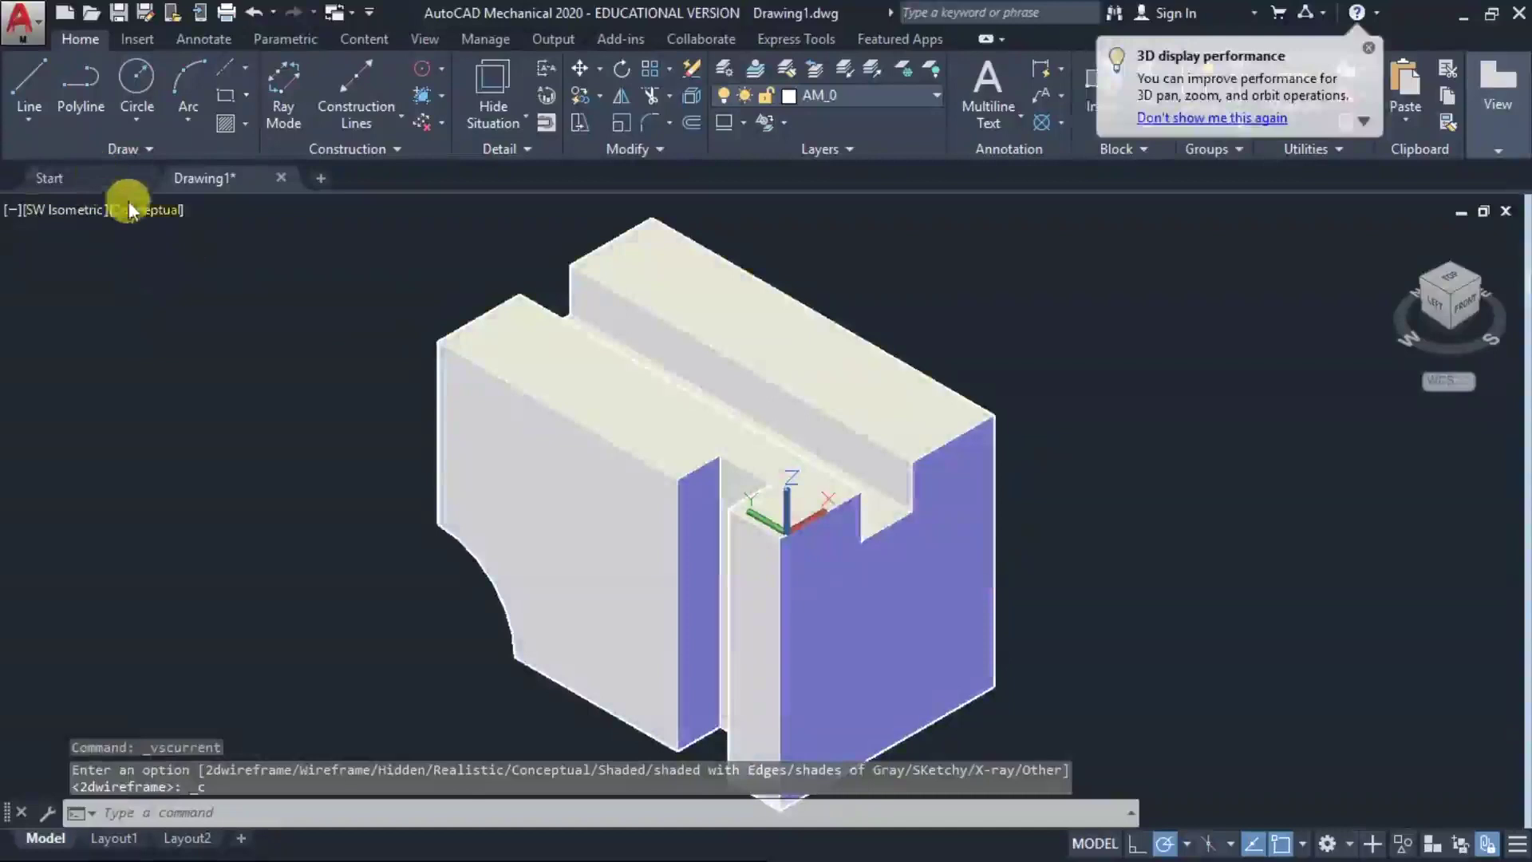
{"action": "left_click", "coordinate": [139, 209]}
{"action": "left_click", "coordinate": [160, 291]}
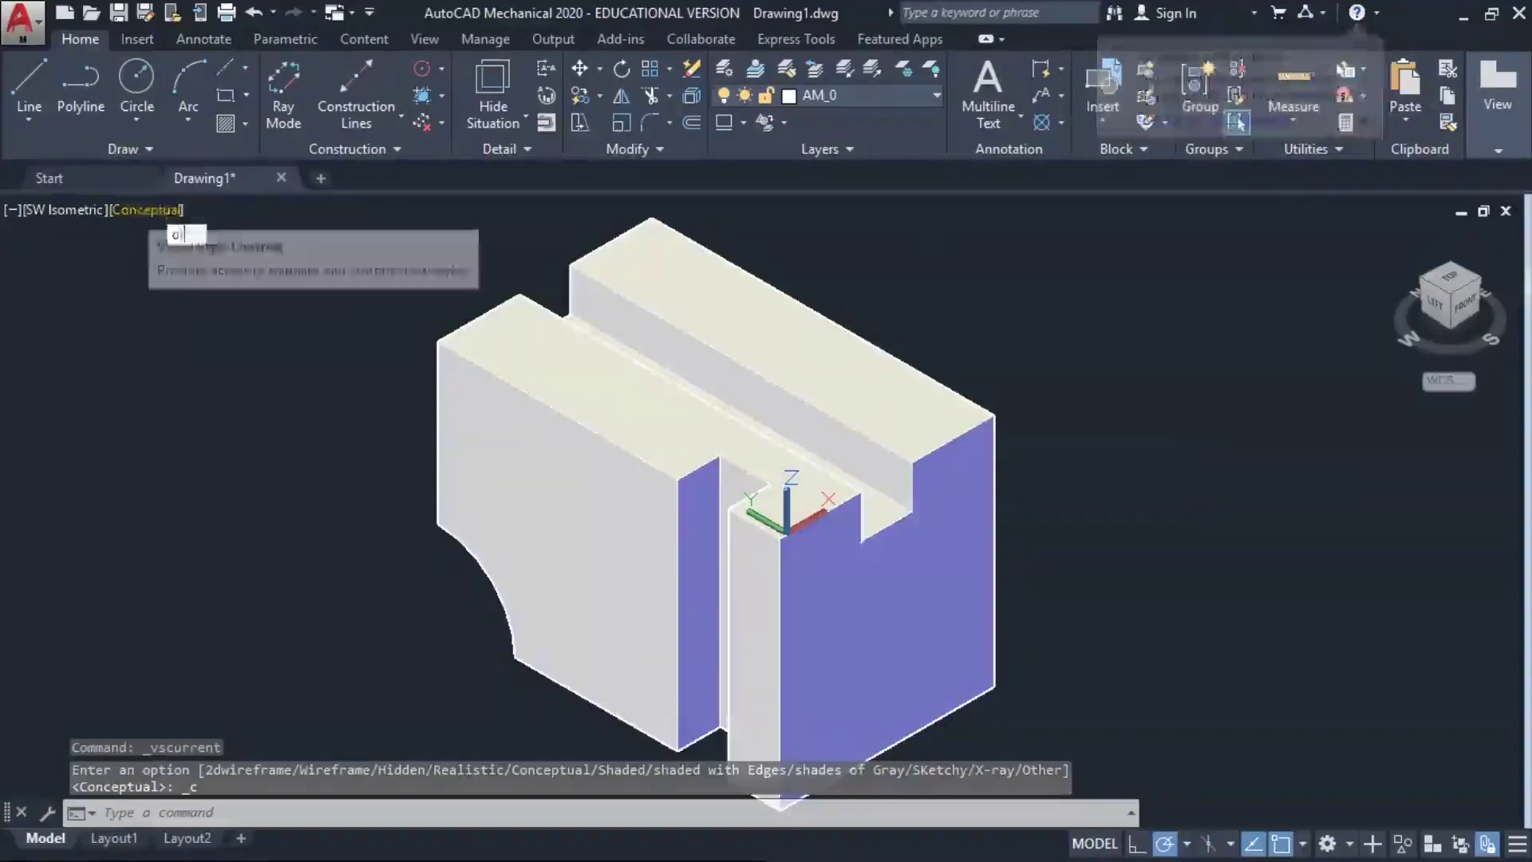
{"action": "left_click", "coordinate": [149, 206]}
{"action": "key", "text": "Return"}
{"action": "left_click_drag", "start_coordinate": [327, 474], "coordinate": [150, 309]}
{"action": "key", "text": "Escape"}
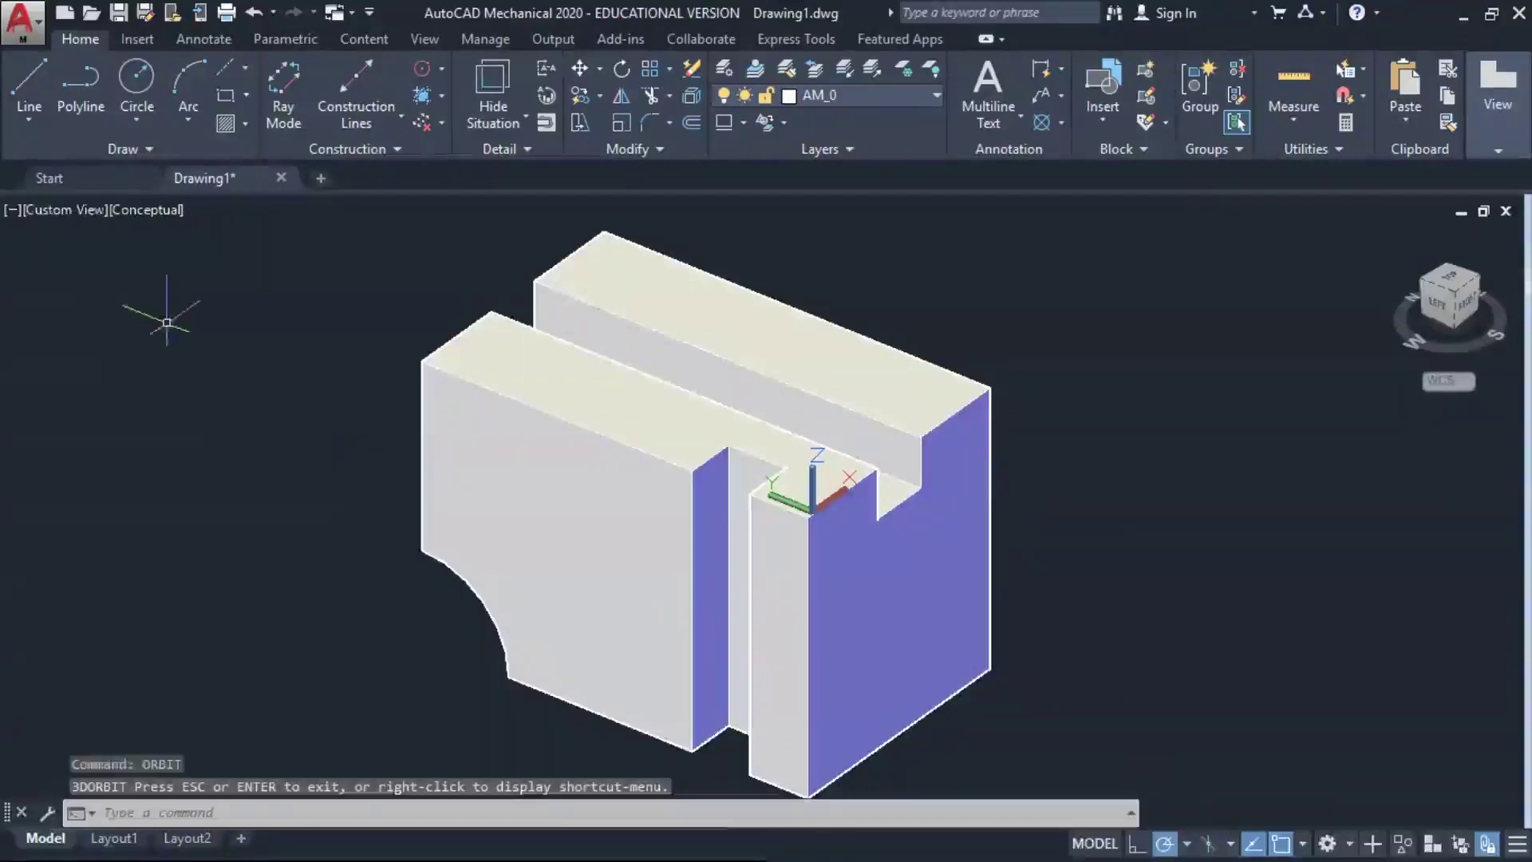
Restore the SW Isometric view and zoom out until the whole block fits in the viewport
{"action": "left_click", "coordinate": [70, 206]}
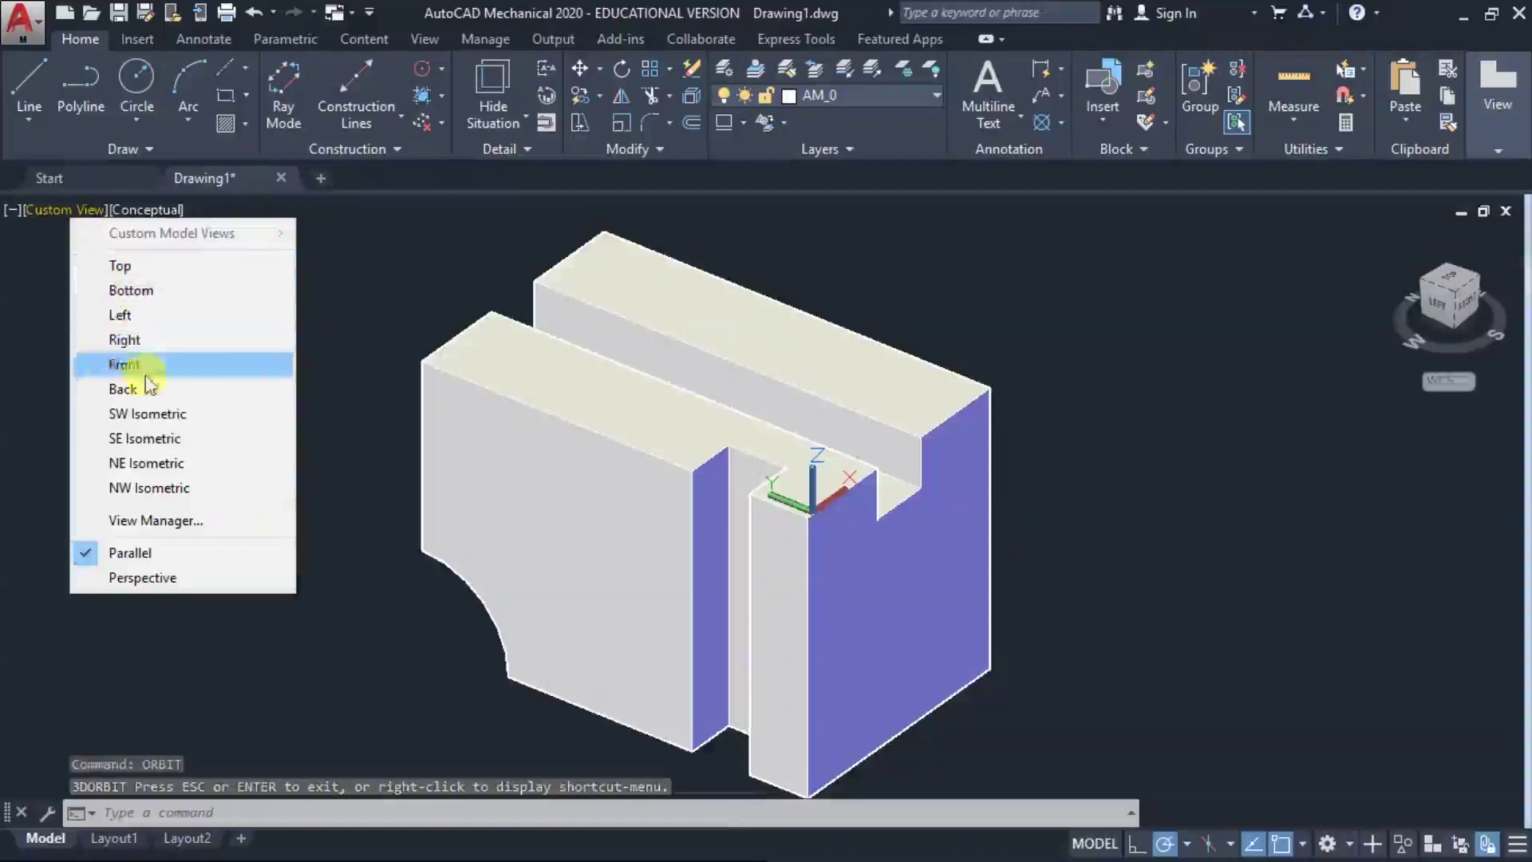
{"action": "left_click", "coordinate": [154, 413]}
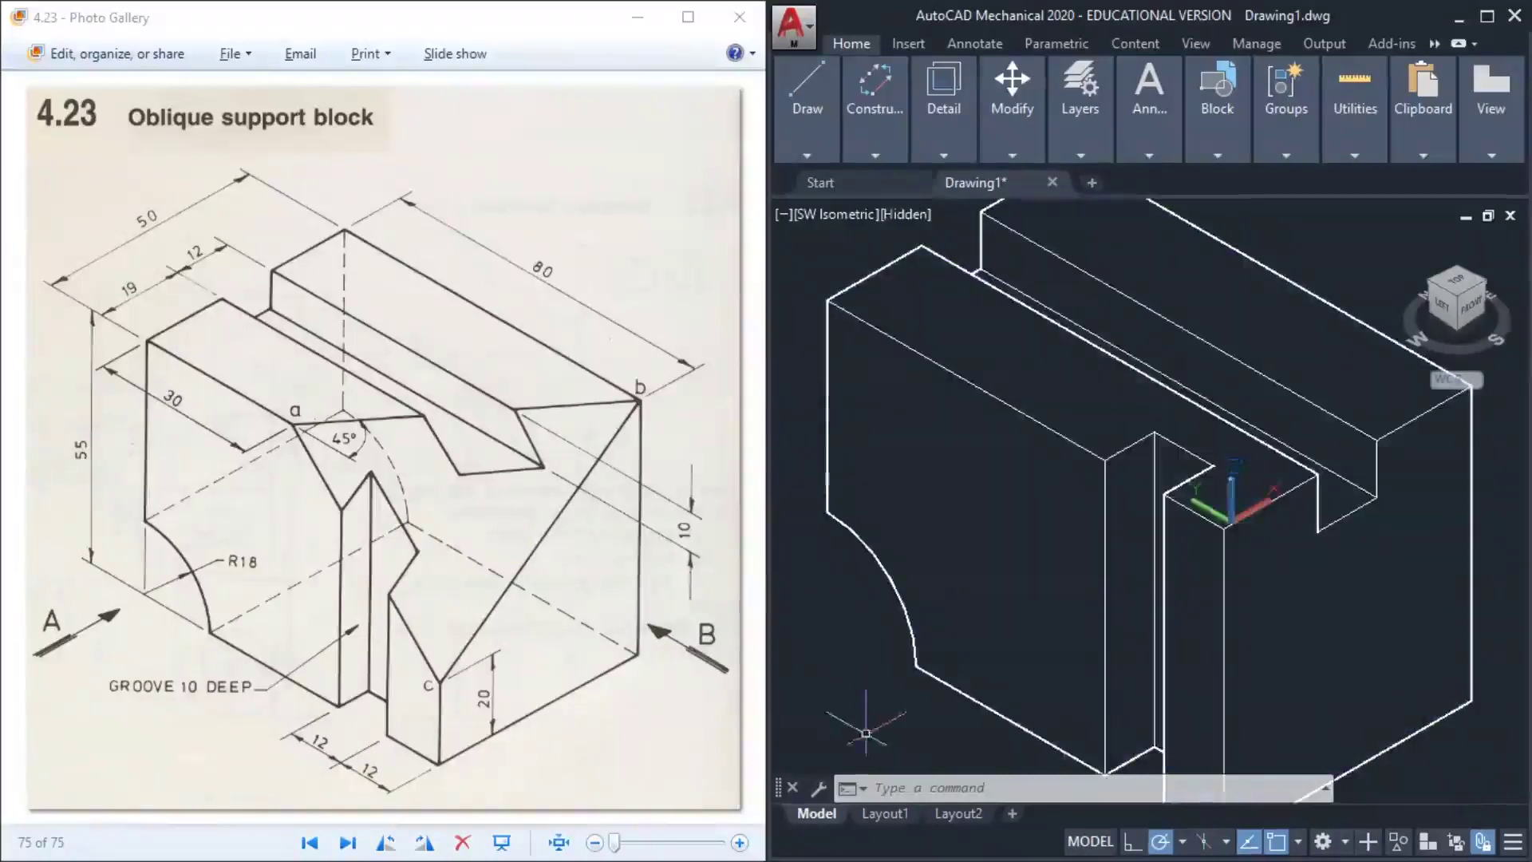
{"action": "middle_click_drag", "start_coordinate": [871, 709], "coordinate": [858, 731]}
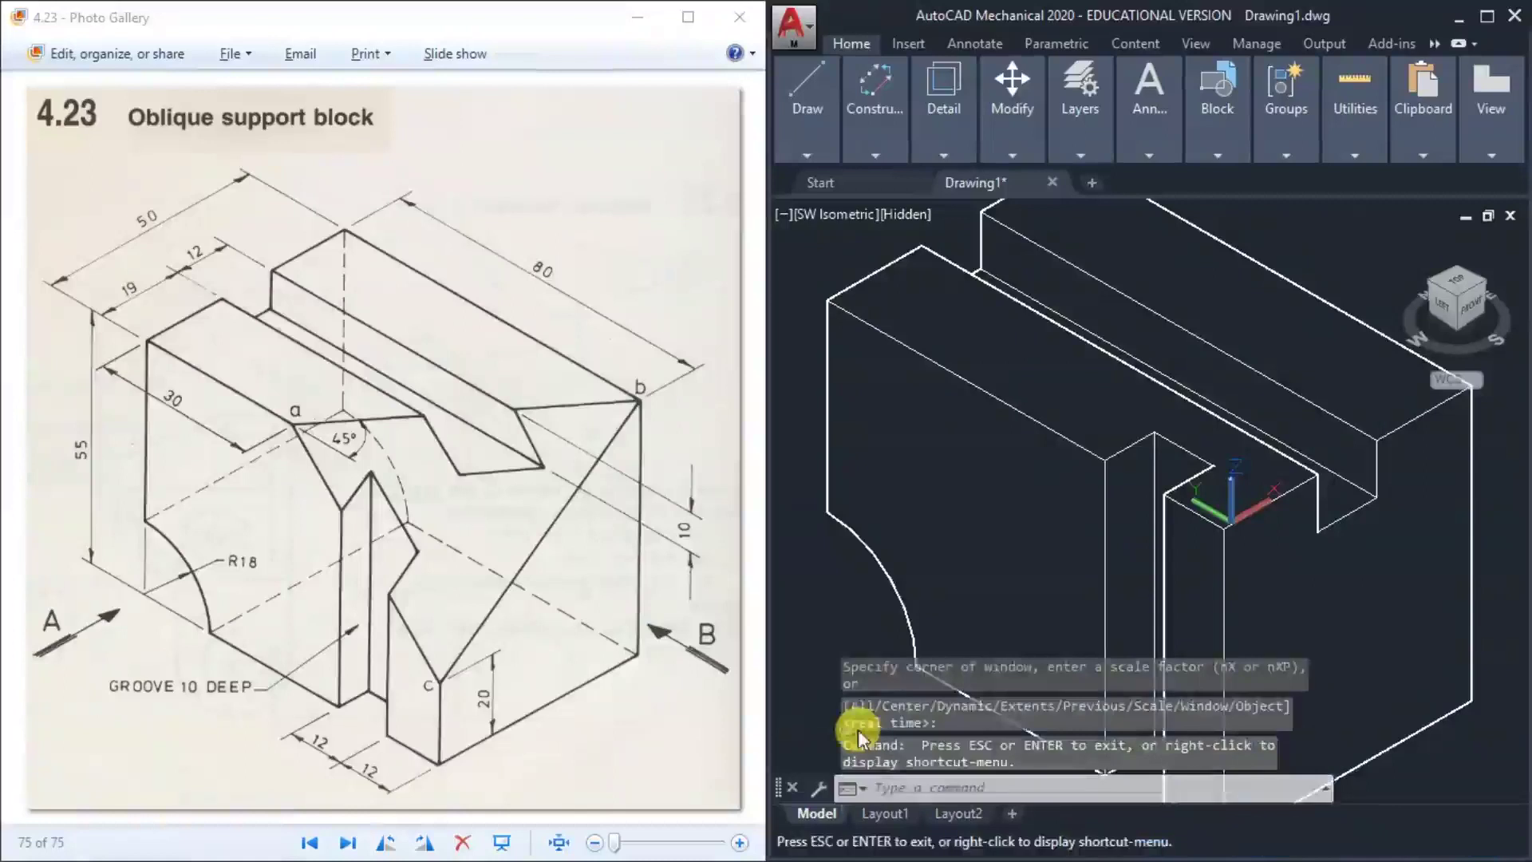
{"action": "left_click_drag", "start_coordinate": [969, 470], "coordinate": [949, 584]}
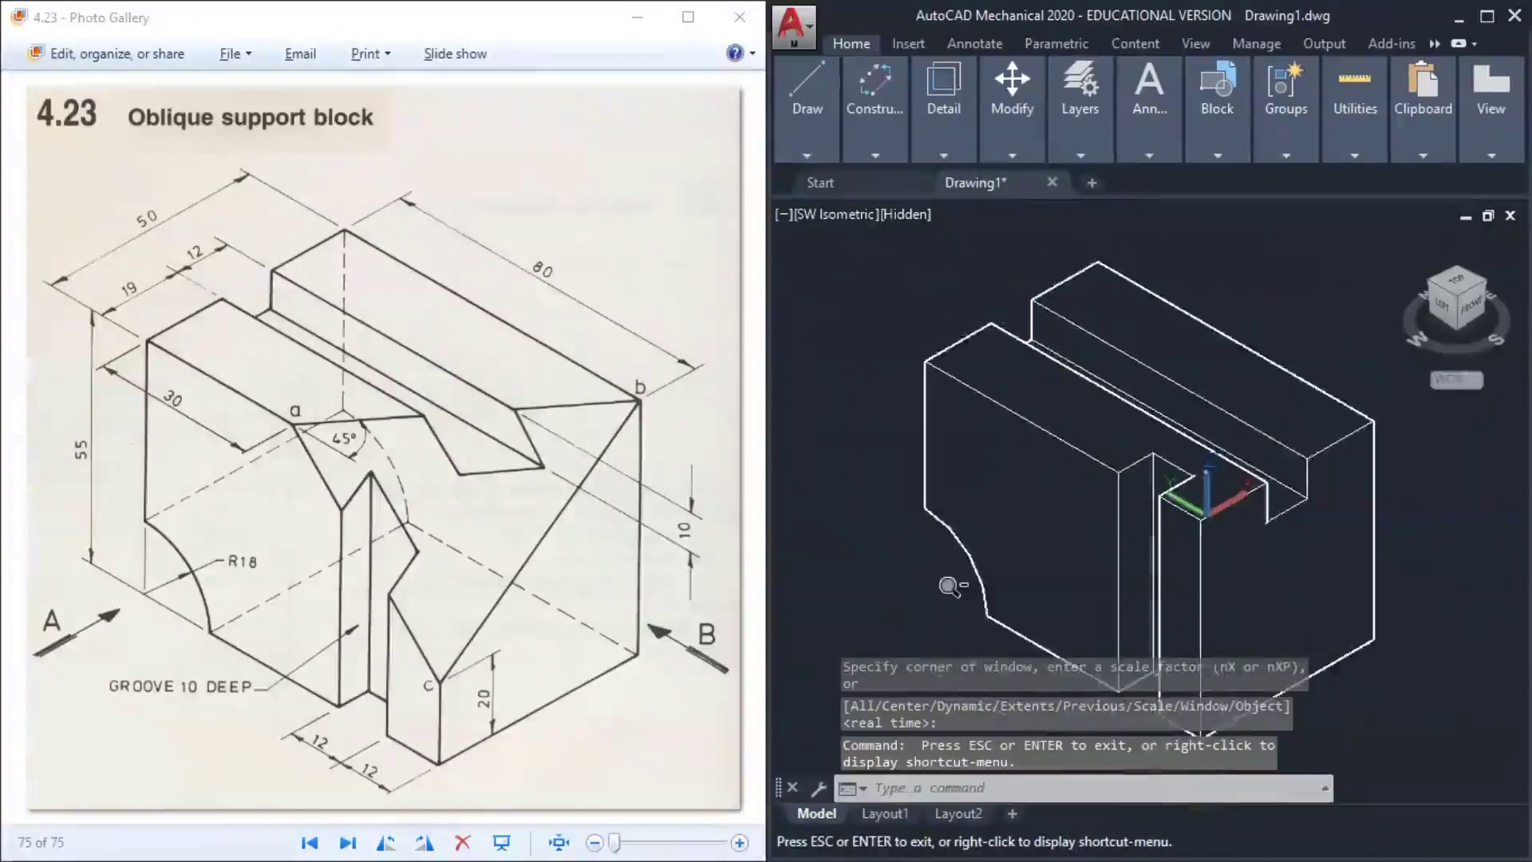
{"action": "key", "text": "Escape"}
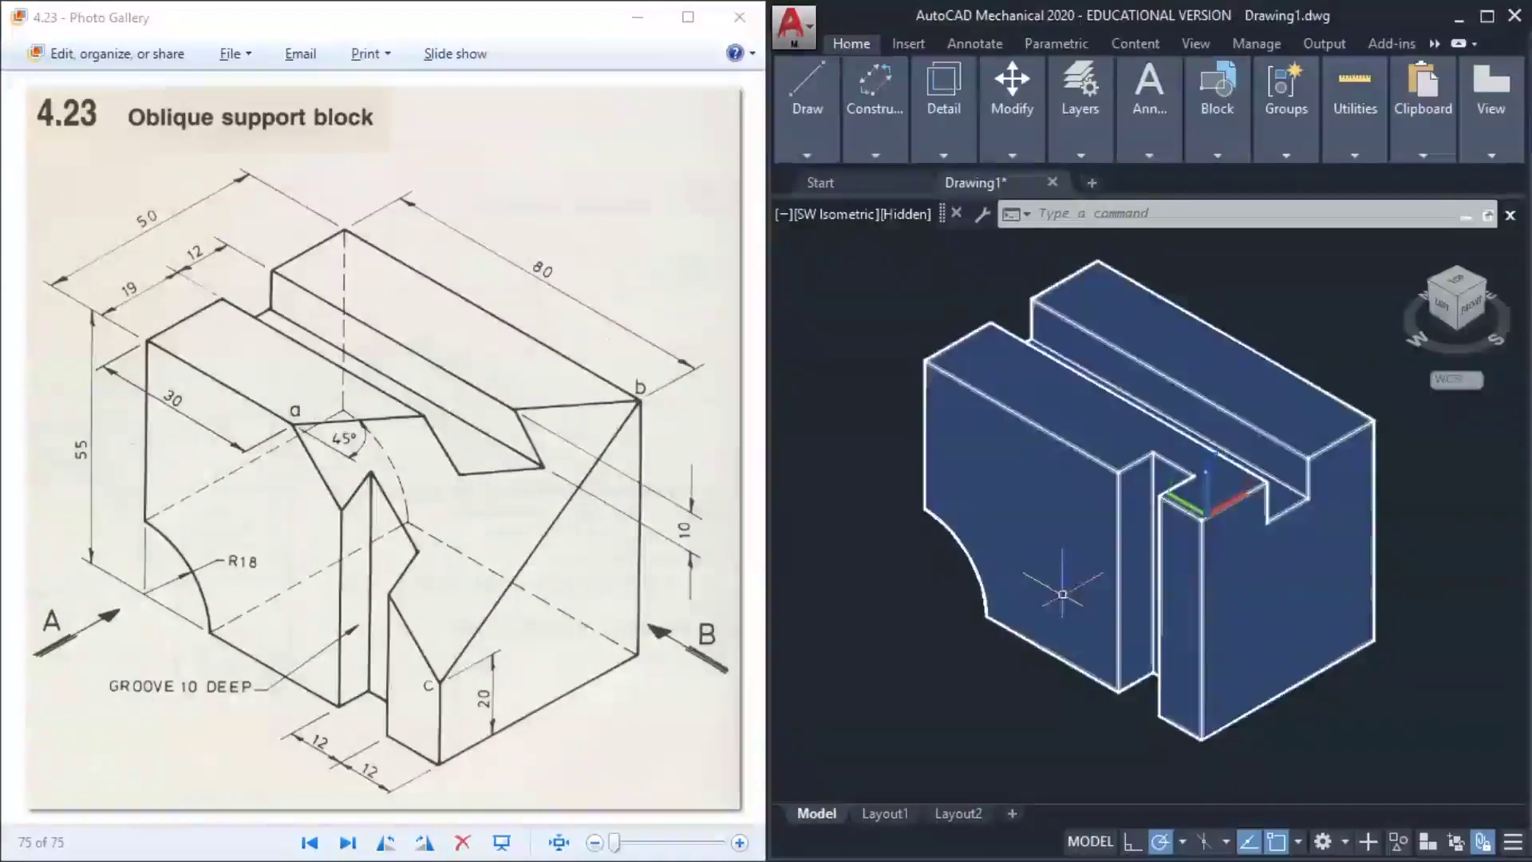
Move the UCS origin to a free point outside the block near its R18 corner cut, keeping the world axis directions
{"action": "type", "text": "u"}
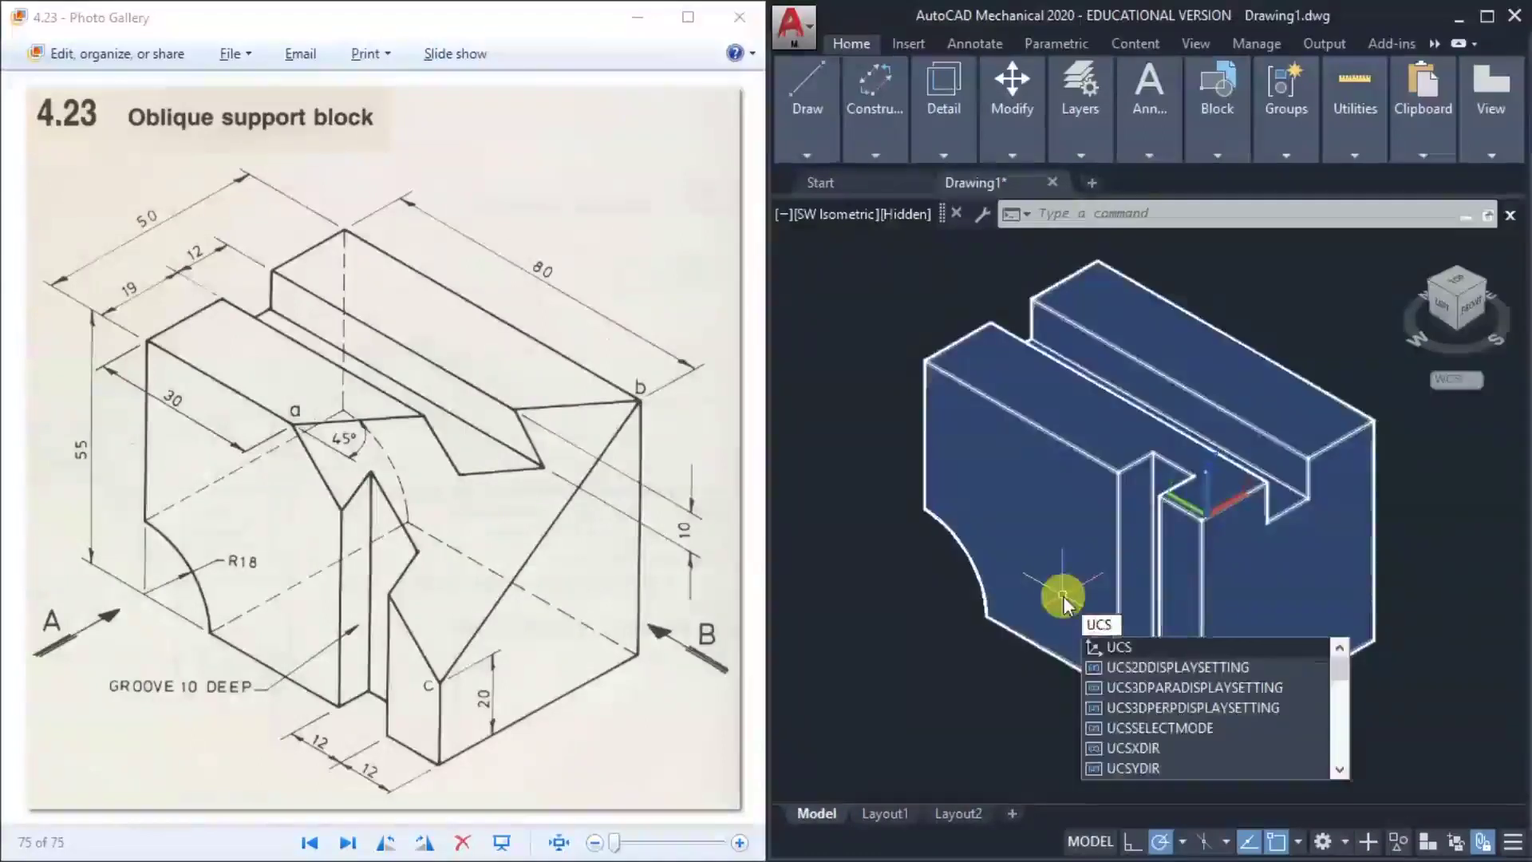
{"action": "key", "text": "Return"}
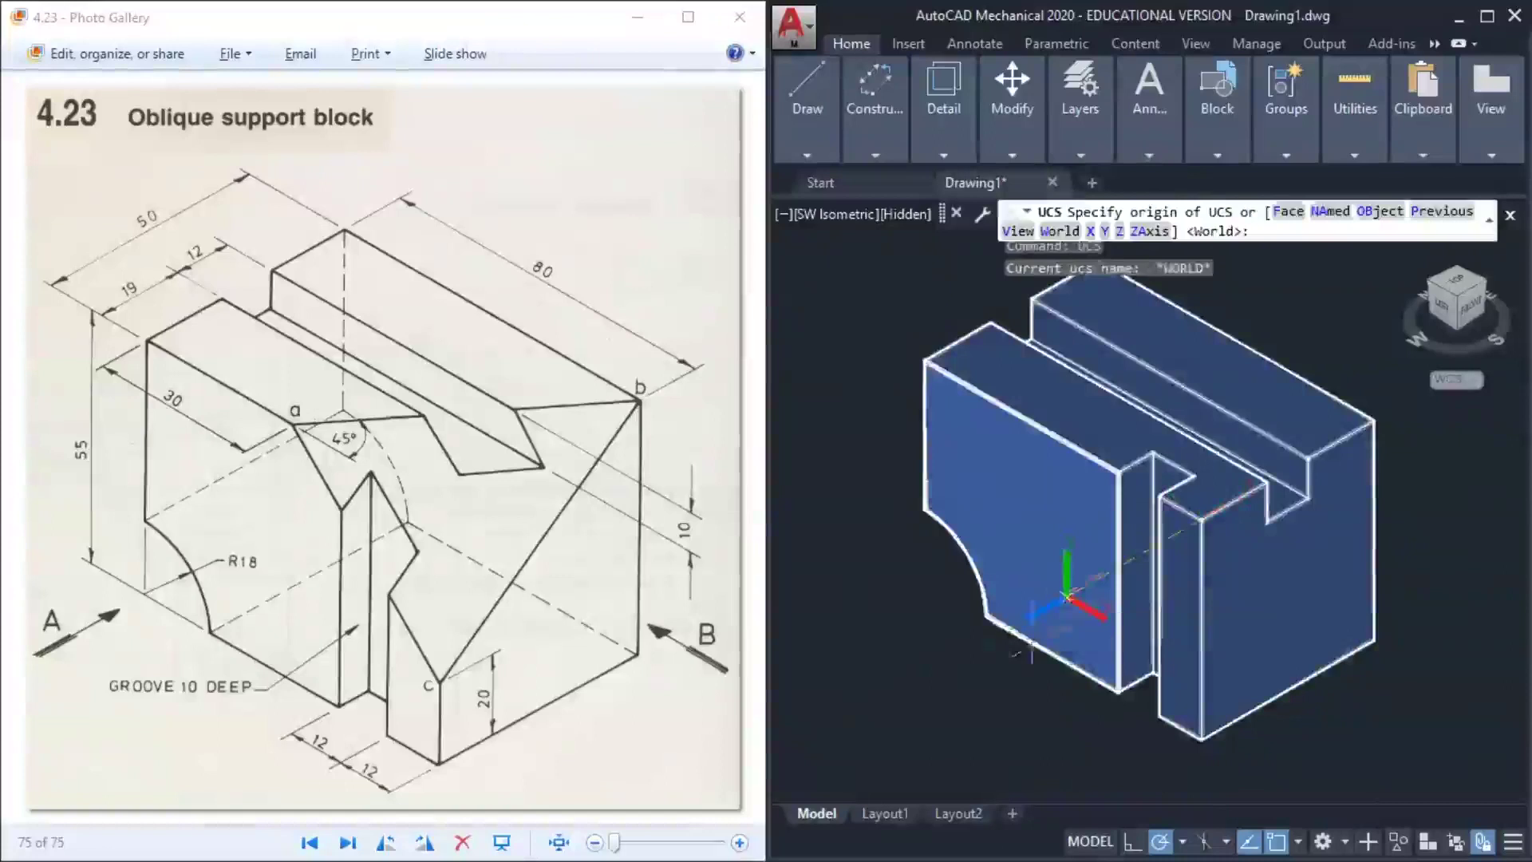
{"action": "left_click", "coordinate": [942, 697]}
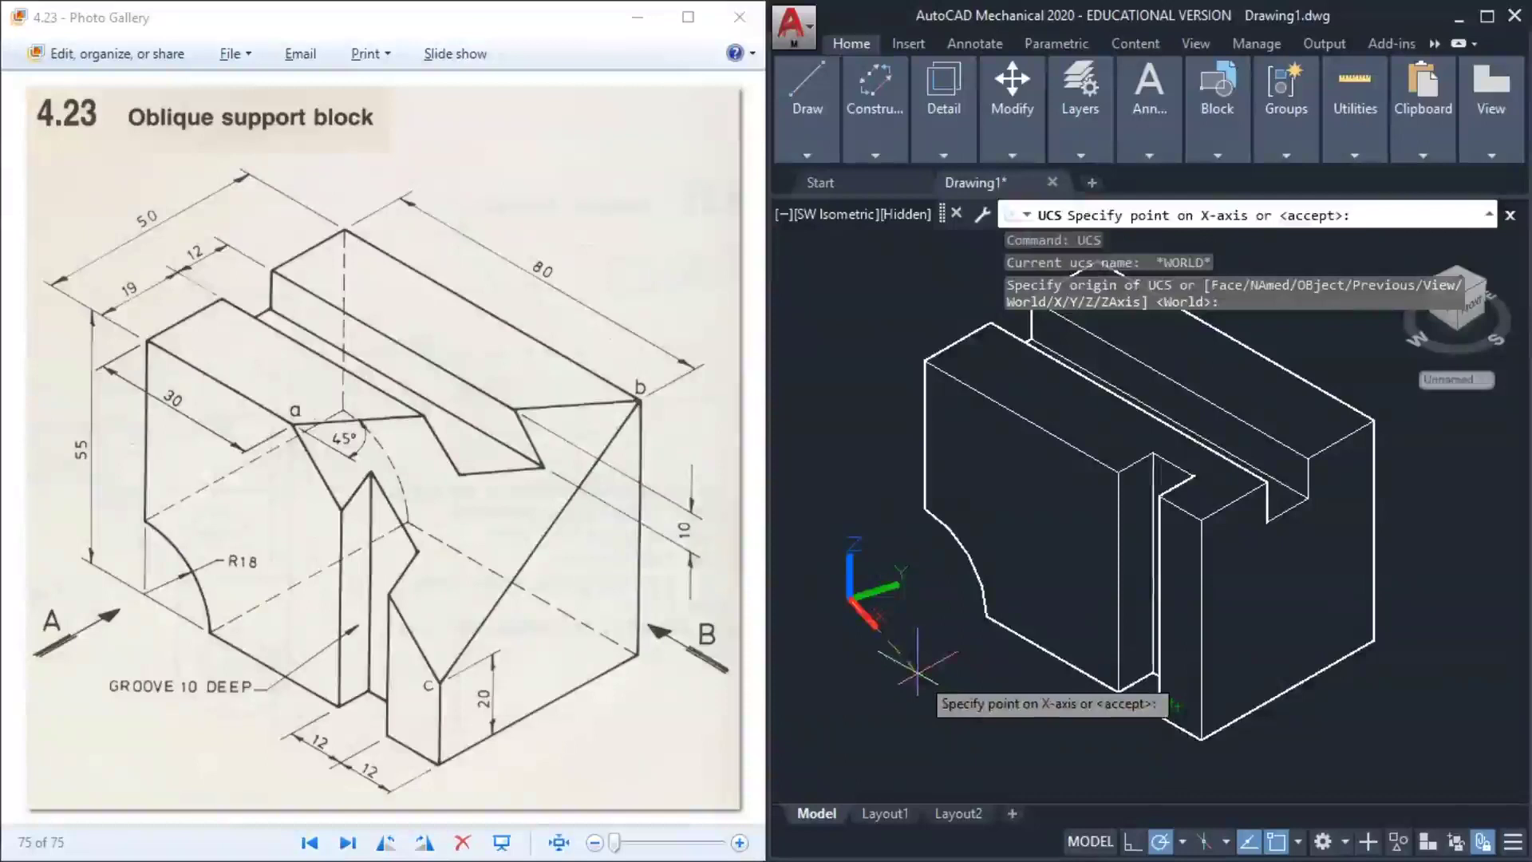
{"action": "key", "text": "Return"}
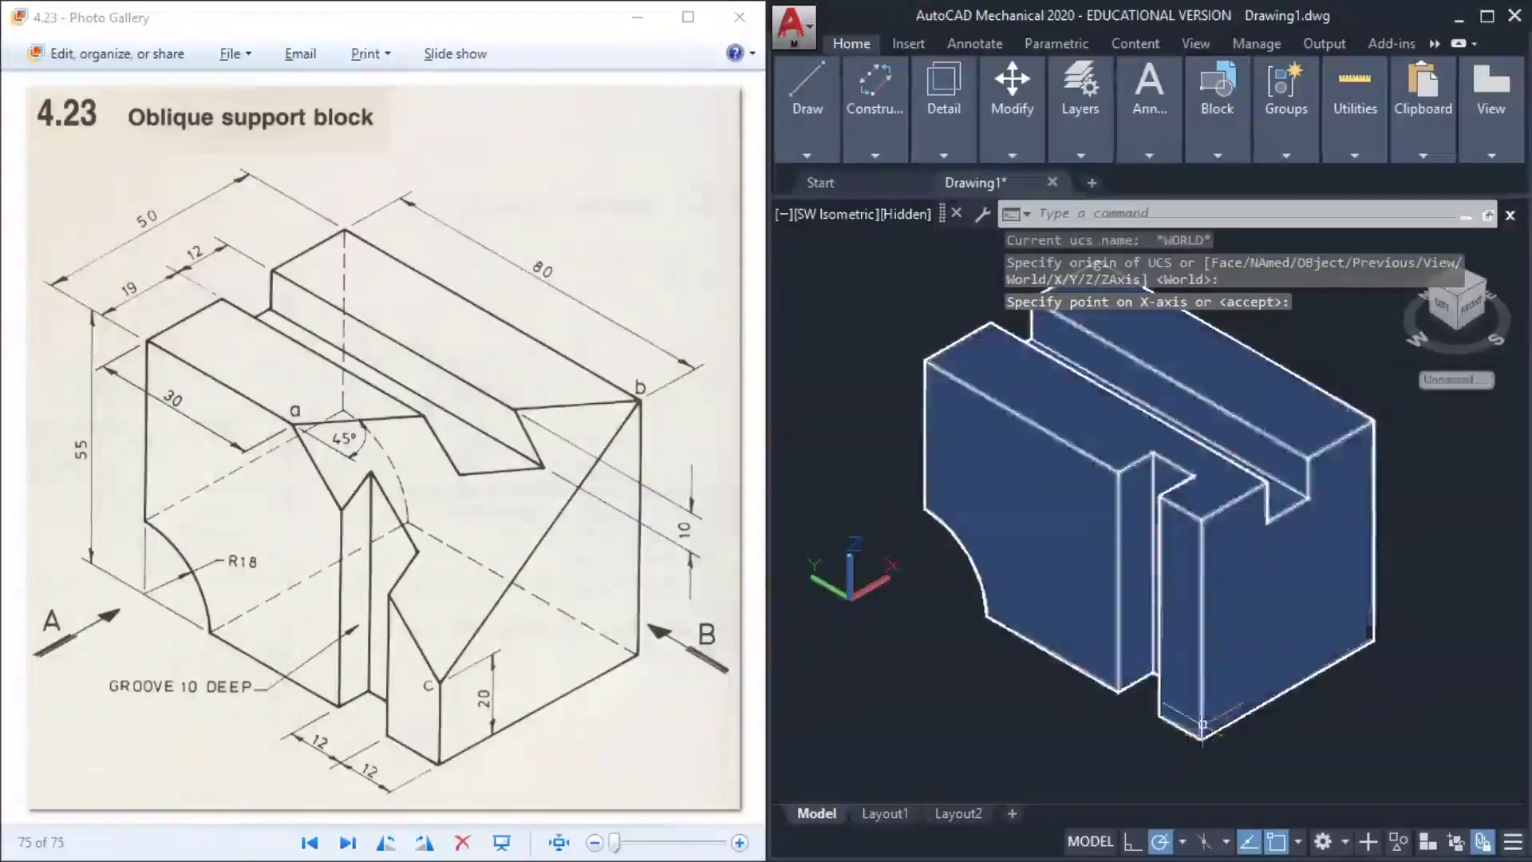
{"action": "left_click", "coordinate": [1121, 754]}
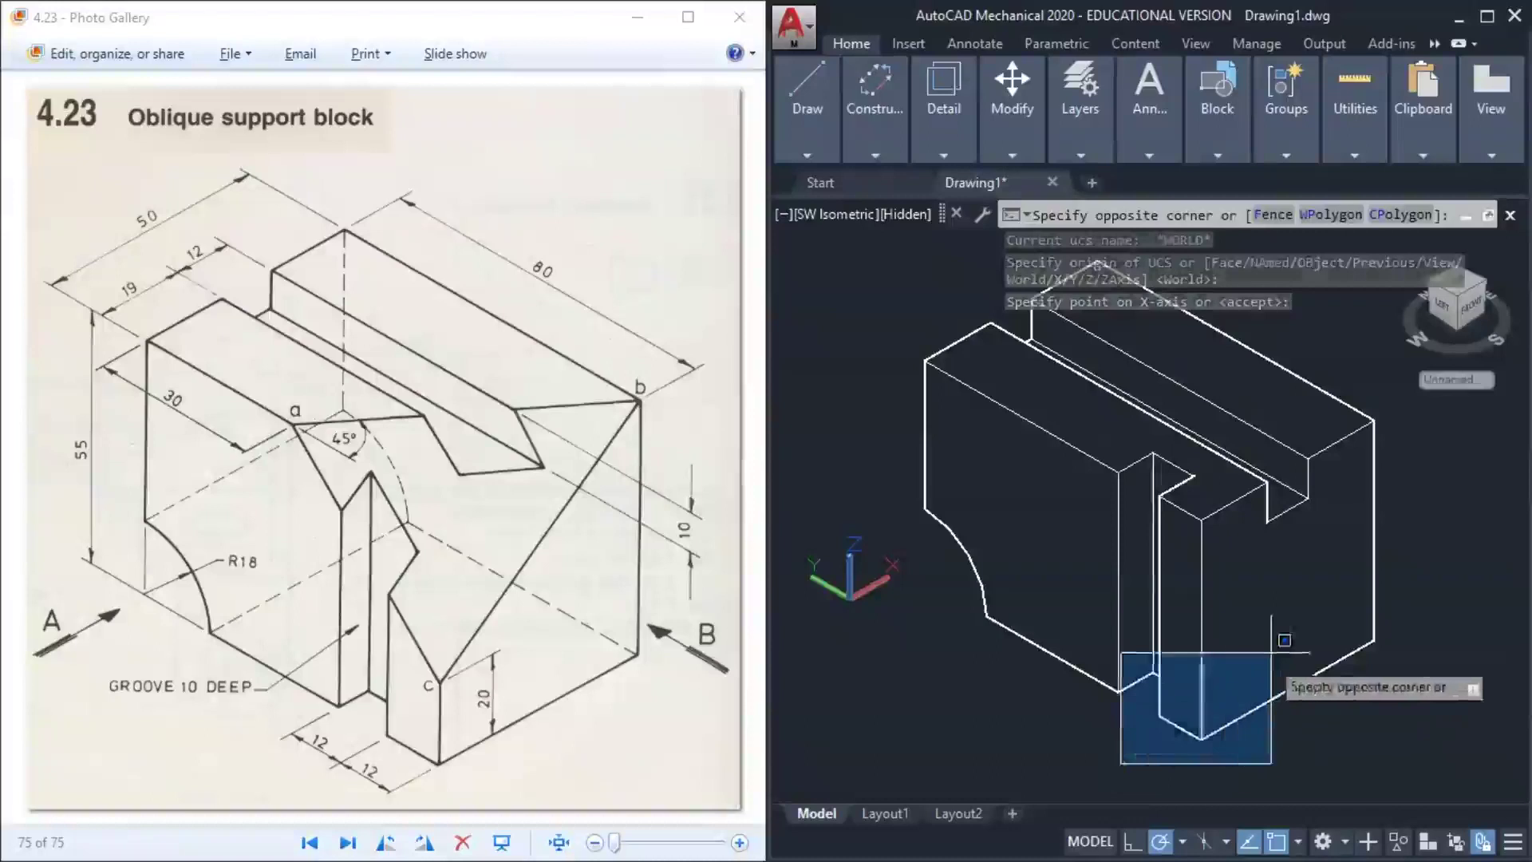
{"action": "left_click", "coordinate": [1310, 597]}
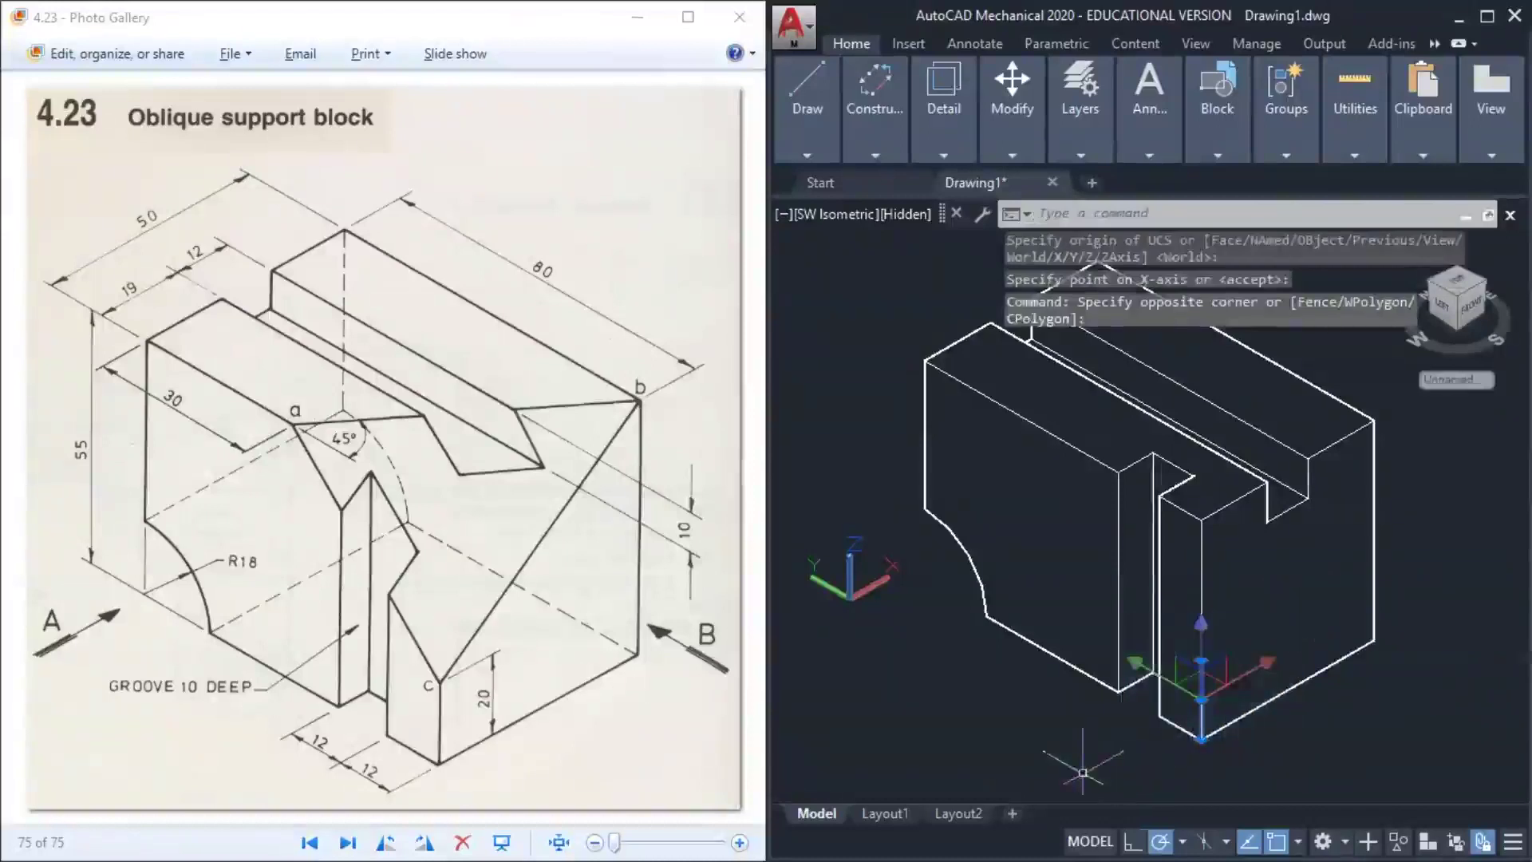
{"action": "key", "text": "Escape"}
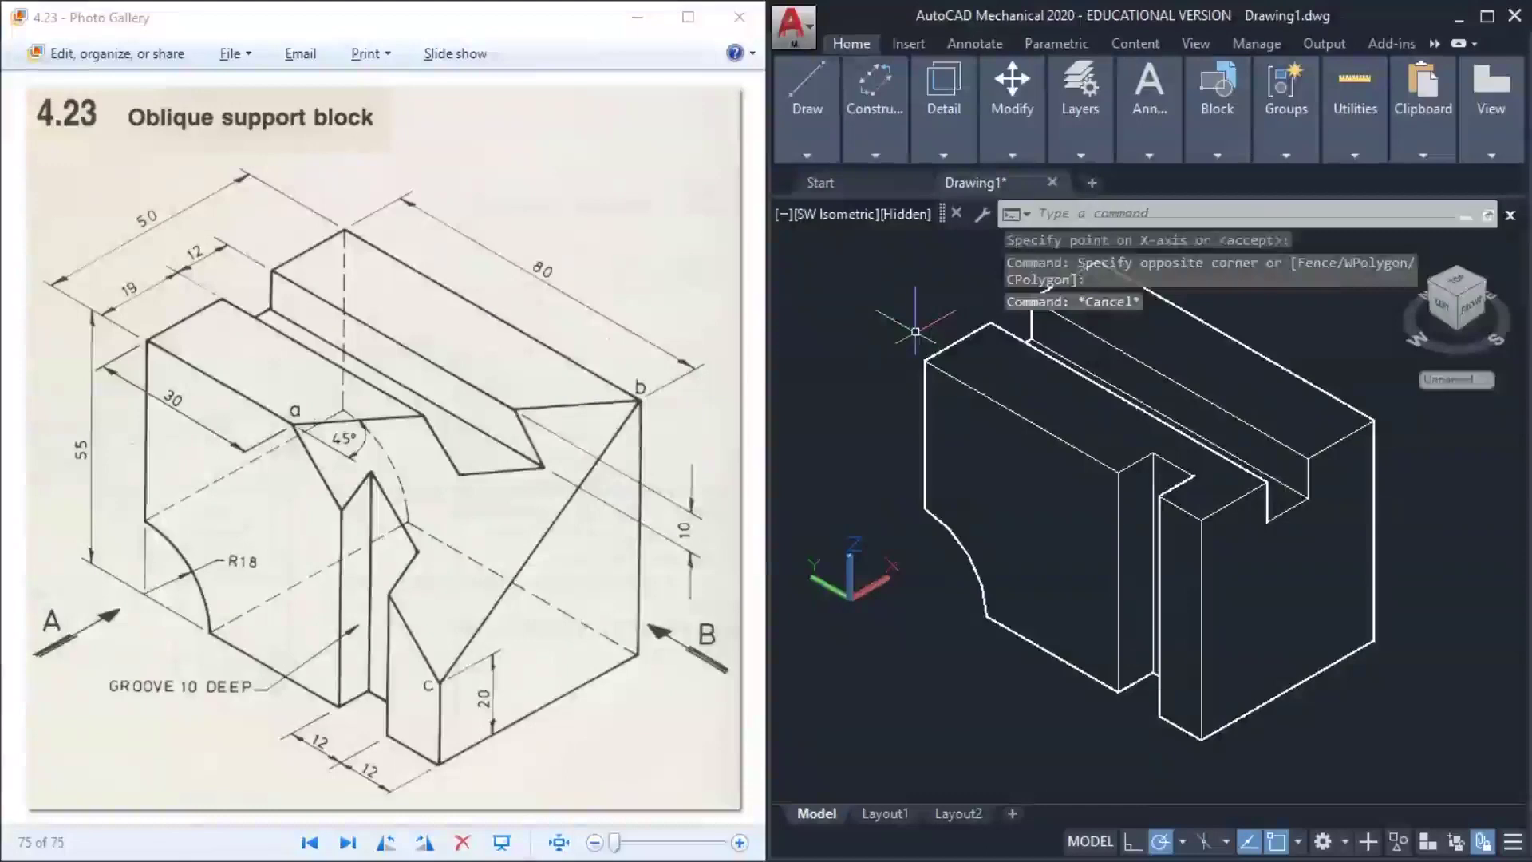
Align the UCS by three endpoints: origin at point a, X axis toward point c, XY plane through corner b
{"action": "key", "text": "Escape"}
{"action": "key", "text": "Escape"}
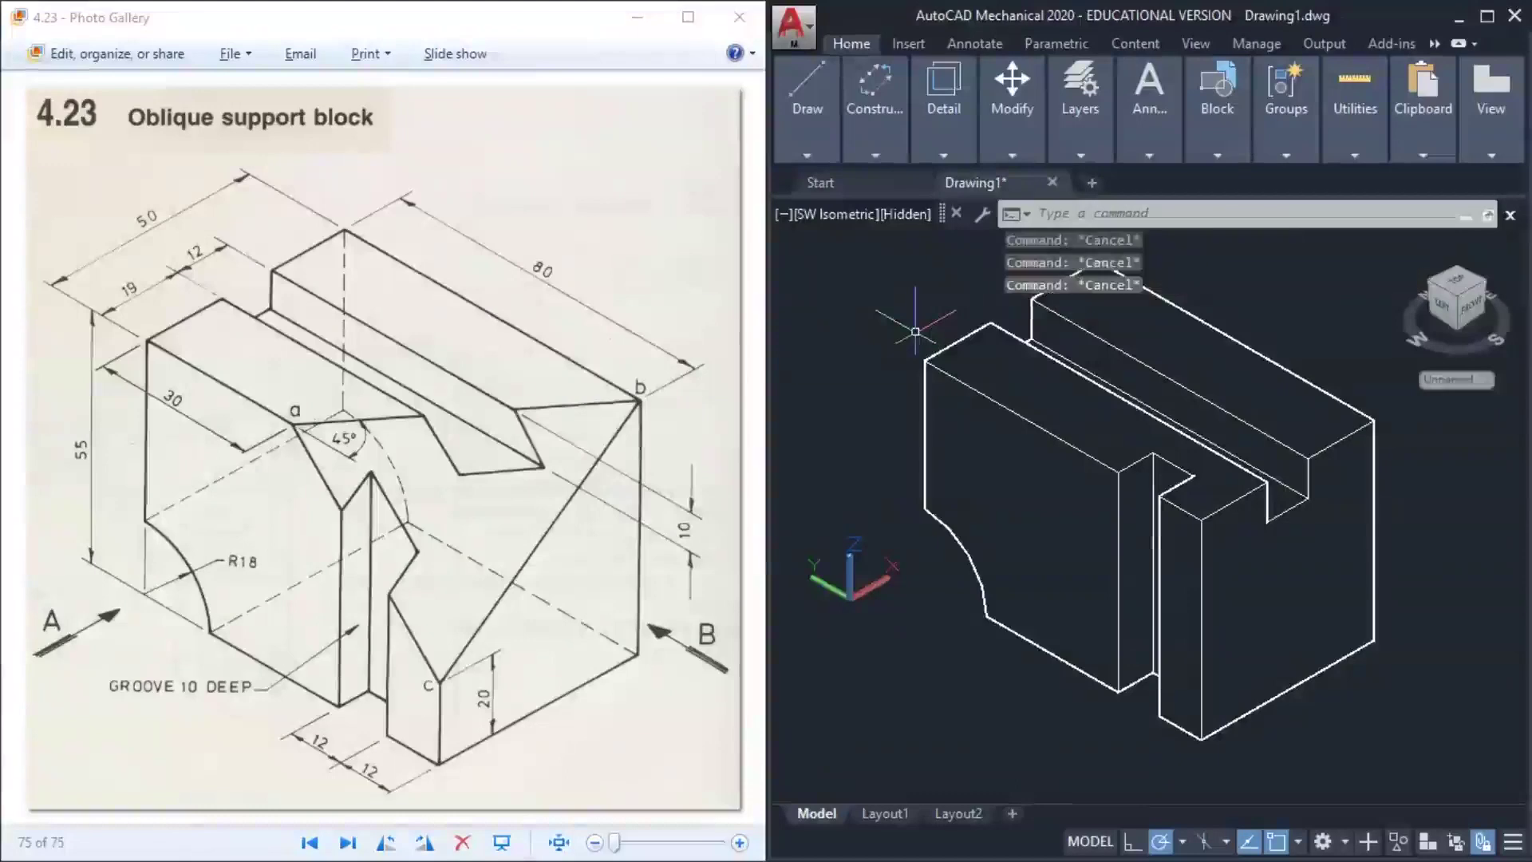
{"action": "type", "text": "s"}
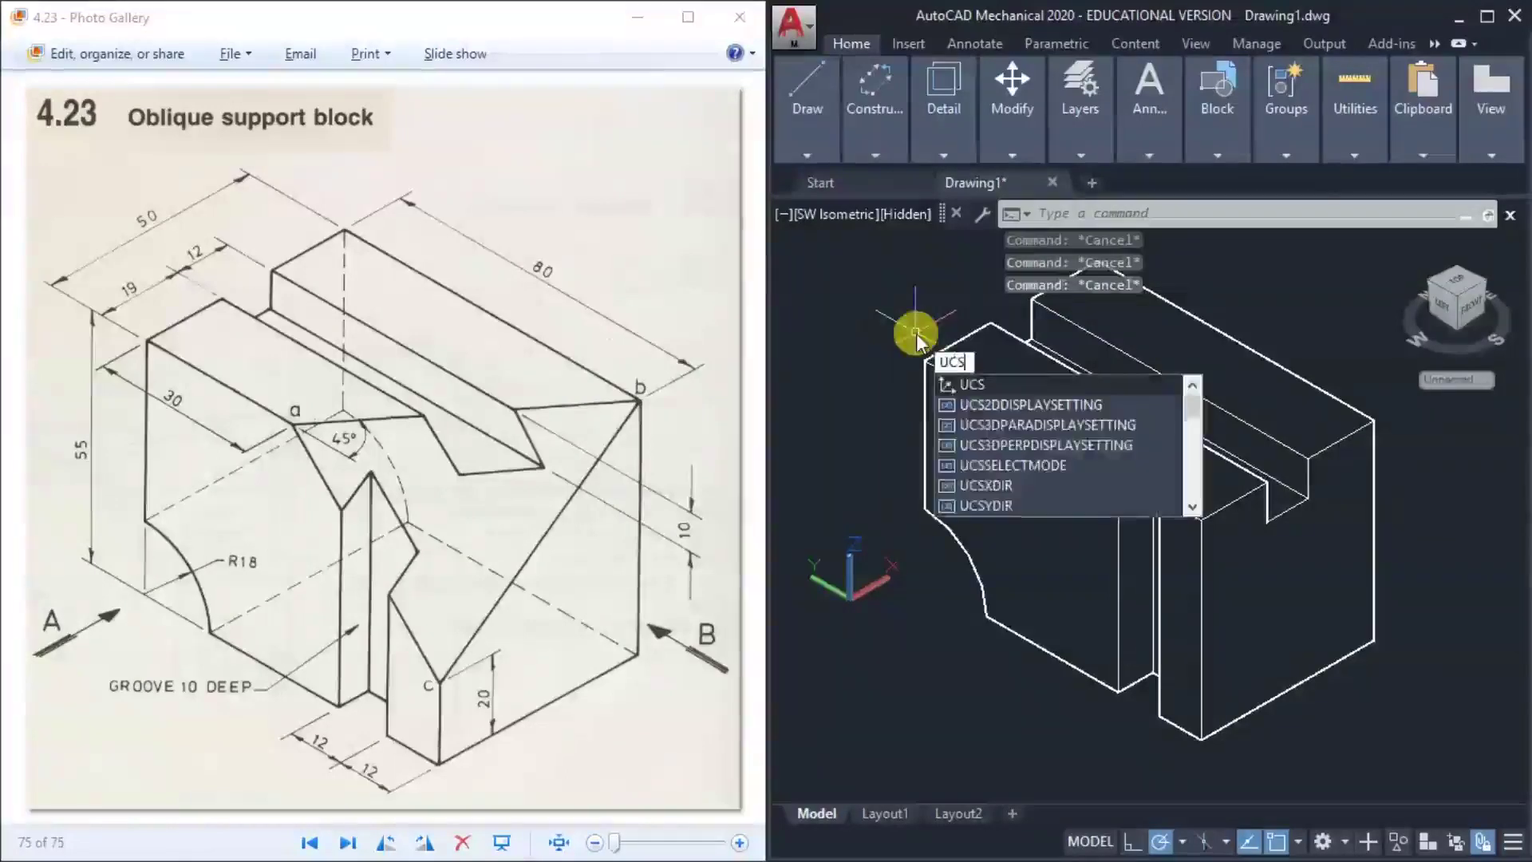
{"action": "key", "text": "Return"}
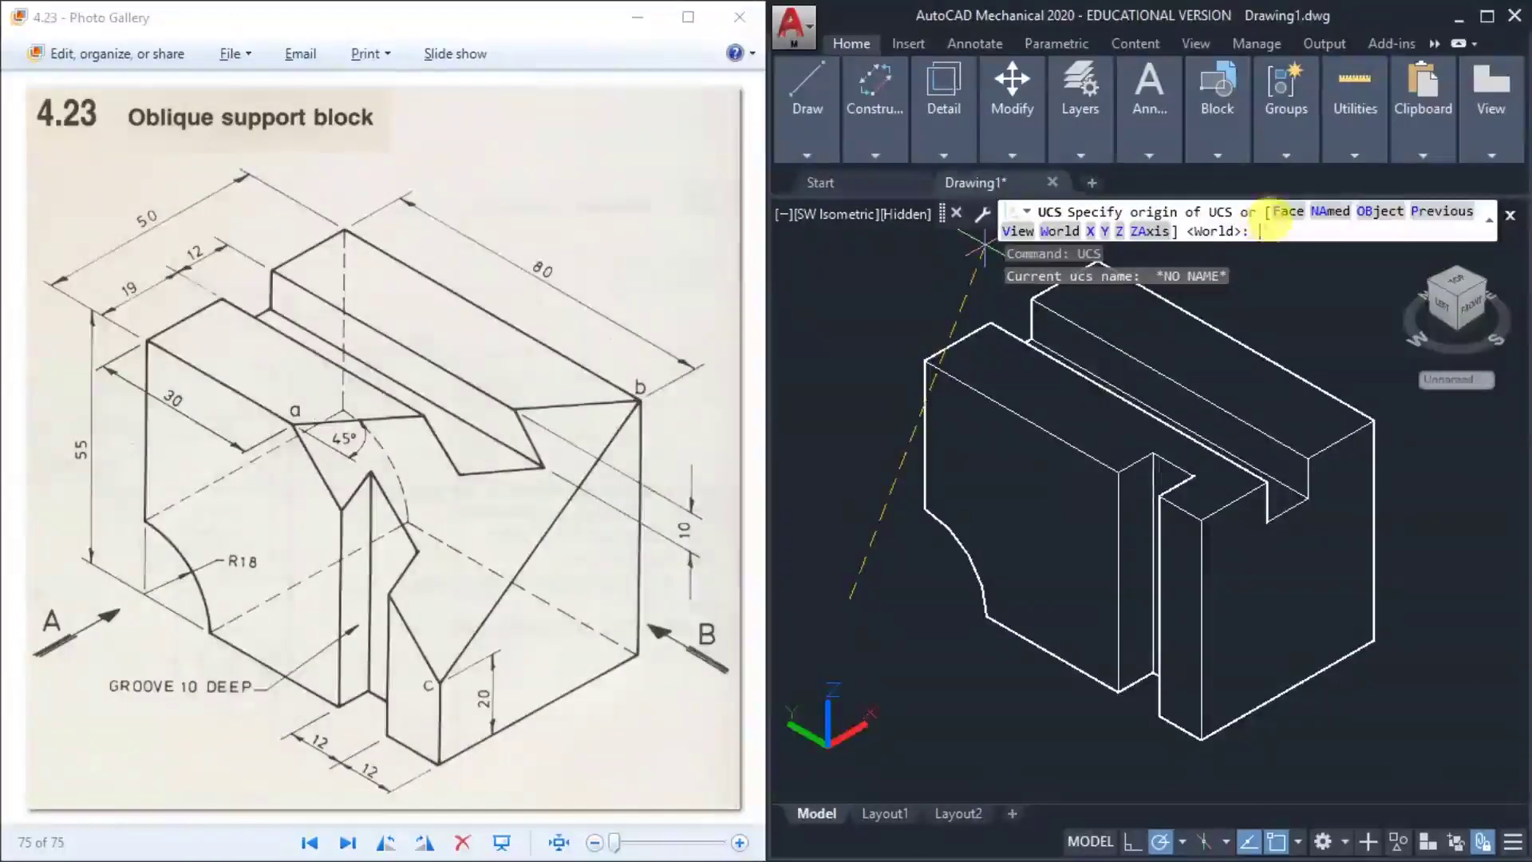
{"action": "type", "text": "3"}
{"action": "key", "text": "Return"}
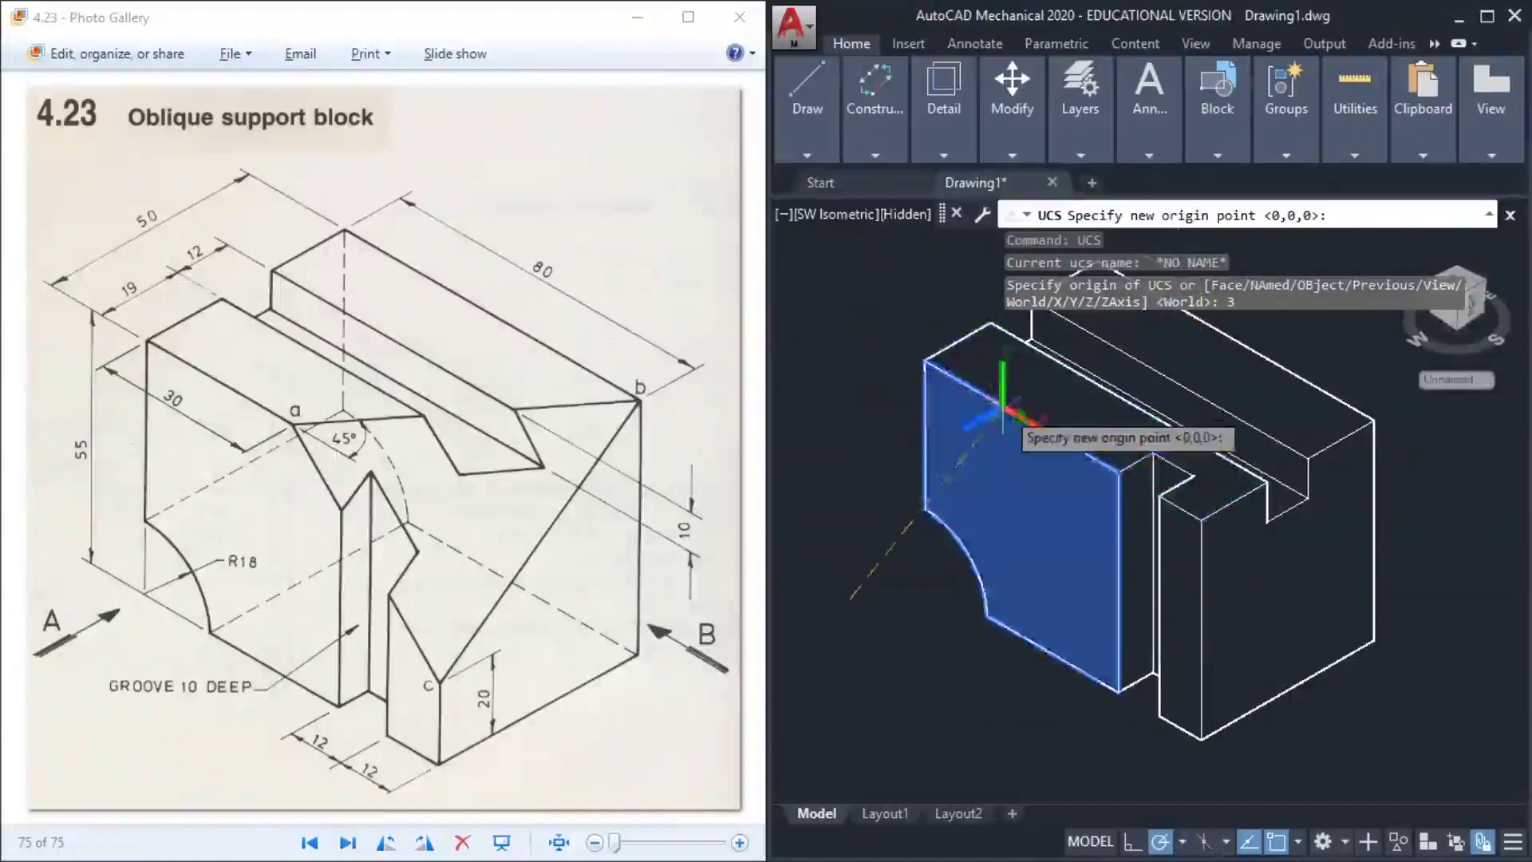
{"action": "type", "text": "end"}
{"action": "key", "text": "Return"}
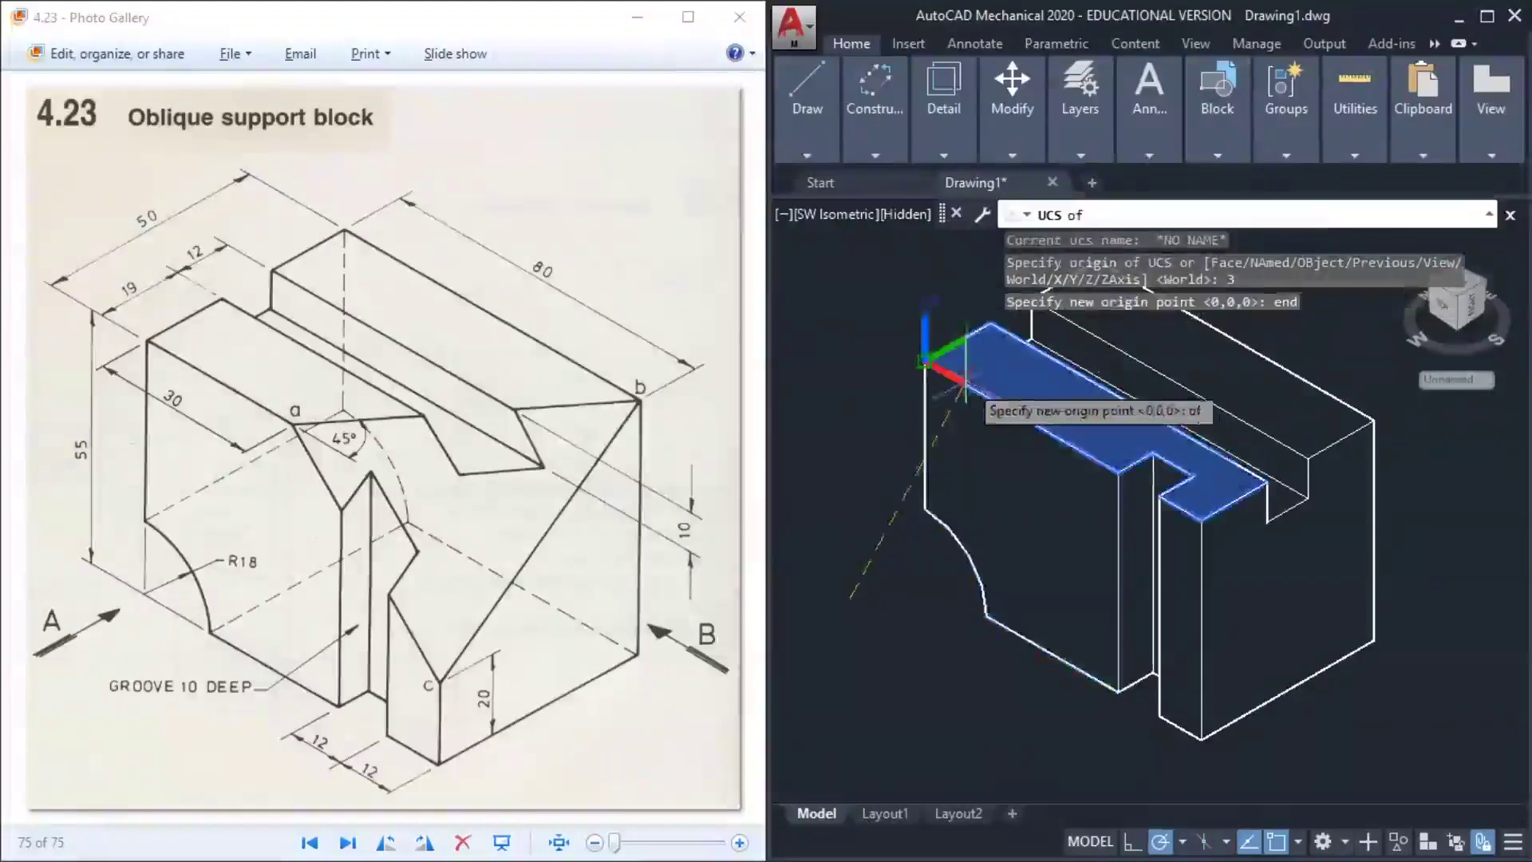
{"action": "left_click", "coordinate": [1027, 424]}
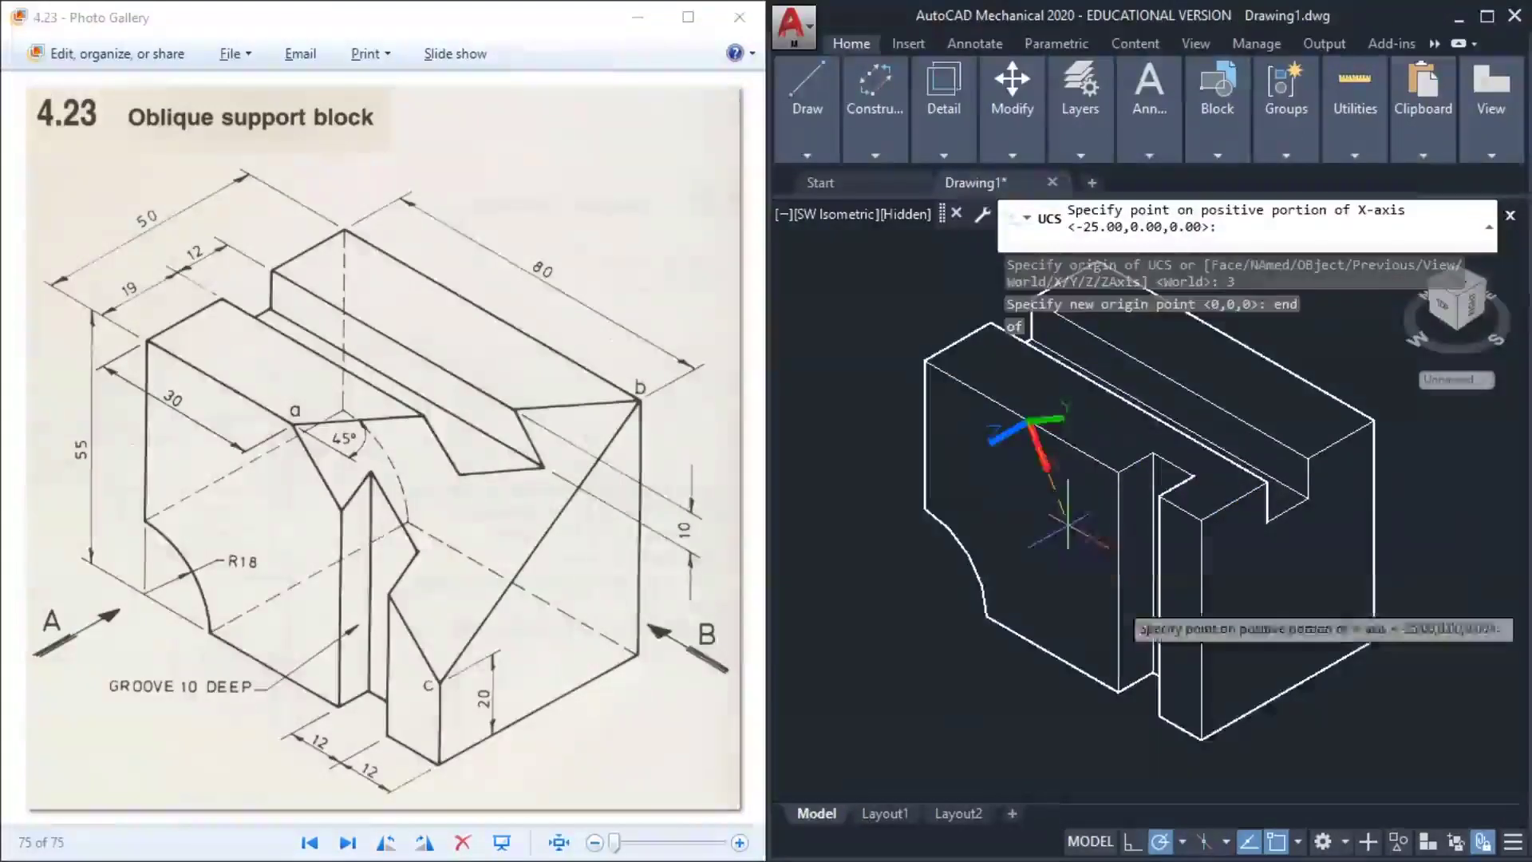
{"action": "type", "text": "end"}
{"action": "key", "text": "Return"}
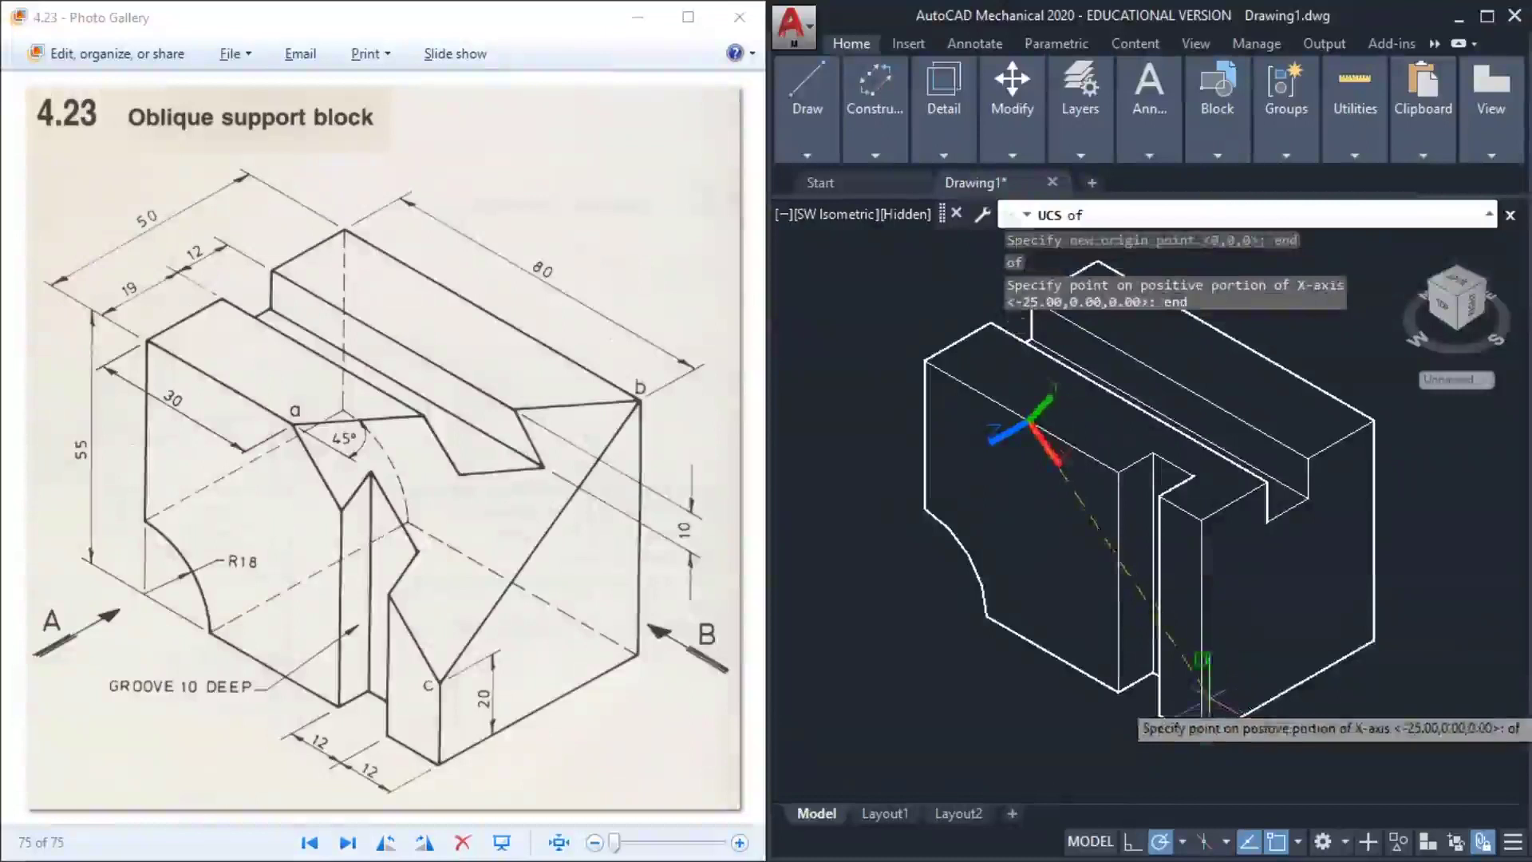
{"action": "left_click", "coordinate": [1201, 660]}
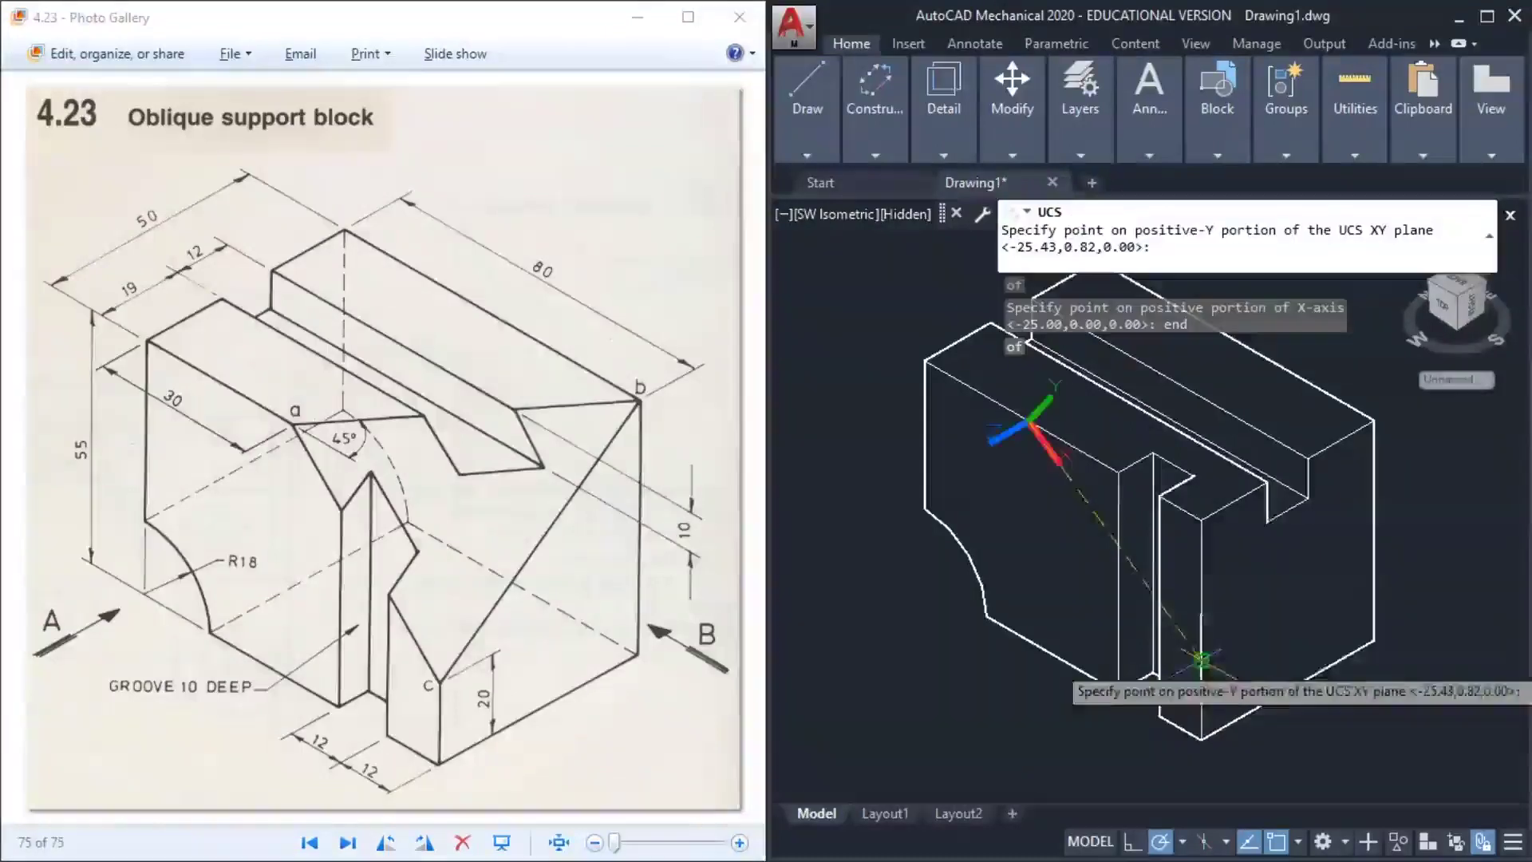
{"action": "type", "text": "end"}
{"action": "key", "text": "Return"}
{"action": "left_click", "coordinate": [1376, 423]}
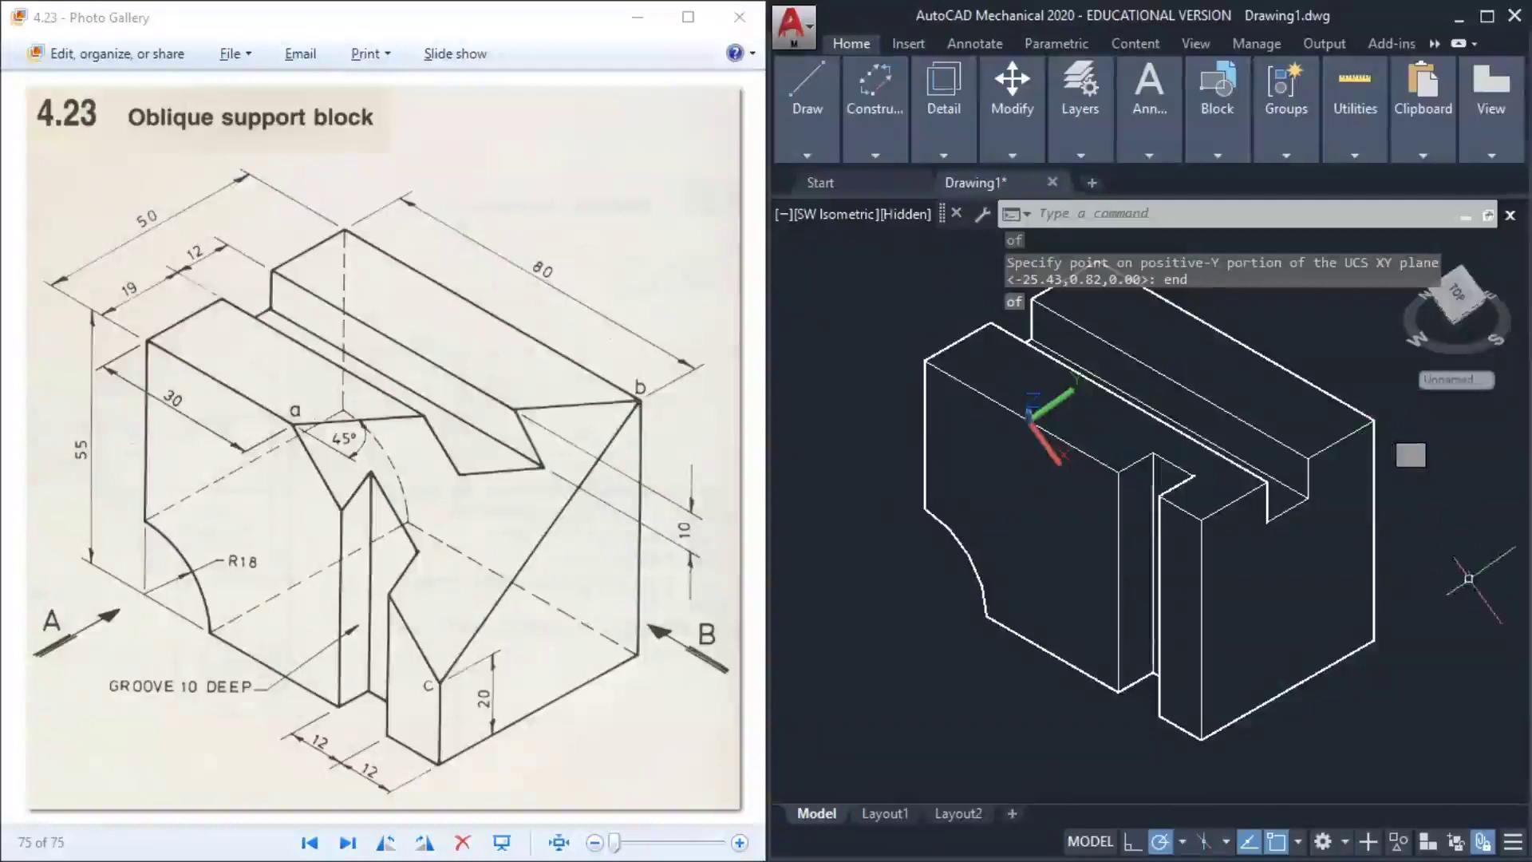
Reset the UCS to the World coordinate system
{"action": "key", "text": "Return"}
{"action": "type", "text": "w"}
{"action": "key", "text": "Return"}
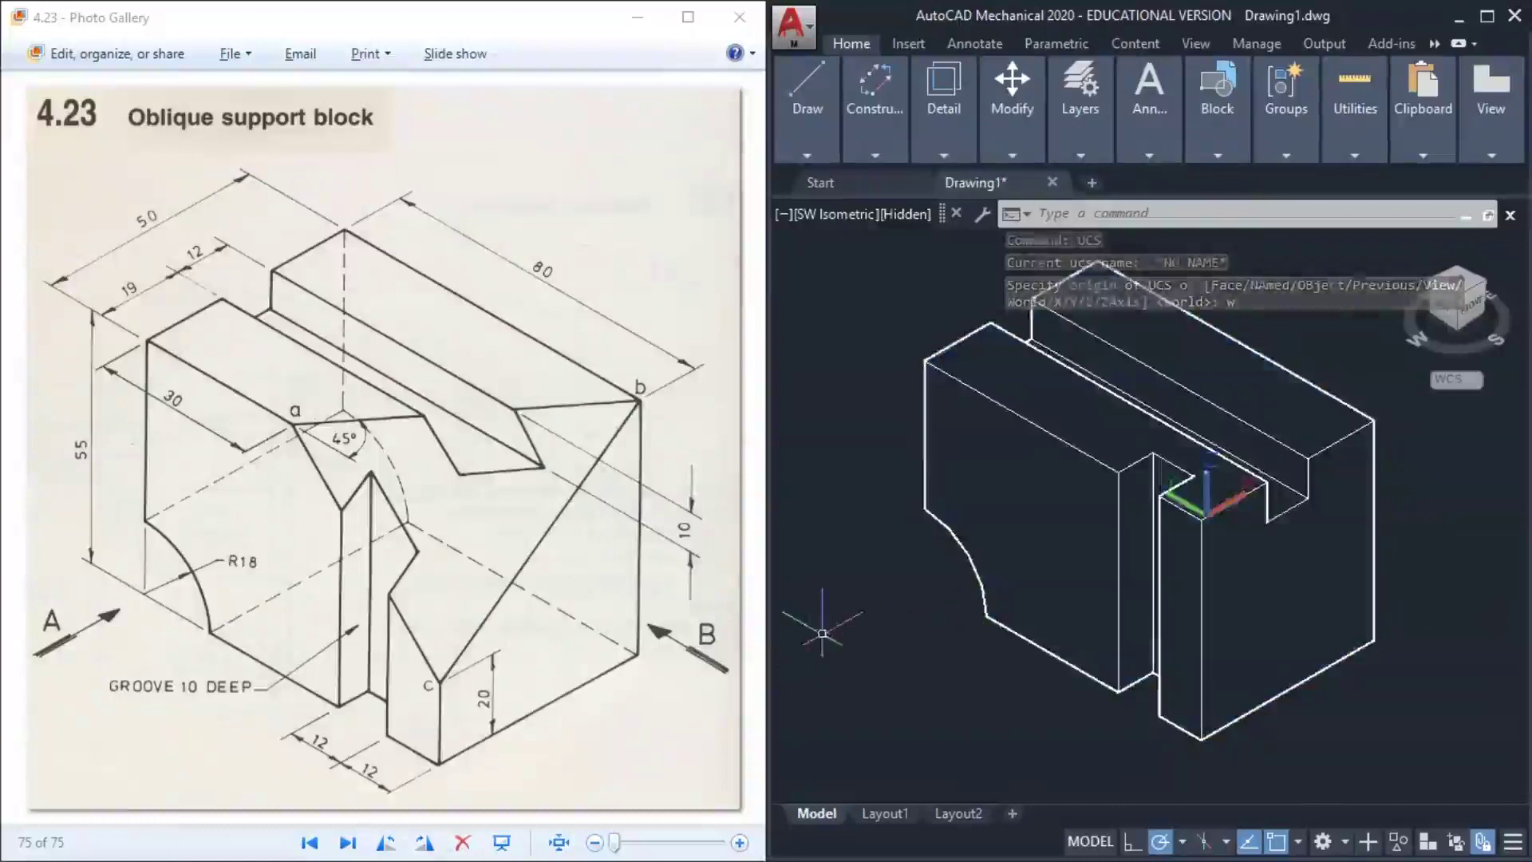
Define a three-point UCS with its origin at point a, positive X through point c and positive Y toward point b
{"action": "type", "text": "ucs"}
{"action": "key", "text": "Return"}
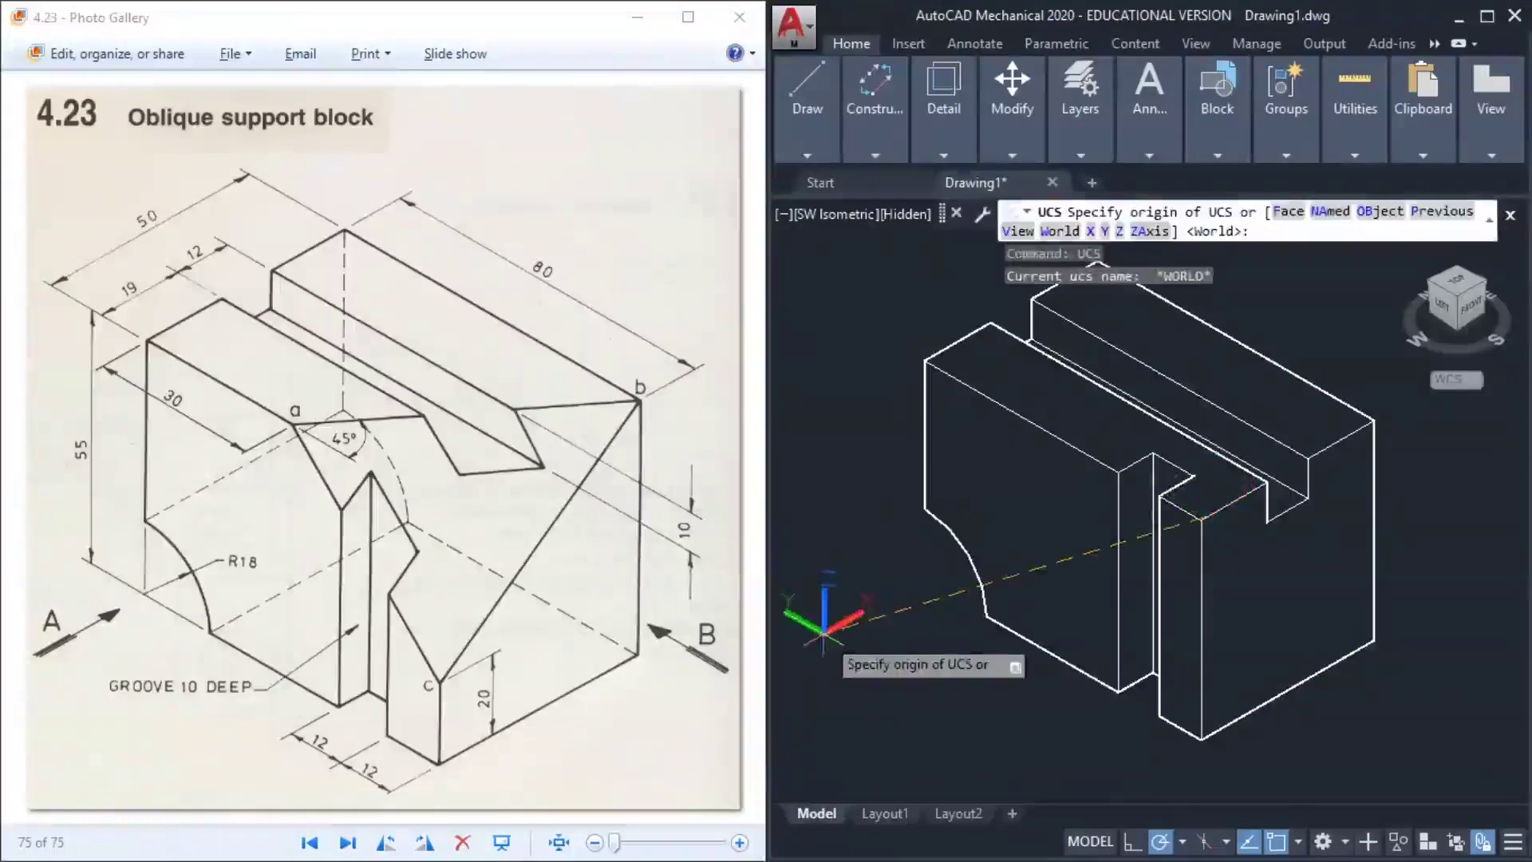
{"action": "left_click", "coordinate": [1278, 211]}
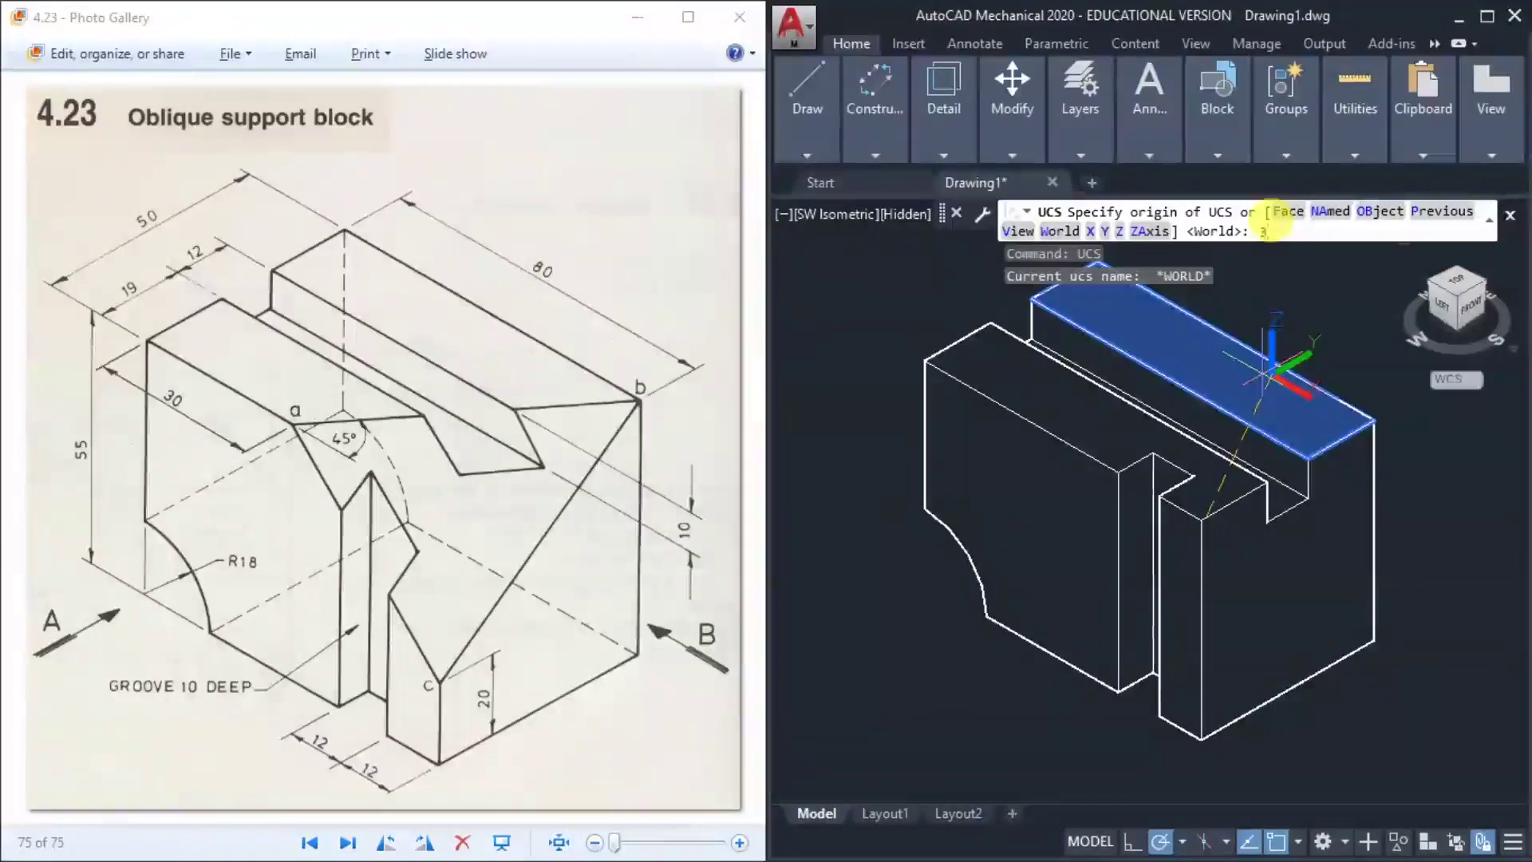
{"action": "type", "text": "3"}
{"action": "key", "text": "Return"}
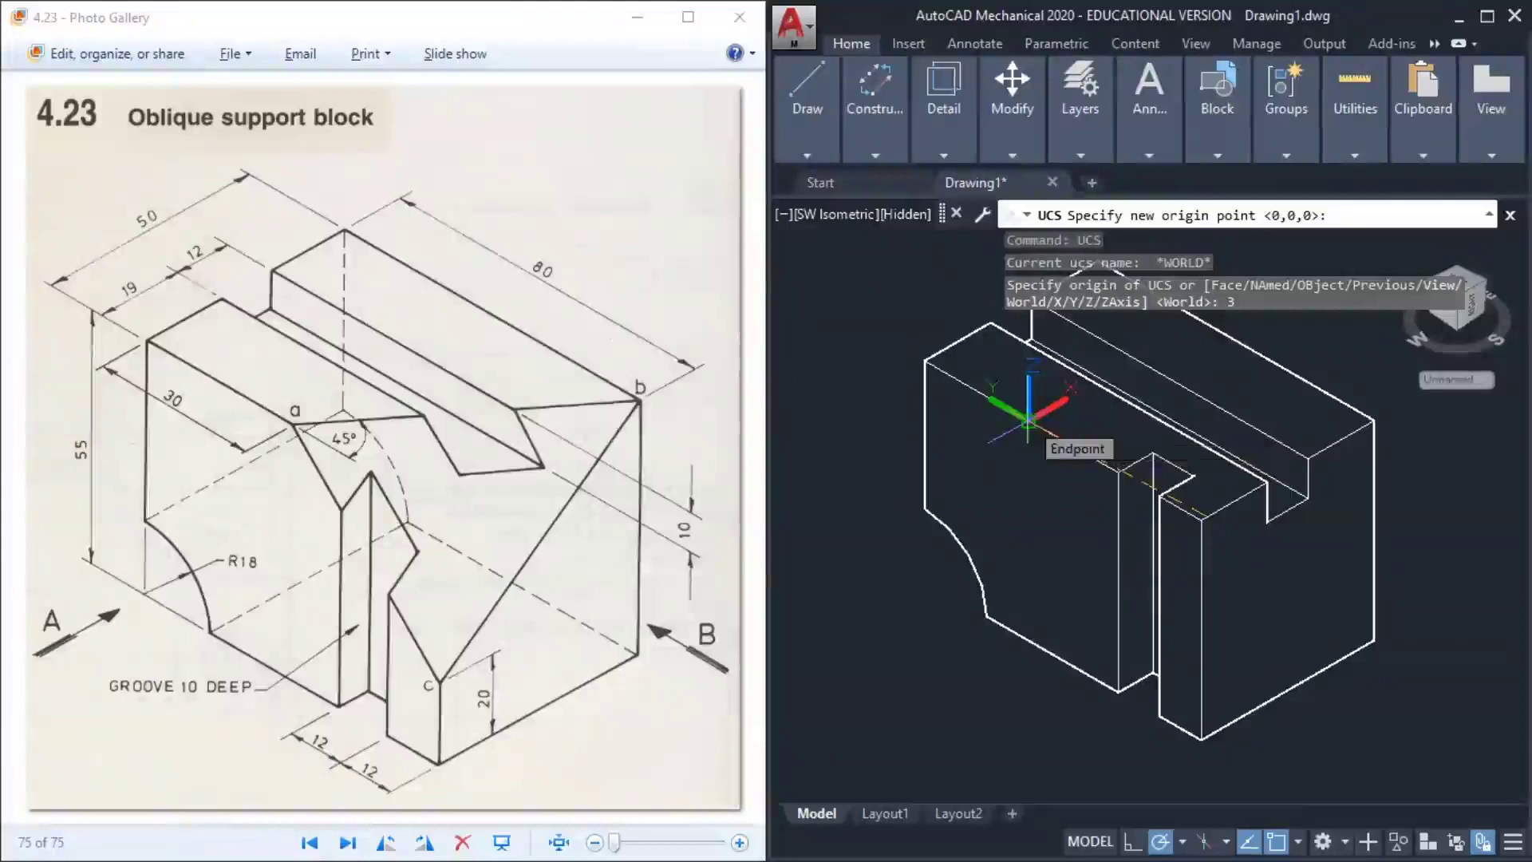
{"action": "left_click", "coordinate": [1029, 420]}
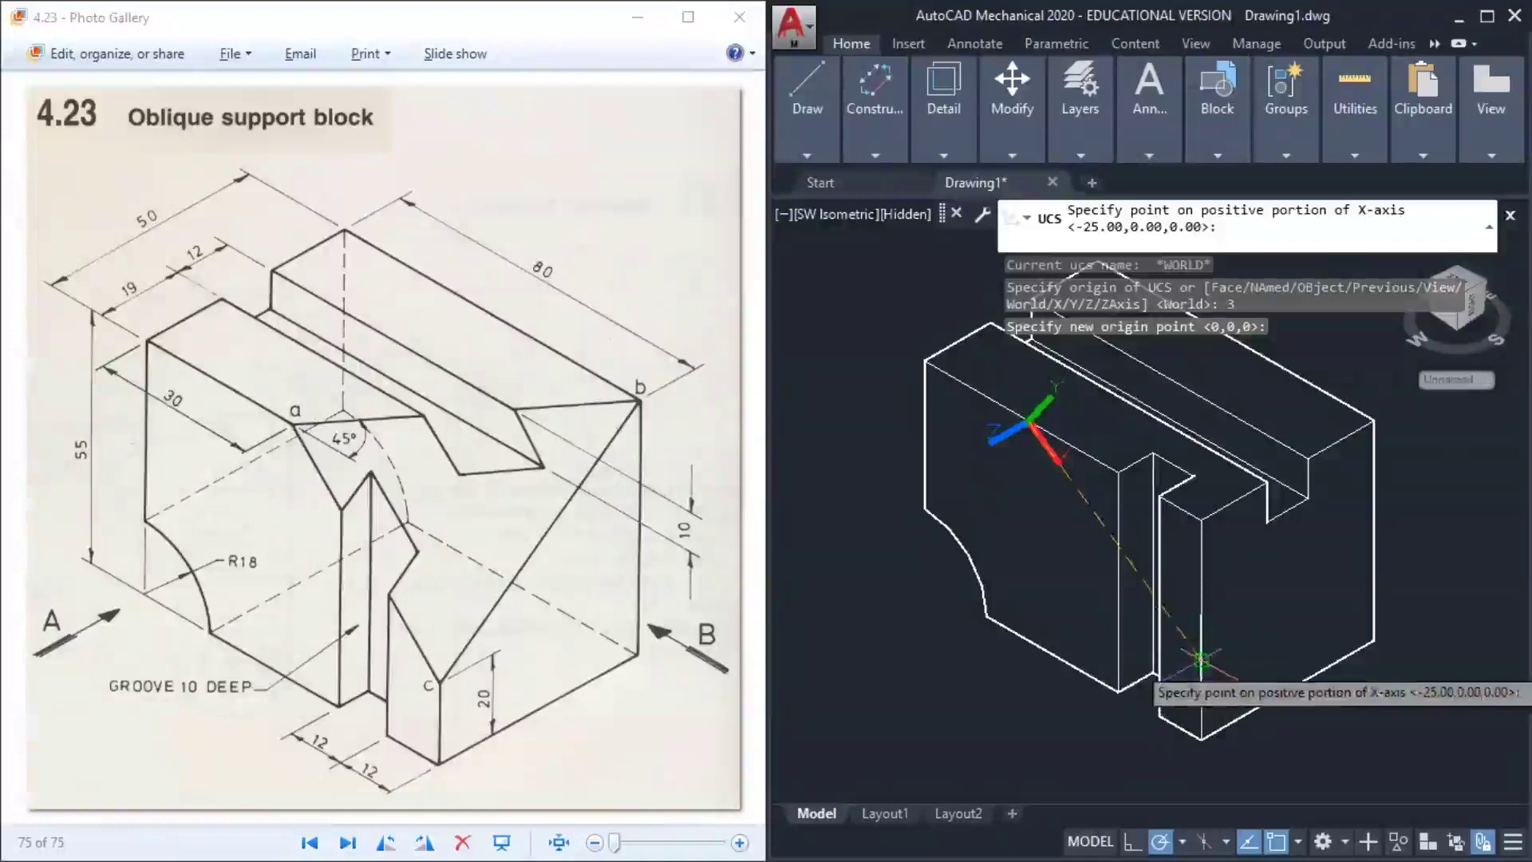
{"action": "left_click", "coordinate": [1194, 650]}
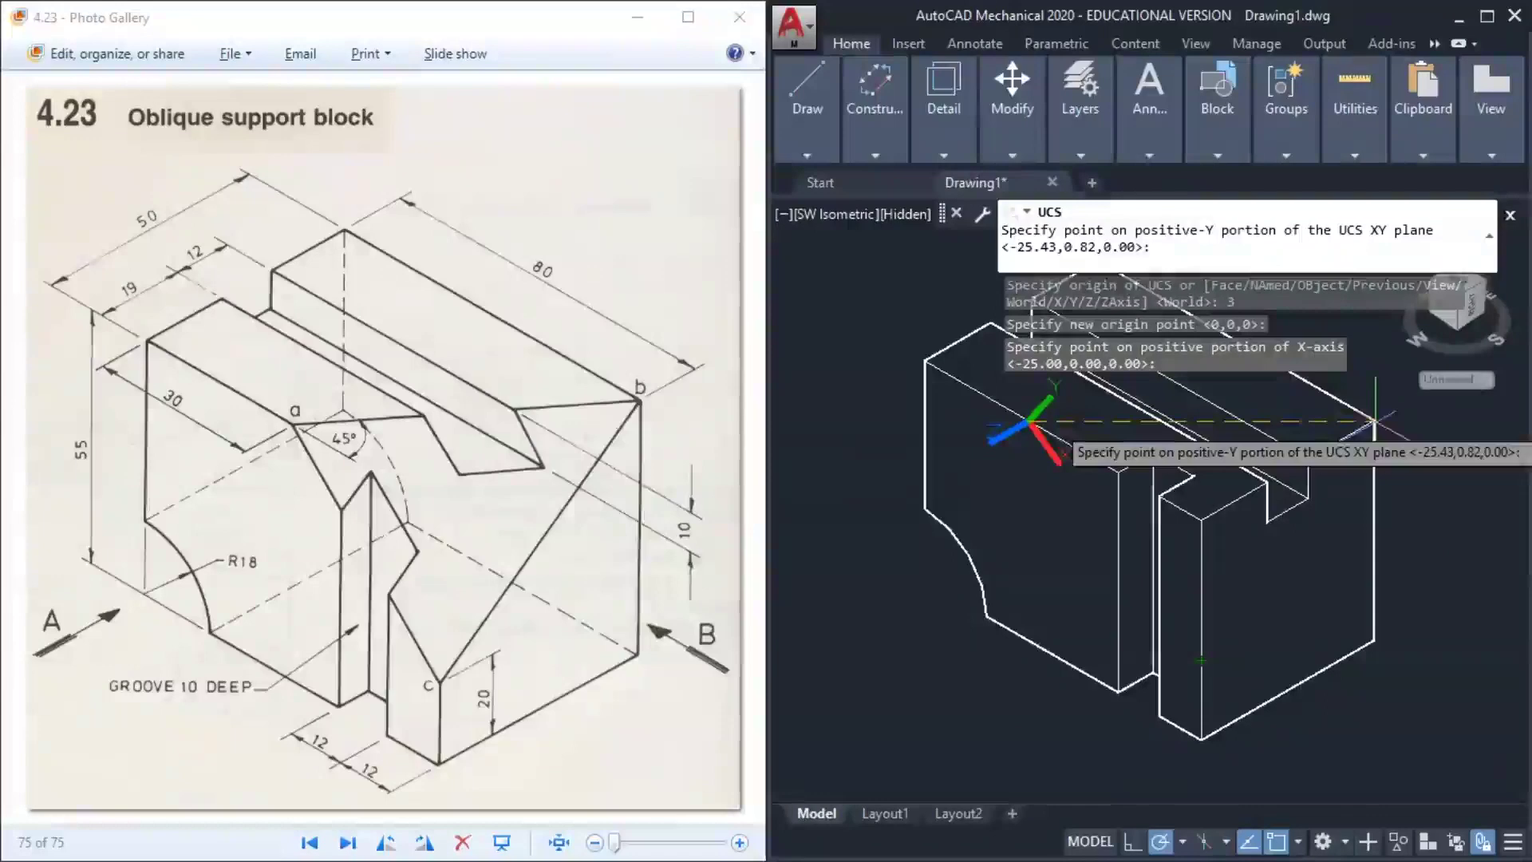
{"action": "type", "text": "end"}
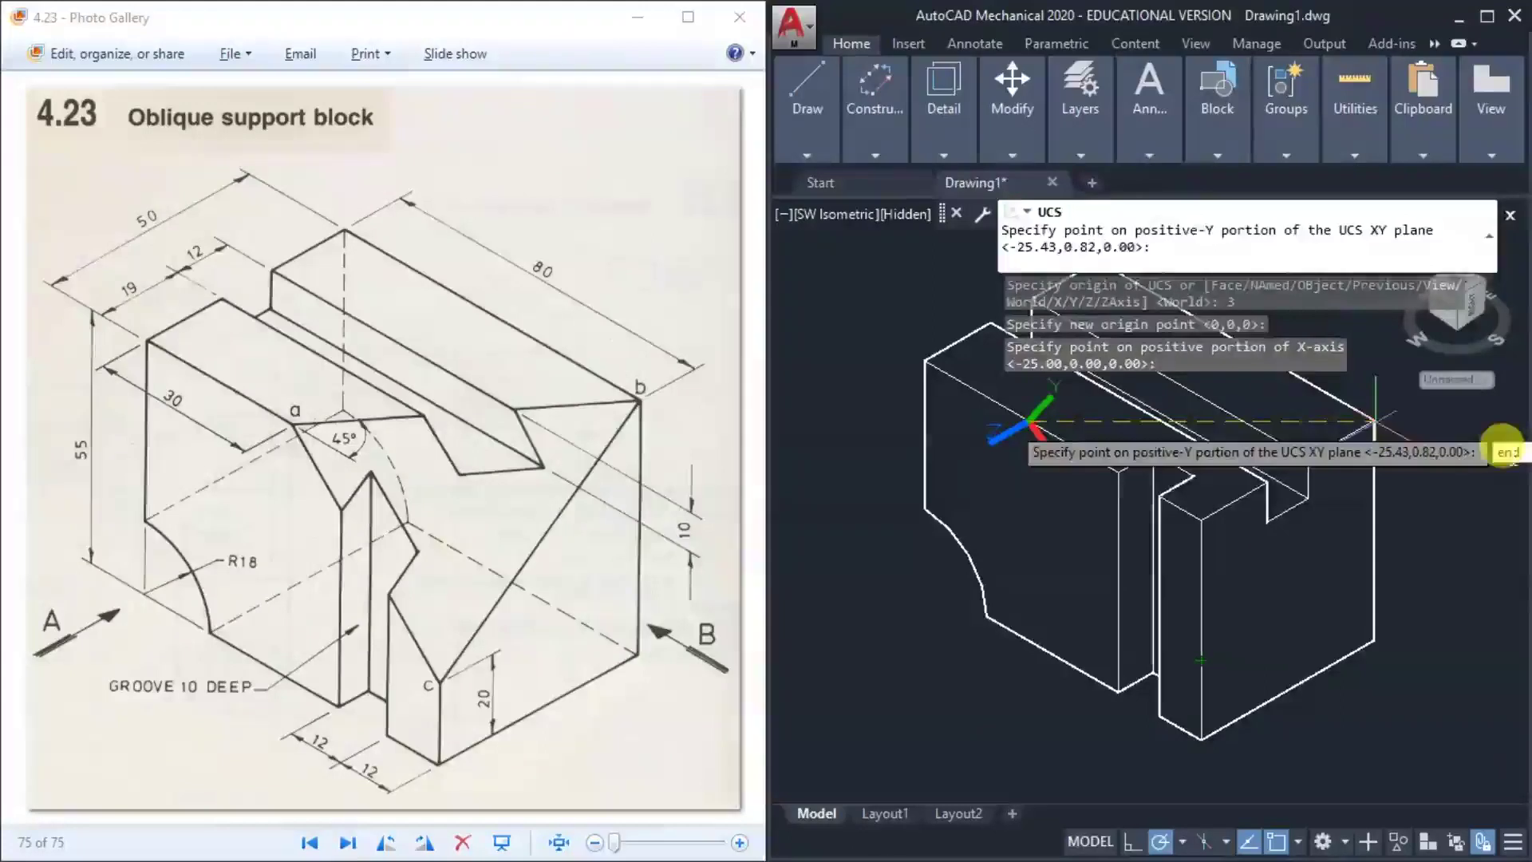
{"action": "key", "text": "Return"}
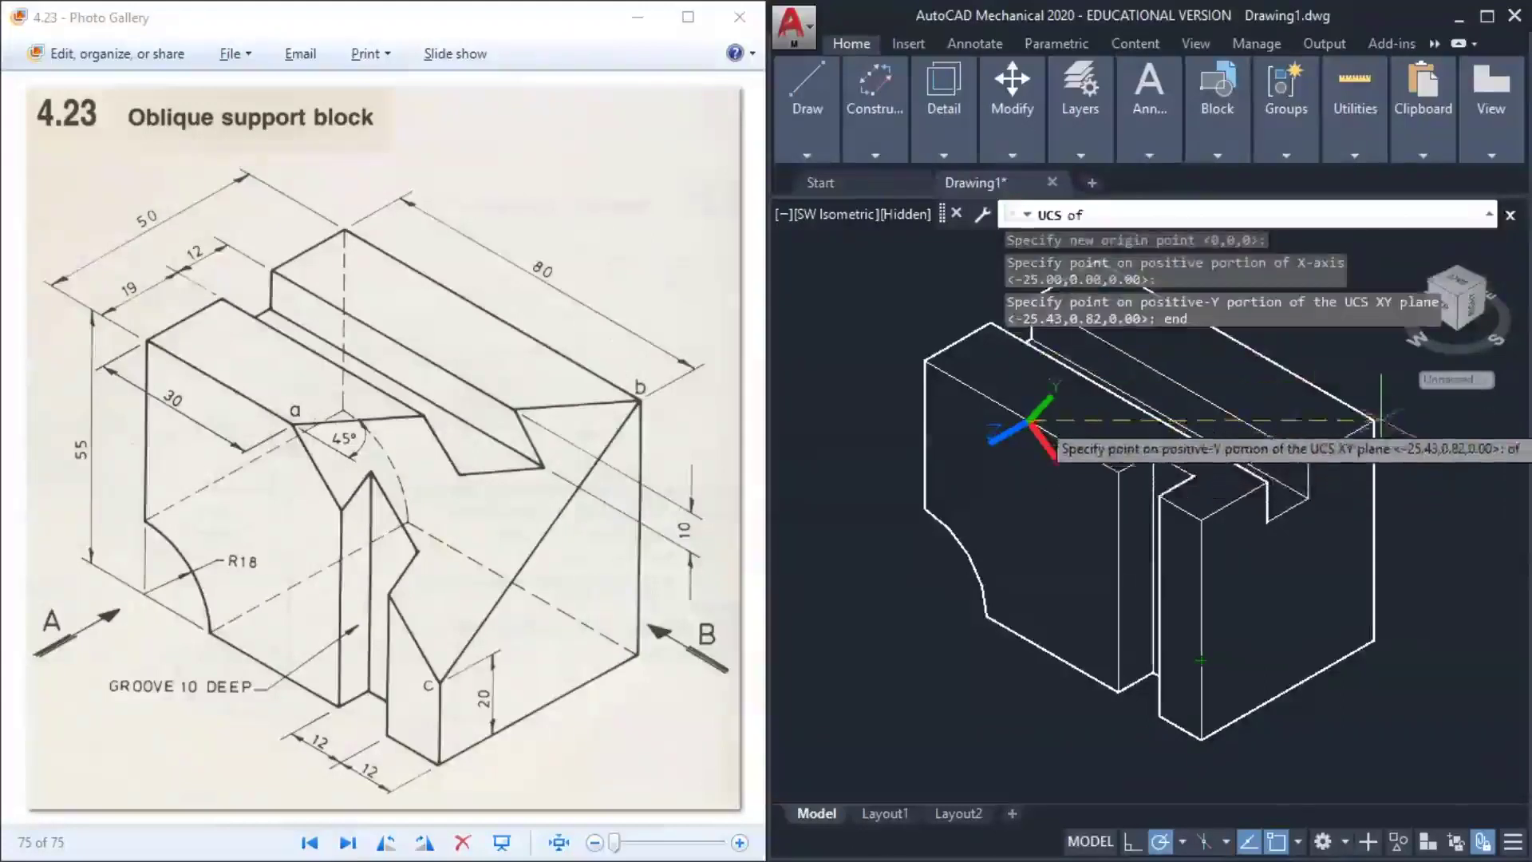
{"action": "left_click", "coordinate": [1374, 421]}
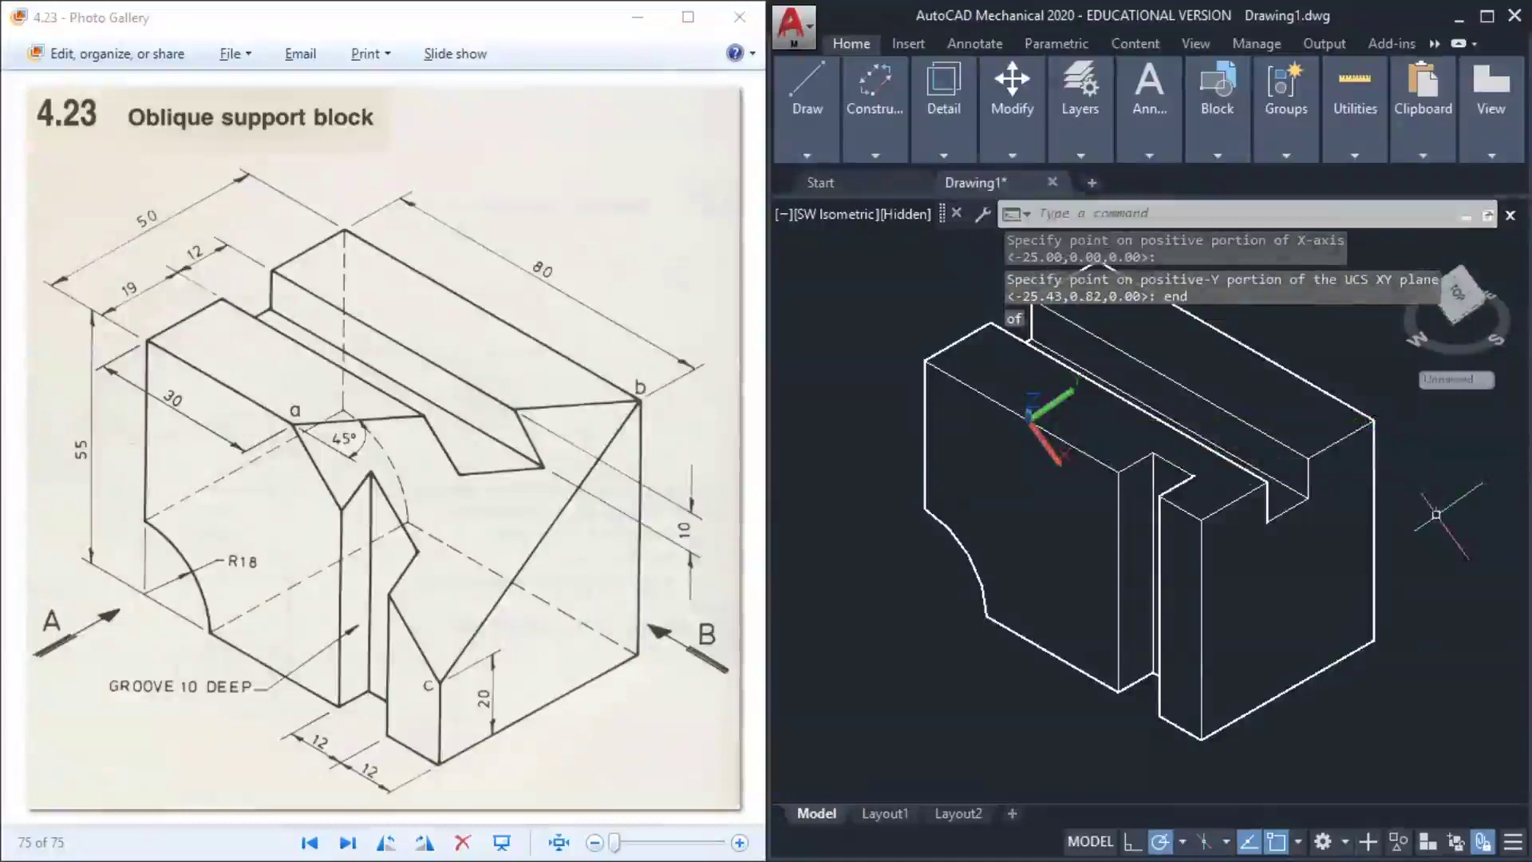
{"action": "left_click", "coordinate": [814, 142]}
{"action": "left_click", "coordinate": [892, 201]}
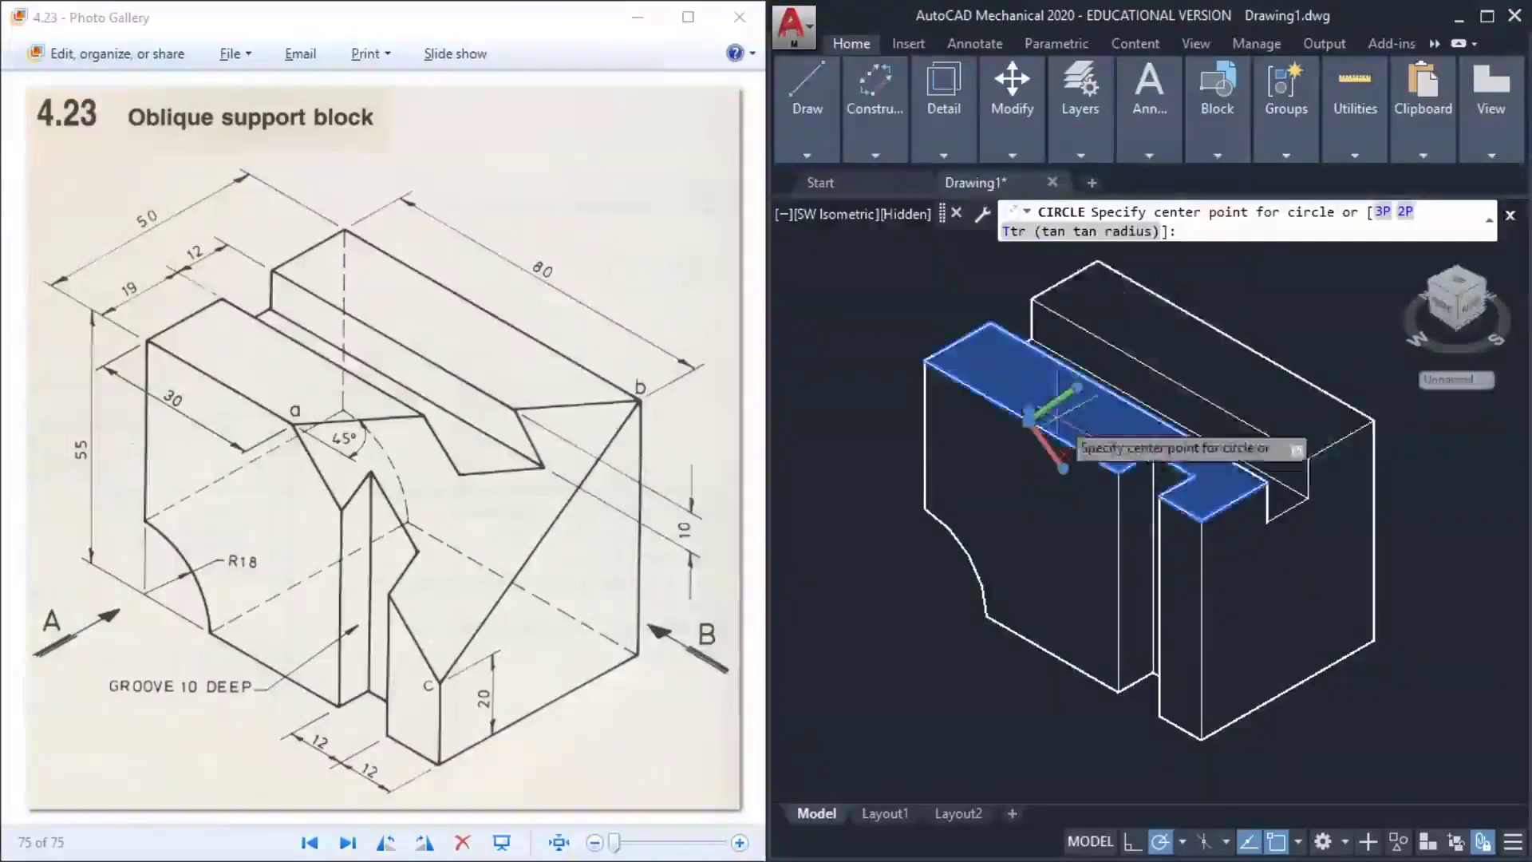
{"action": "left_click", "coordinate": [1028, 420]}
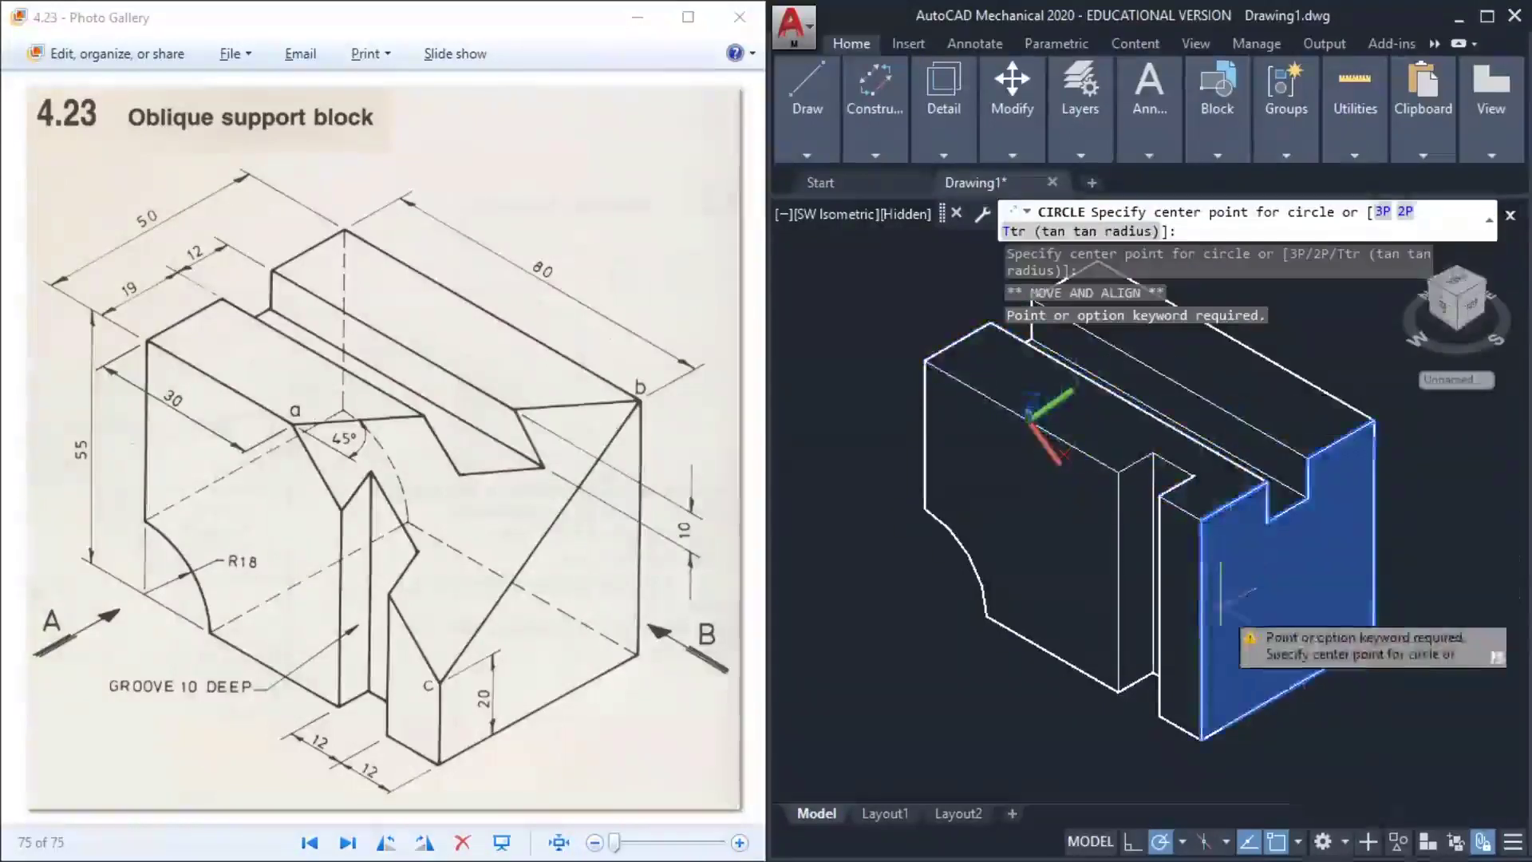
{"action": "key", "text": "Escape"}
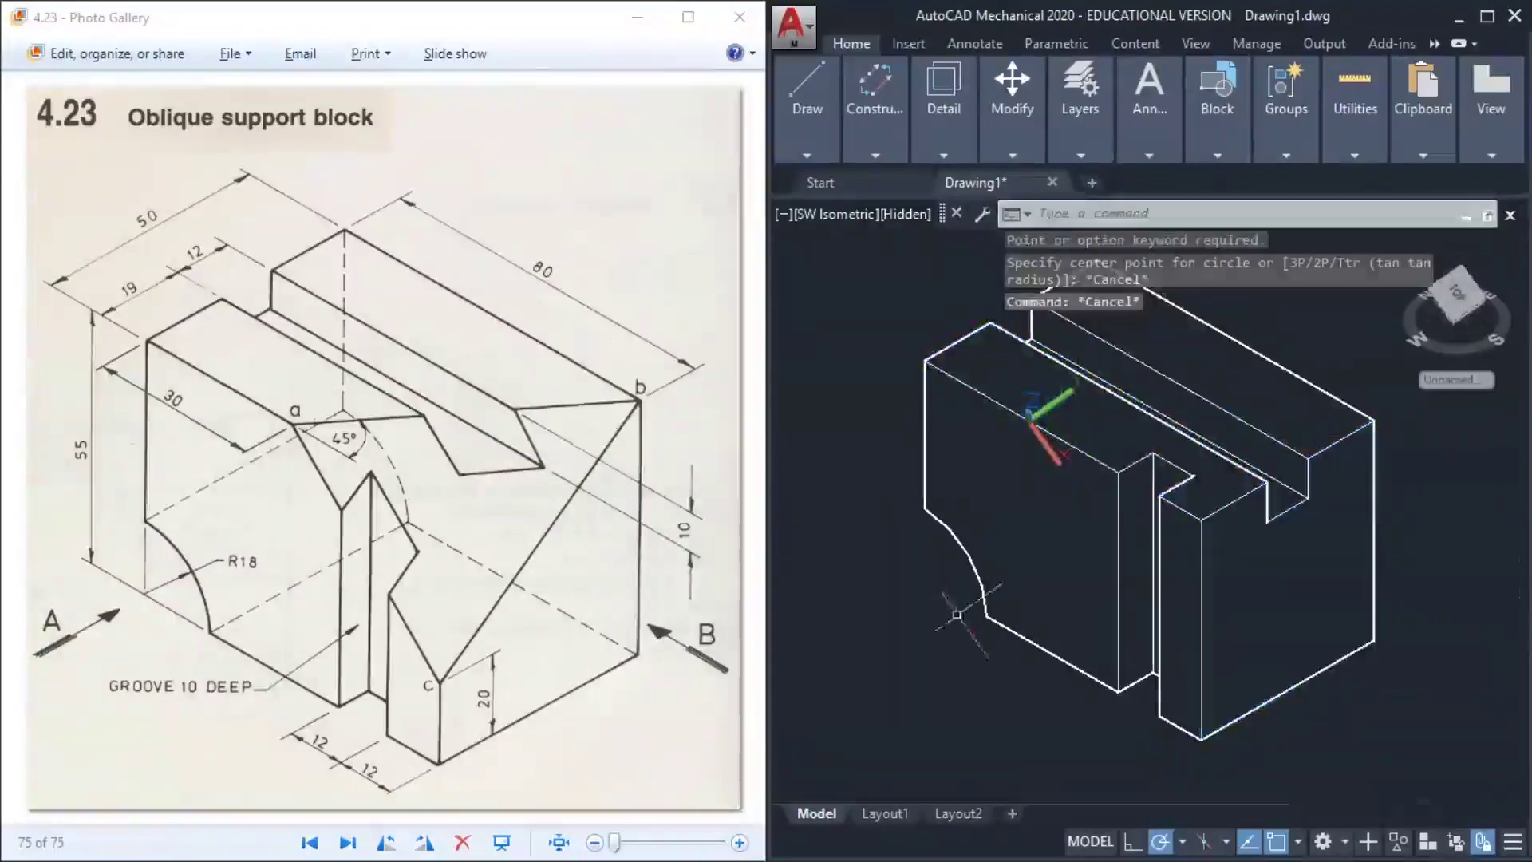
{"action": "left_click", "coordinate": [895, 644]}
{"action": "type", "text": "c"}
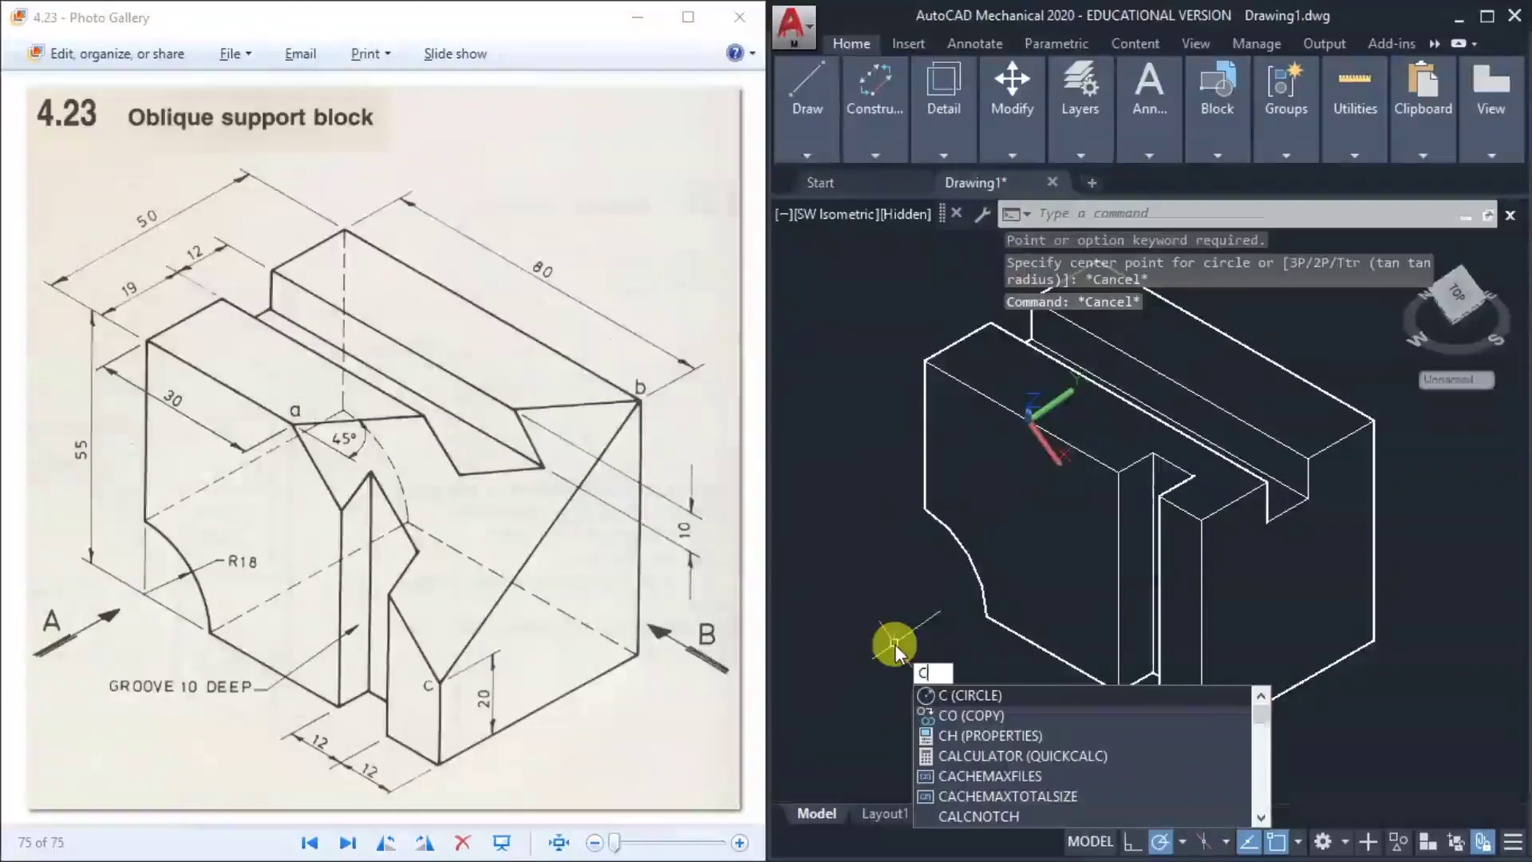
{"action": "key", "text": "BackSpace"}
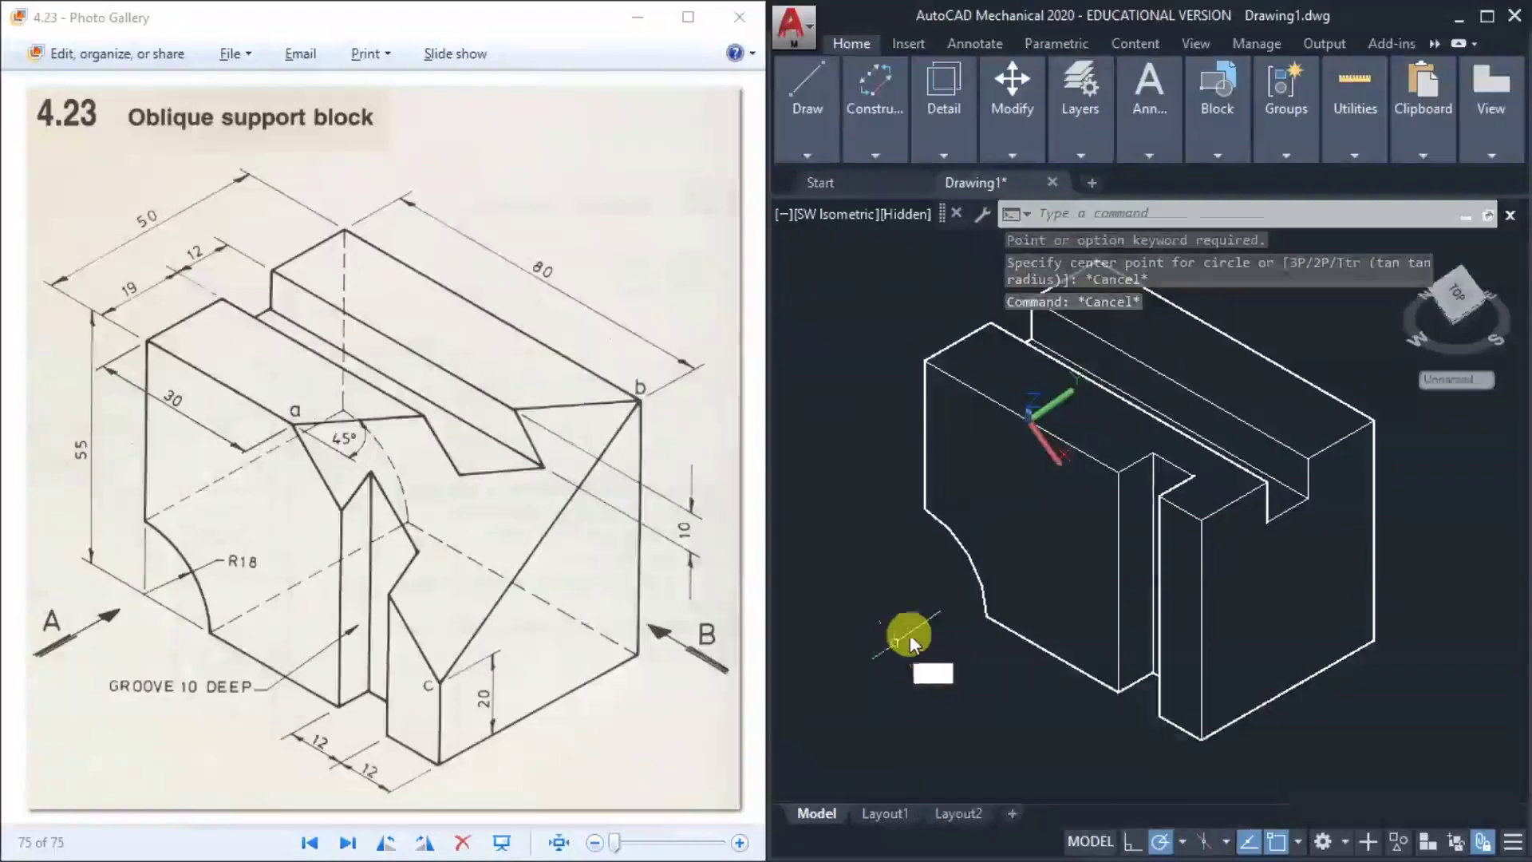
Draw a freehand-sized circle on the oblique UCS plane at a free spot outside the block, near the R18 cut
{"action": "left_click", "coordinate": [841, 127]}
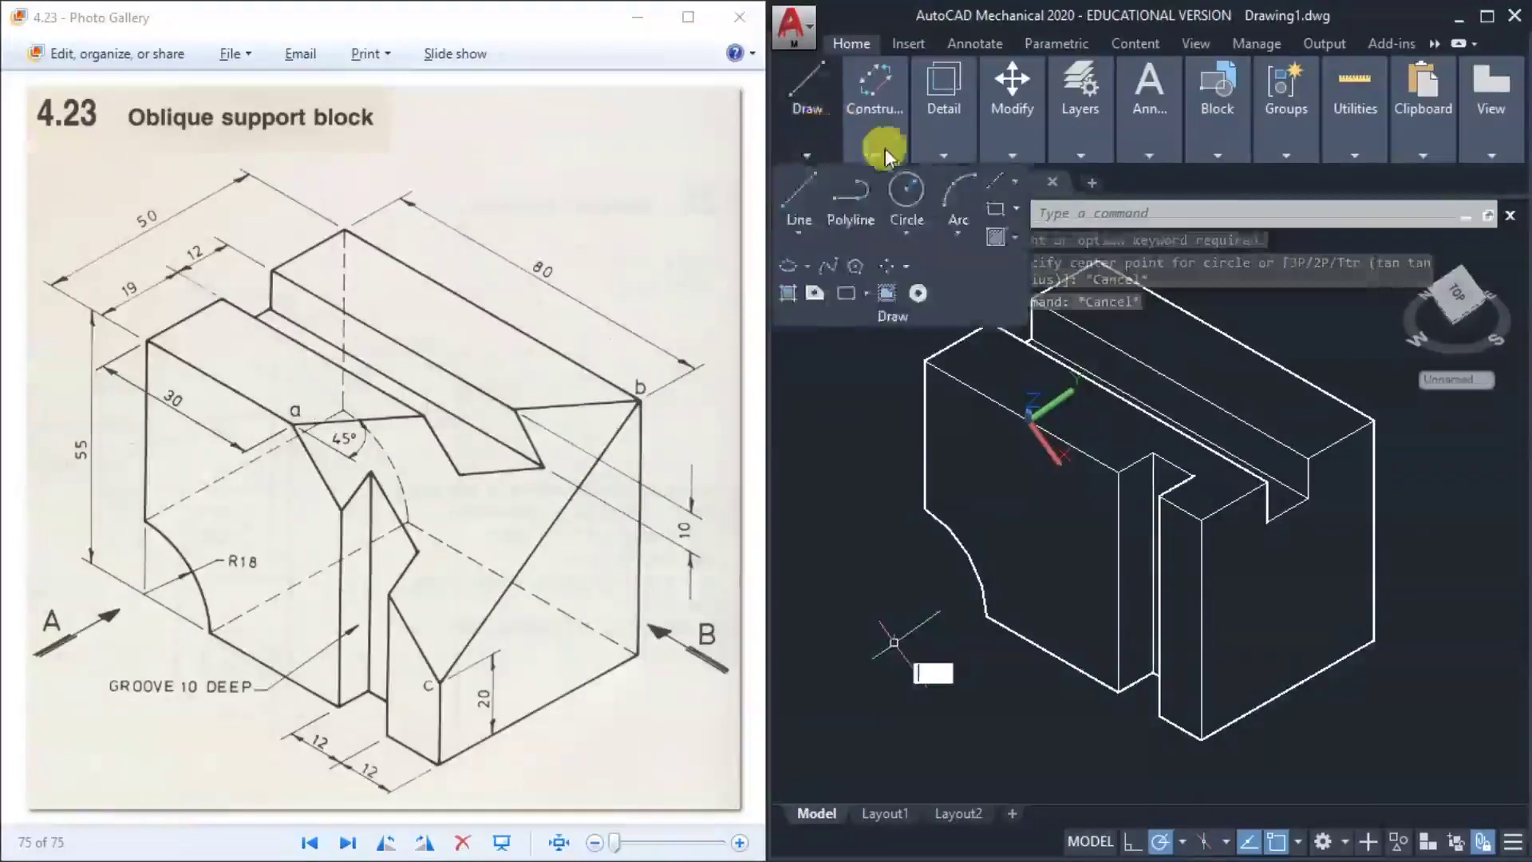
{"action": "left_click", "coordinate": [909, 207]}
{"action": "left_click", "coordinate": [856, 640]}
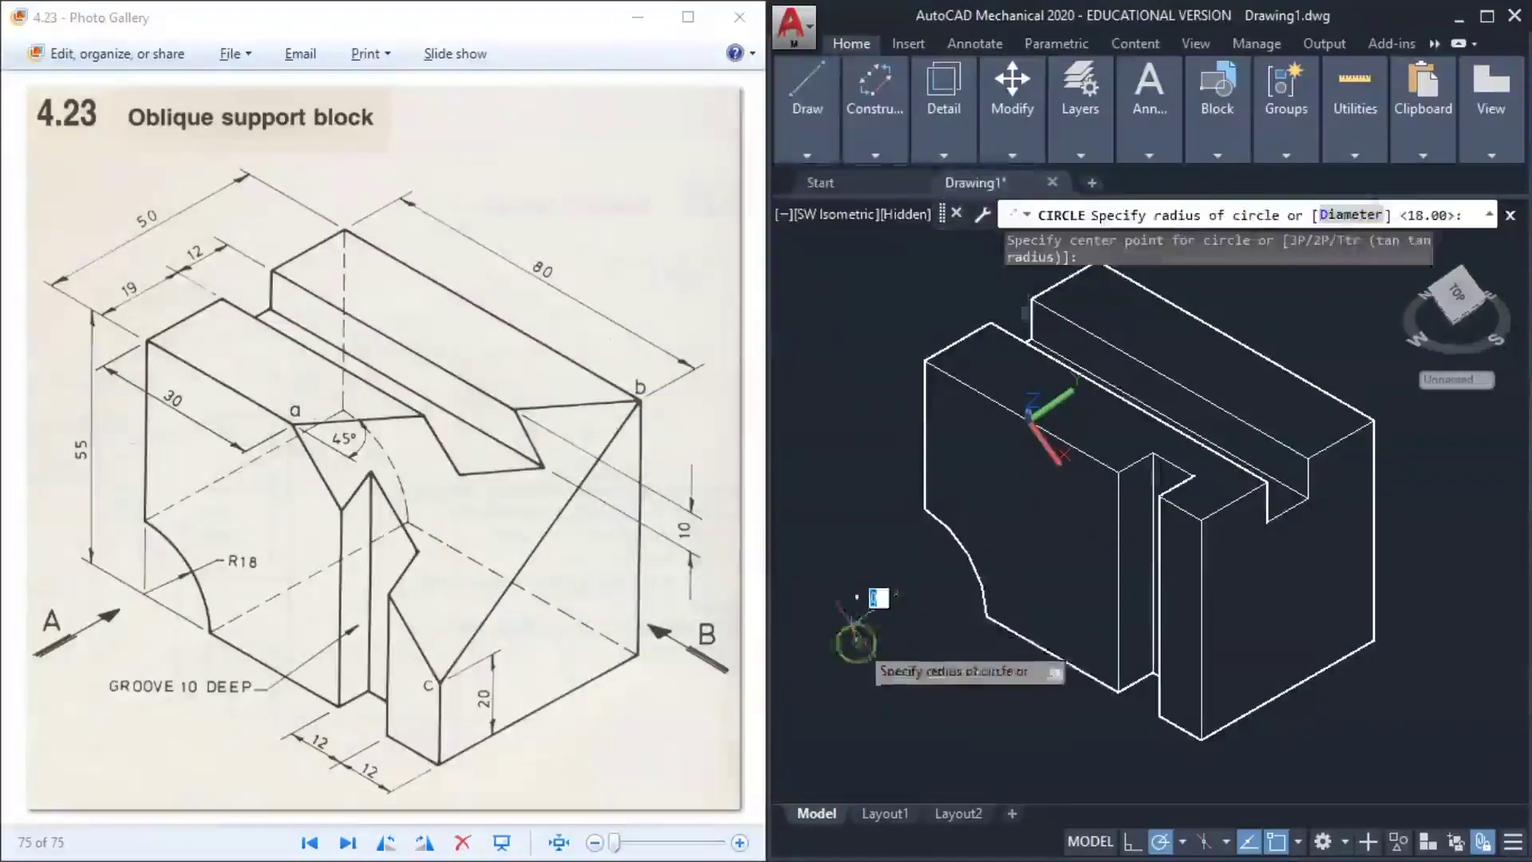
{"action": "left_click", "coordinate": [834, 576]}
Move the circle by its center onto the endpoint at point a on the block's top edge
{"action": "left_click", "coordinate": [838, 576]}
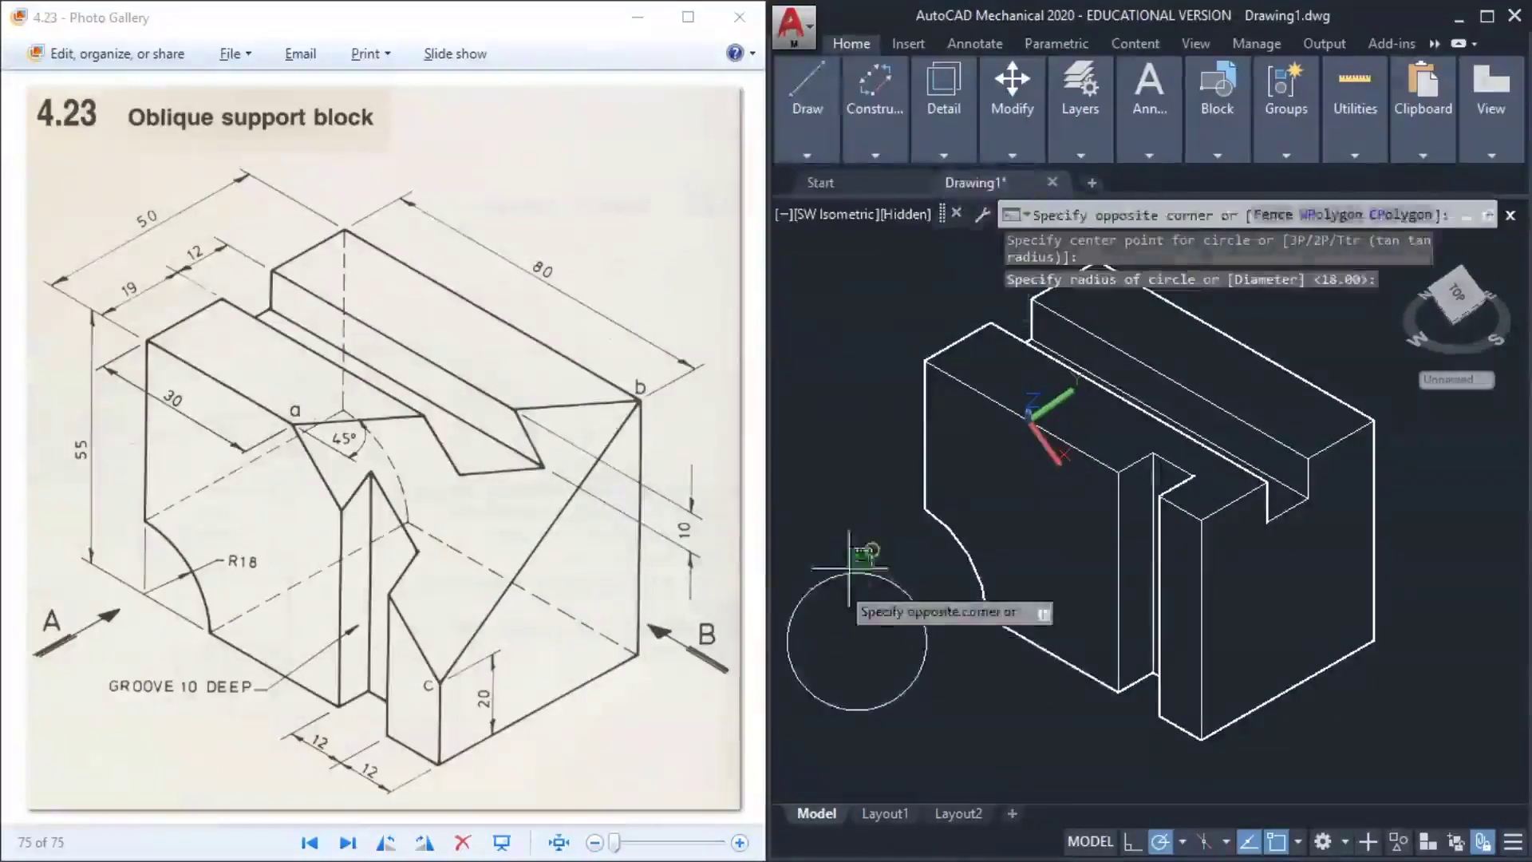
{"action": "left_click", "coordinate": [836, 581]}
{"action": "type", "text": "m"}
{"action": "key", "text": "Return"}
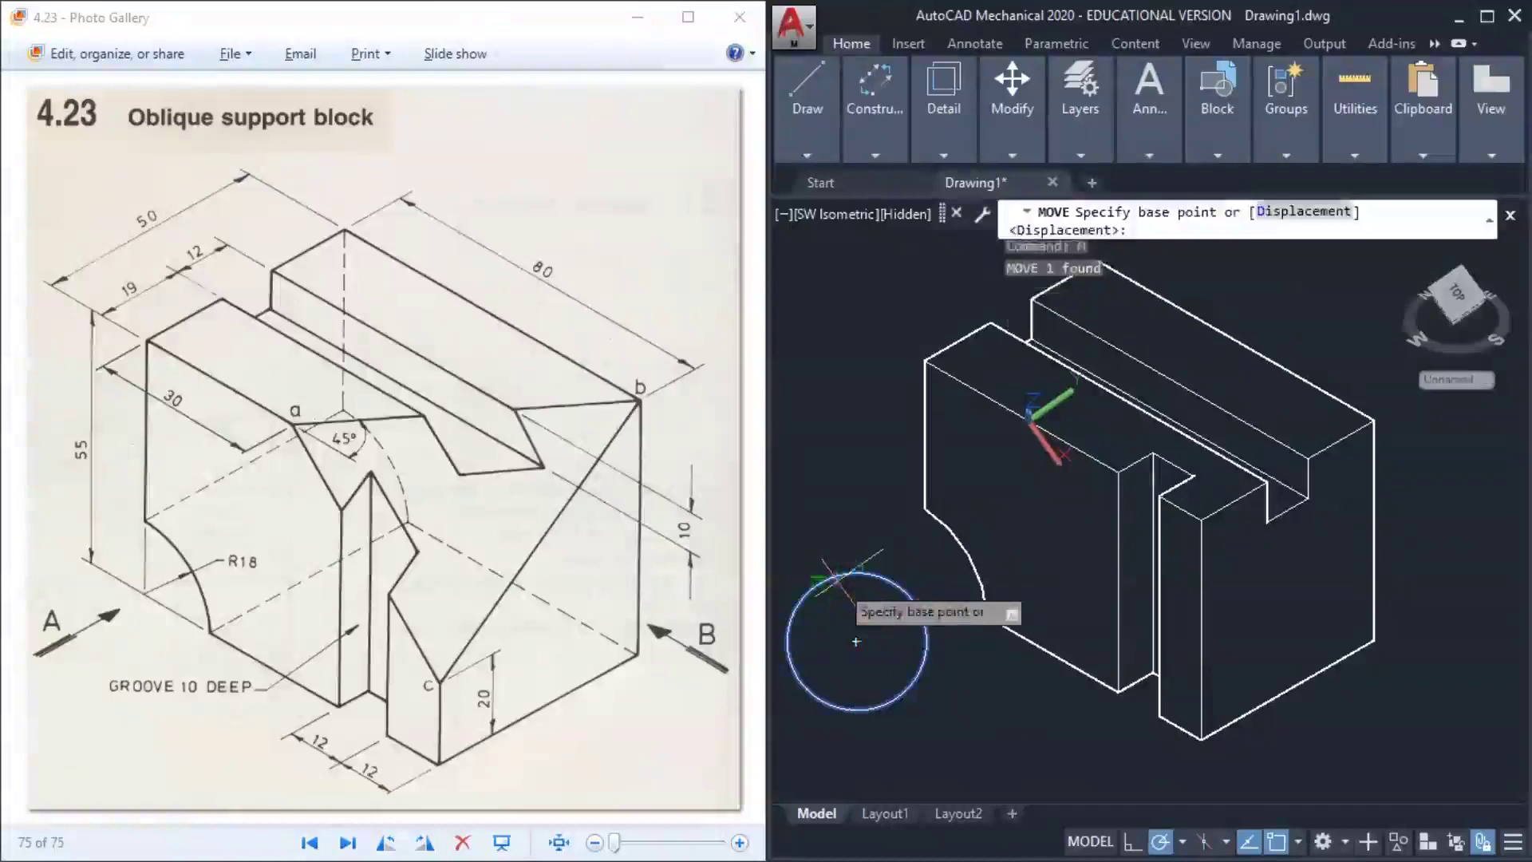
{"action": "left_click", "coordinate": [855, 640]}
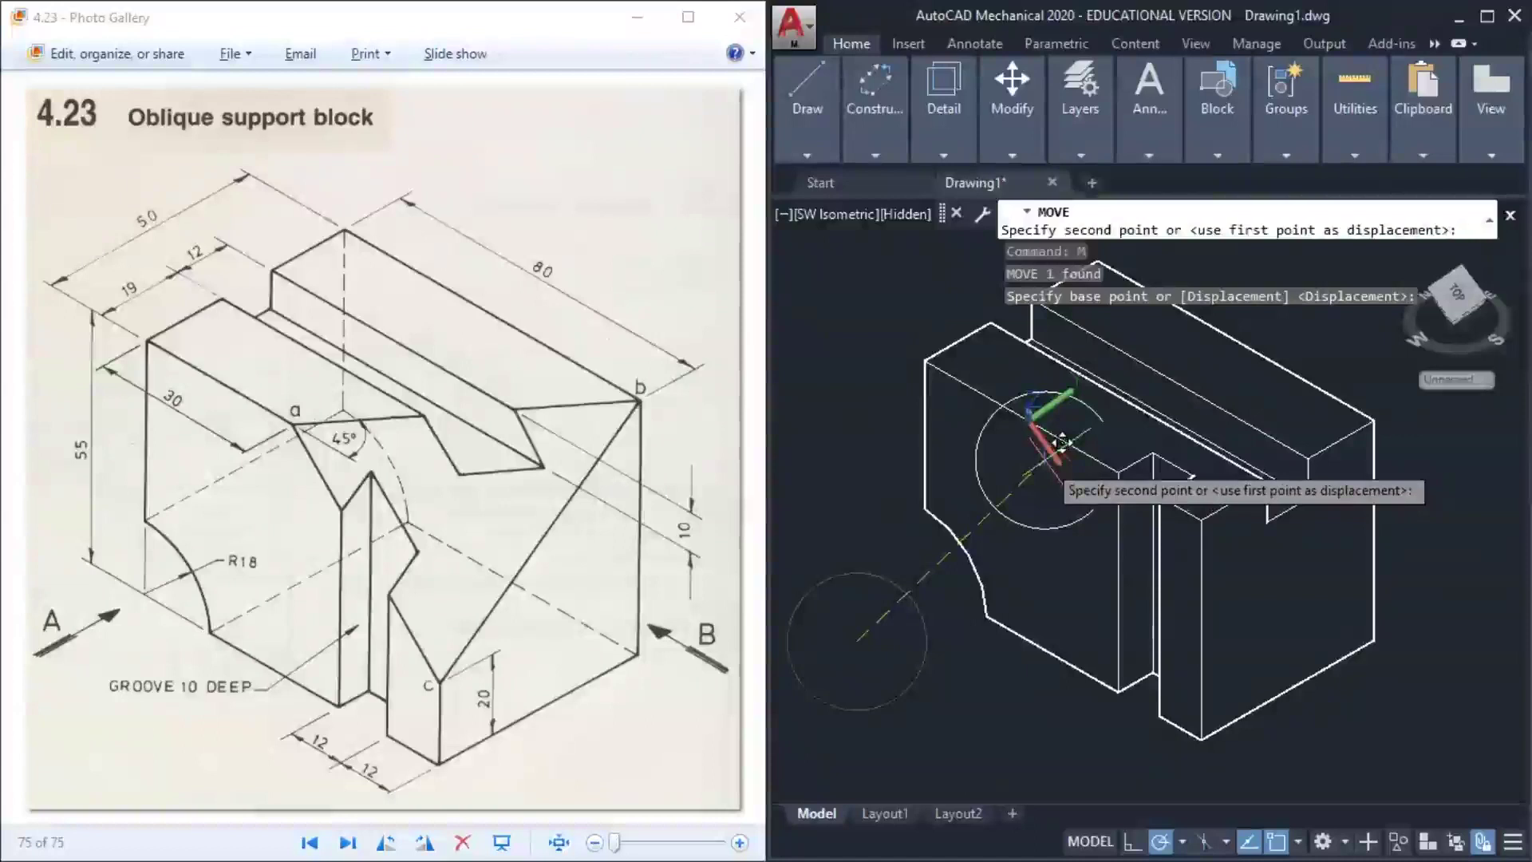
{"action": "type", "text": "enp"}
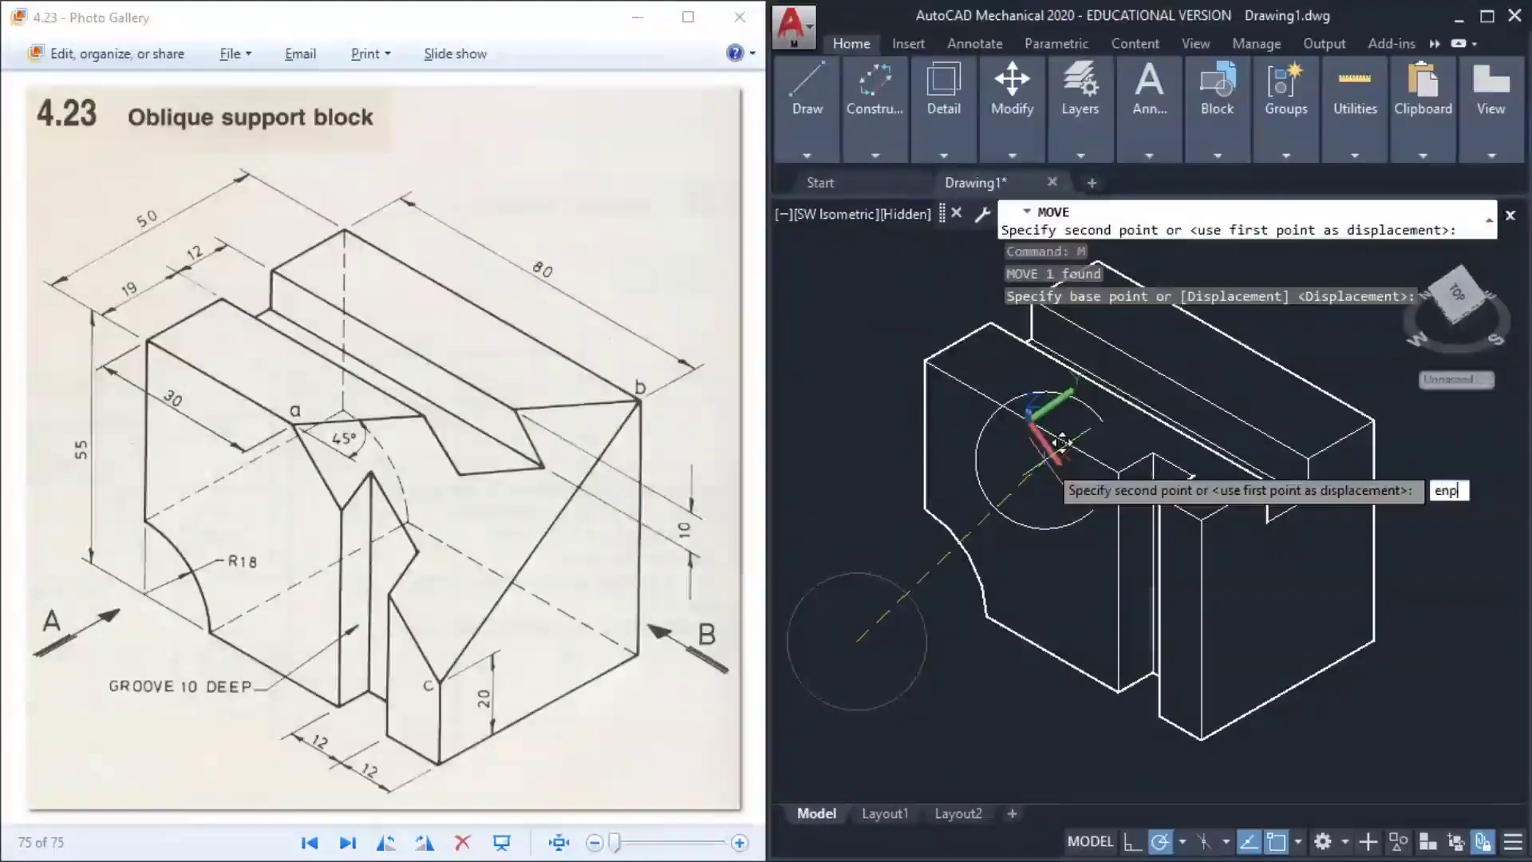
{"action": "key", "text": "Return"}
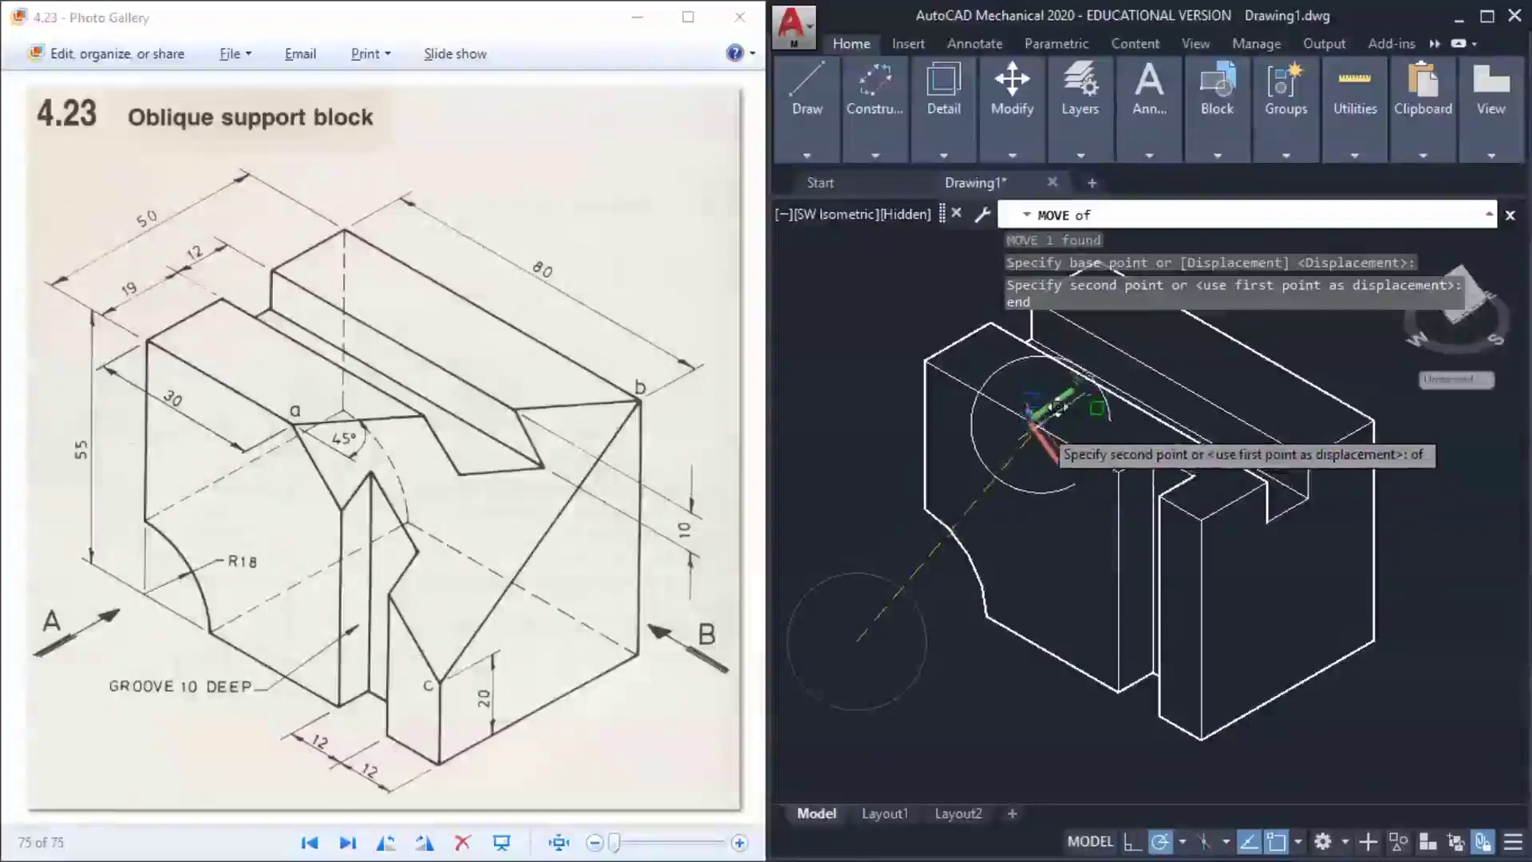
{"action": "left_click", "coordinate": [1045, 400]}
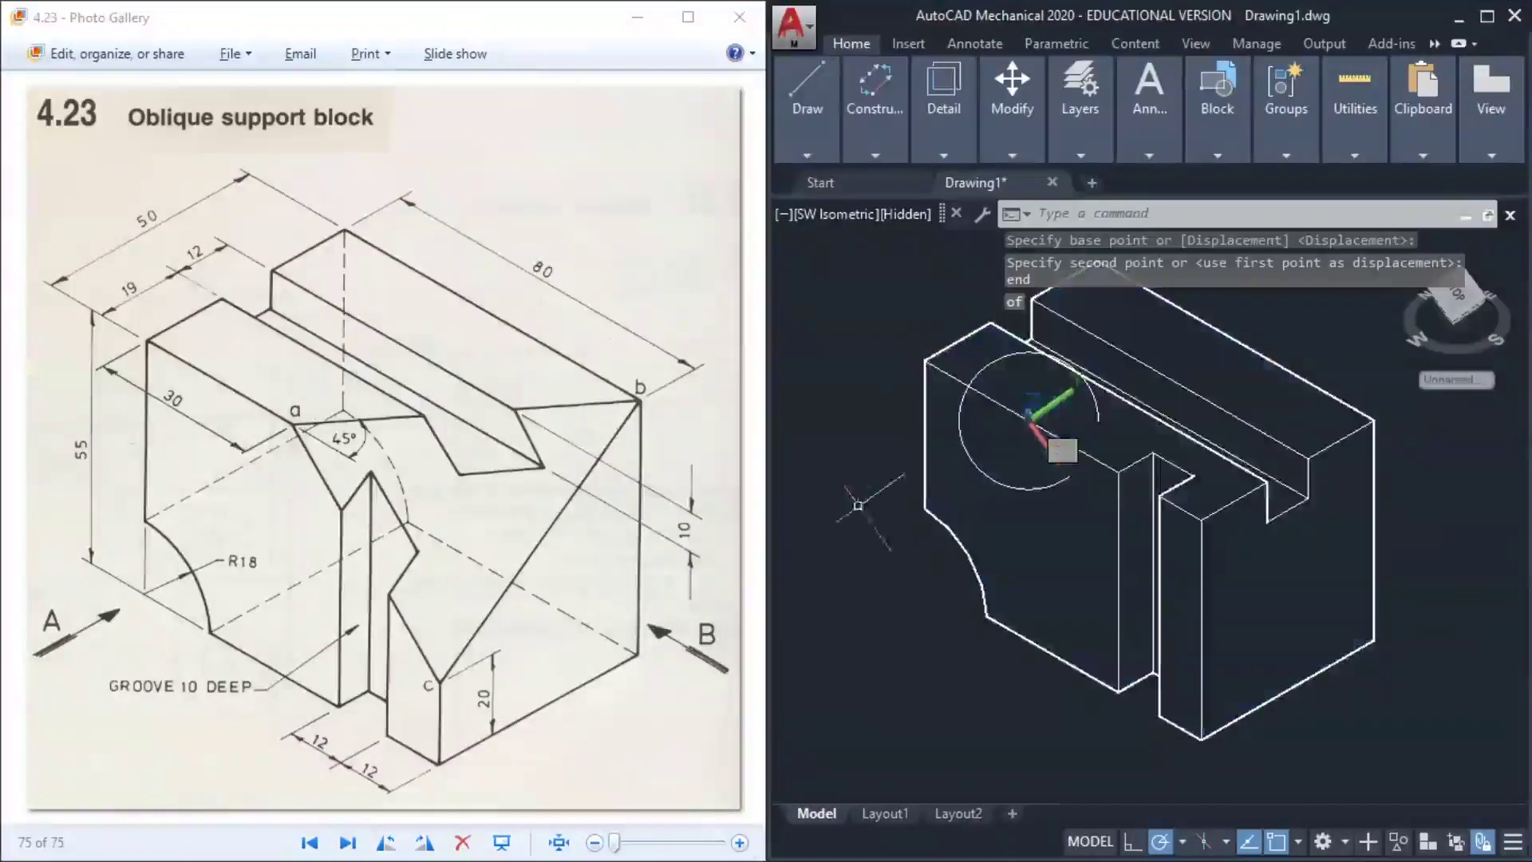
Slice the grooved block along the plane of the circle centred at point a, keeping both sides
{"action": "type", "text": "SLICE"}
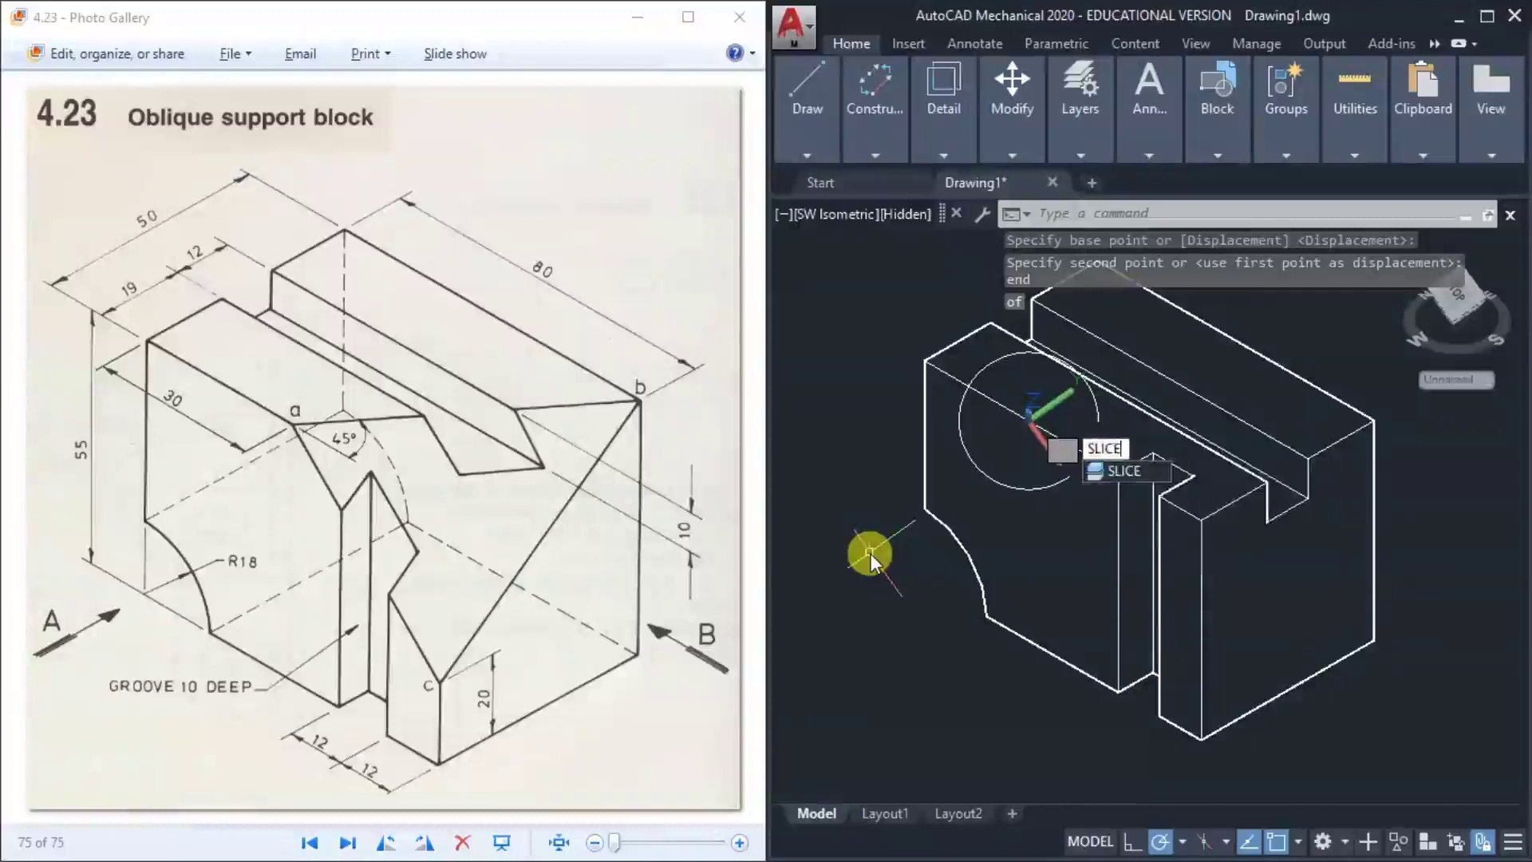
{"action": "key", "text": "Return"}
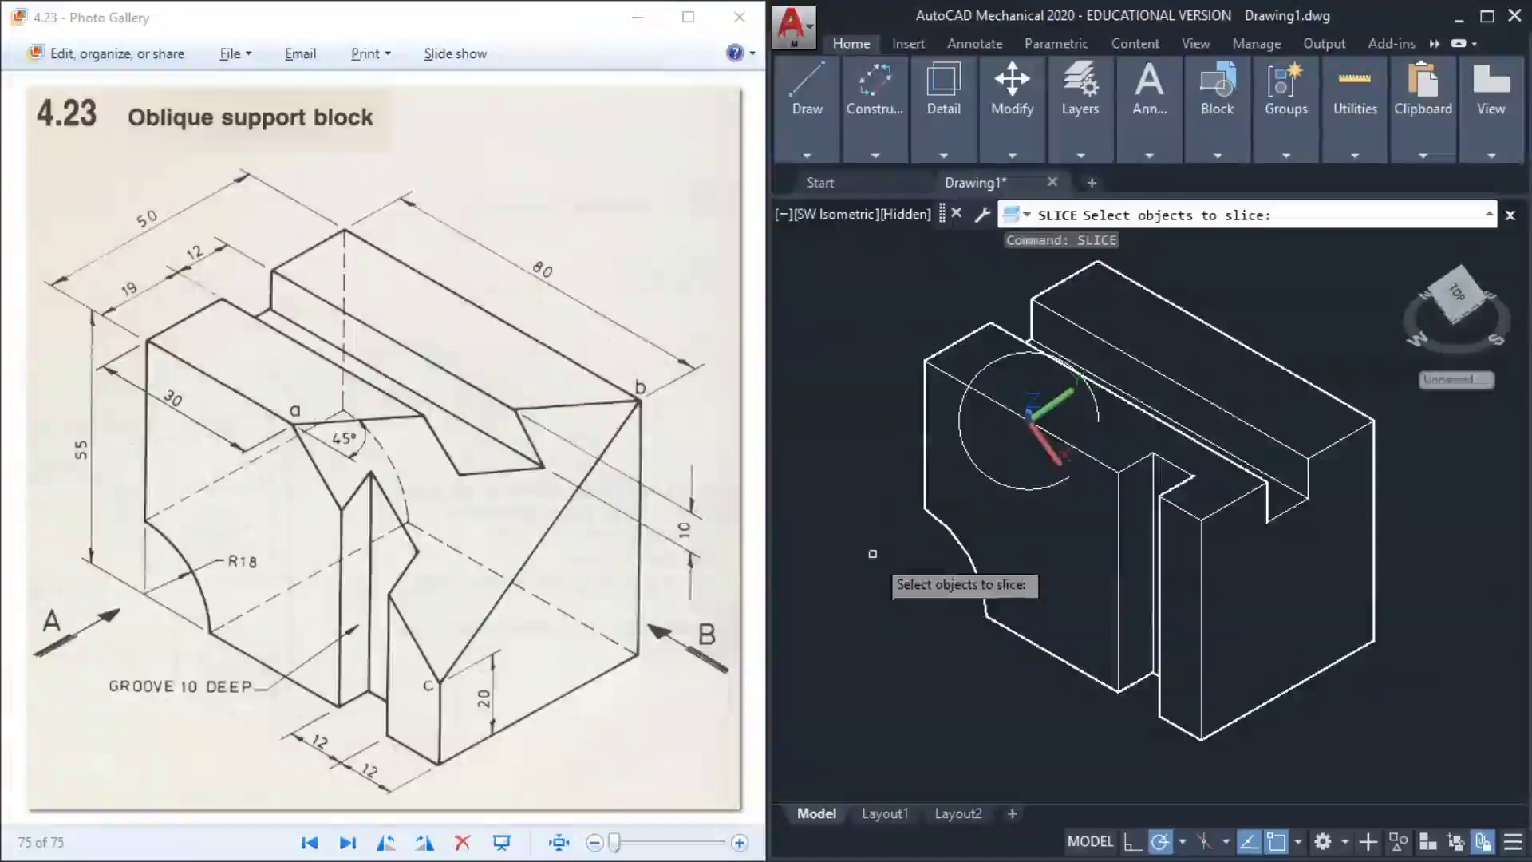
{"action": "left_click", "coordinate": [1192, 517]}
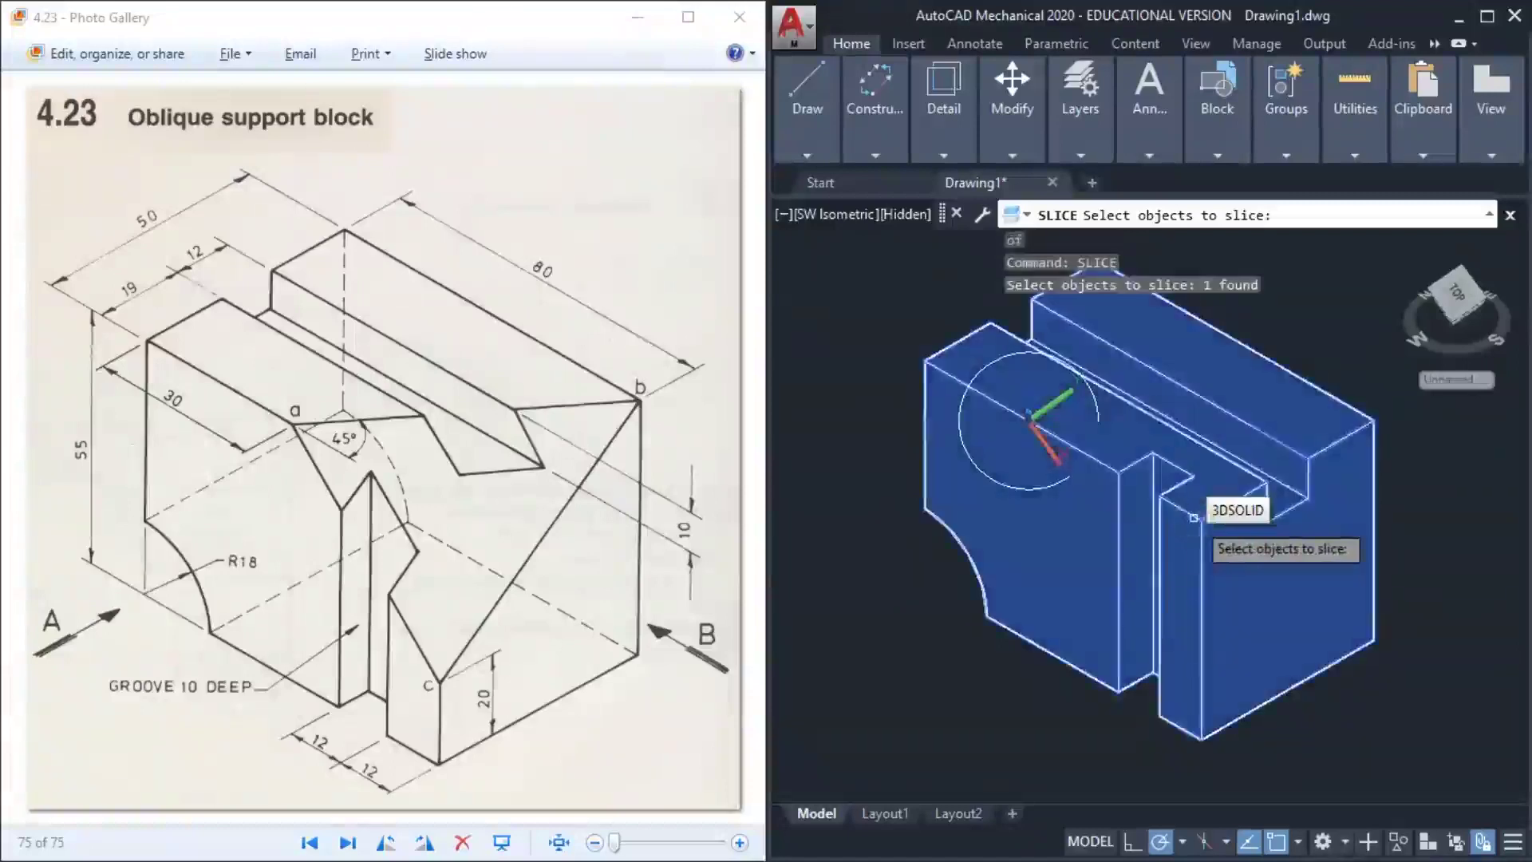
{"action": "key", "text": "Return"}
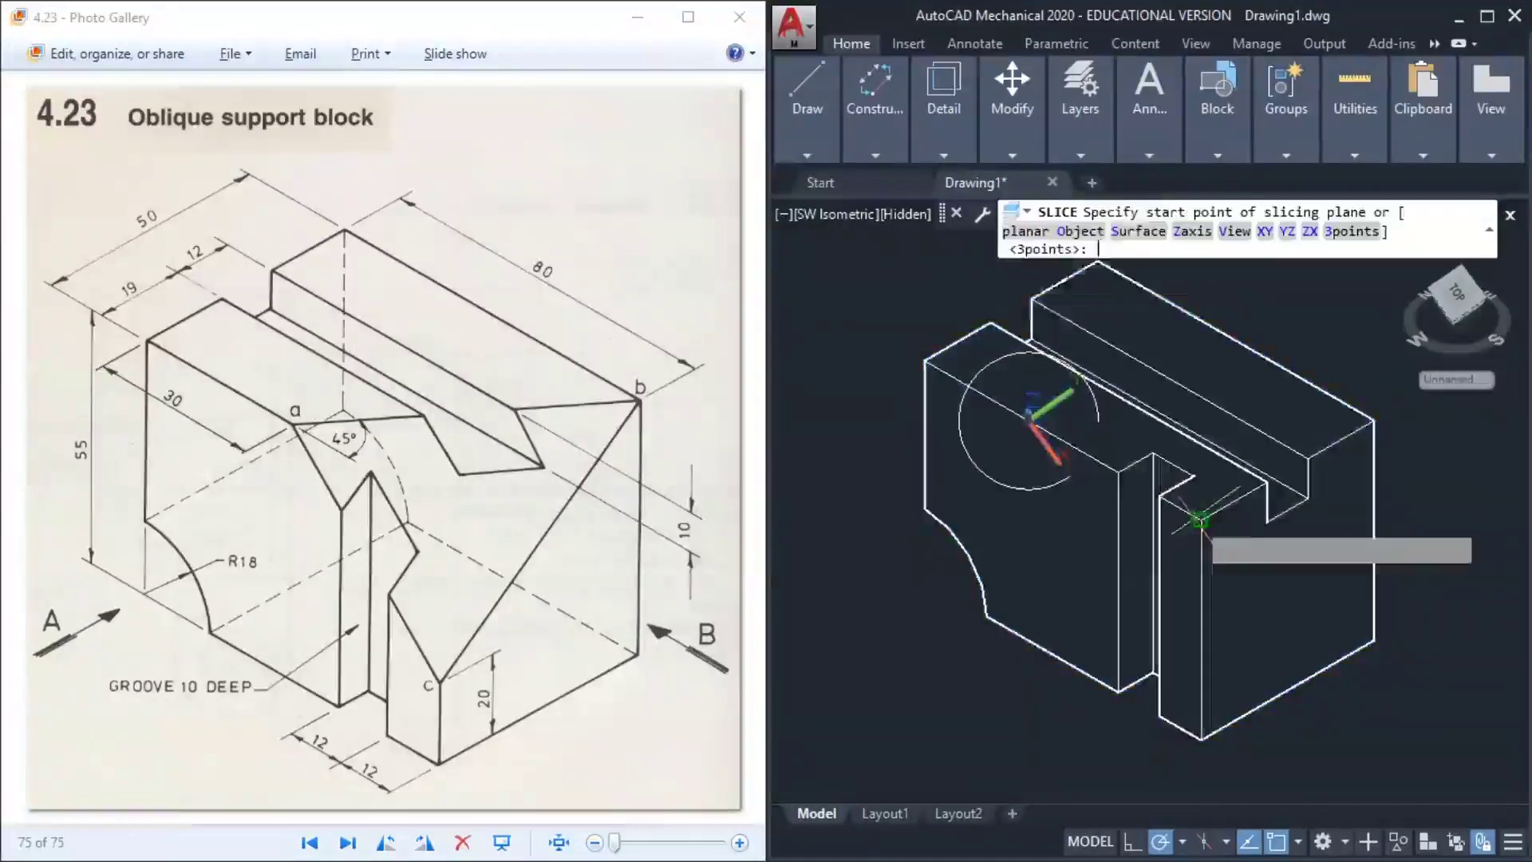
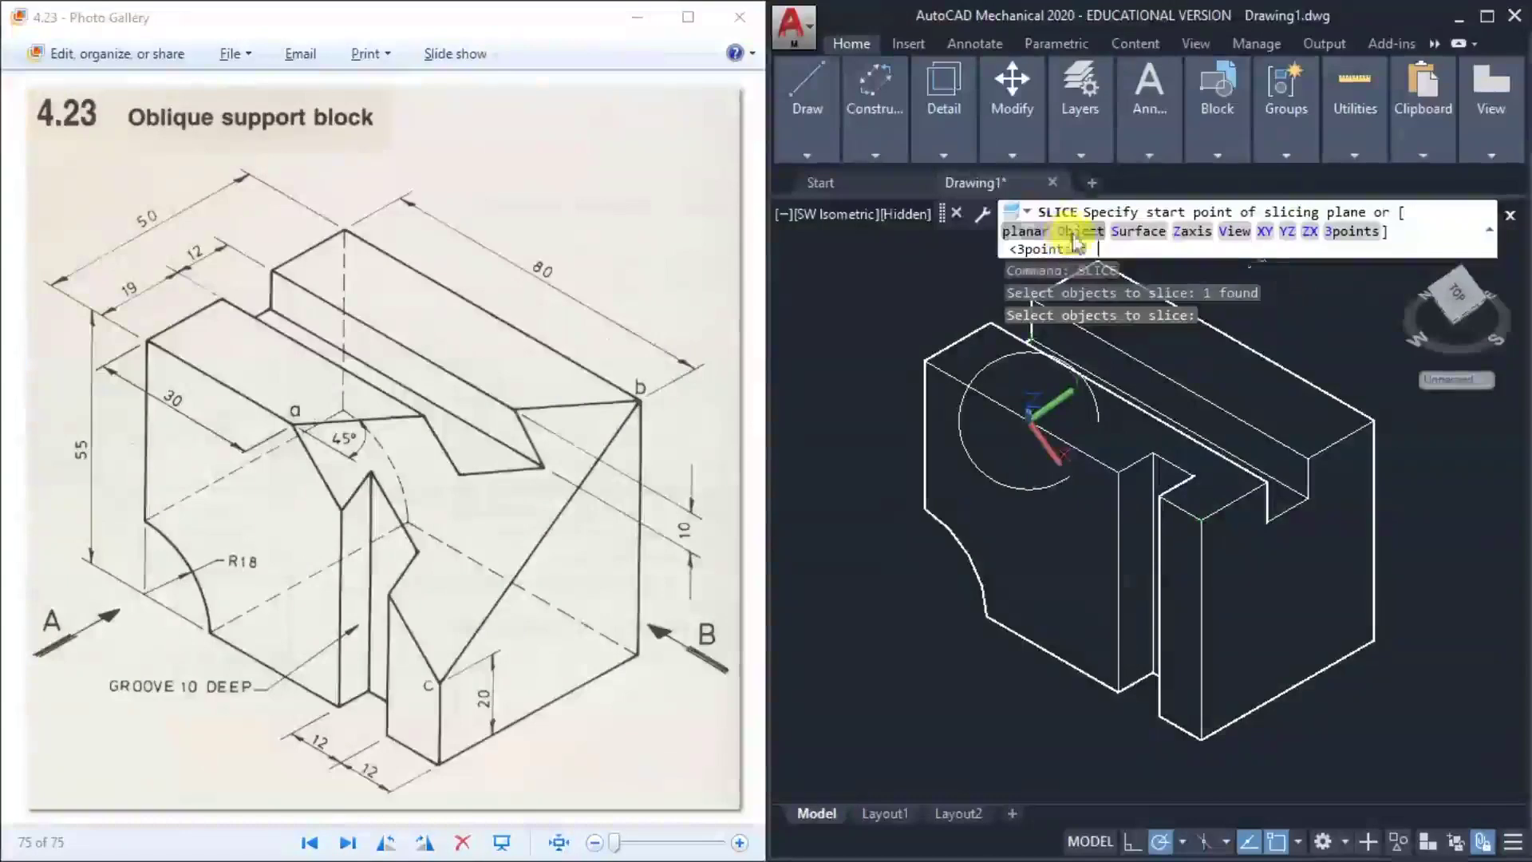
{"action": "left_click", "coordinate": [1078, 232]}
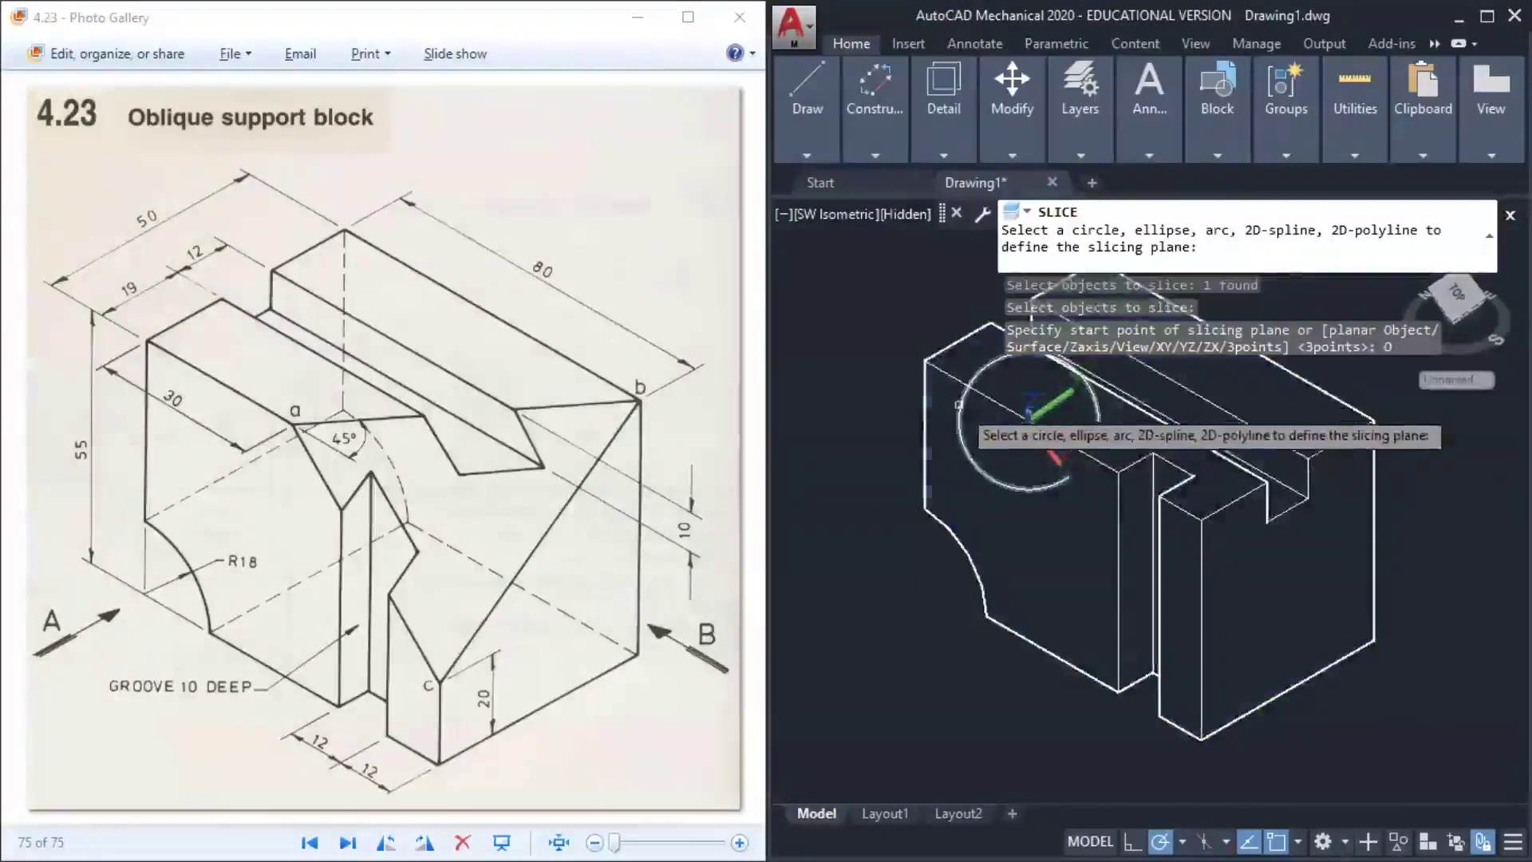
{"action": "left_click", "coordinate": [960, 410]}
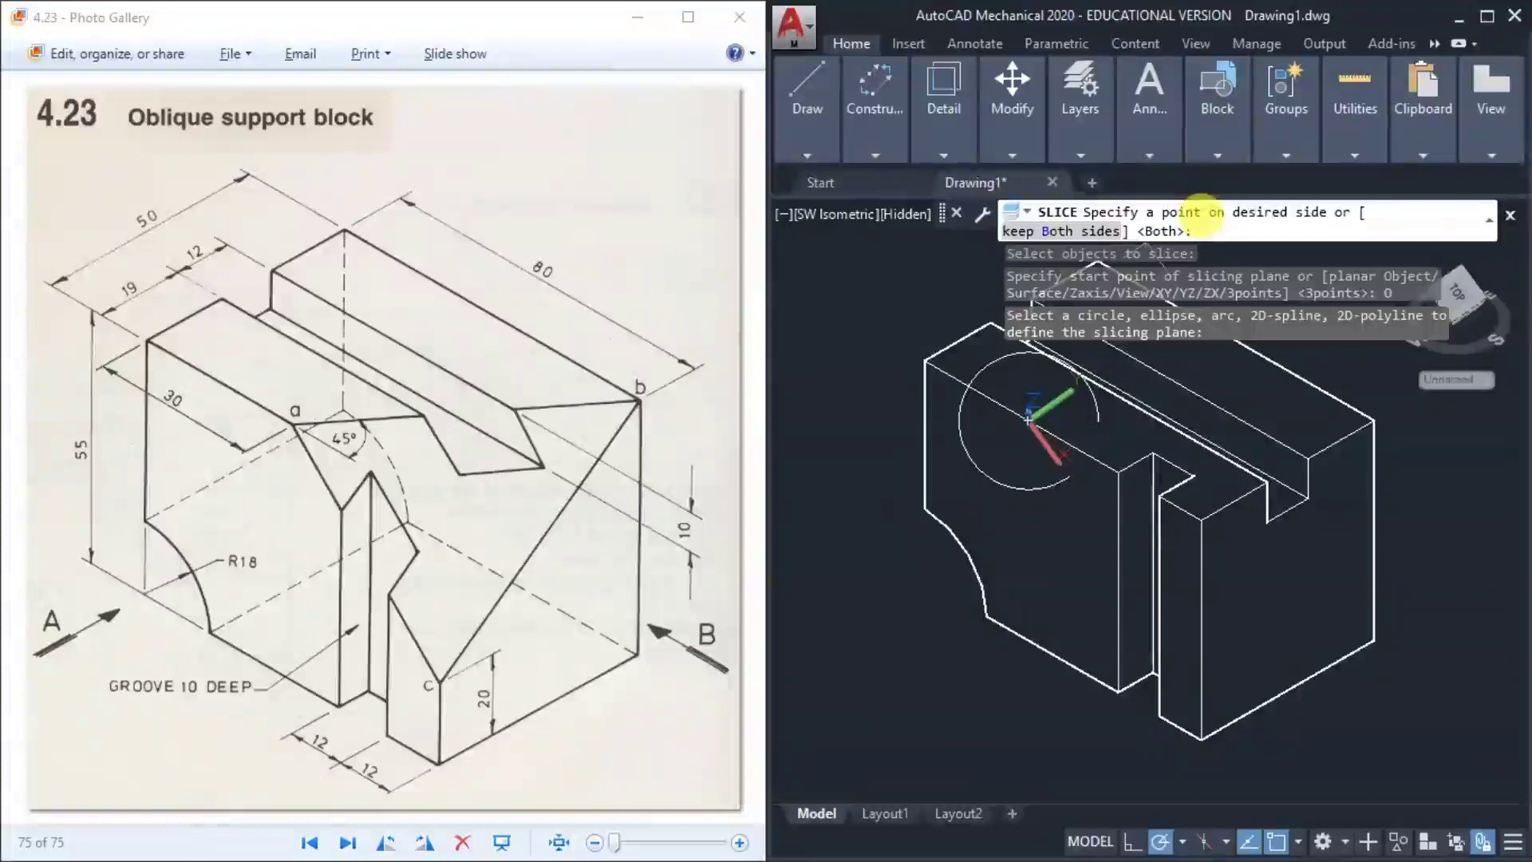
{"action": "key", "text": "Return"}
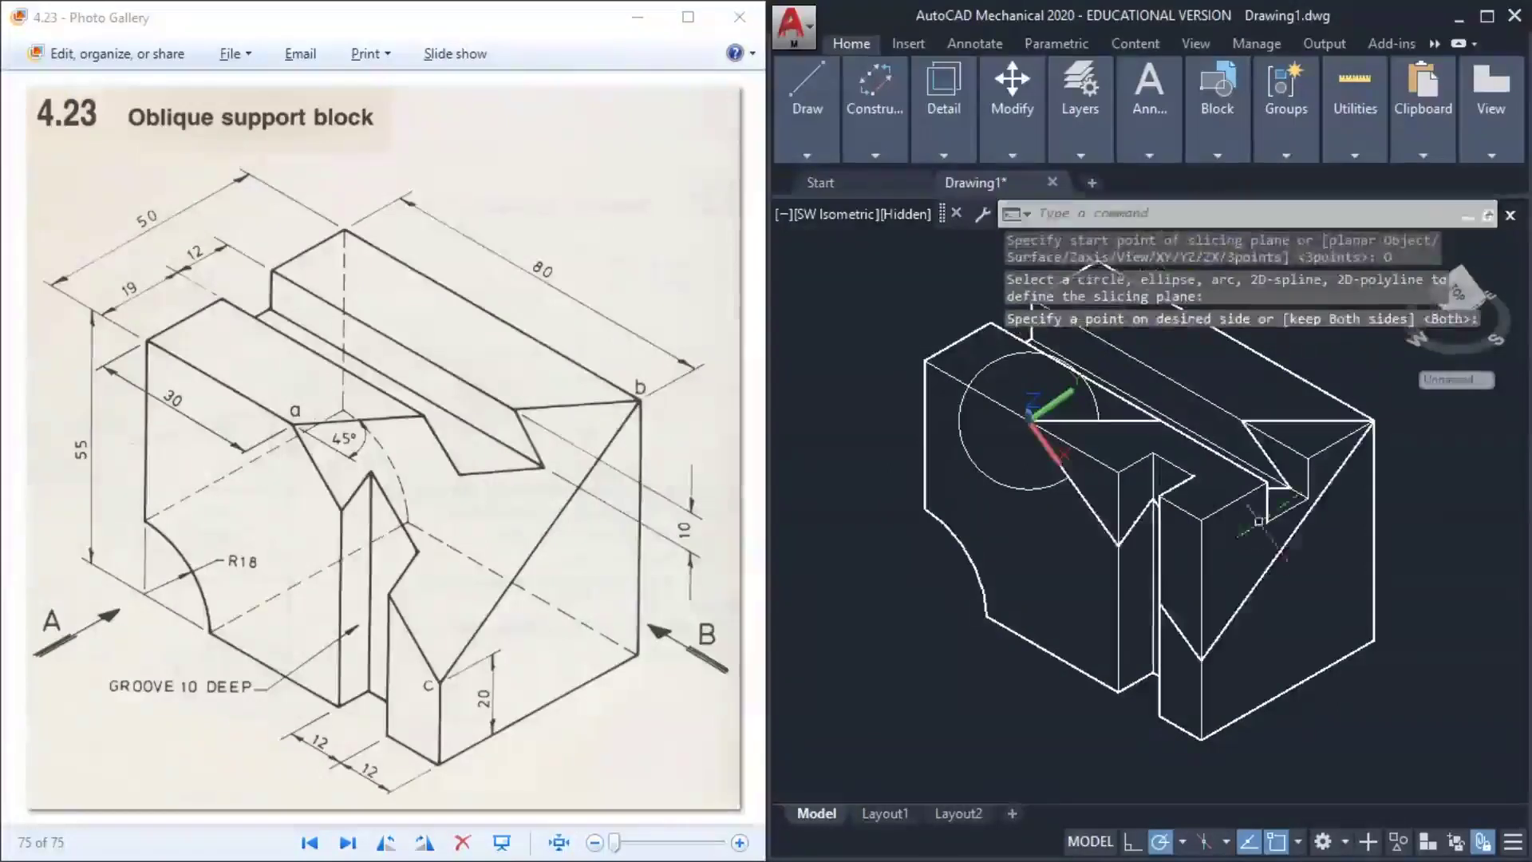
Delete the sliced-off corner piece above the oblique plane
{"action": "left_click", "coordinate": [1200, 524]}
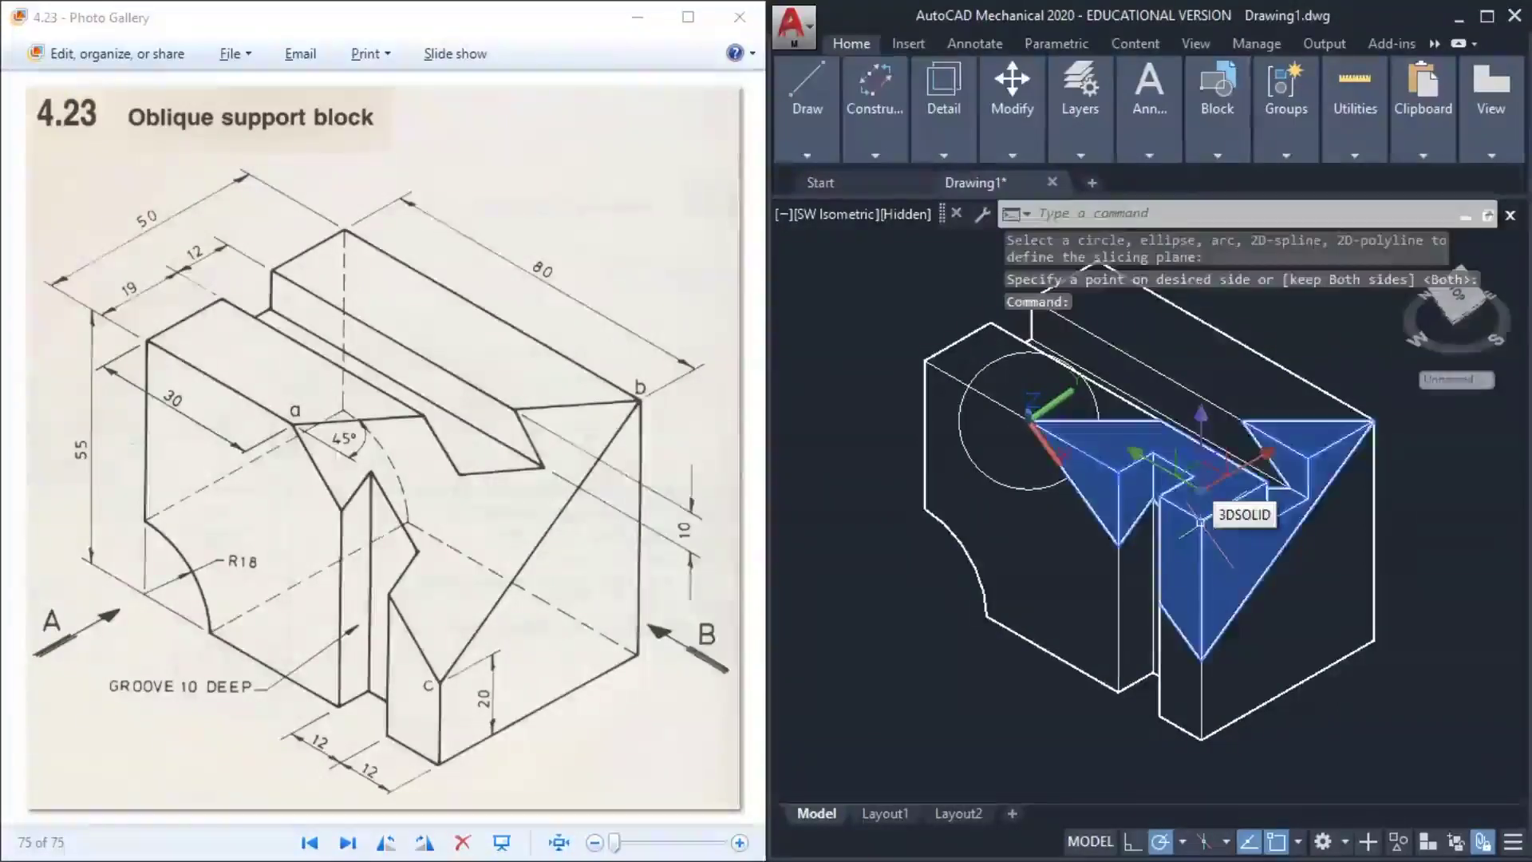
{"action": "key", "text": "Delete"}
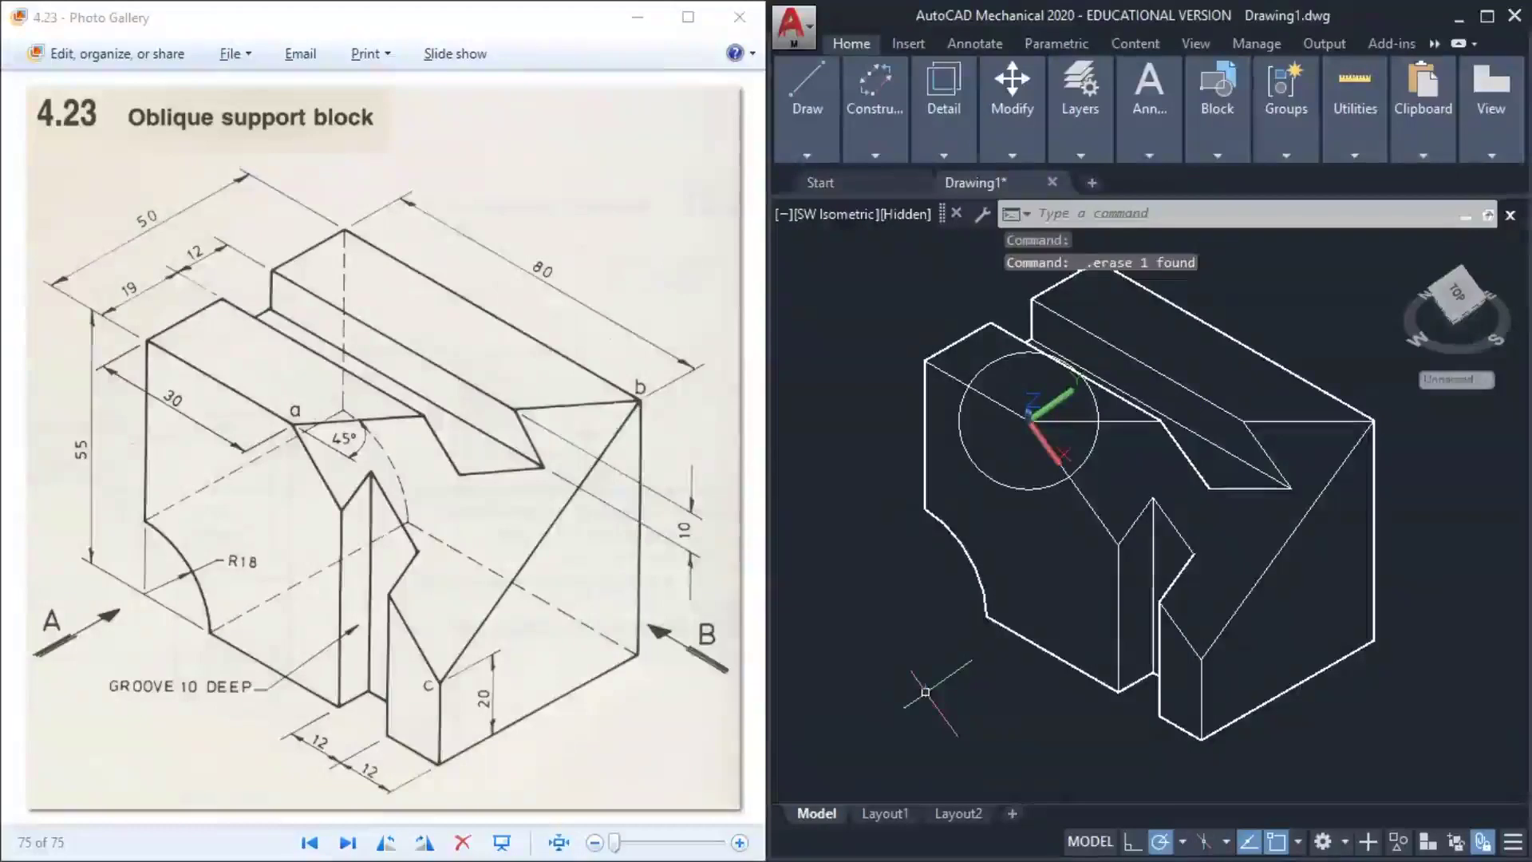
{"action": "type", "text": "h"}
{"action": "key", "text": "BackSpace"}
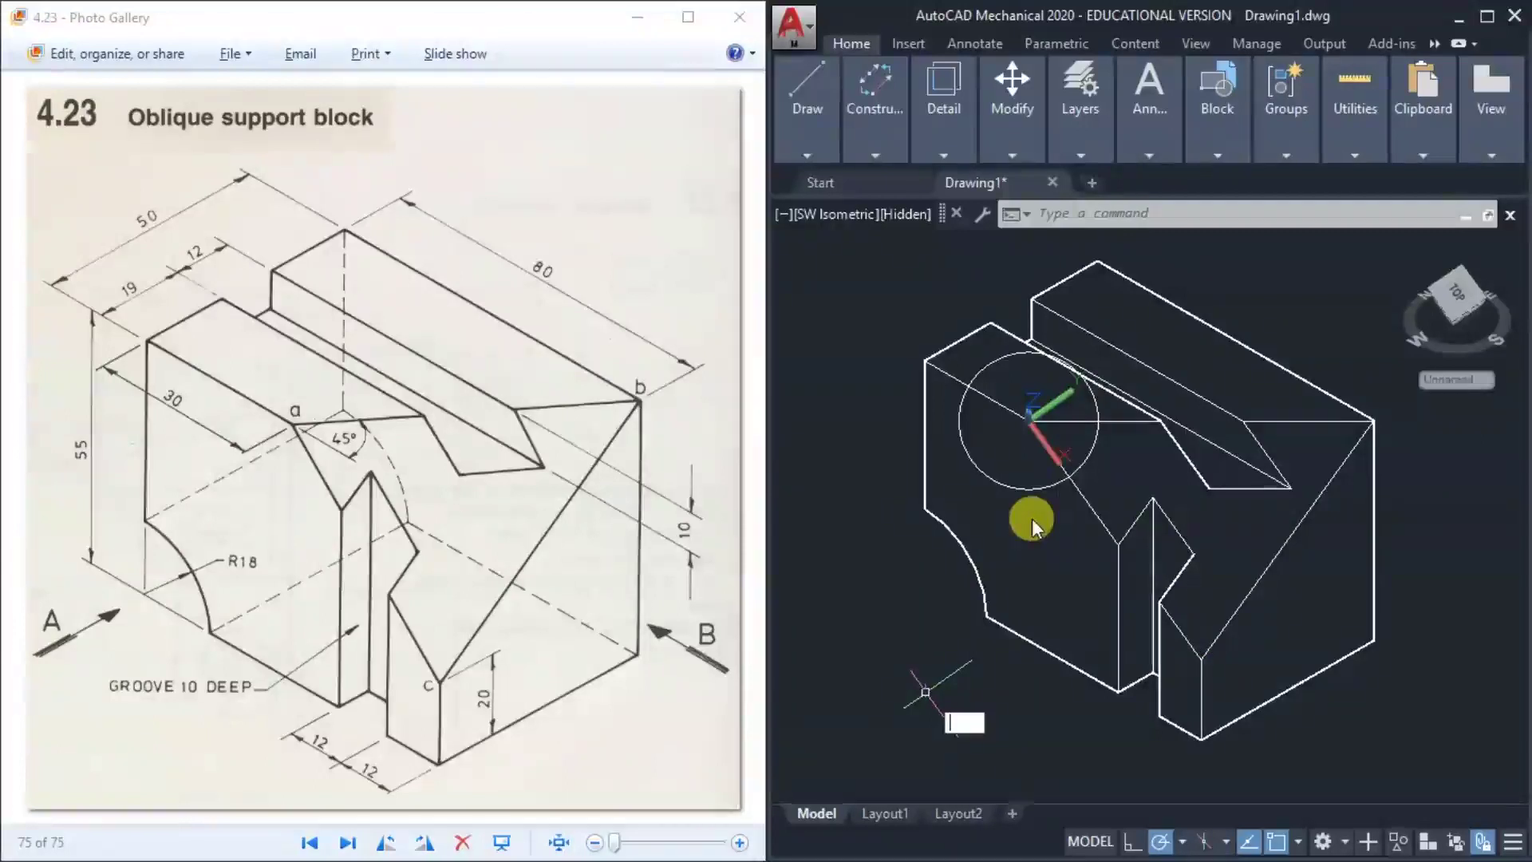
{"action": "type", "text": "H"}
{"action": "key", "text": "Escape"}
Undo the corner deletion, the slice, the circle's move and creation, and the three-point UCS
{"action": "key", "text": "ctrl+z"}
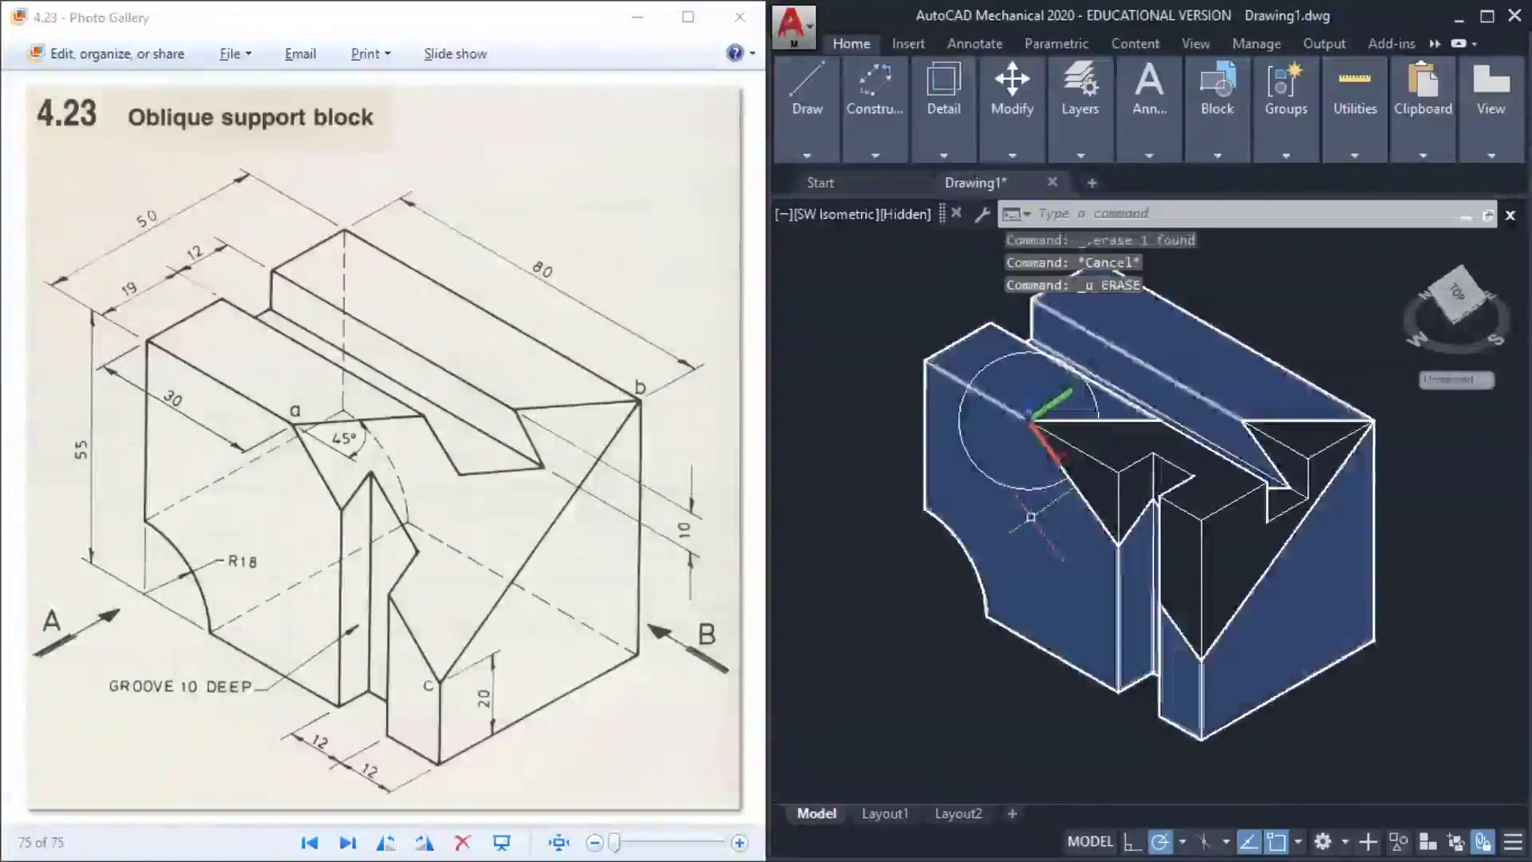
{"action": "key", "text": "ctrl+z"}
{"action": "key", "text": "ctrl+z"}
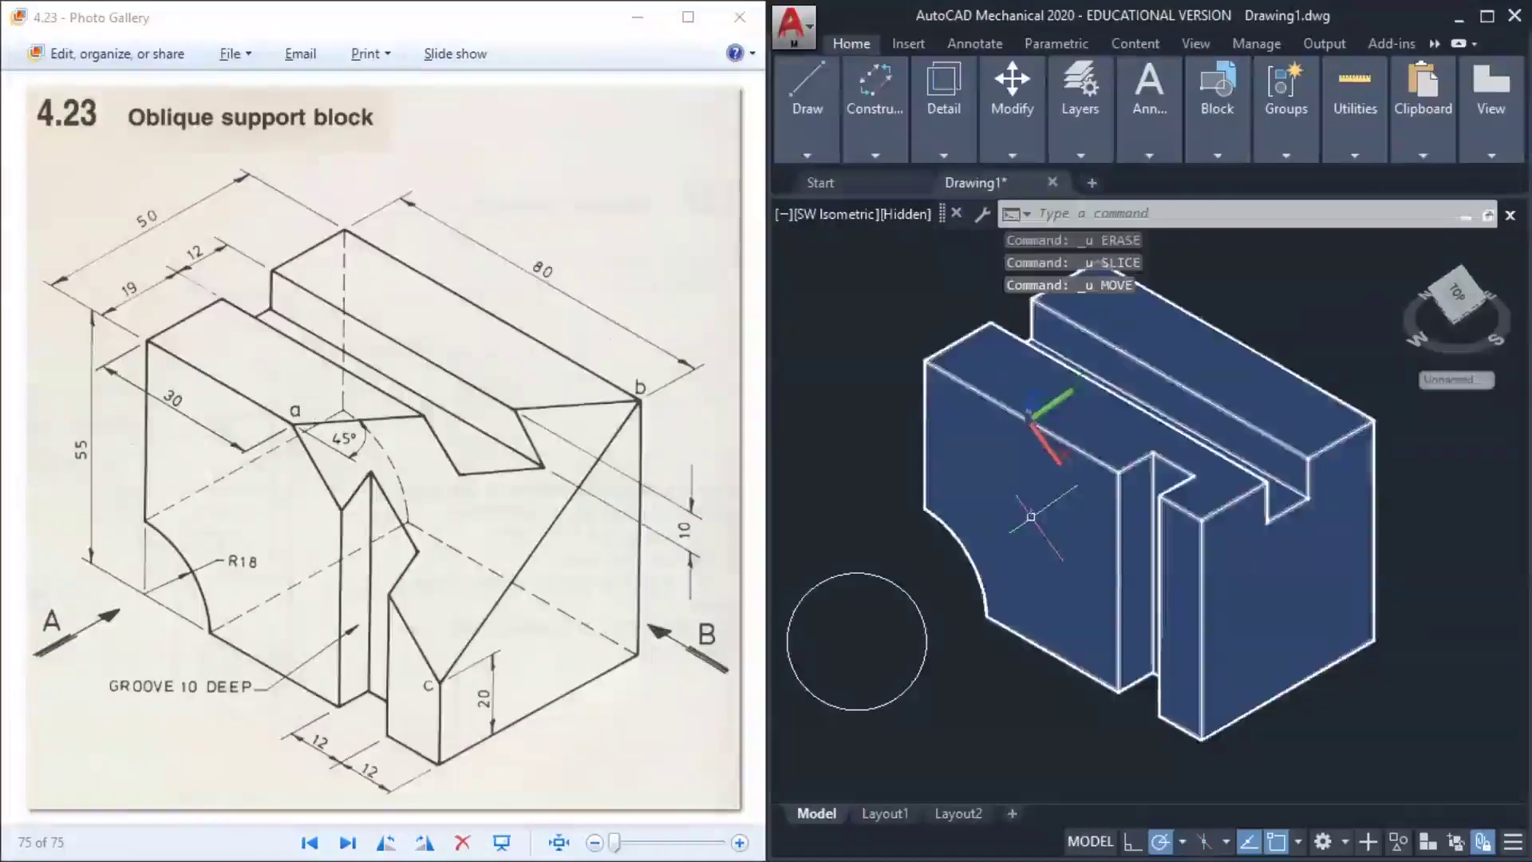
{"action": "key", "text": "ctrl+z"}
{"action": "key", "text": "ctrl+z"}
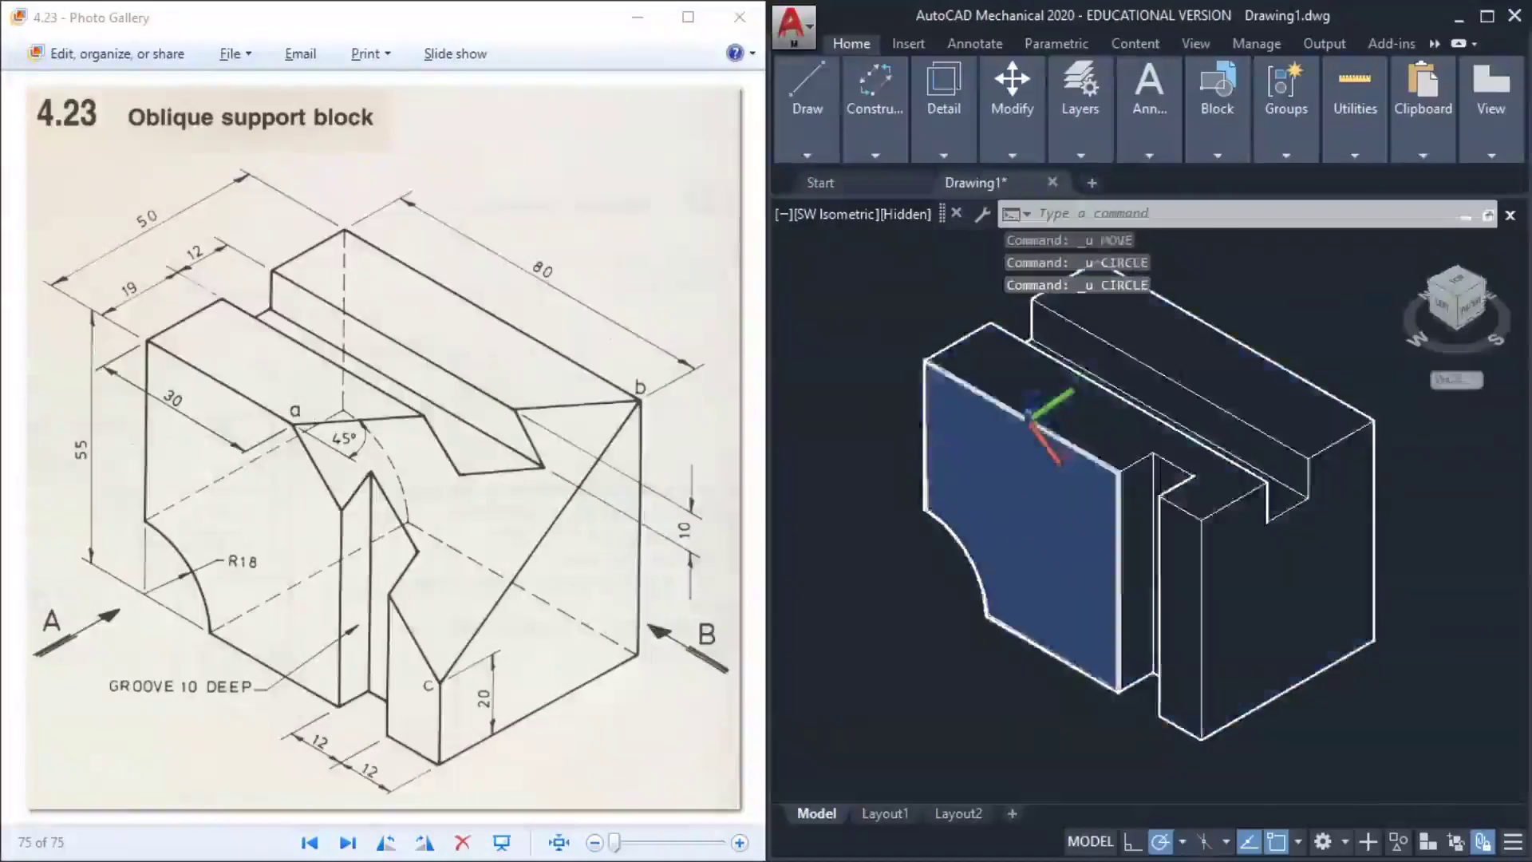
{"action": "key", "text": "ctrl+z"}
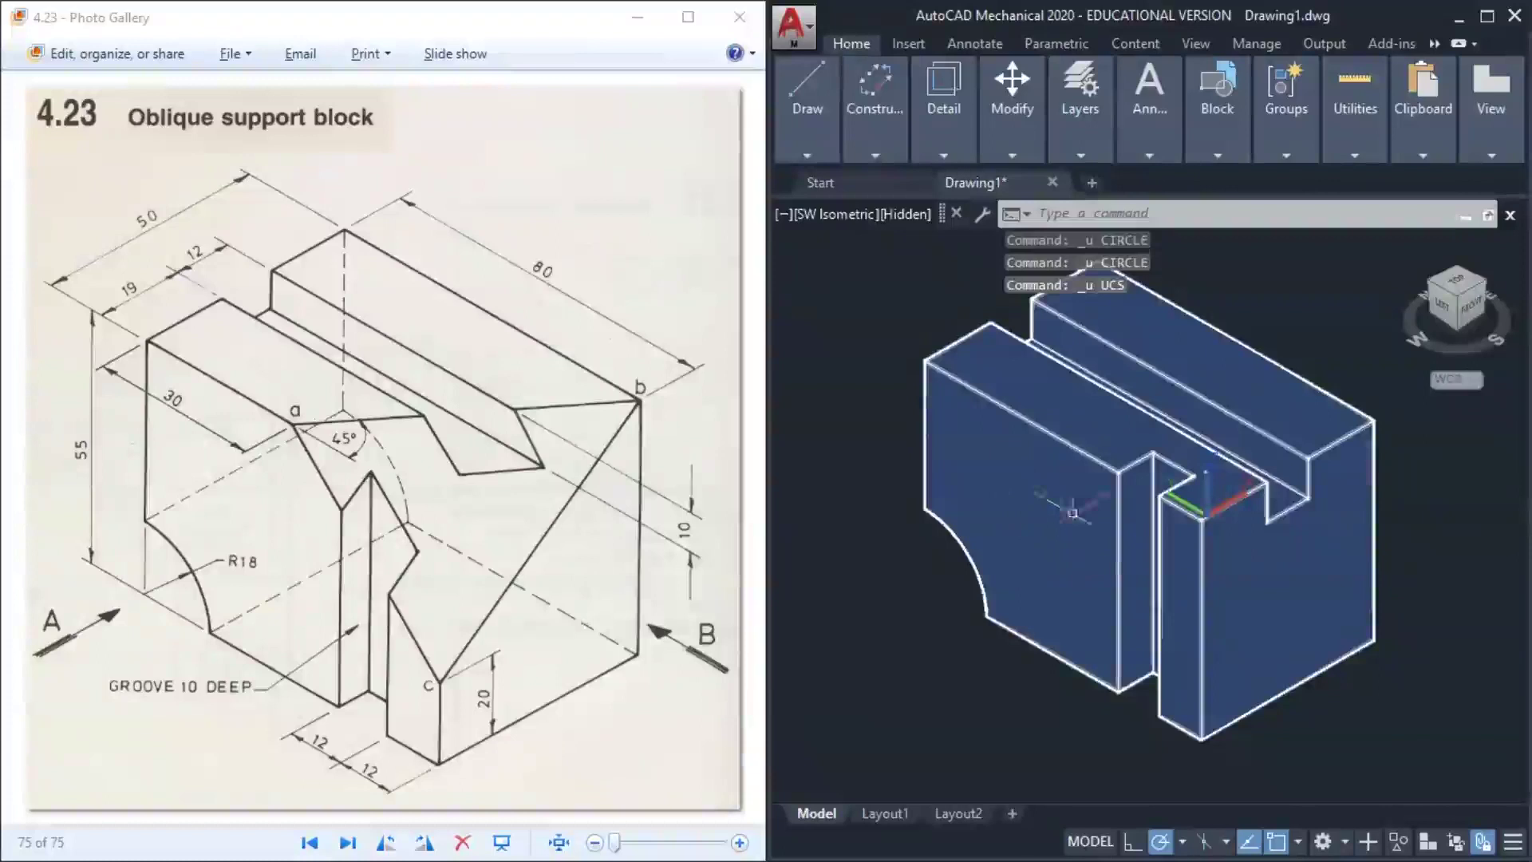
{"action": "key", "text": "Escape"}
{"action": "key", "text": "Escape"}
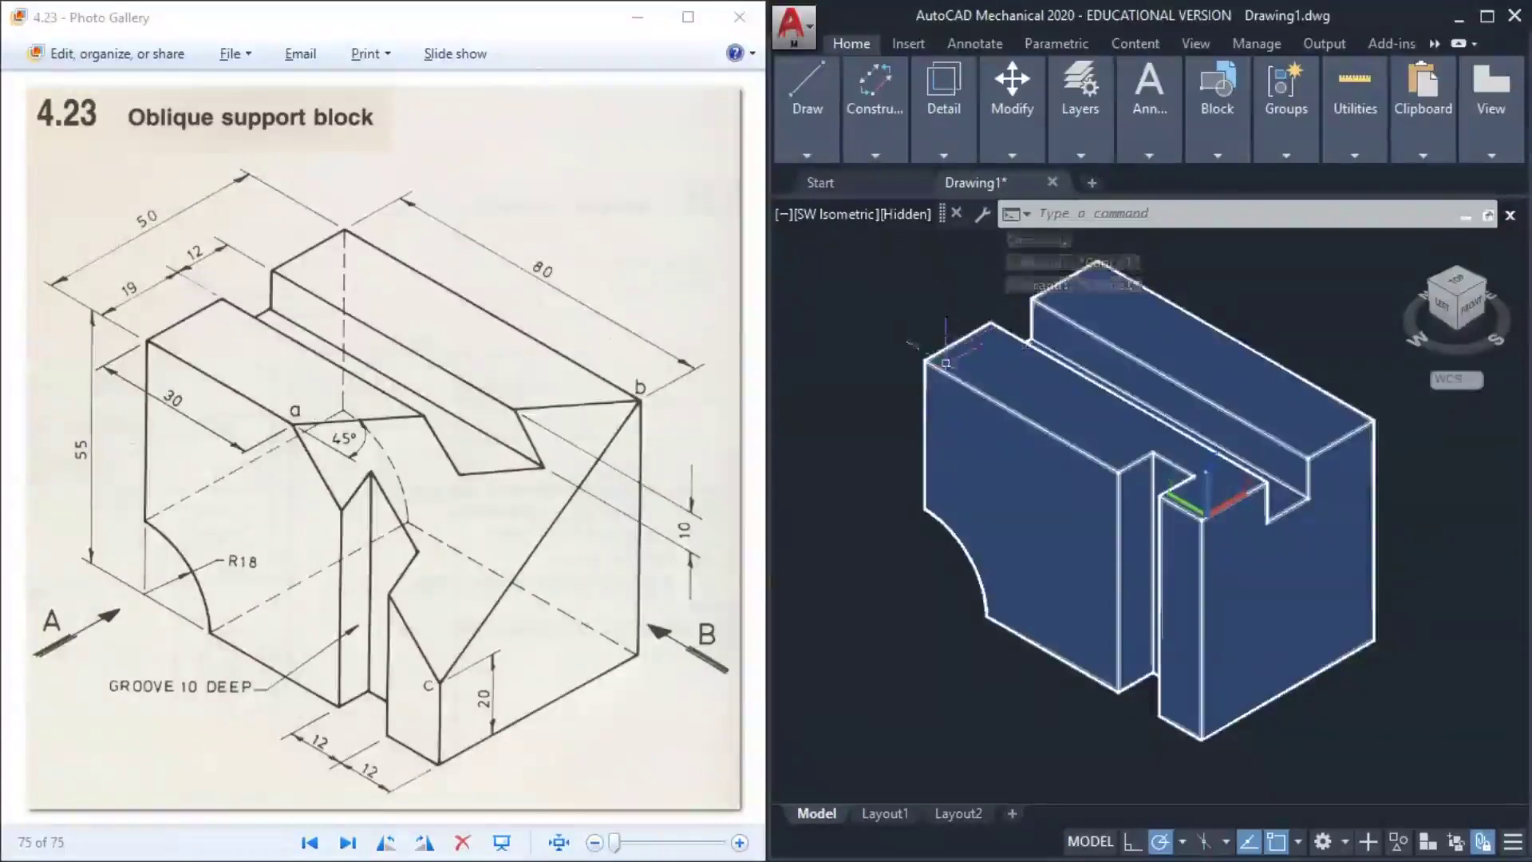
Highlight the construction lines locating points a and c on the block's edges, and clear the selection
{"action": "left_click", "coordinate": [891, 331]}
{"action": "left_click", "coordinate": [1076, 467]}
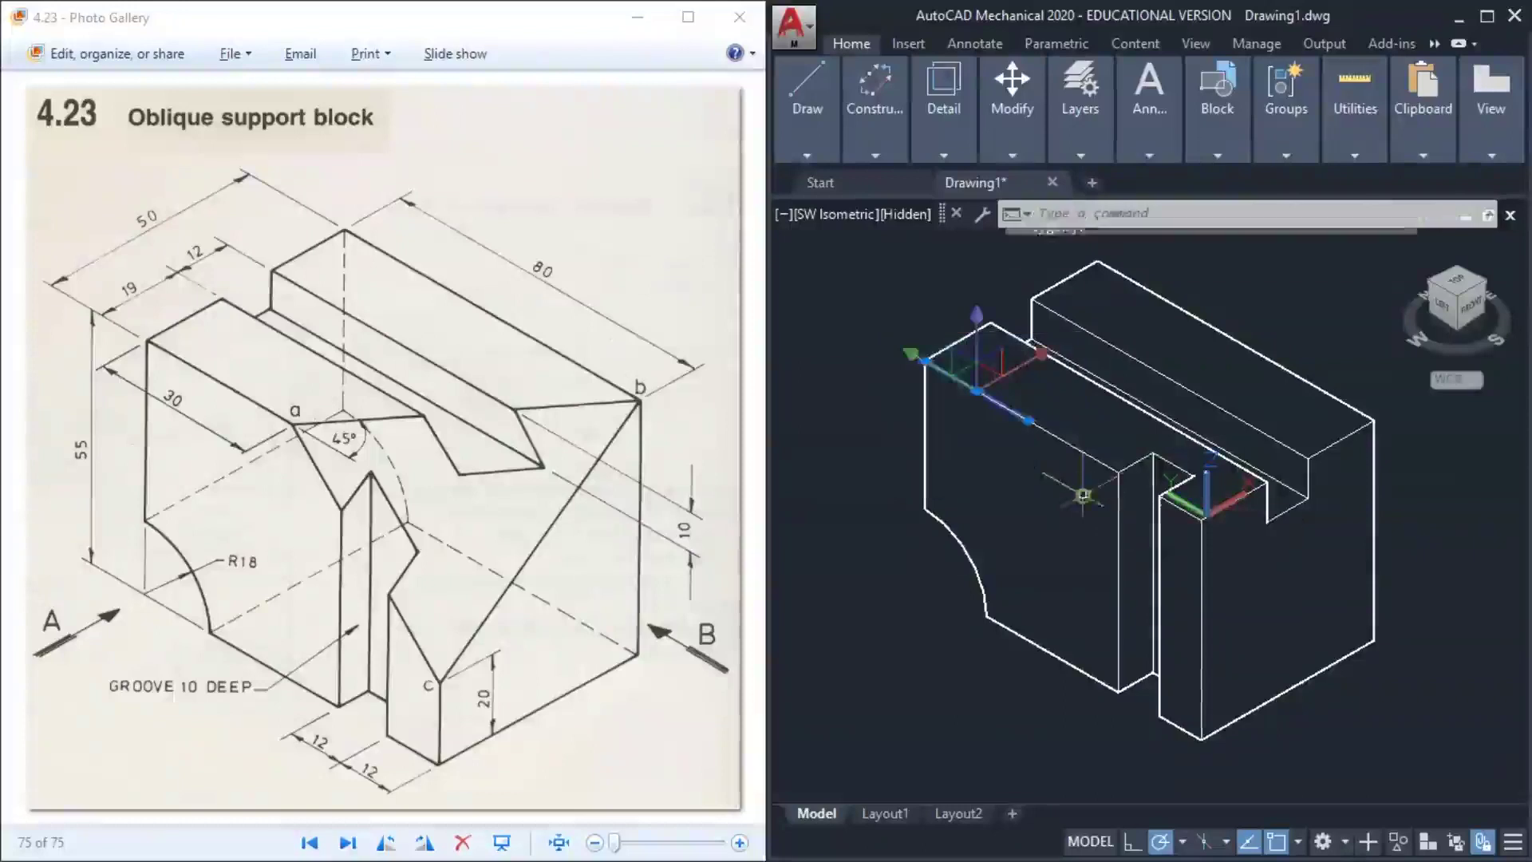
{"action": "left_click", "coordinate": [1108, 780]}
{"action": "left_click", "coordinate": [1363, 592]}
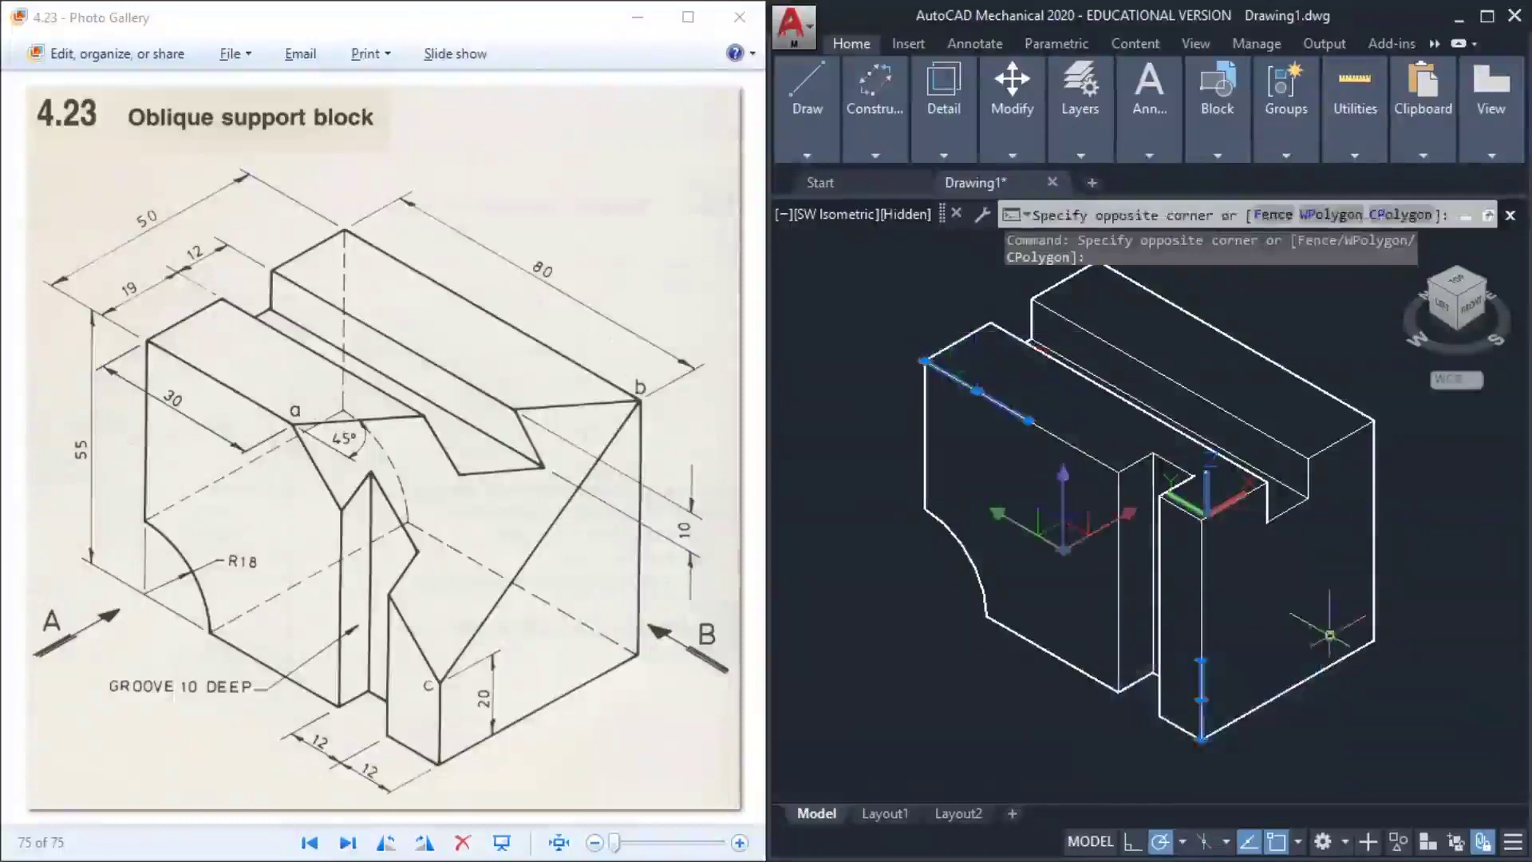
{"action": "key", "text": "Escape"}
{"action": "key", "text": "Escape"}
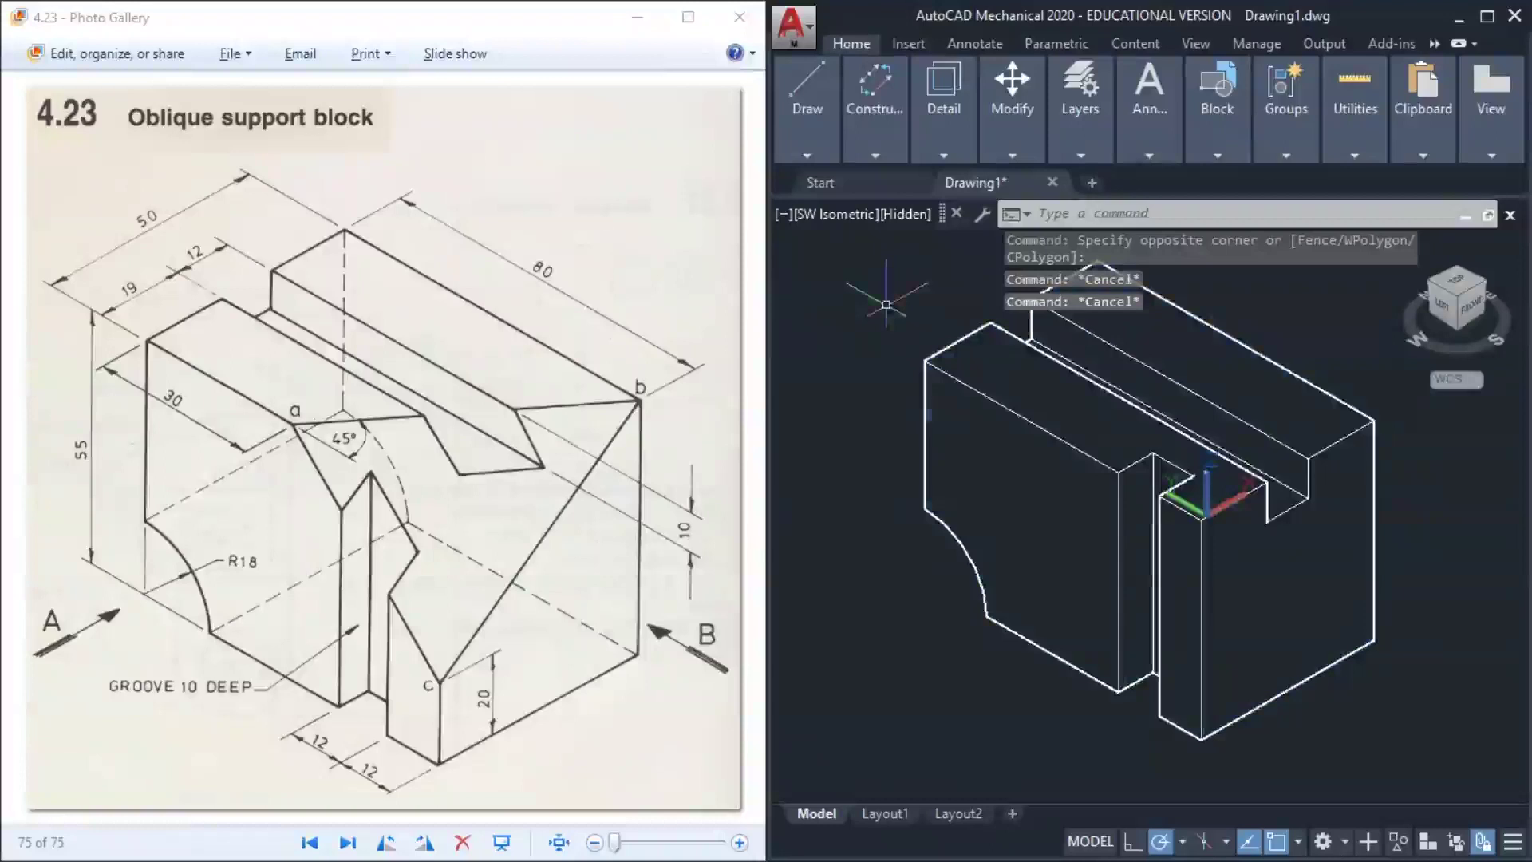
Start a three-point slice of the grooved block and turn off the Midpoint and Center object snaps
{"action": "type", "text": "SLICE"}
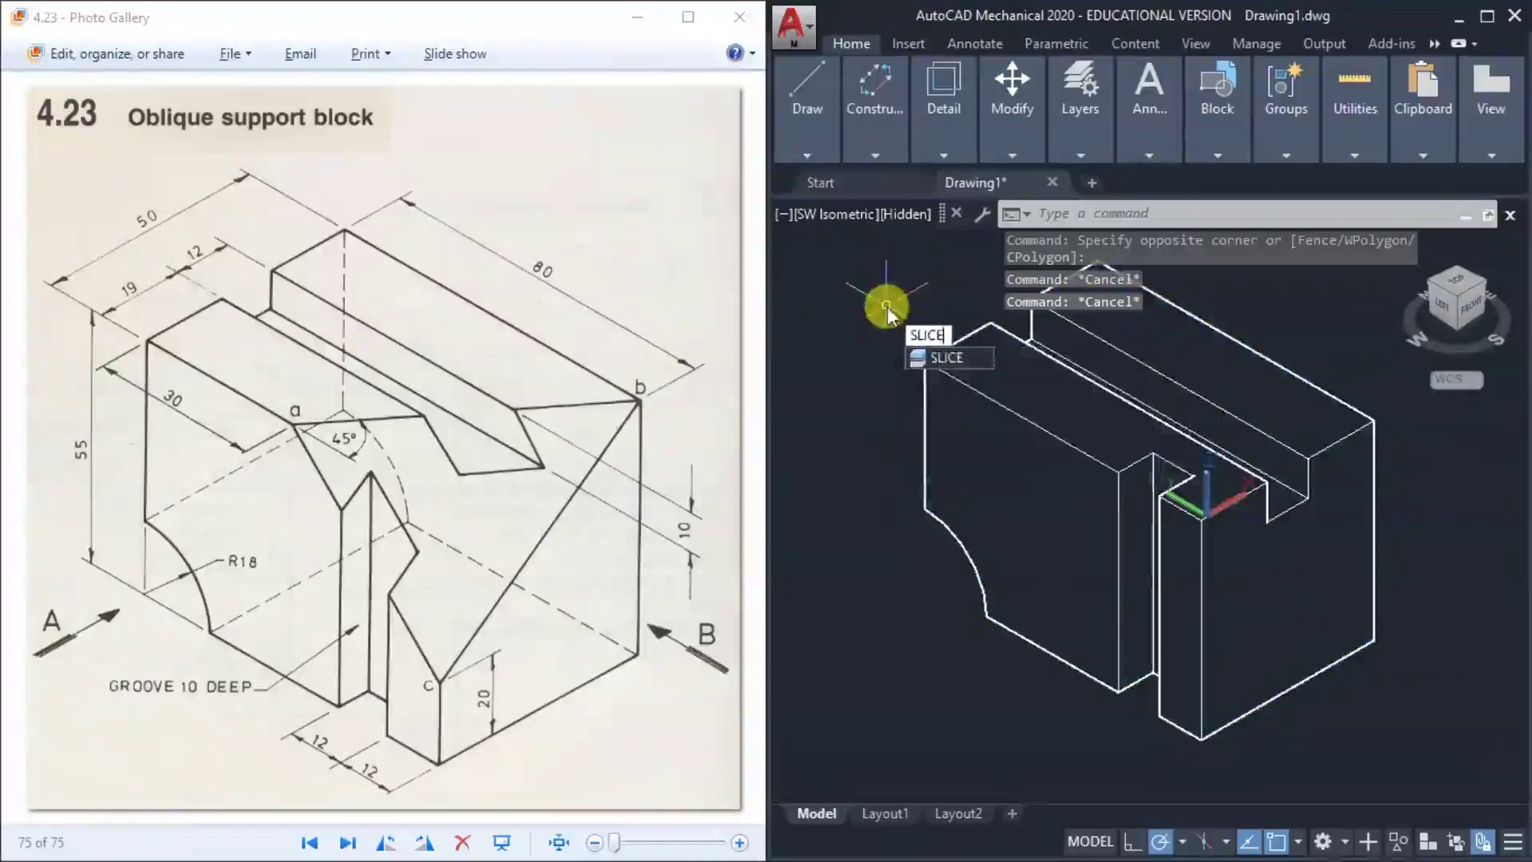
{"action": "key", "text": "Return"}
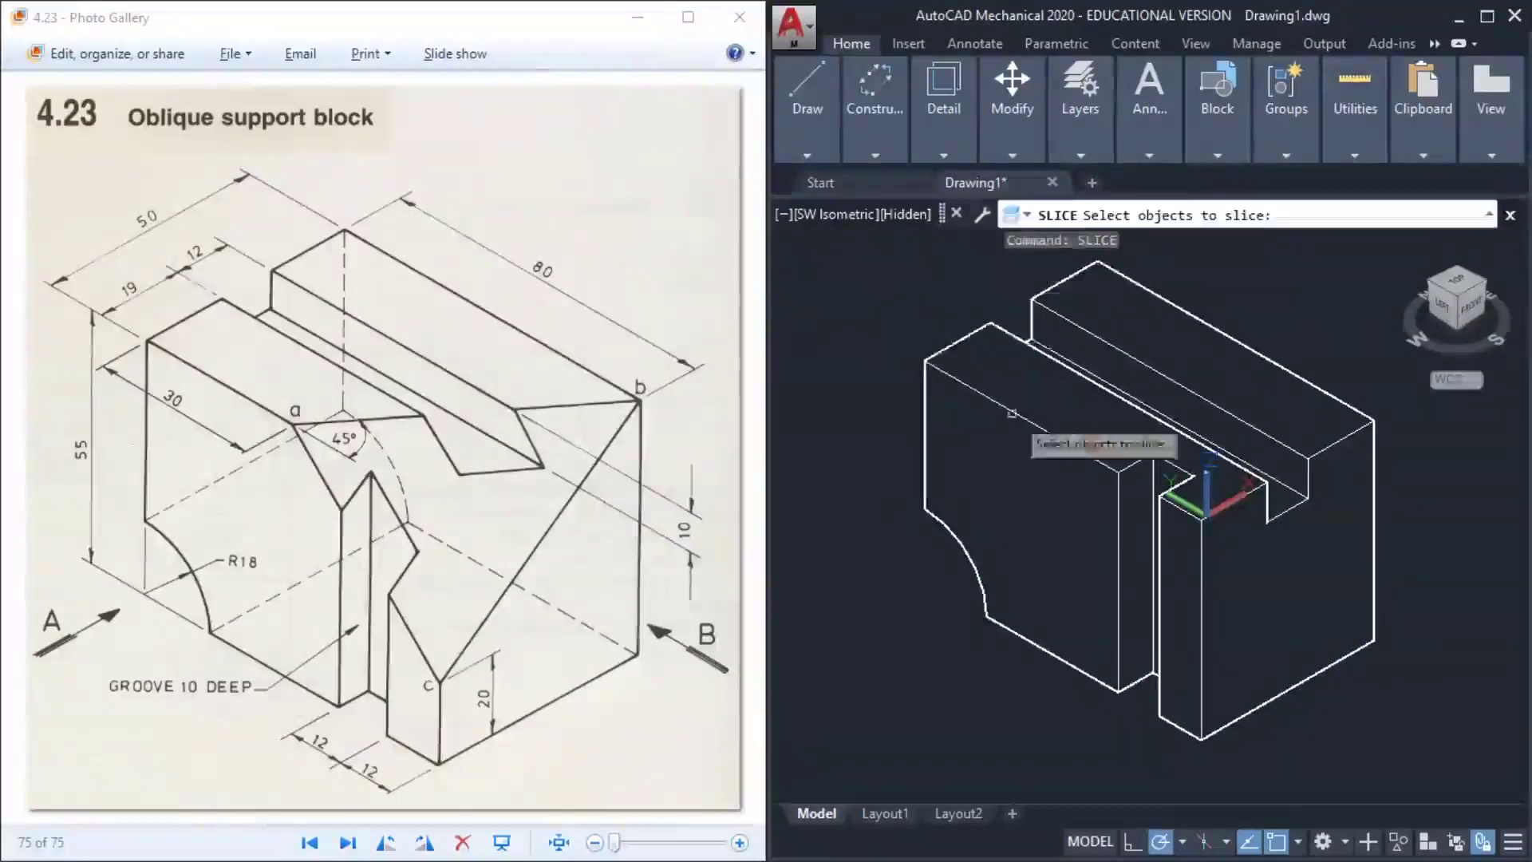
{"action": "left_click", "coordinate": [1065, 440]}
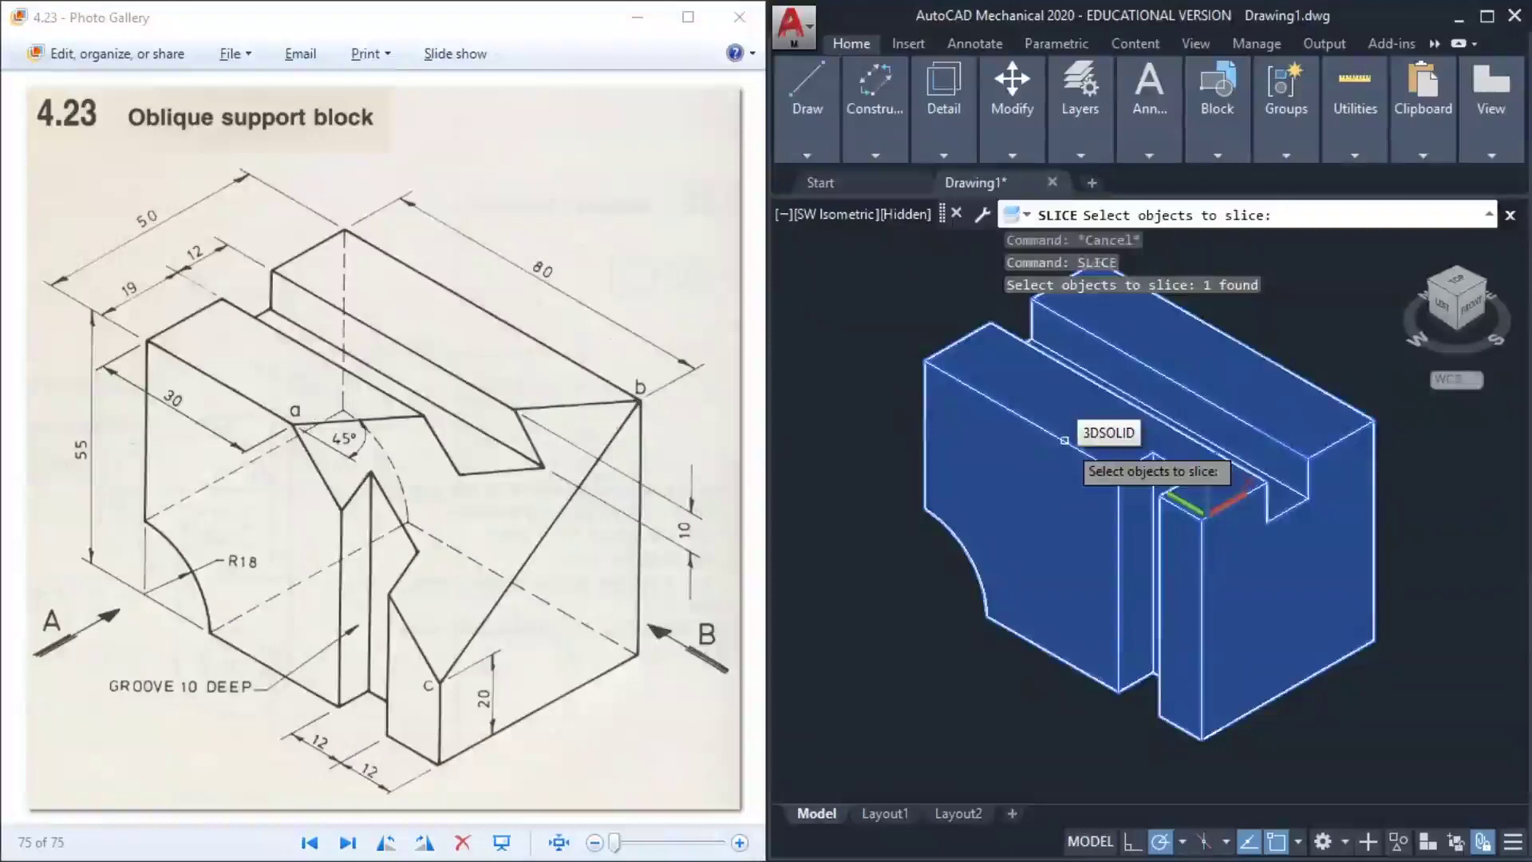
{"action": "key", "text": "Return"}
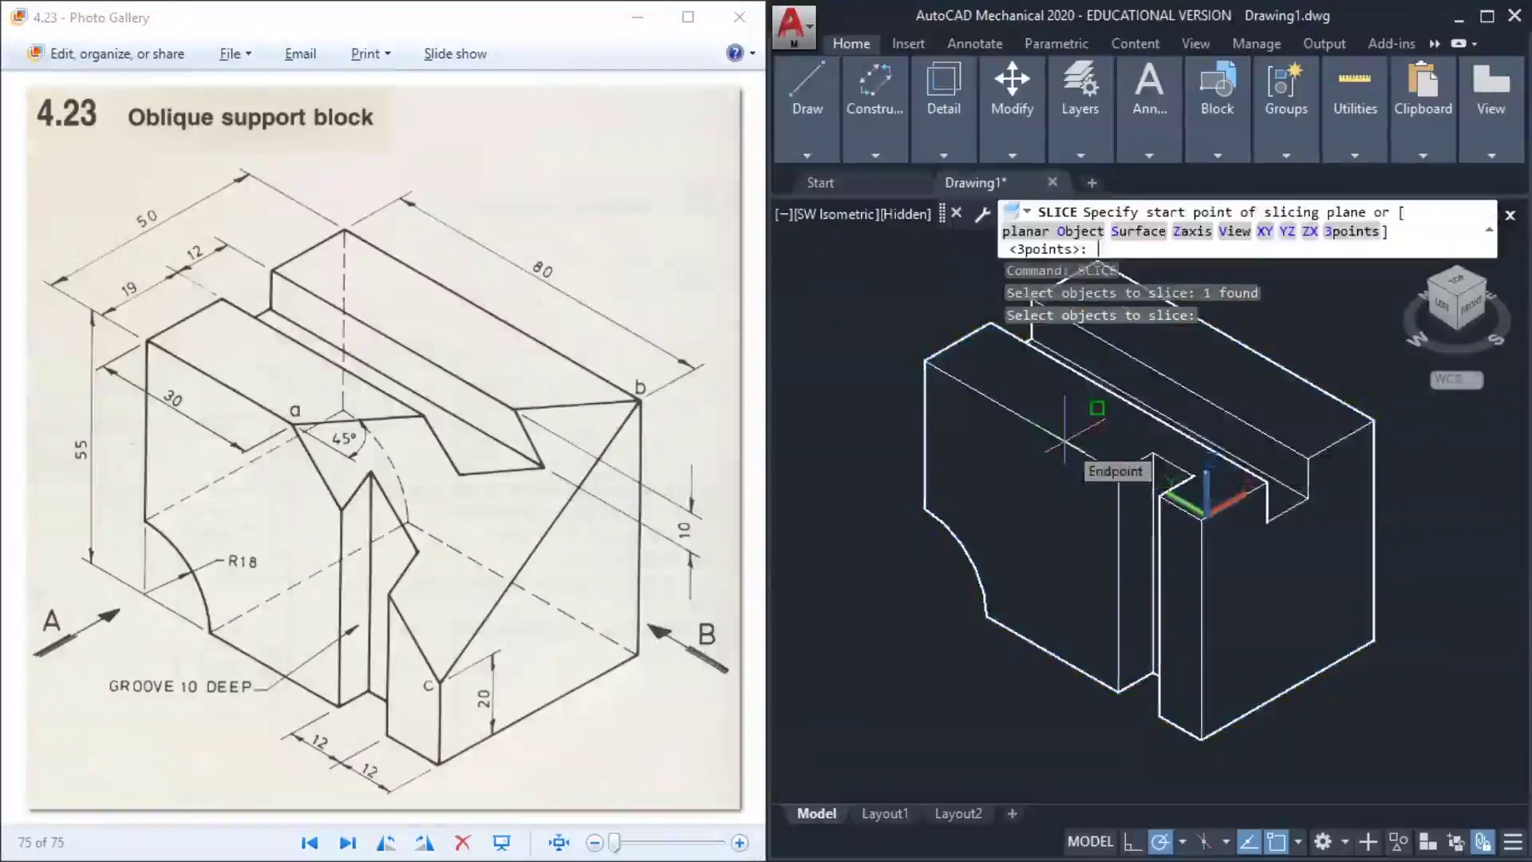
{"action": "left_click", "coordinate": [1348, 231]}
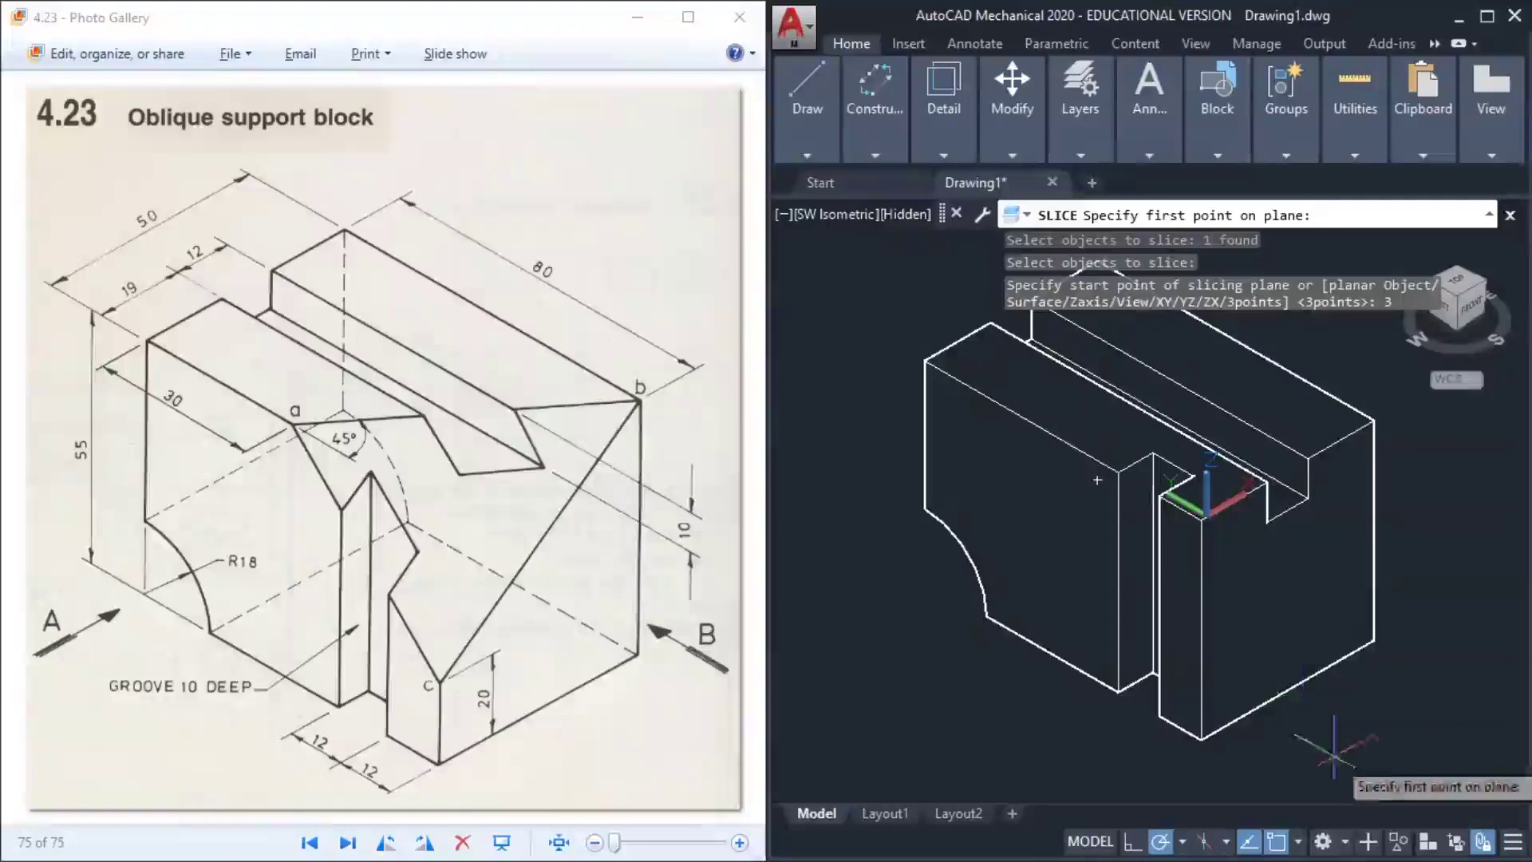
{"action": "left_click", "coordinate": [1299, 841]}
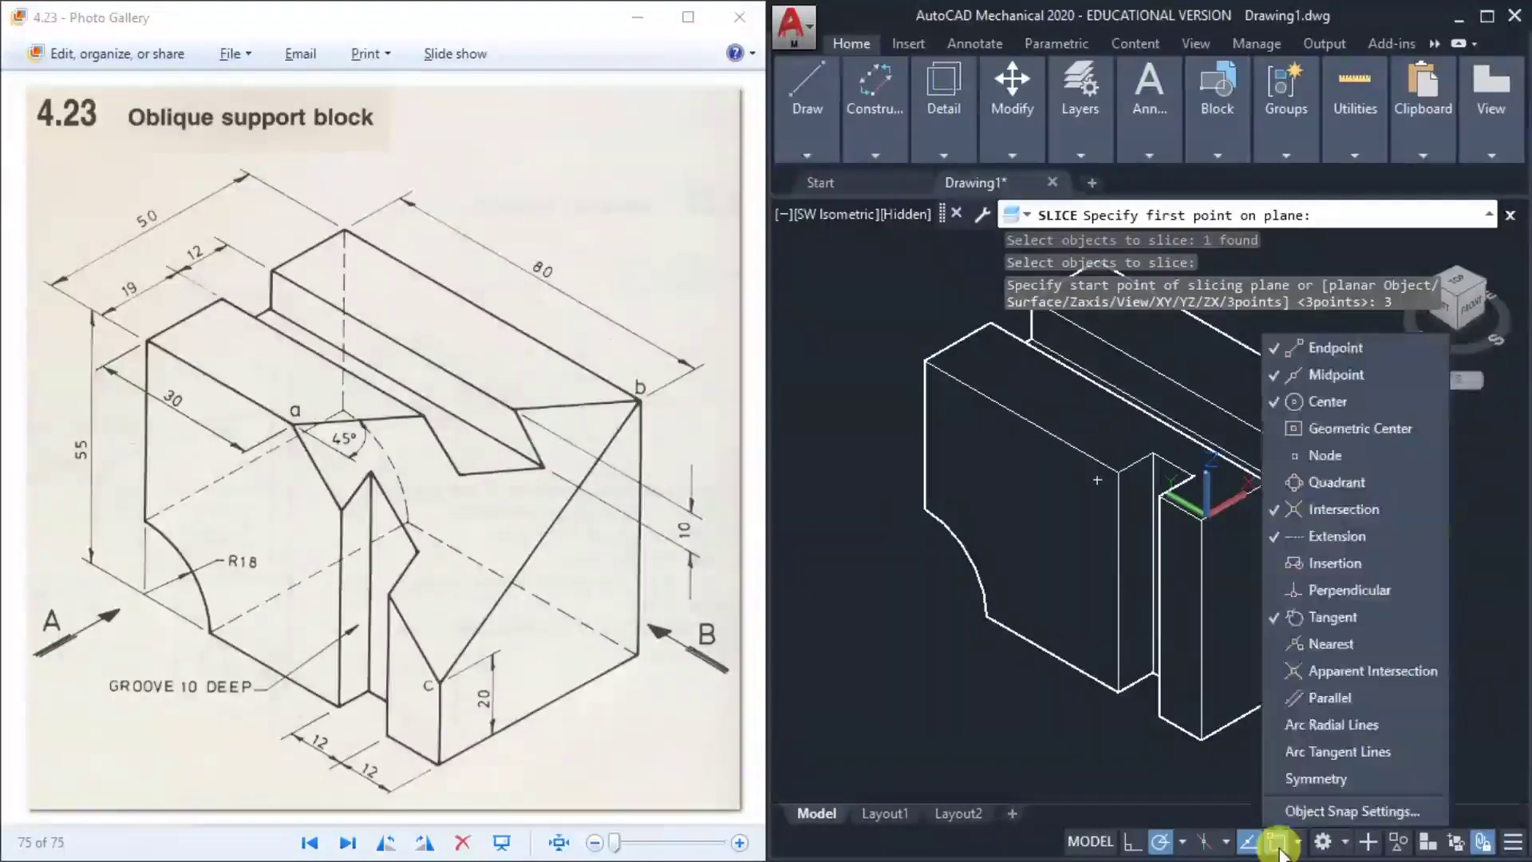
{"action": "left_click", "coordinate": [1336, 371]}
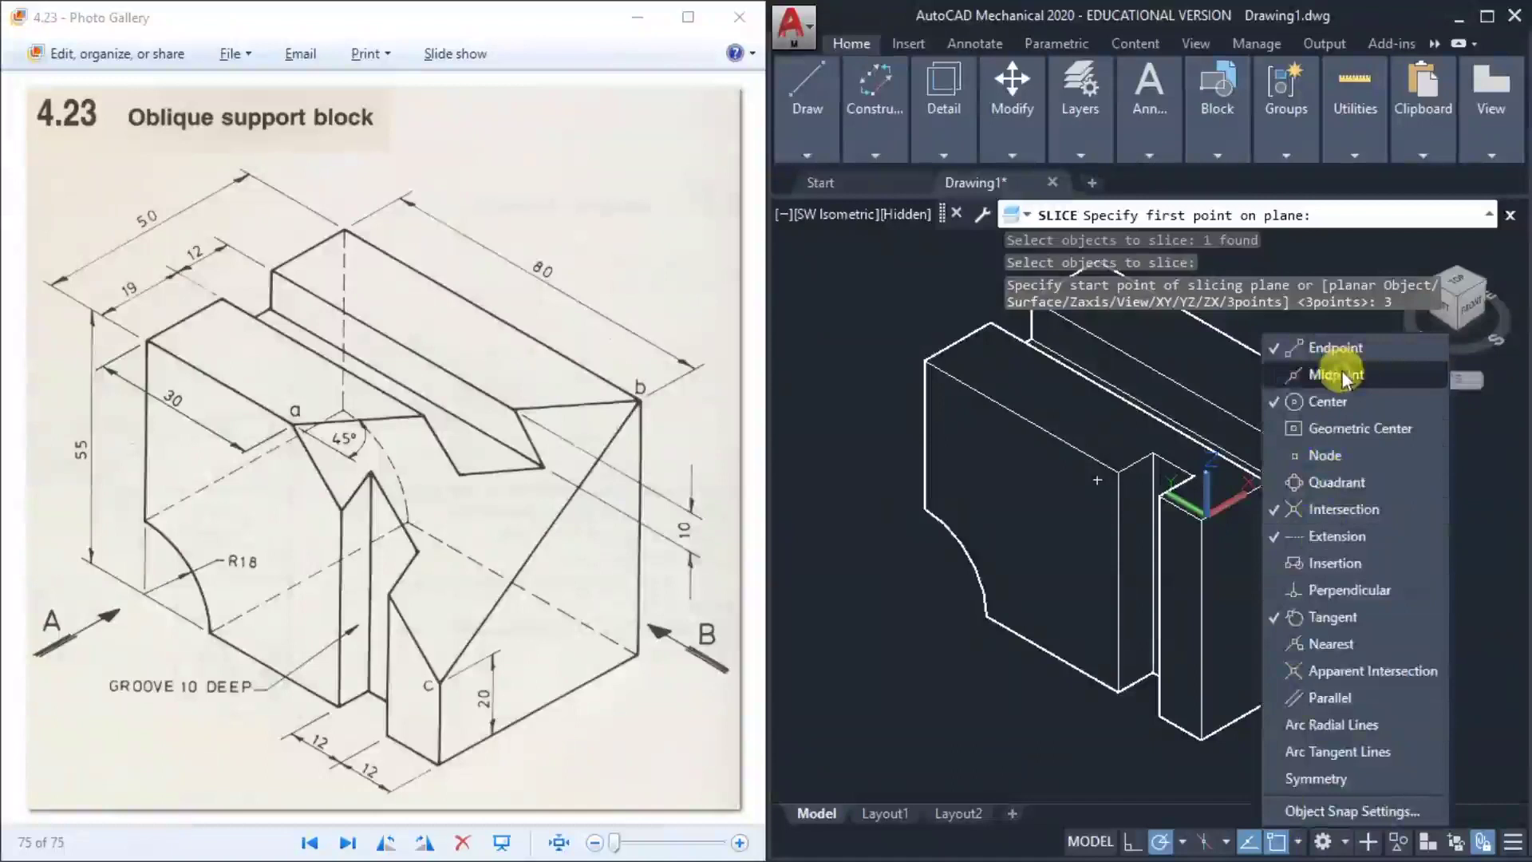
{"action": "left_click", "coordinate": [1338, 397]}
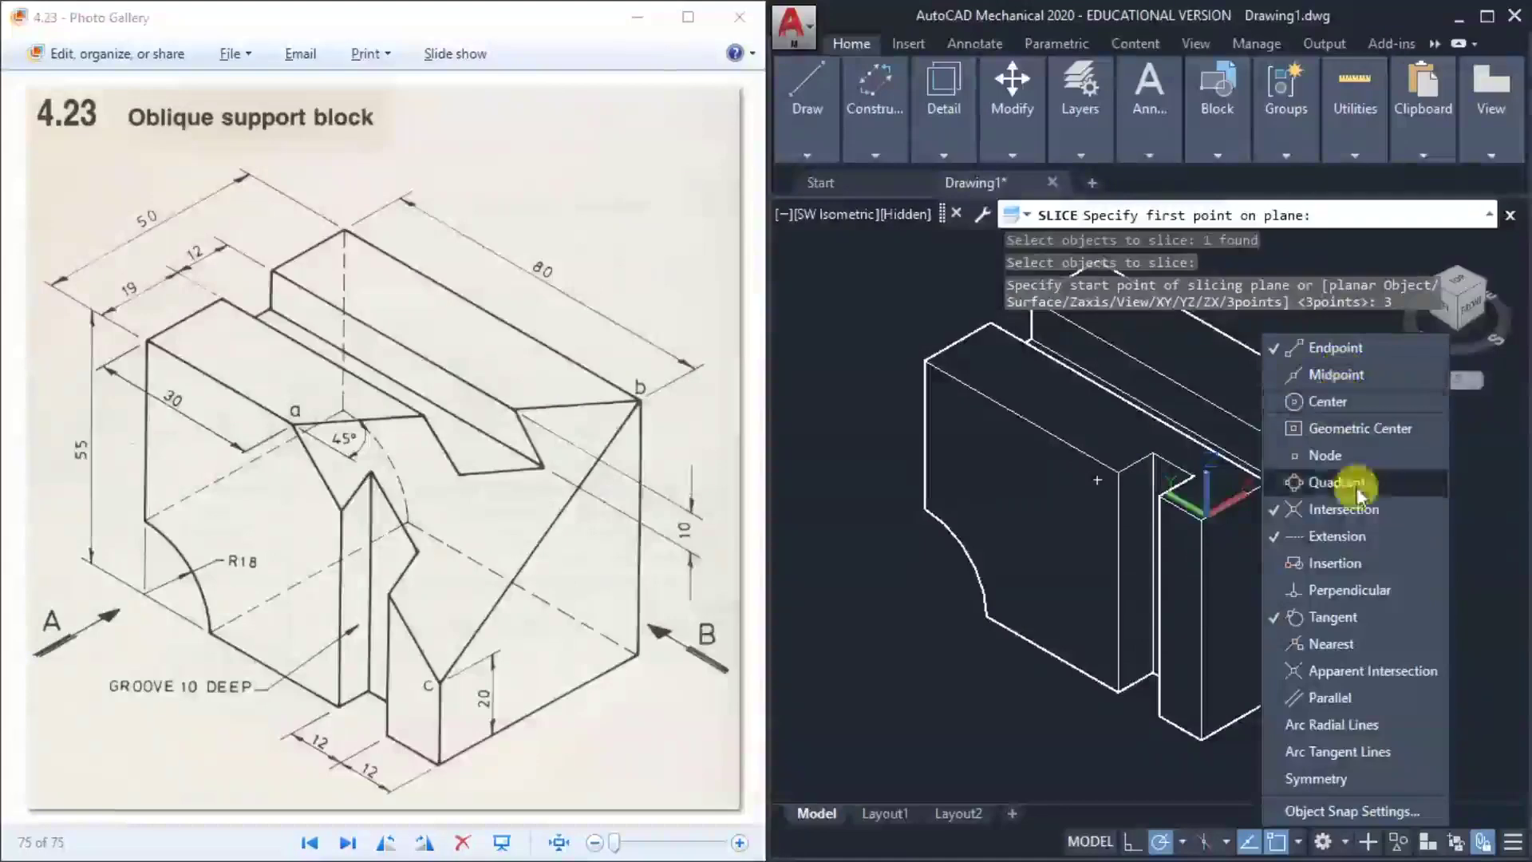
{"action": "left_click", "coordinate": [1042, 706]}
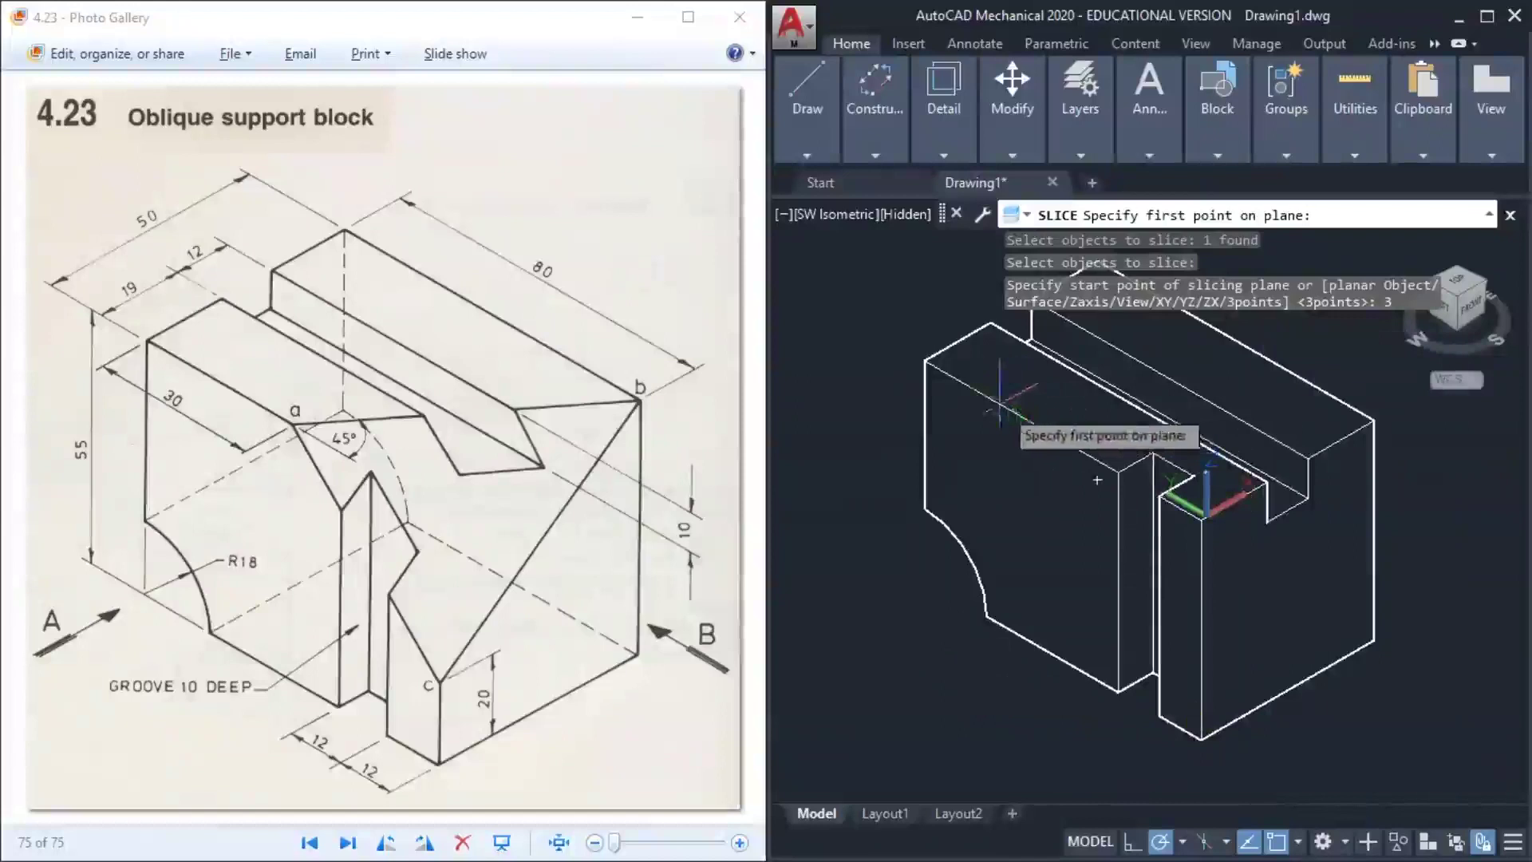
Slice the block through points a, c and b keeping both sides, and delete the cut-off corner piece
{"action": "left_click", "coordinate": [1028, 421]}
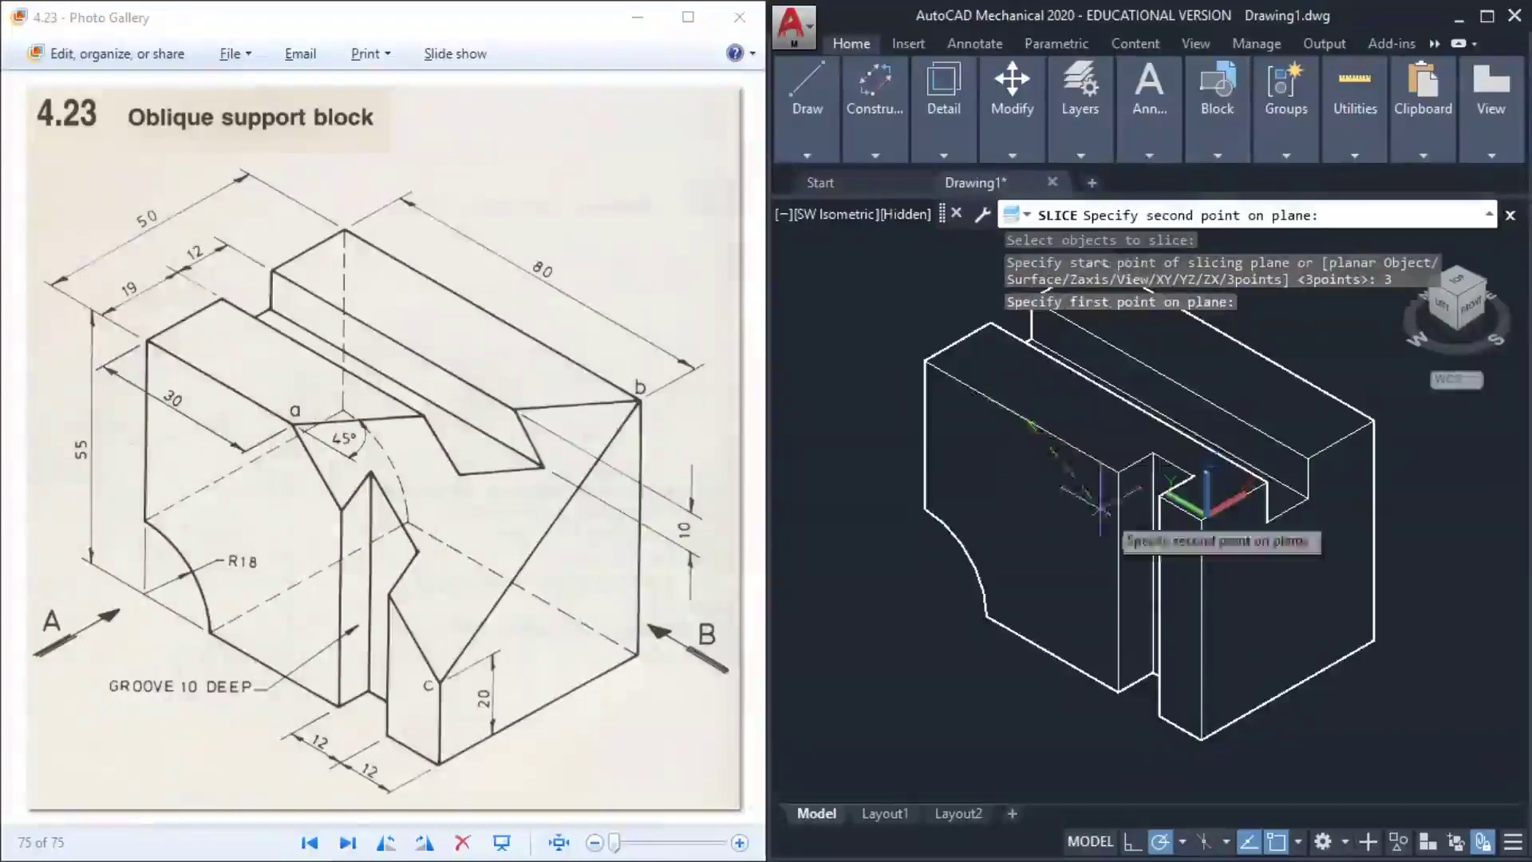
{"action": "left_click", "coordinate": [1203, 653]}
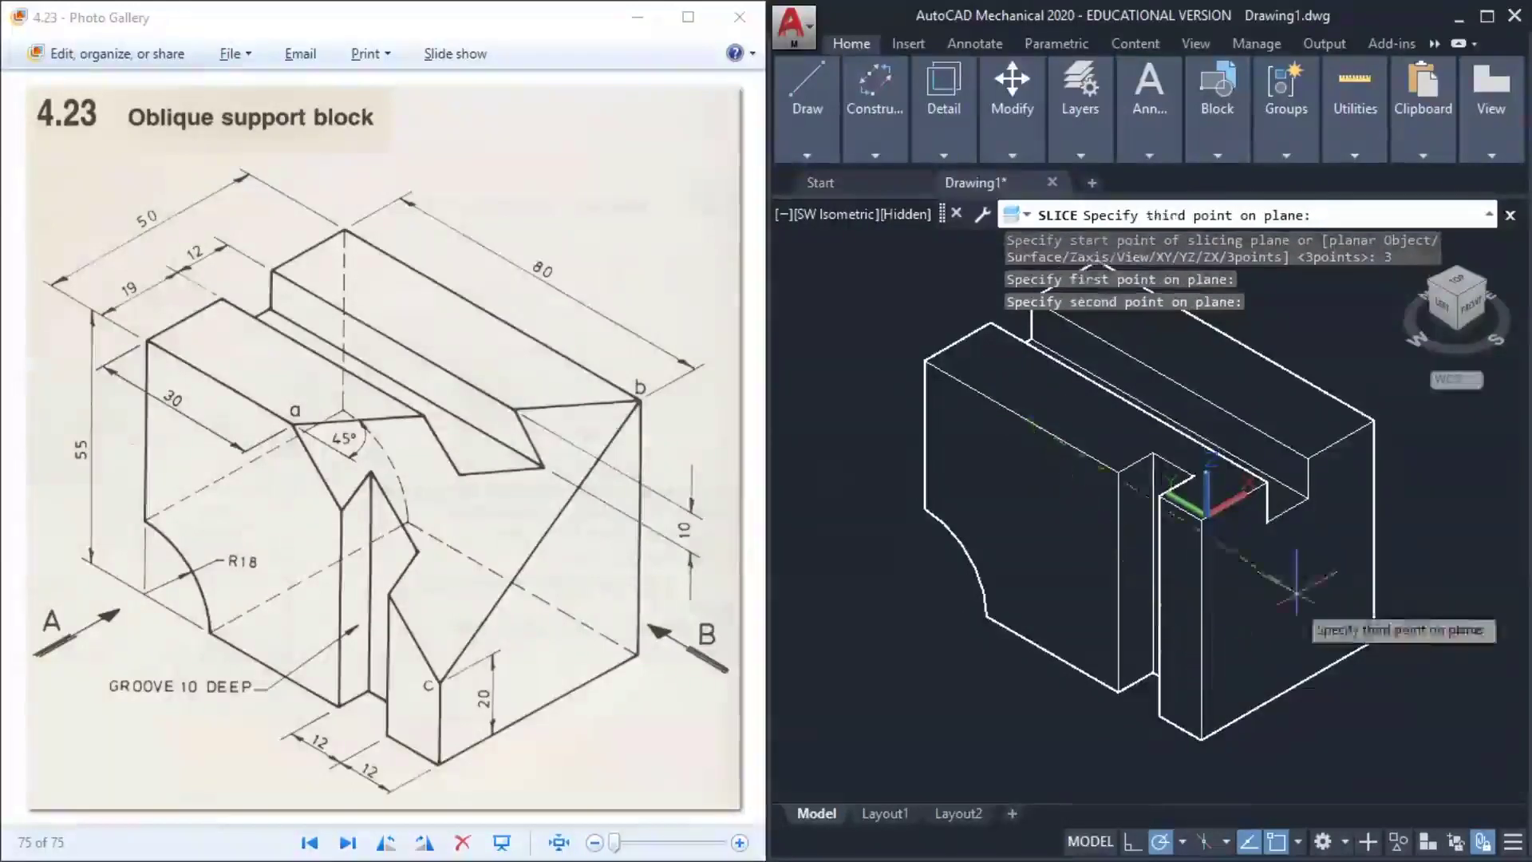
{"action": "left_click", "coordinate": [1374, 423]}
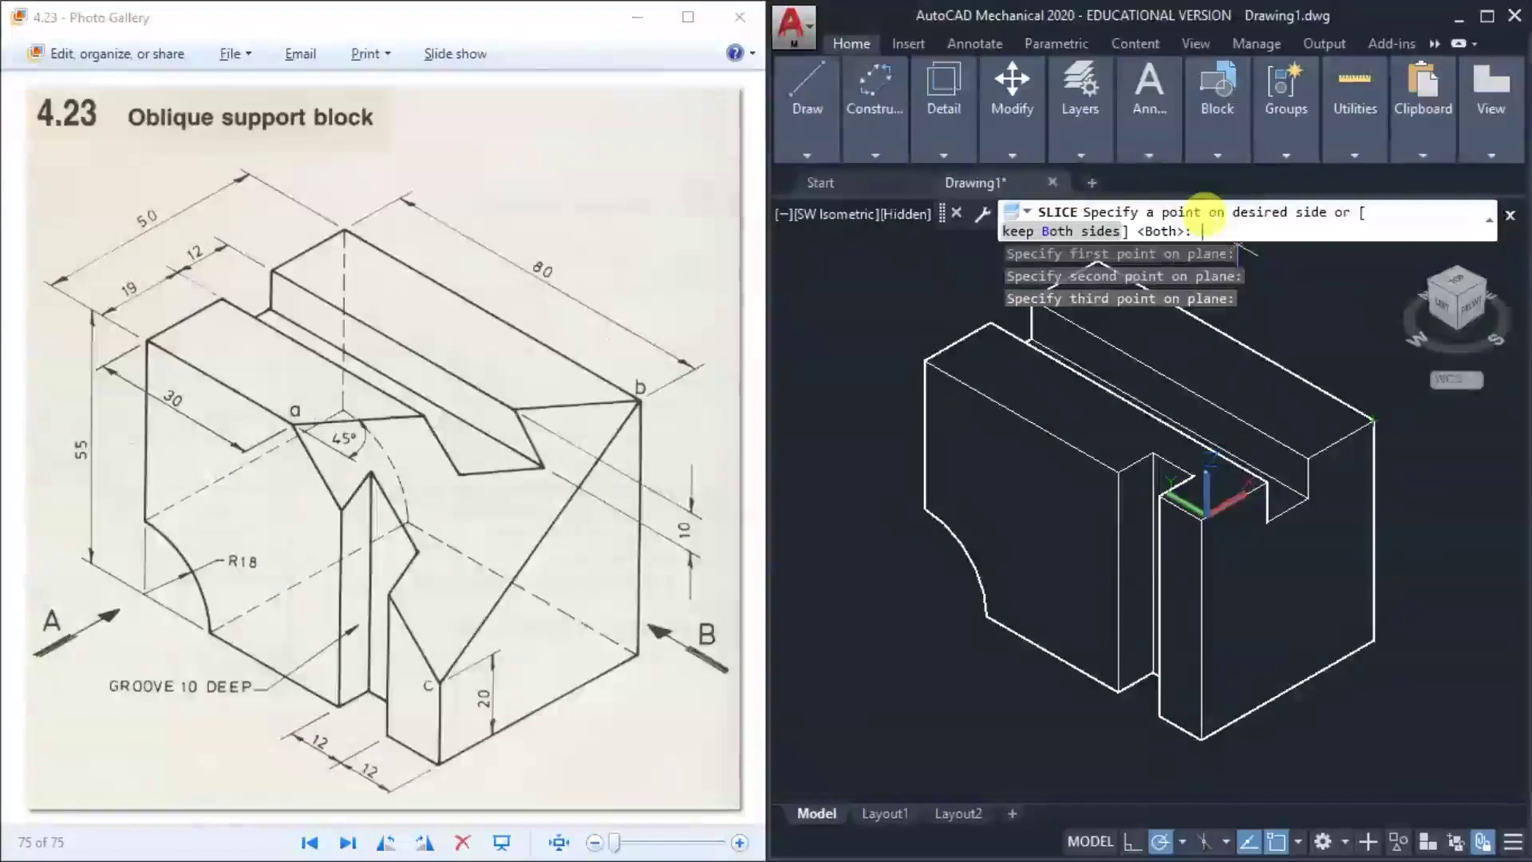
{"action": "key", "text": "Return"}
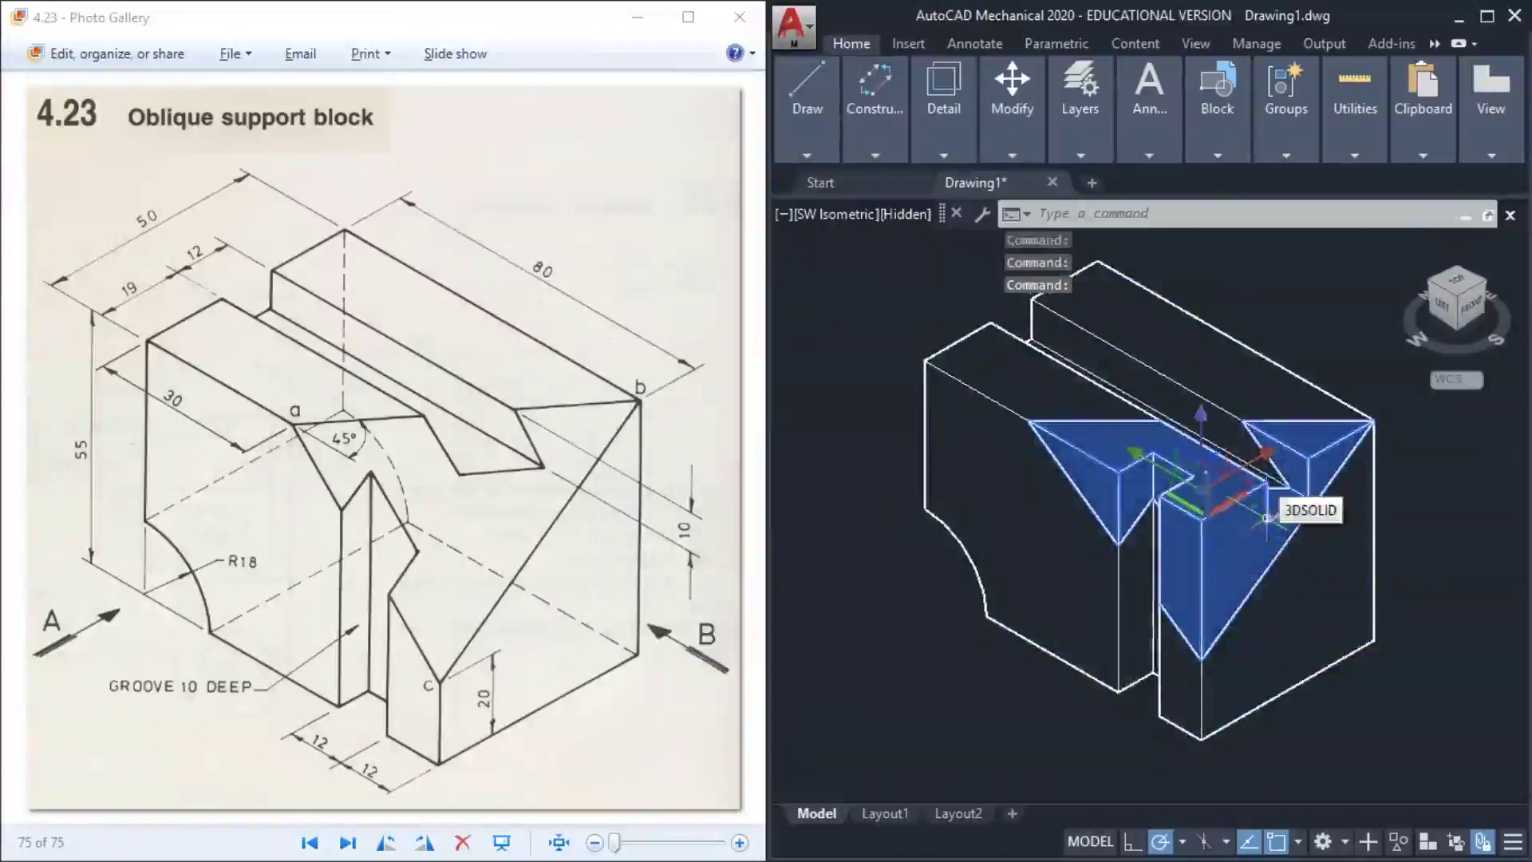
{"action": "left_click", "coordinate": [1245, 506]}
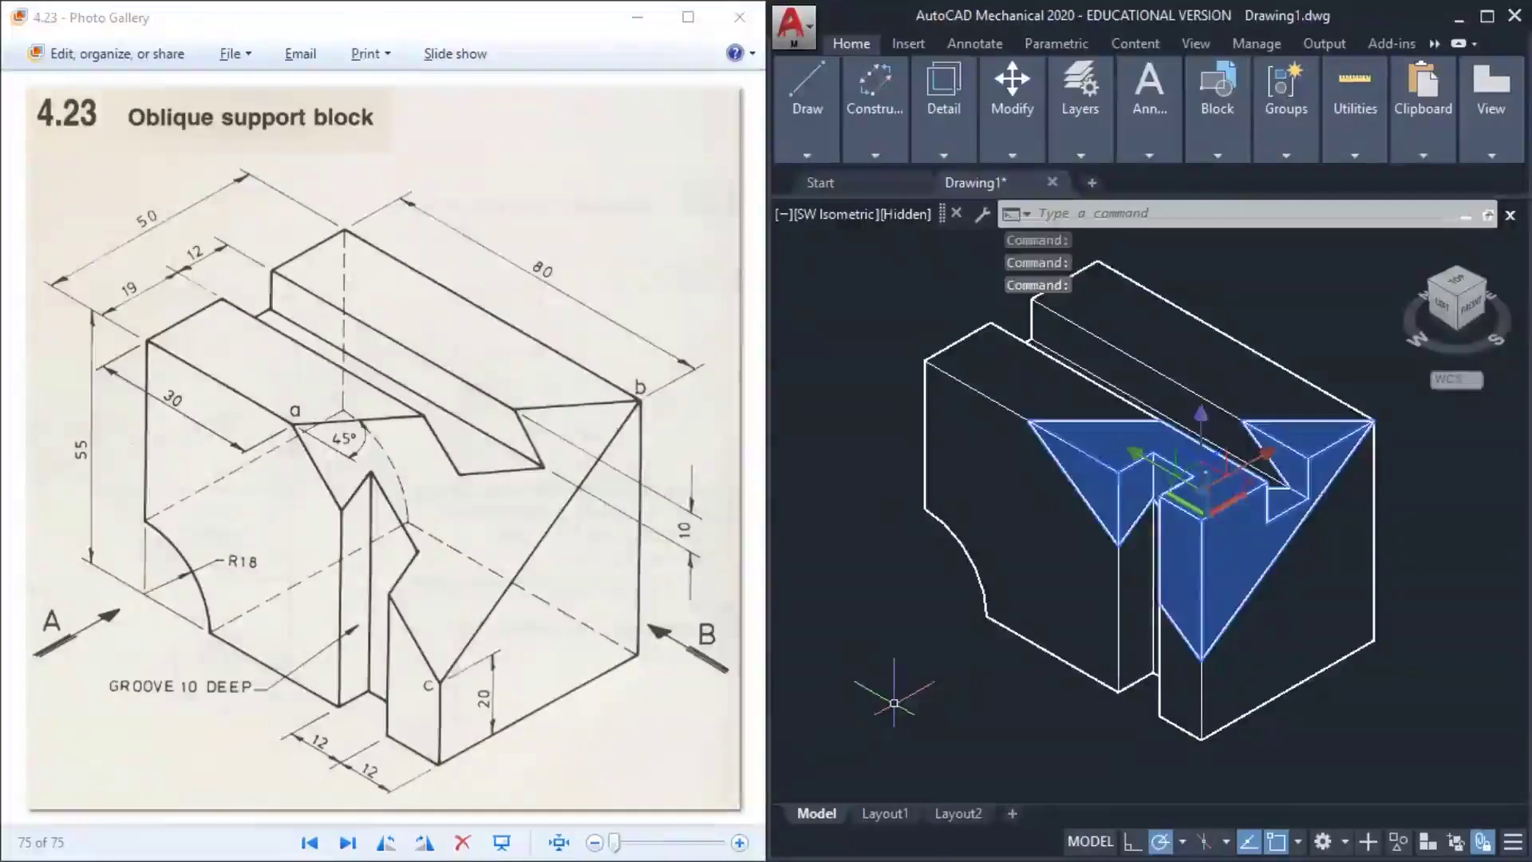
{"action": "key", "text": "Delete"}
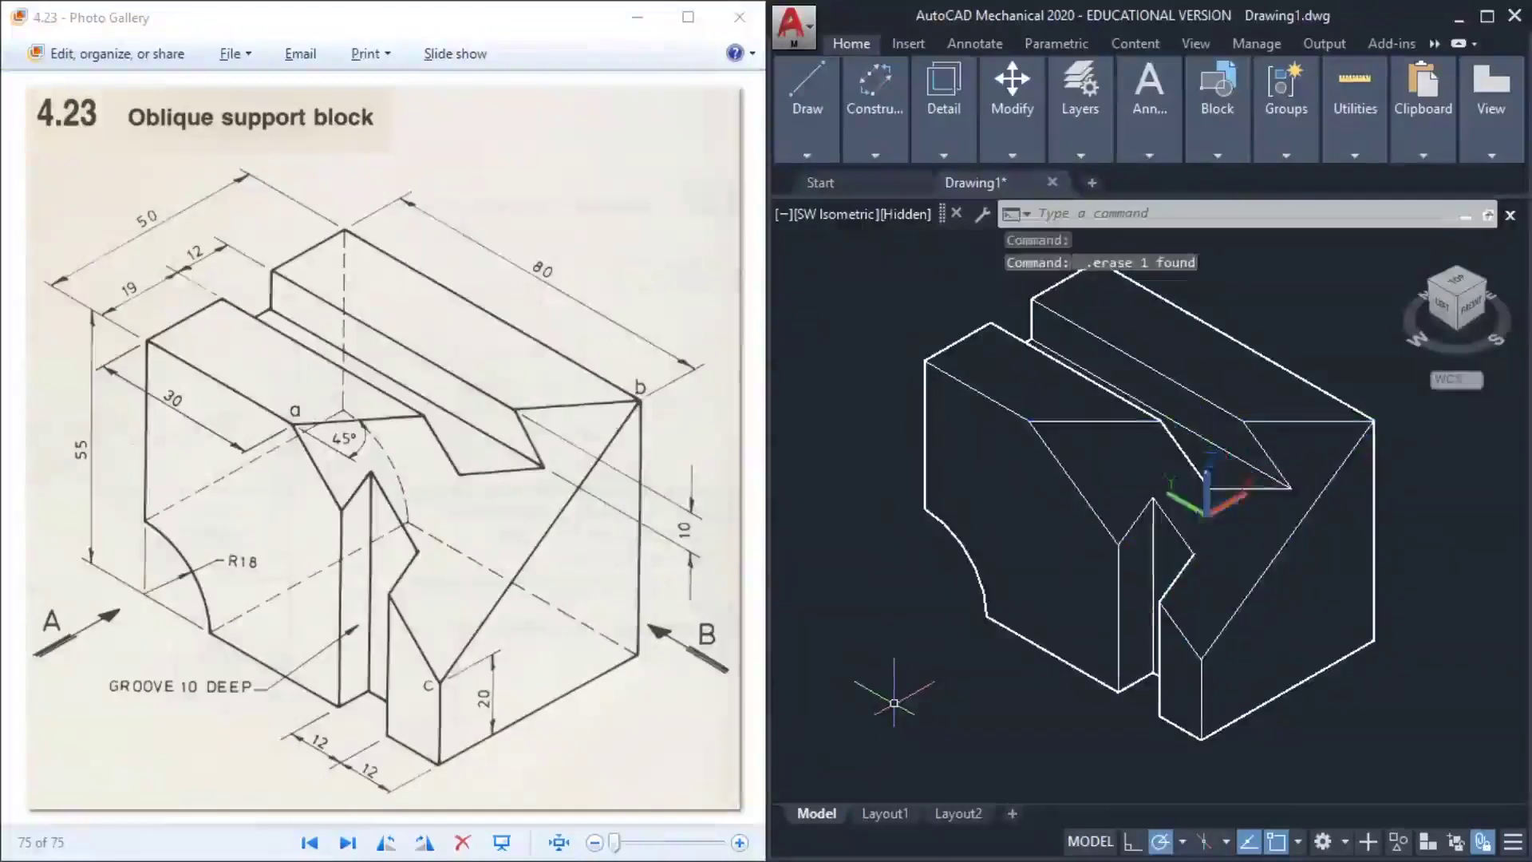
Preview the block in the Conceptual visual style and return it to Hidden
{"action": "left_click", "coordinate": [907, 214]}
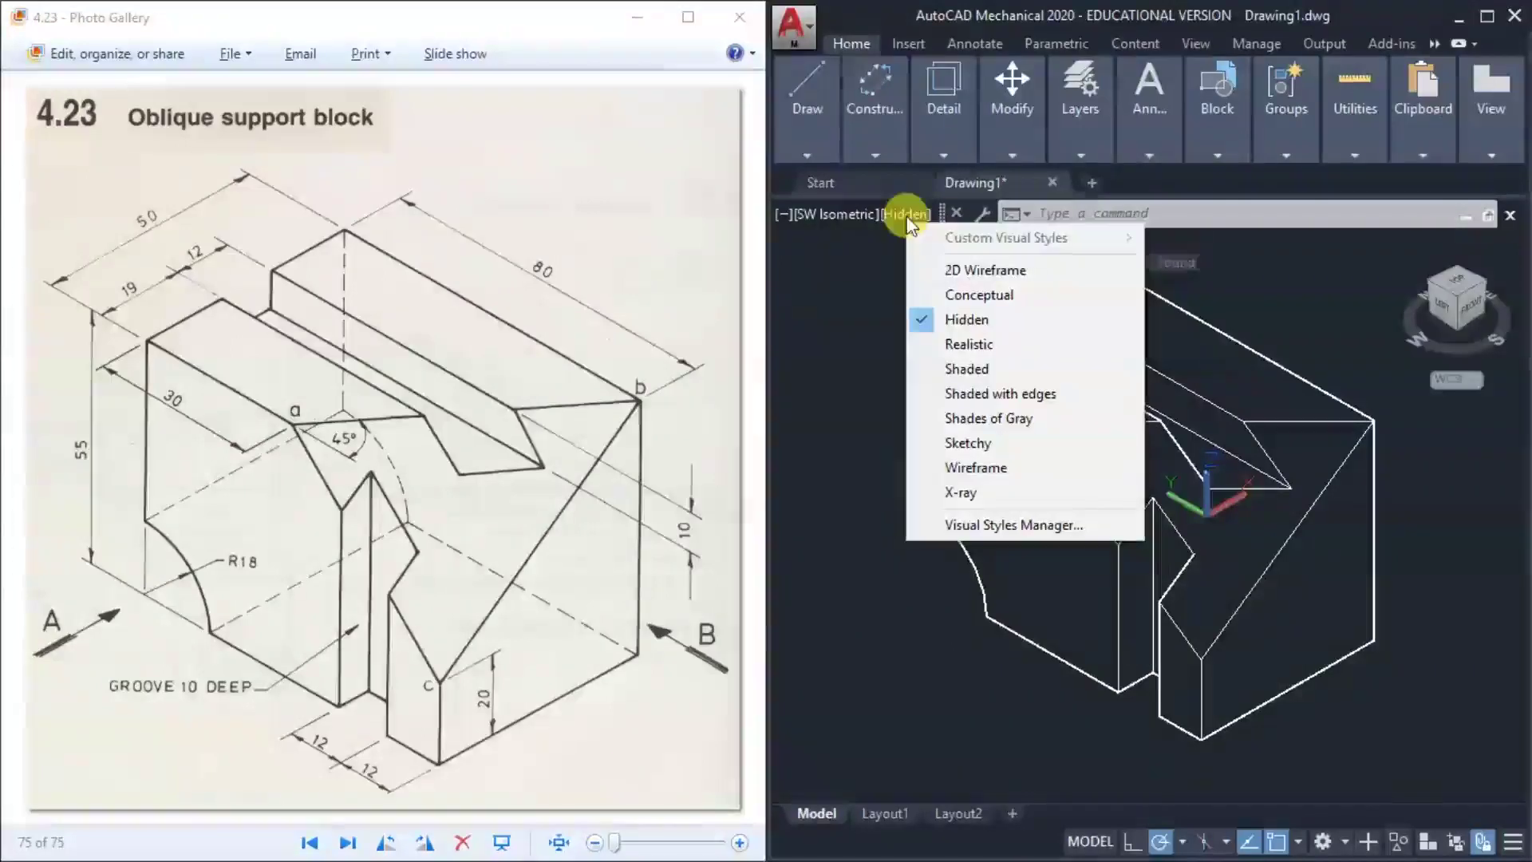
{"action": "left_click", "coordinate": [961, 294]}
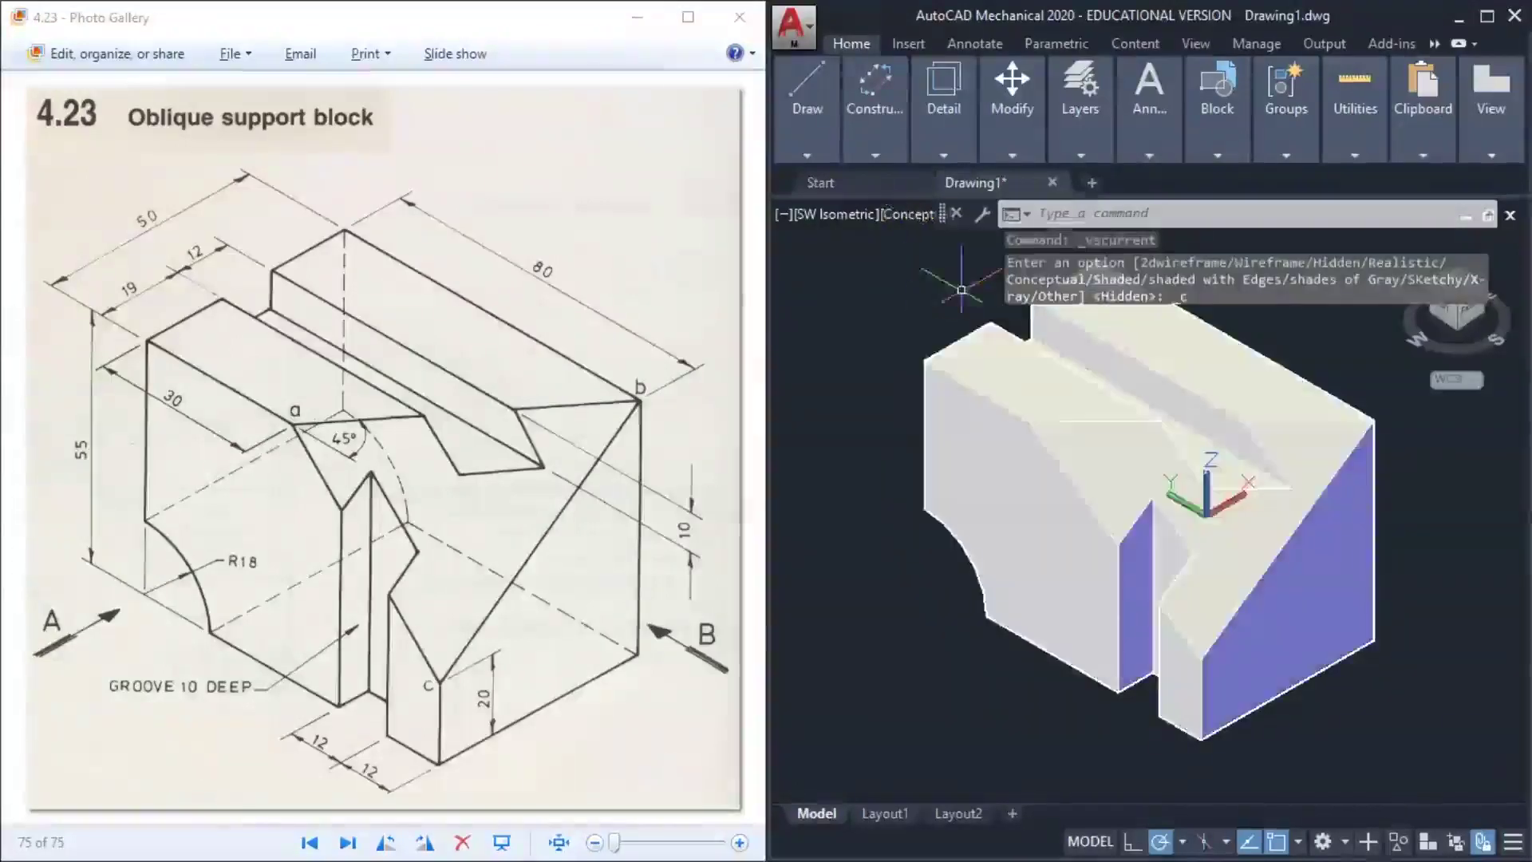
{"action": "left_click", "coordinate": [916, 213]}
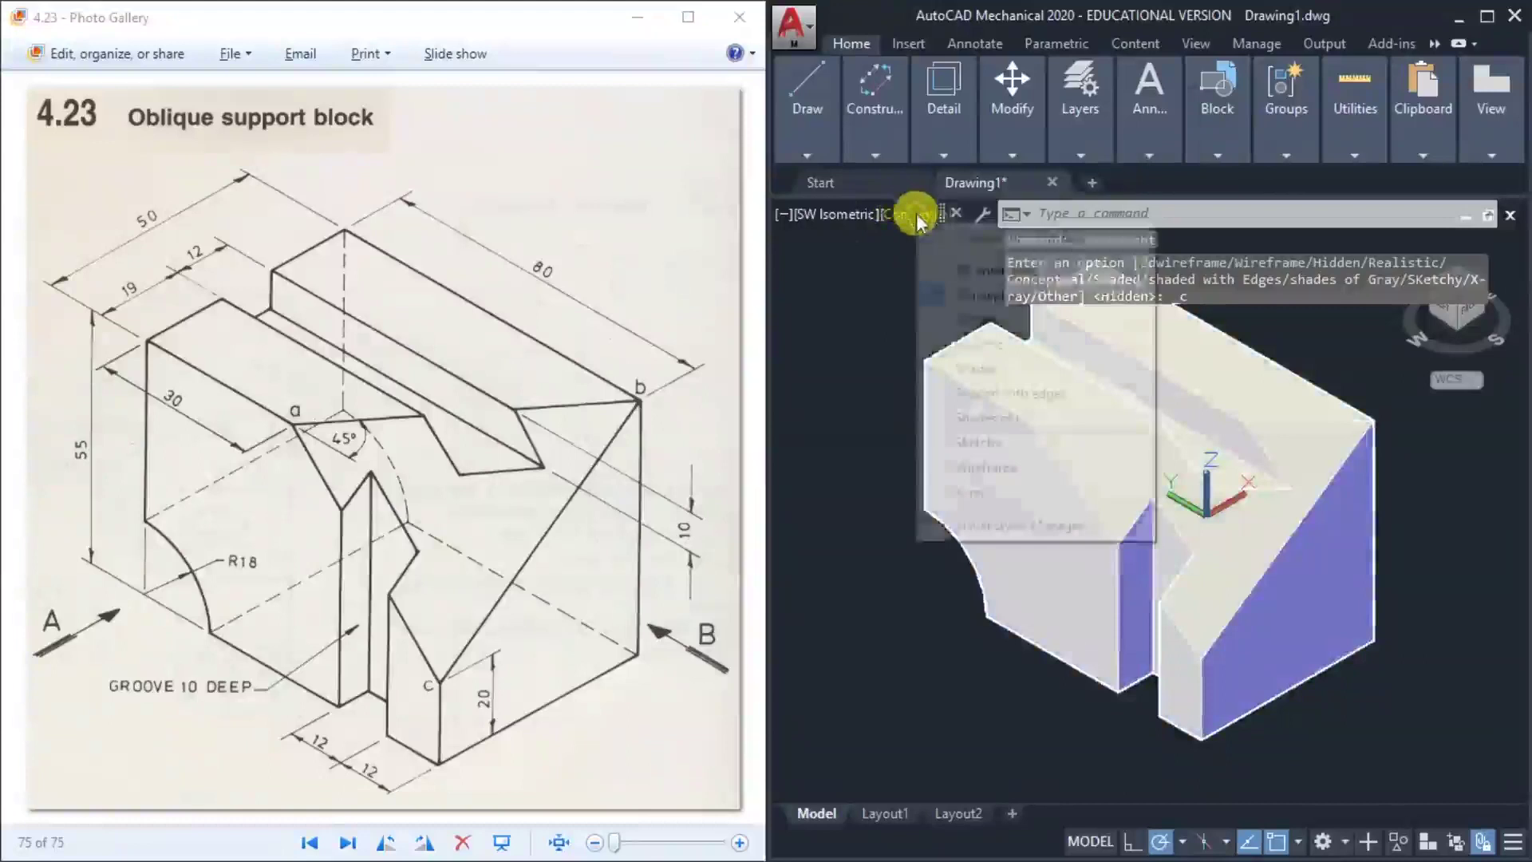
{"action": "left_click", "coordinate": [978, 319]}
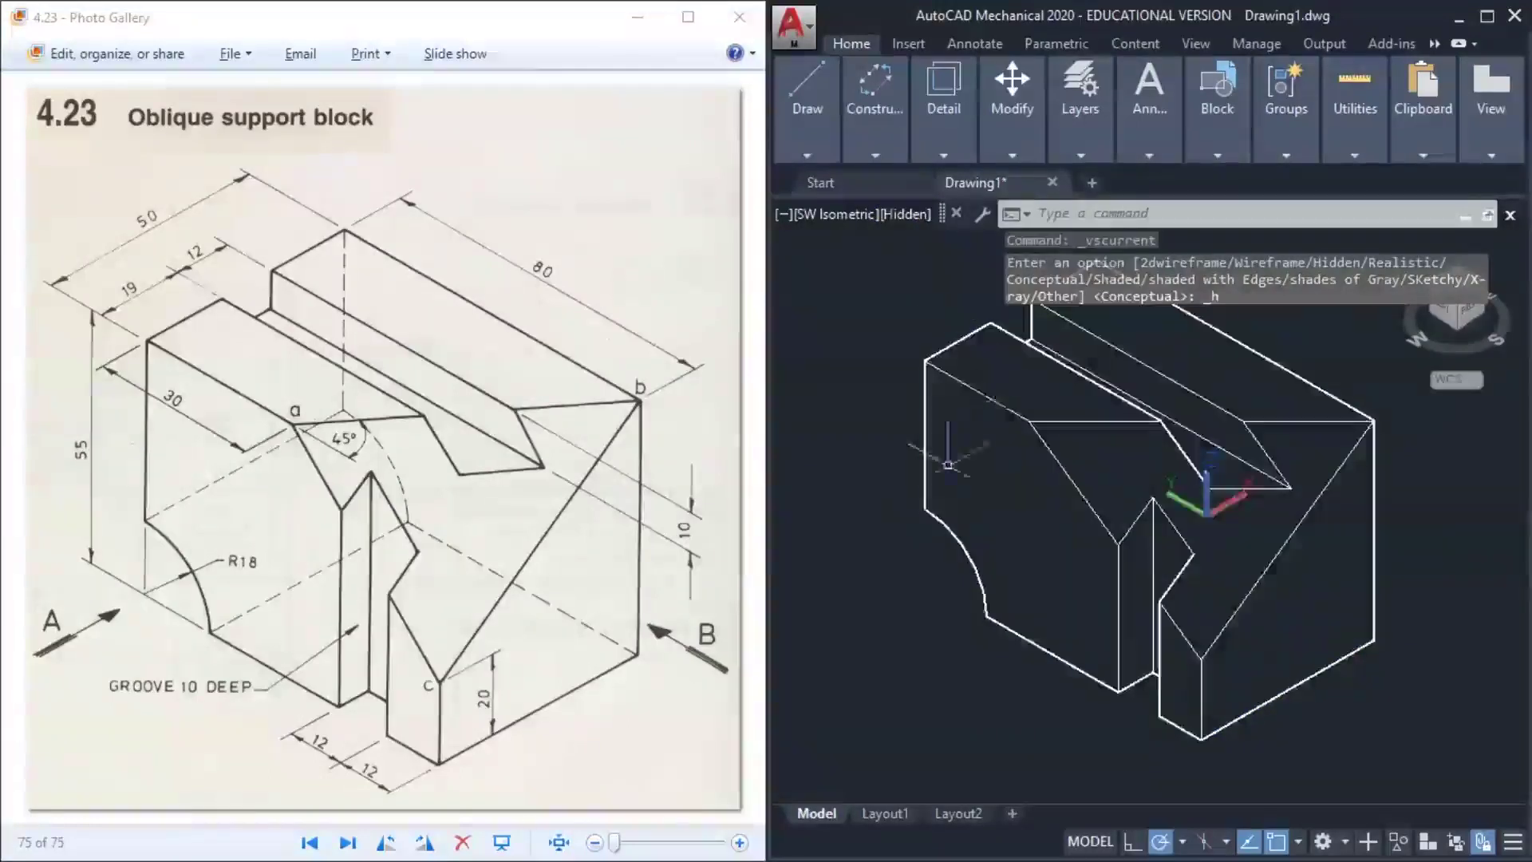
Orbit around the cut block to inspect the oblique face, and restore the SW Isometric view
{"action": "type", "text": "ORBIt"}
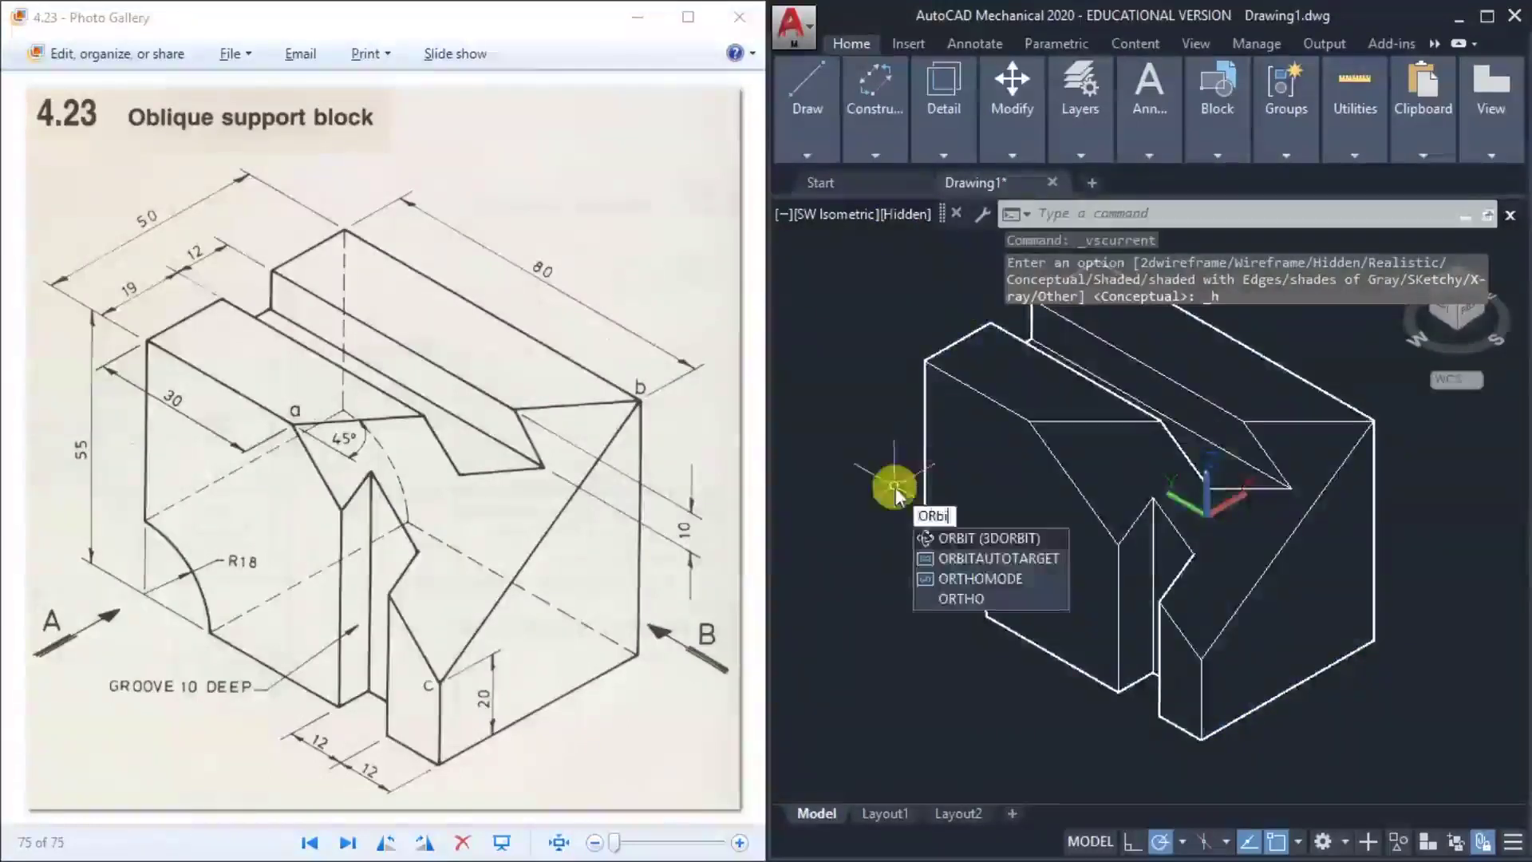
{"action": "key", "text": "Return"}
{"action": "left_click_drag", "start_coordinate": [937, 598], "coordinate": [1055, 621]}
{"action": "key", "text": "Escape"}
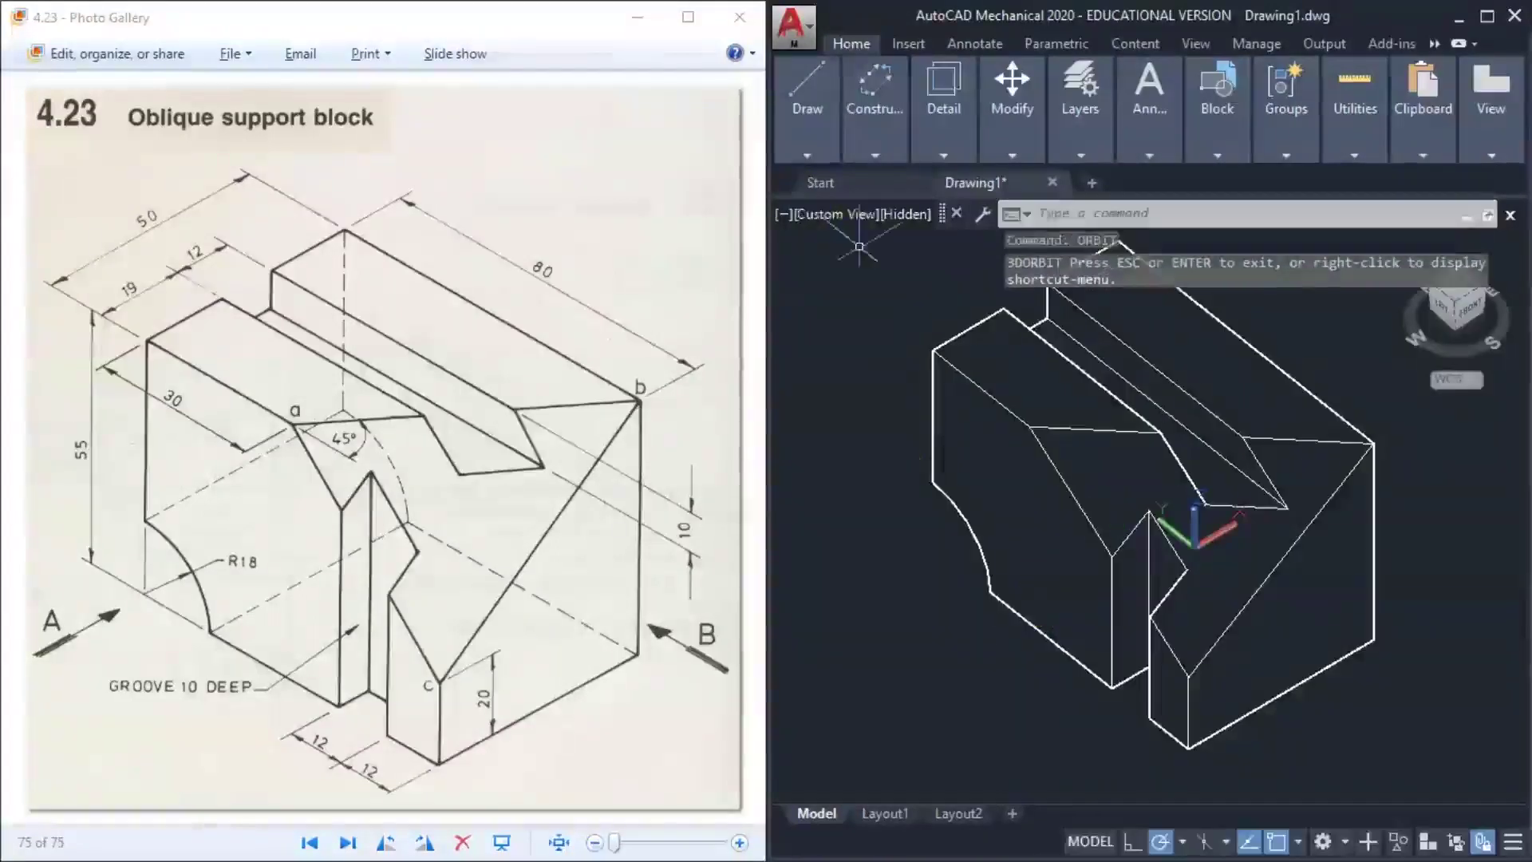
{"action": "left_click", "coordinate": [846, 220]}
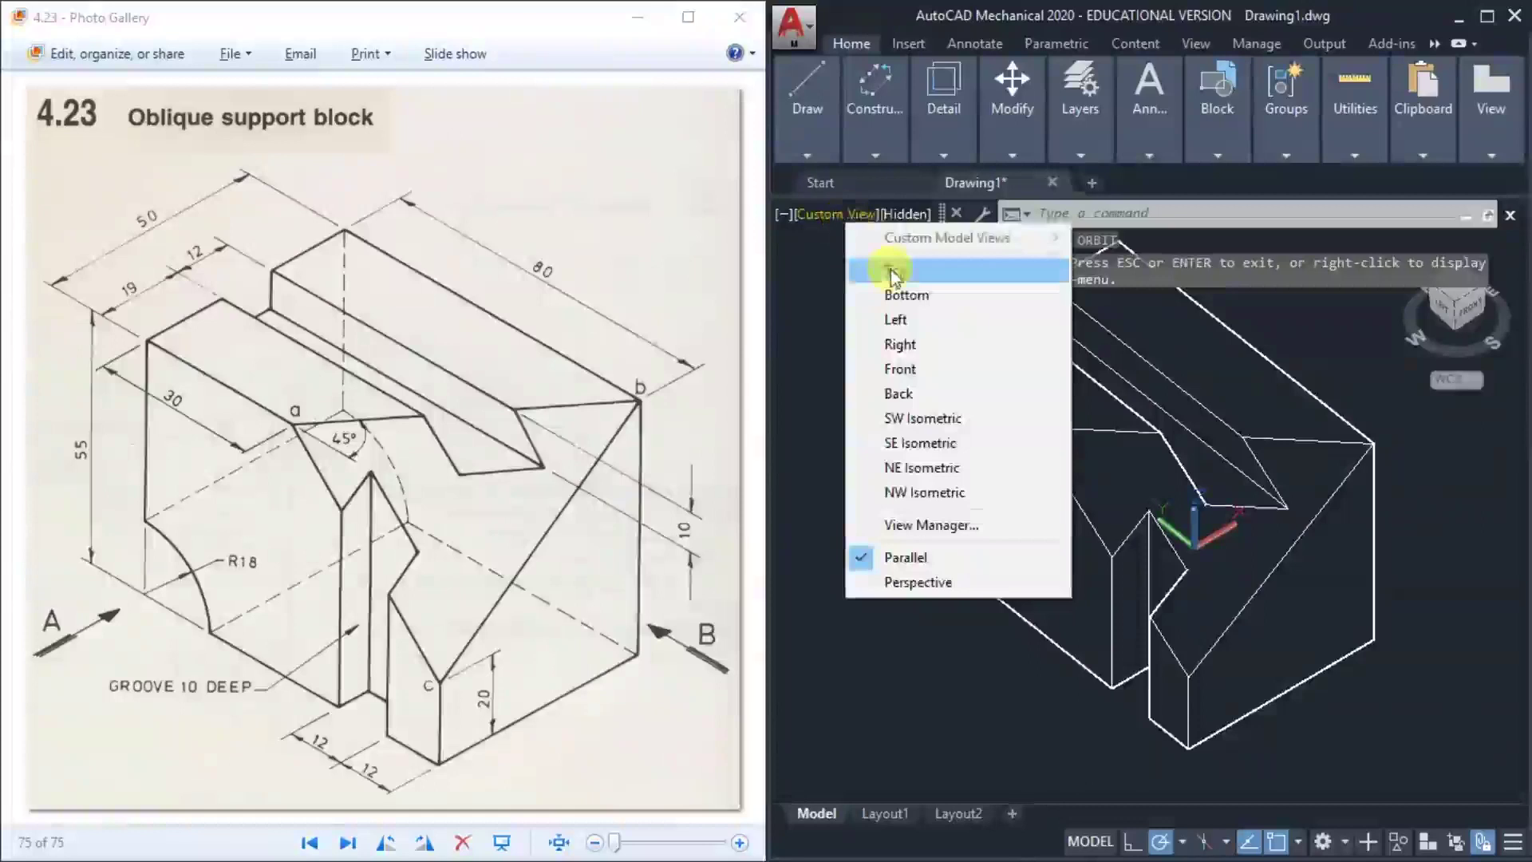
{"action": "left_click", "coordinate": [919, 422]}
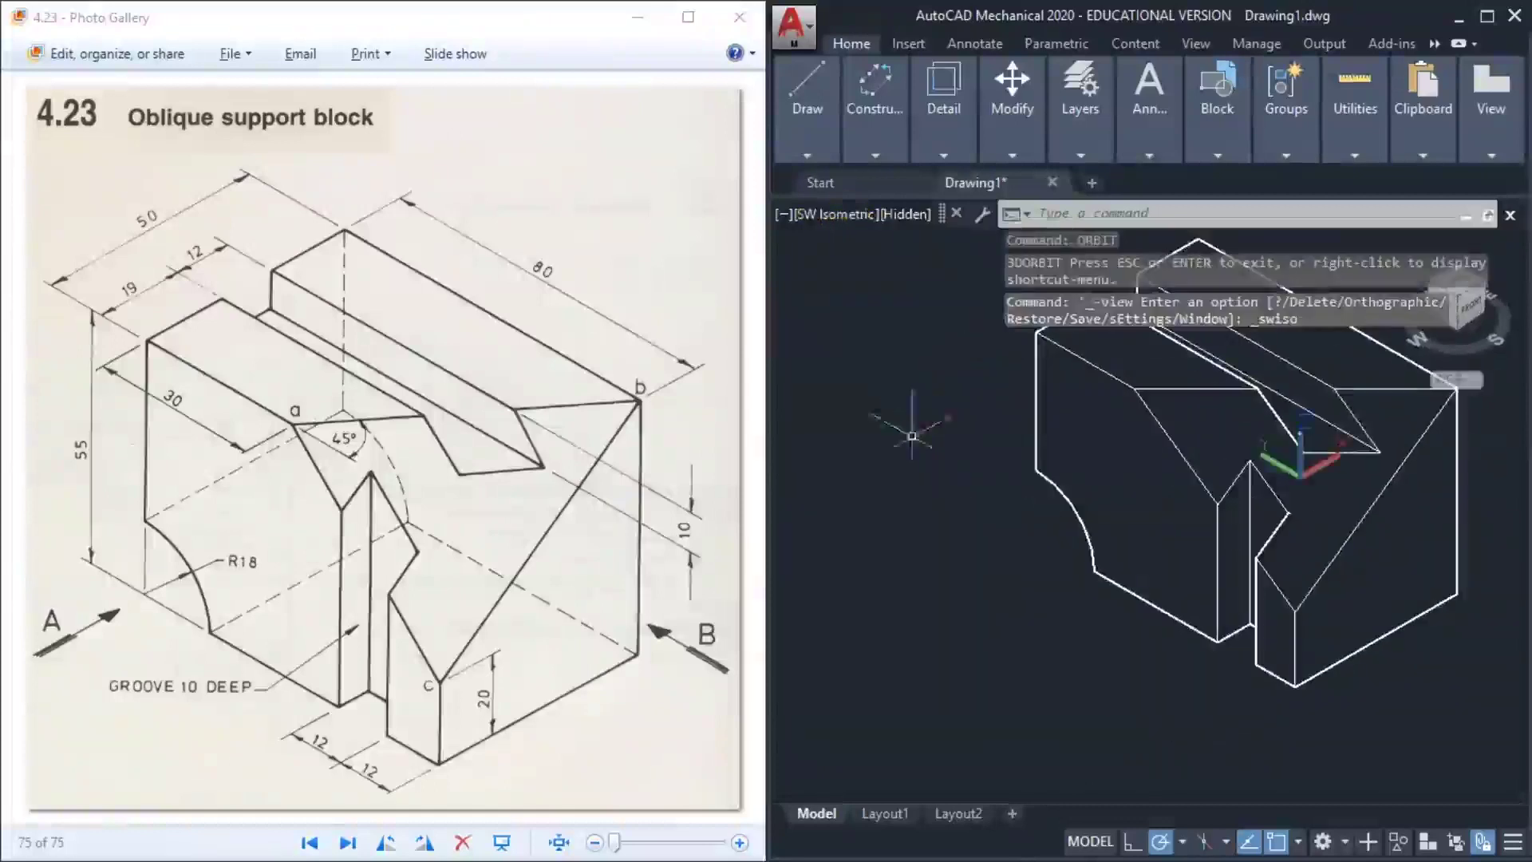
{"action": "key", "text": "Escape"}
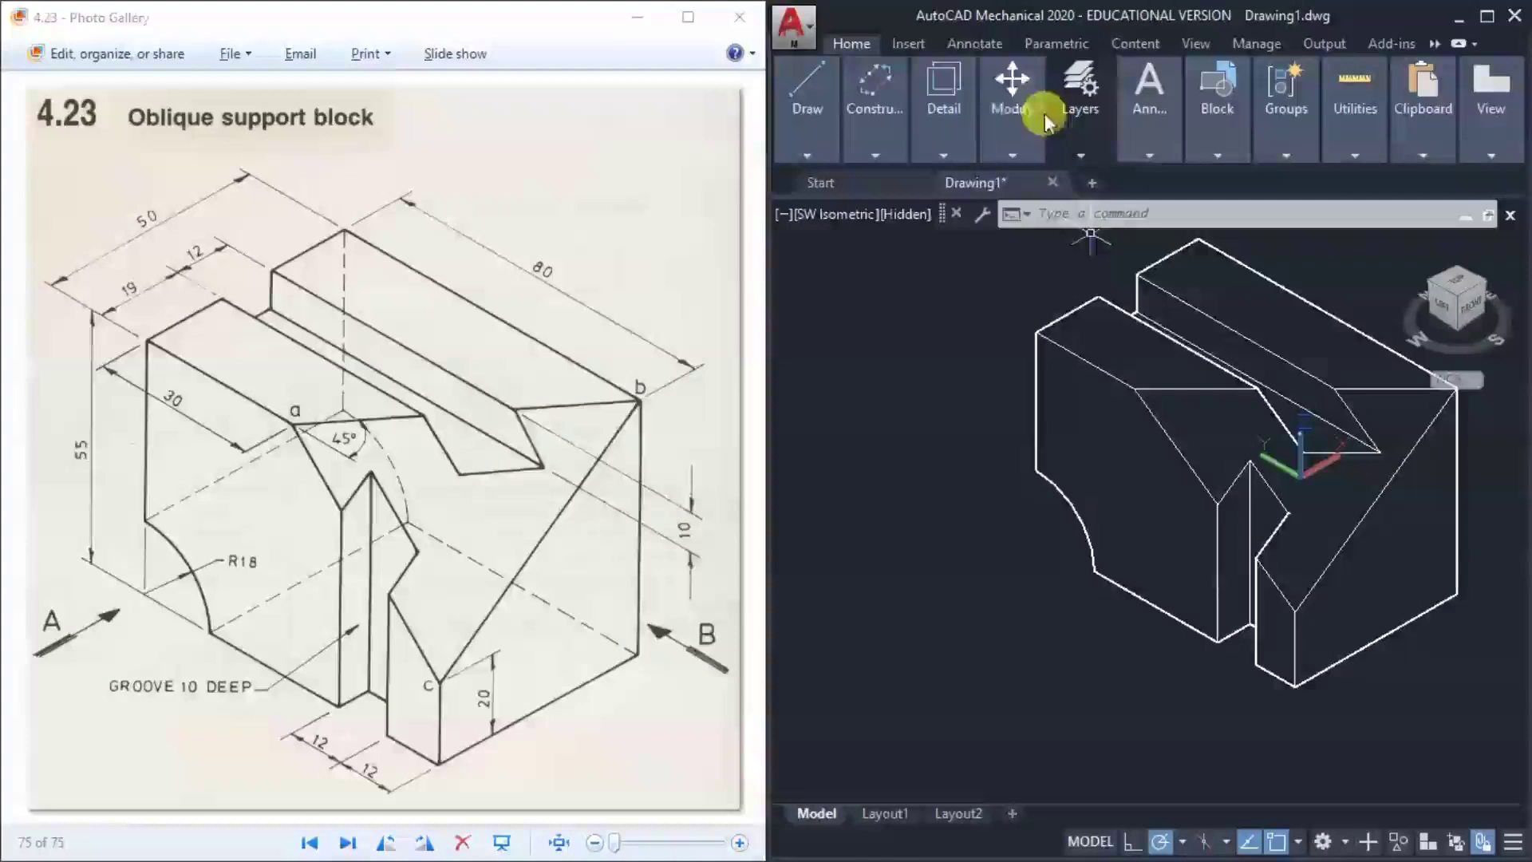
Try to place an angular dimension at point a between the block's long upper edge and the oblique cut's upper edge
{"action": "left_click", "coordinate": [1002, 45]}
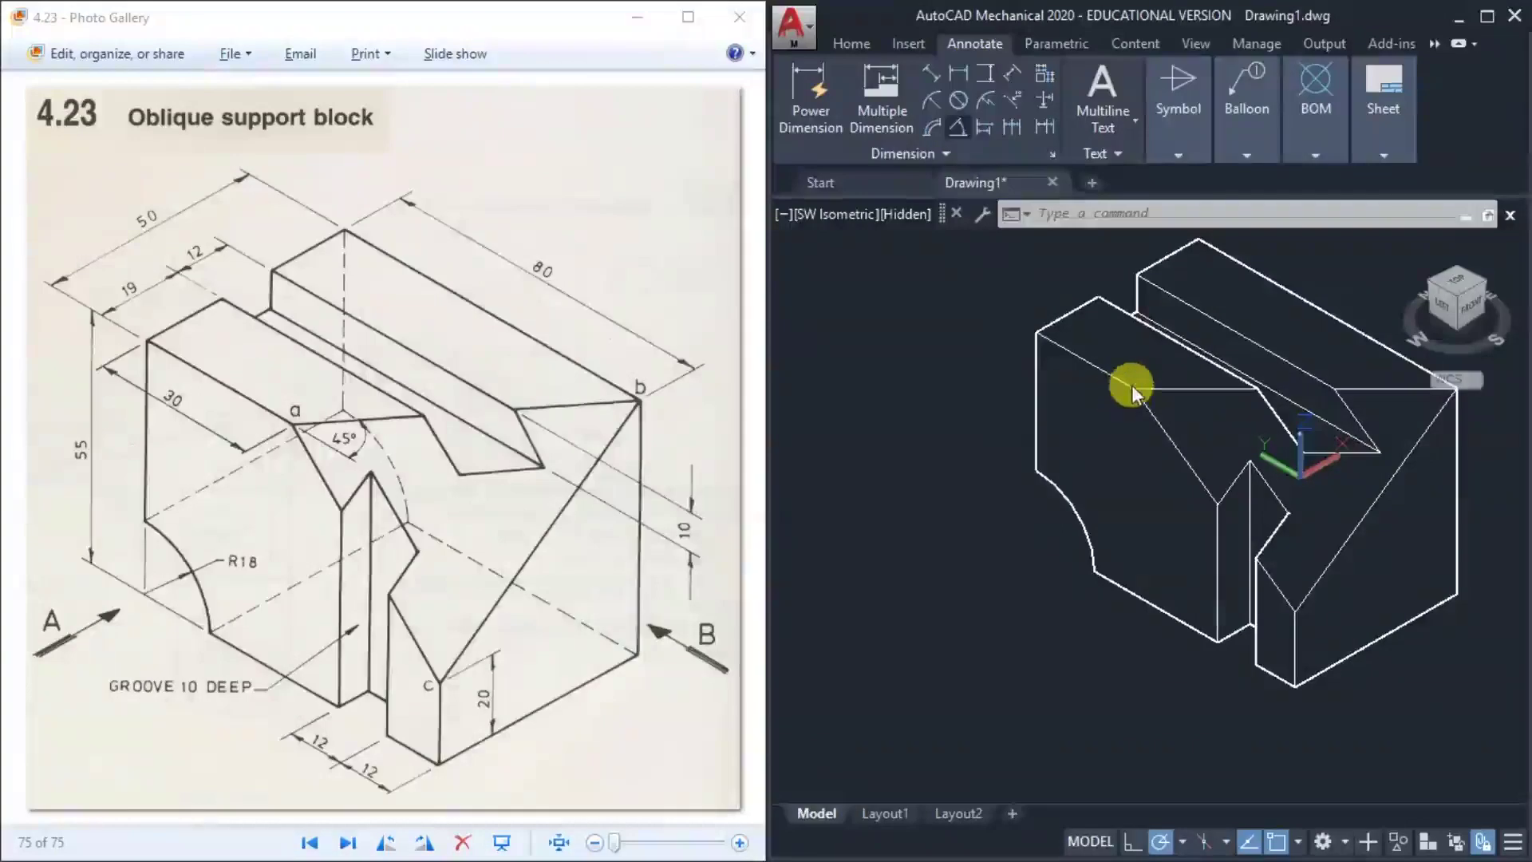
{"action": "scroll", "coordinate": [1151, 399], "scroll_direction": "up", "scroll_amount": 7}
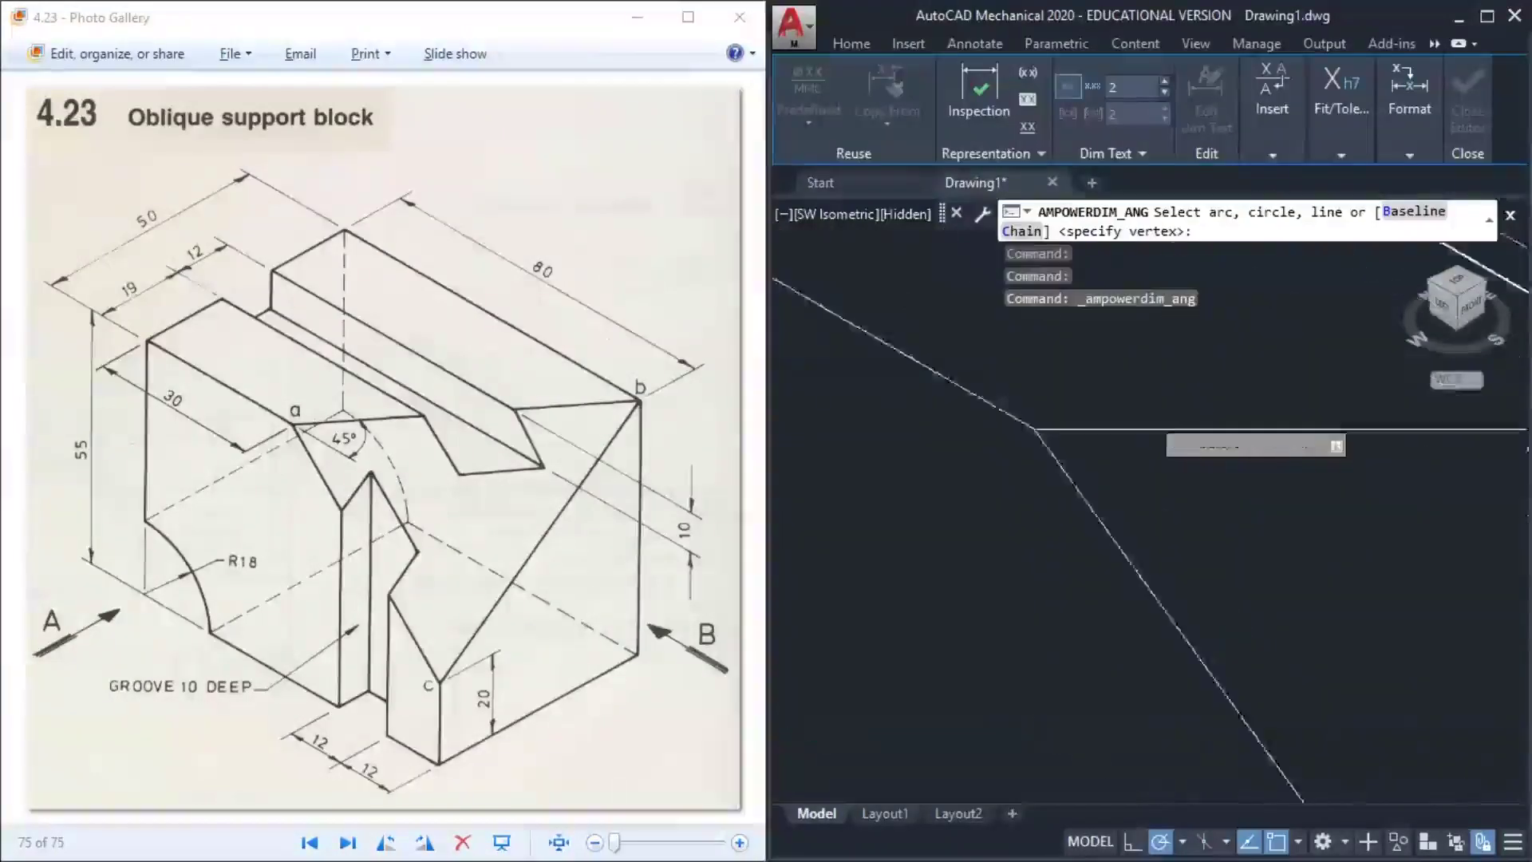
{"action": "scroll", "coordinate": [1085, 390], "scroll_direction": "up", "scroll_amount": 3}
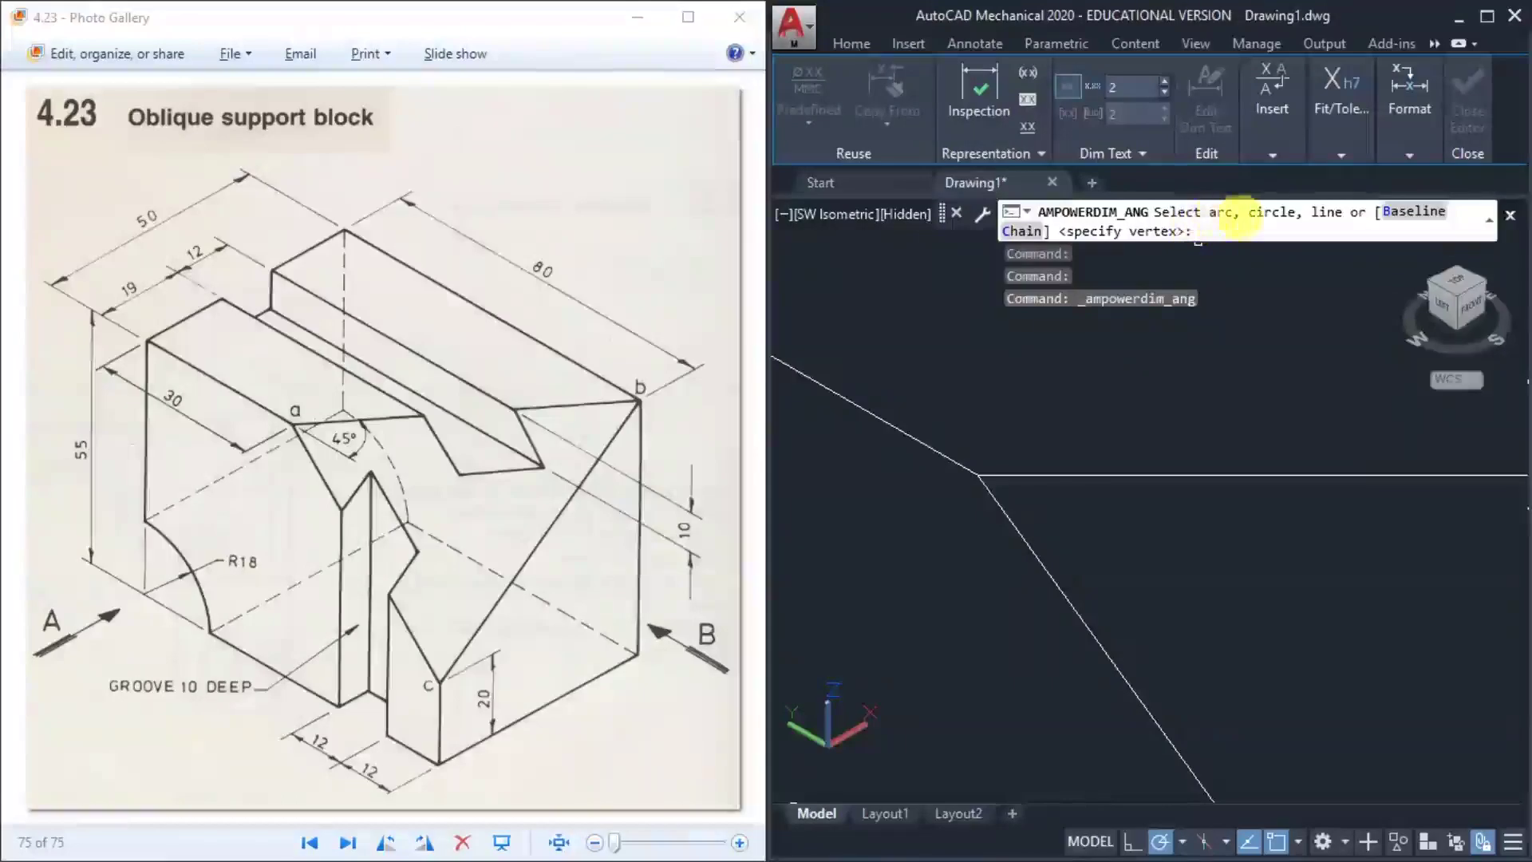
{"action": "left_click", "coordinate": [941, 453]}
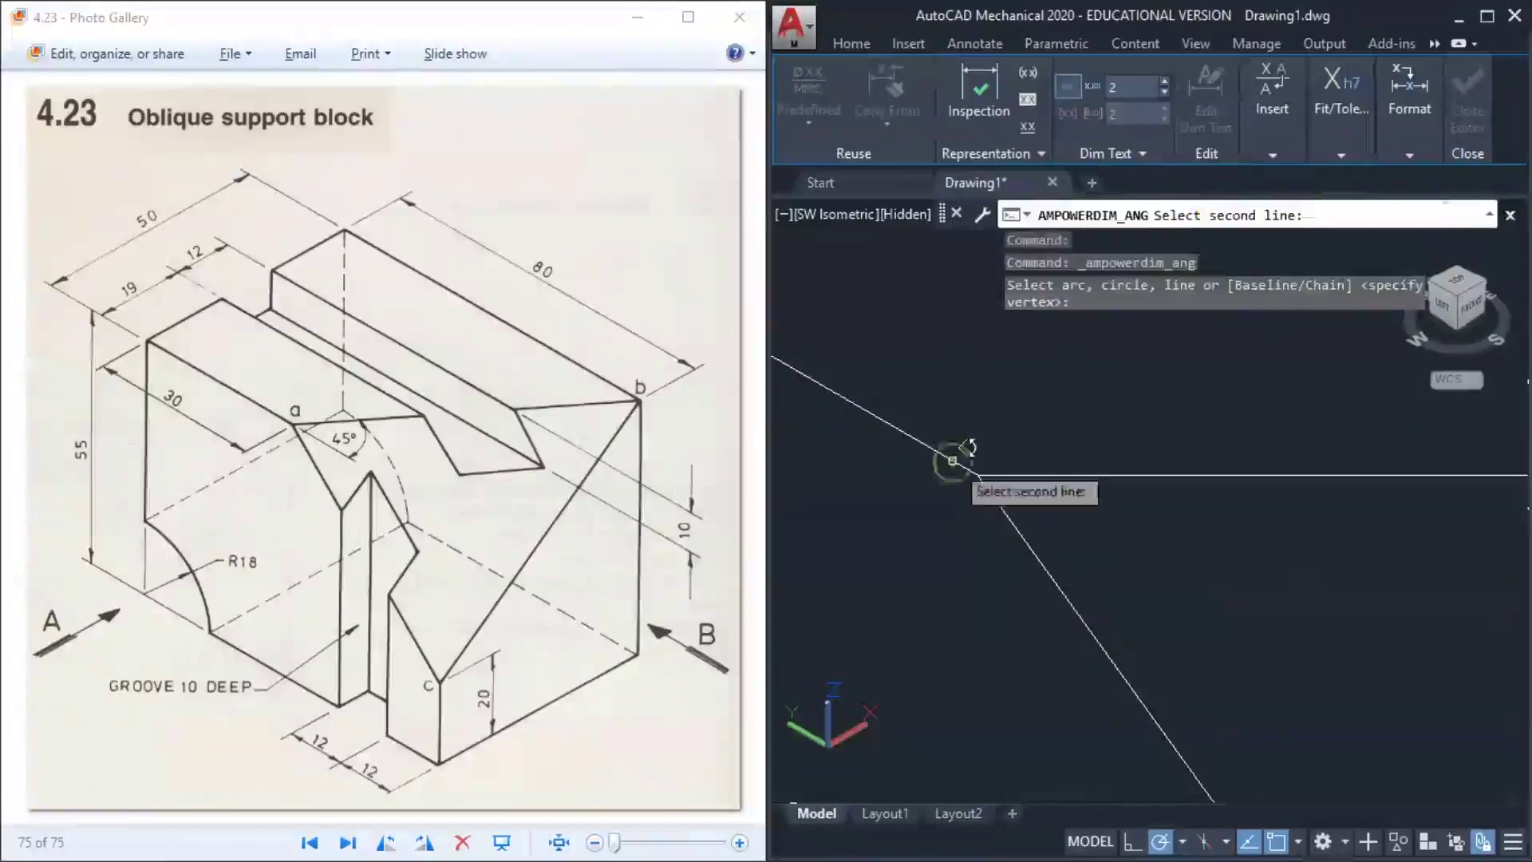
{"action": "left_click", "coordinate": [1018, 477]}
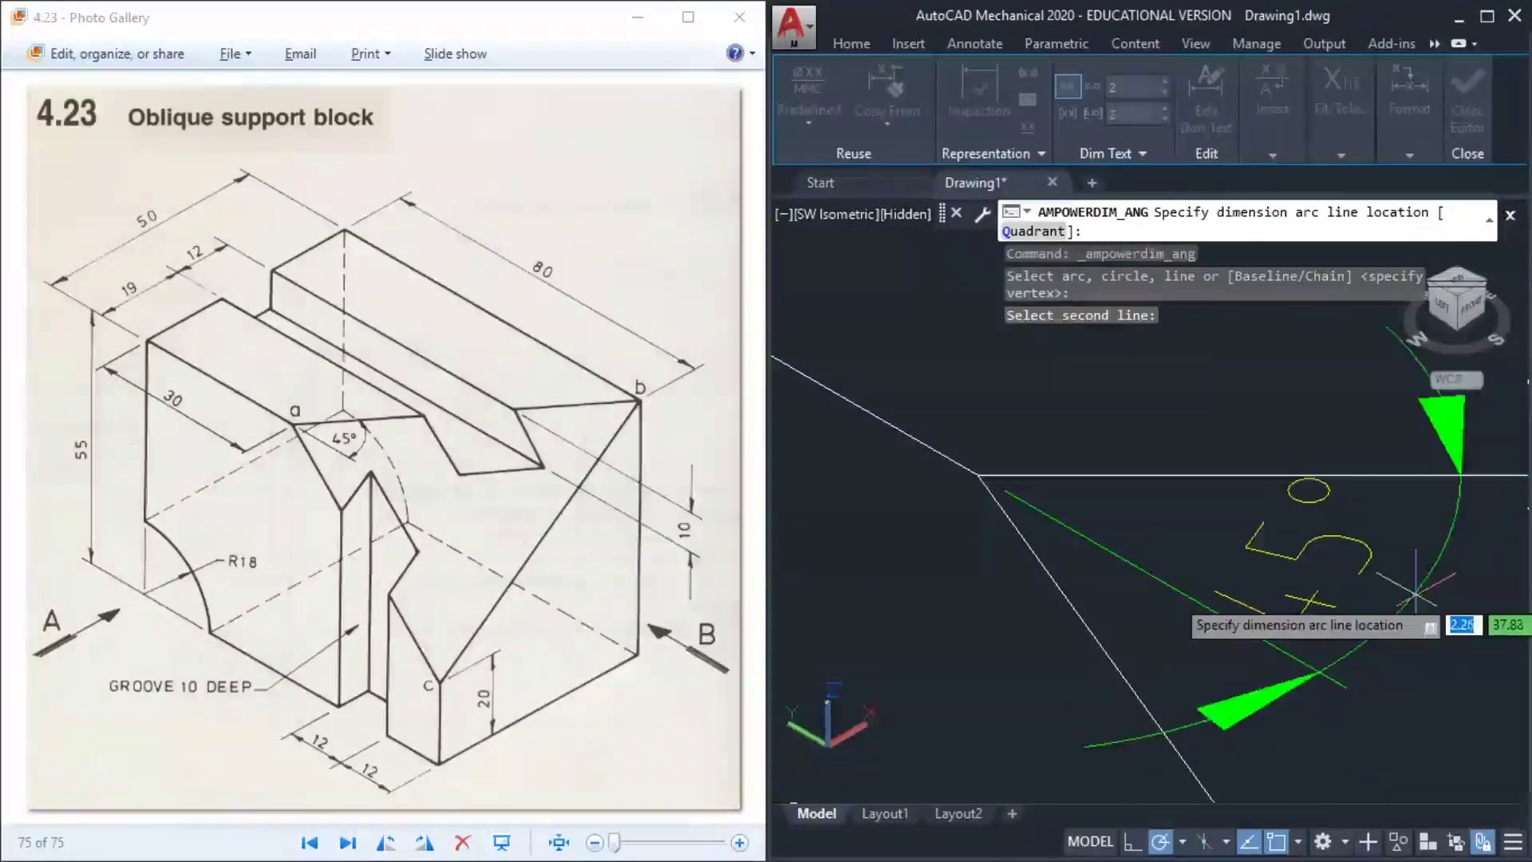
{"action": "left_click", "coordinate": [1415, 594]}
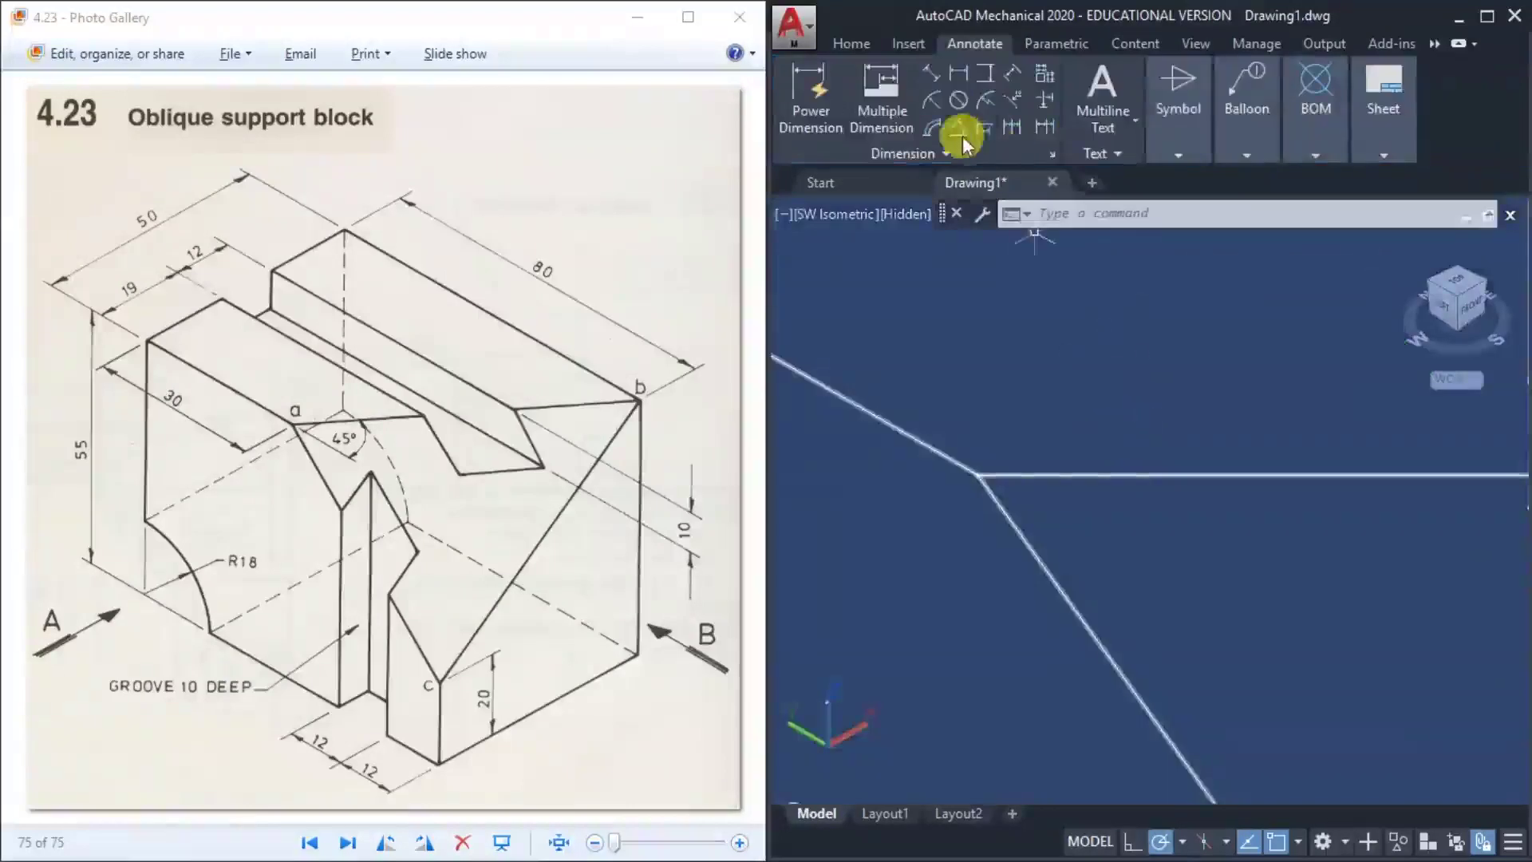
Add an angular dimension at point a on the top face, between the long upper edge and the oblique cut's edge
{"action": "left_click", "coordinate": [960, 132]}
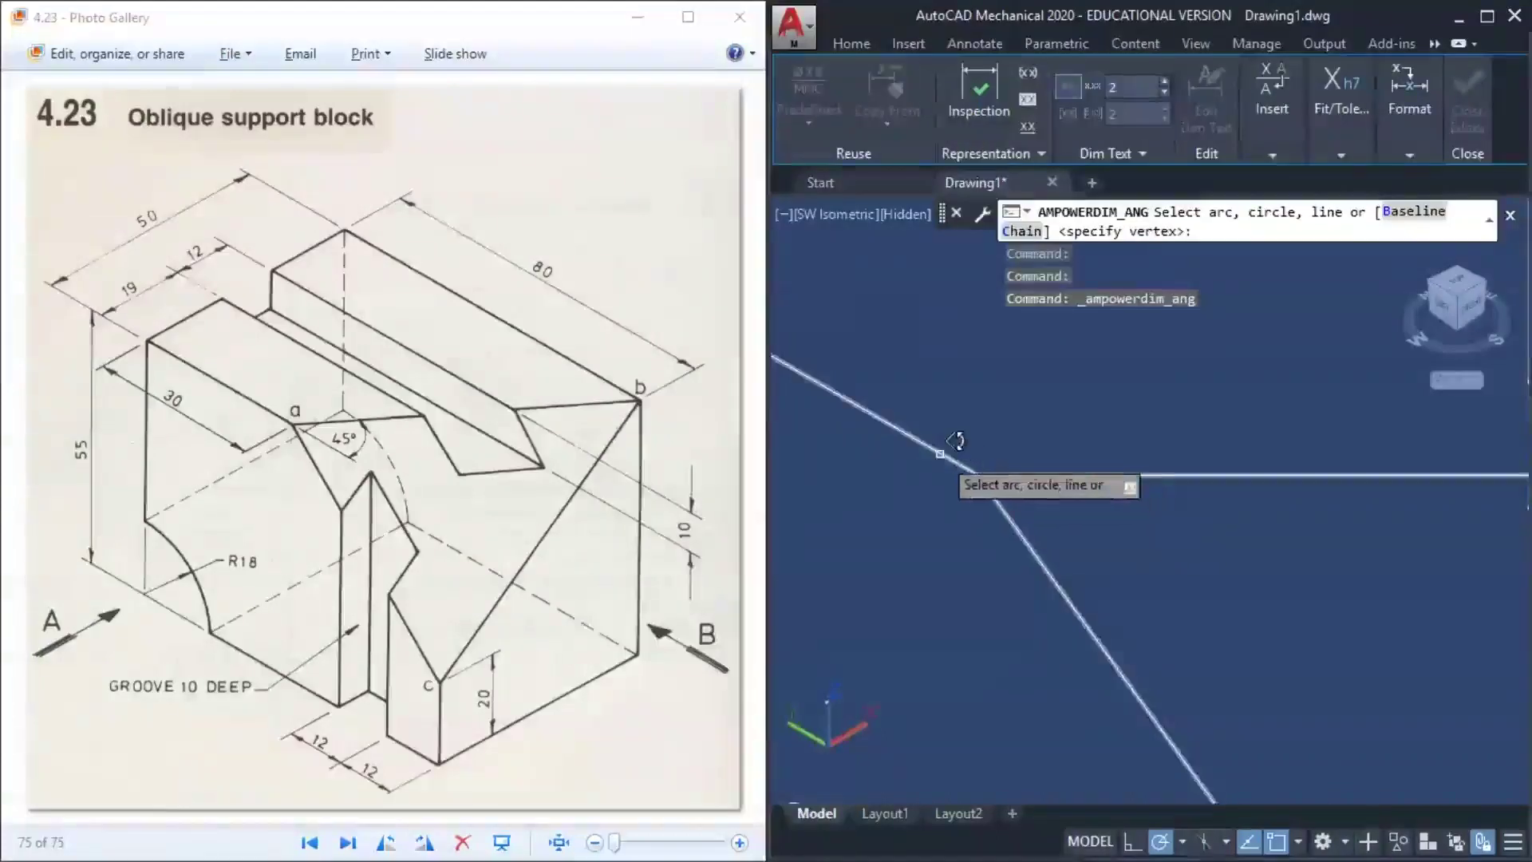
{"action": "left_click", "coordinate": [940, 453]}
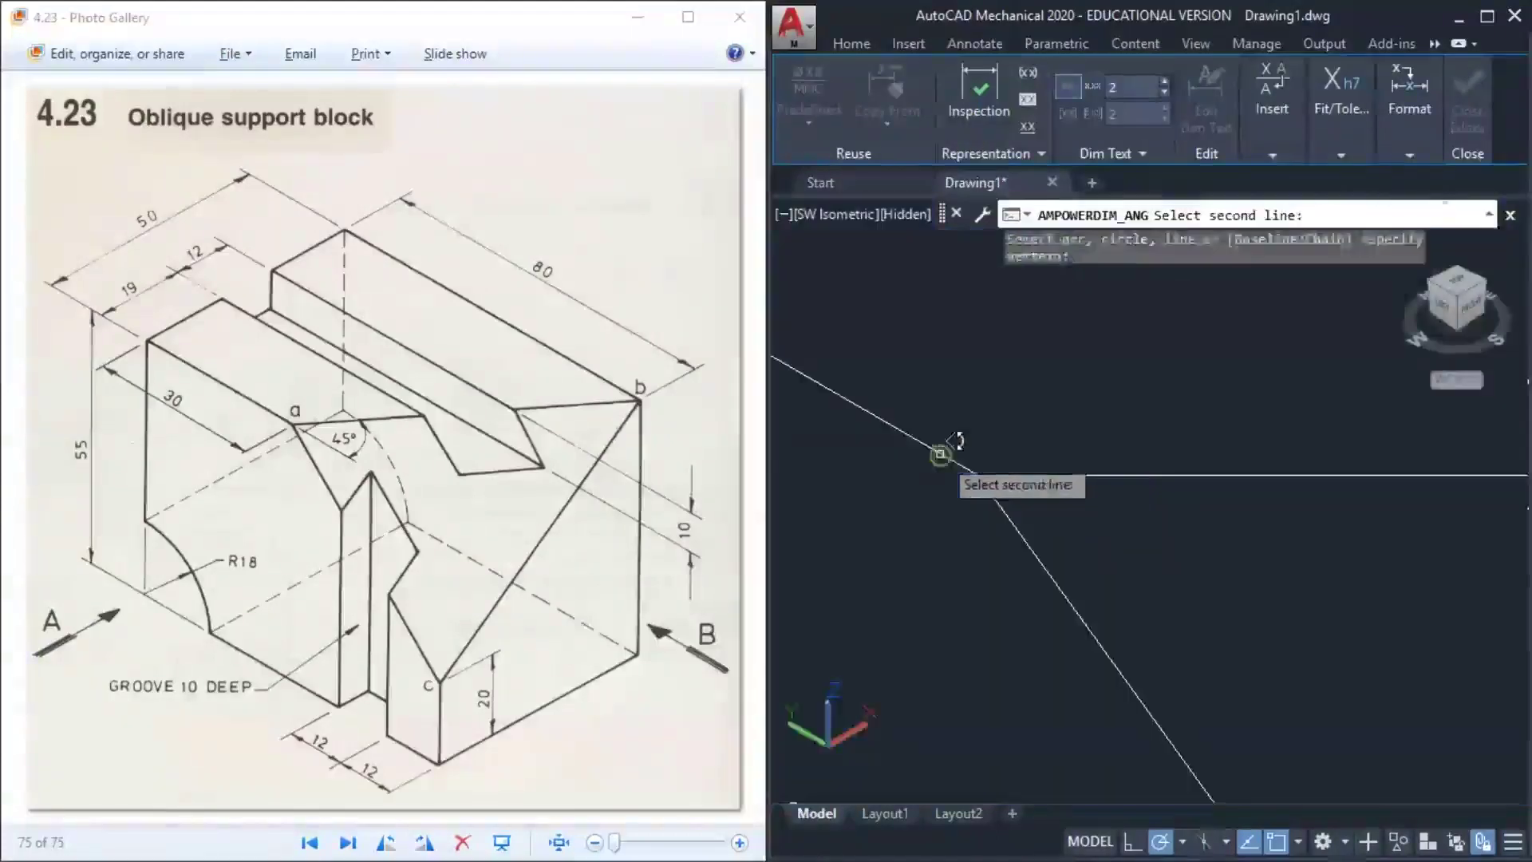
{"action": "left_click", "coordinate": [1147, 474]}
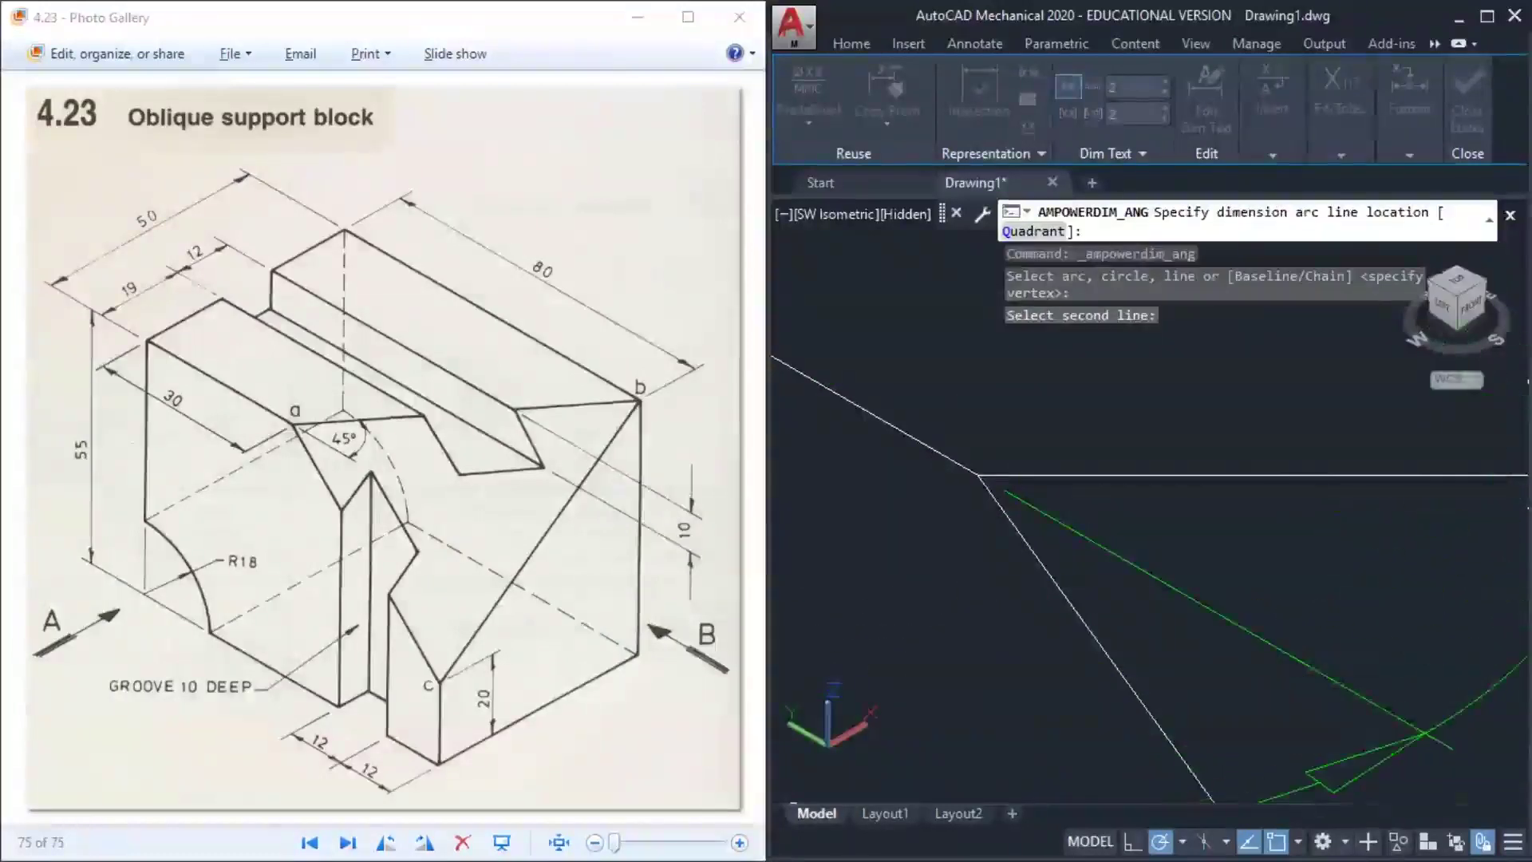
{"action": "left_click", "coordinate": [1269, 545]}
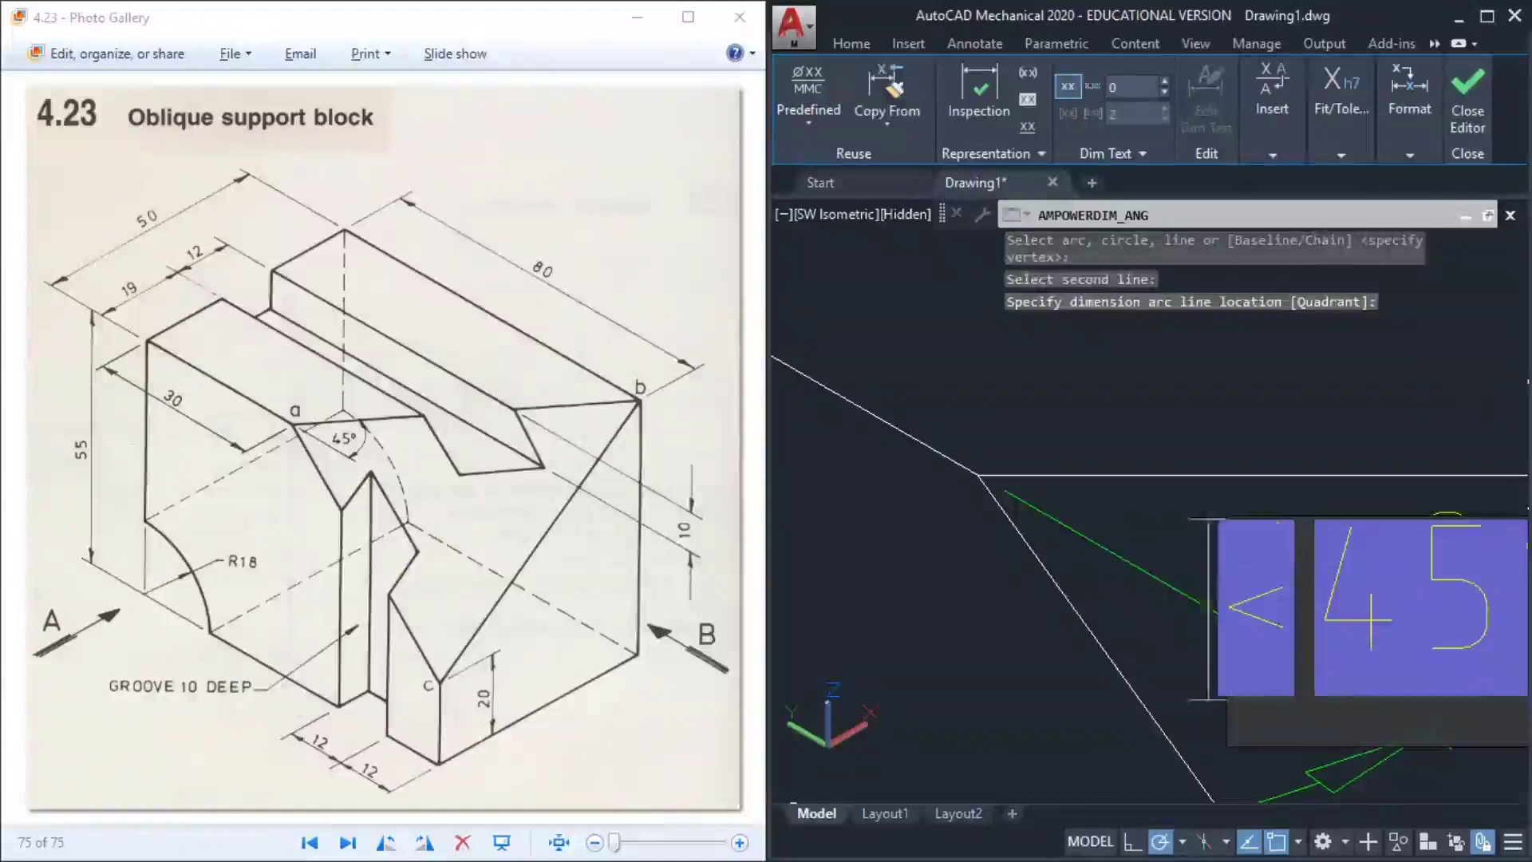
{"action": "key", "text": "Return"}
{"action": "scroll", "coordinate": [1285, 552], "scroll_direction": "down", "scroll_amount": 4}
{"action": "scroll", "coordinate": [1286, 552], "scroll_direction": "down", "scroll_amount": 3}
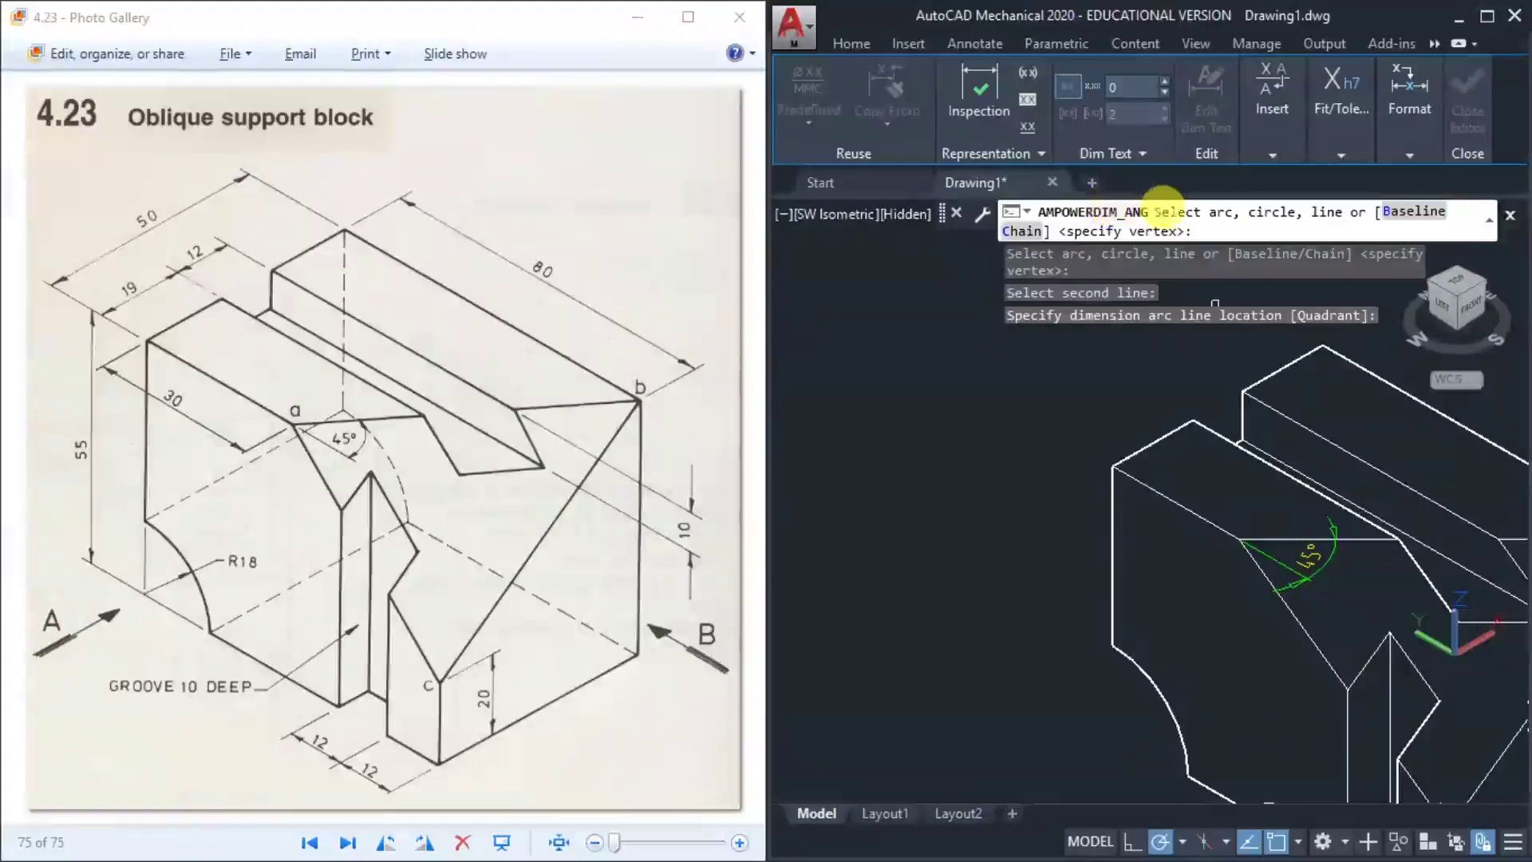
{"action": "key", "text": "Escape"}
{"action": "key", "text": "Escape"}
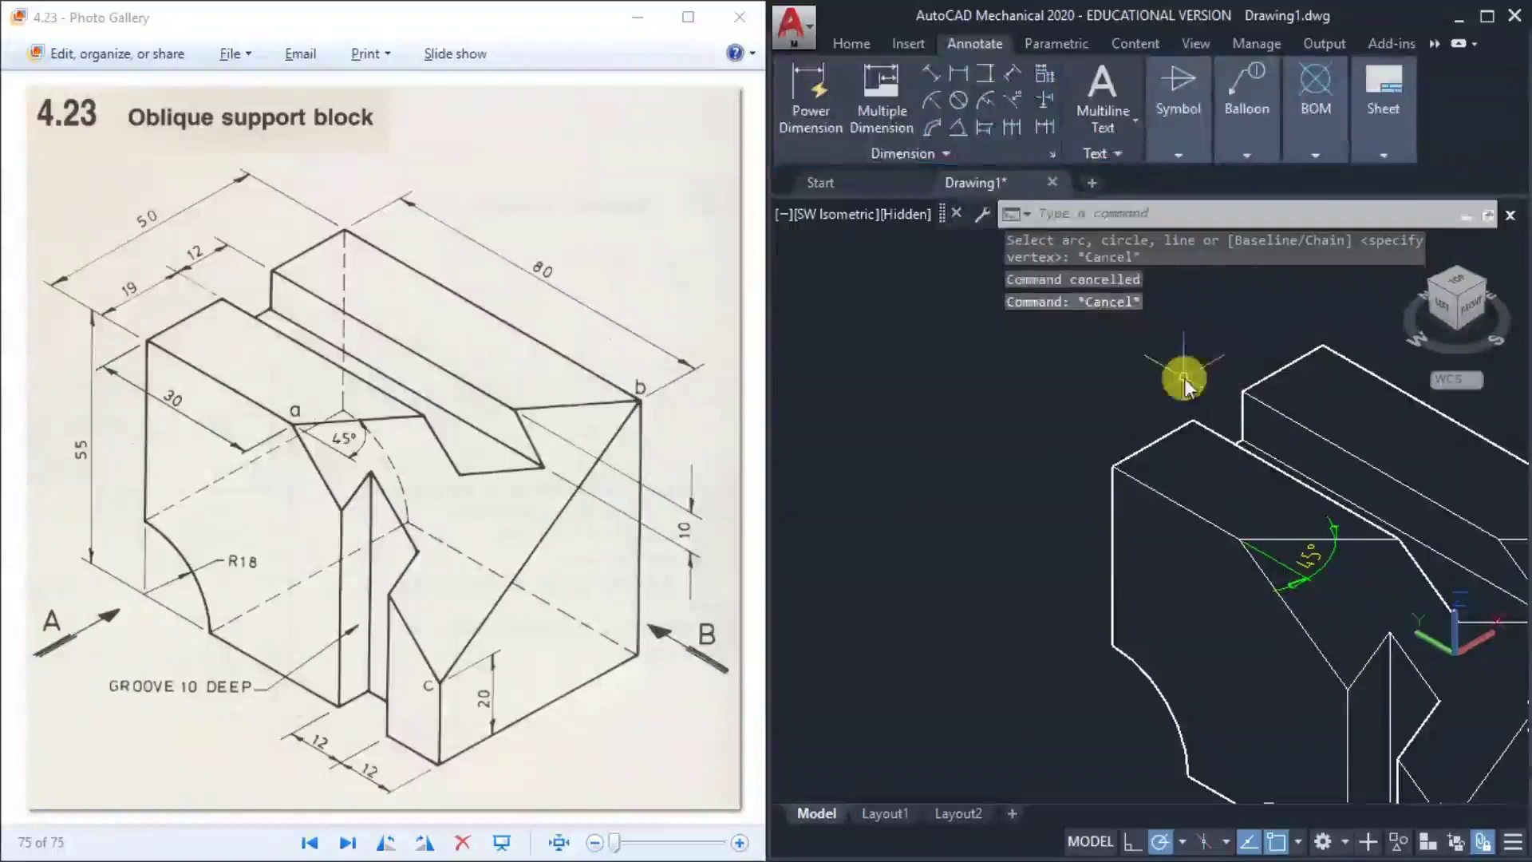
Try to add a radius dimension to the curved cutout's arc while the block is in Hidden style
{"action": "type", "text": "p"}
{"action": "key", "text": "Return"}
{"action": "mouse_move", "coordinate": [1302, 511]}
{"action": "left_mouse_down"}
{"action": "mouse_move", "coordinate": [1026, 431]}
{"action": "mouse_move", "coordinate": [978, 376]}
{"action": "left_mouse_up"}
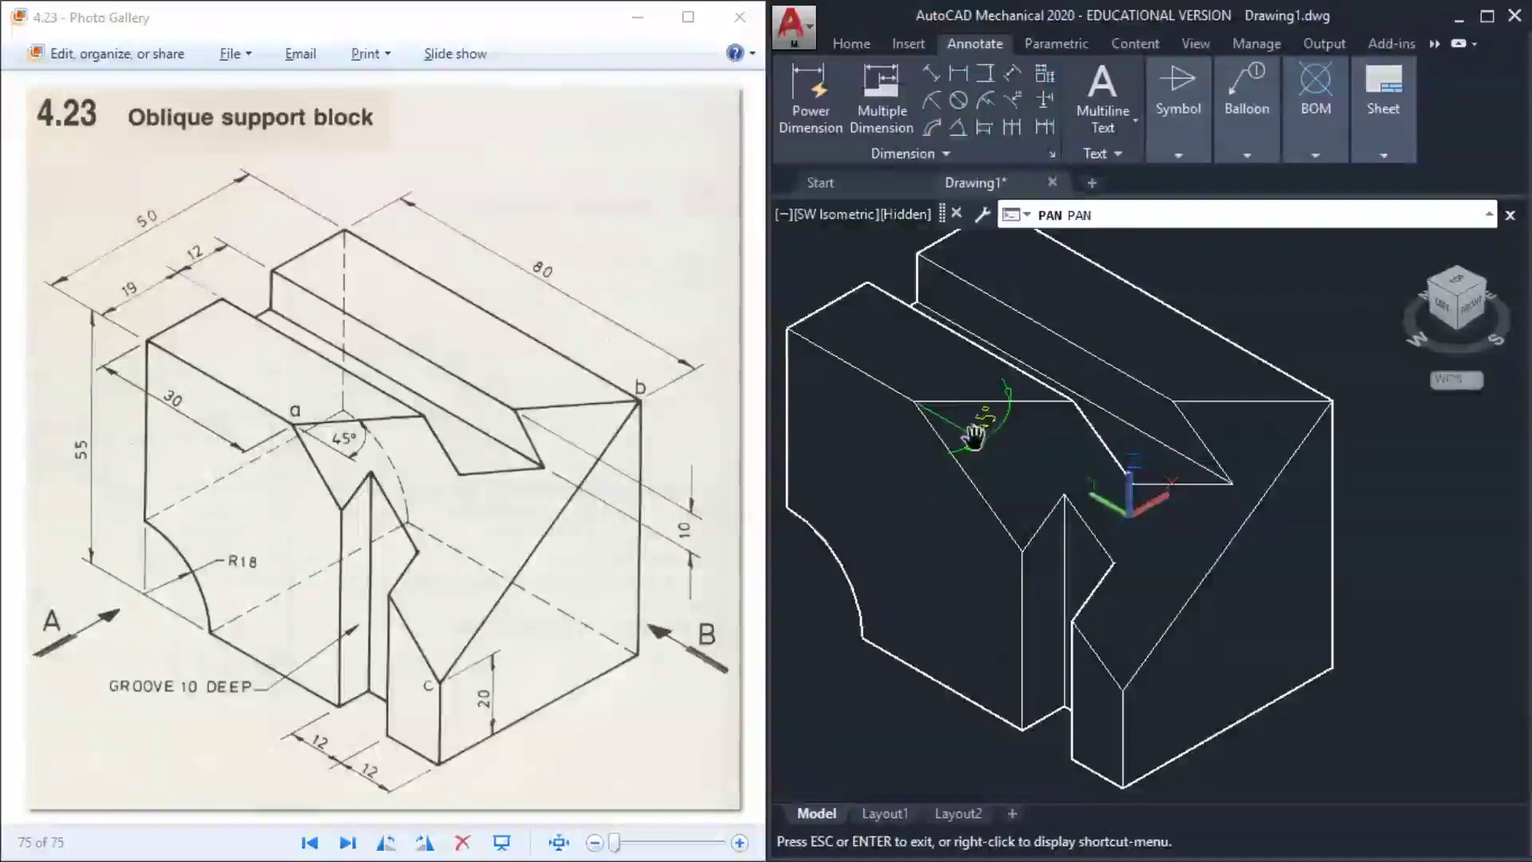
{"action": "left_click_drag", "start_coordinate": [999, 450], "coordinate": [1159, 476]}
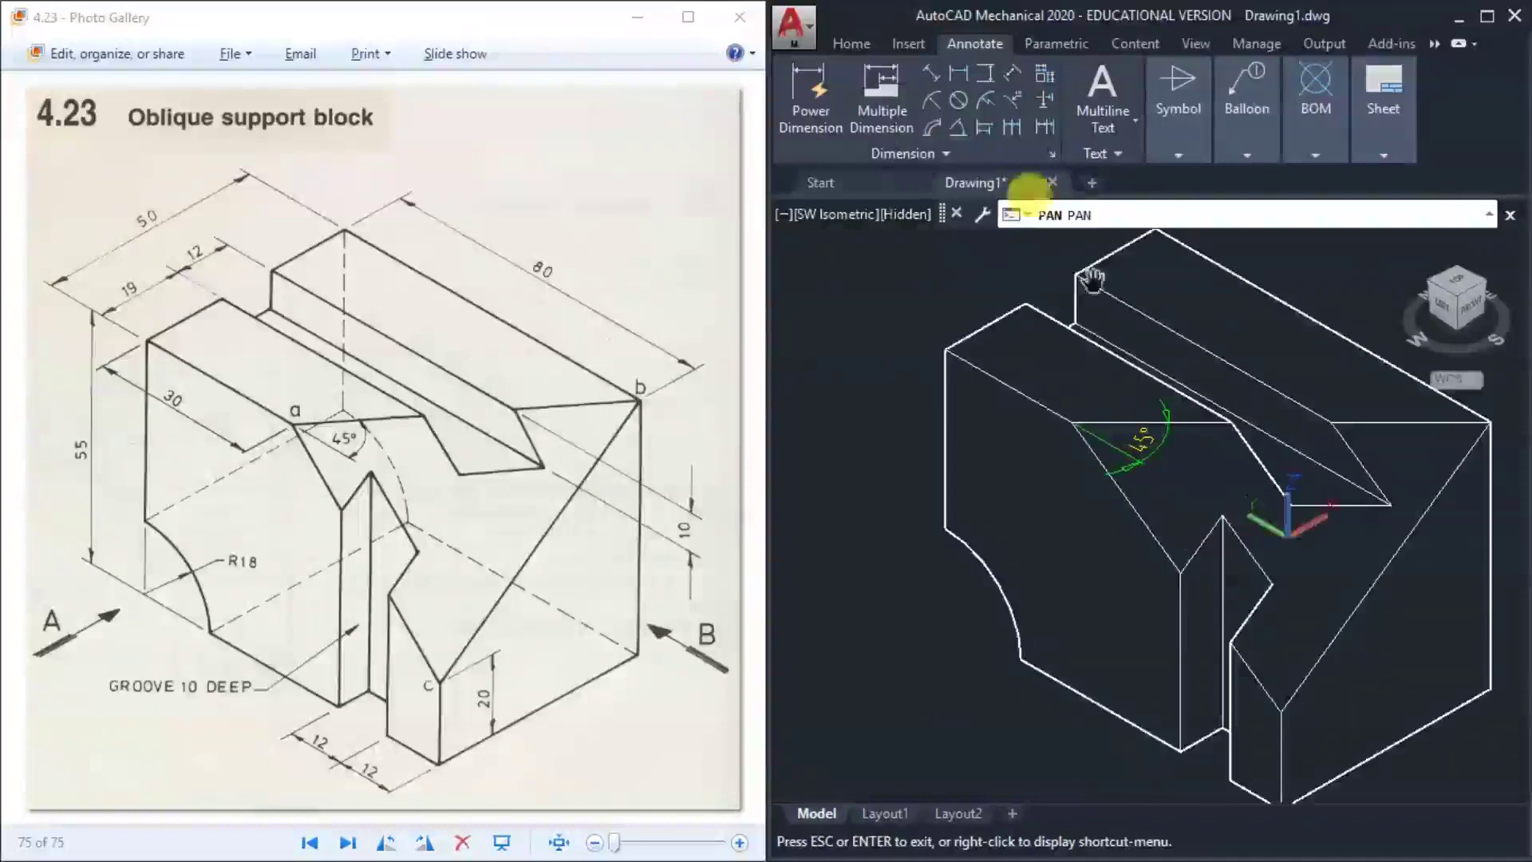
{"action": "key", "text": "Escape"}
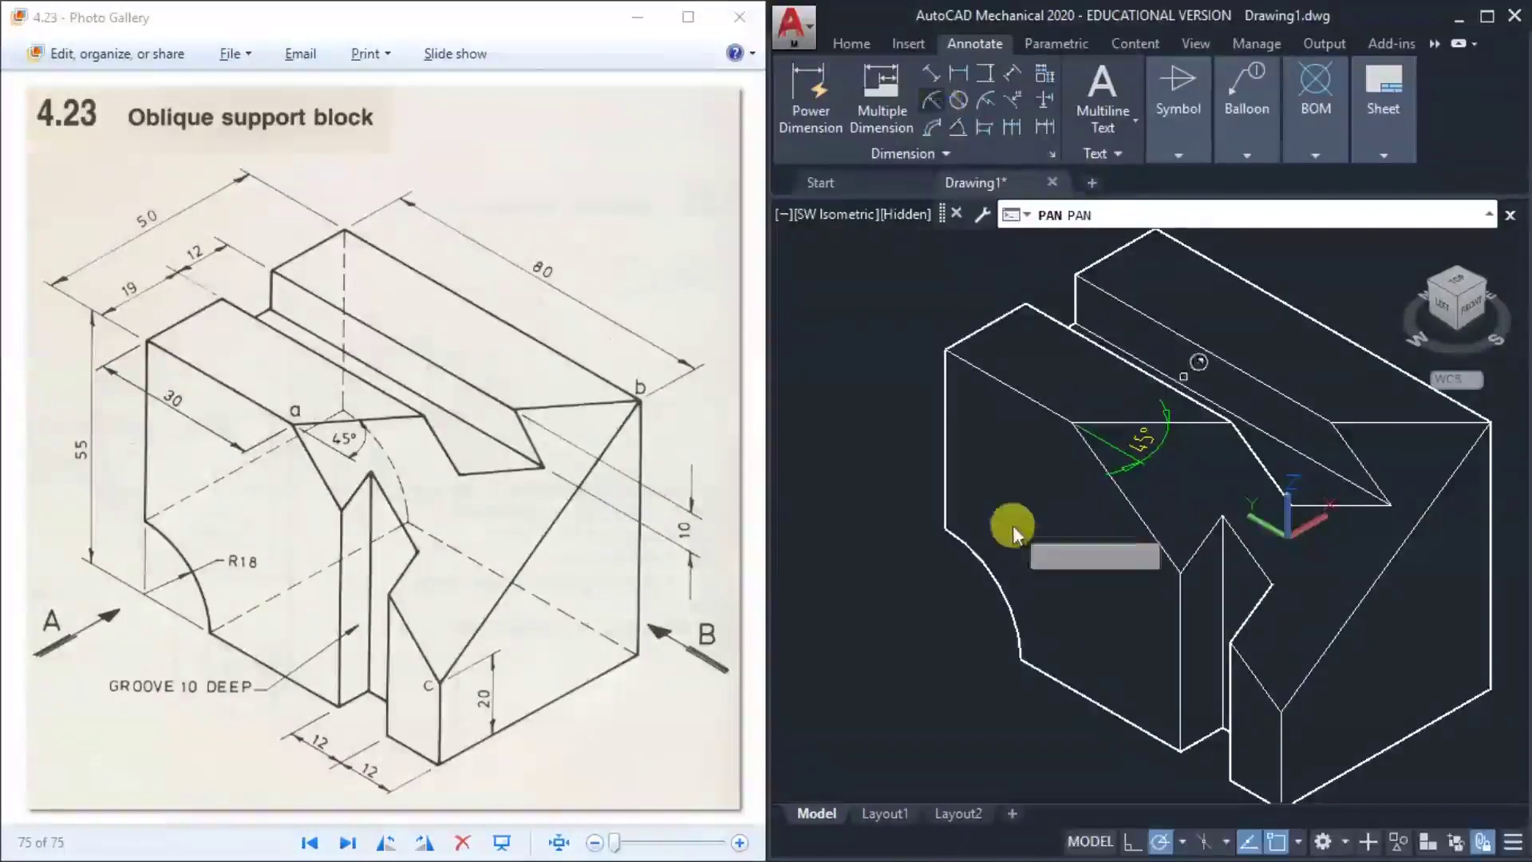
{"action": "left_click", "coordinate": [996, 568]}
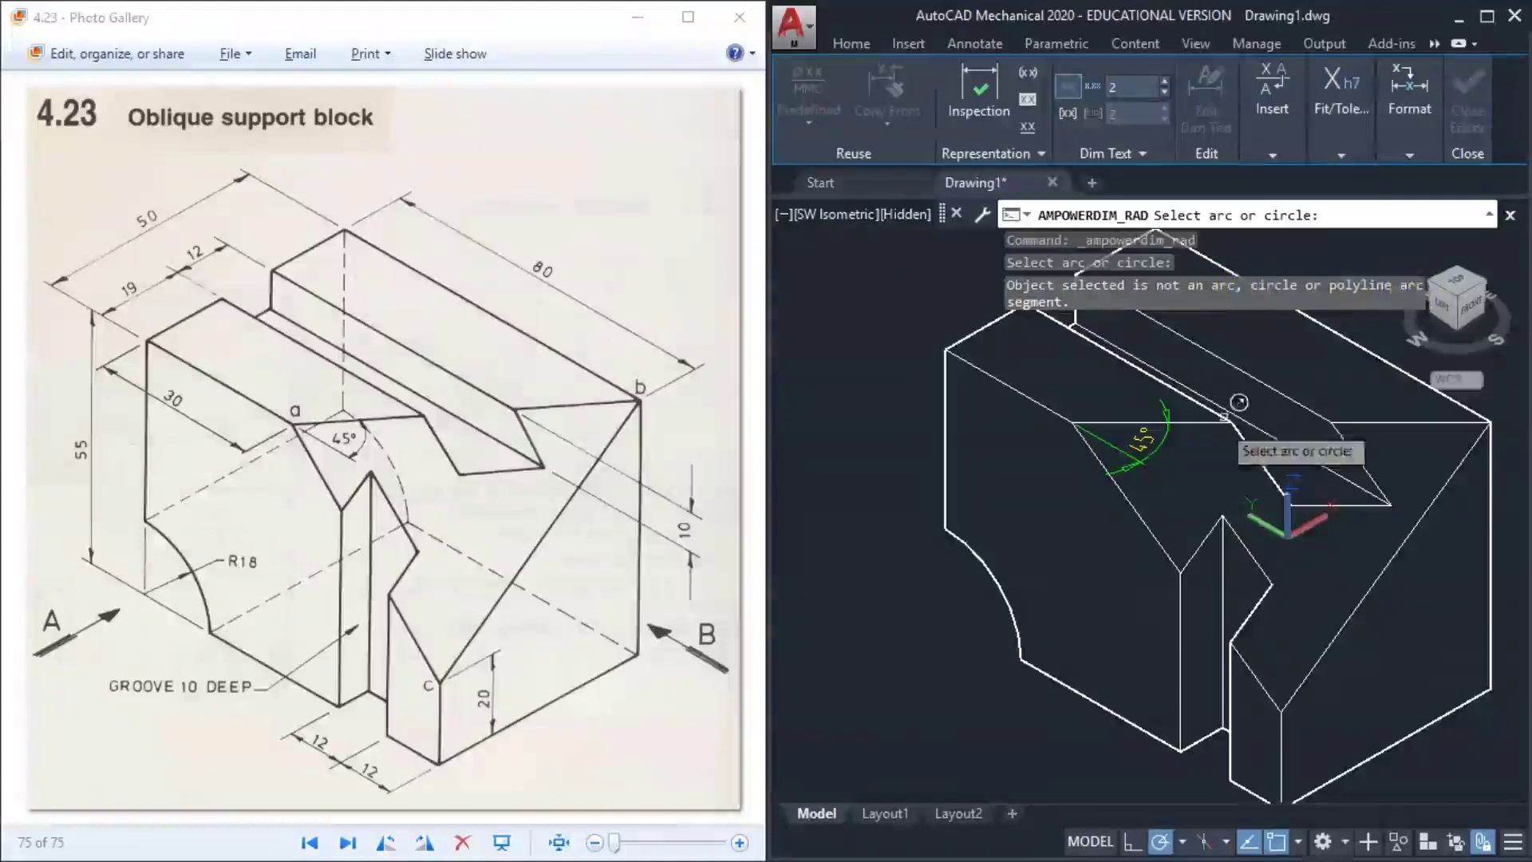
{"action": "left_click", "coordinate": [997, 563]}
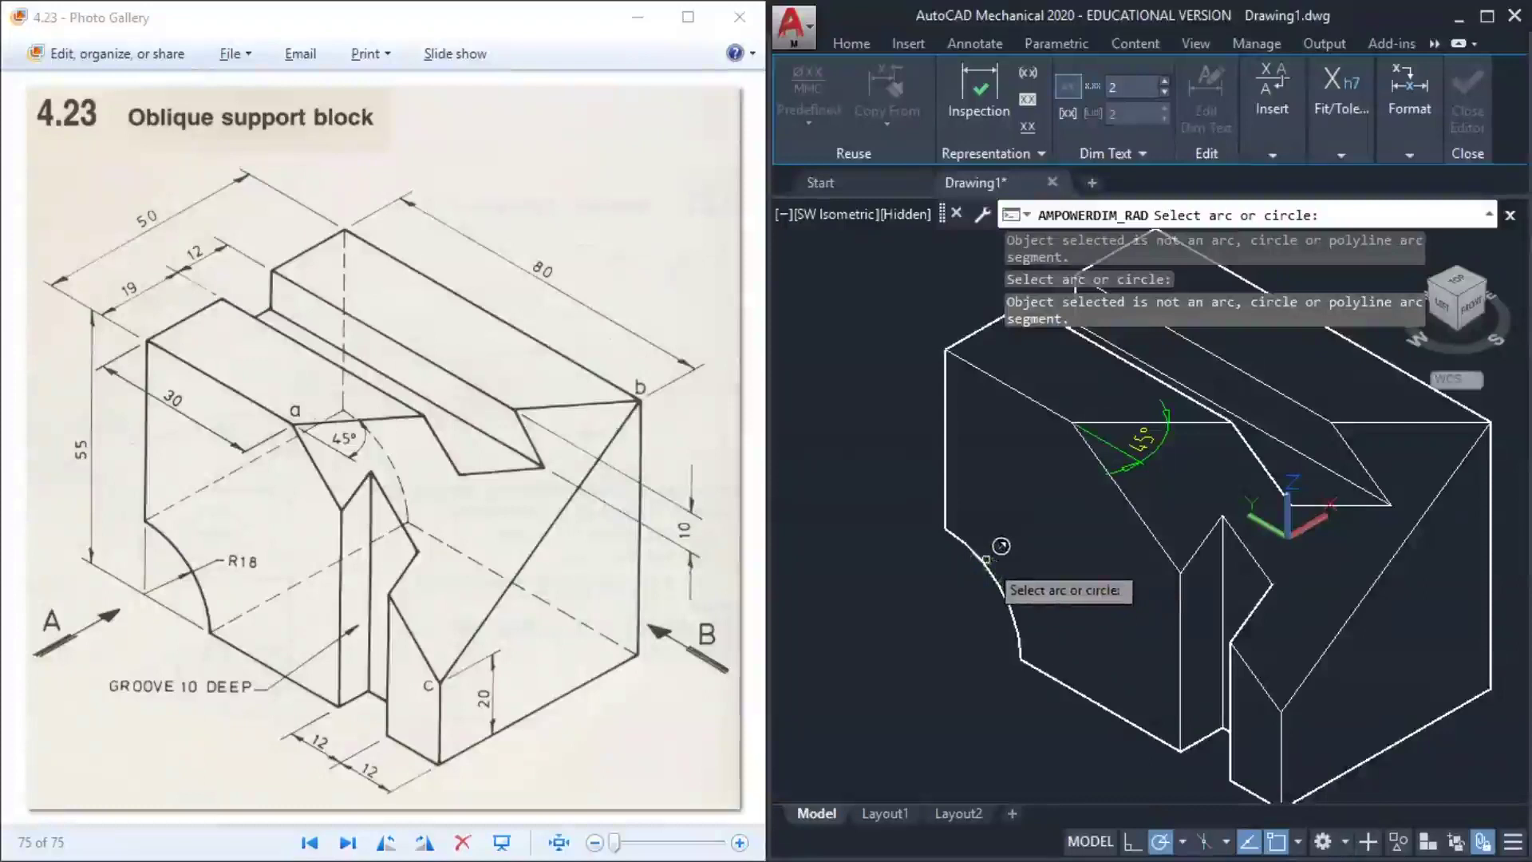
{"action": "key", "text": "Escape"}
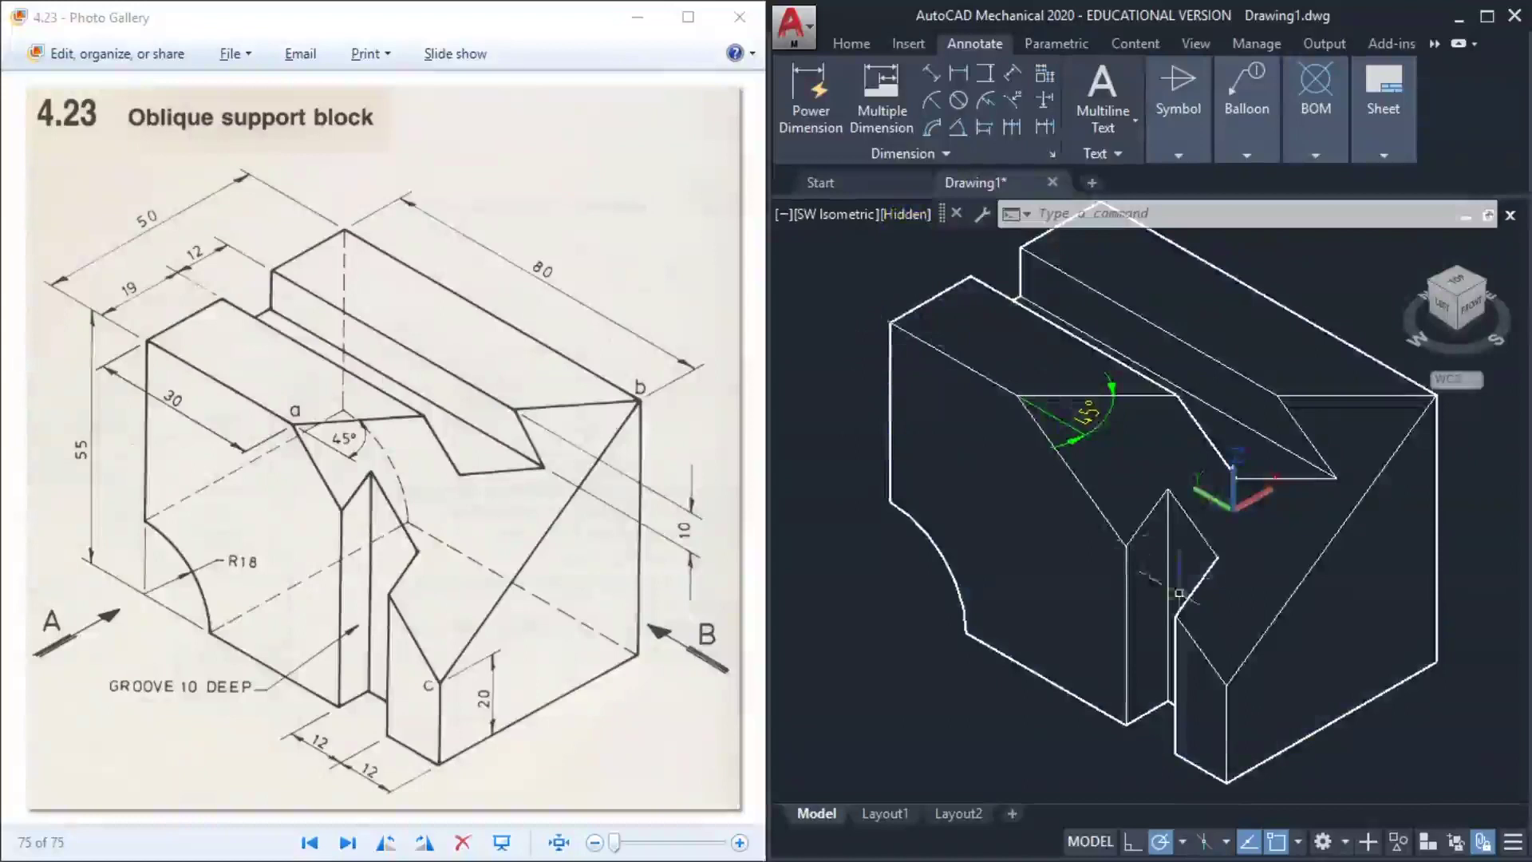
Change the block's visual style to 2D Wireframe
{"action": "left_click", "coordinate": [905, 217]}
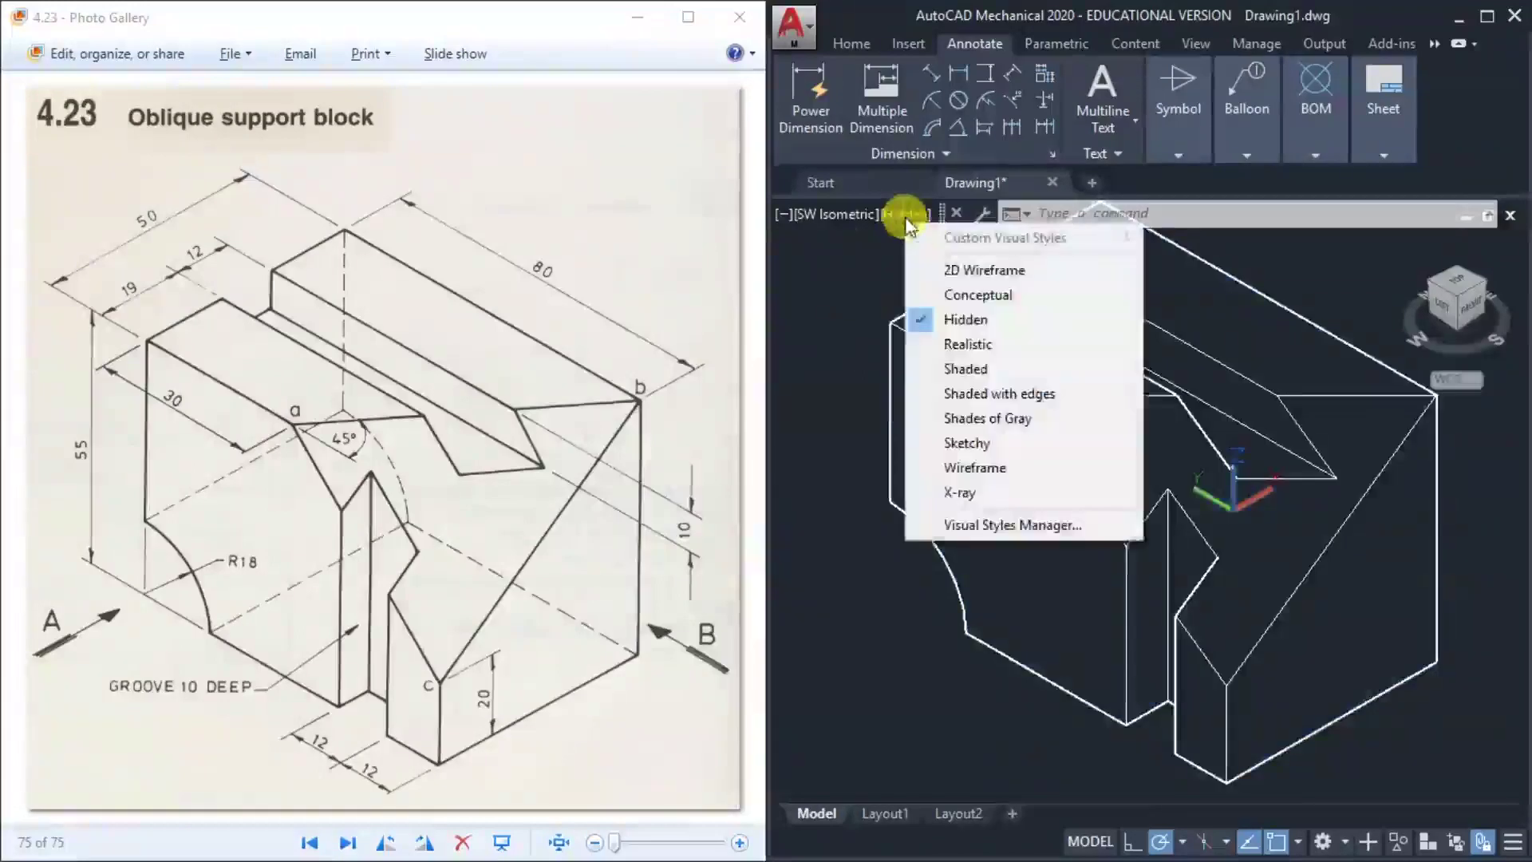
{"action": "left_click", "coordinate": [980, 264]}
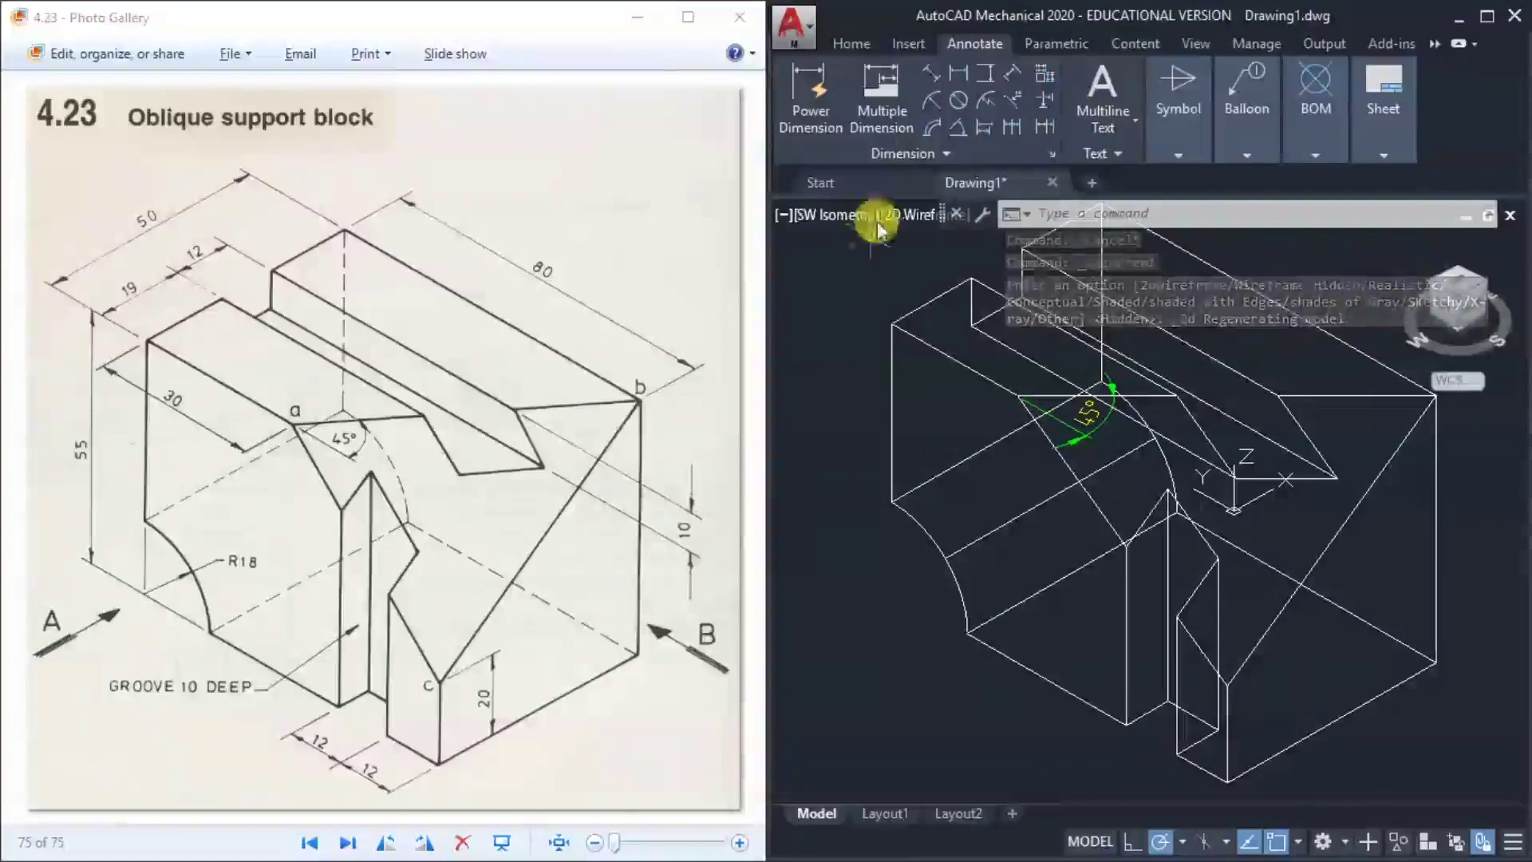
{"action": "left_click", "coordinate": [951, 129]}
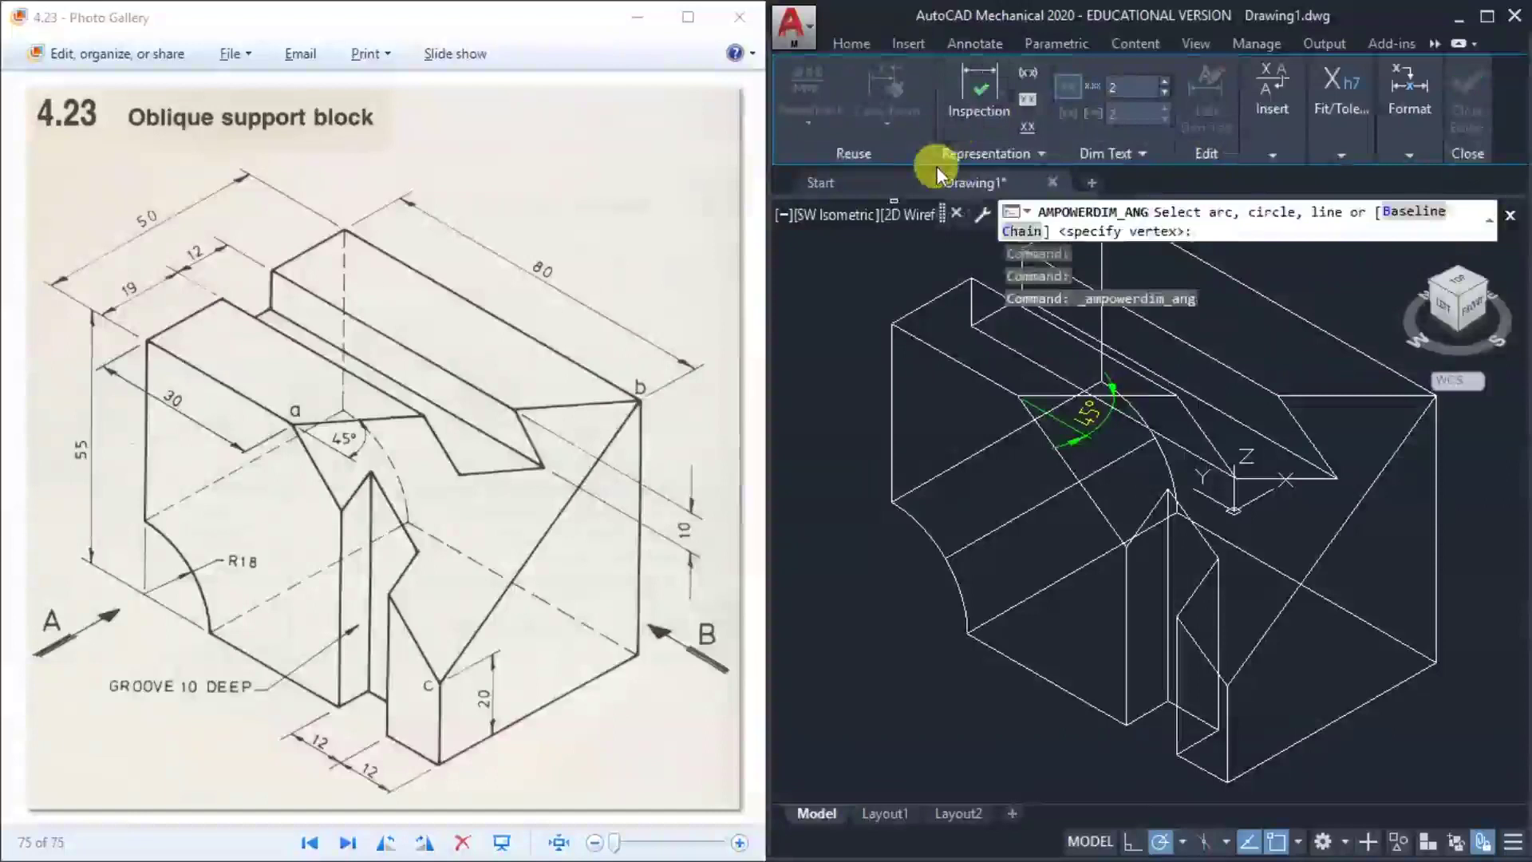
{"action": "key", "text": "Escape"}
{"action": "key", "text": "Escape"}
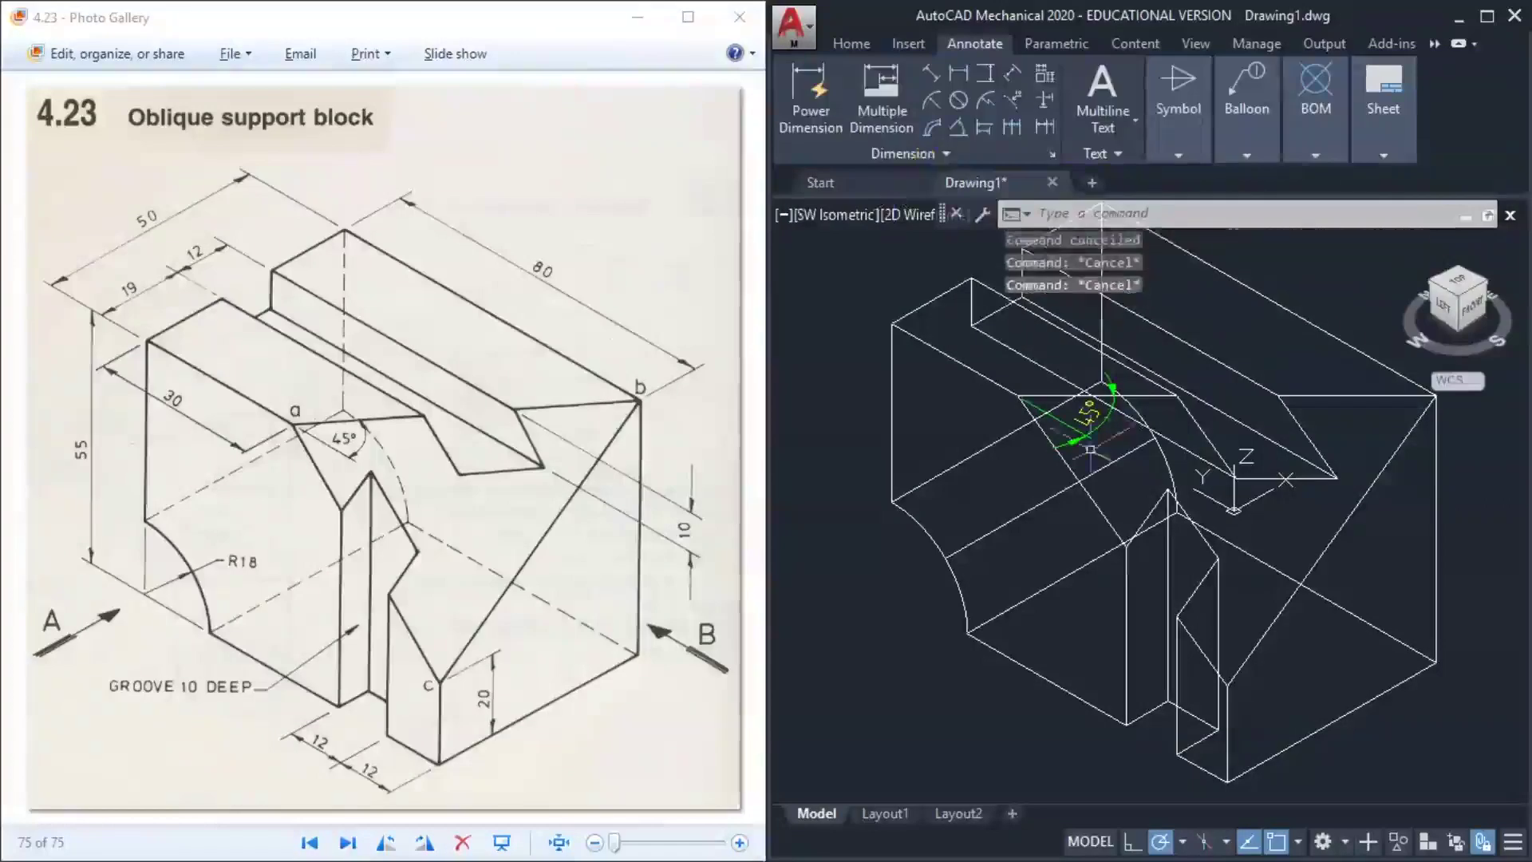
{"action": "left_click", "coordinate": [1085, 438]}
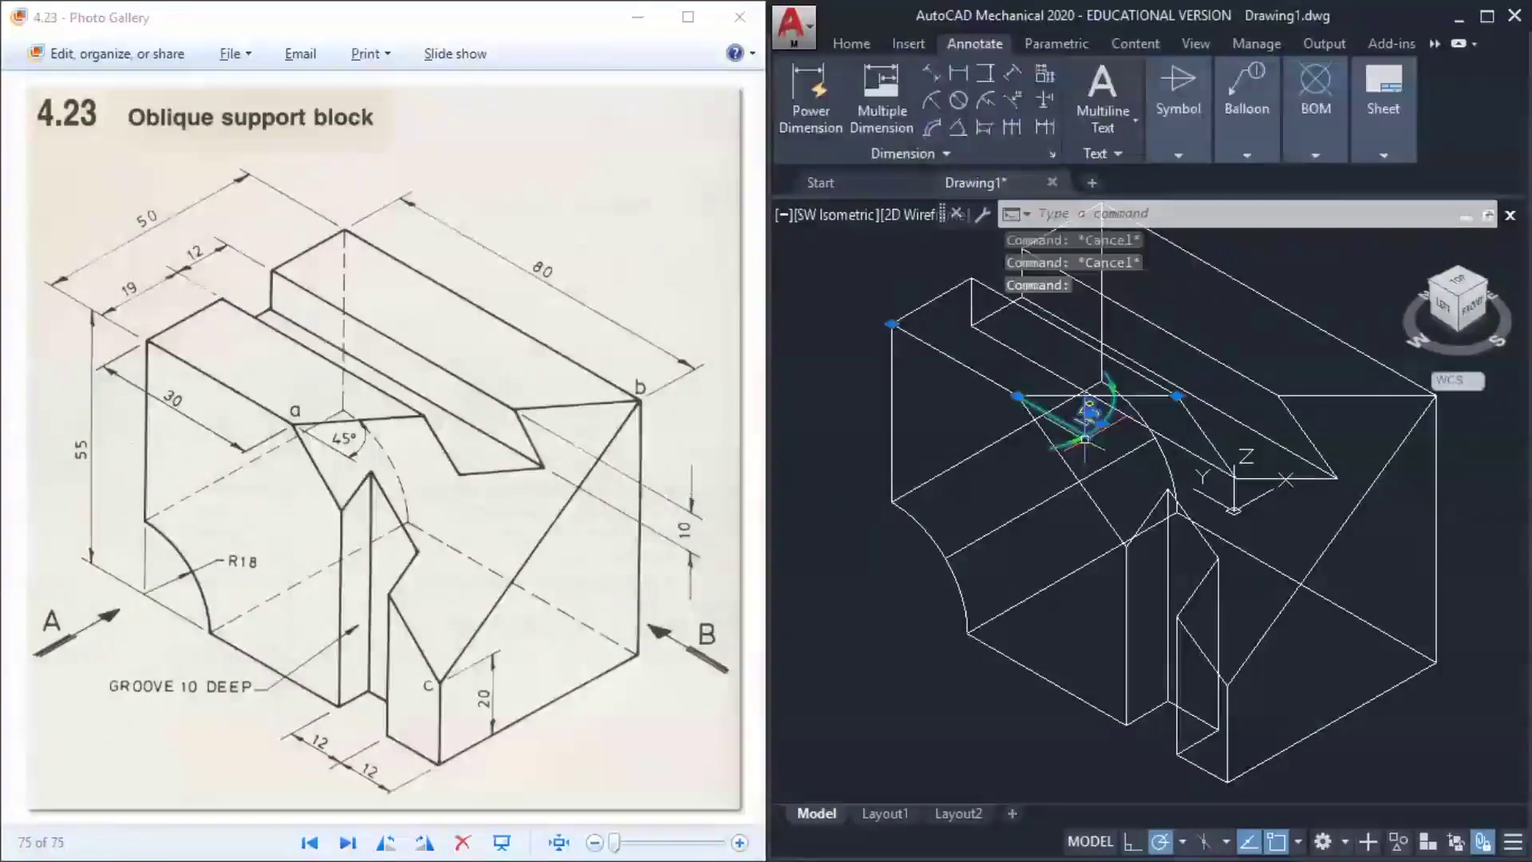
{"action": "key", "text": "Escape"}
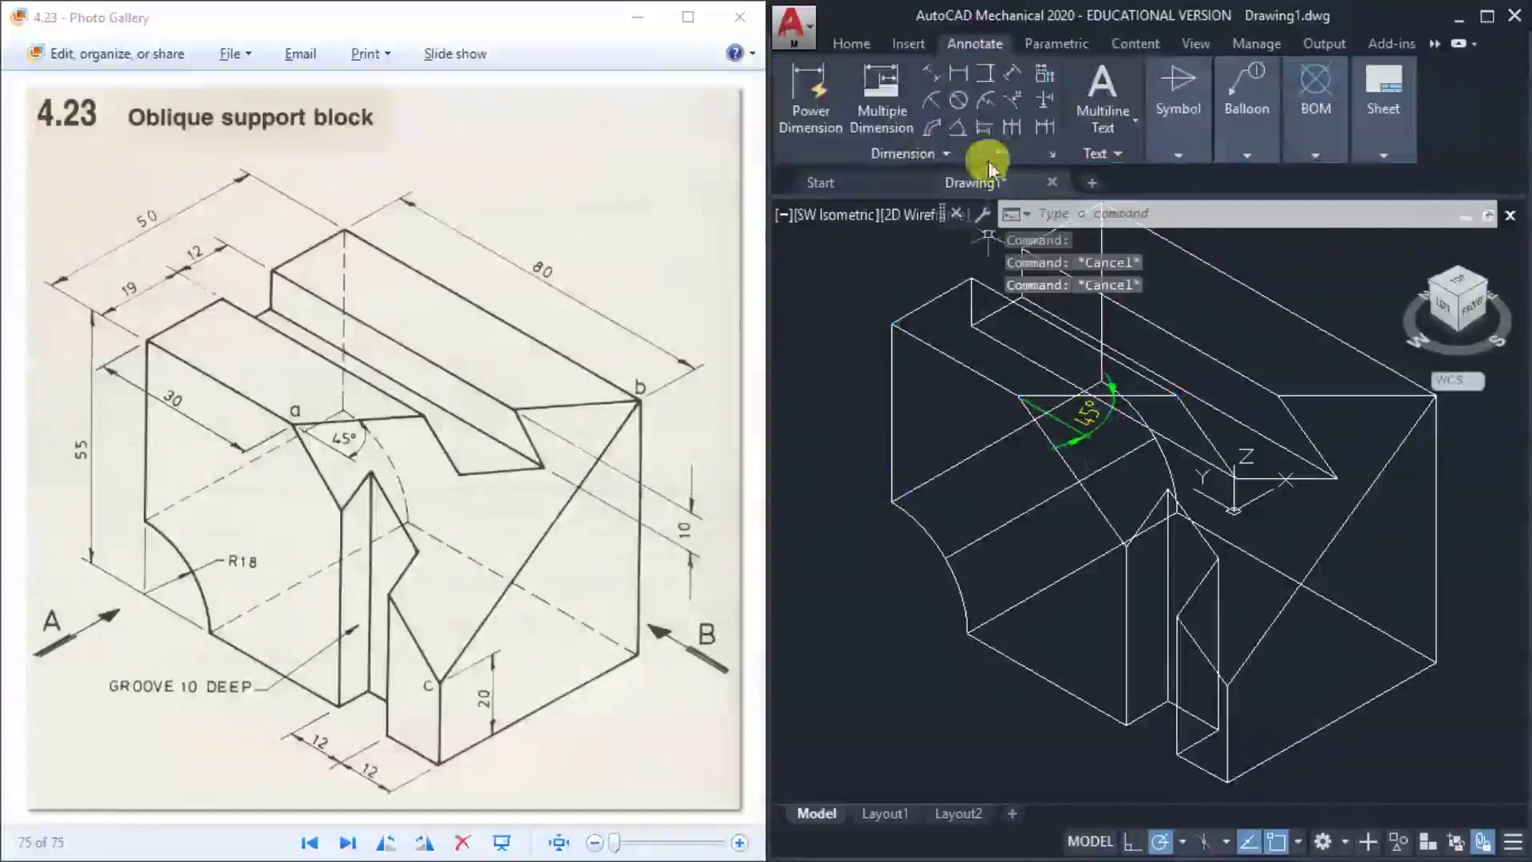
{"action": "left_click", "coordinate": [932, 97]}
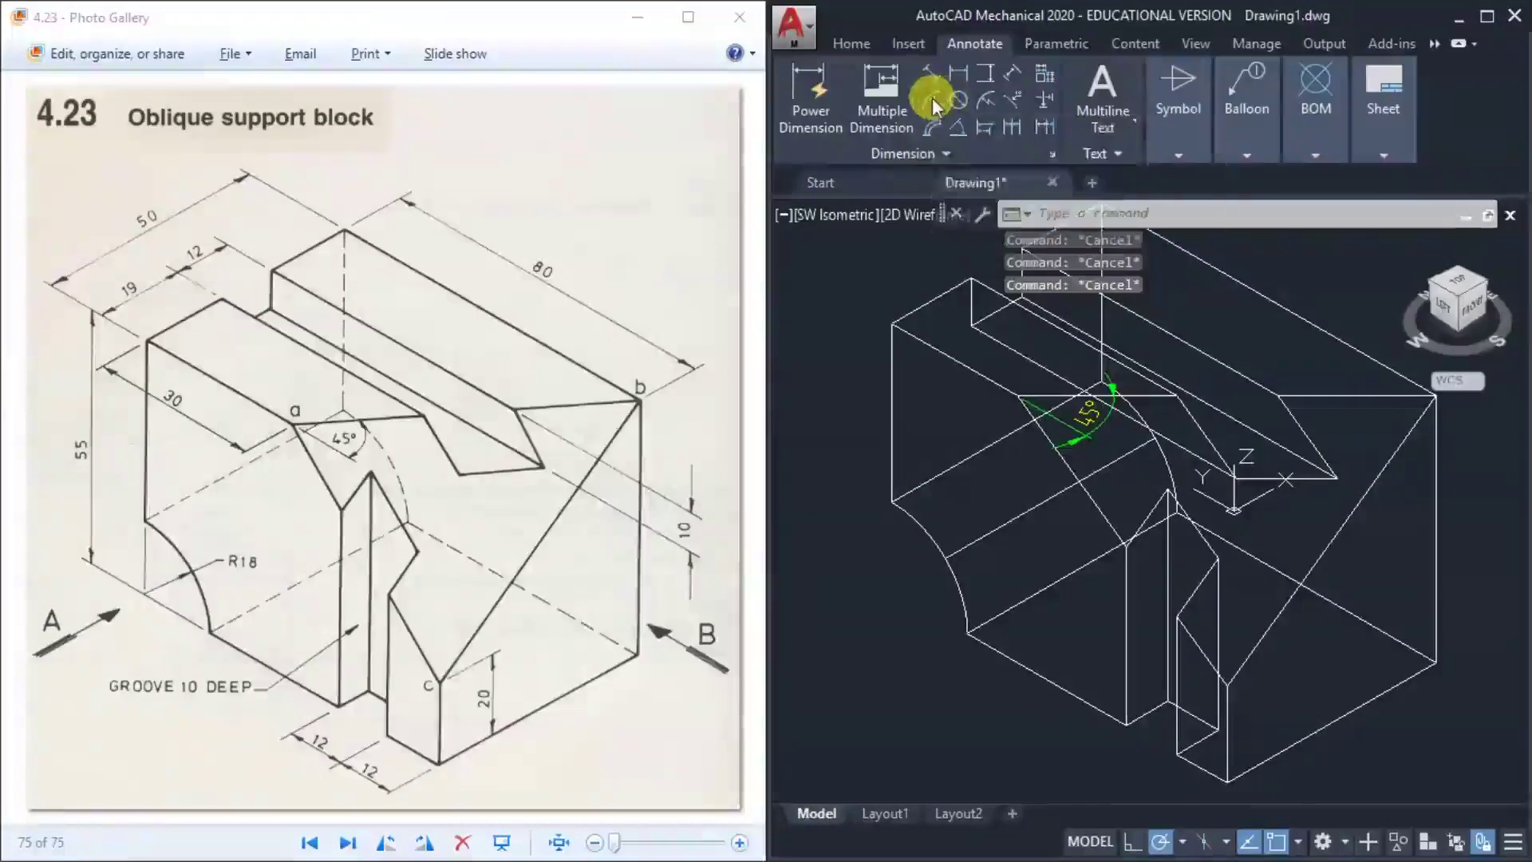
{"action": "left_click", "coordinate": [929, 527]}
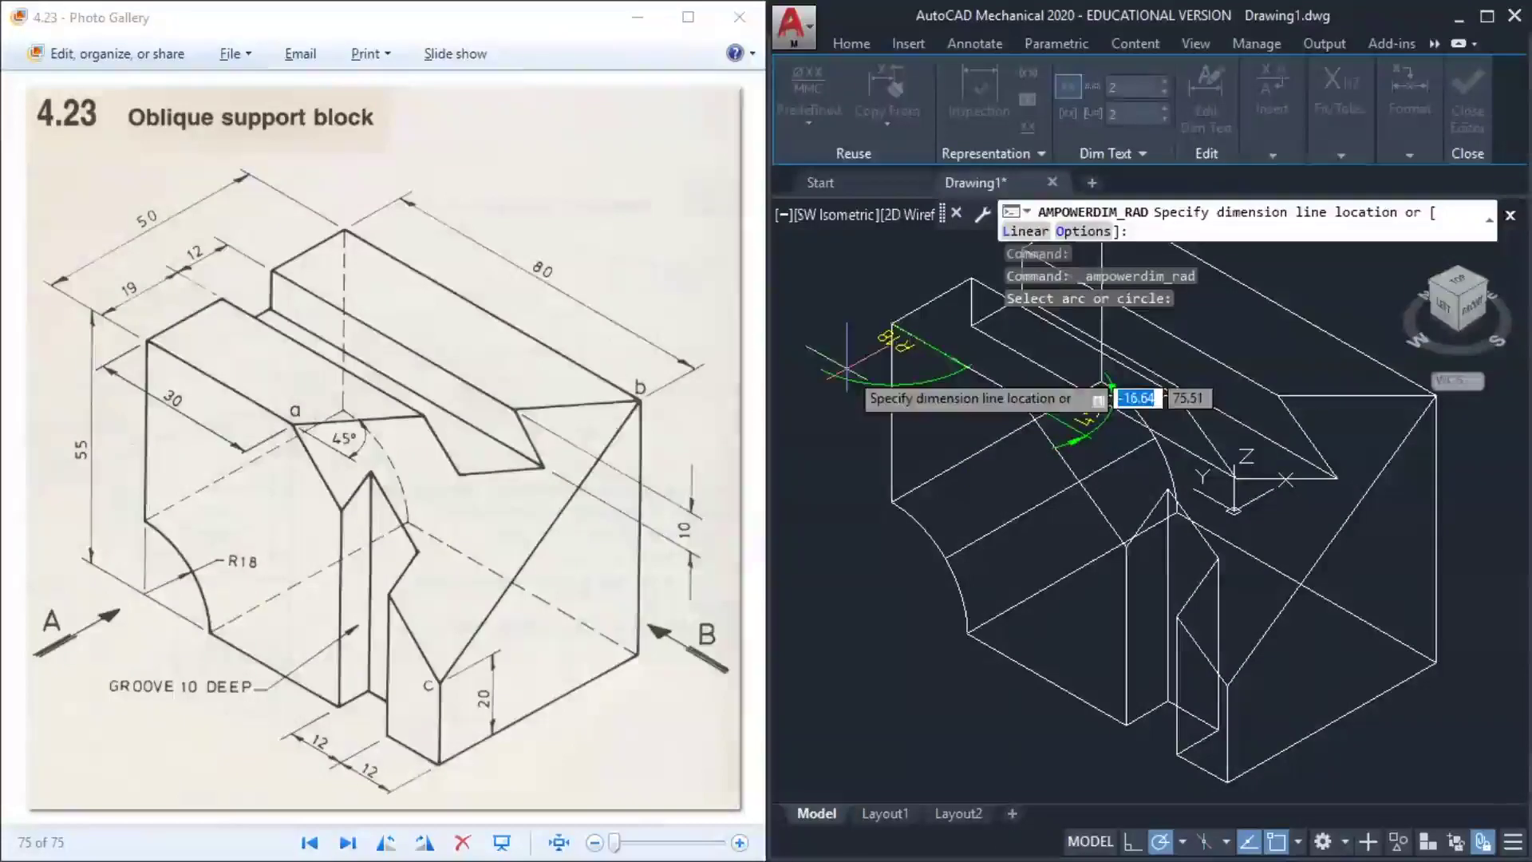
{"action": "key", "text": "Escape"}
{"action": "key", "text": "Escape"}
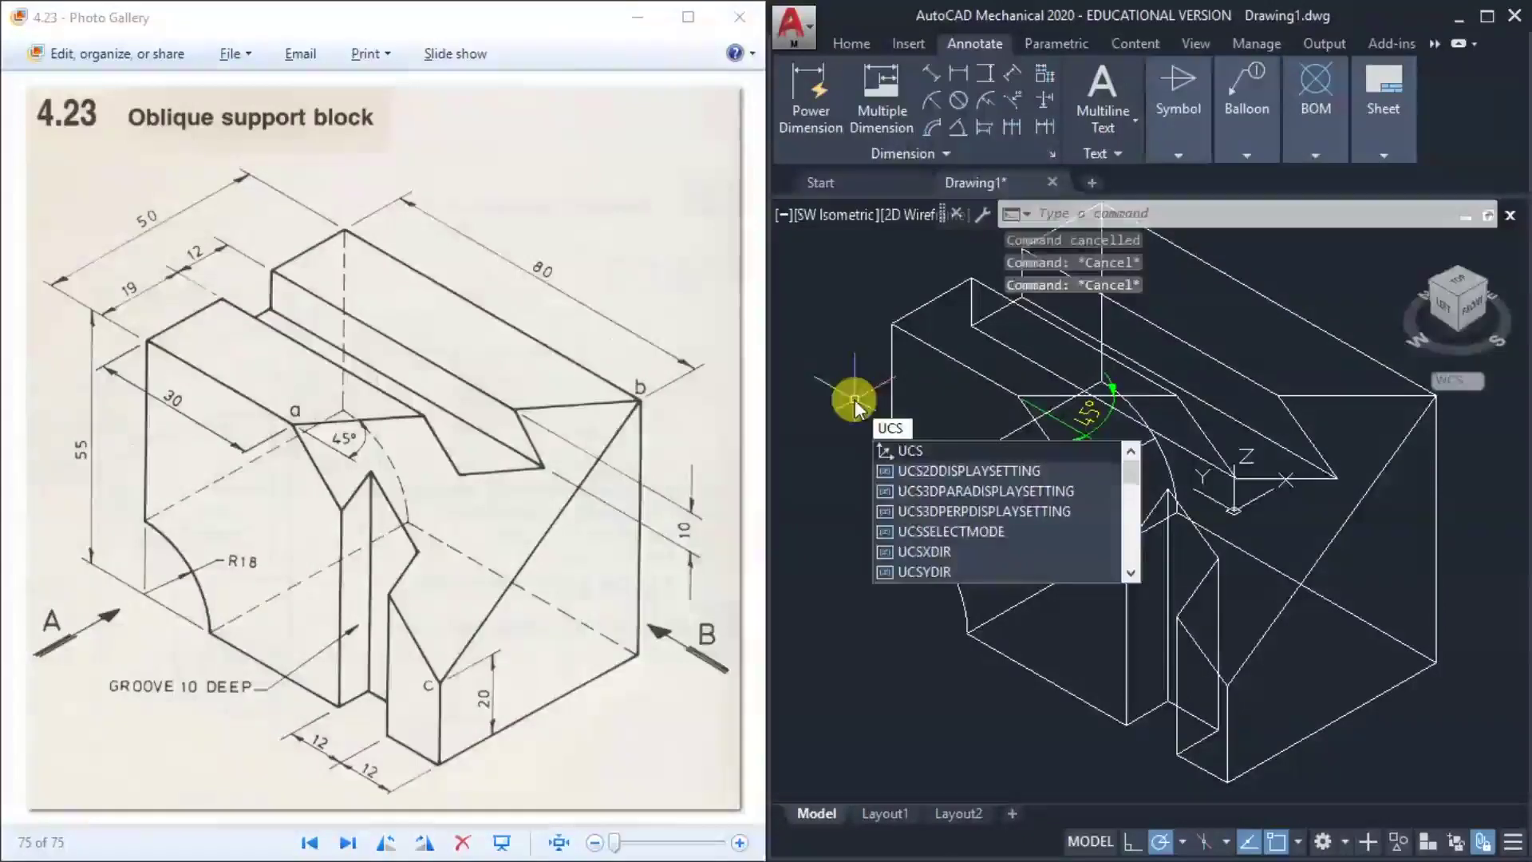
Align the UCS with the block's vertical side face containing the curved cutout, placing its origin on that face
{"action": "key", "text": "Return"}
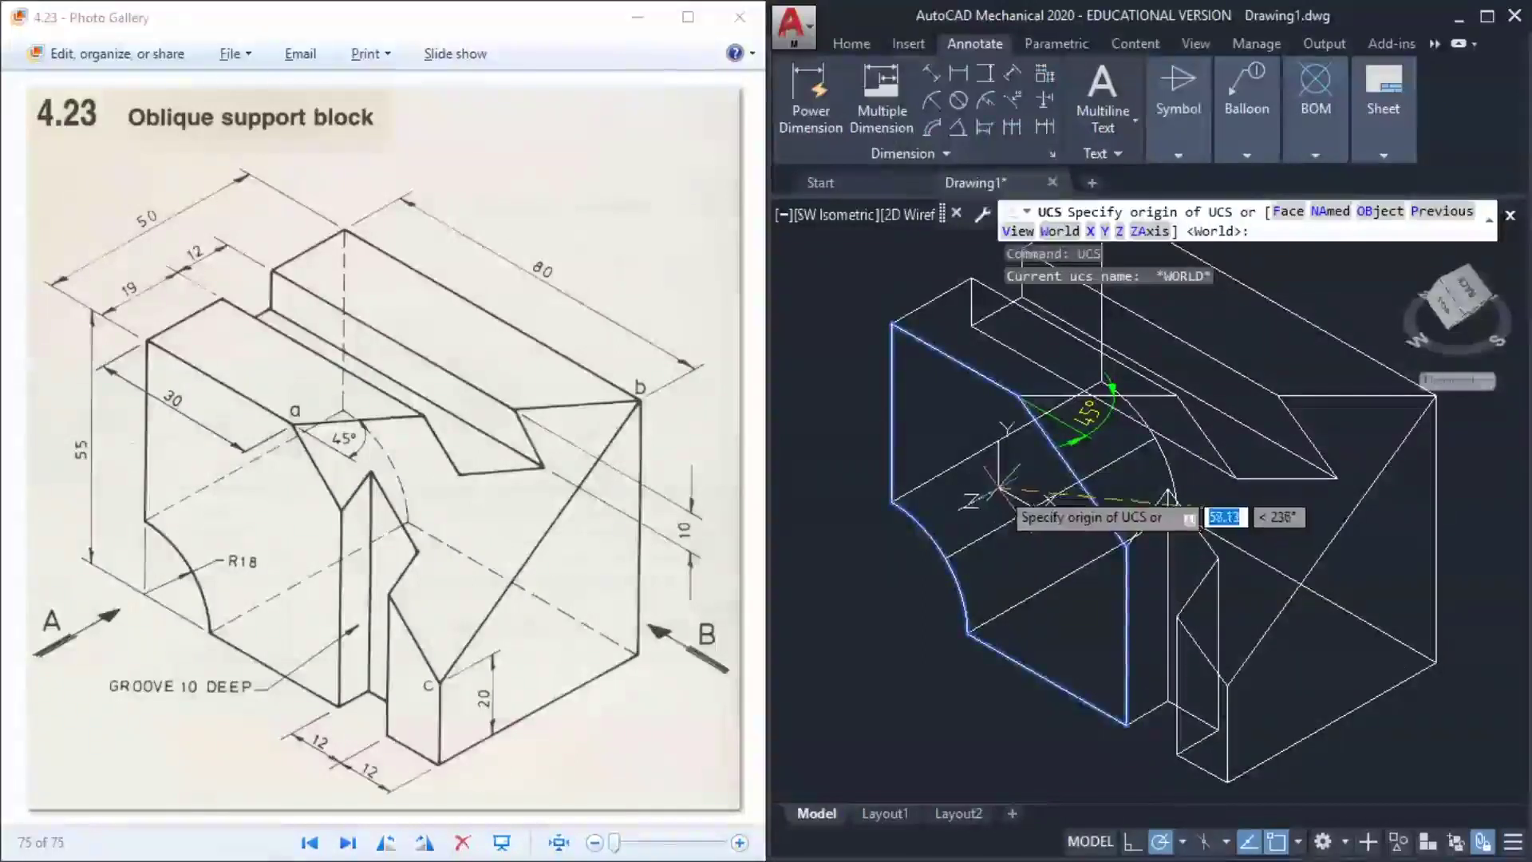
{"action": "left_click", "coordinate": [932, 405]}
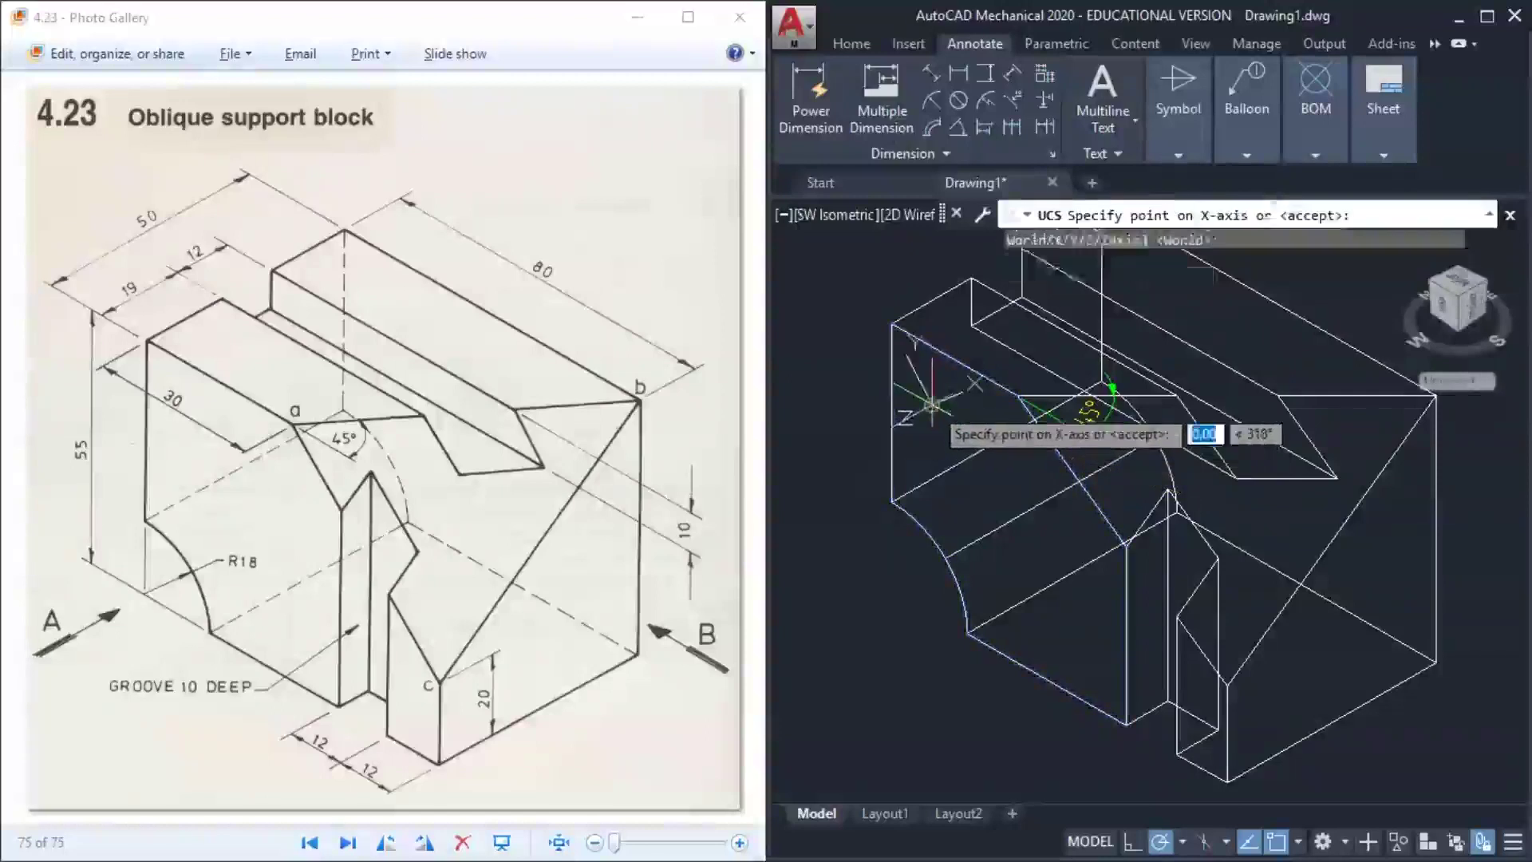
{"action": "double_click", "coordinate": [834, 348]}
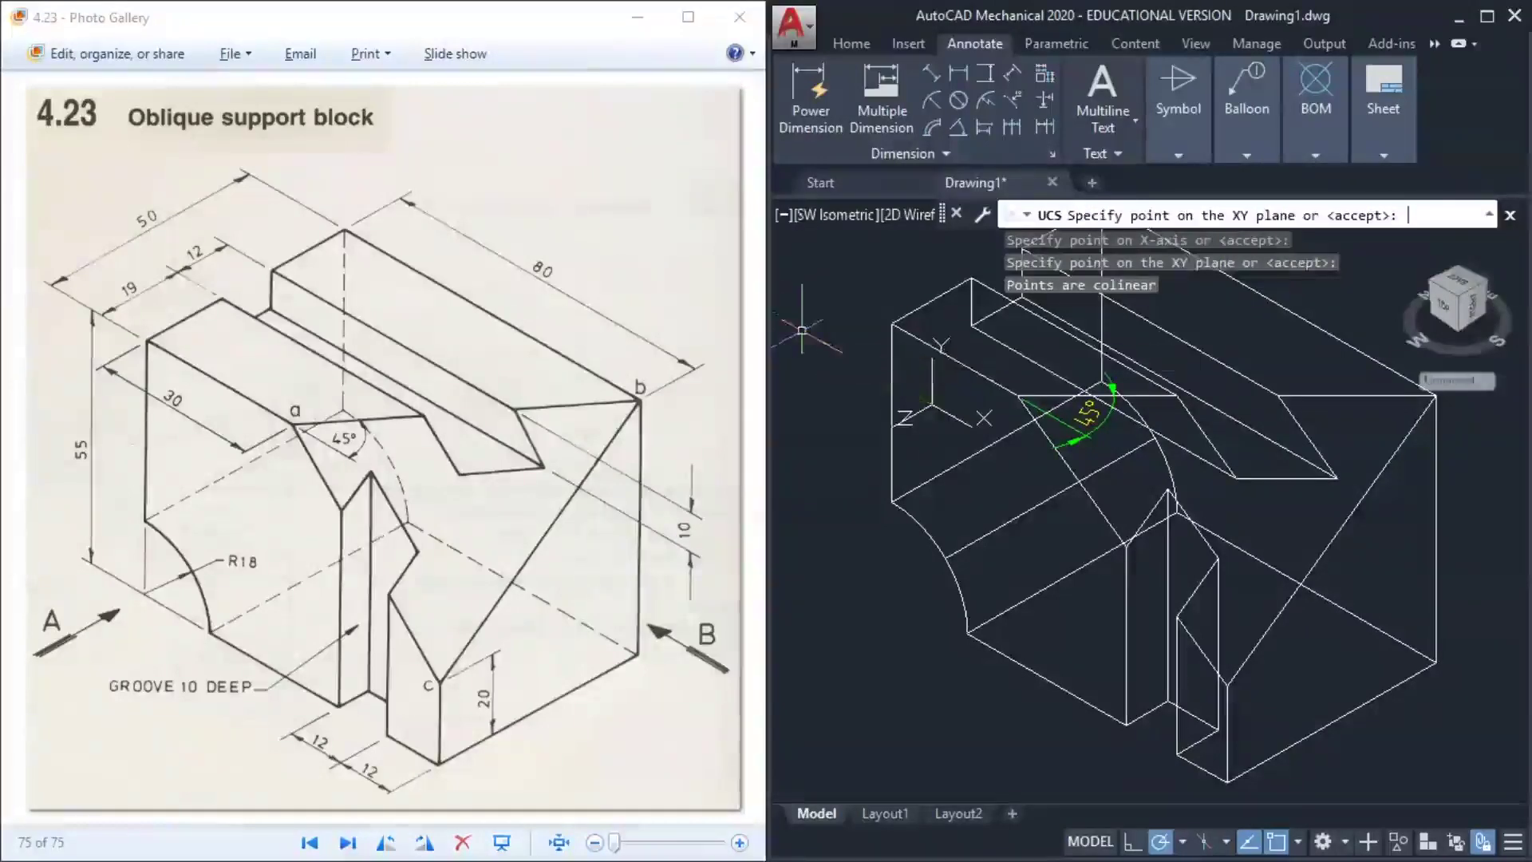
{"action": "key", "text": "Return"}
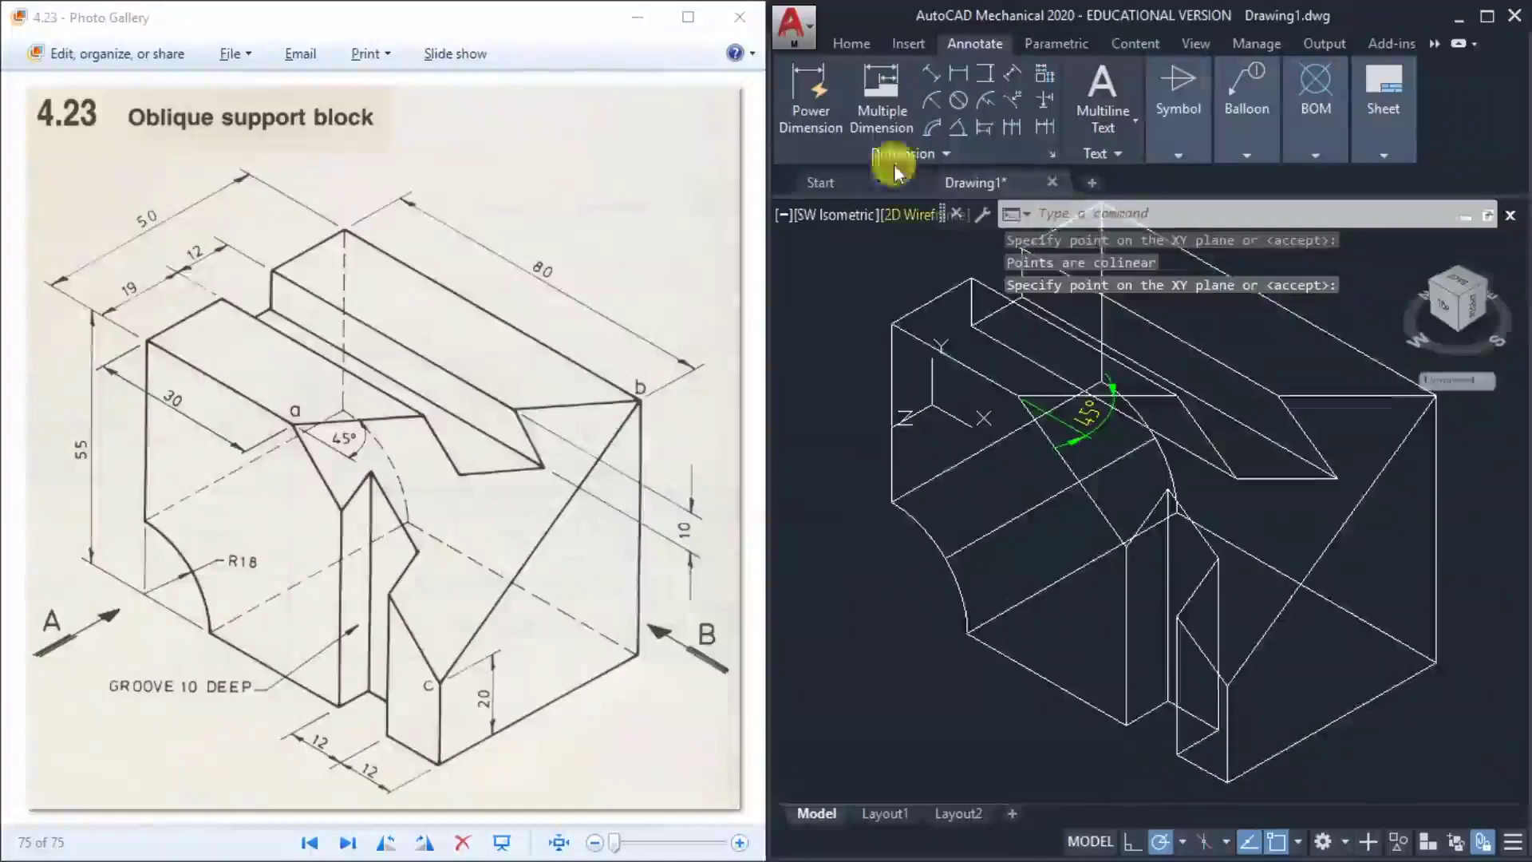
Add a radius dimension to the curved cutout's arc, placing its text on the side face inside the block's outline
{"action": "left_click", "coordinate": [933, 102]}
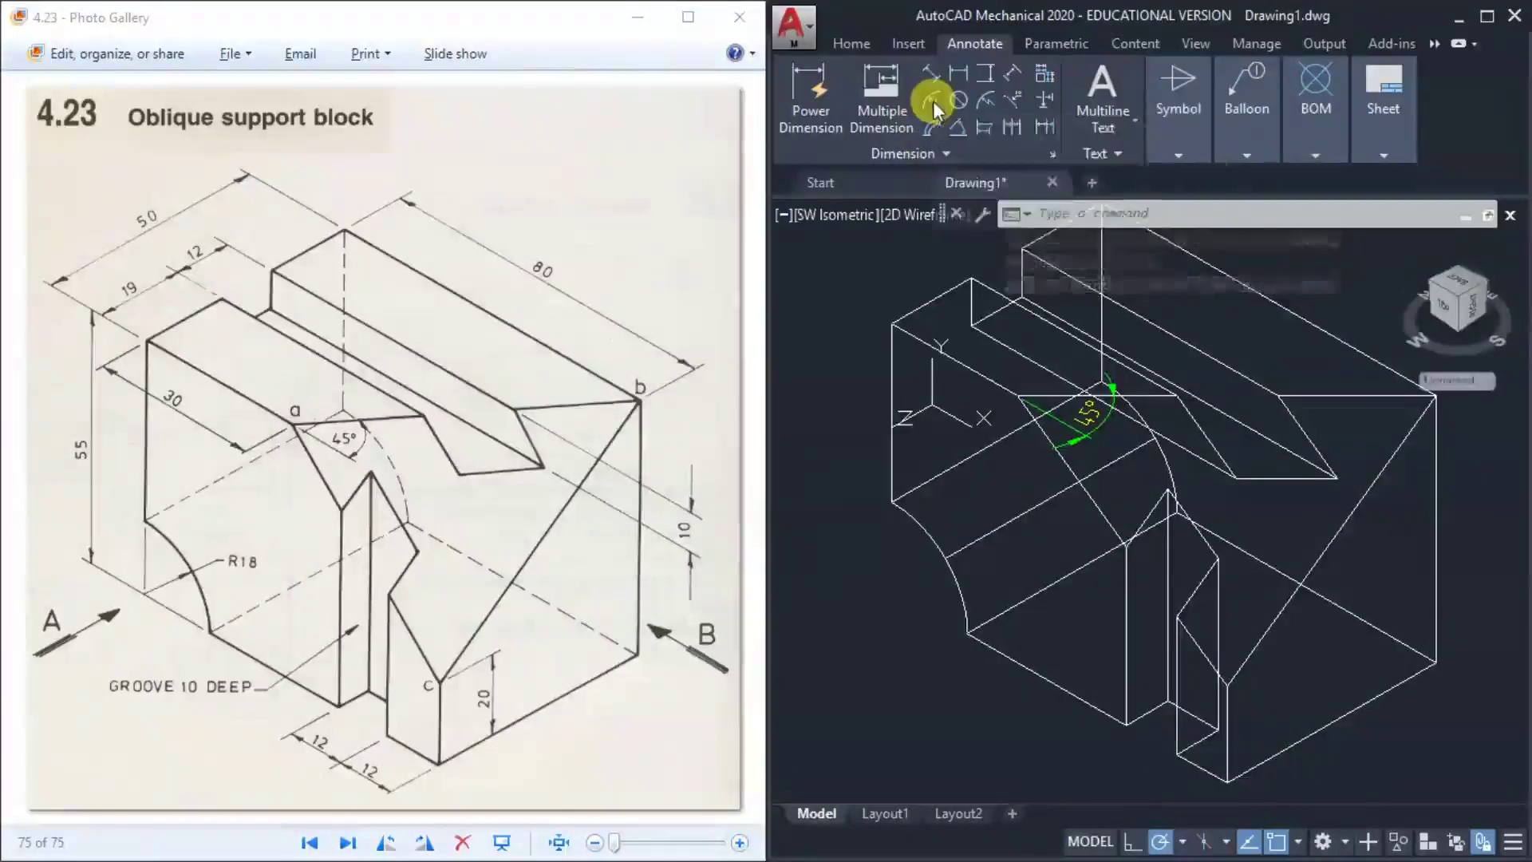
{"action": "left_click", "coordinate": [943, 539]}
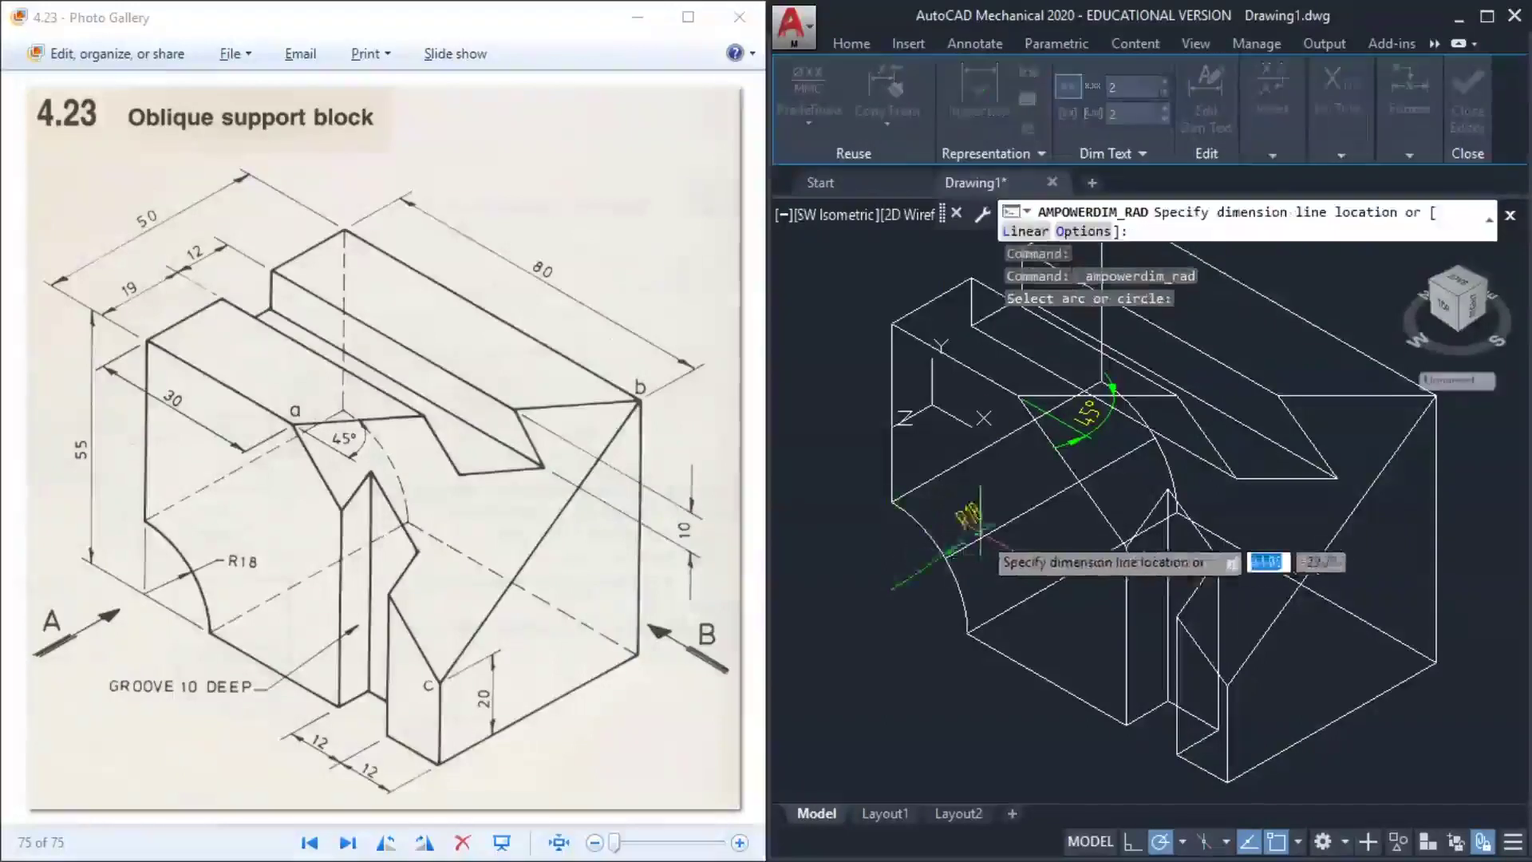
{"action": "left_click", "coordinate": [1052, 544]}
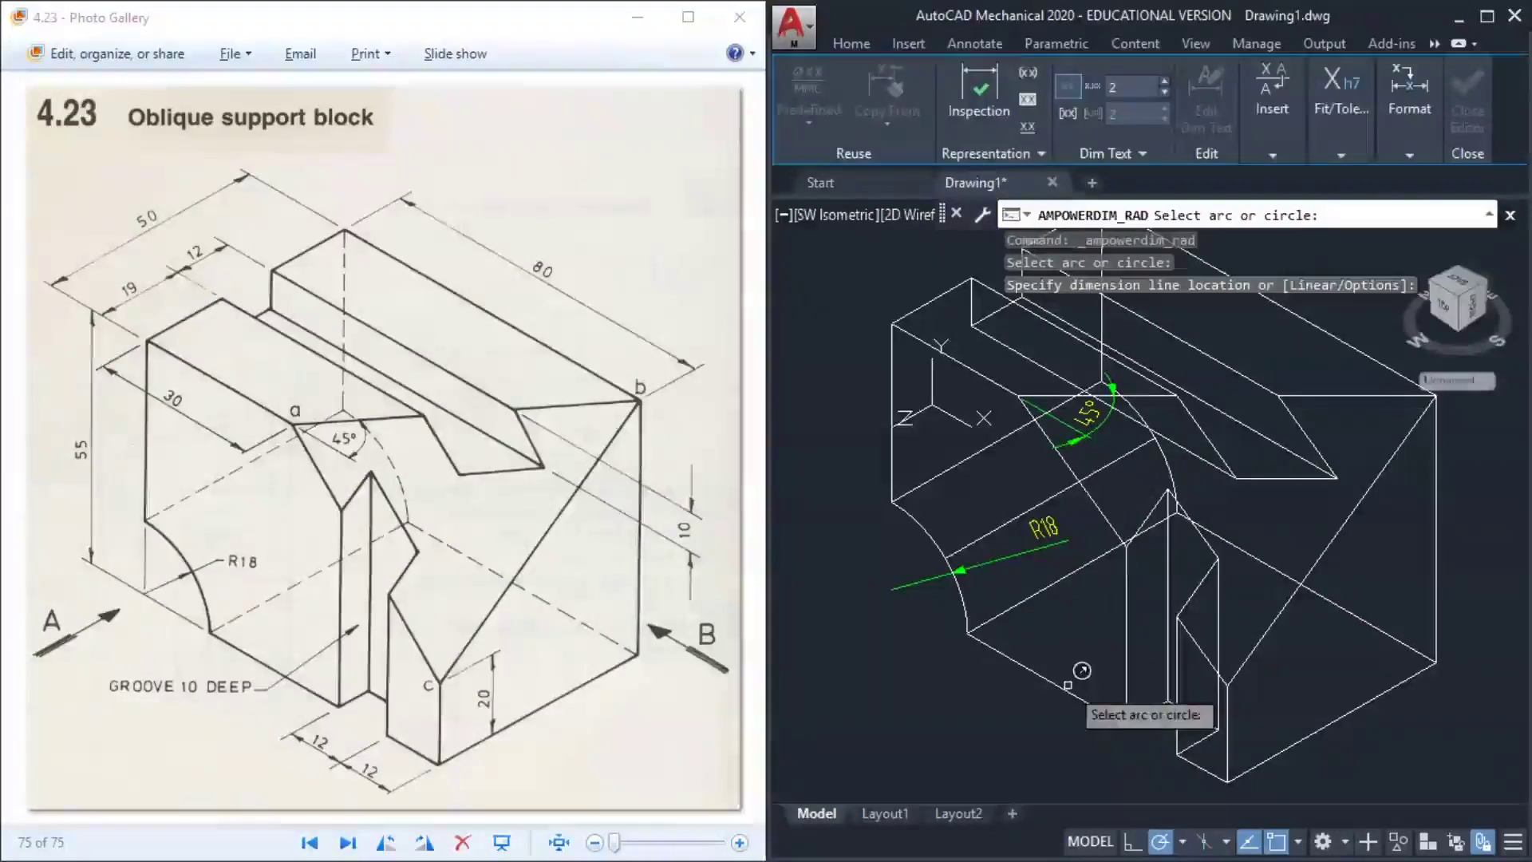
{"action": "key", "text": "Escape"}
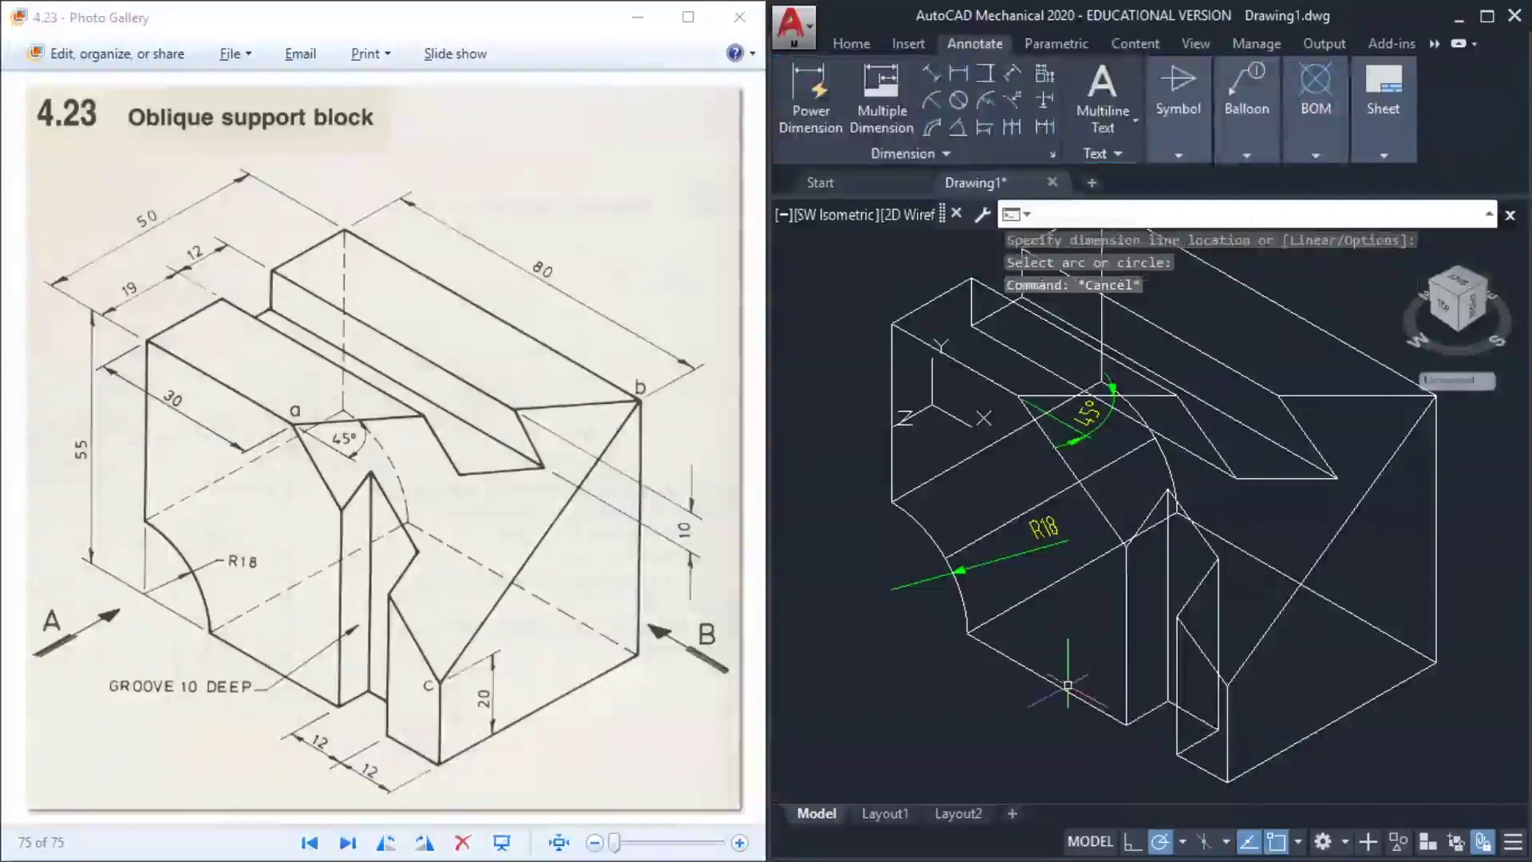
Switch to Photo Gallery and show the next reference drawing, 4.24 Locating slide
{"action": "scroll", "coordinate": [1273, 507], "scroll_direction": "down", "scroll_amount": 2}
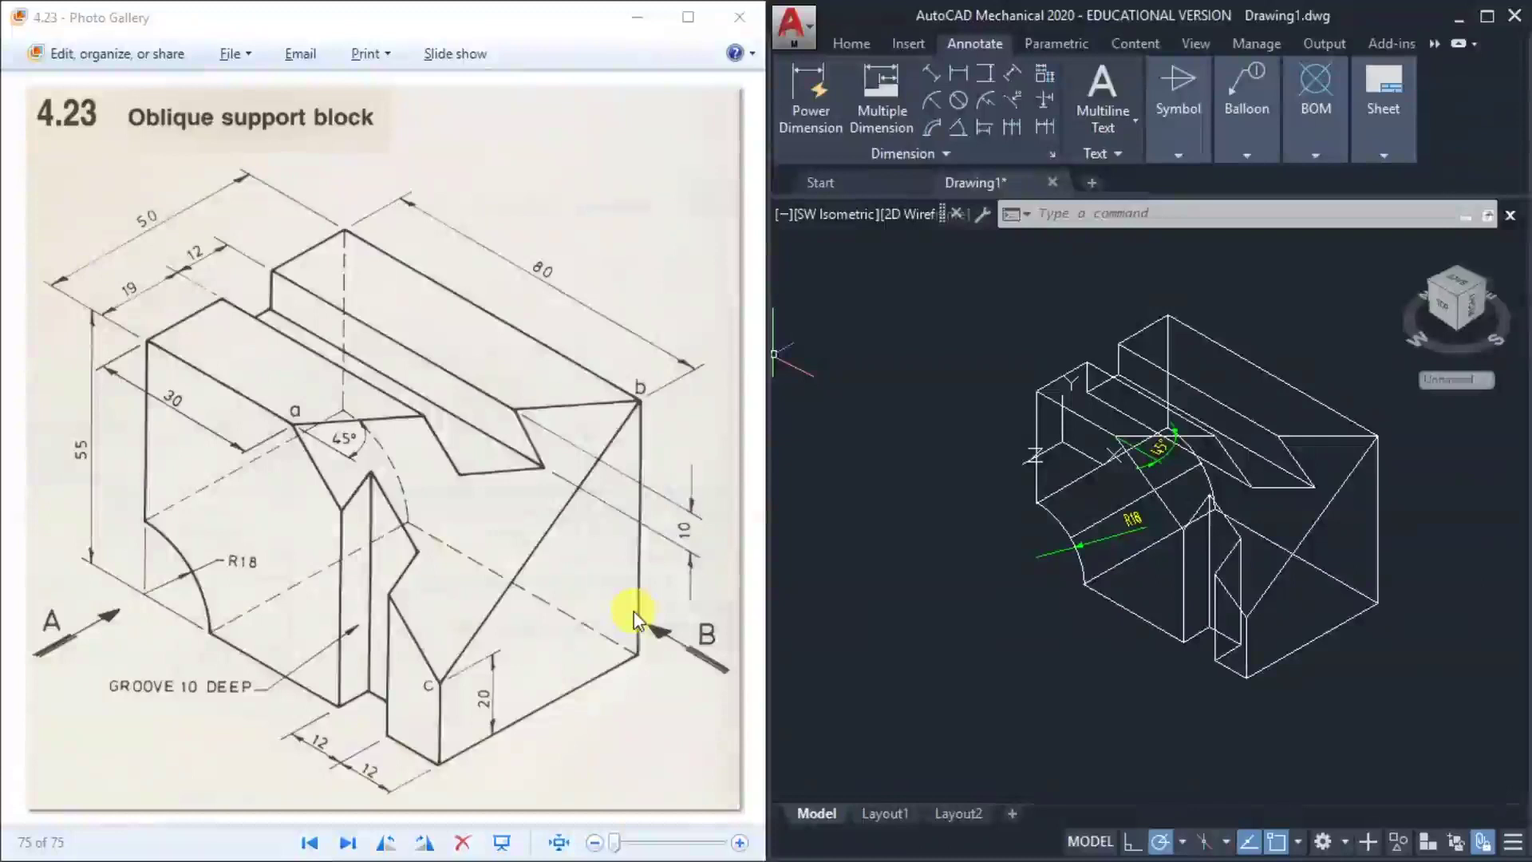
{"action": "left_click", "coordinate": [350, 844]}
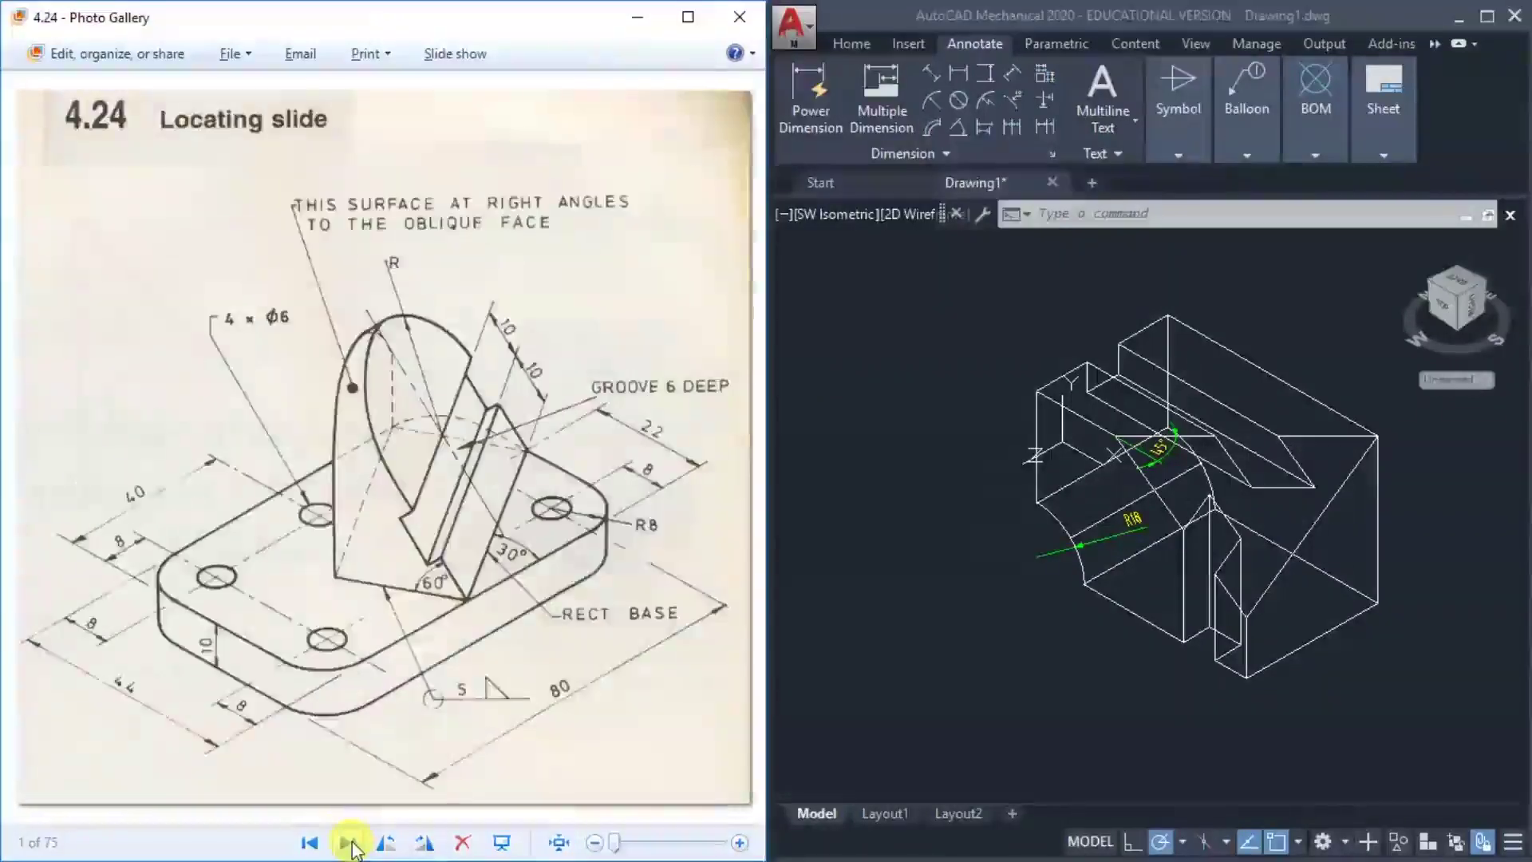